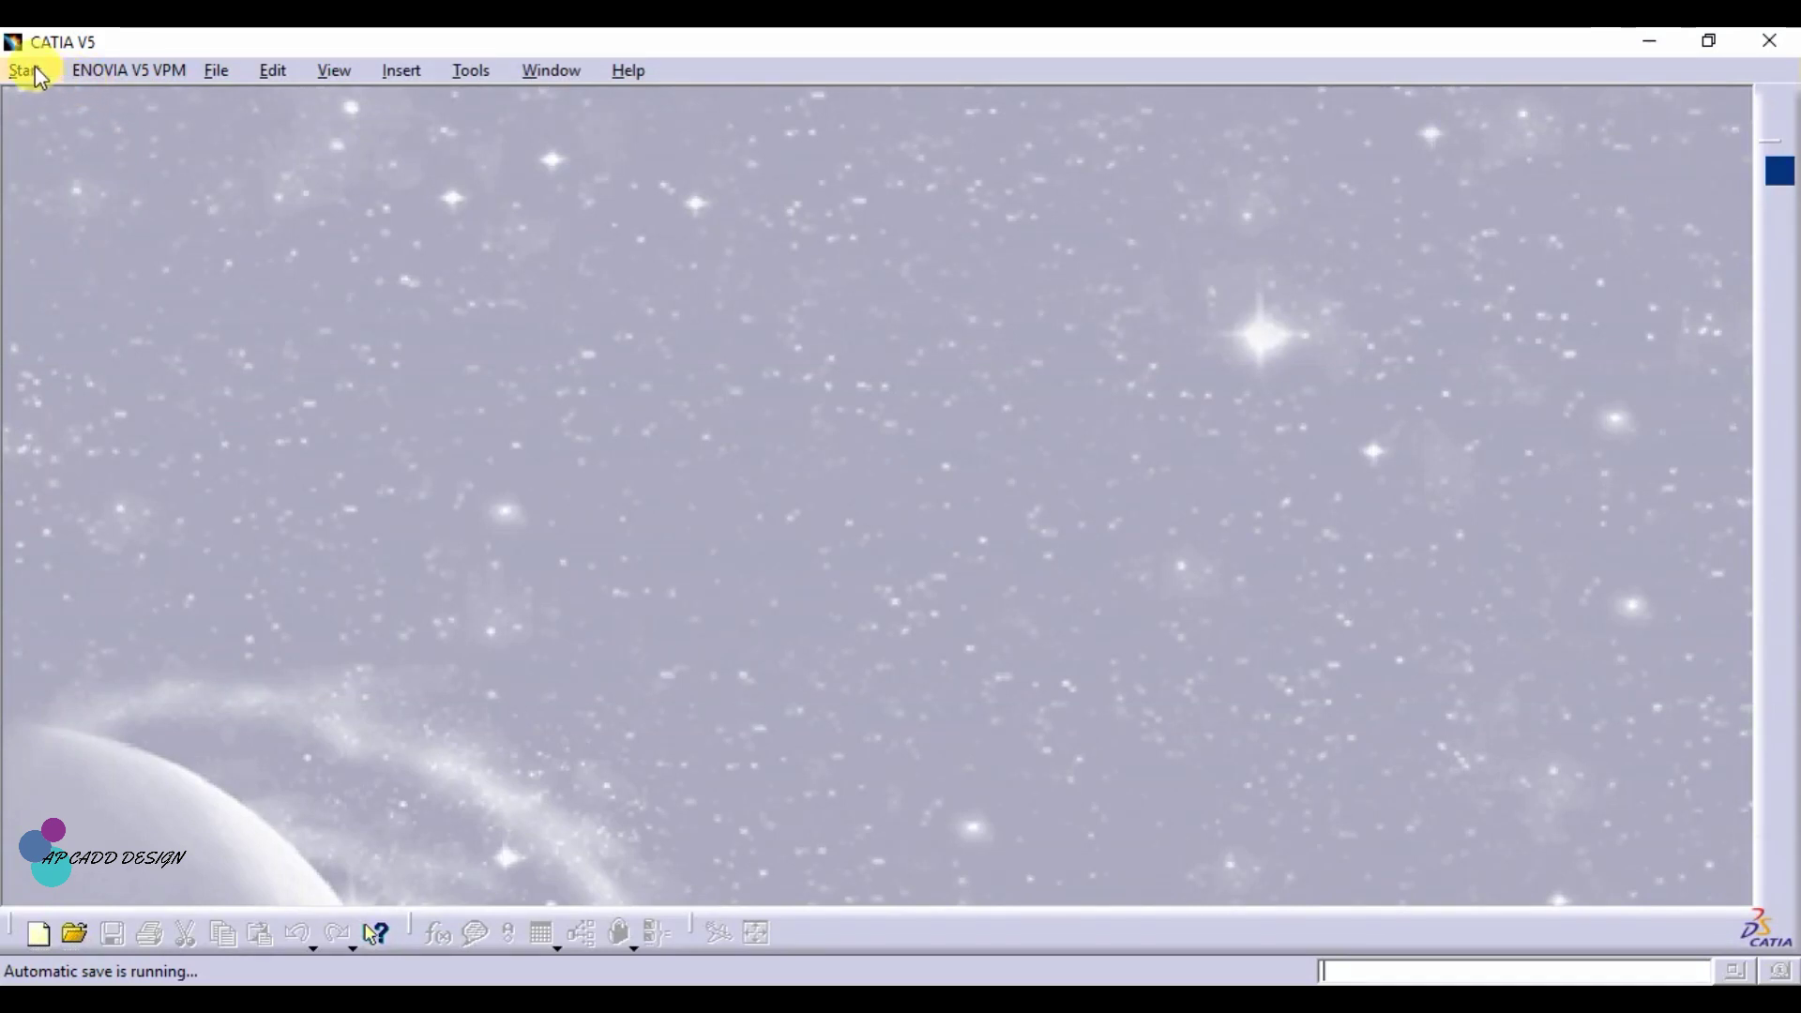
Step: Start a new Generative Shape Design part and name it 'Surface Part'
{"action": "left_click", "coordinate": [36, 73]}
{"action": "mouse_move", "coordinate": [169, 165]}
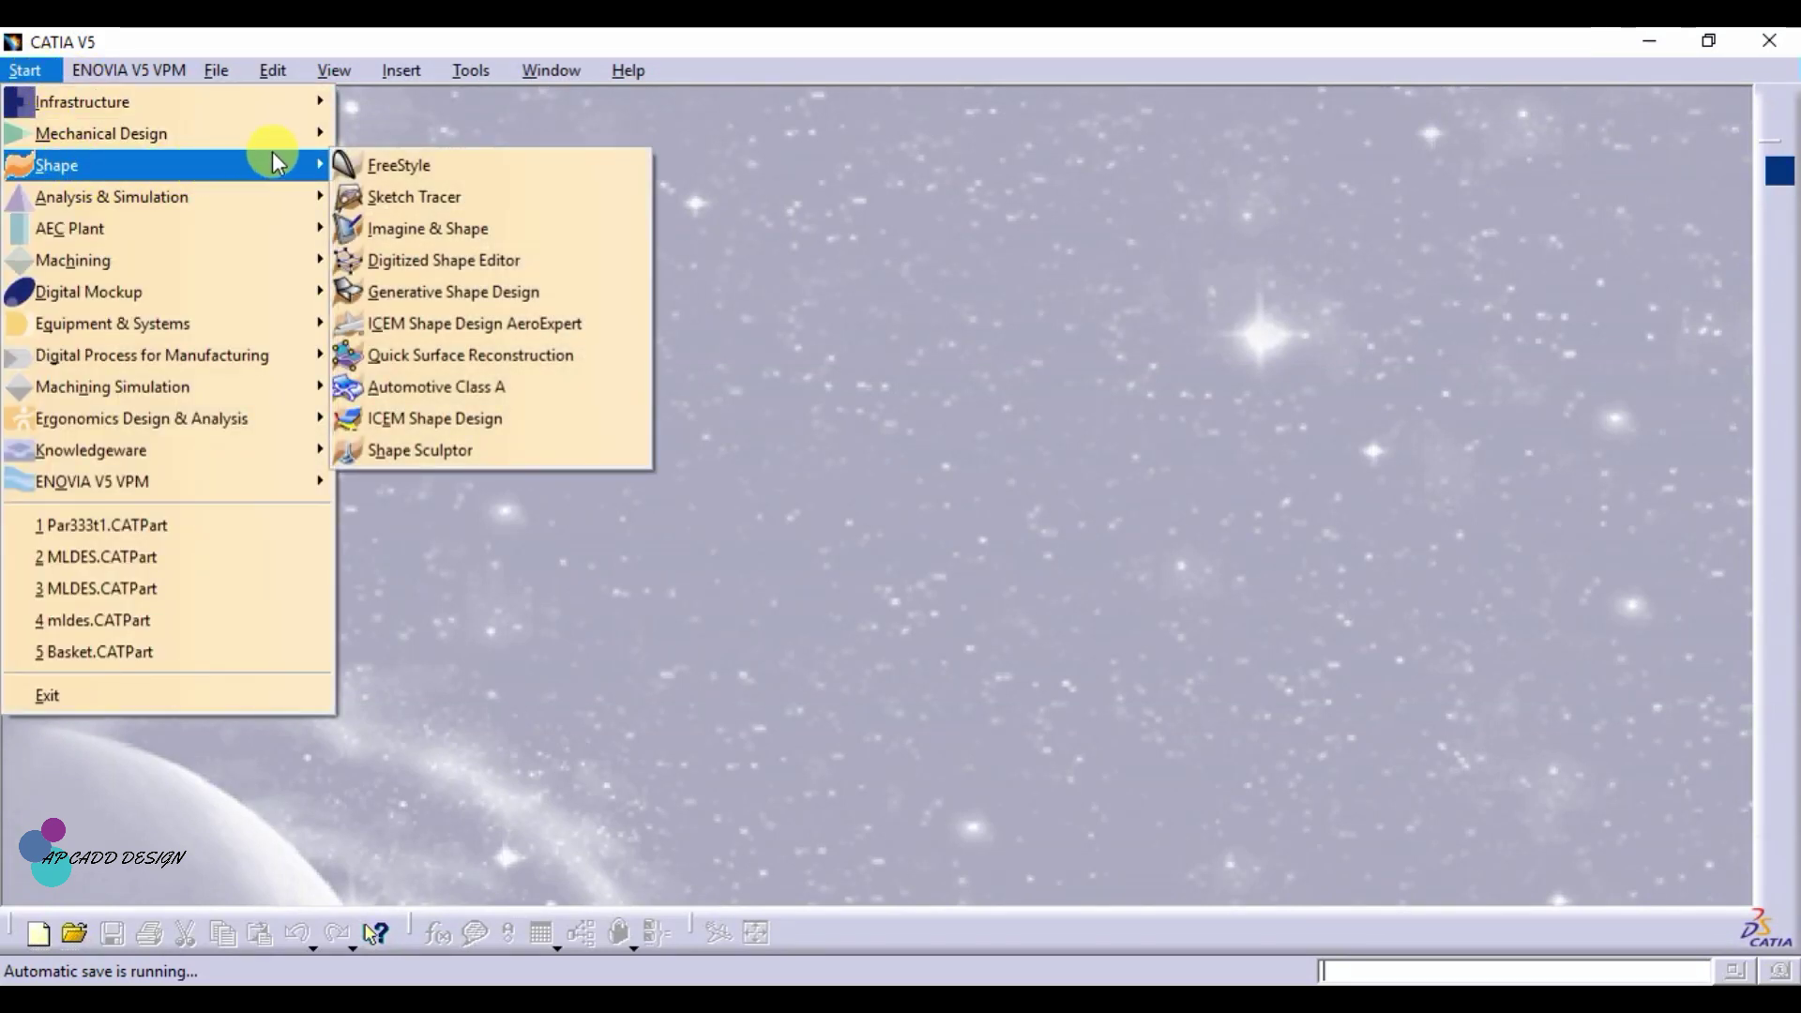
{"action": "left_click", "coordinate": [410, 292]}
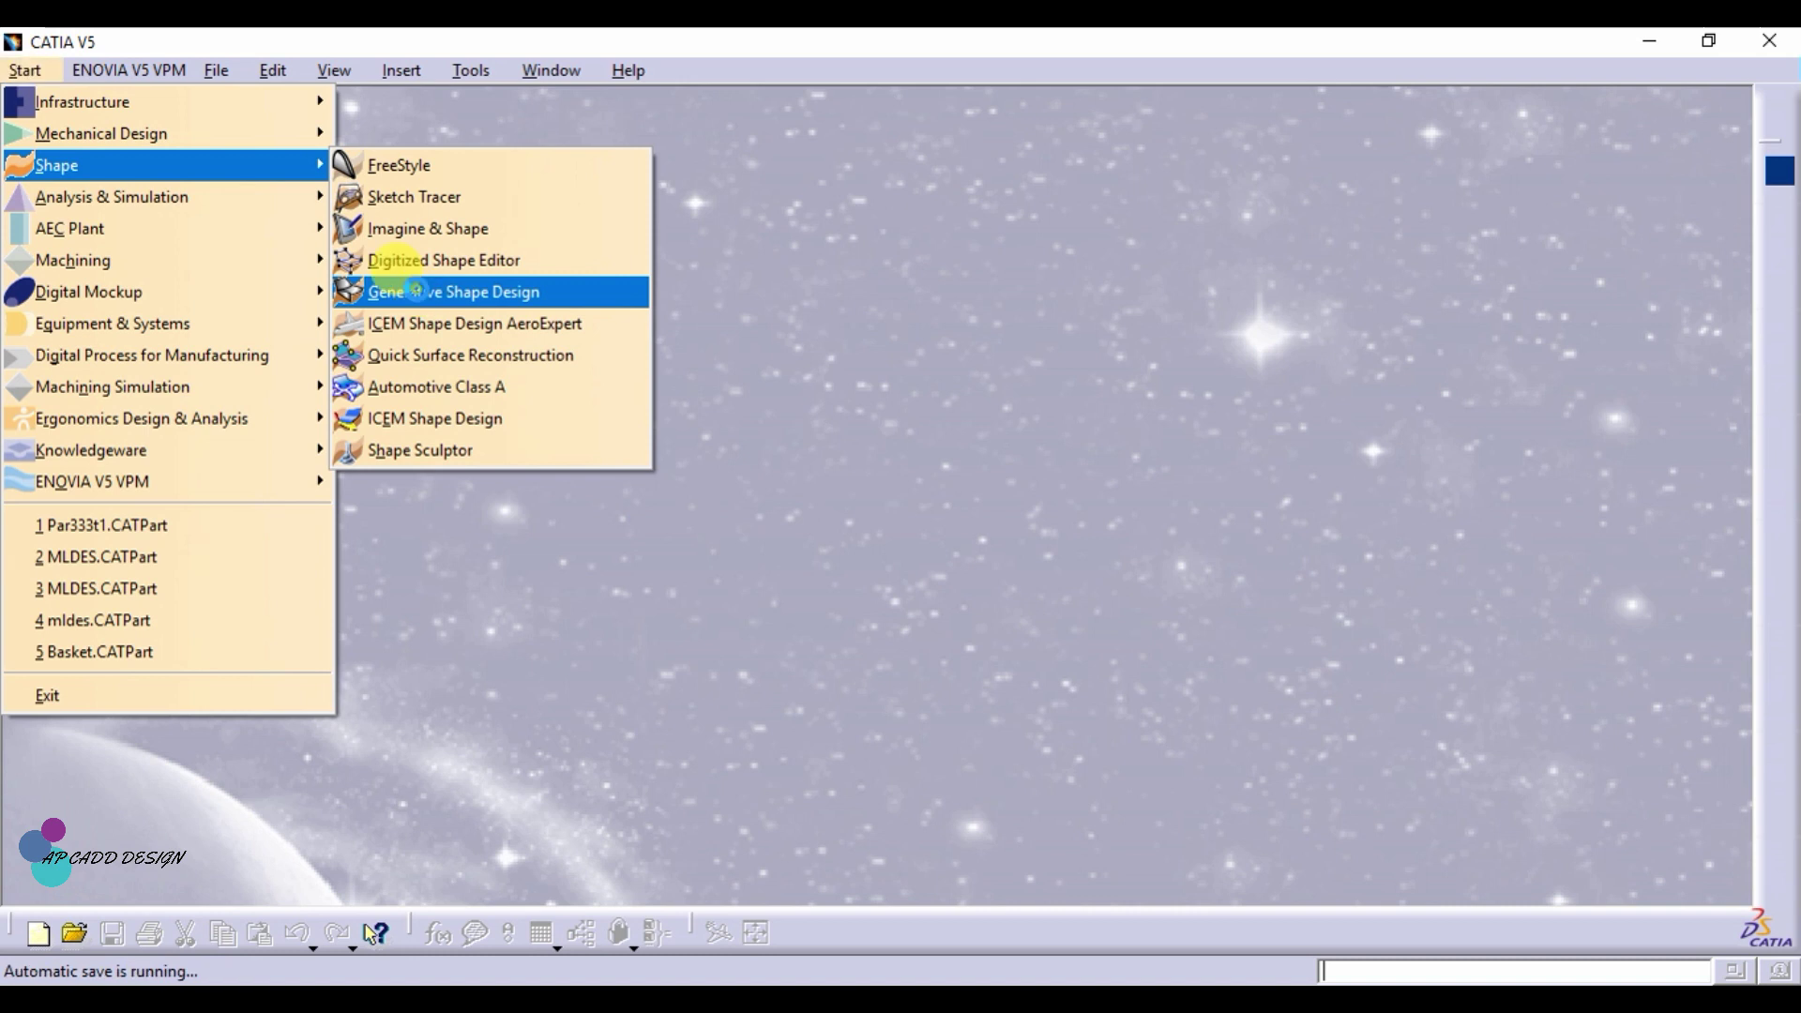
{"action": "type", "text": "Surface Part"}
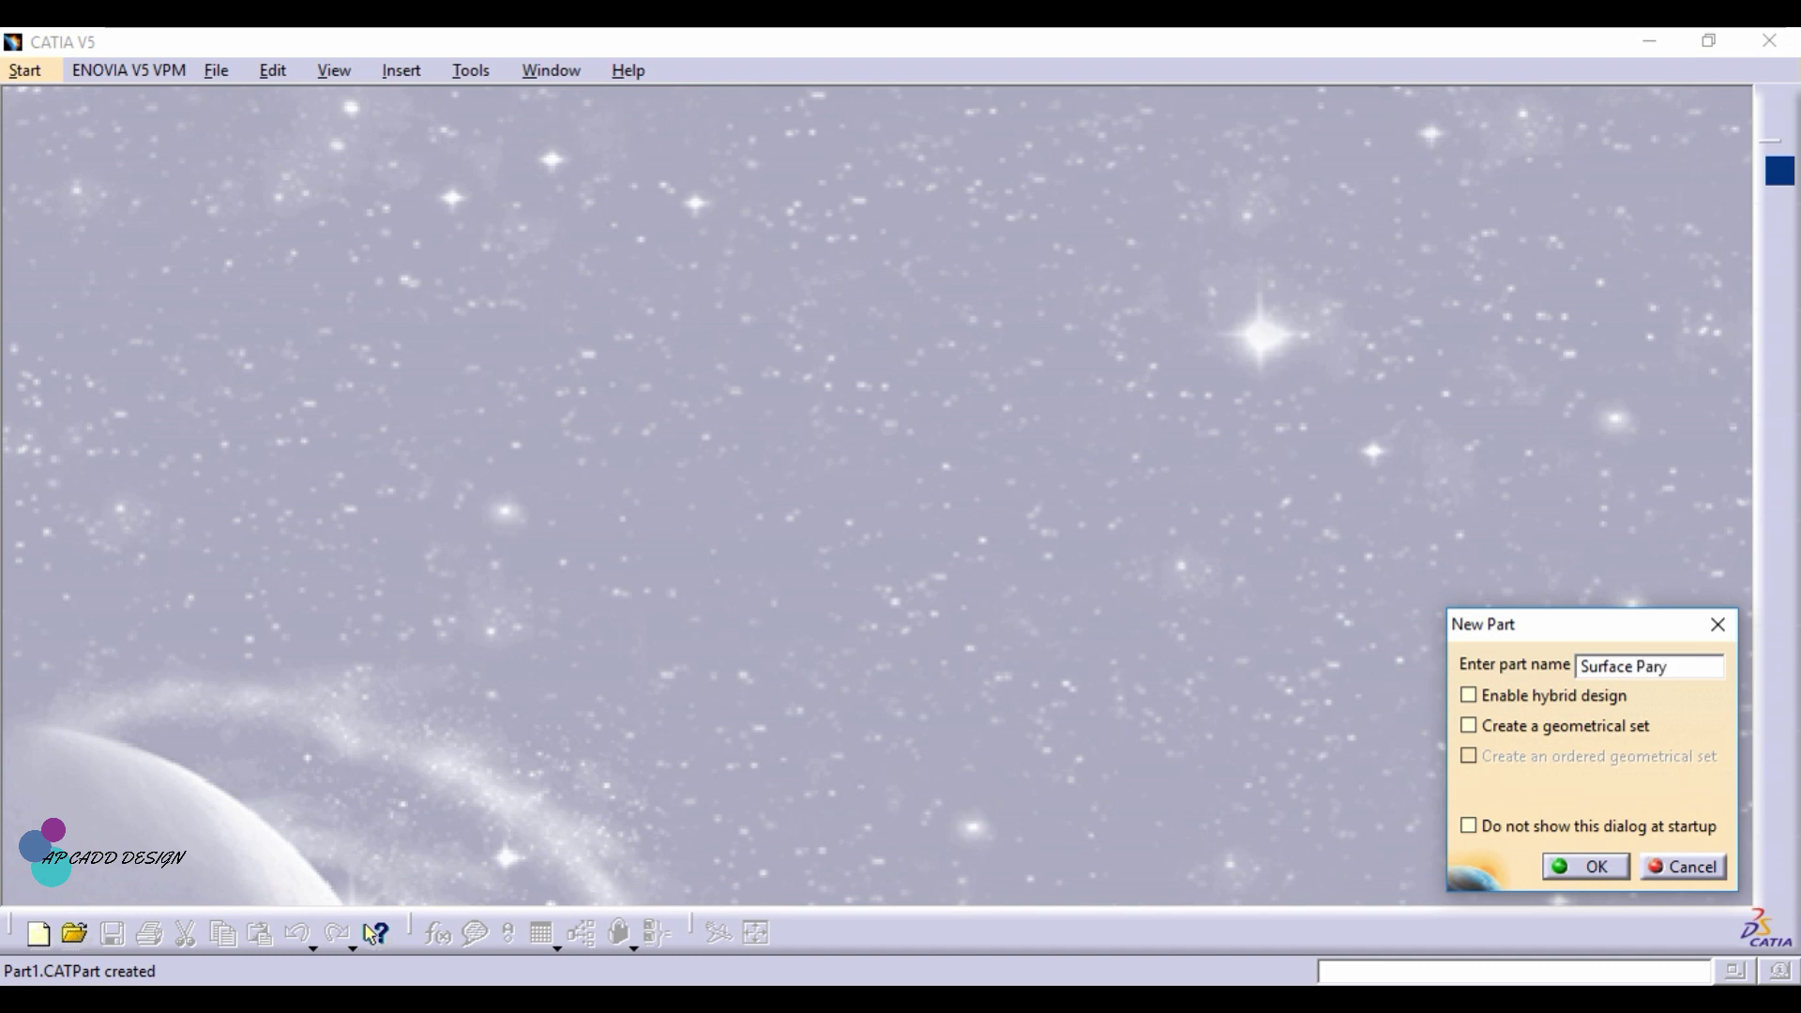
{"action": "key", "text": "Return"}
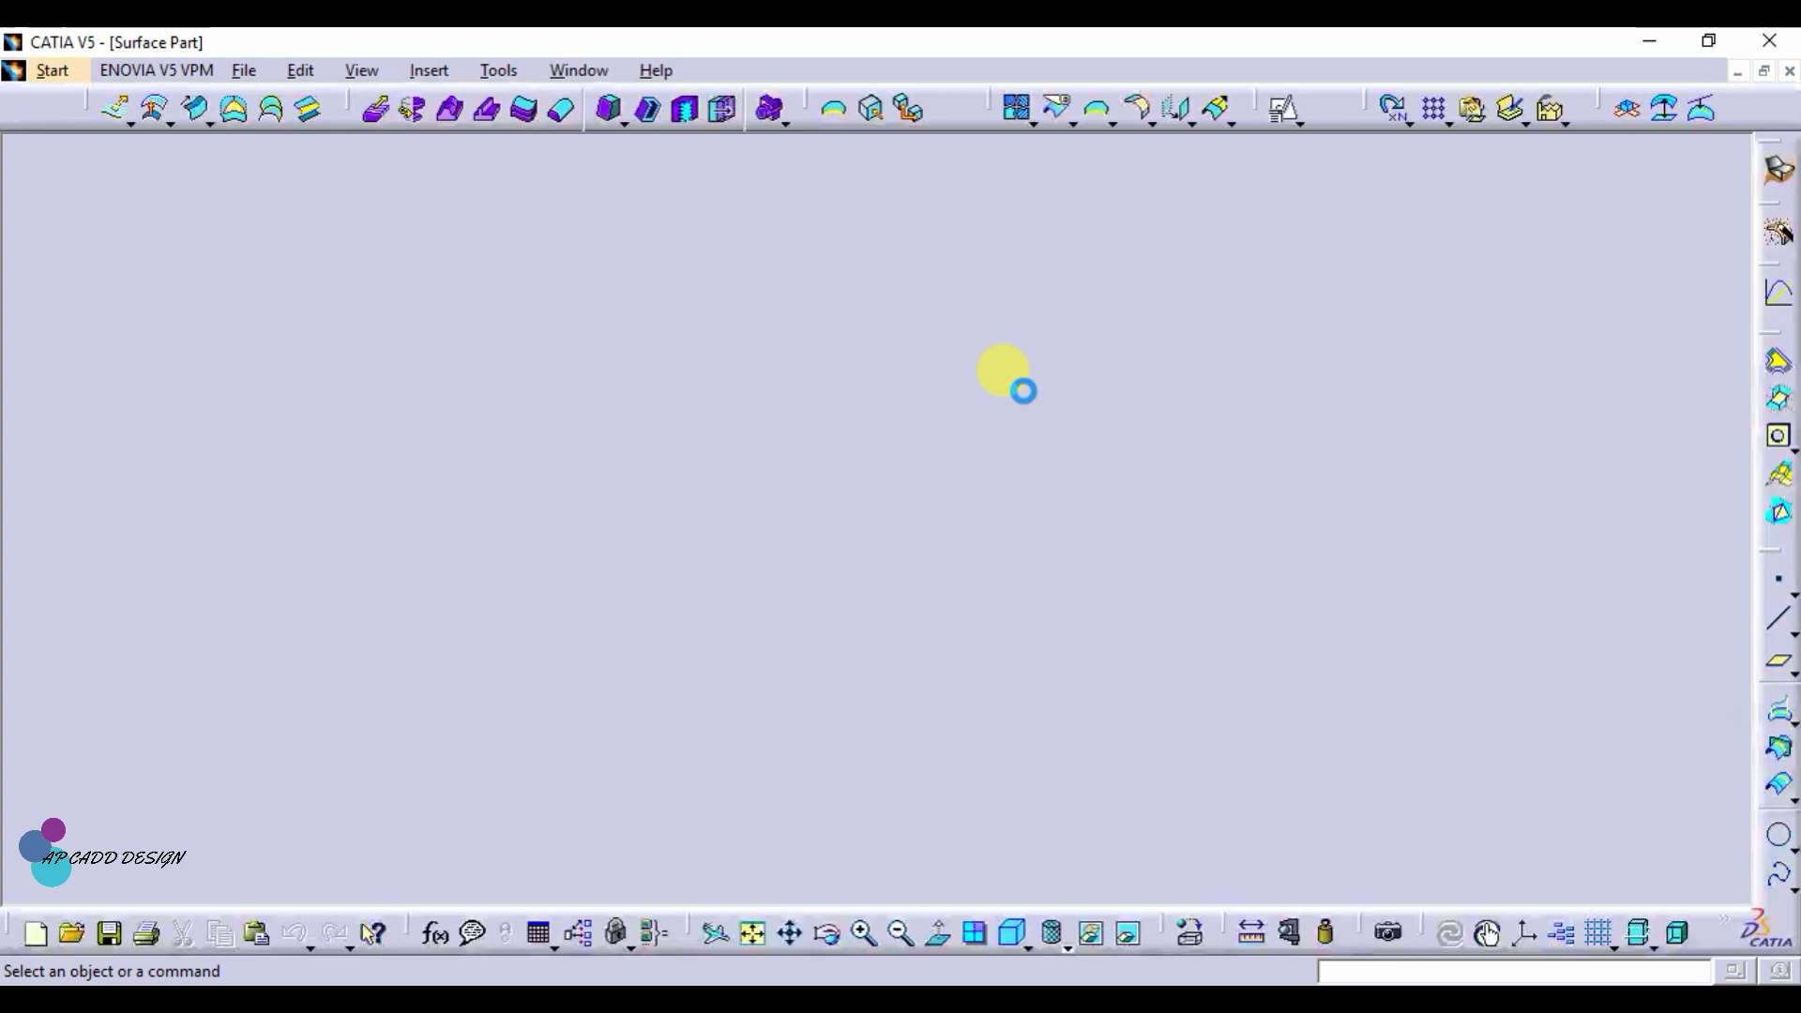
Step: Hide the three default reference planes
{"action": "left_click_drag", "start_coordinate": [580, 364], "coordinate": [1201, 816]}
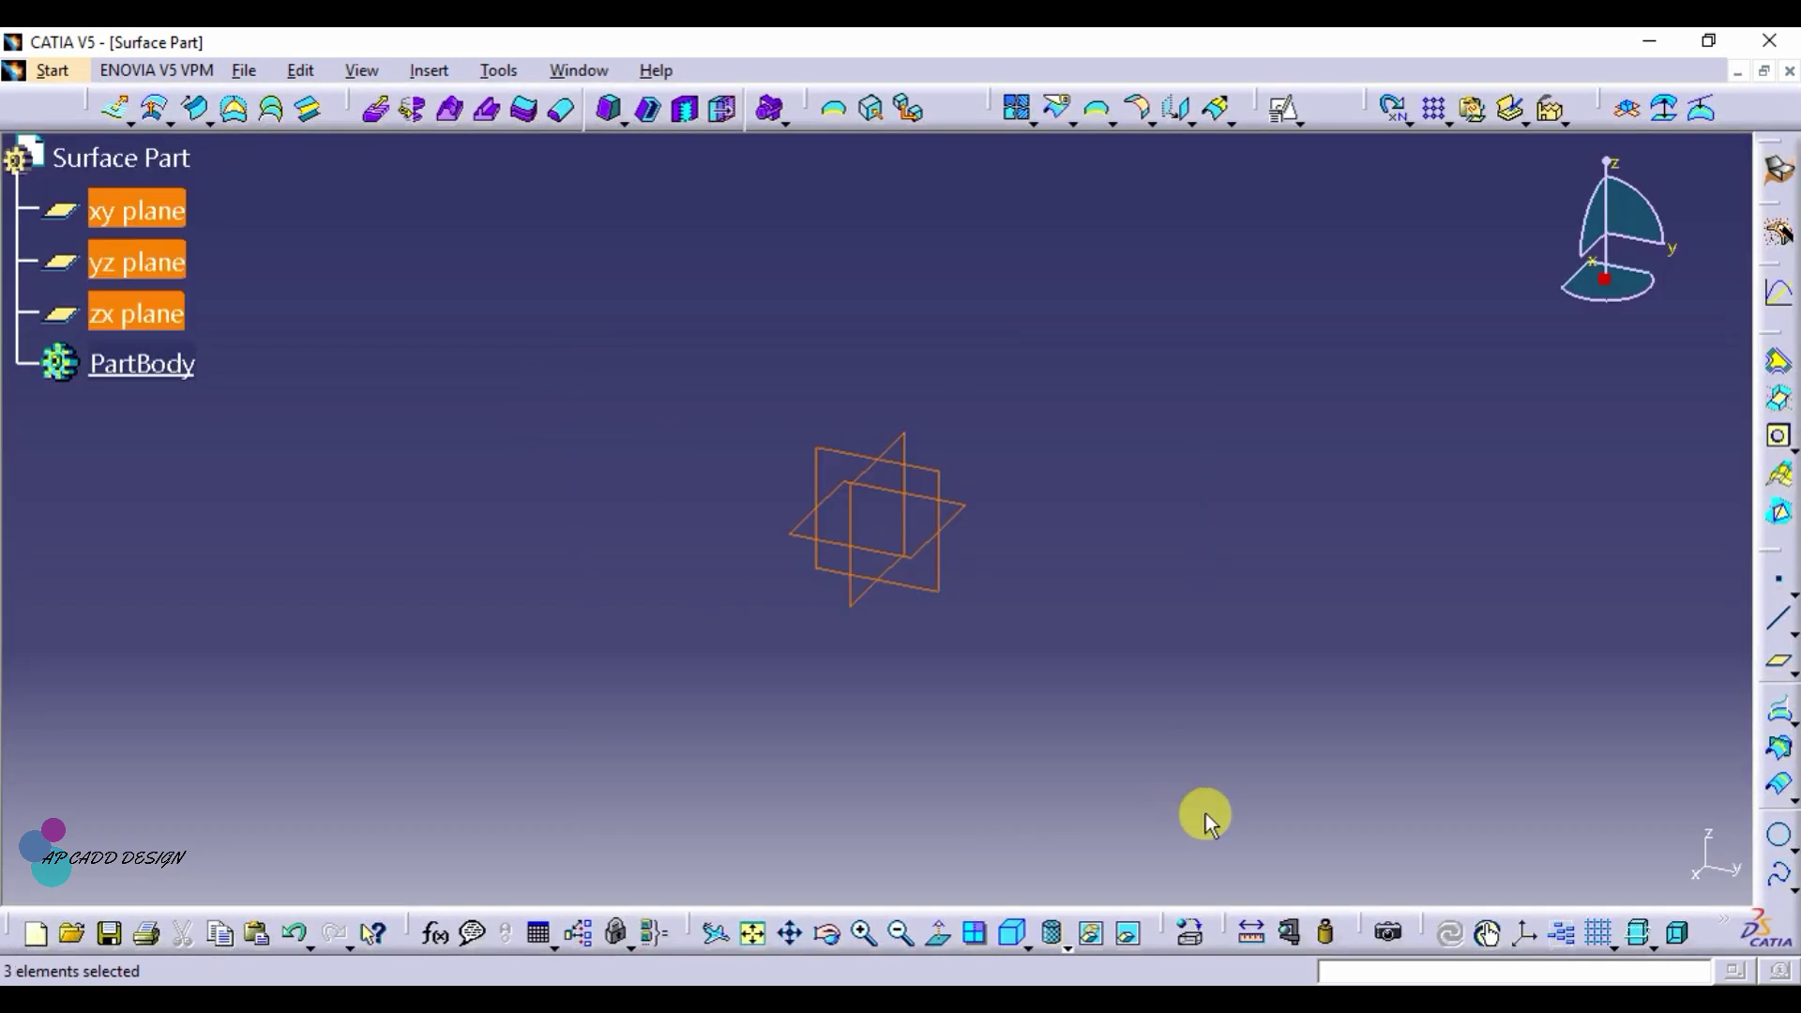
{"action": "right_click", "coordinate": [139, 226]}
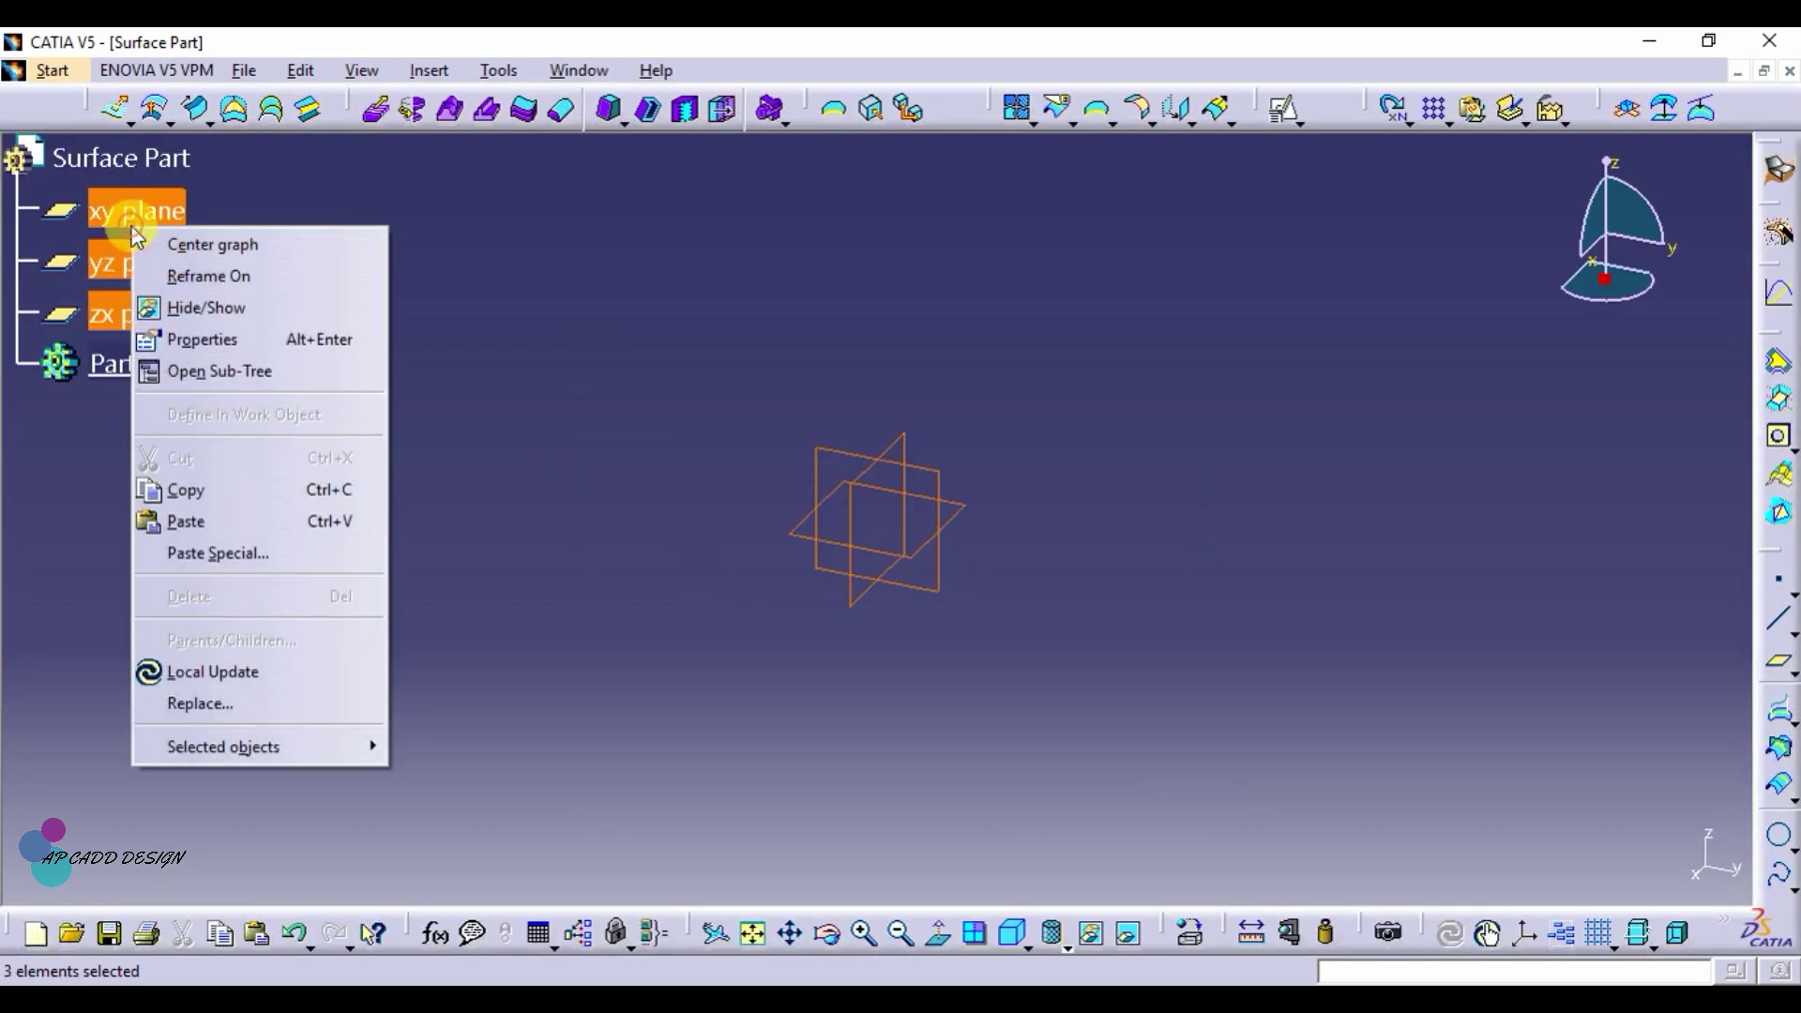
{"action": "left_click", "coordinate": [225, 307]}
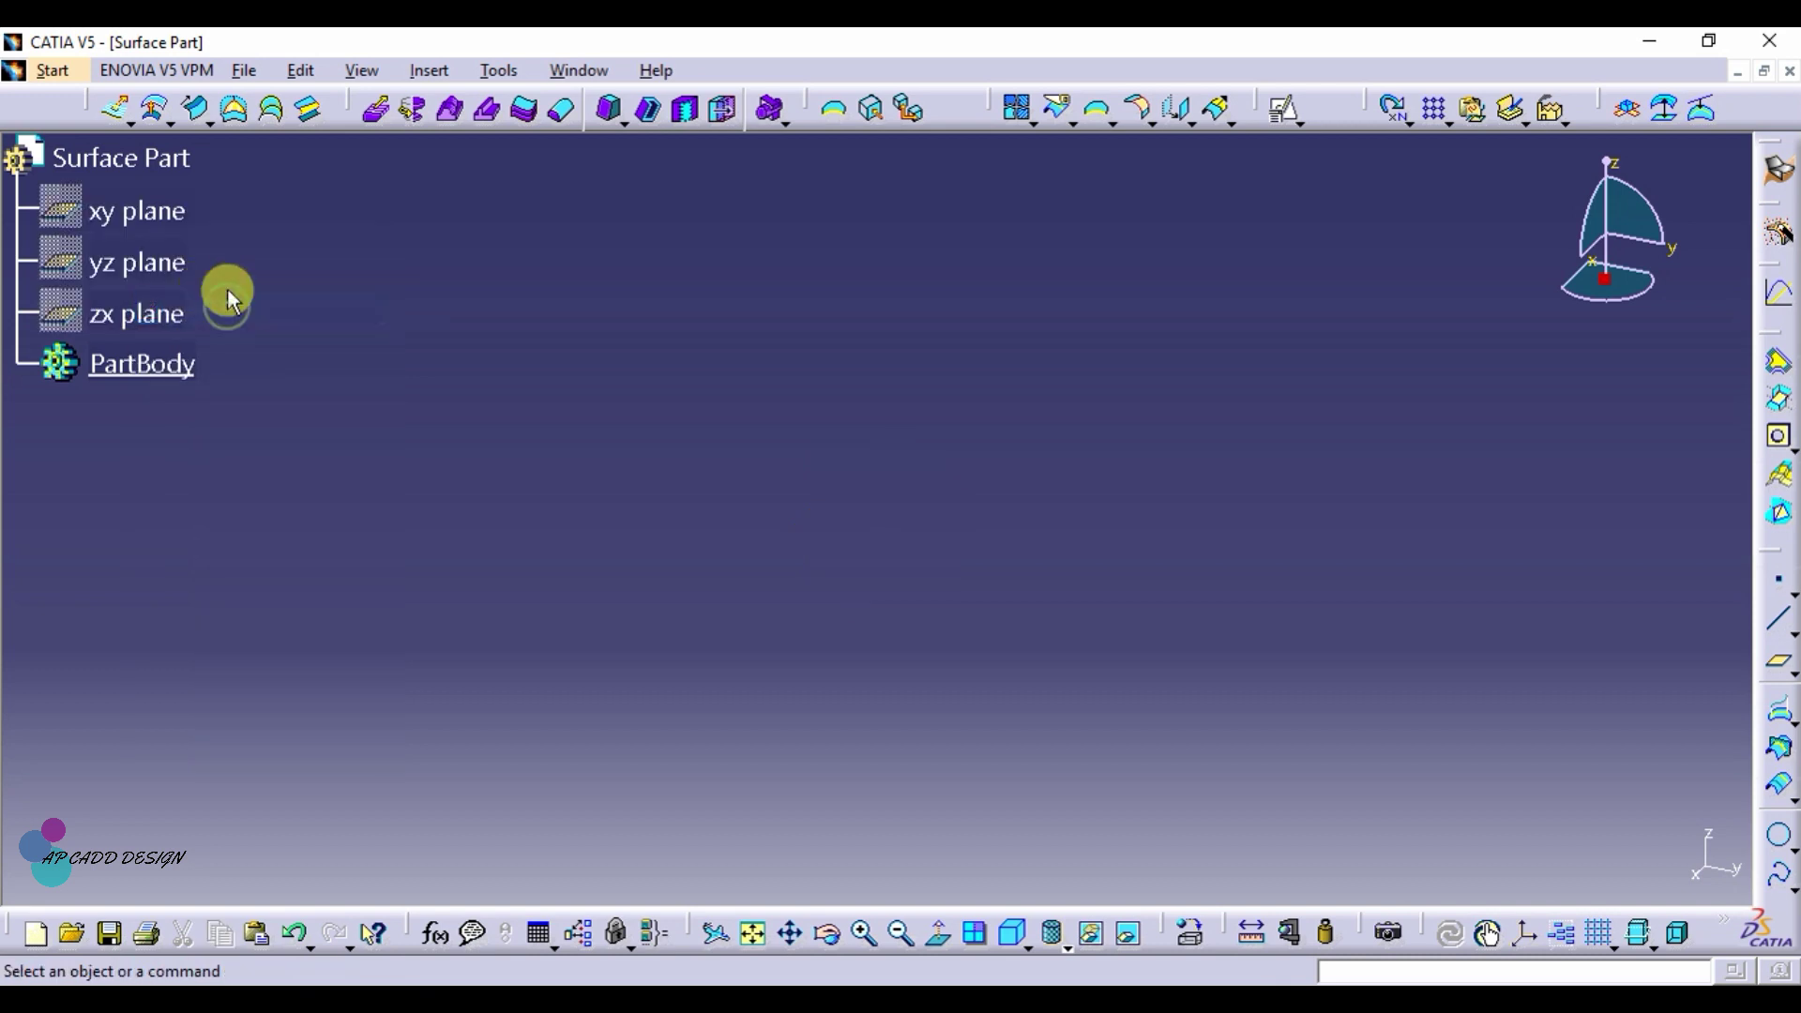
Step: Insert a non-current axis system with a new origin point at 0,0,0
{"action": "left_click", "coordinate": [430, 71]}
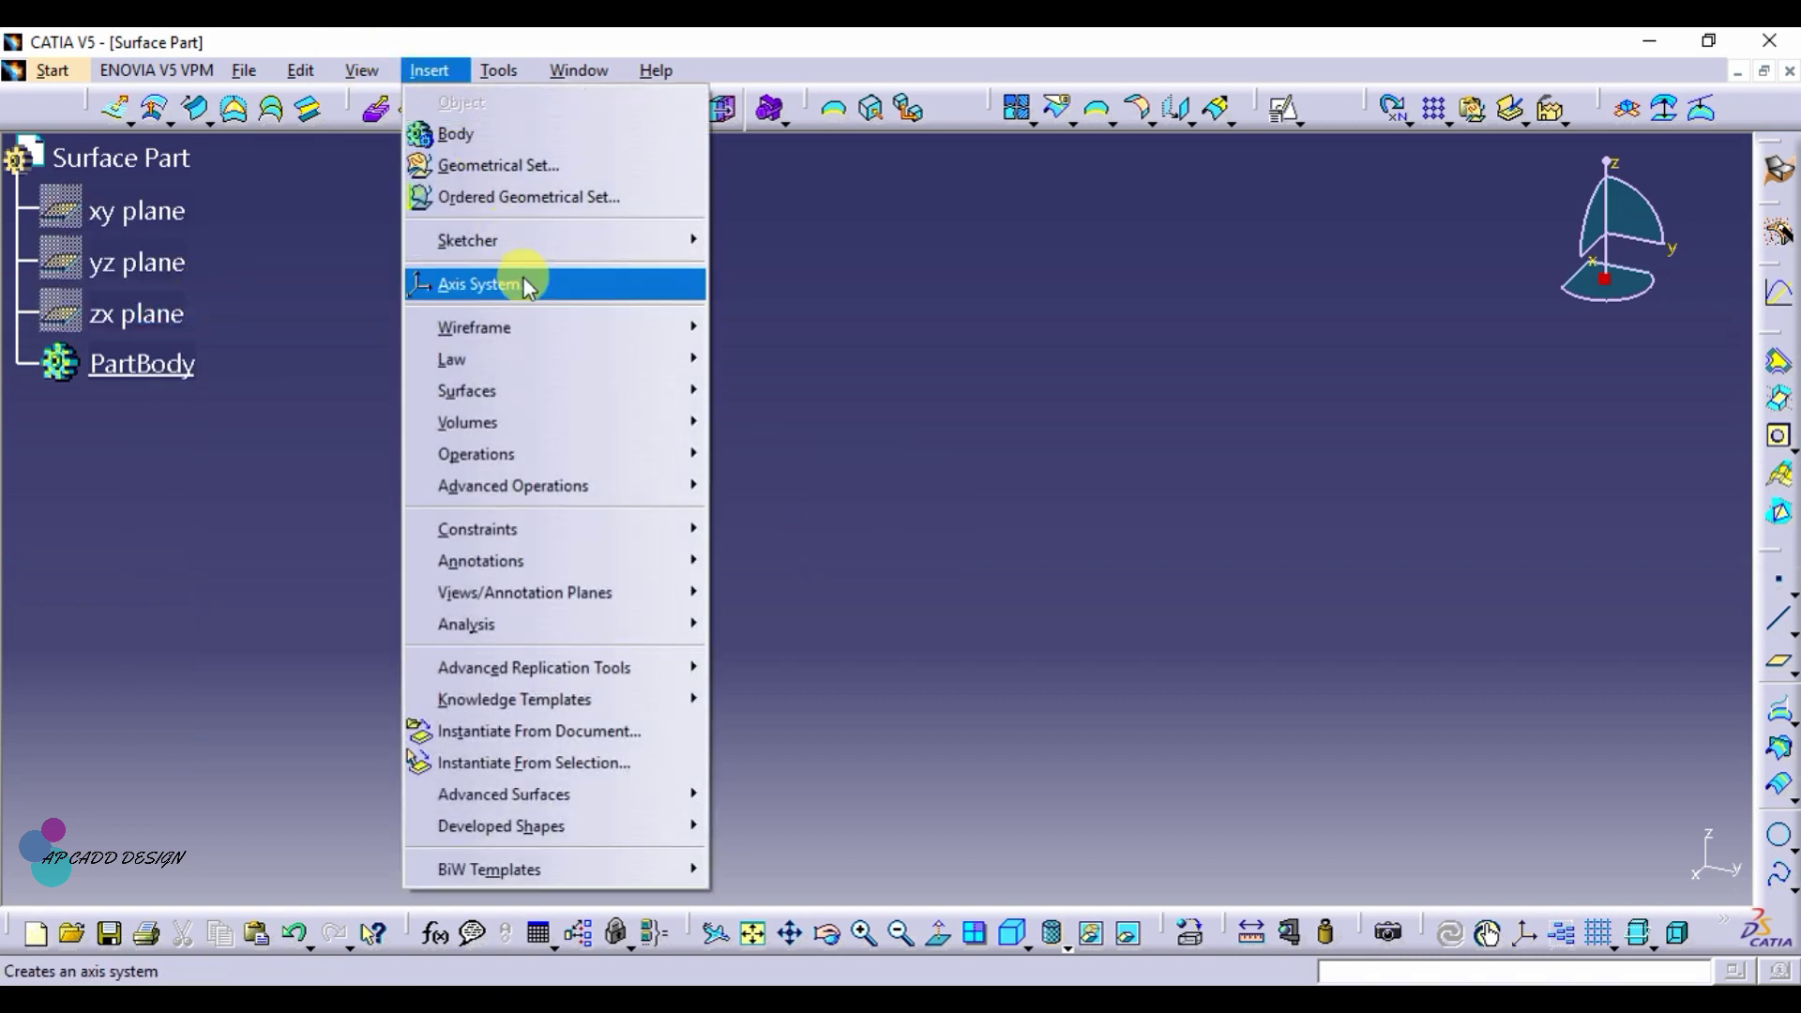
{"action": "left_click", "coordinate": [519, 282]}
{"action": "left_click", "coordinate": [1459, 821]}
{"action": "left_click", "coordinate": [1505, 698]}
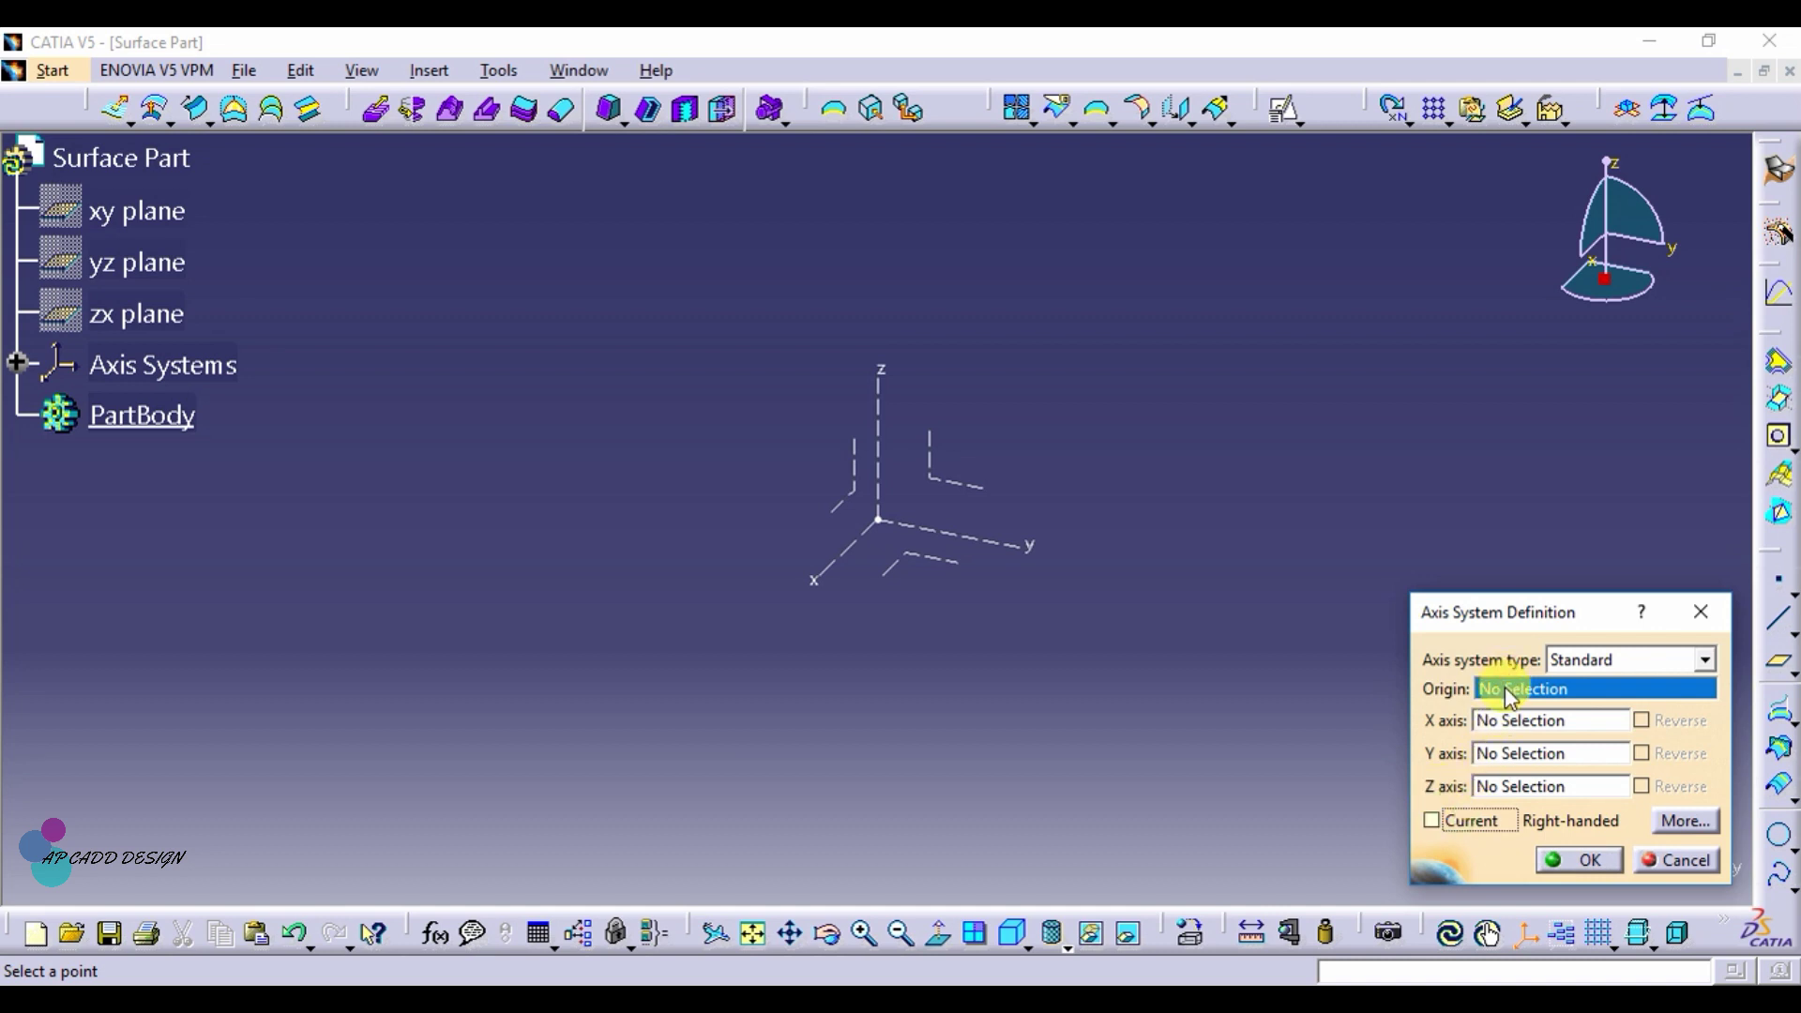
{"action": "right_click", "coordinate": [1505, 688]}
{"action": "left_click", "coordinate": [1524, 704]}
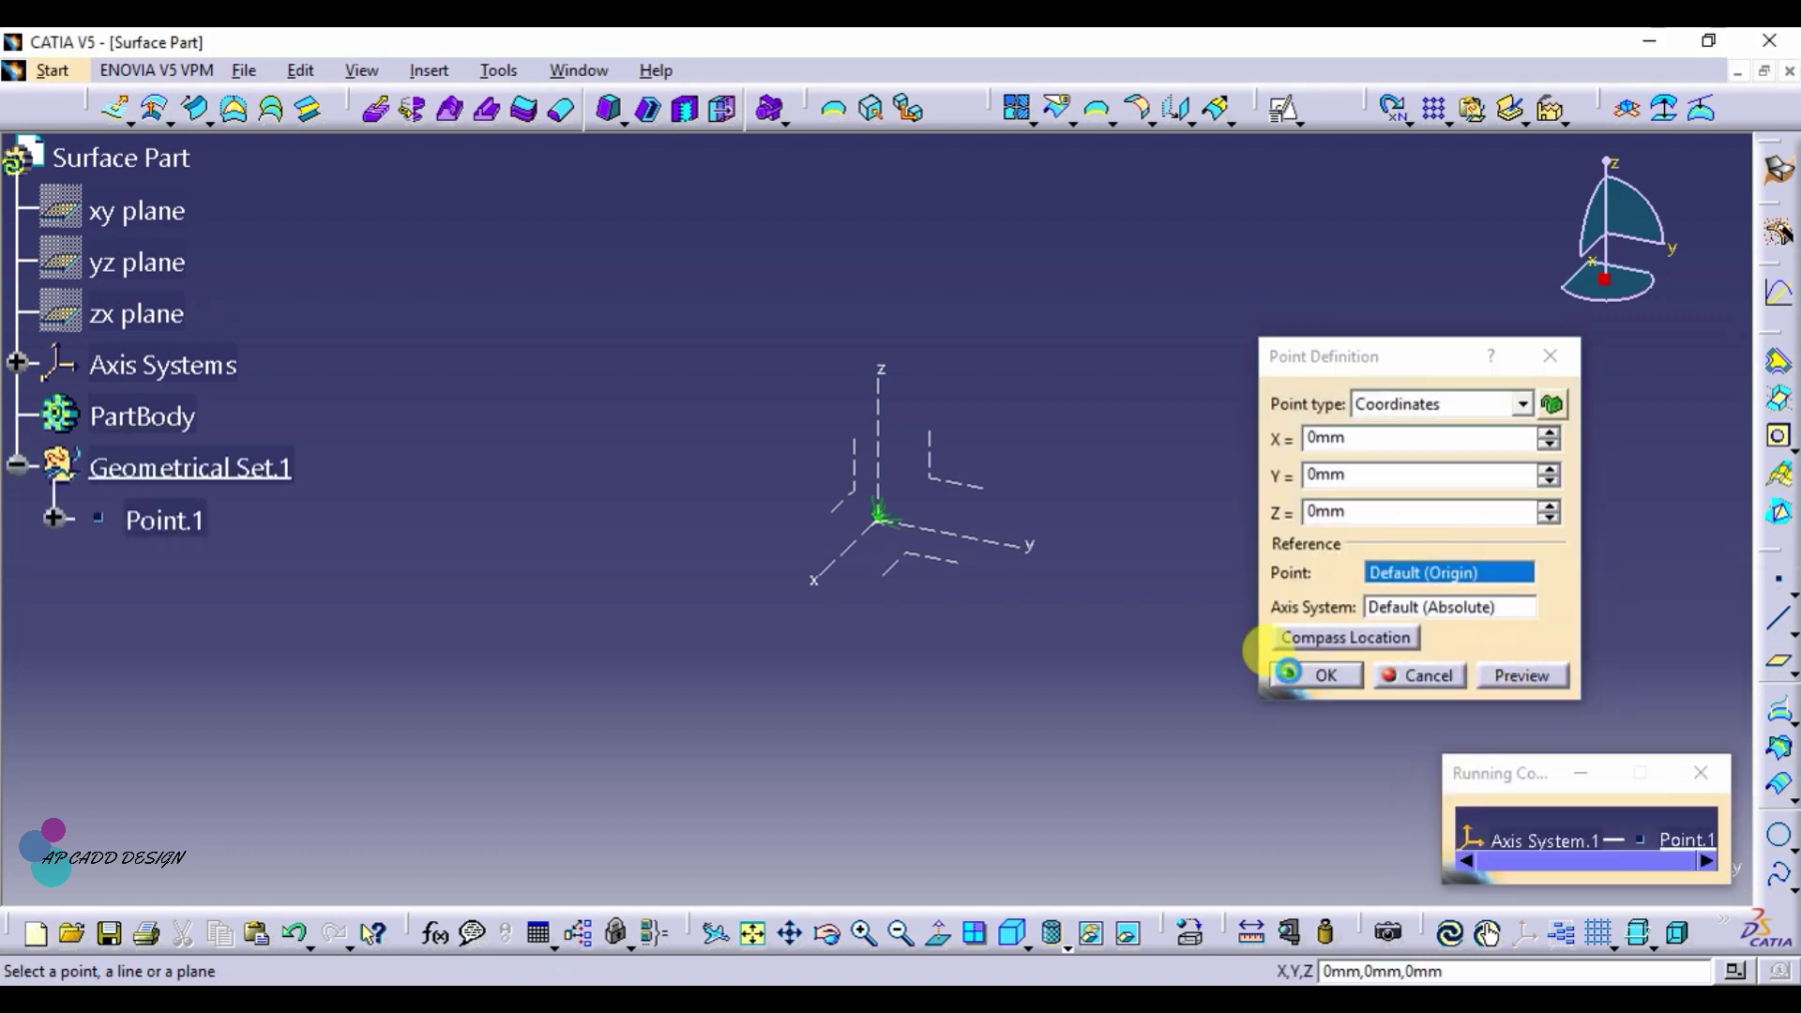
{"action": "left_click", "coordinate": [1293, 673]}
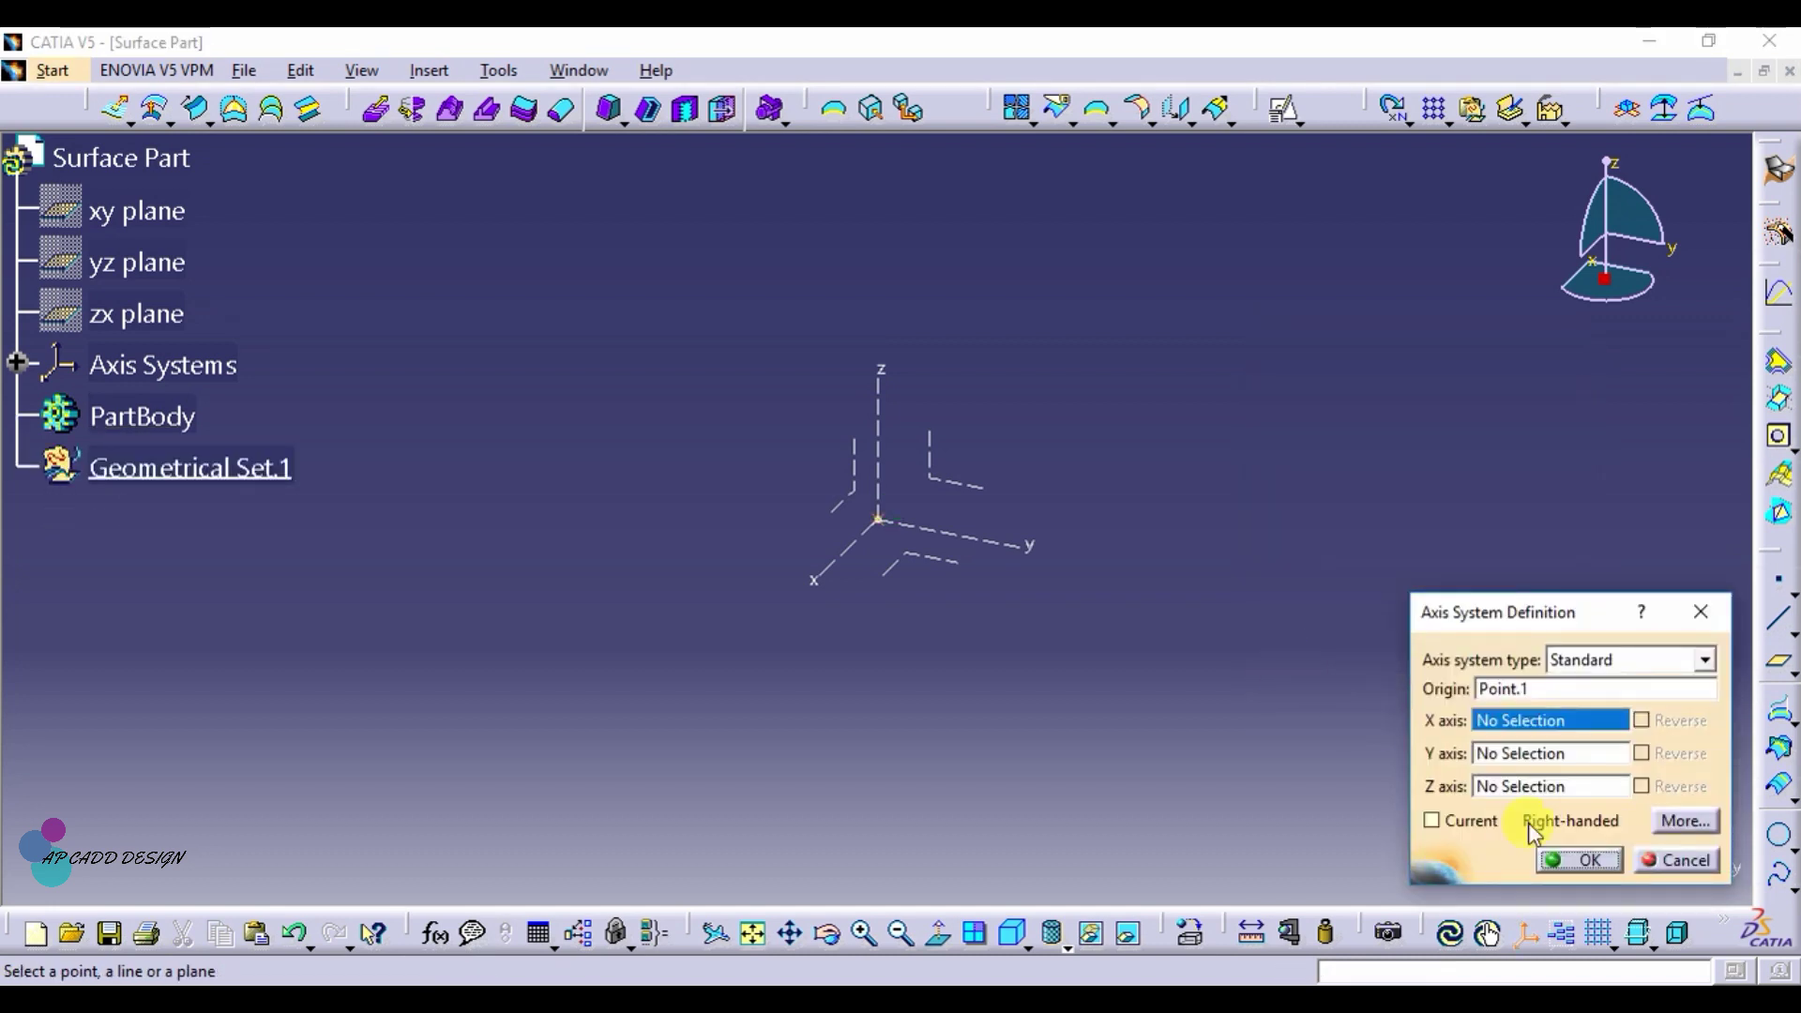
{"action": "left_click", "coordinate": [1580, 861]}
{"action": "left_click", "coordinate": [1008, 933]}
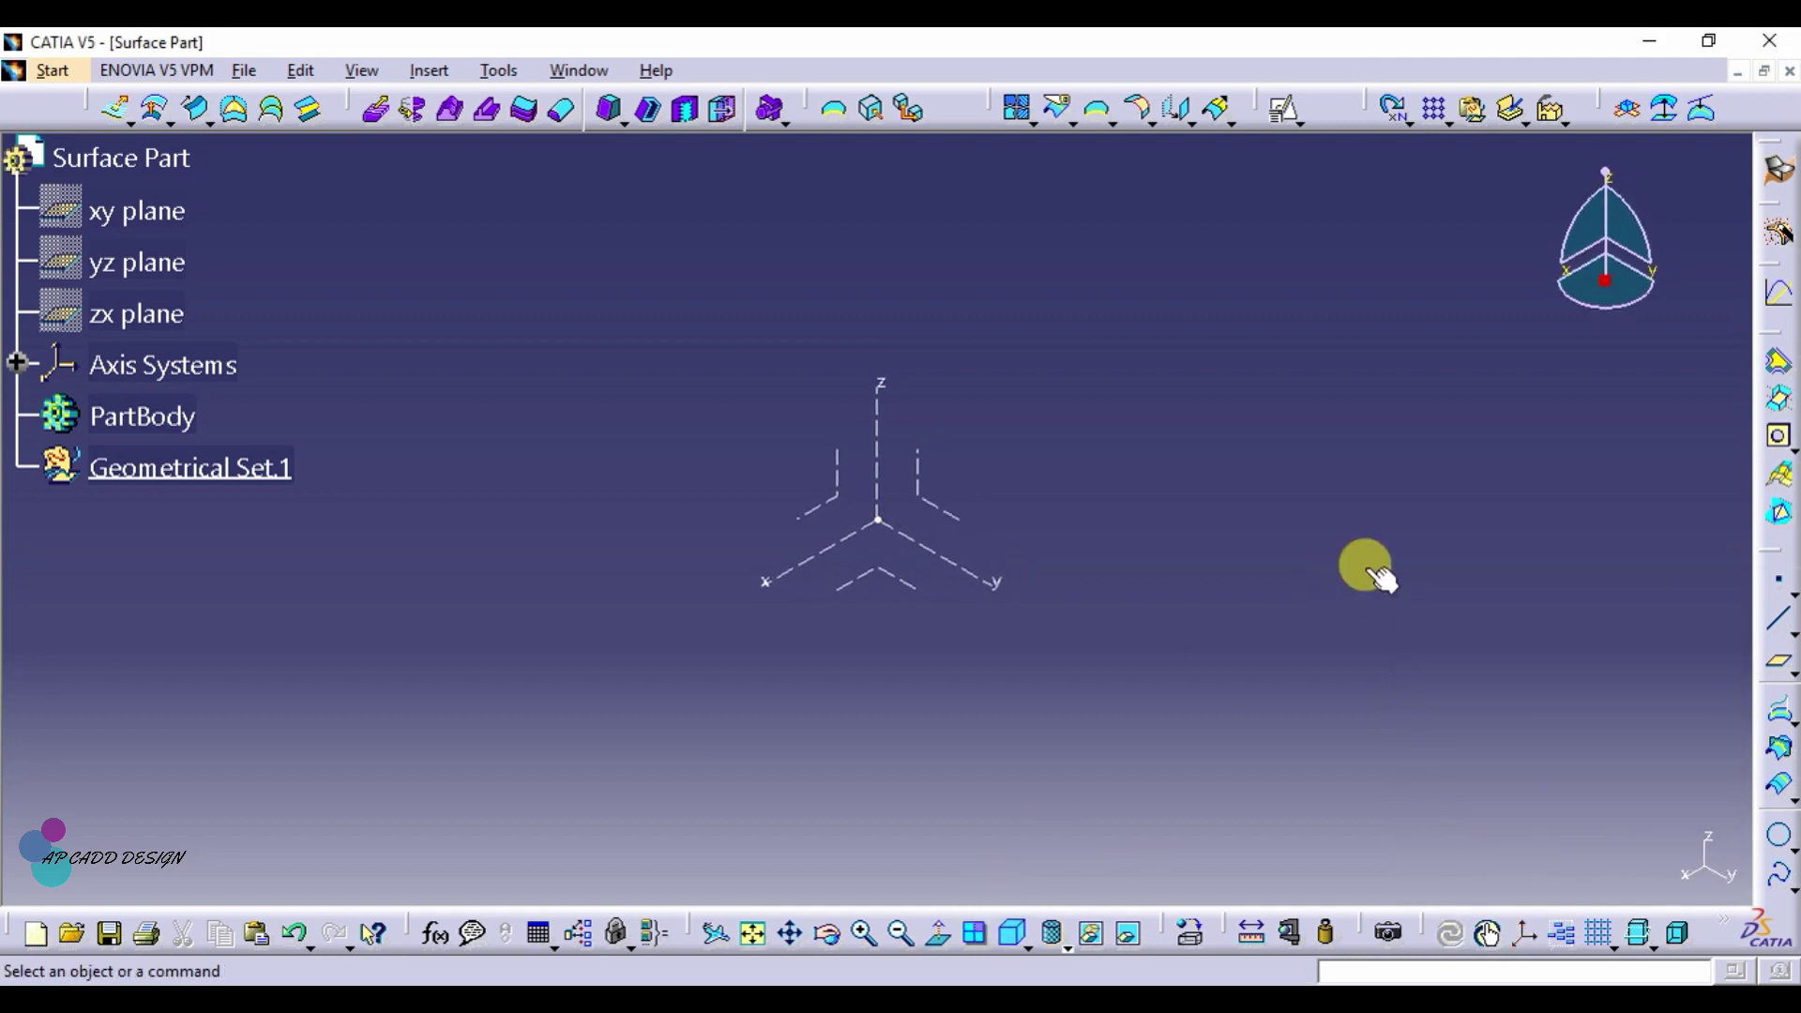
Step: Open a positioned sketch on the axis-system ZX plane with Reverse V and Swap checked
{"action": "left_click", "coordinate": [841, 508]}
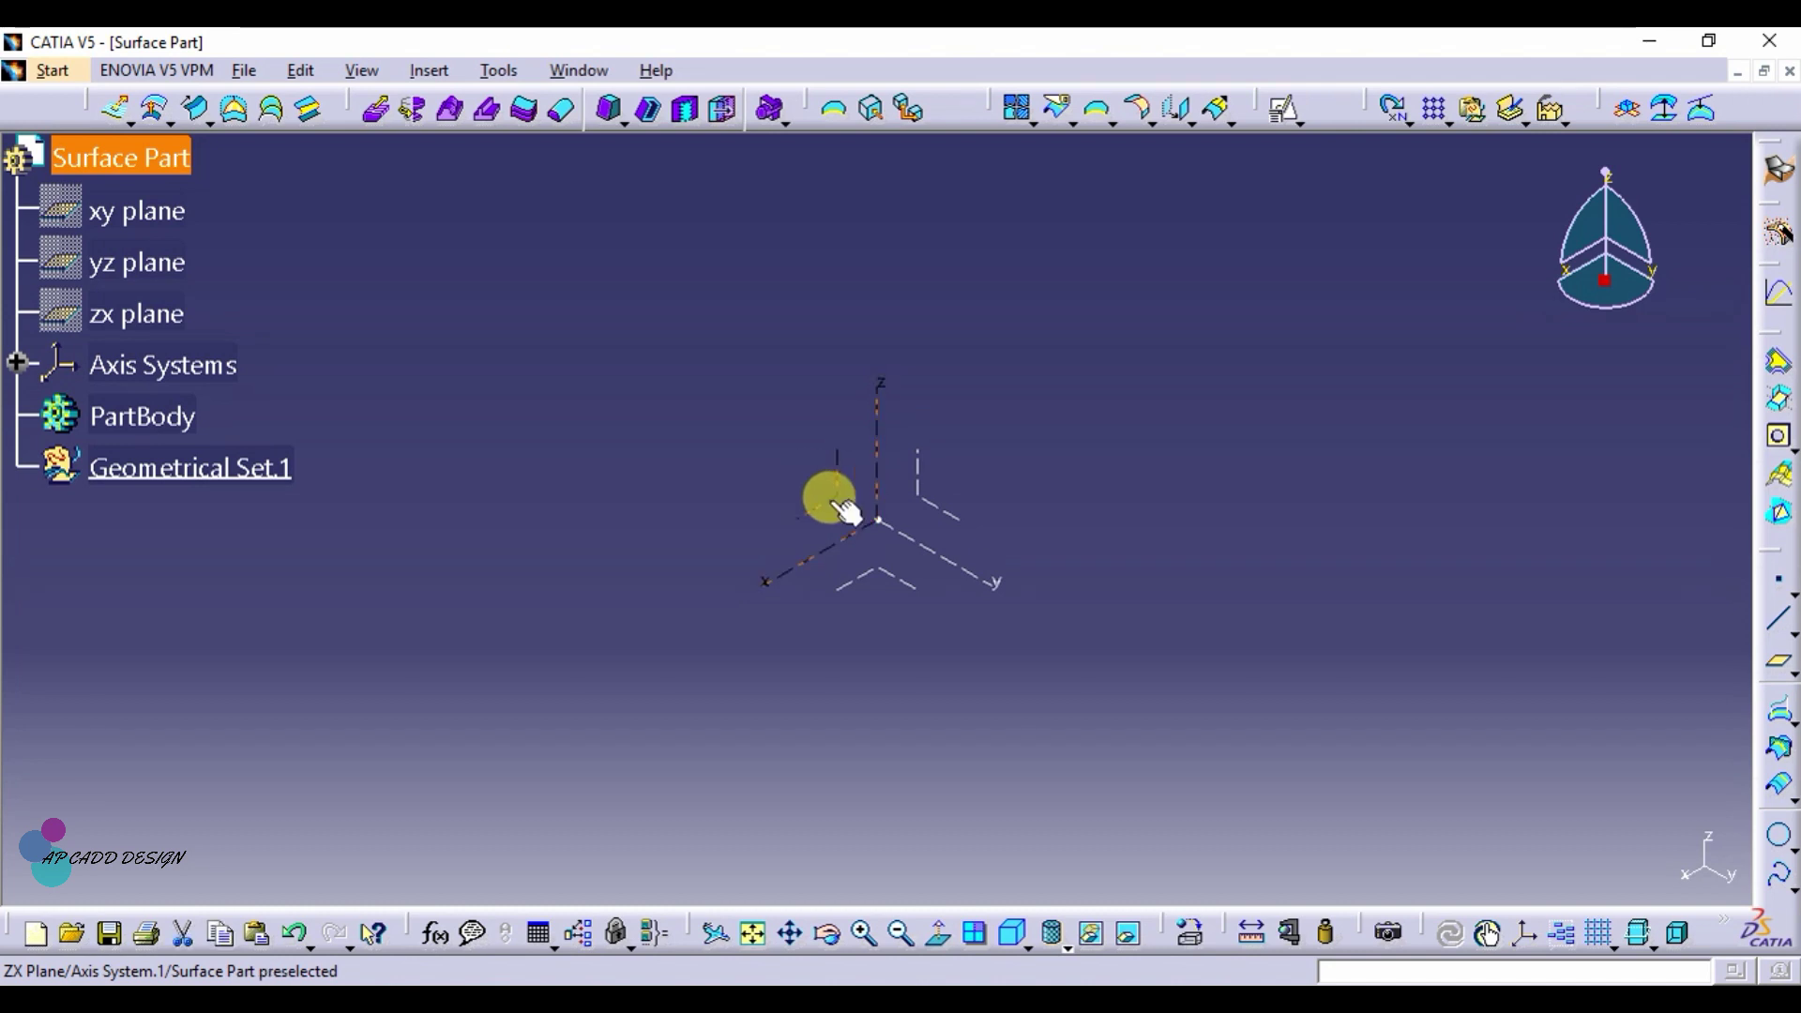
{"action": "left_click", "coordinate": [1279, 118]}
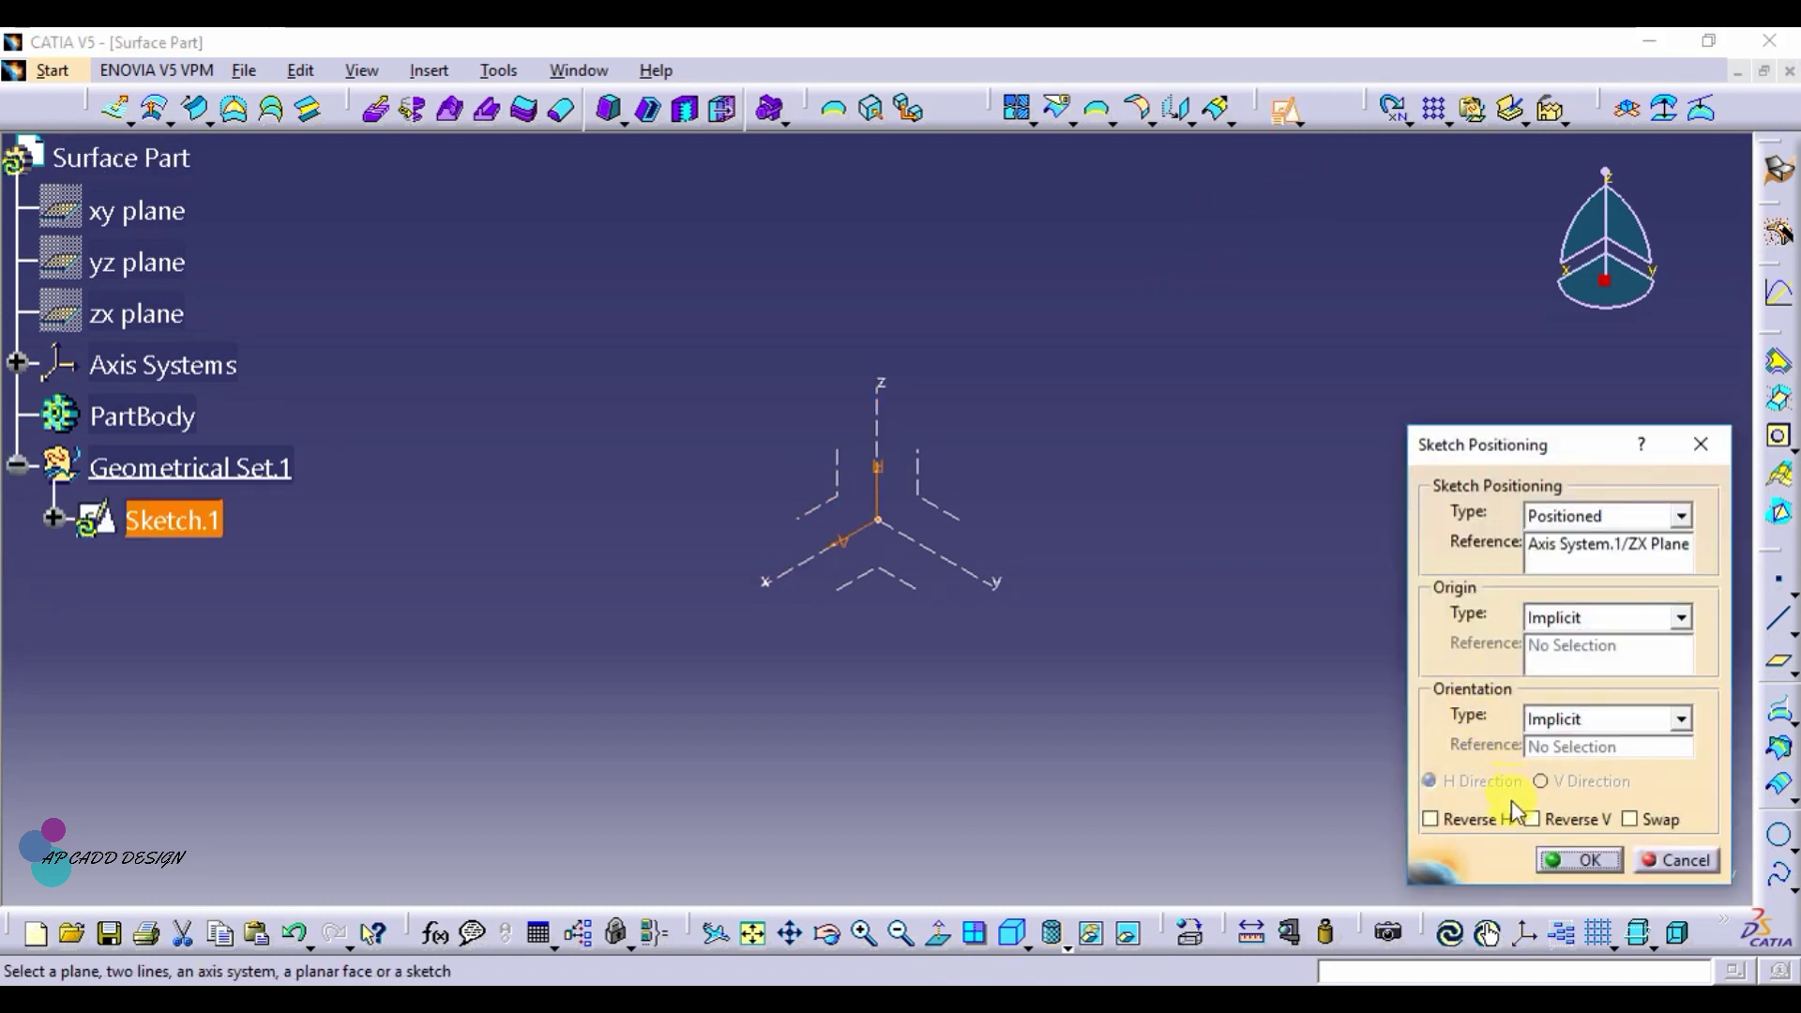
{"action": "left_click", "coordinate": [1543, 819]}
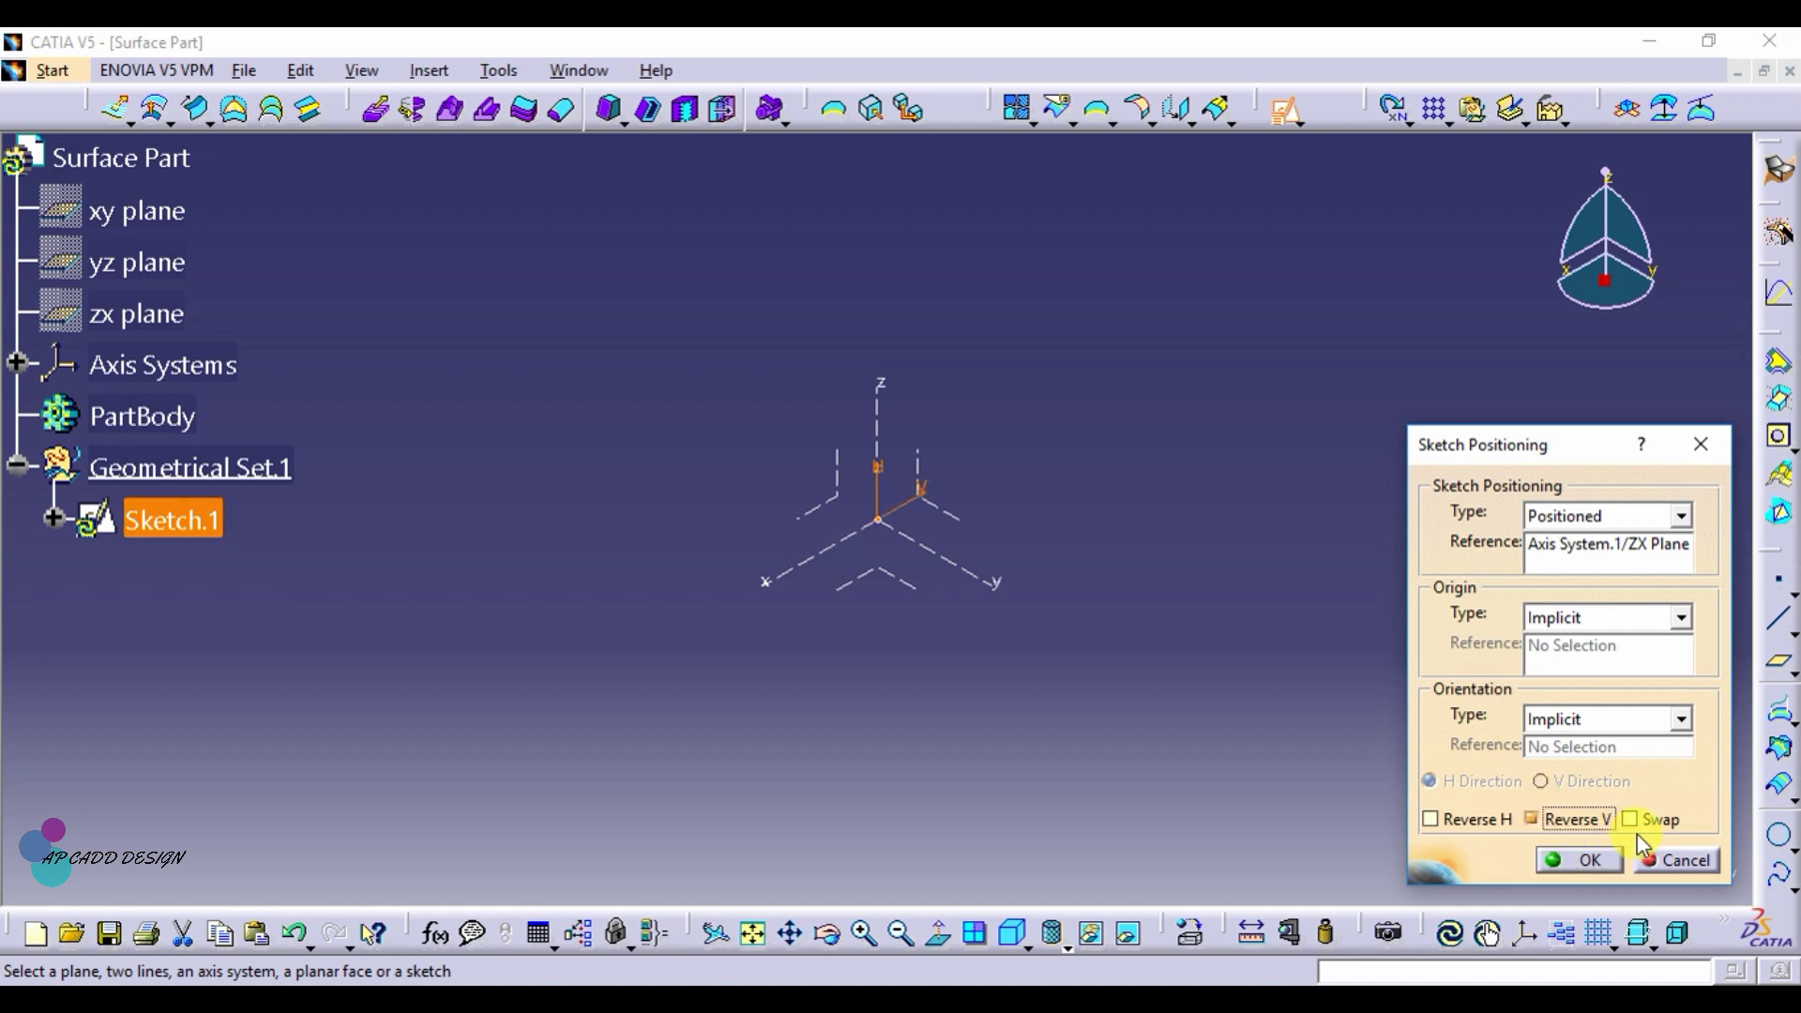
{"action": "left_click", "coordinate": [1634, 822]}
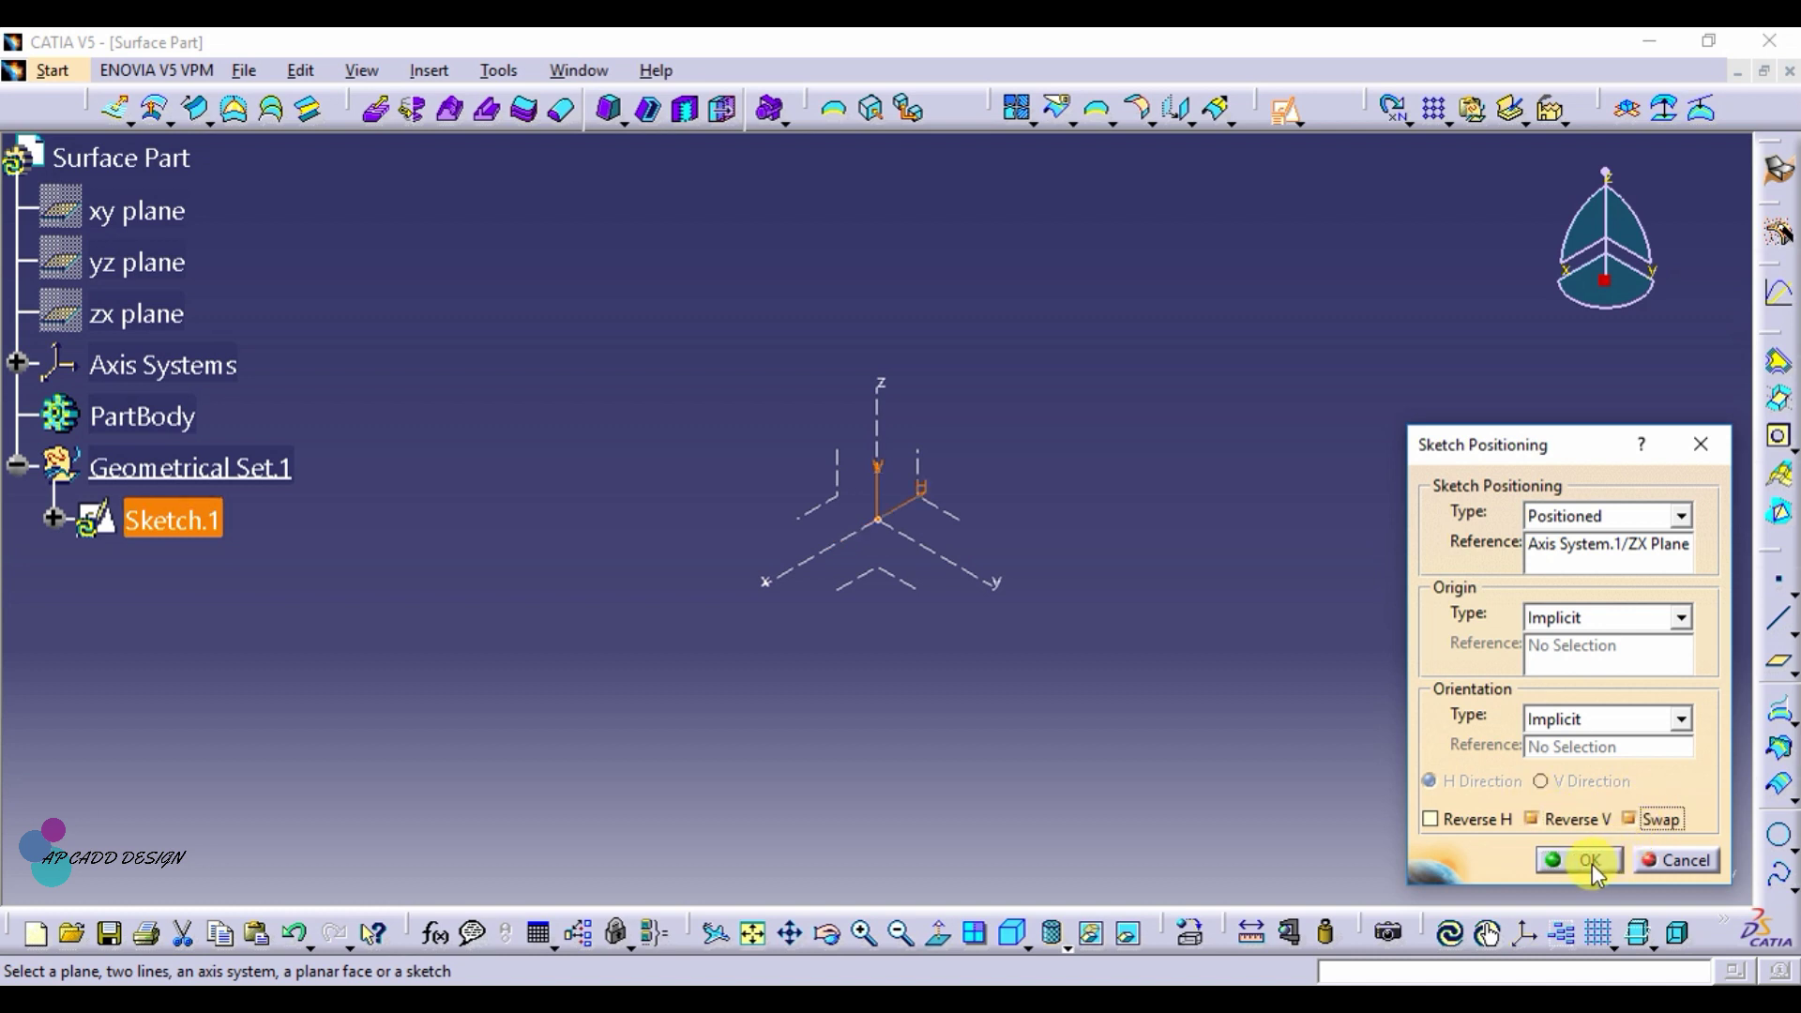
{"action": "left_click", "coordinate": [1587, 860]}
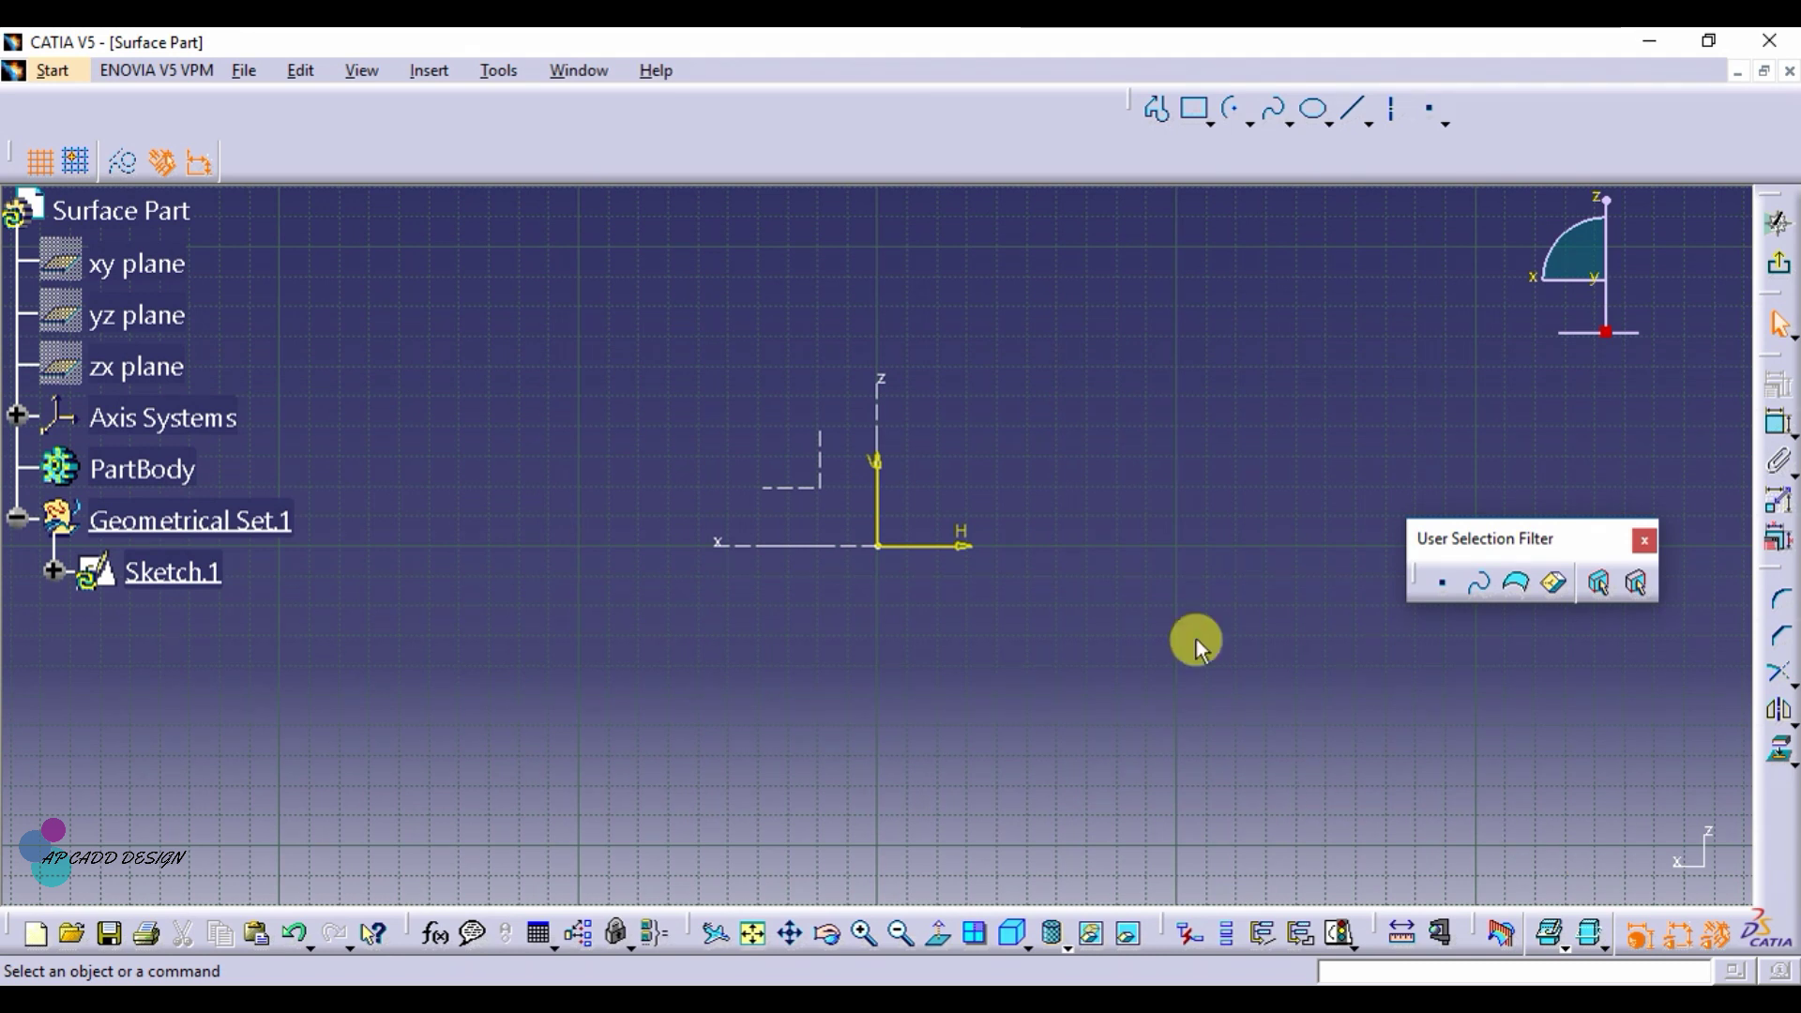
Step: Draw an open stepped profile: a horizontal line through the origin, a rising slant, an upper horizontal
{"action": "left_click", "coordinate": [1149, 110]}
{"action": "left_click", "coordinate": [1163, 115]}
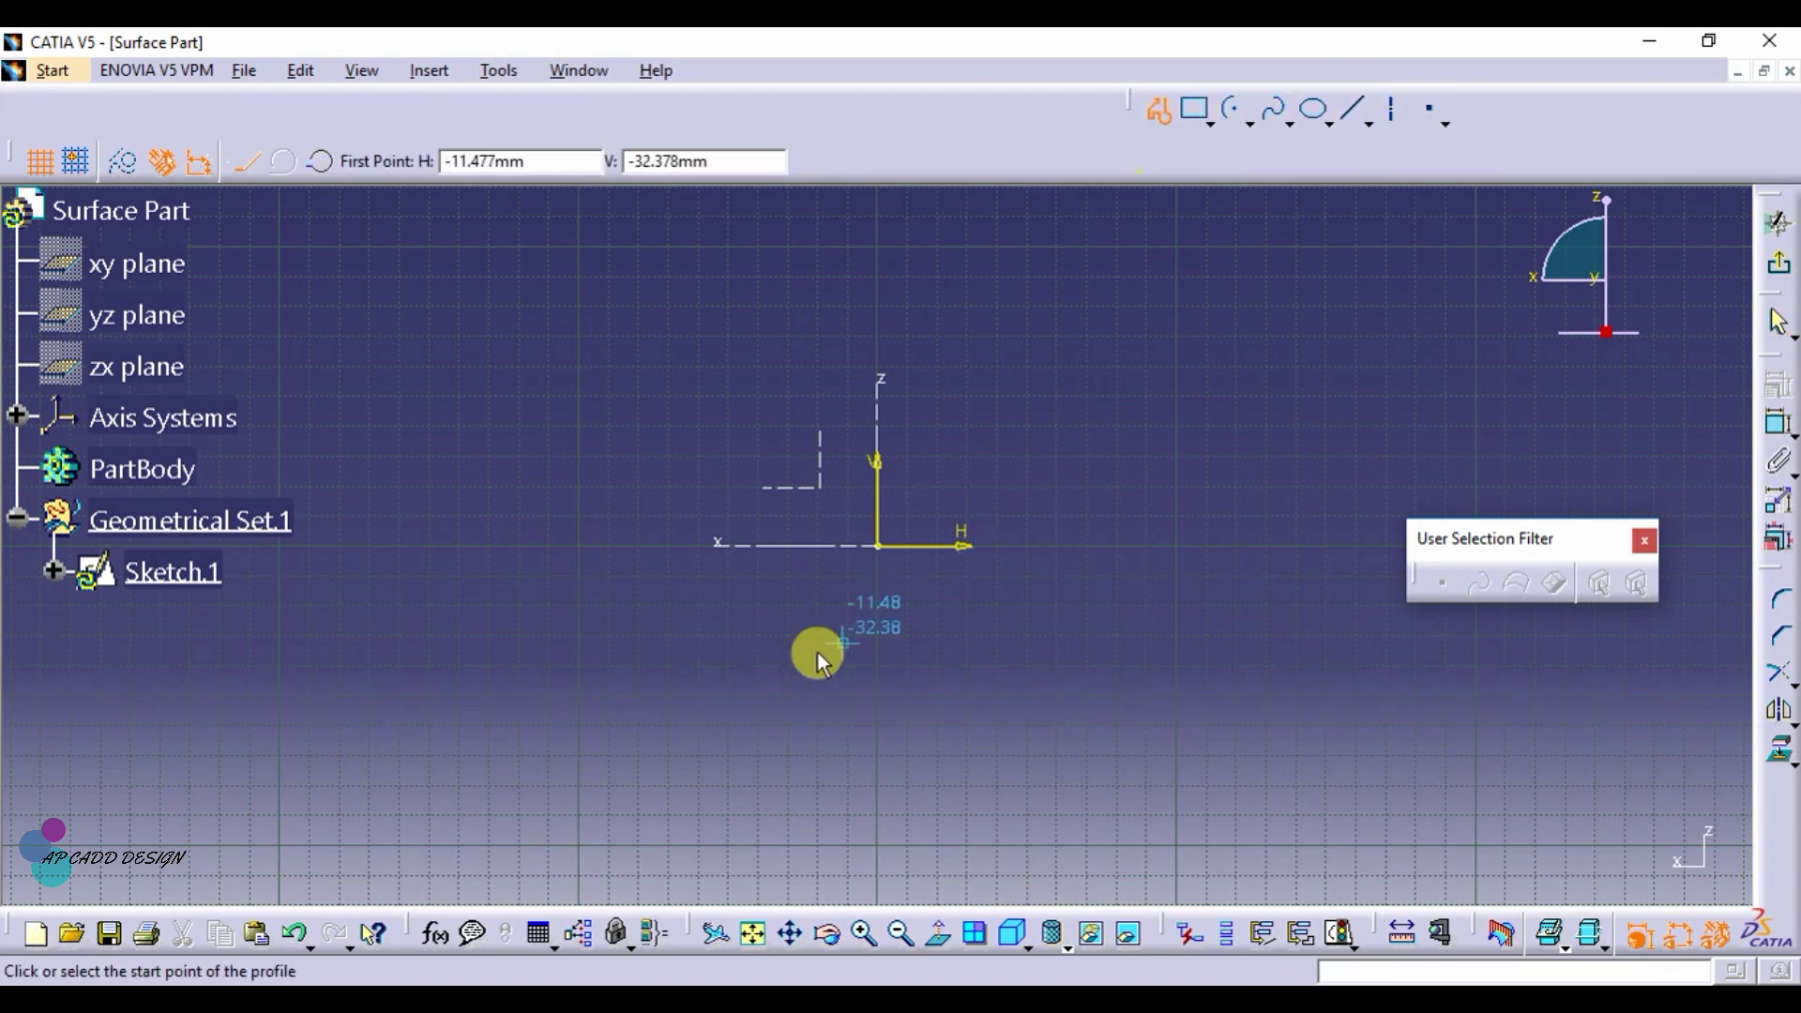
{"action": "left_click", "coordinate": [788, 544]}
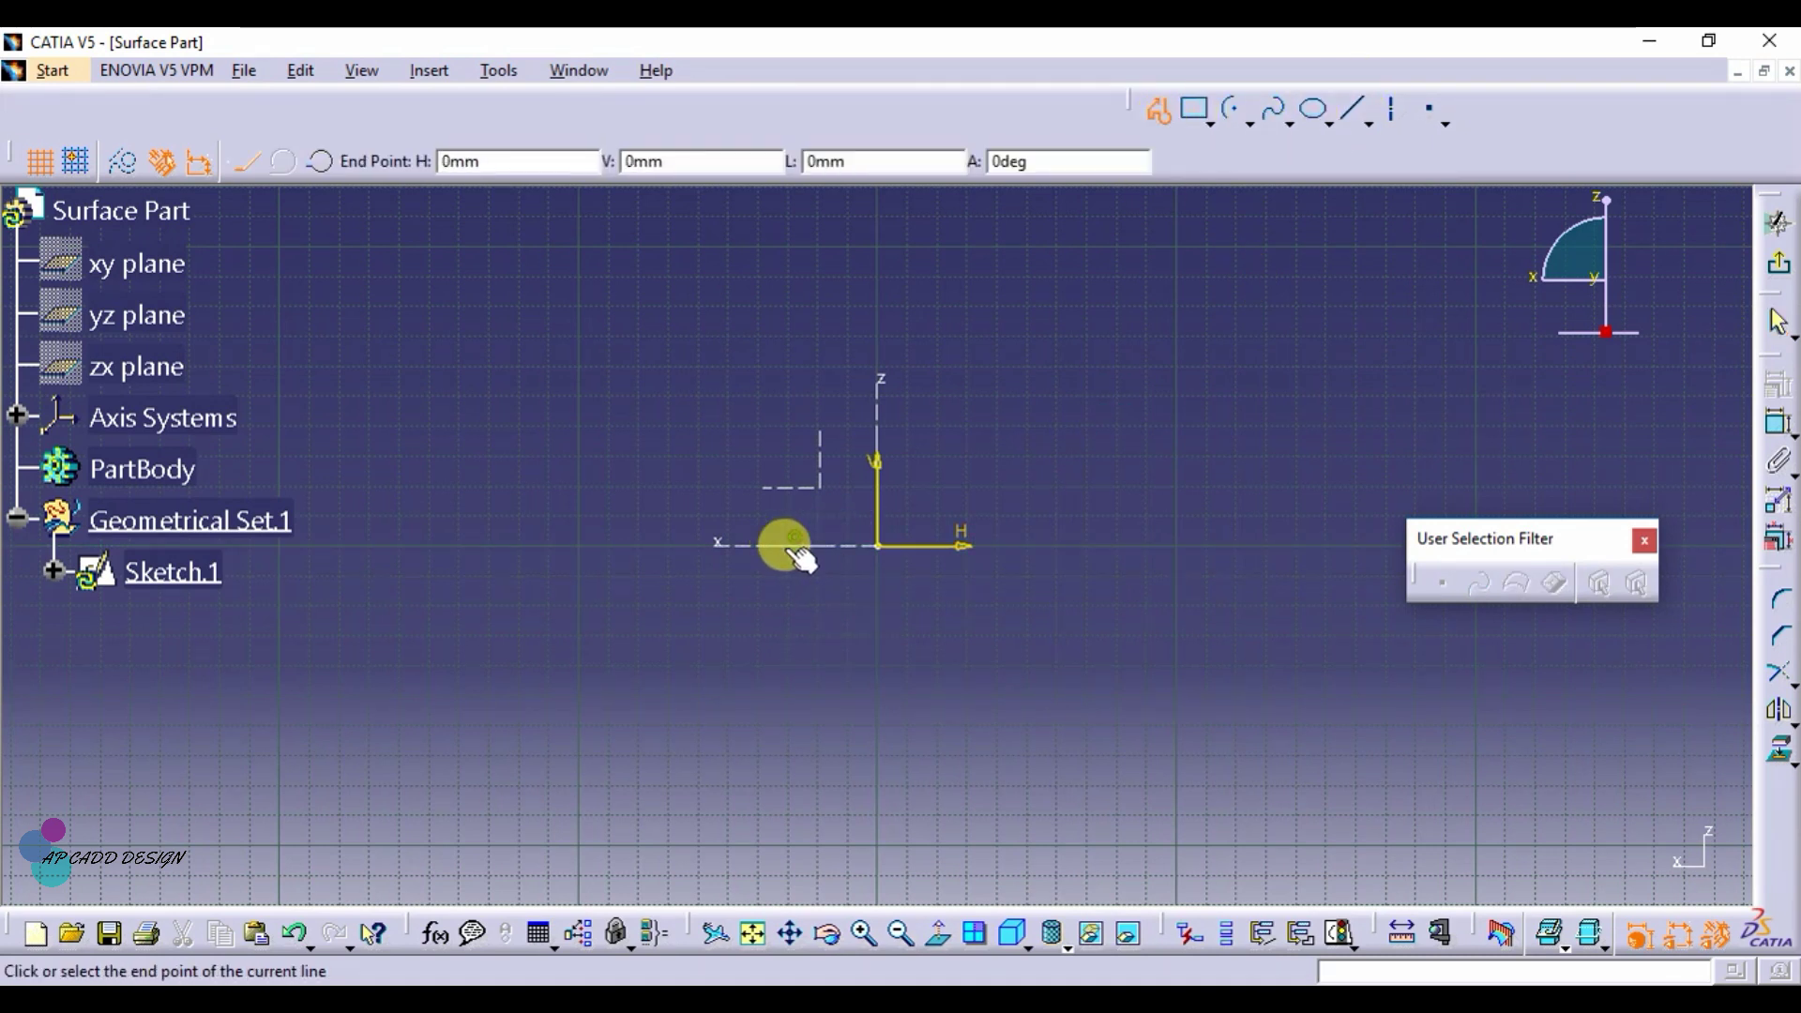
{"action": "left_click", "coordinate": [995, 548]}
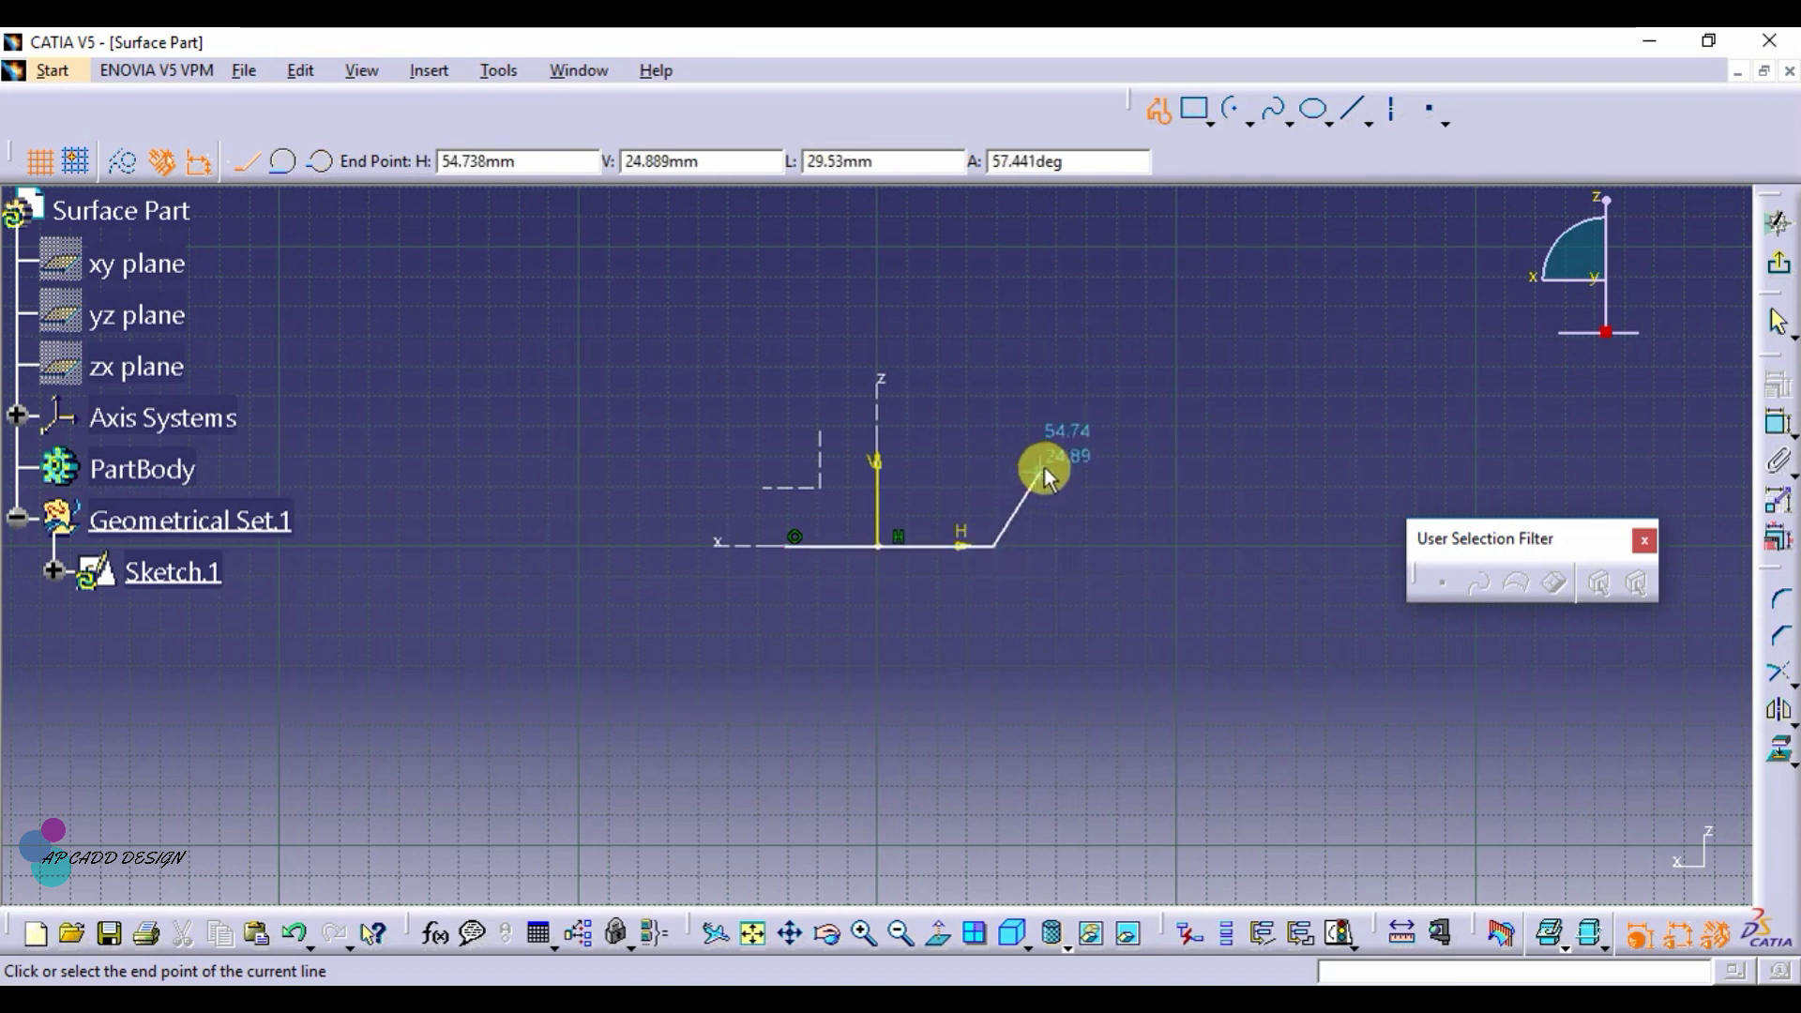
{"action": "left_click", "coordinate": [1280, 463]}
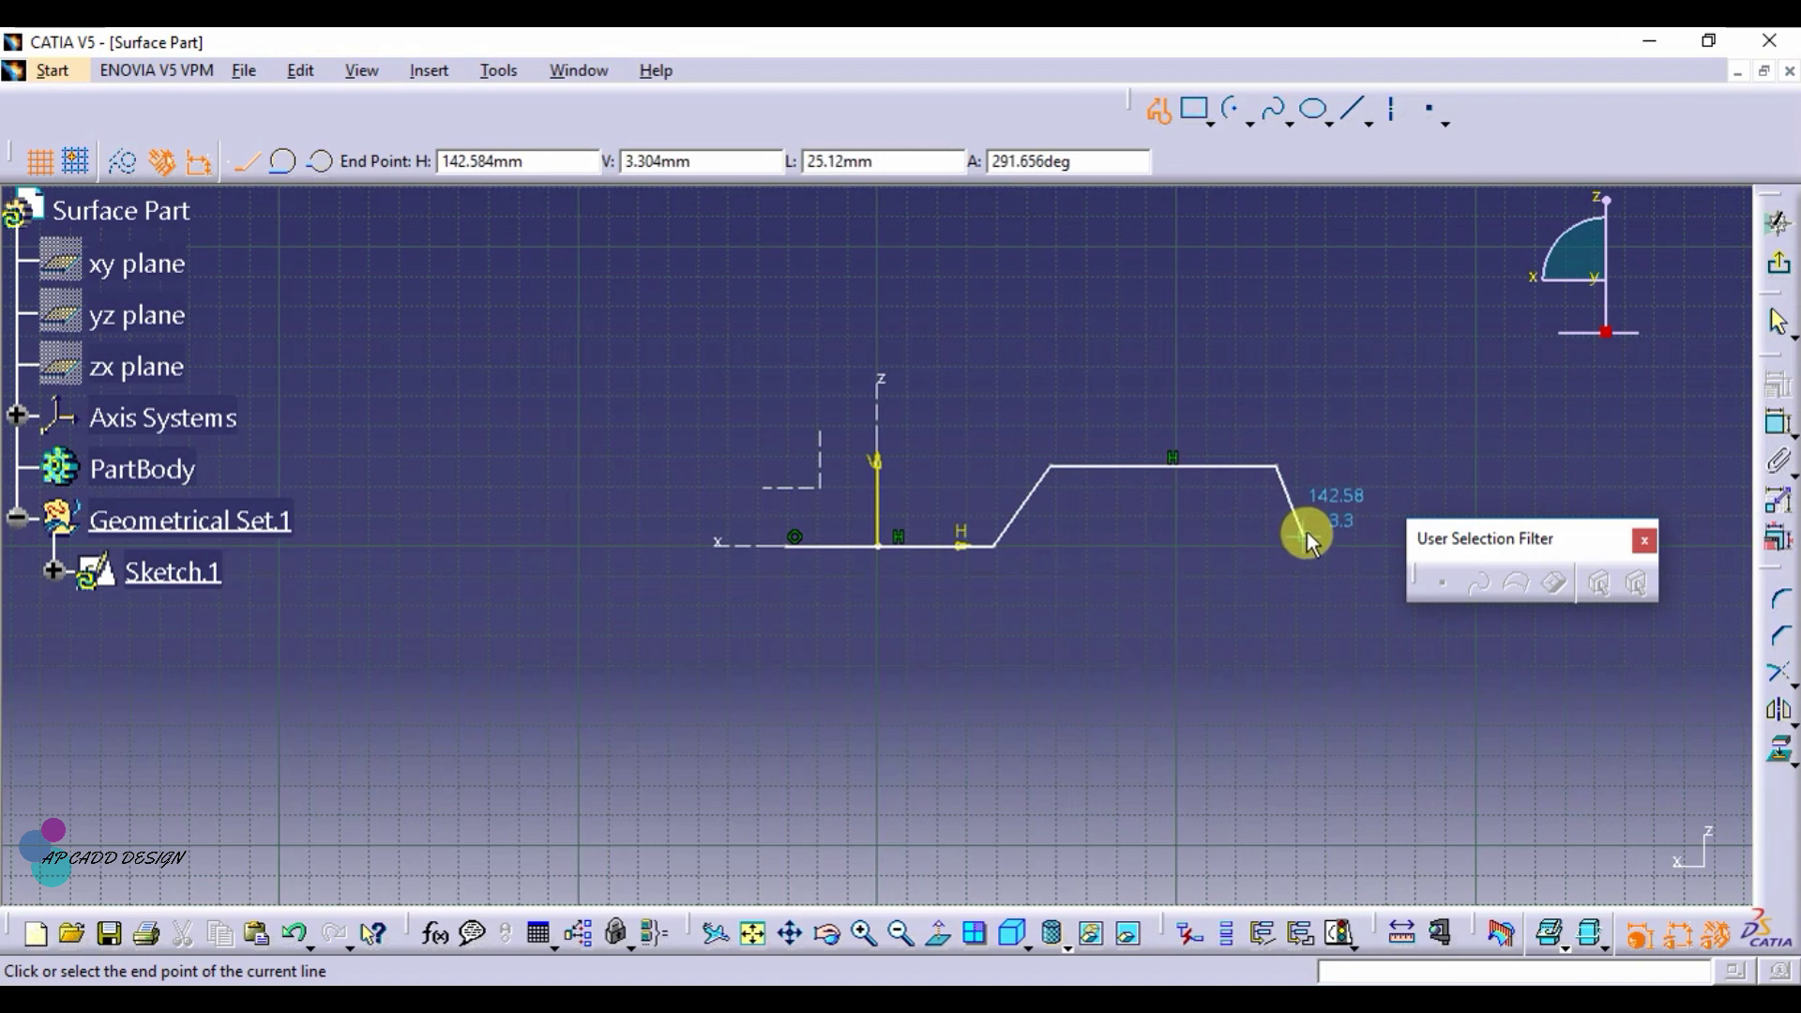
{"action": "key", "text": "Escape"}
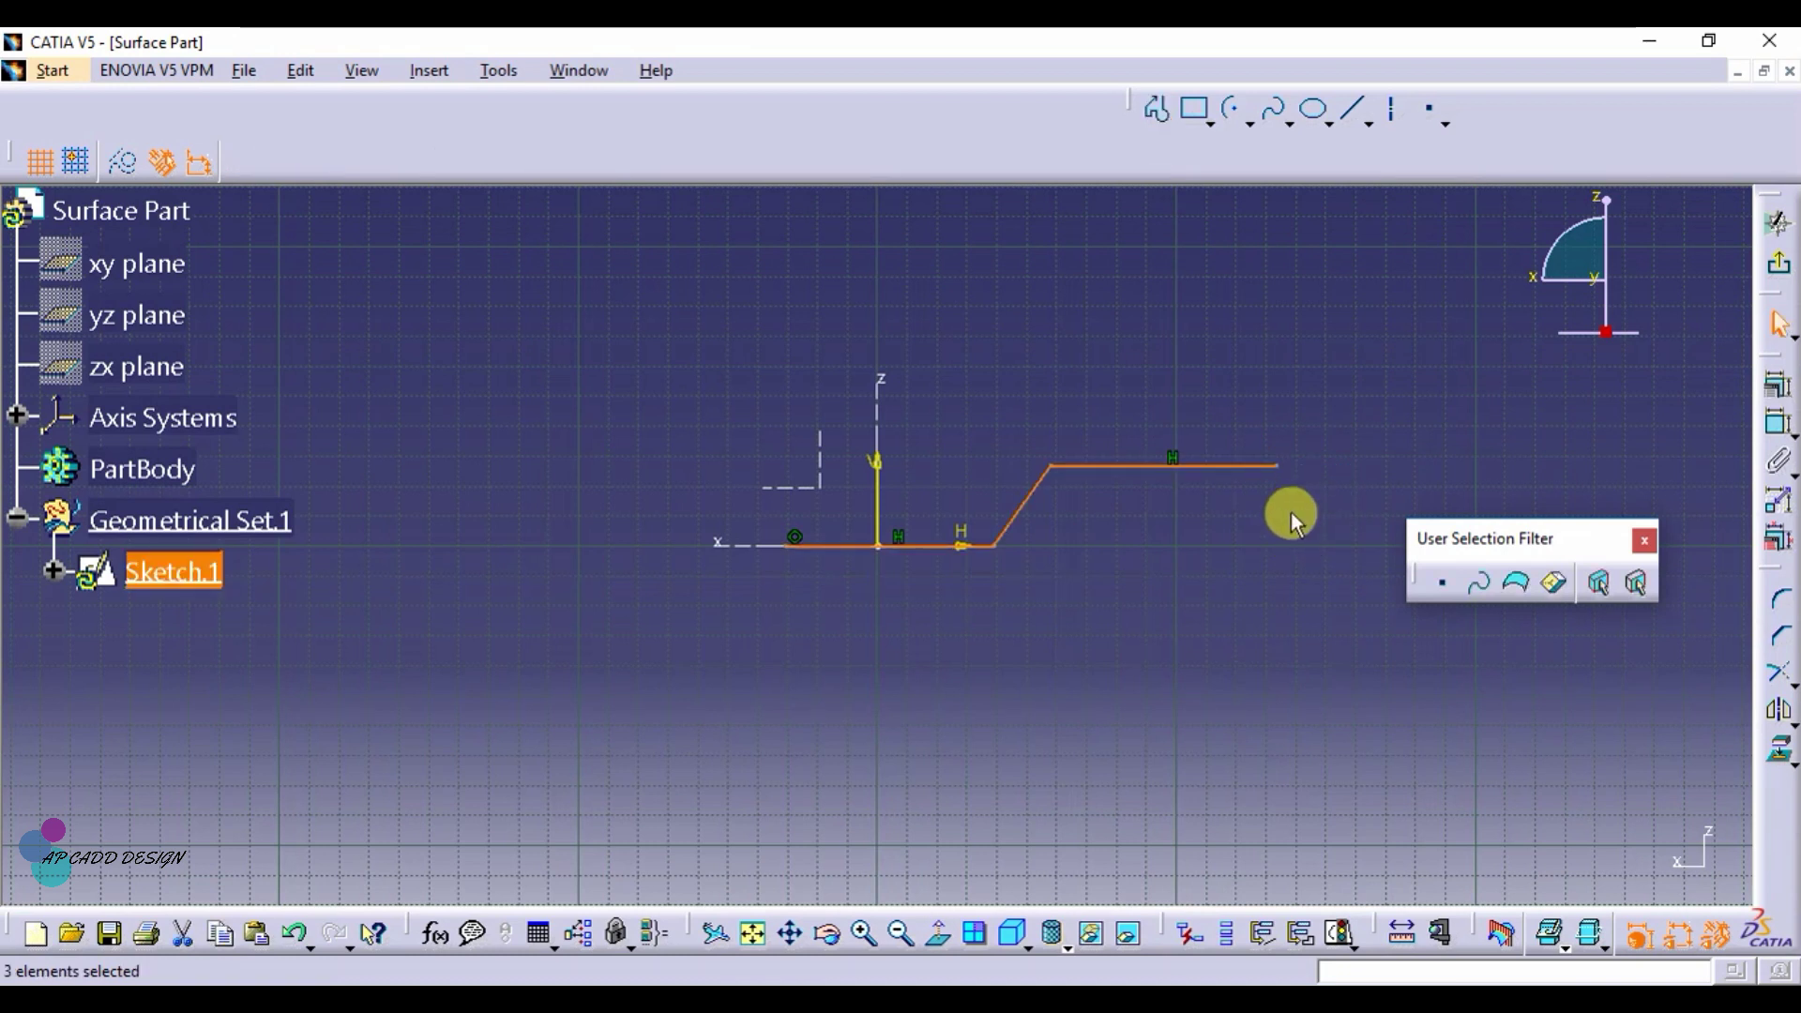
{"action": "left_click", "coordinate": [1224, 580]}
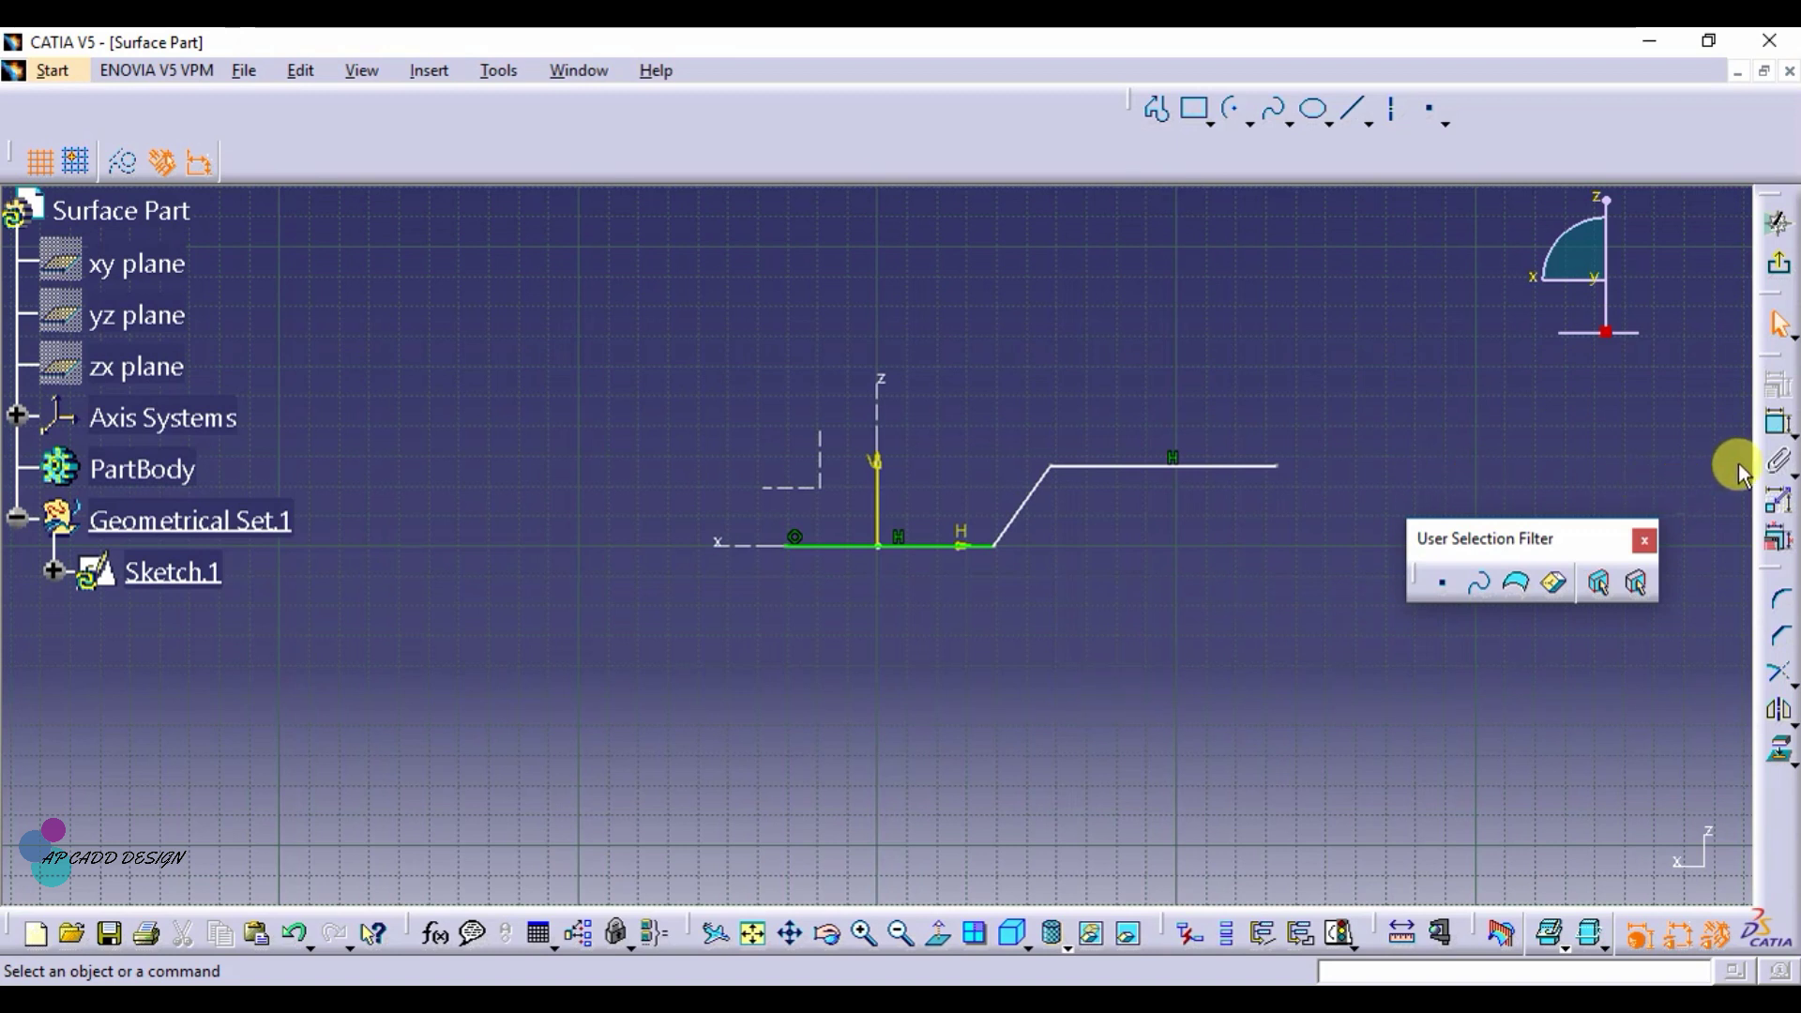
Step: Add the 164.215 horizontal overall-length dimension across the profile
{"action": "left_click", "coordinate": [1777, 424]}
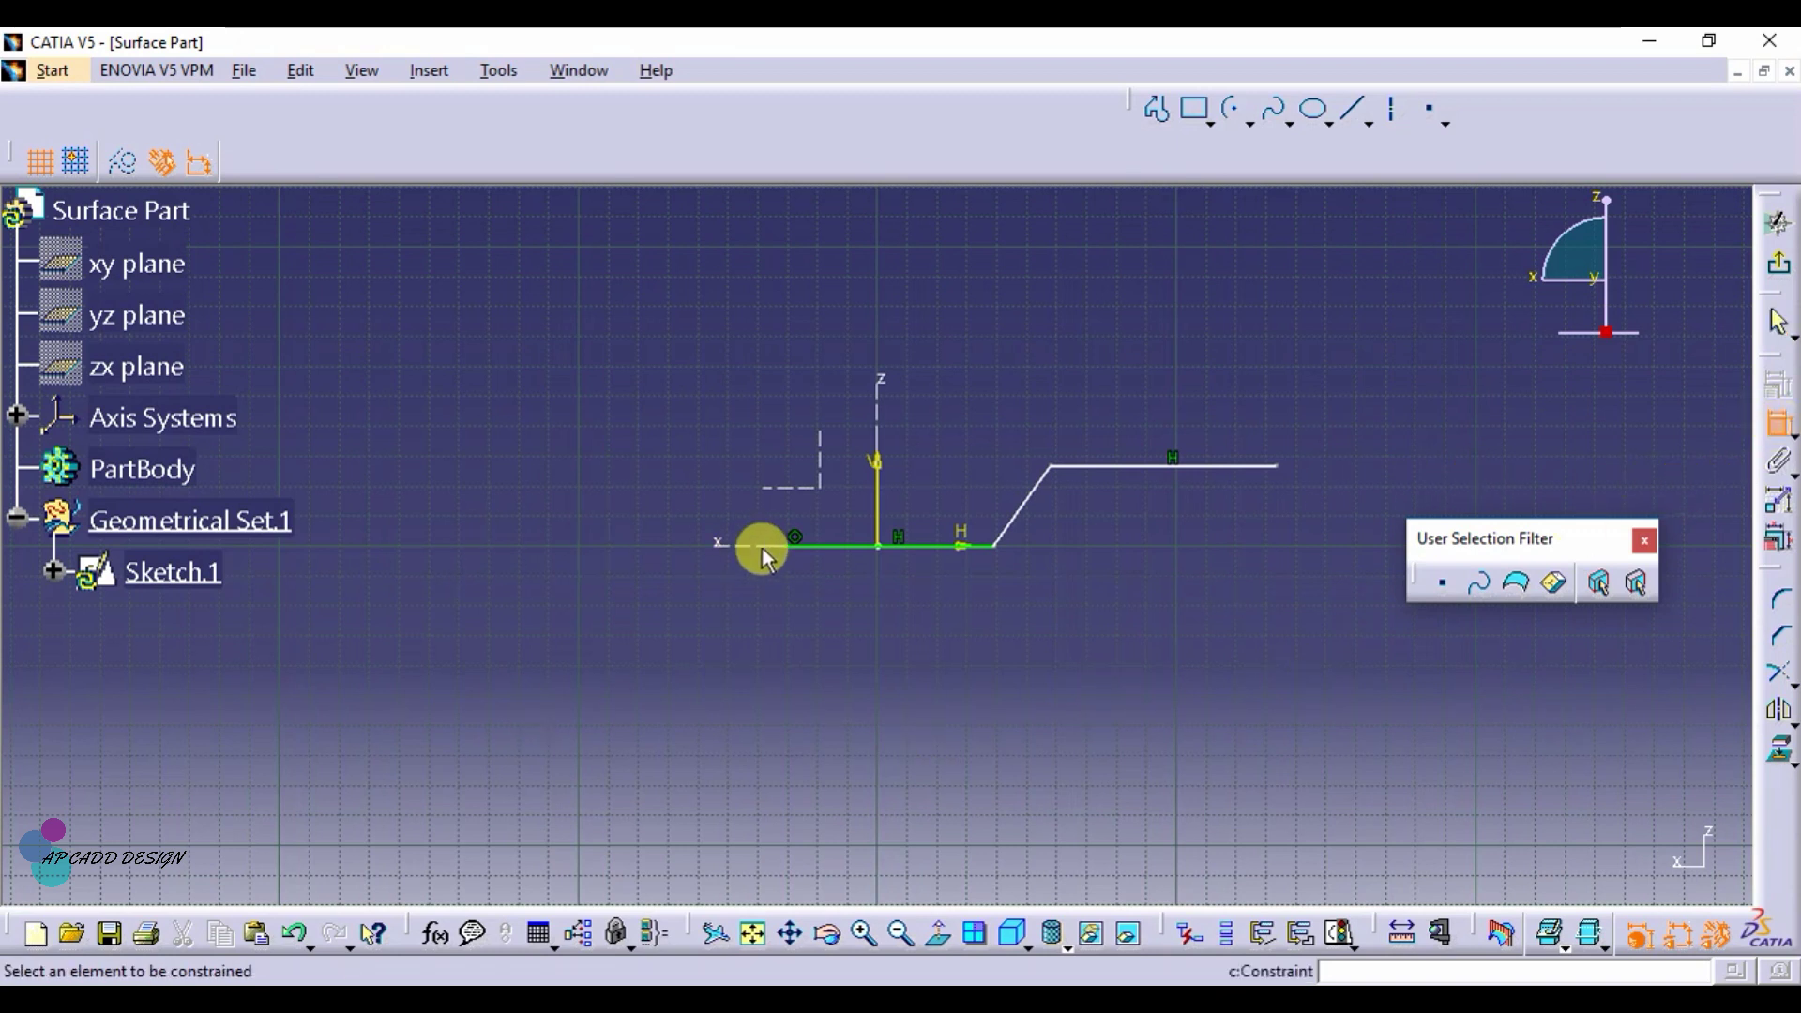
{"action": "left_click", "coordinate": [794, 537]}
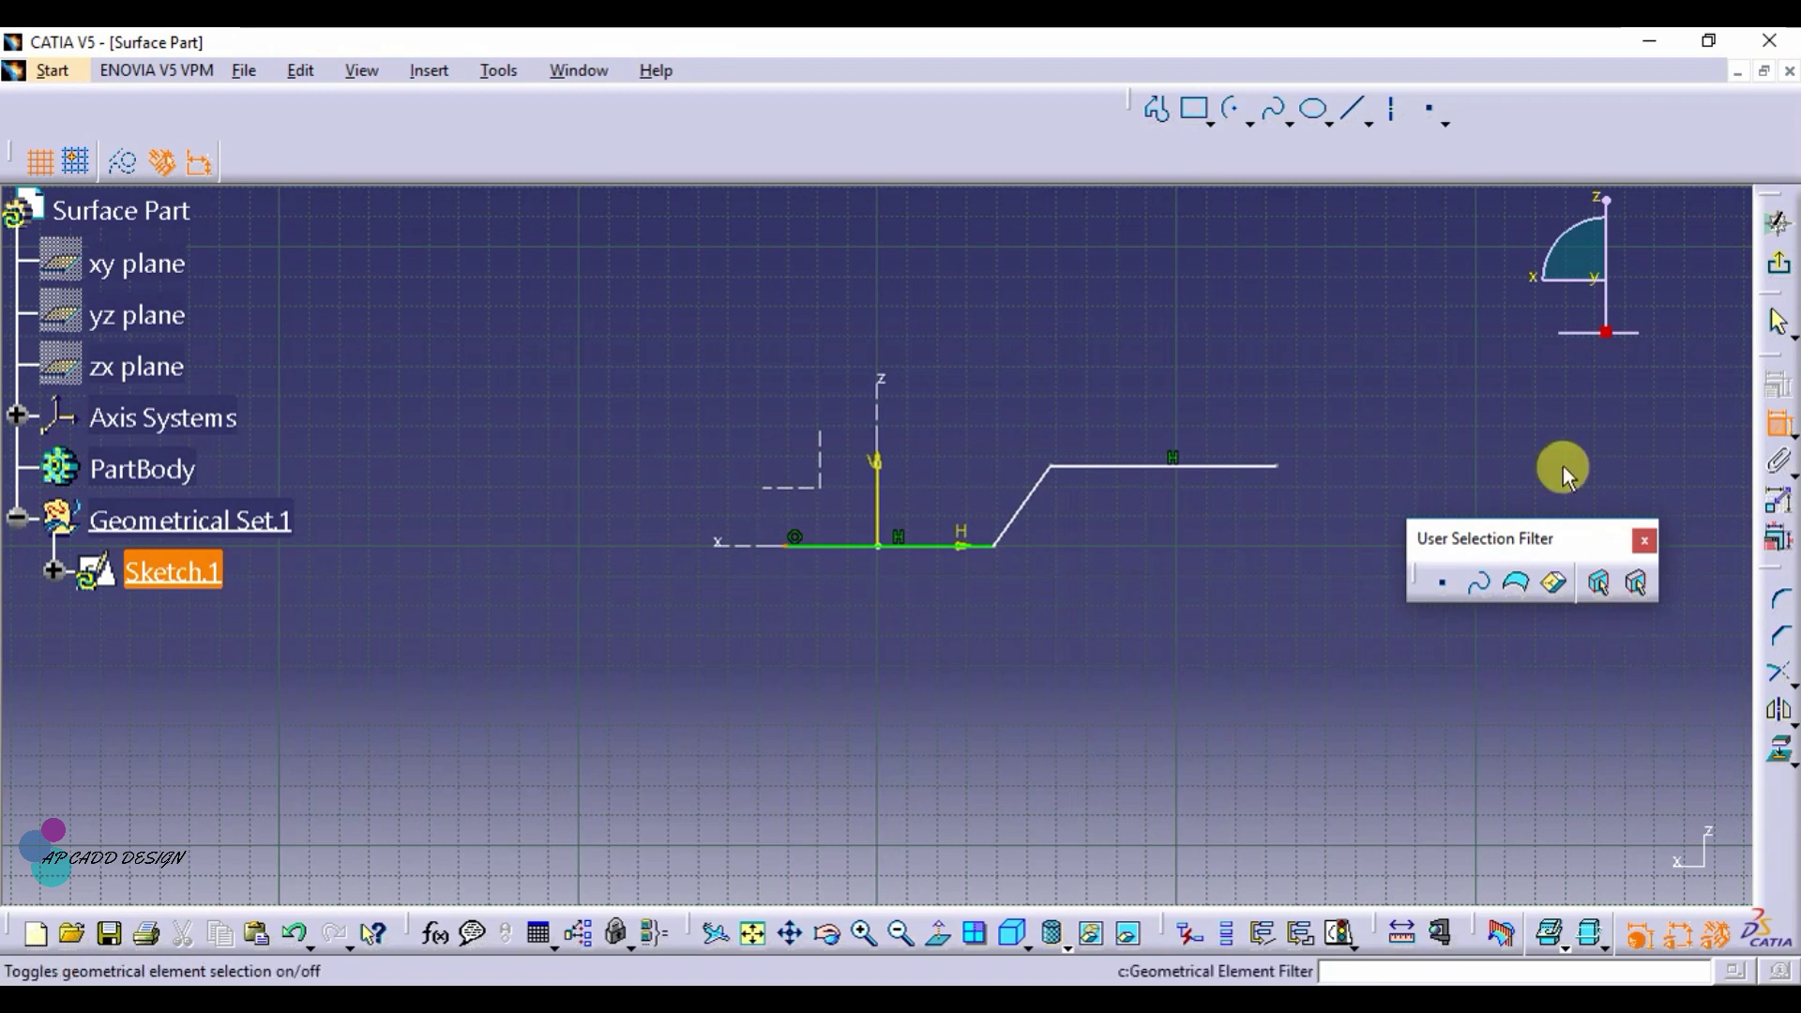
{"action": "left_click", "coordinate": [1276, 465]}
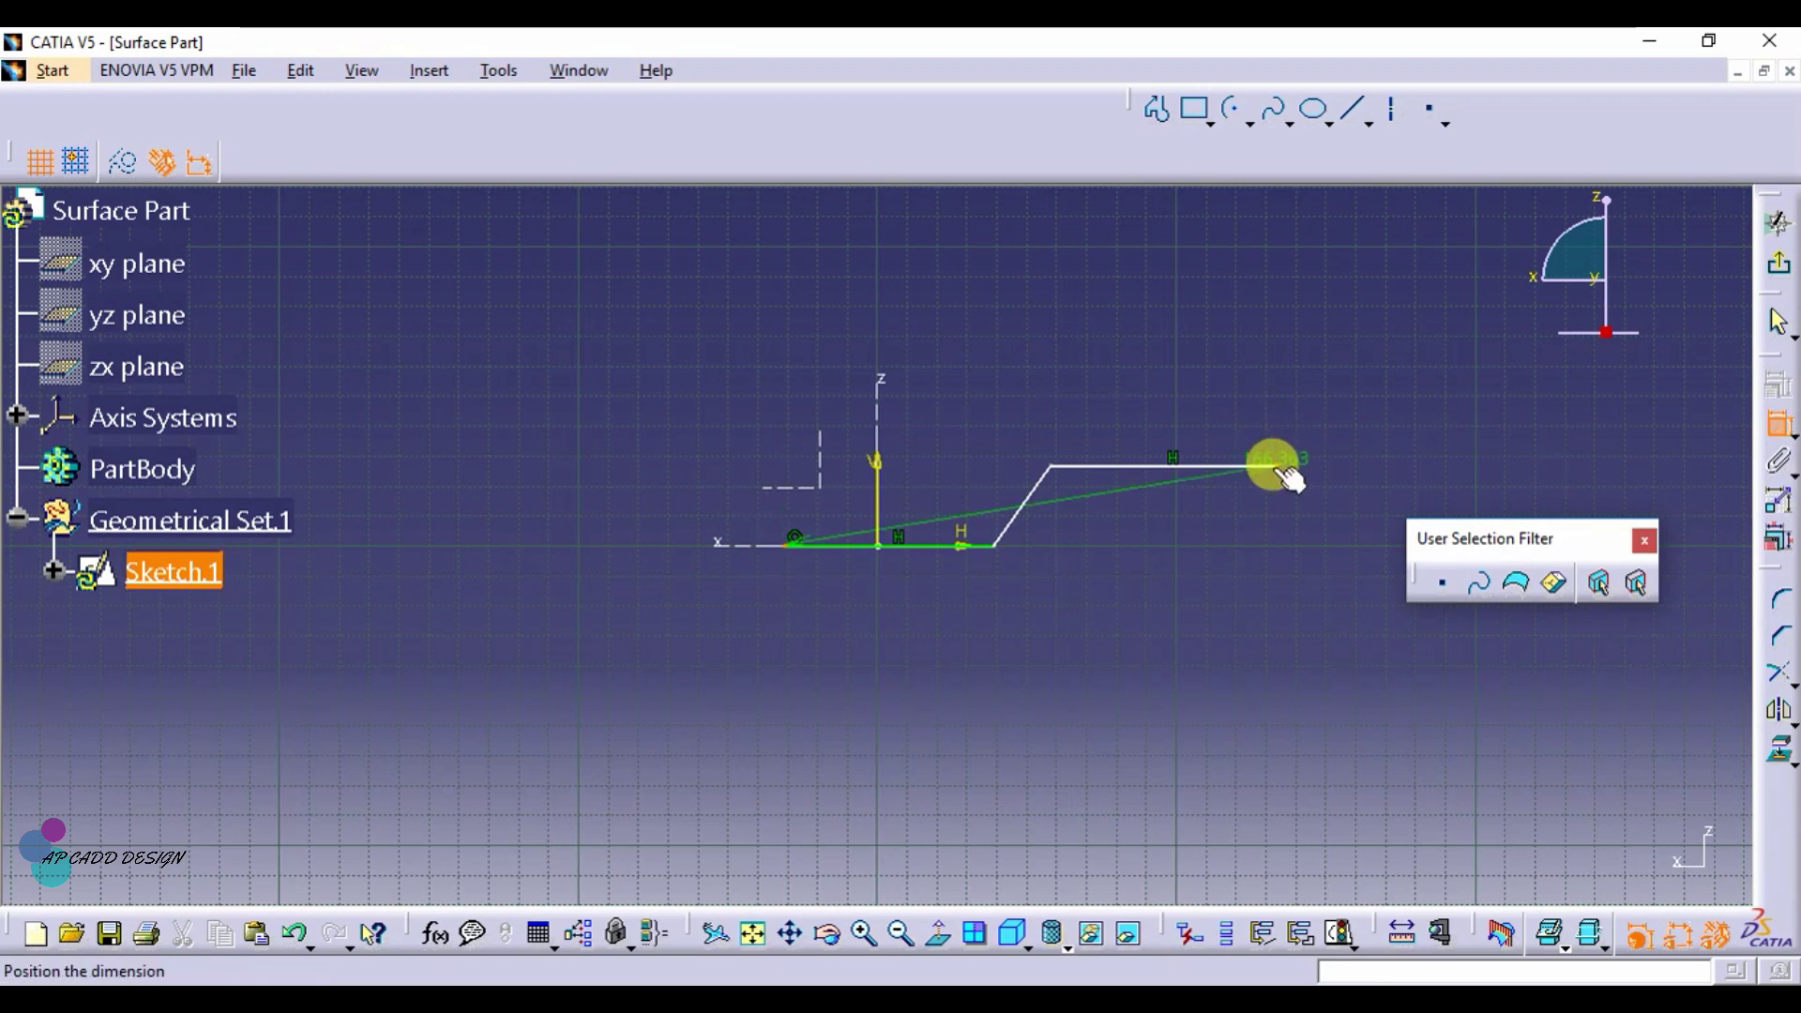
{"action": "right_click", "coordinate": [1100, 258]}
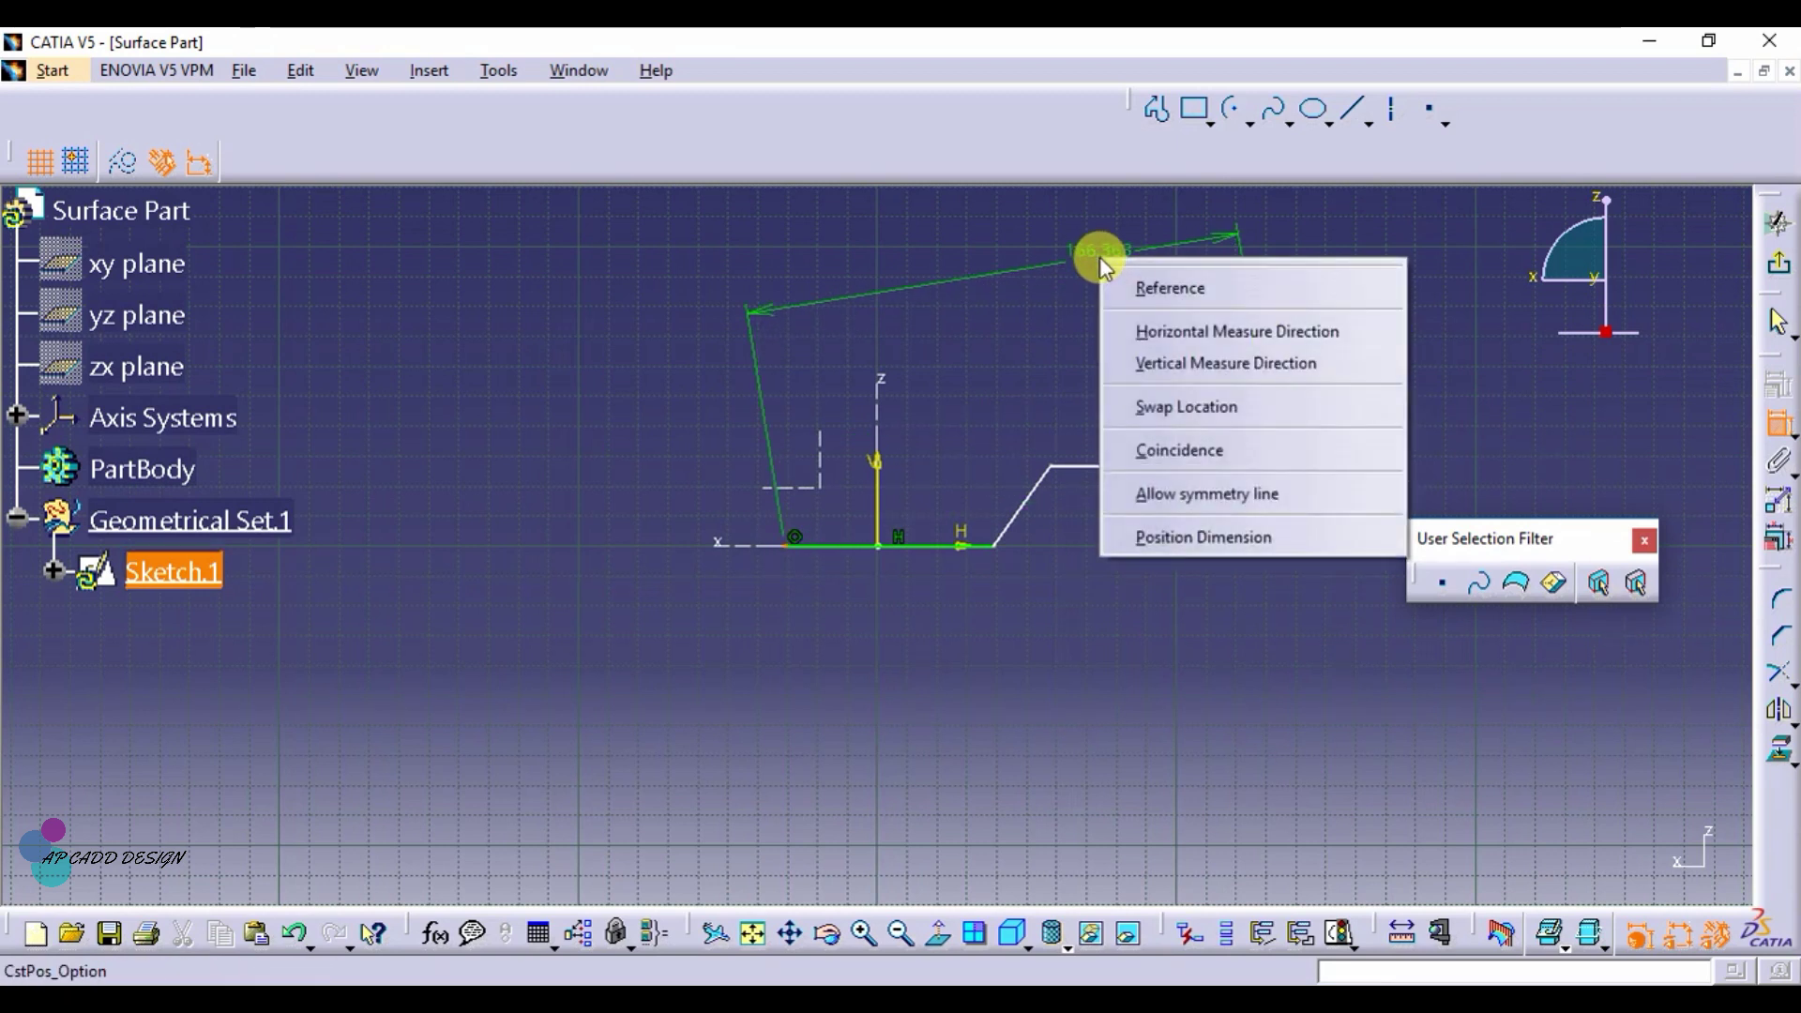
{"action": "left_click", "coordinate": [1180, 331]}
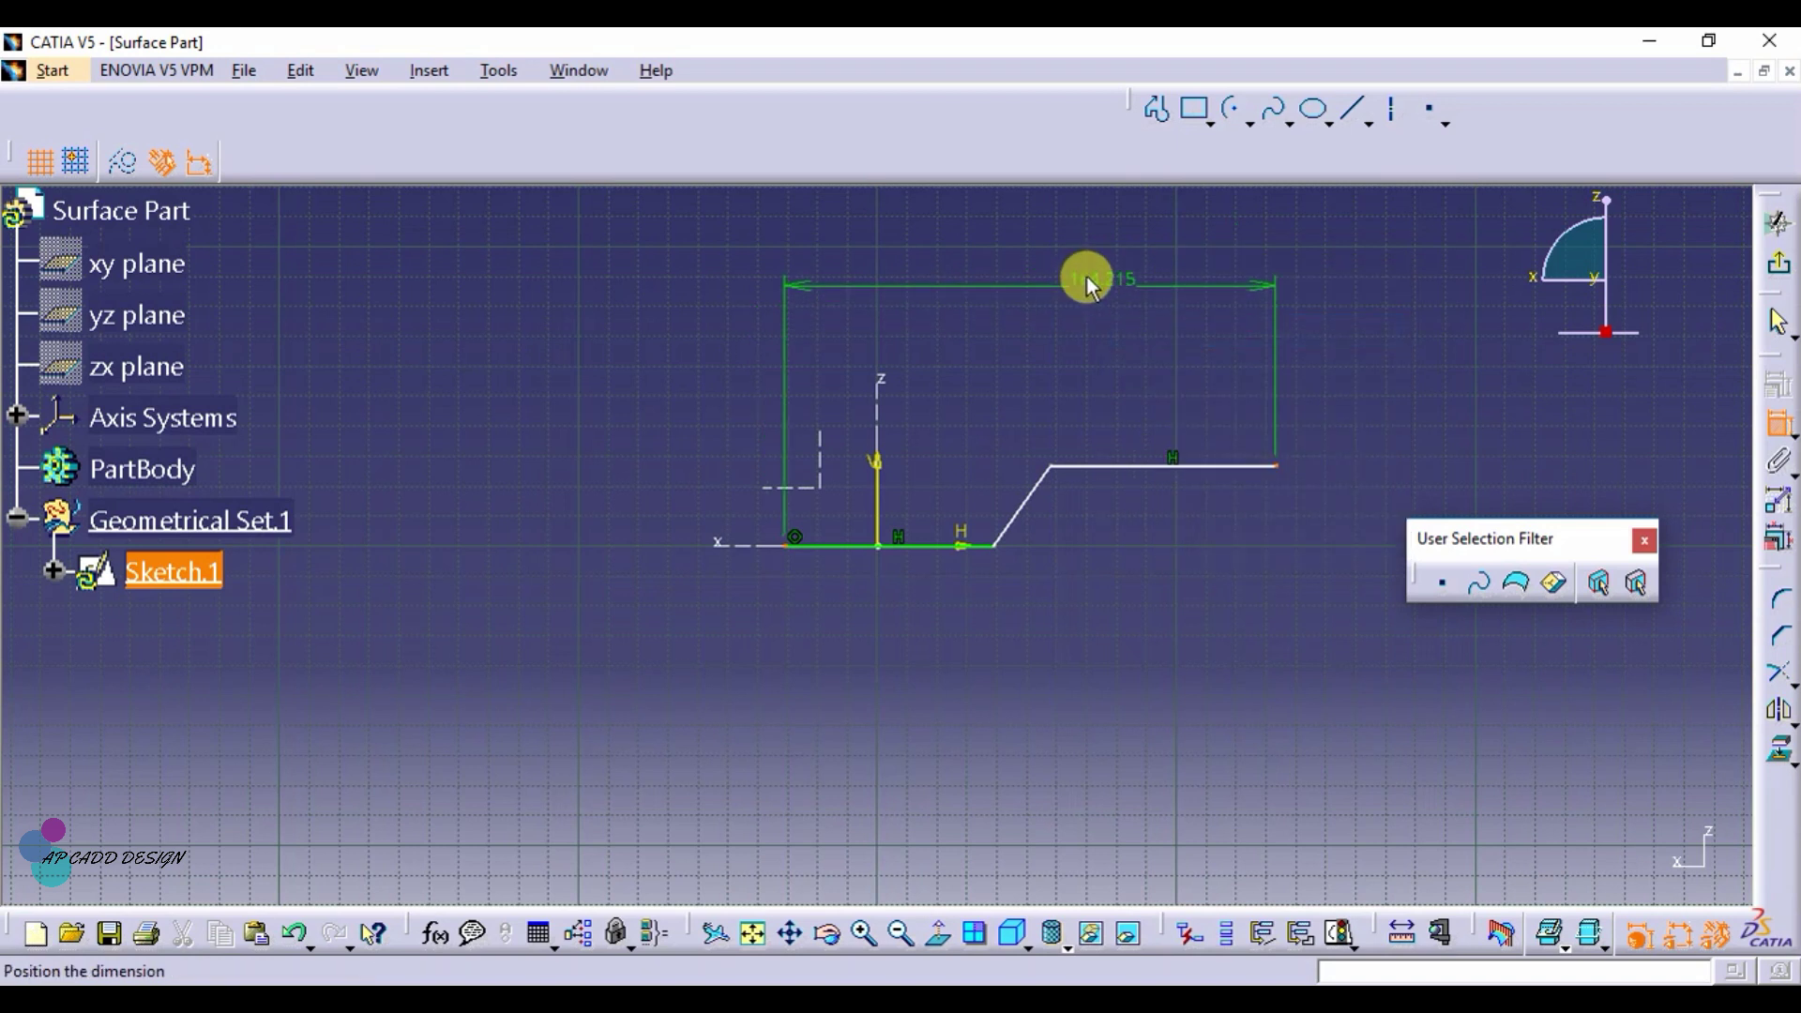
{"action": "left_click", "coordinate": [990, 255]}
Step: Dimension the 75.486 upper line length and the 94.468 horizontal length
{"action": "left_click", "coordinate": [1769, 432]}
{"action": "left_click", "coordinate": [1048, 462]}
{"action": "left_click", "coordinate": [1277, 466]}
{"action": "left_click", "coordinate": [1195, 390]}
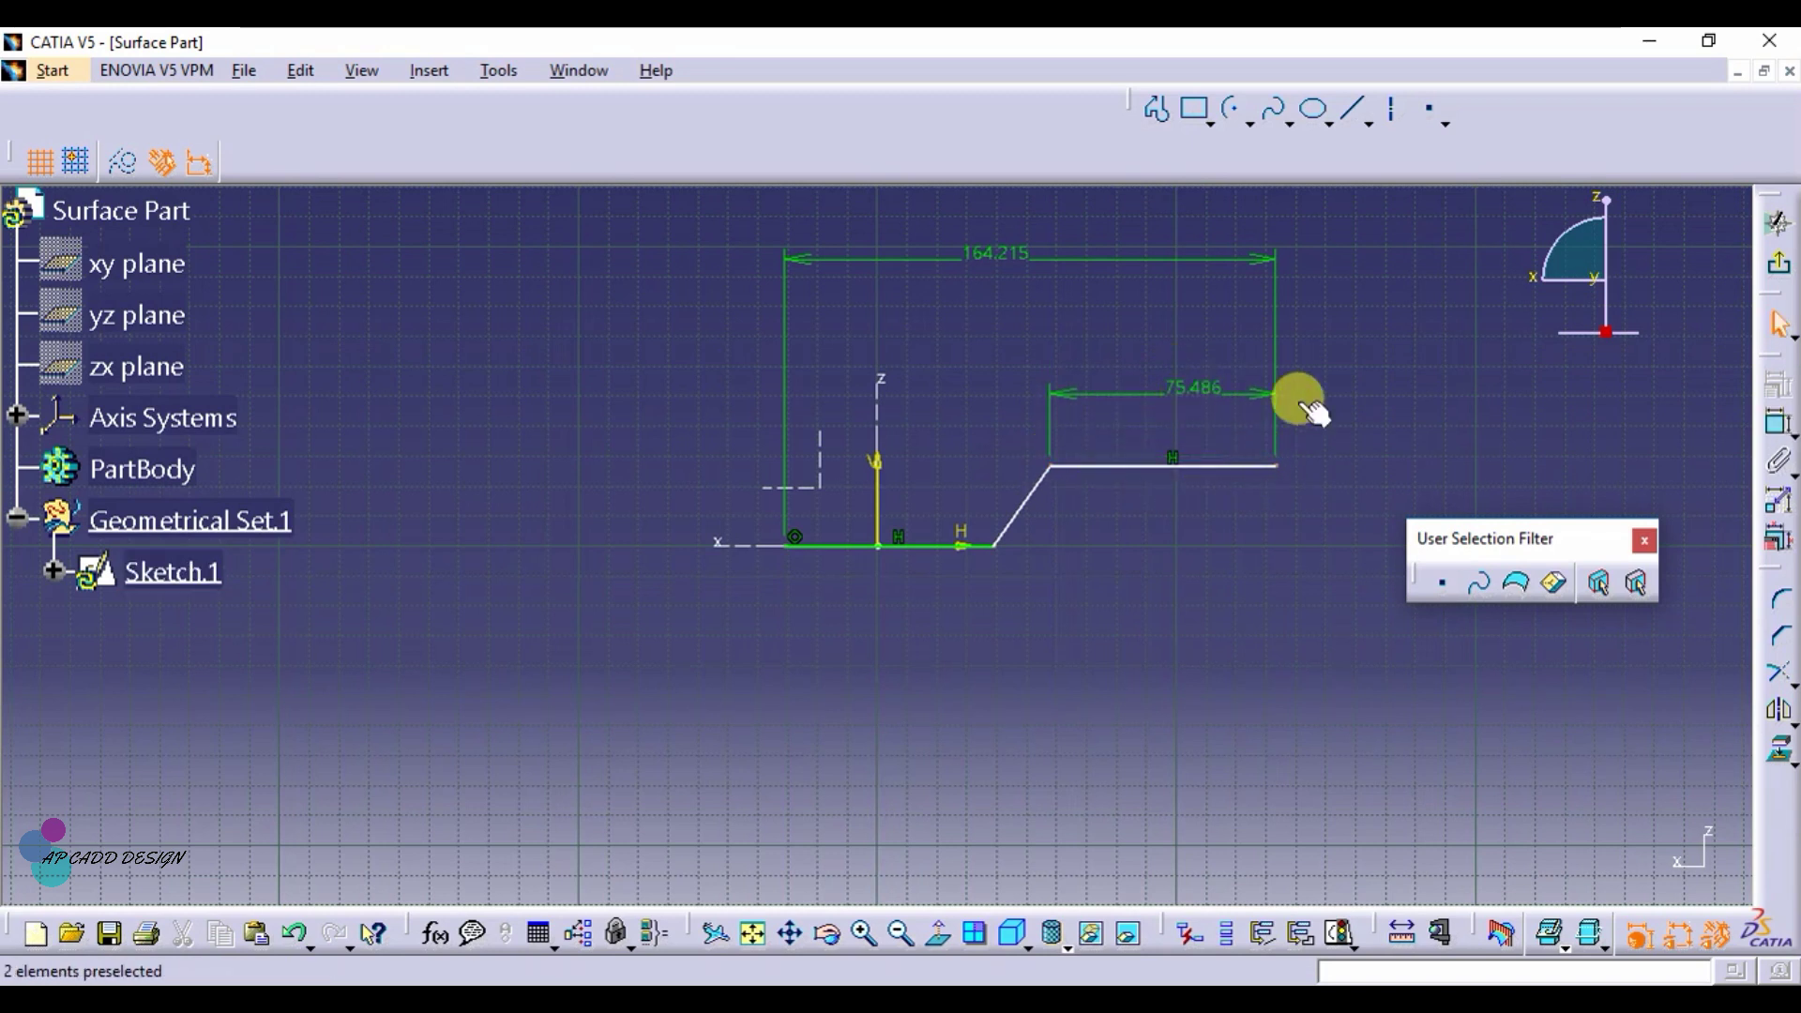
{"action": "left_click", "coordinate": [1783, 426]}
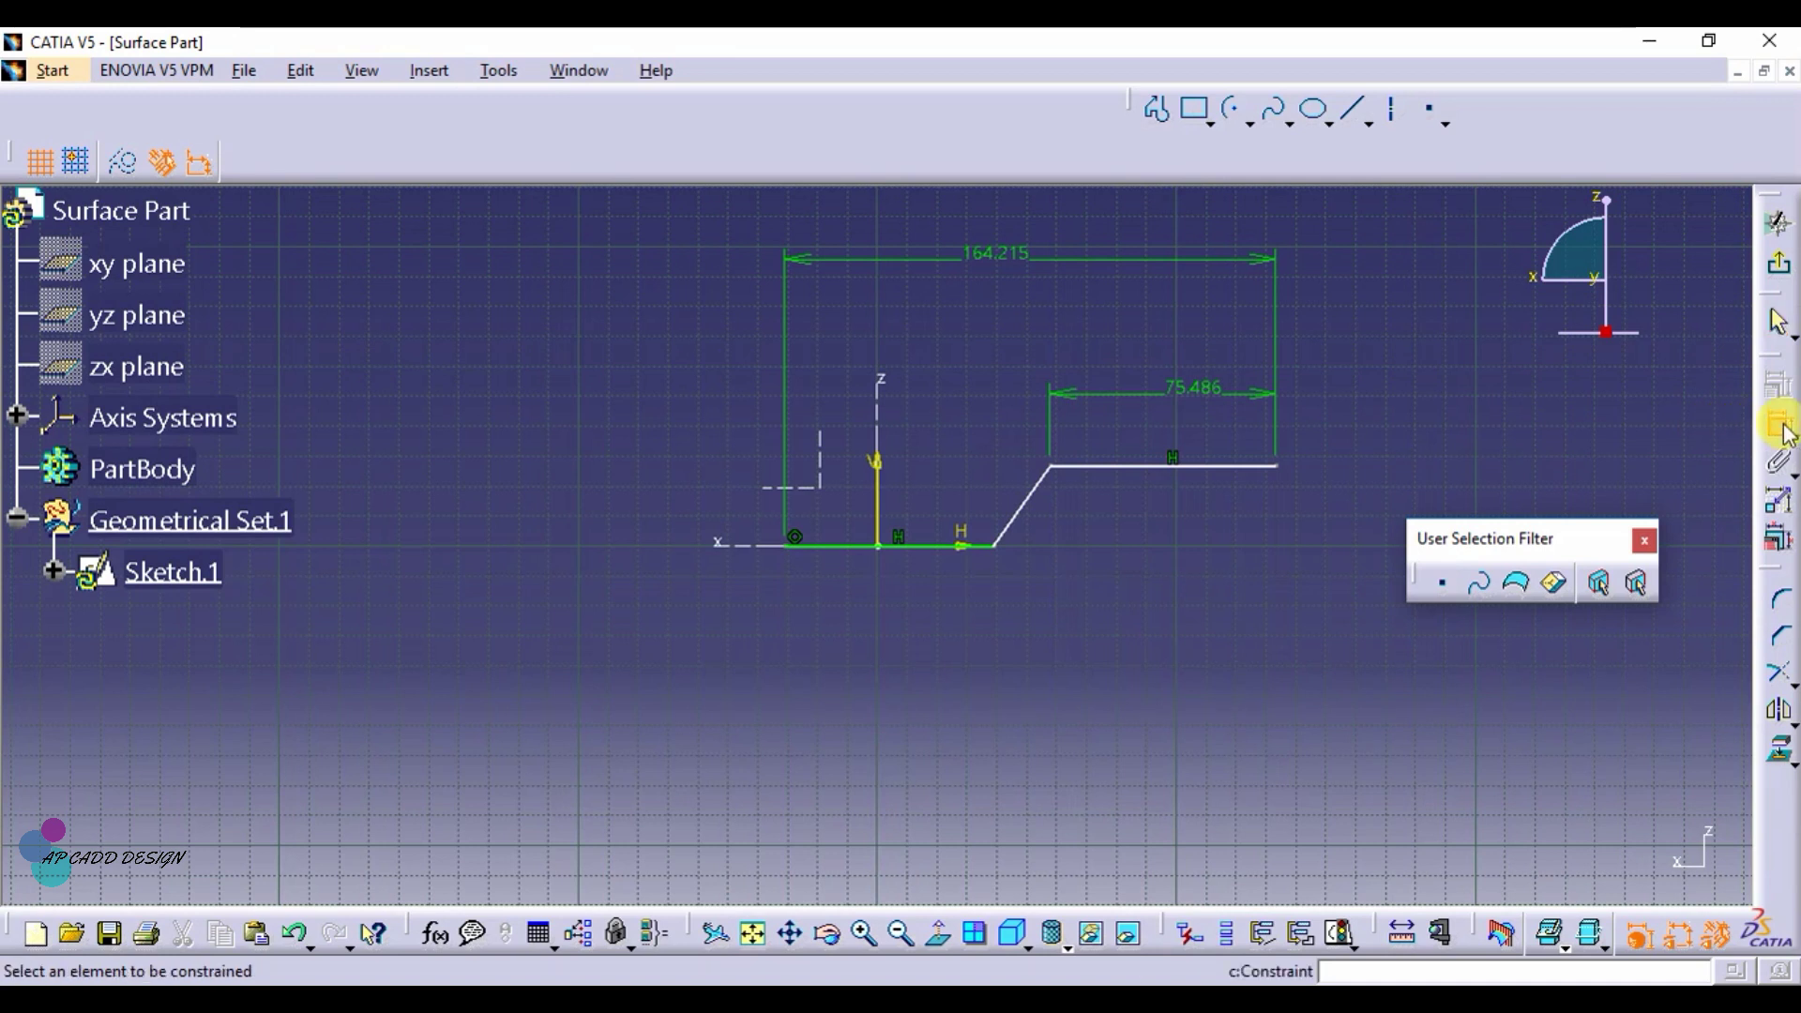
{"action": "left_click", "coordinate": [994, 544]}
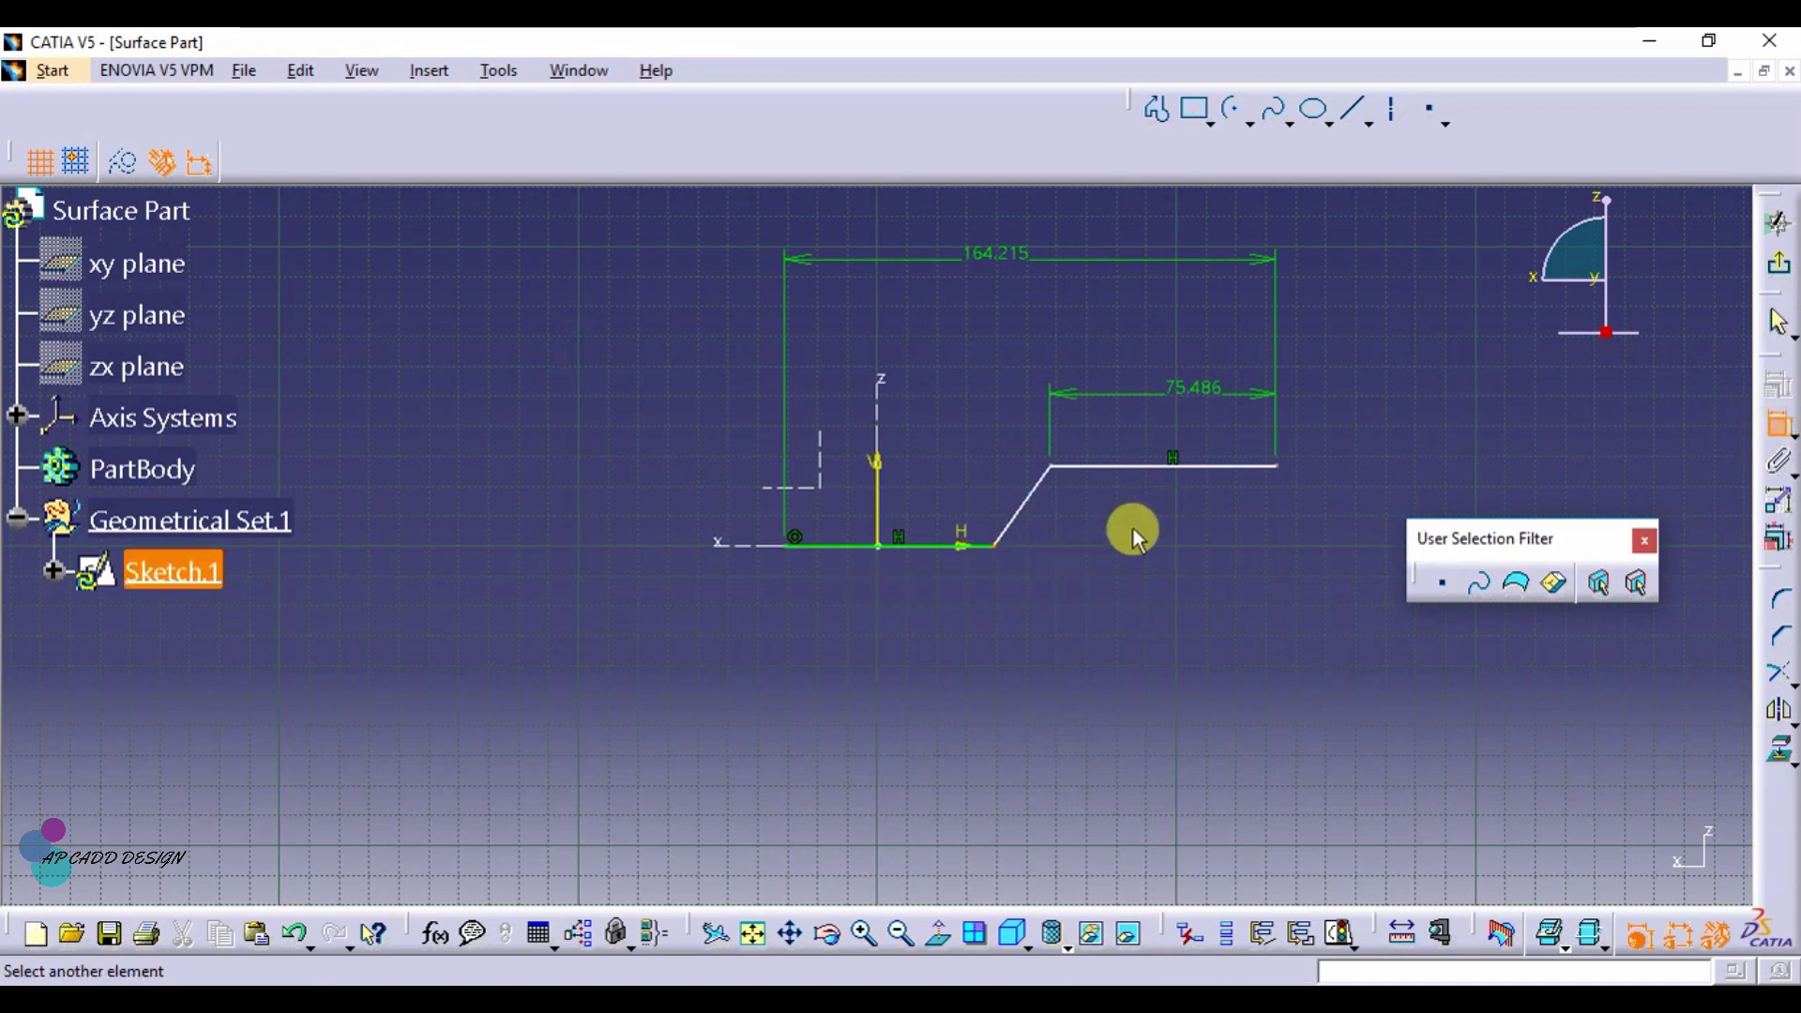
{"action": "left_click", "coordinate": [1276, 466]}
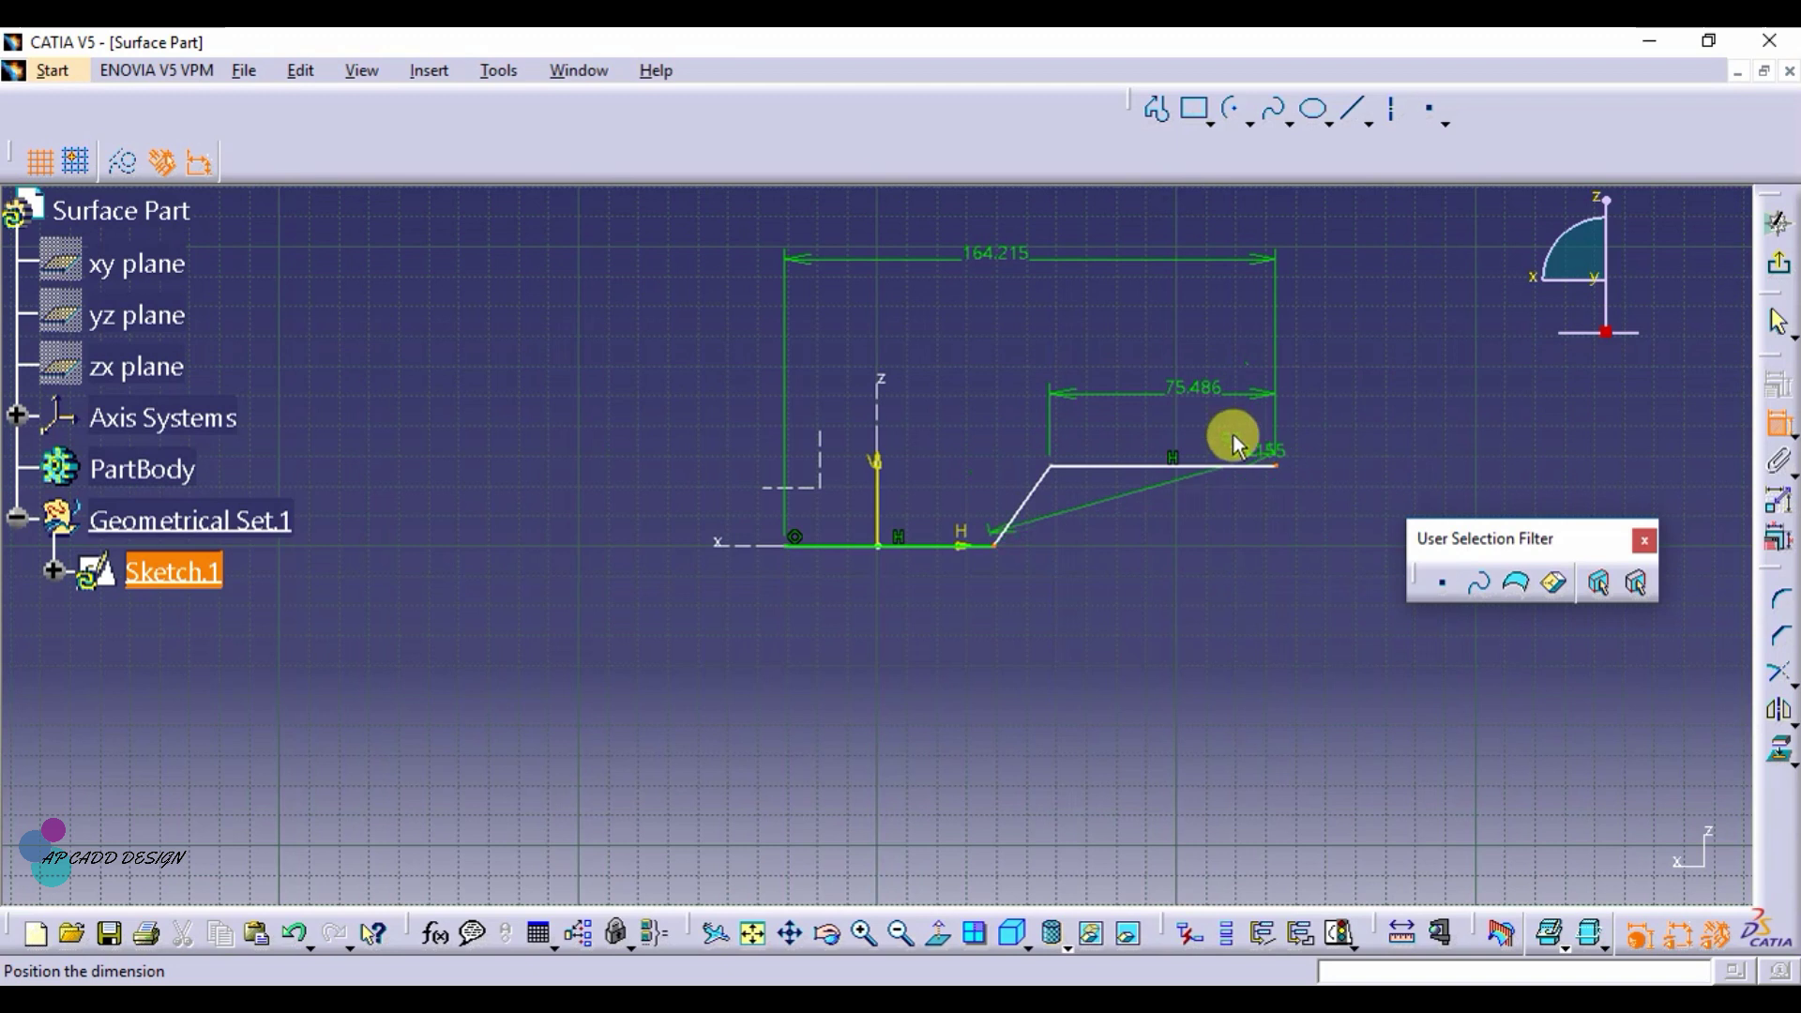
{"action": "right_click", "coordinate": [1147, 307]}
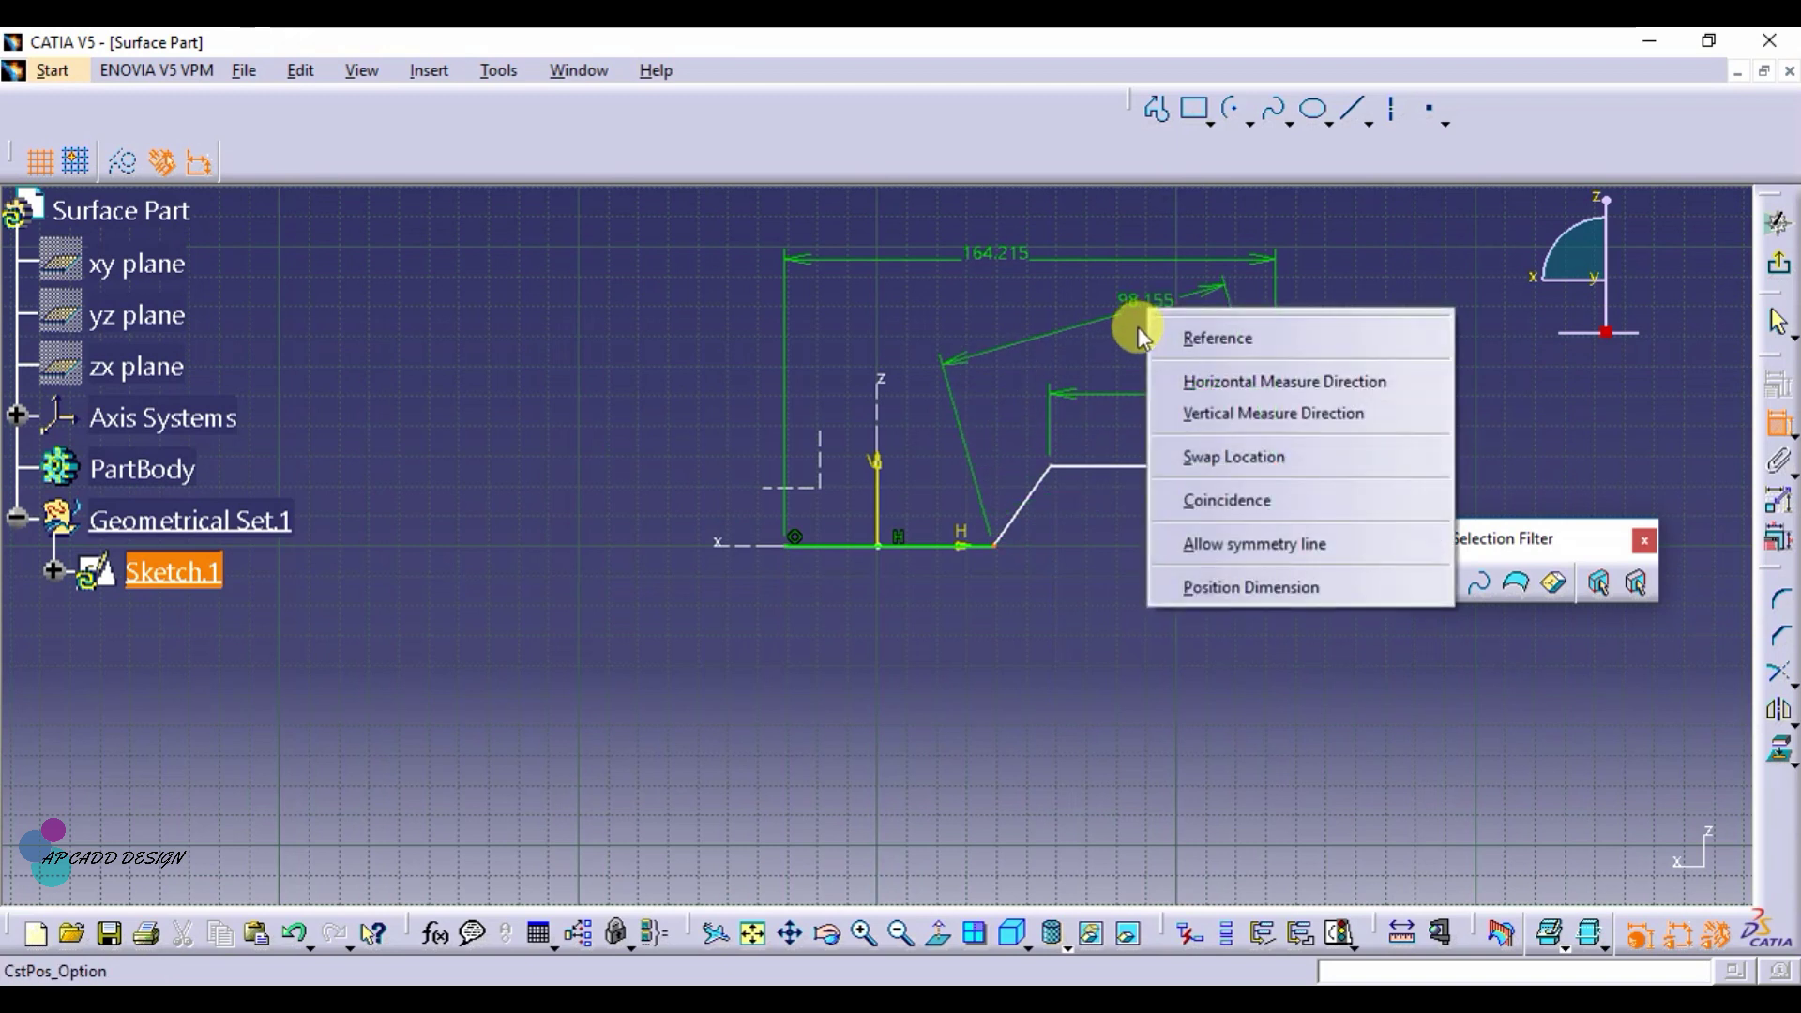
{"action": "left_click", "coordinate": [1196, 379]}
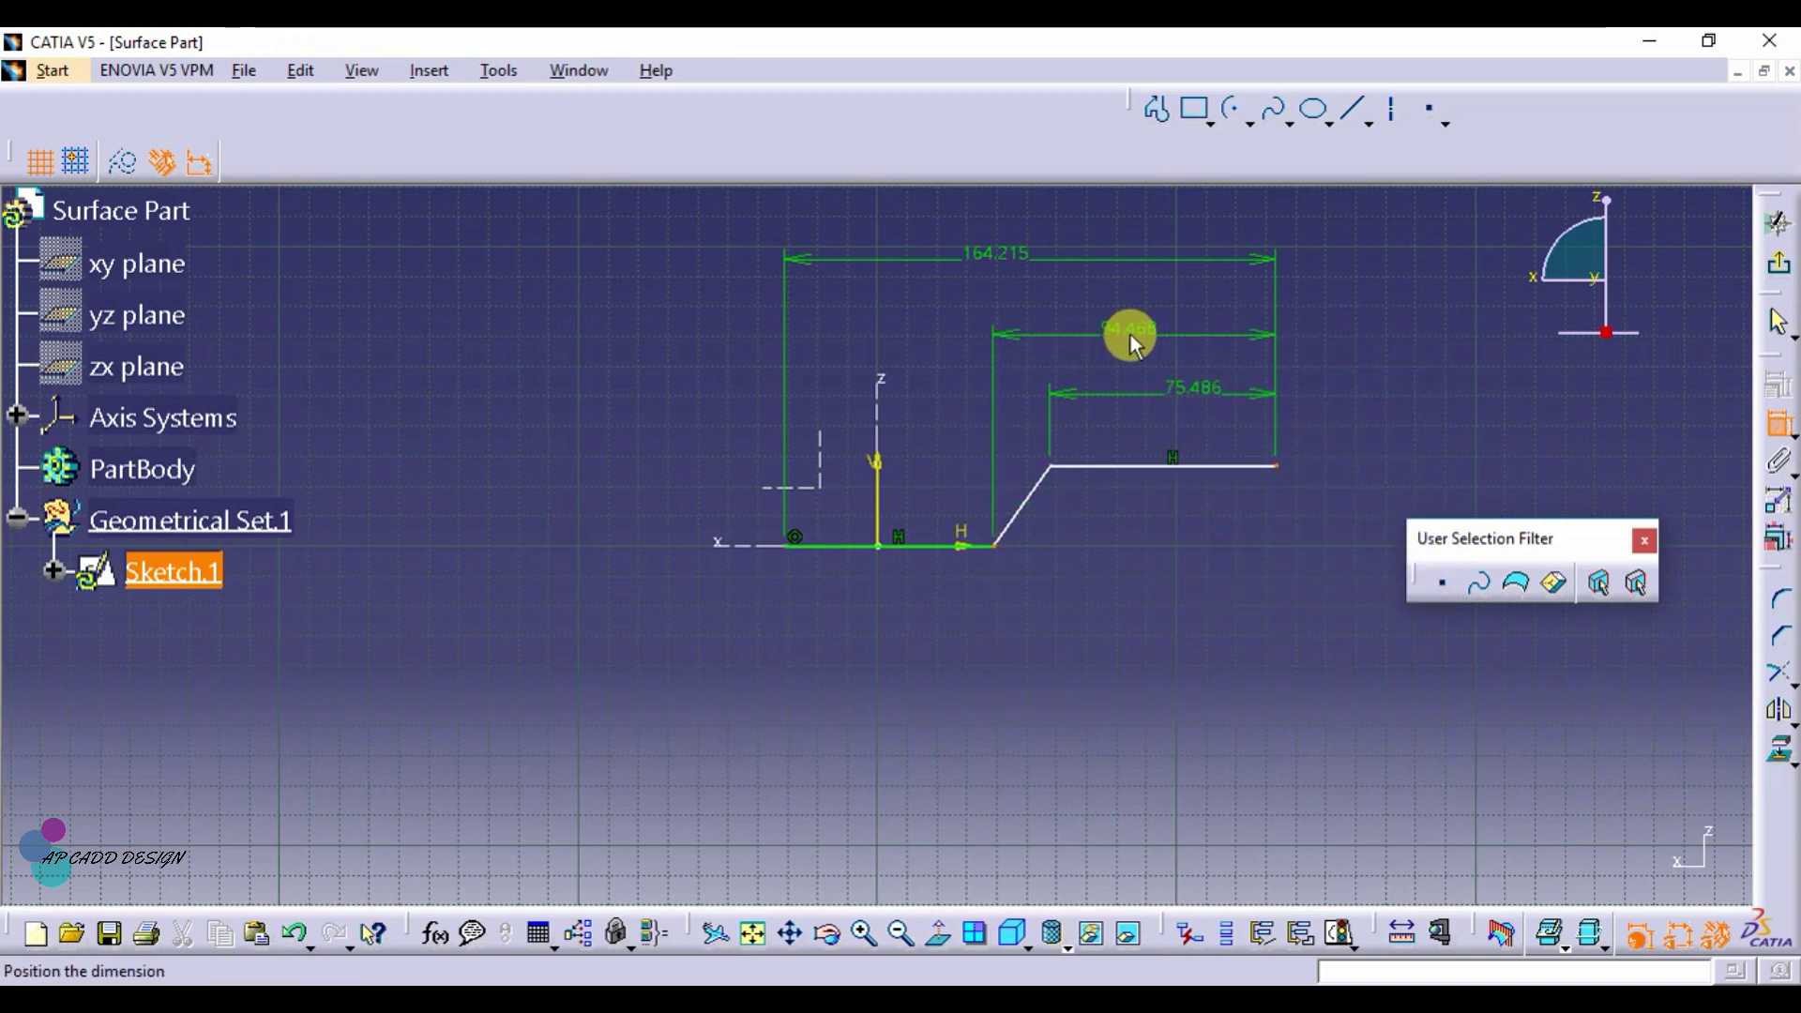
{"action": "left_click", "coordinate": [1129, 332]}
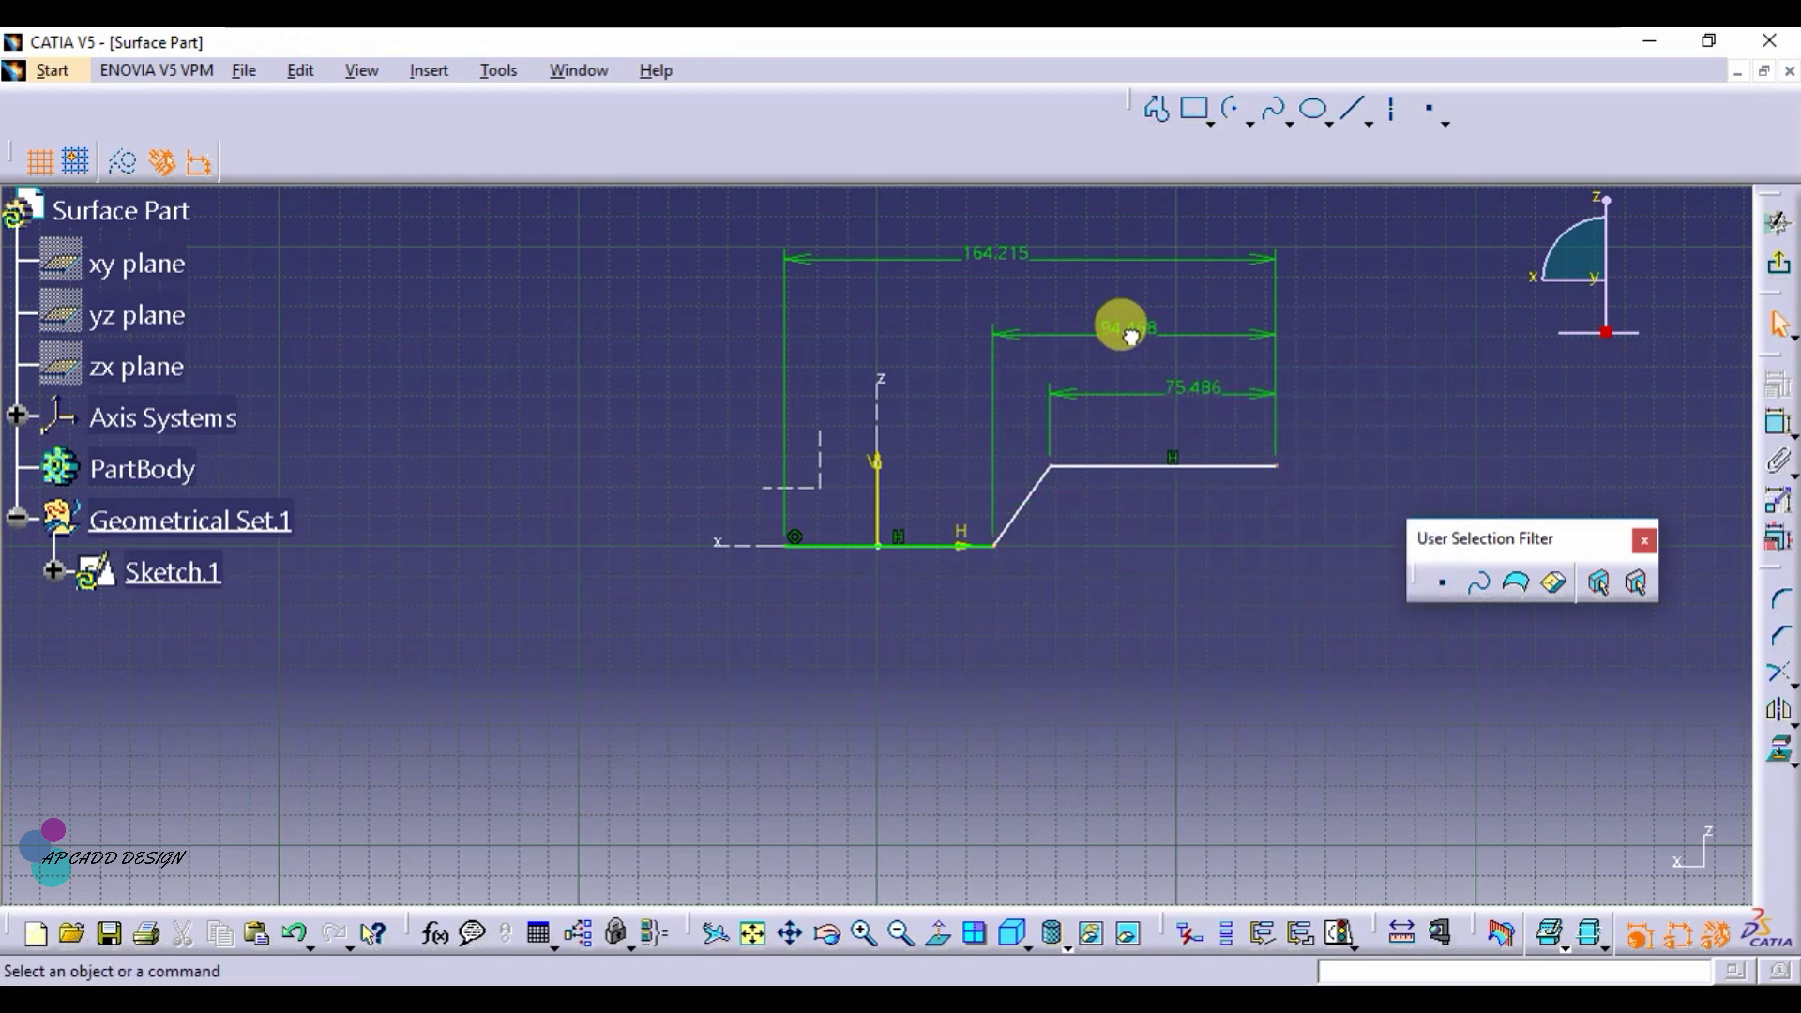
Step: Add the 133.314 length from the vertical axis and the 26.651 step height
{"action": "left_click", "coordinate": [1777, 422]}
{"action": "left_click", "coordinate": [1274, 466]}
{"action": "left_click", "coordinate": [879, 499]}
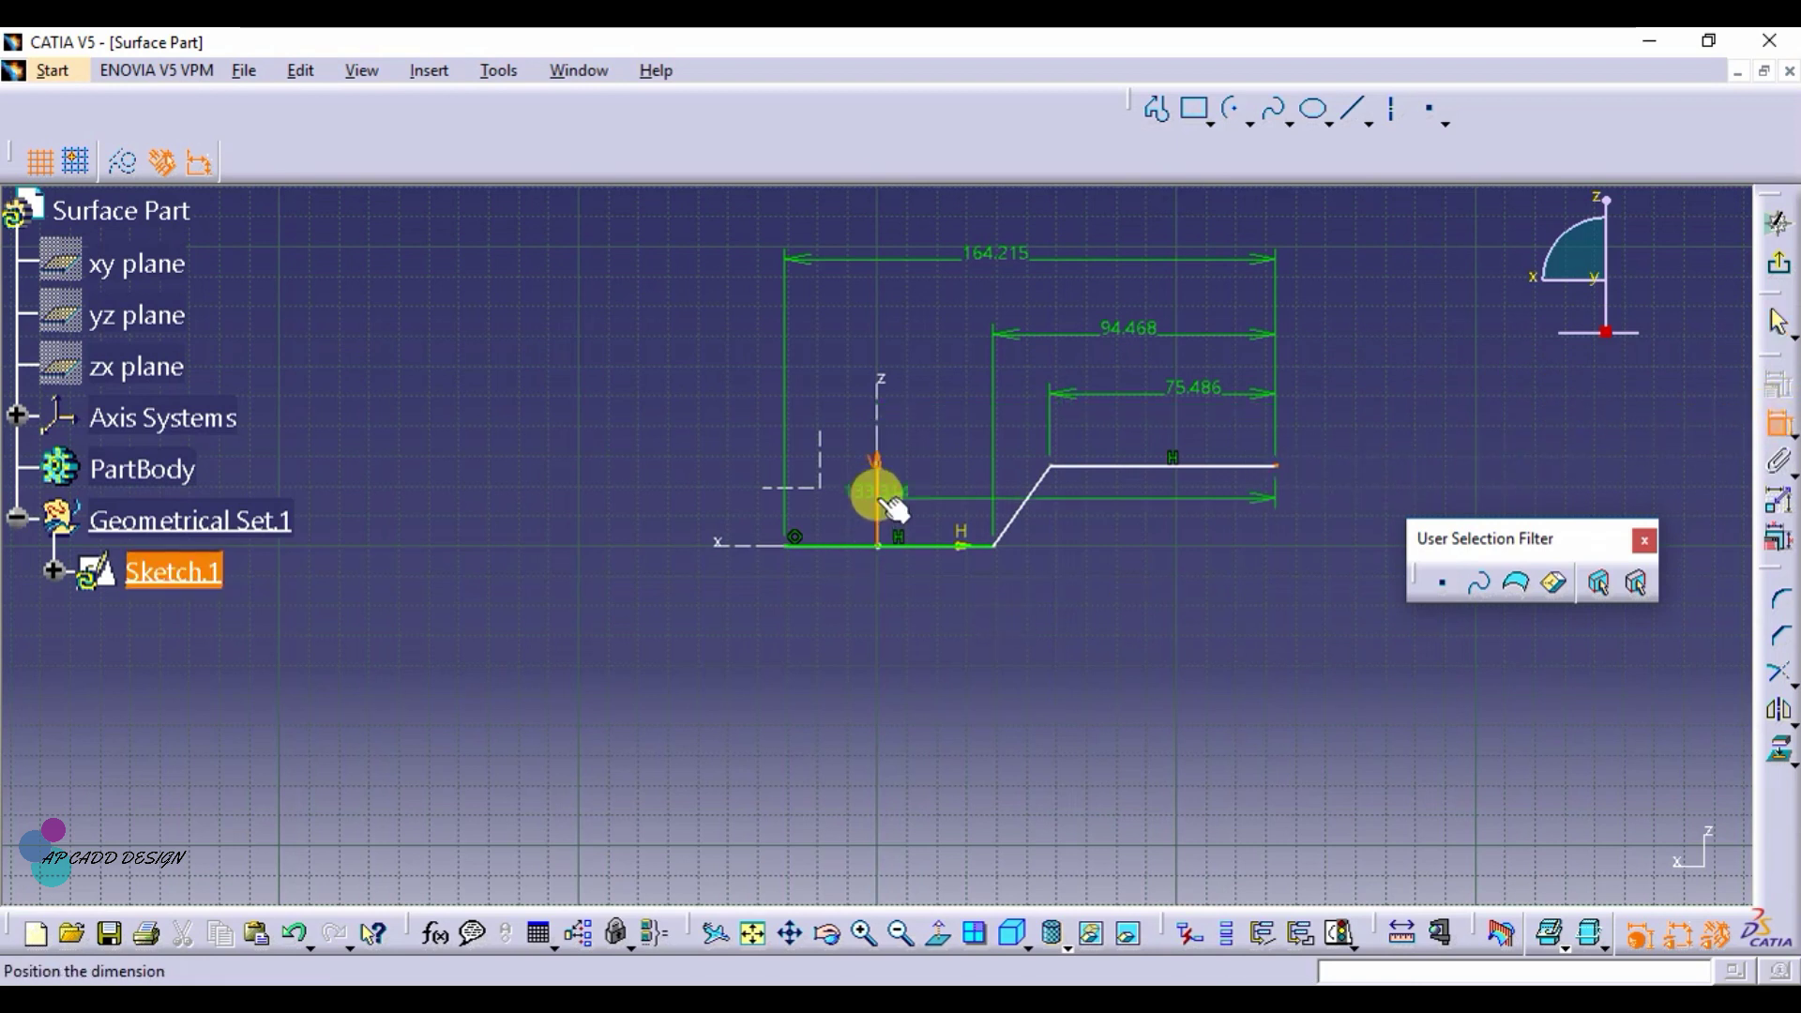
{"action": "left_click", "coordinate": [1095, 647]}
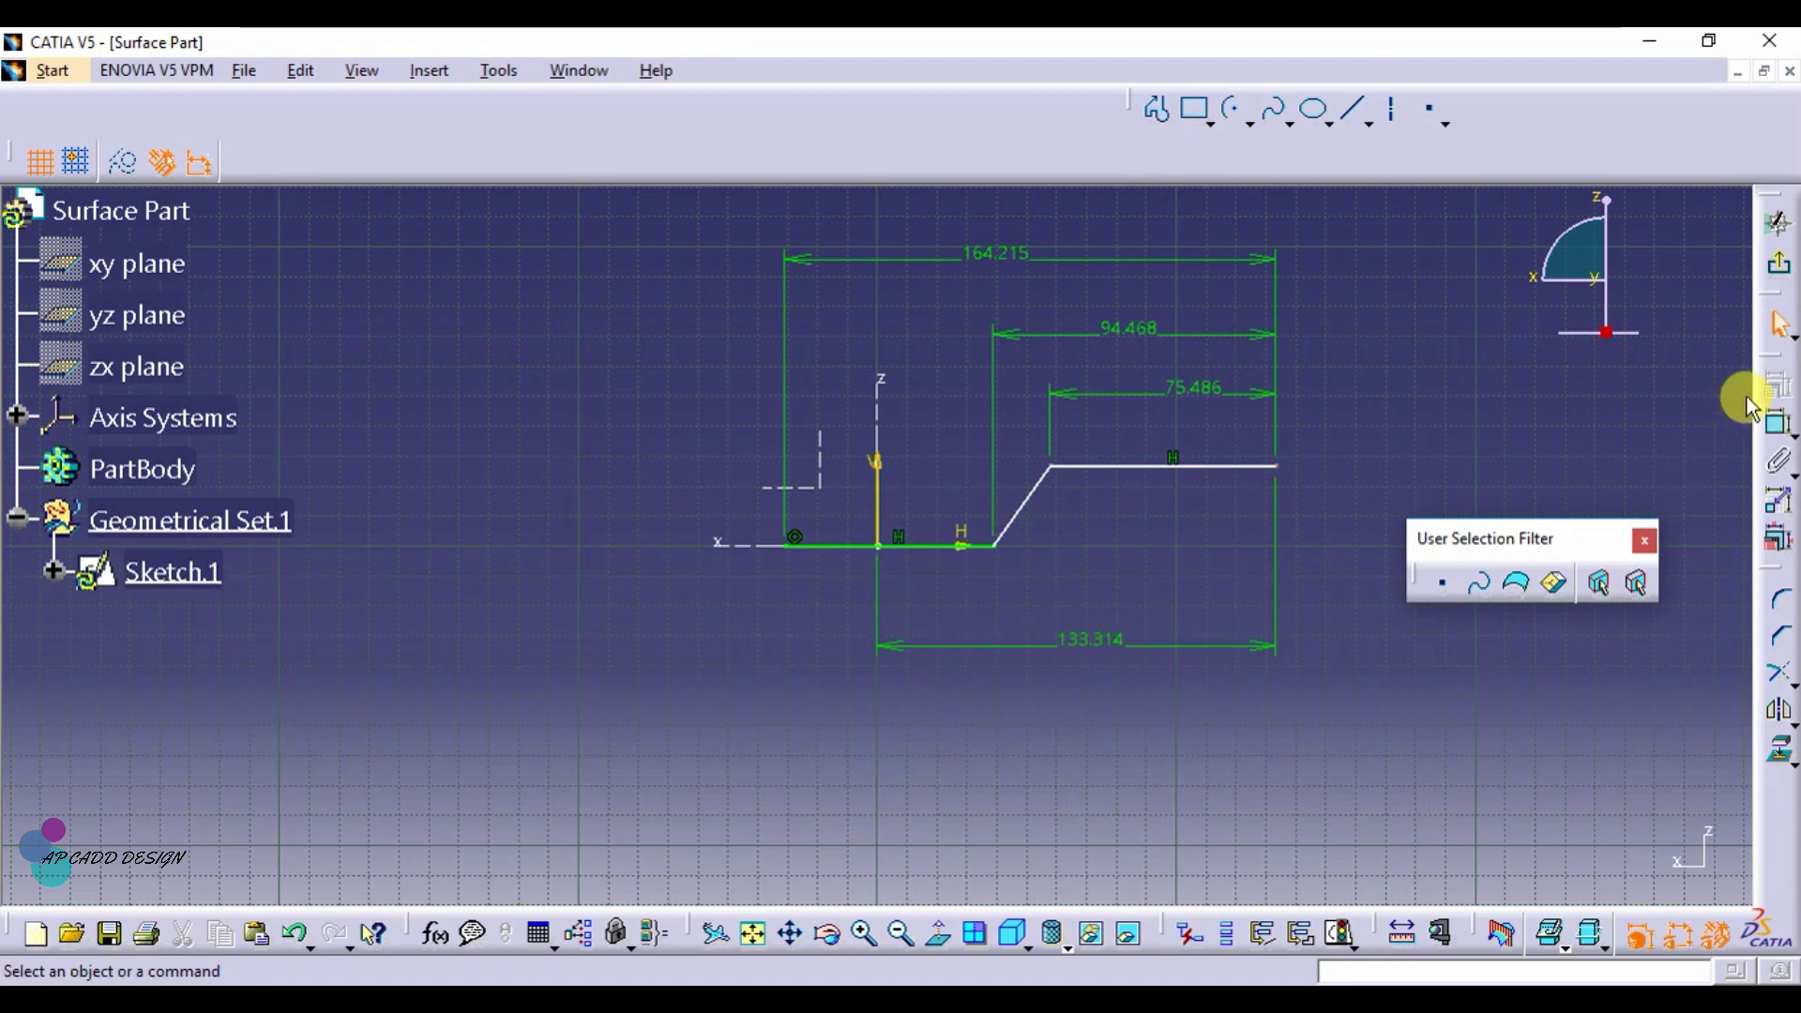
{"action": "left_click", "coordinate": [1777, 422]}
{"action": "left_click", "coordinate": [908, 542]}
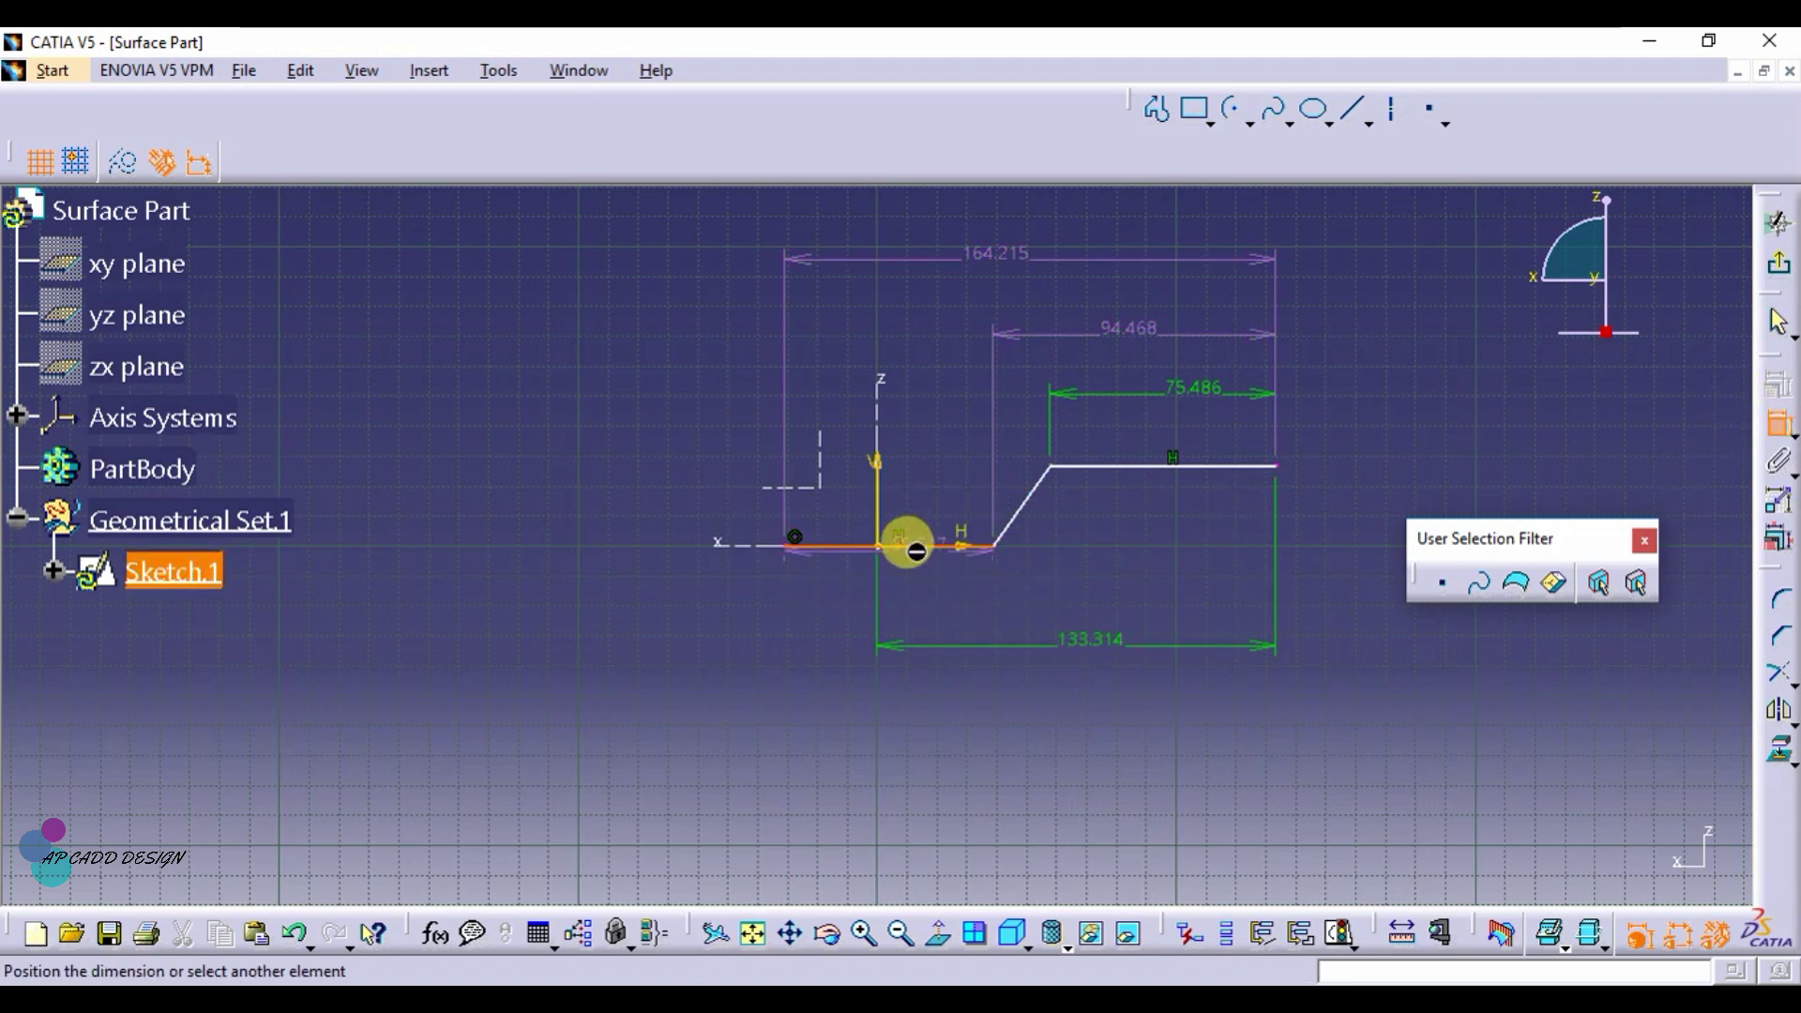
{"action": "left_click", "coordinate": [1247, 467]}
{"action": "left_click", "coordinate": [1375, 478]}
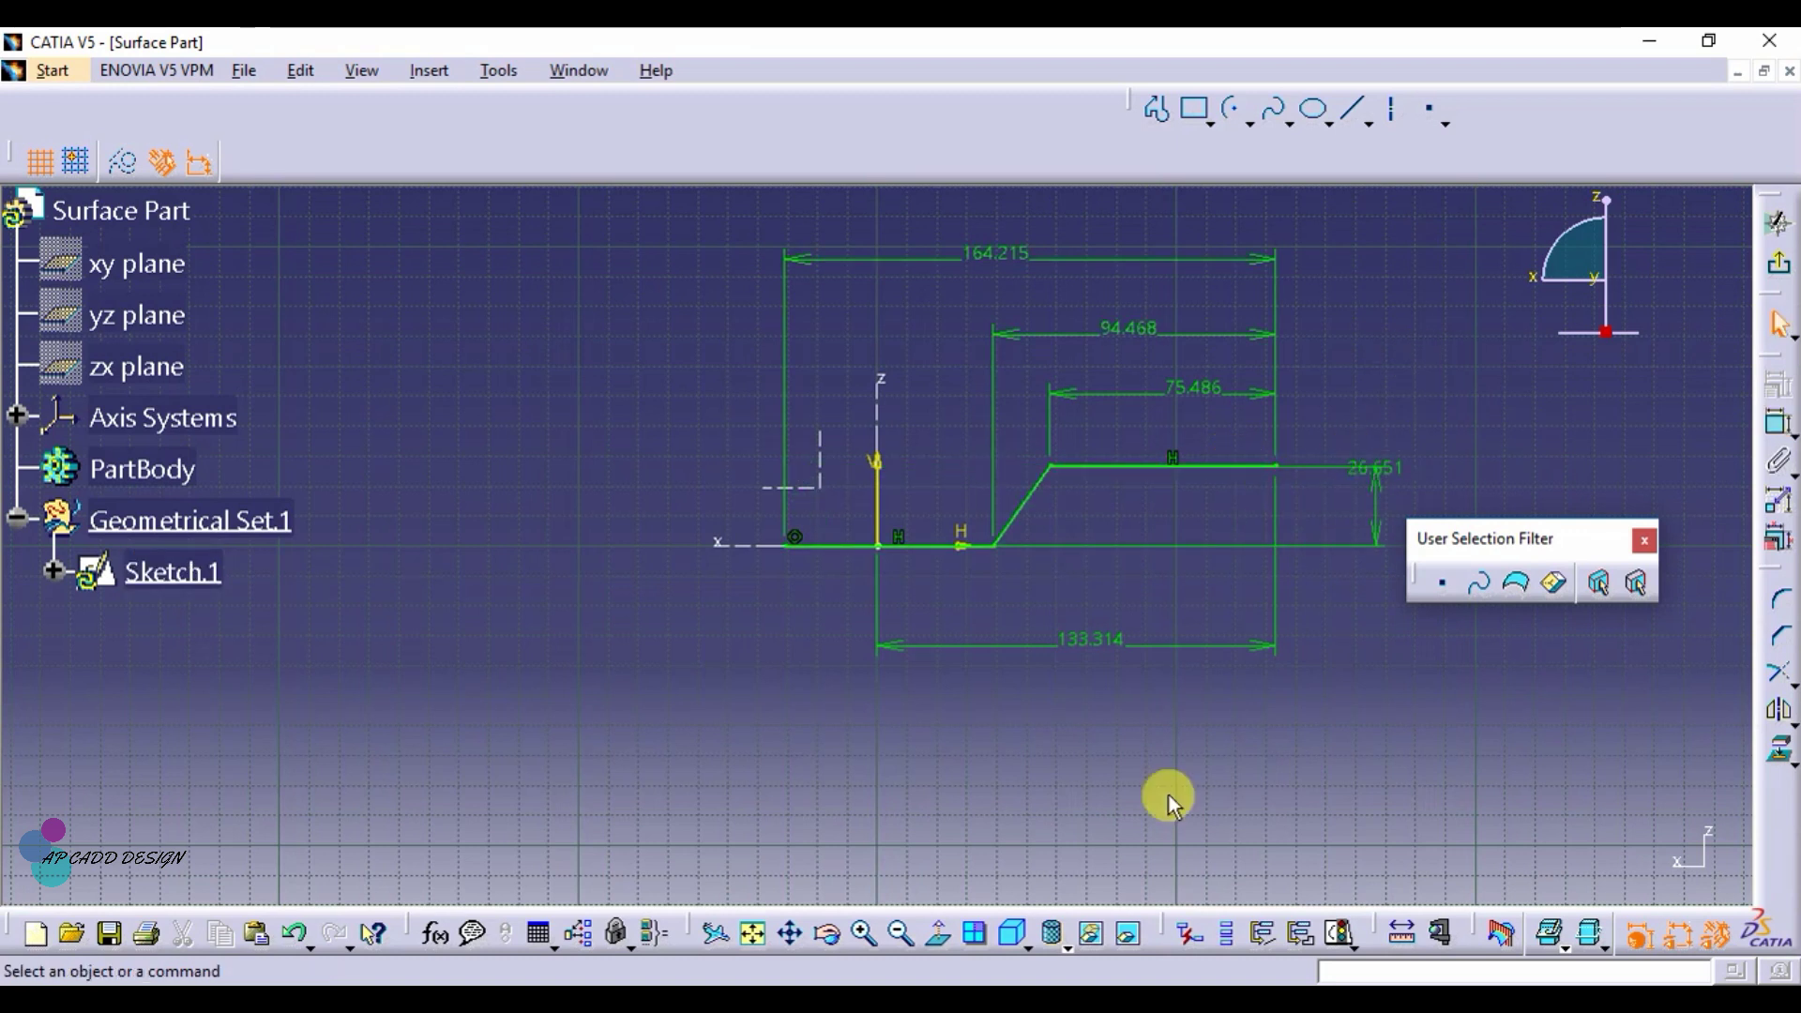
Step: In Edit Multi-Constraint, set the step height to 15.4 and the 133.314 length to 85 (75.8+9.2)
{"action": "left_click", "coordinate": [1782, 546]}
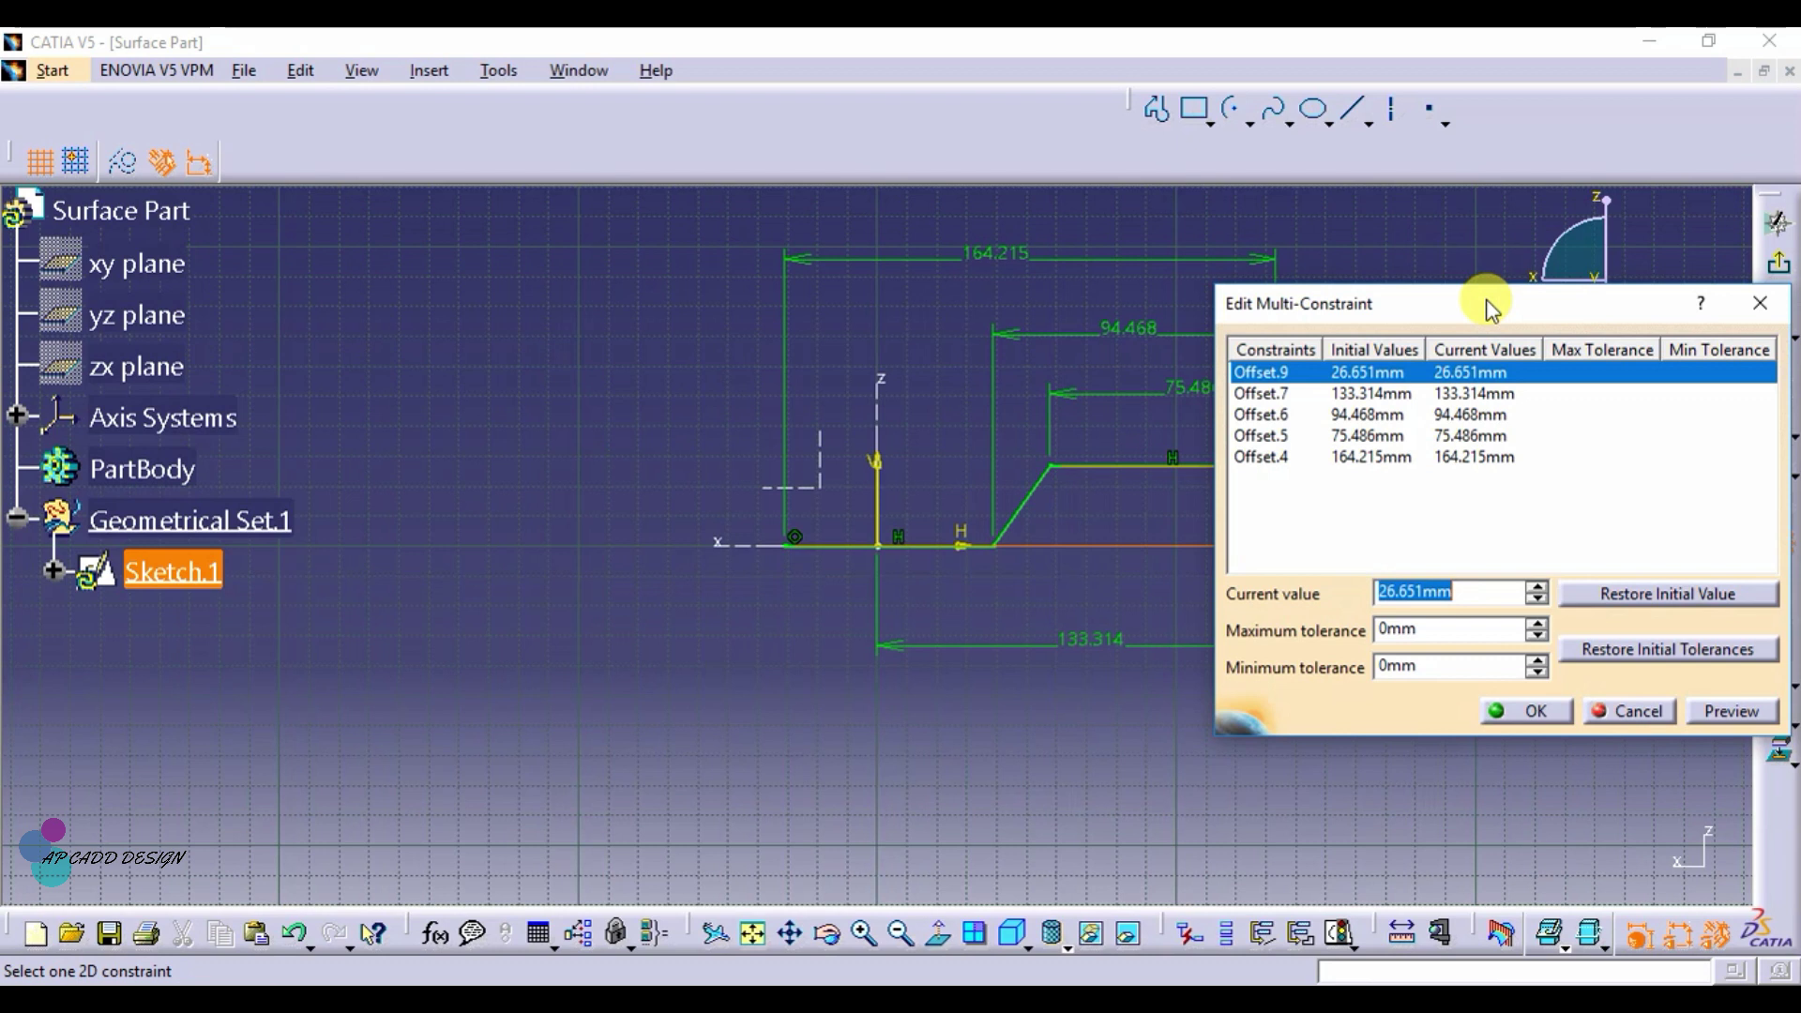
{"action": "left_click_drag", "start_coordinate": [1488, 302], "coordinate": [325, 298]}
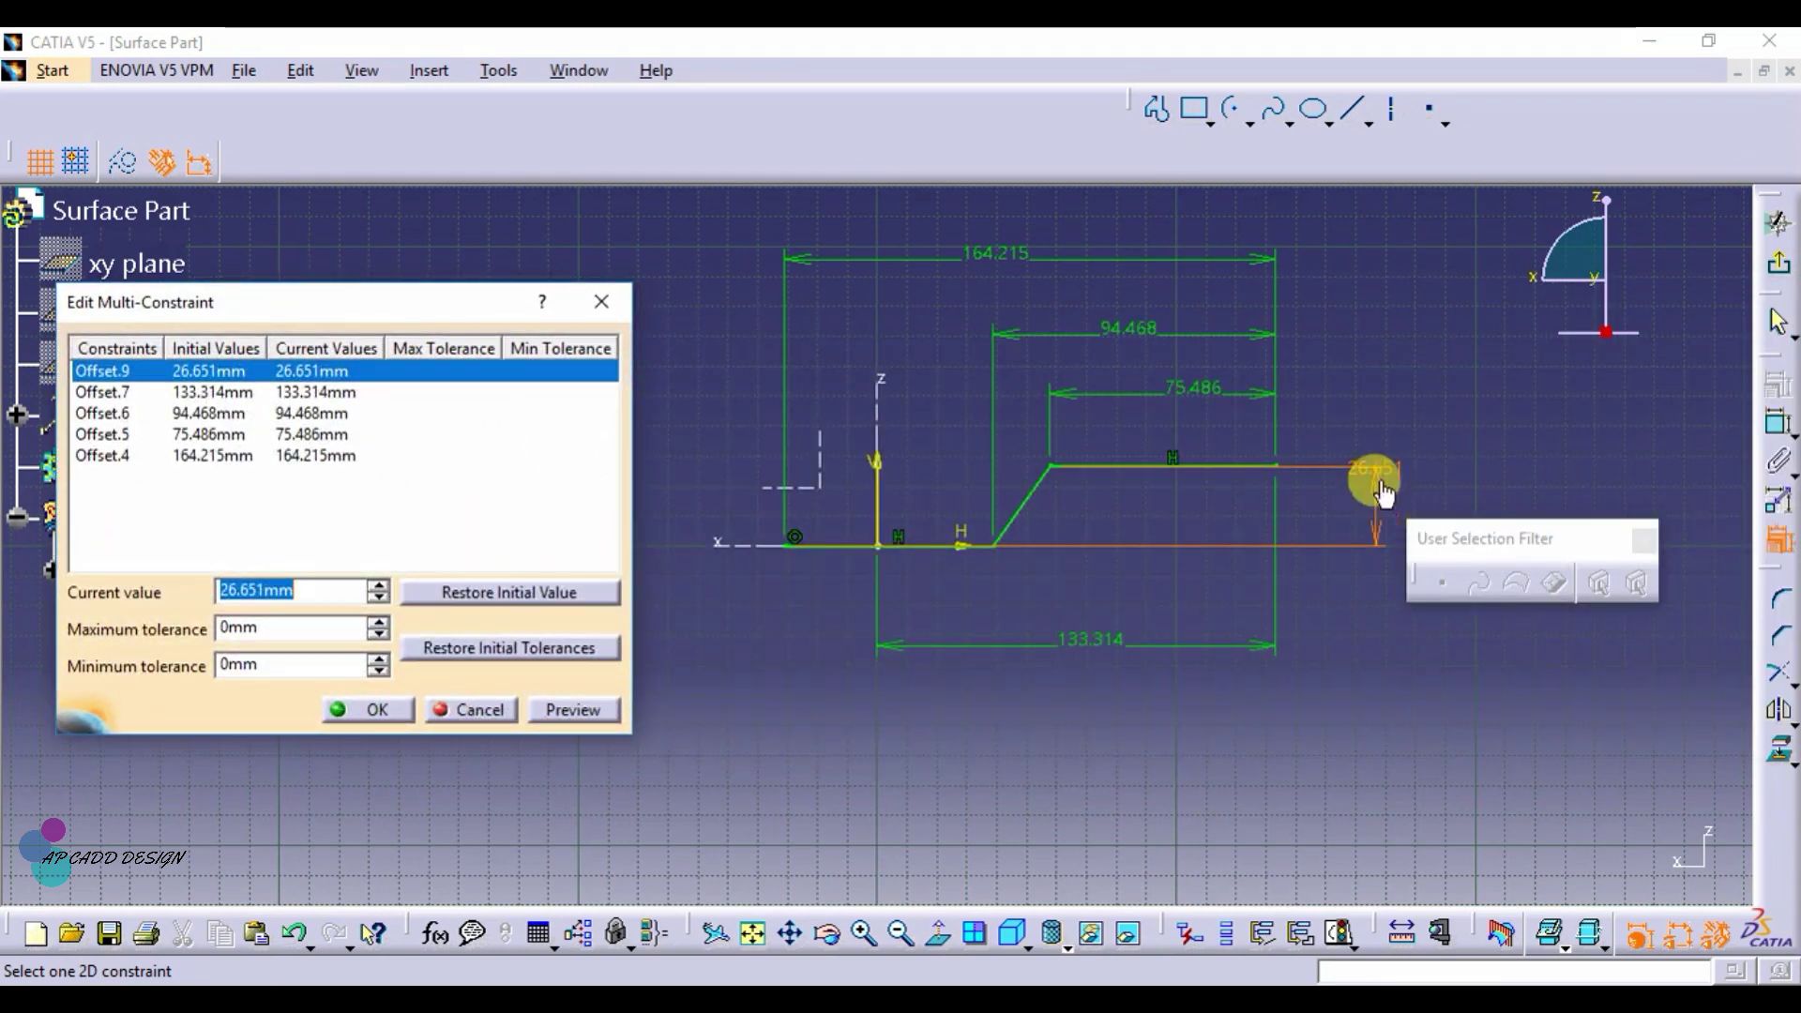
{"action": "type", "text": "1"}
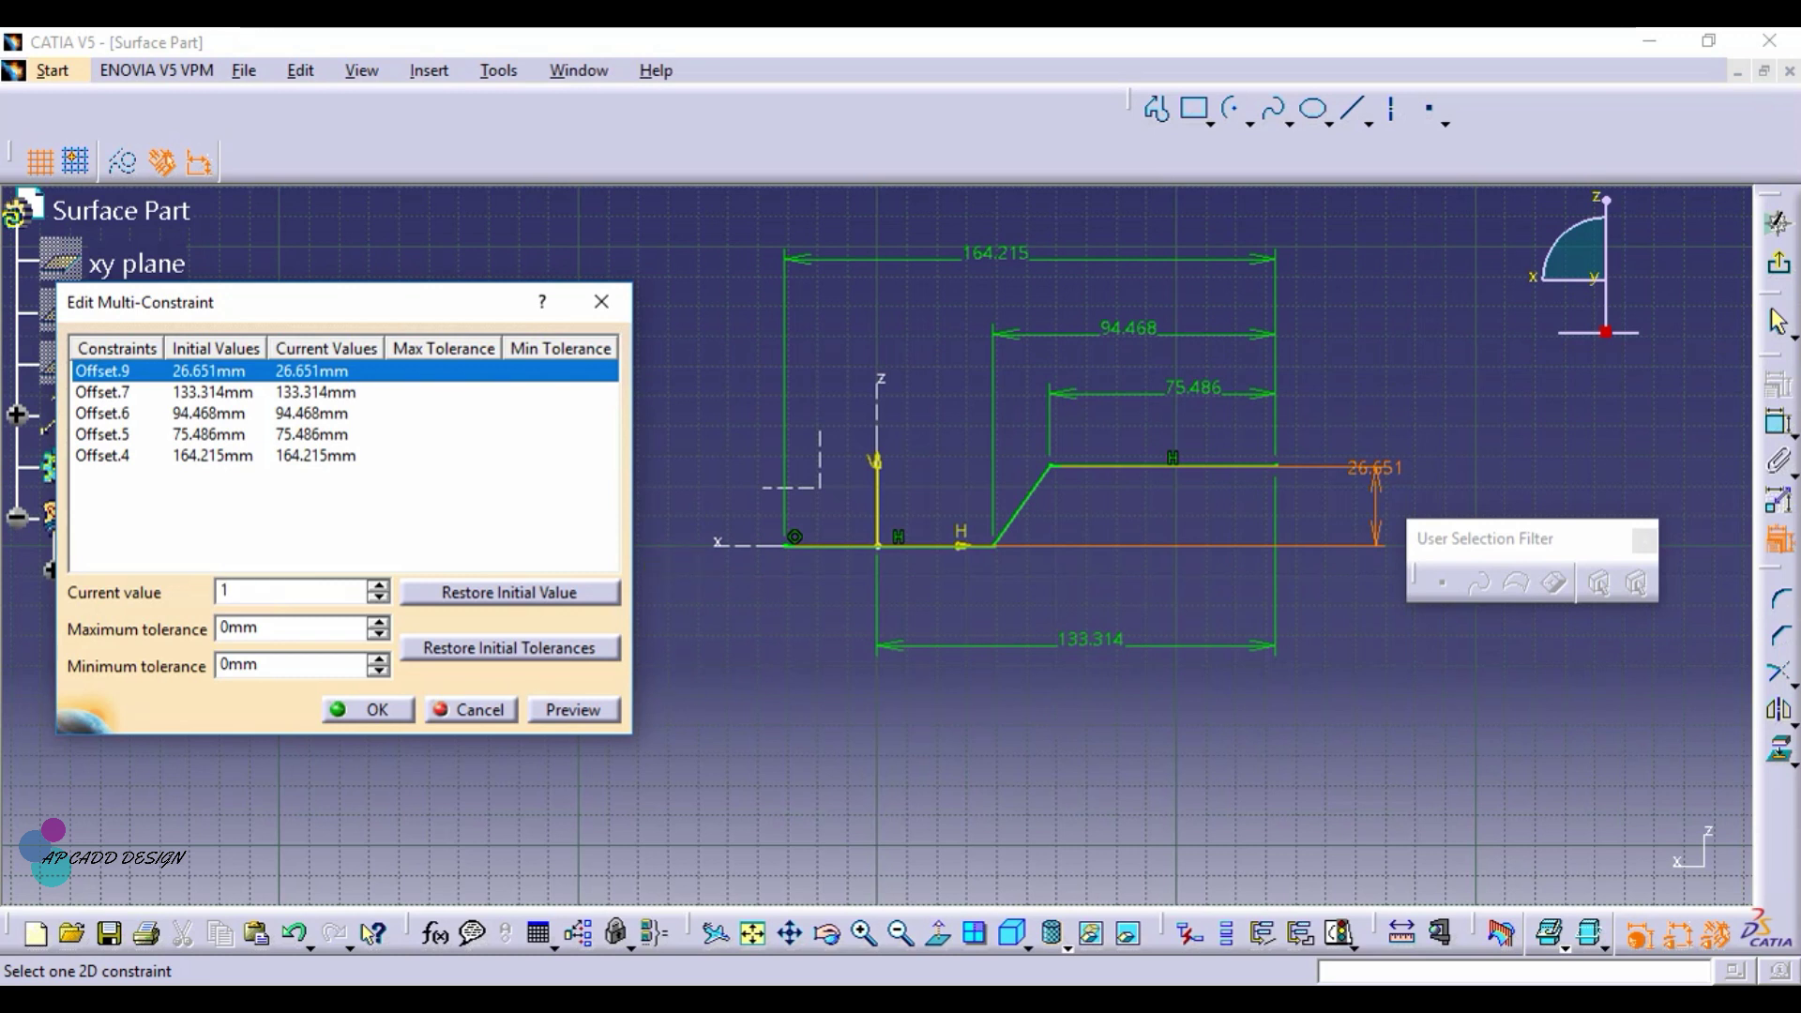
{"action": "type", "text": "5."}
{"action": "key", "text": "Return"}
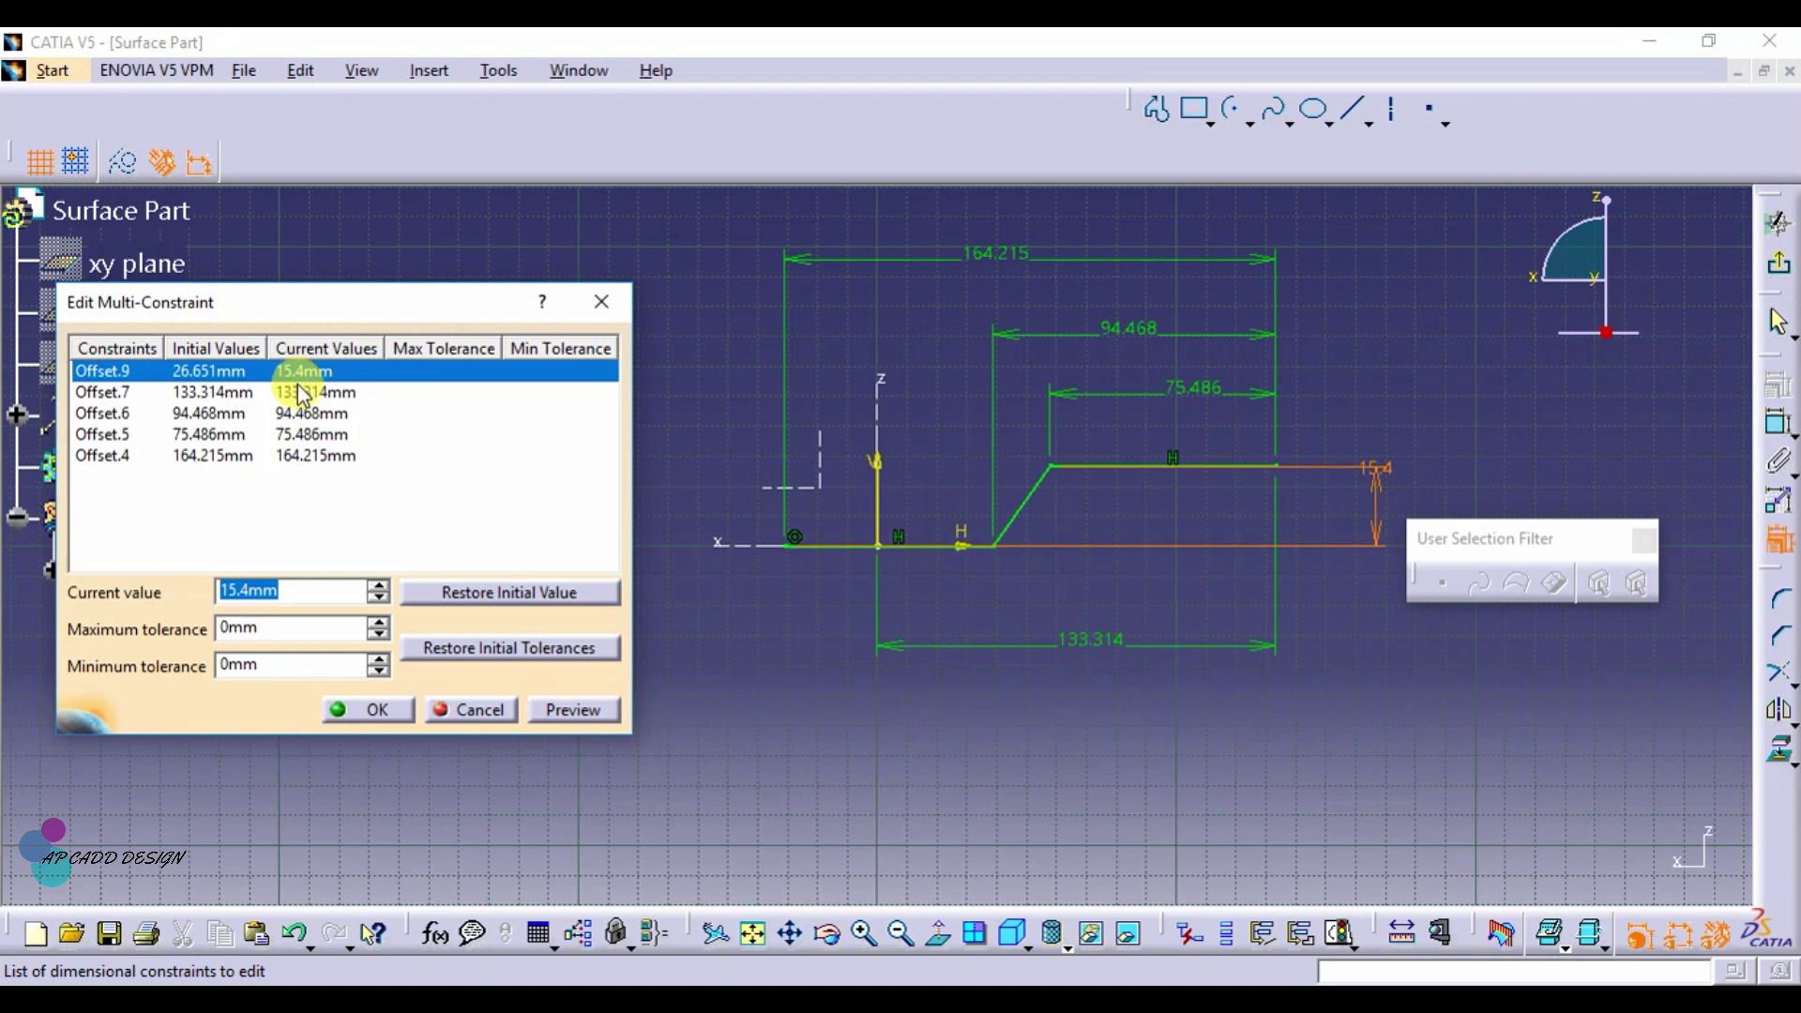
{"action": "left_click", "coordinate": [299, 389]}
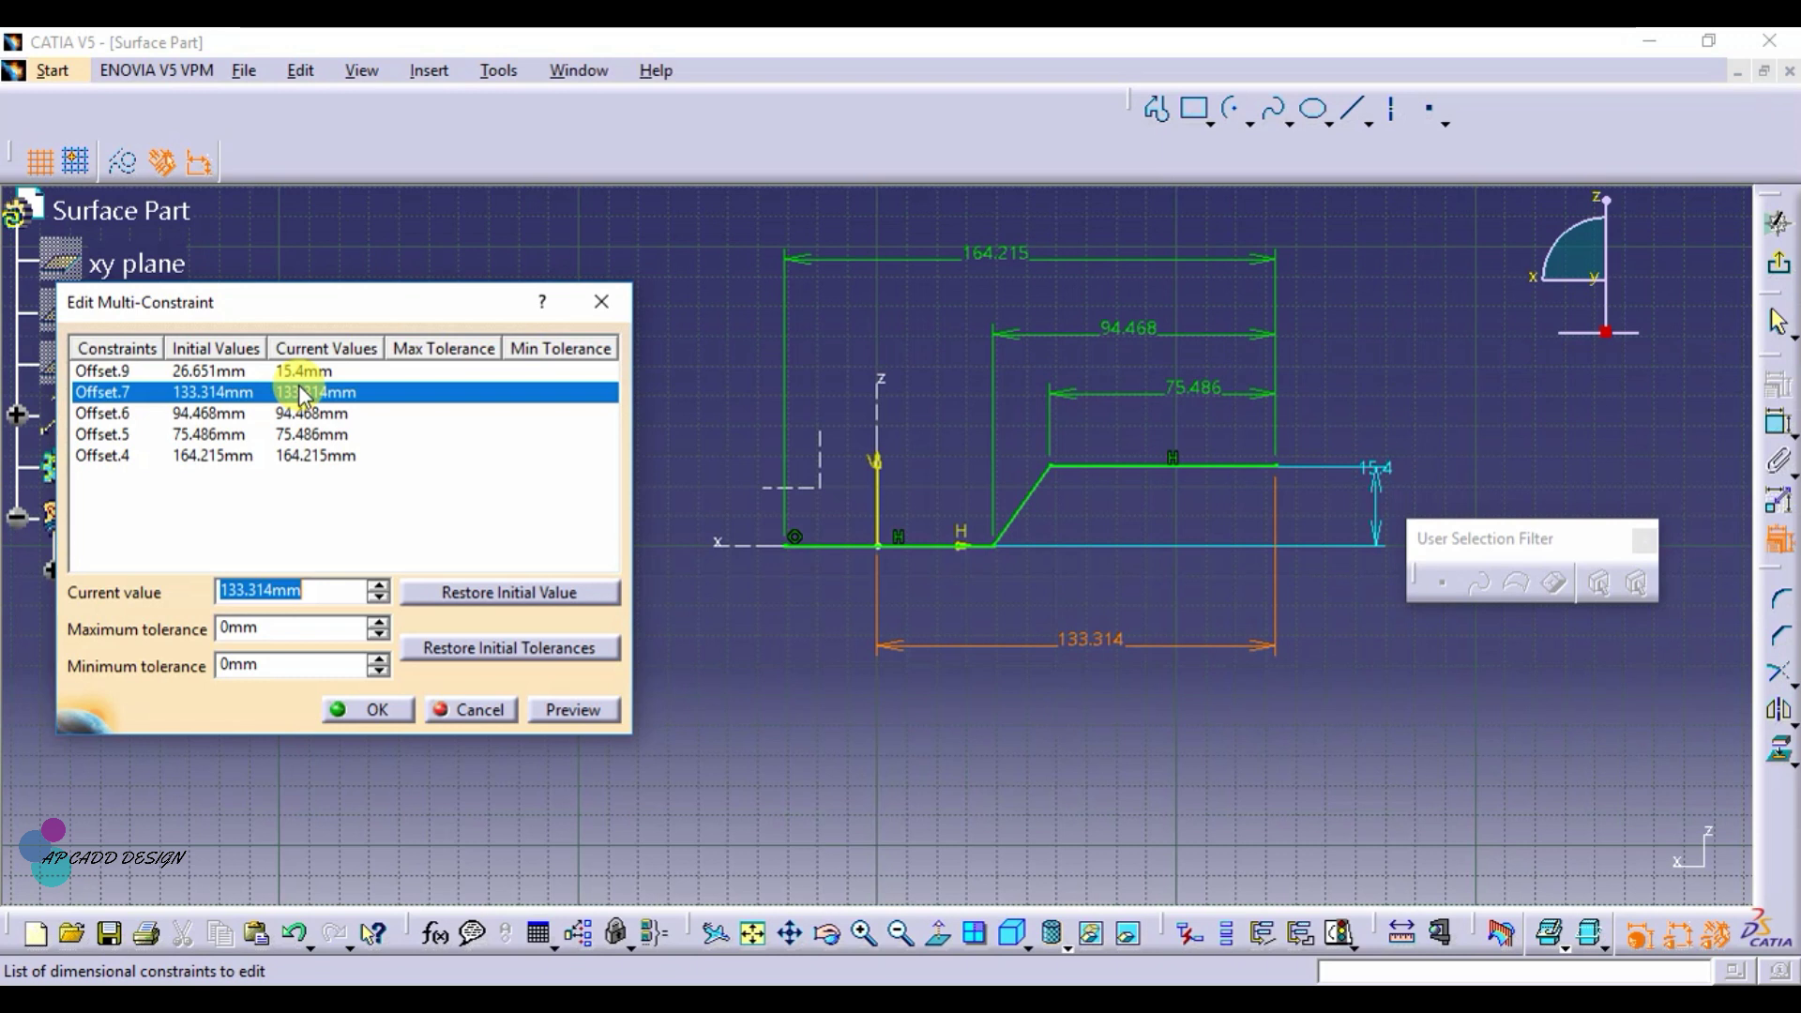
{"action": "type", "text": "75.8+9.2"}
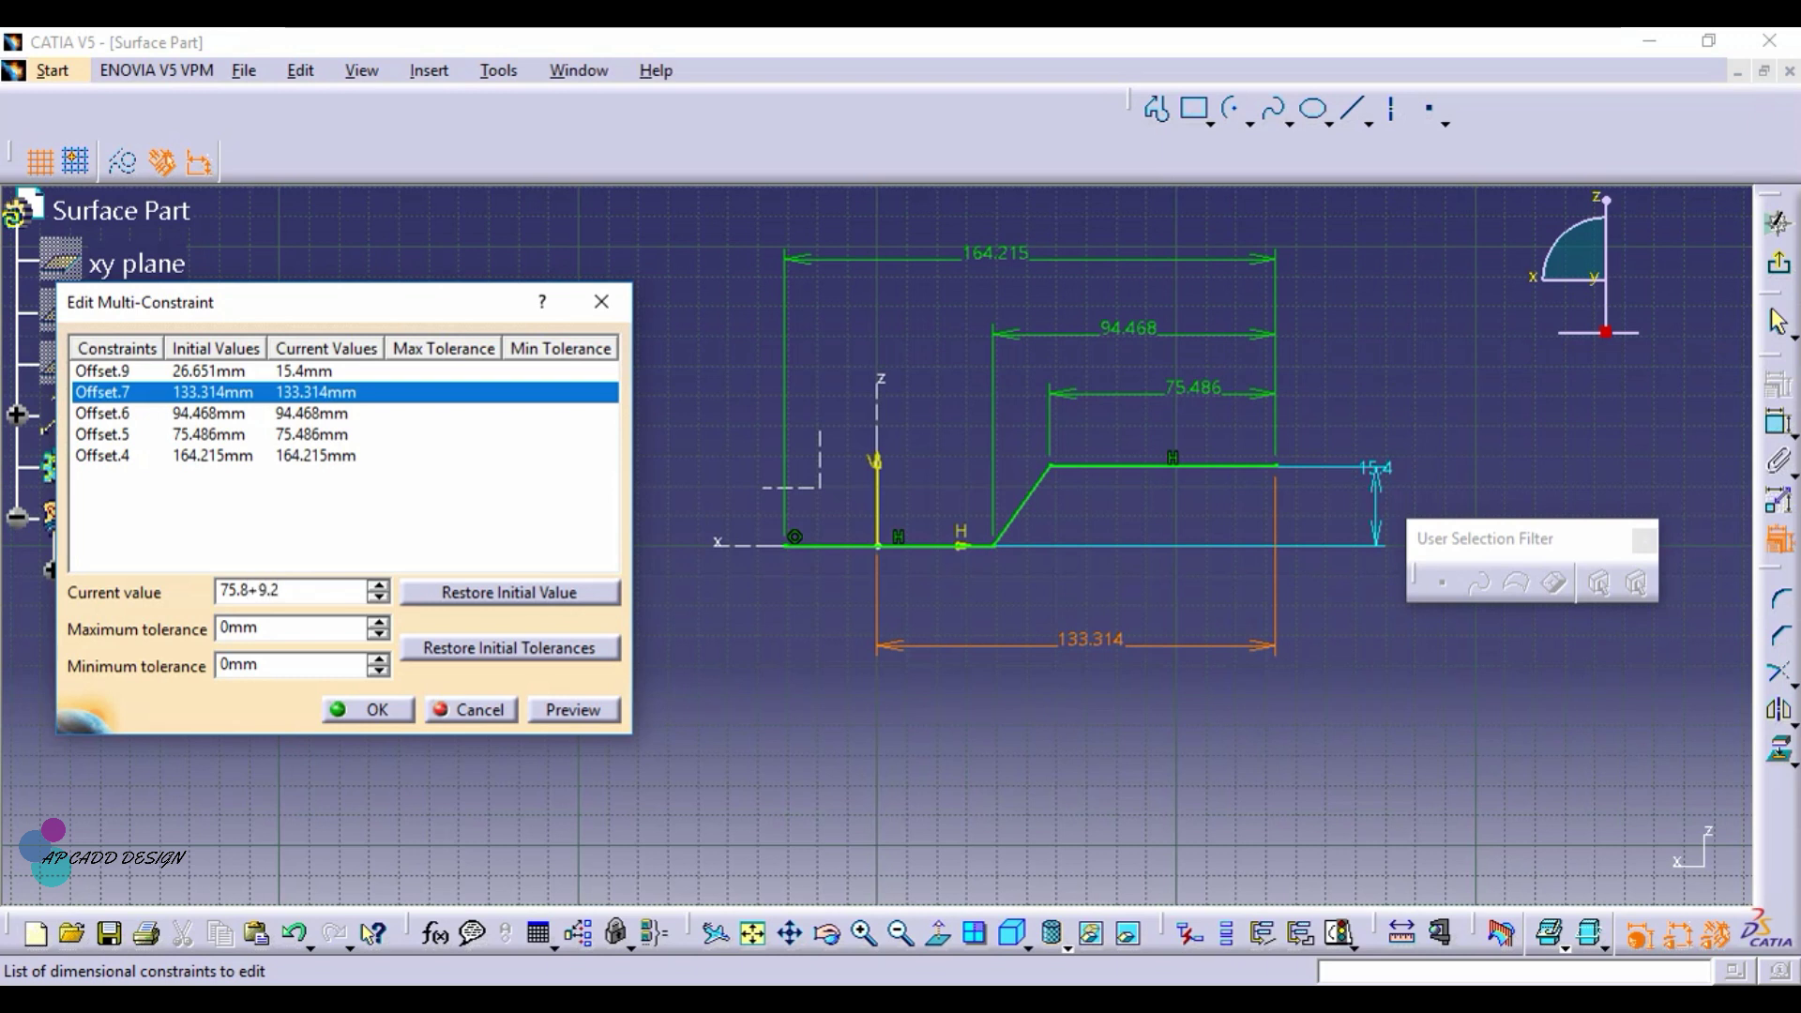
{"action": "key", "text": "Return"}
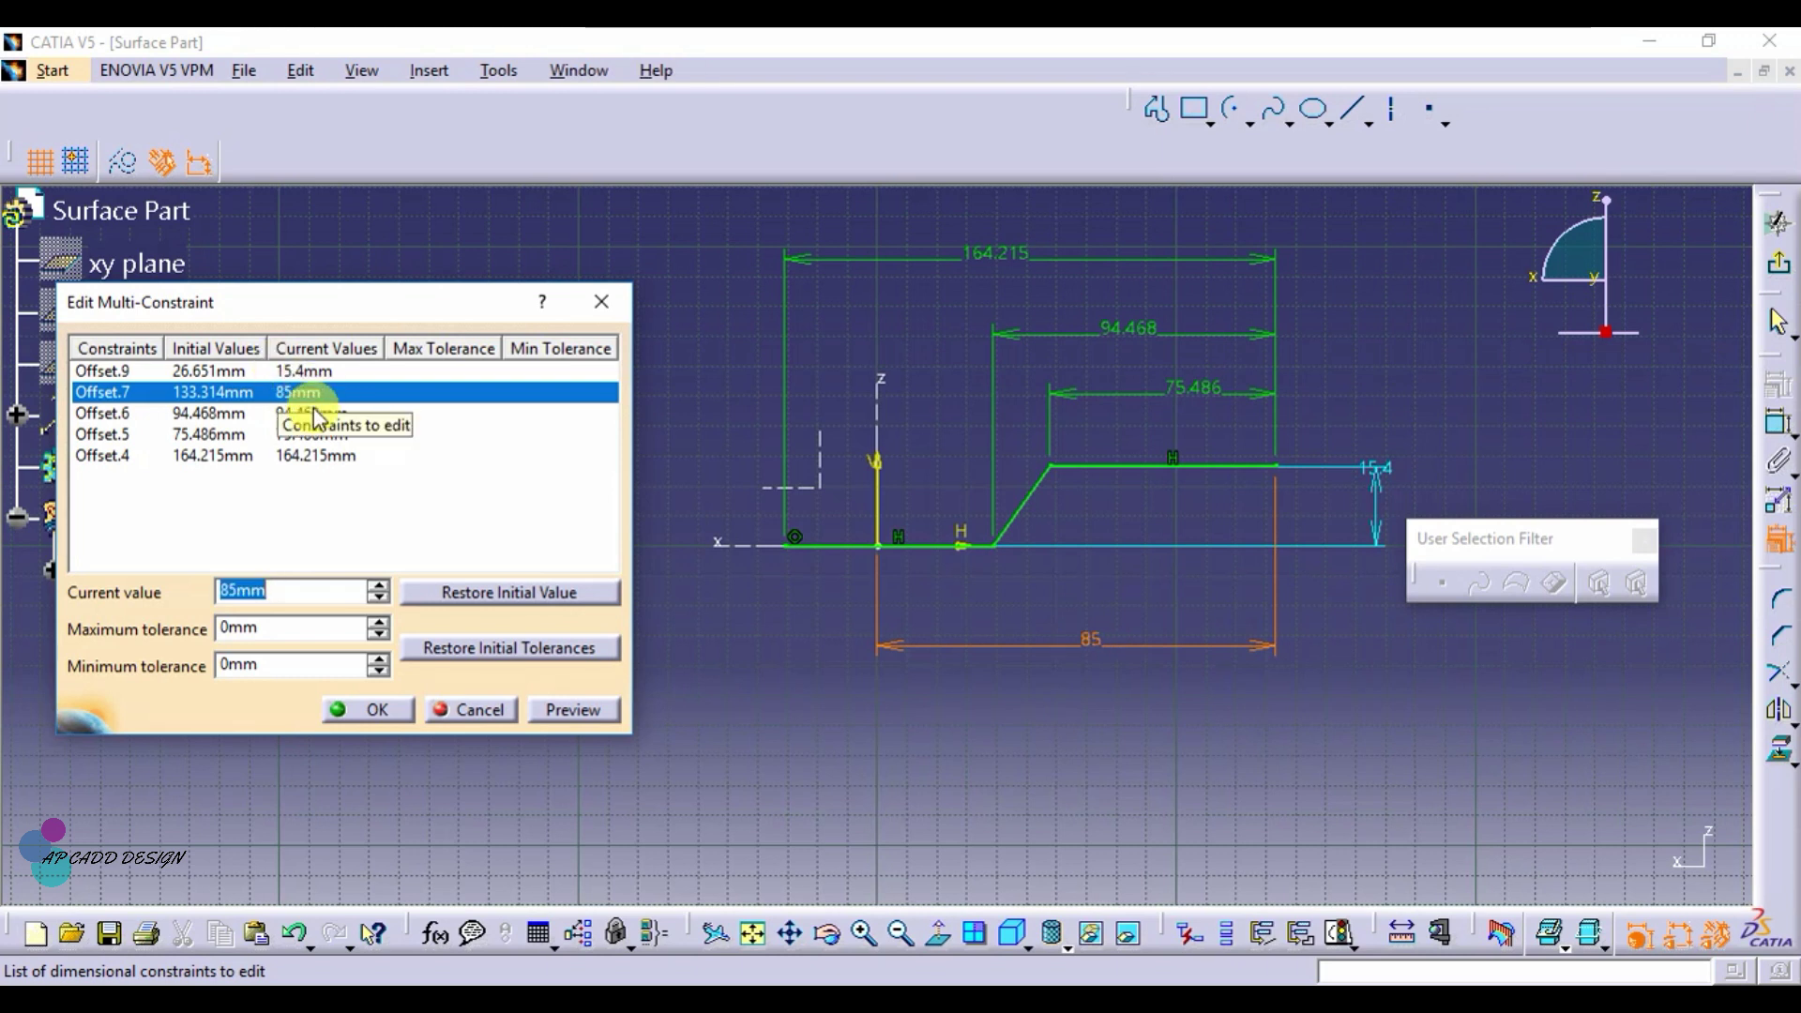
Step: Set the remaining lengths to 58.2, 50 and 115 overall, and preview the resized profile
{"action": "left_click", "coordinate": [309, 410]}
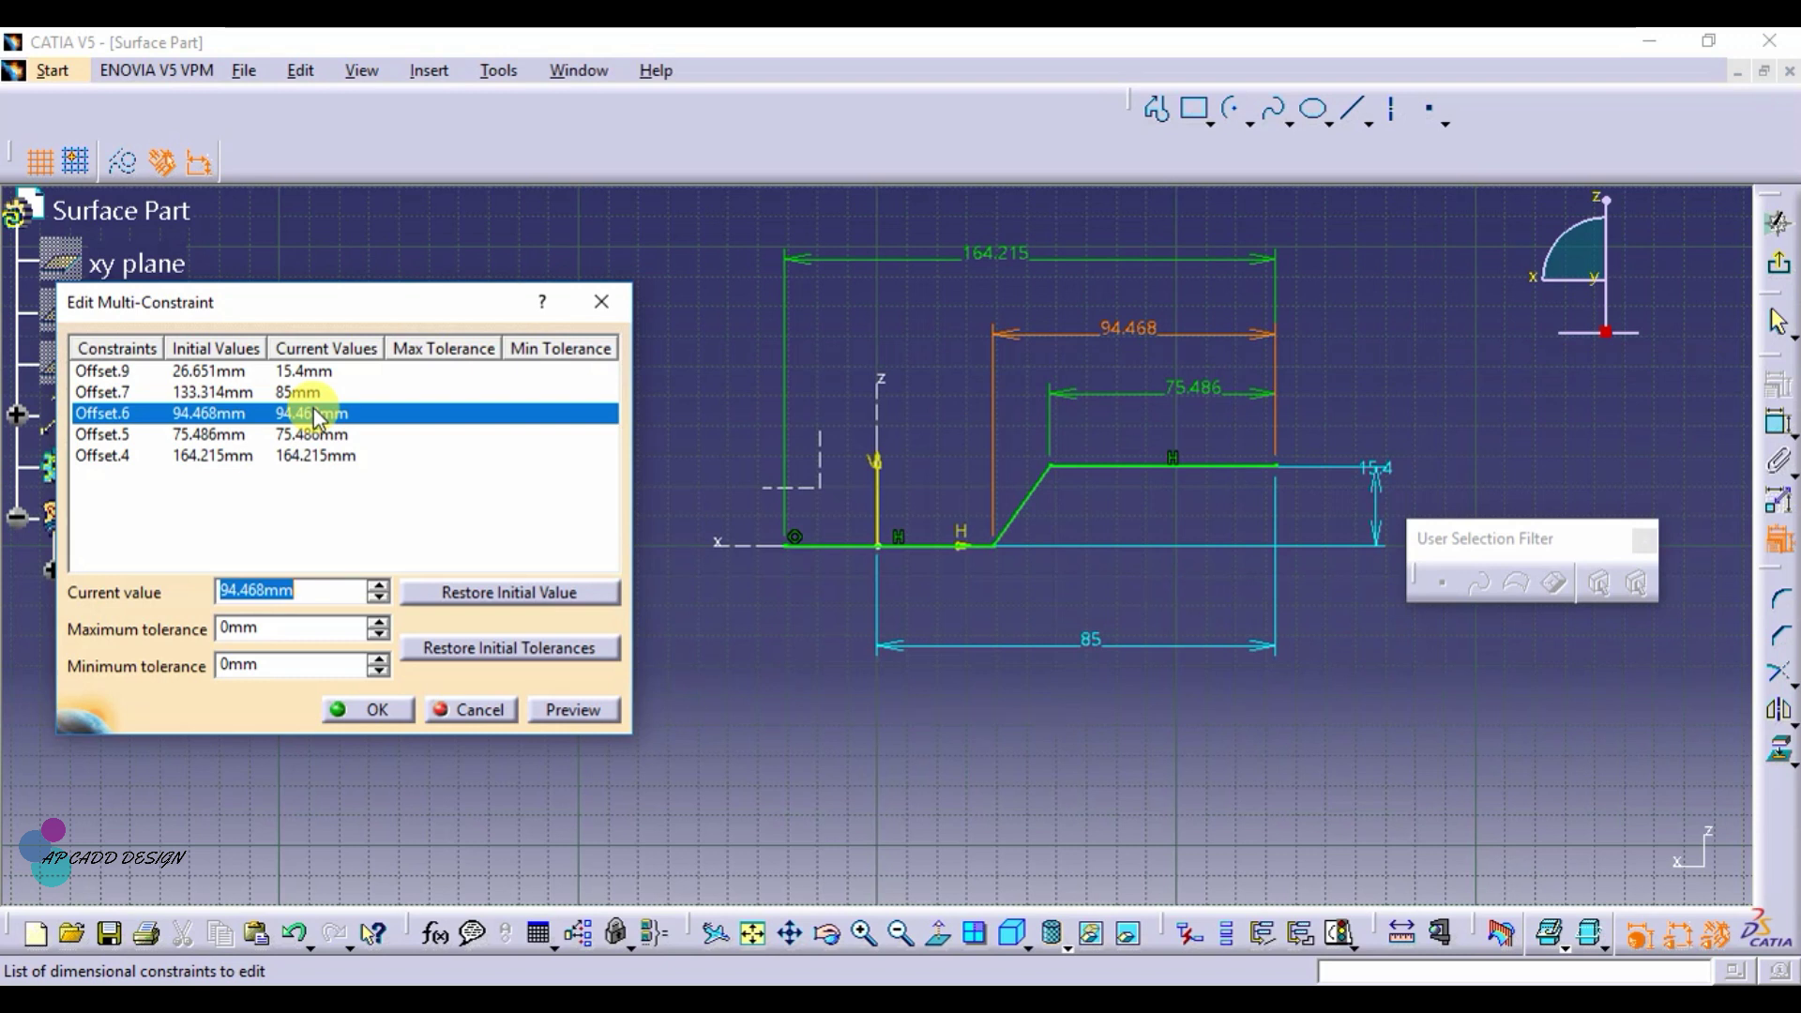
{"action": "type", "text": "58.2"}
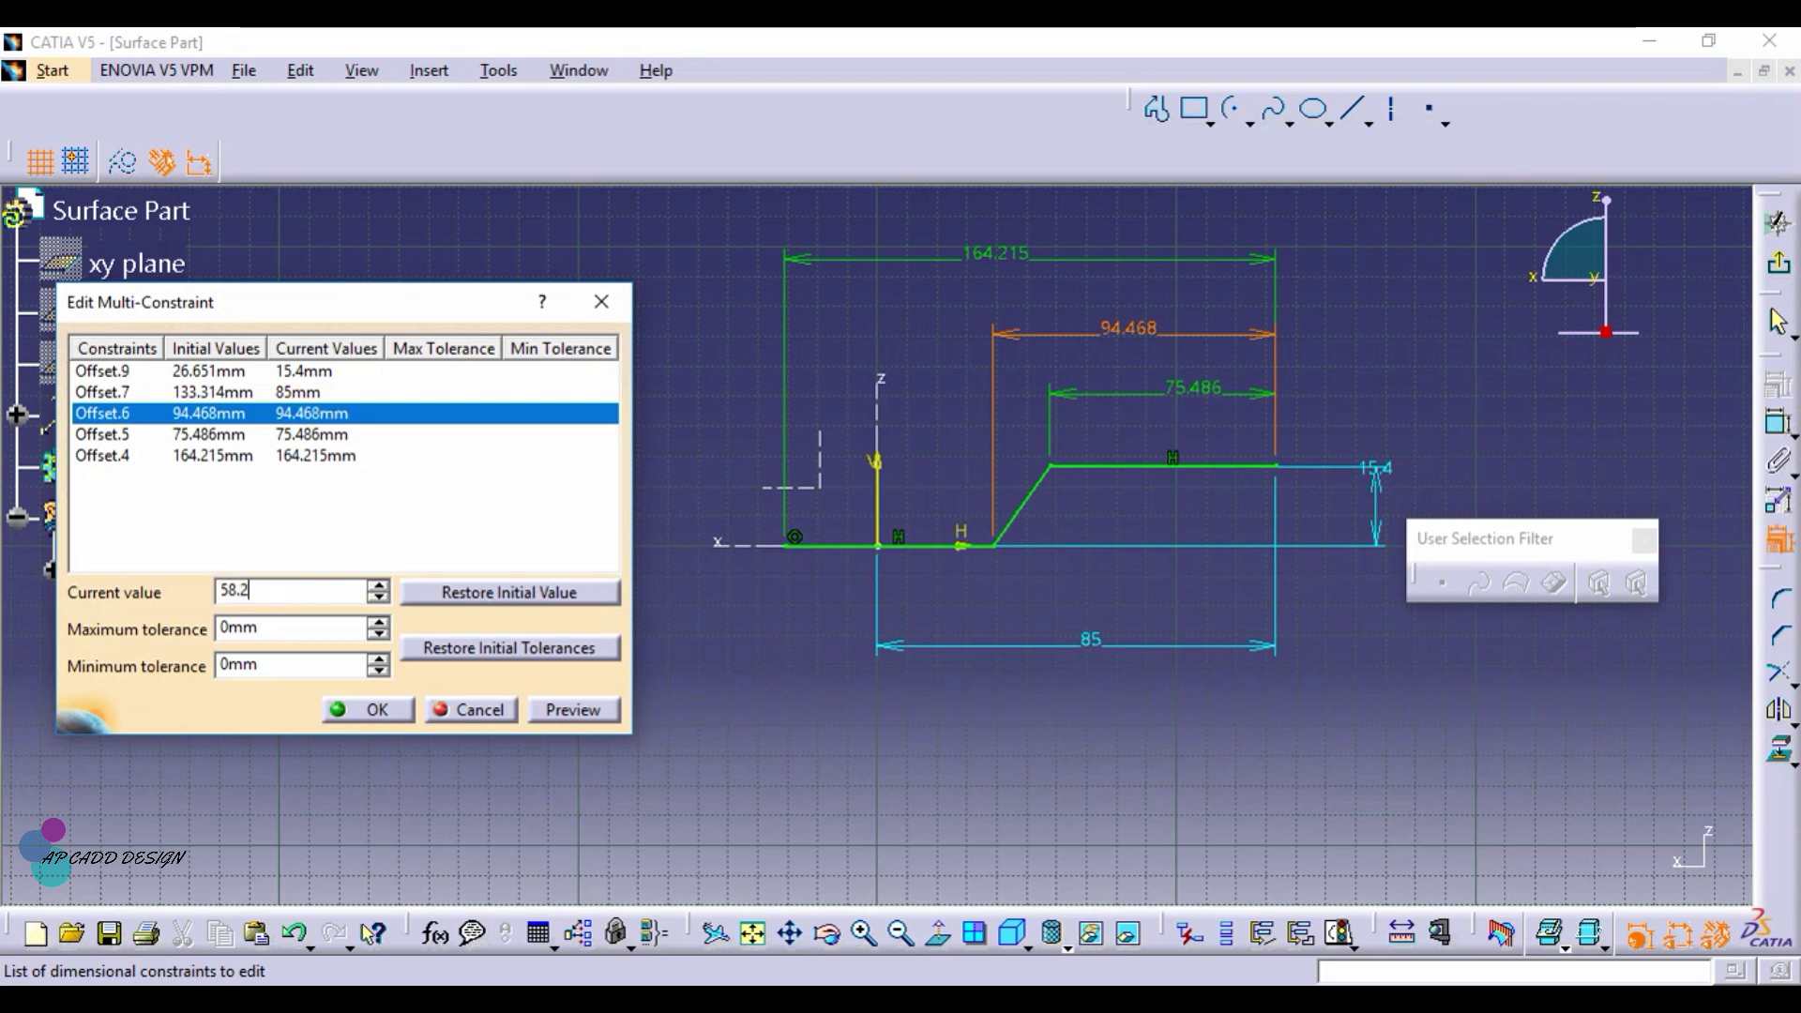
{"action": "key", "text": "Return"}
{"action": "left_click", "coordinate": [319, 416]}
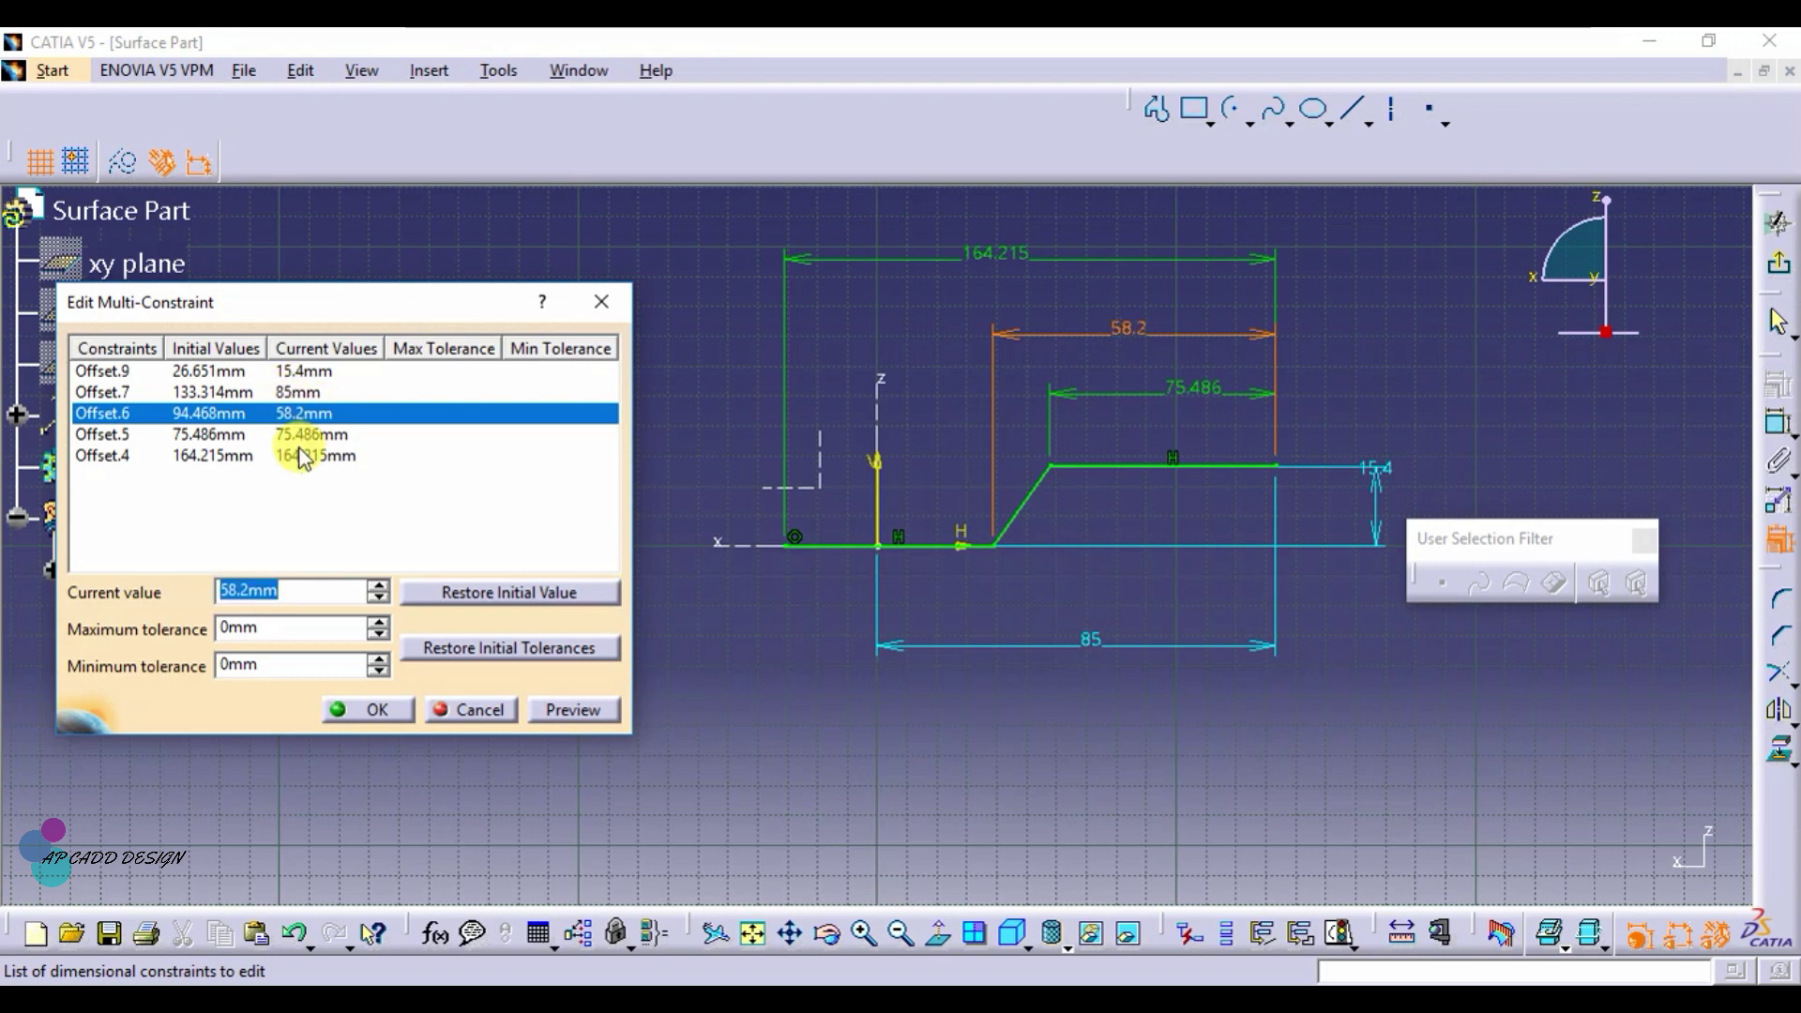
{"action": "left_click", "coordinate": [310, 436]}
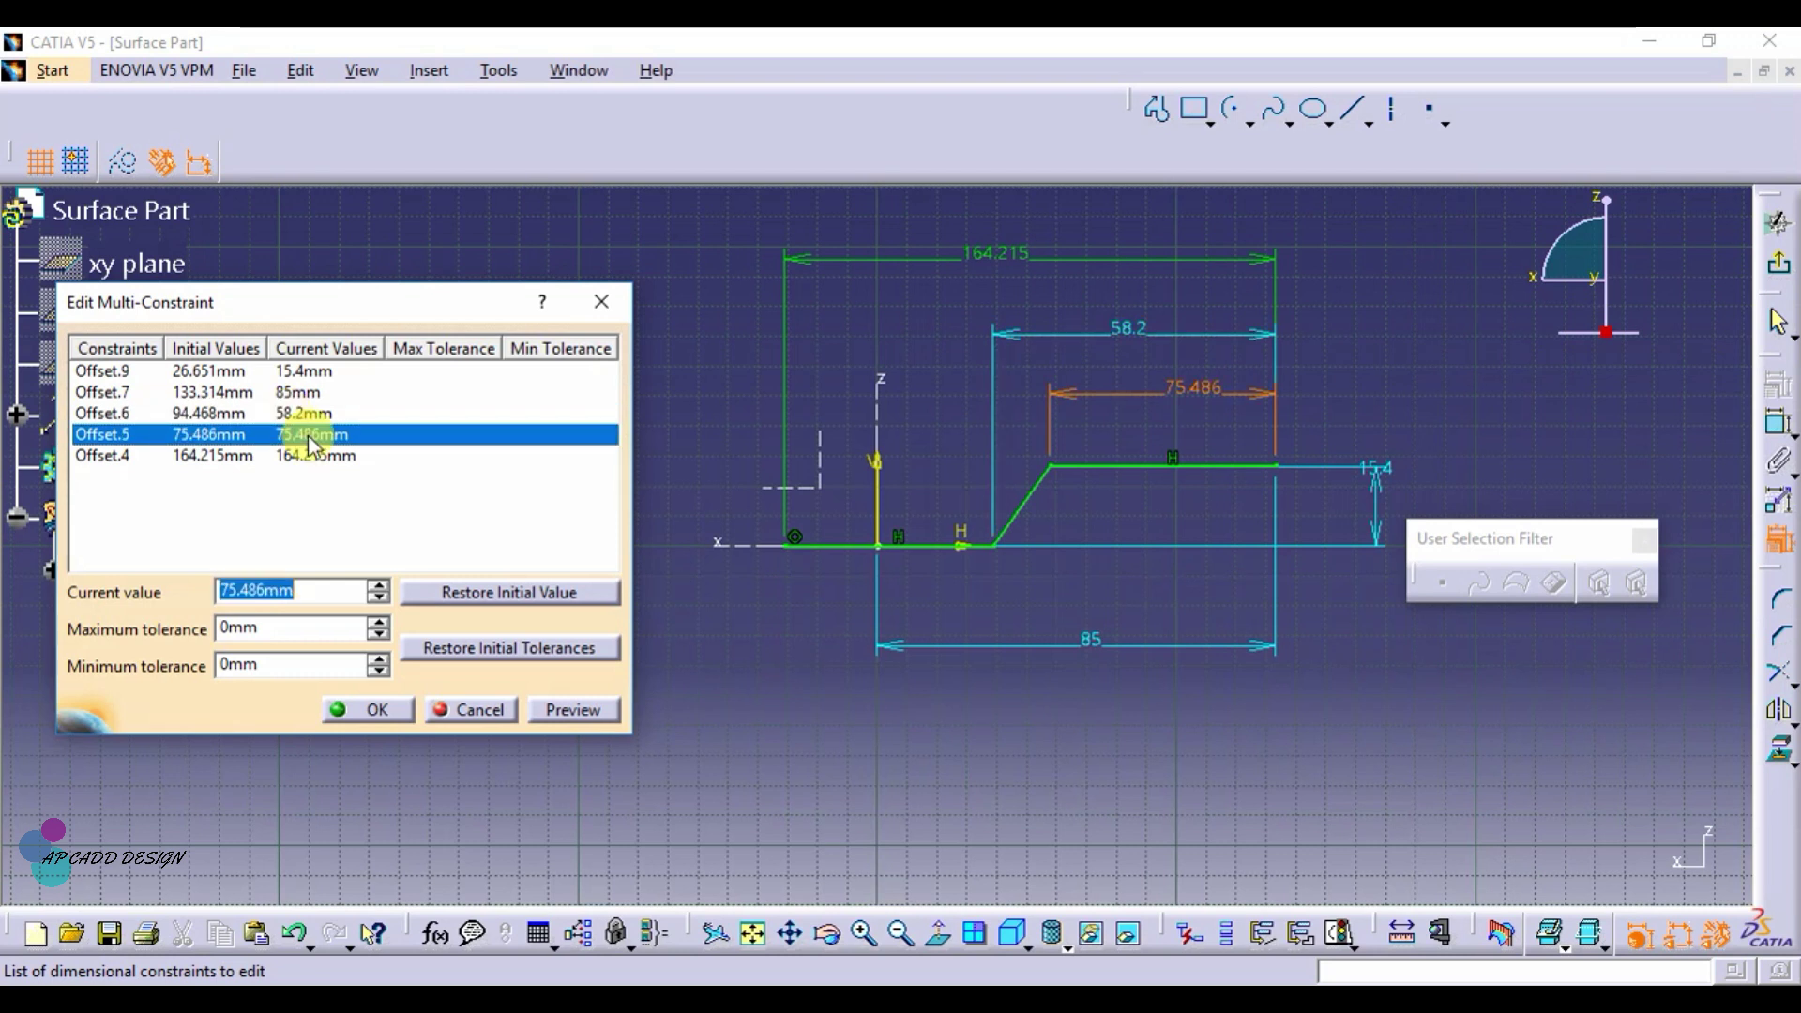
{"action": "type", "text": "50"}
{"action": "key", "text": "Return"}
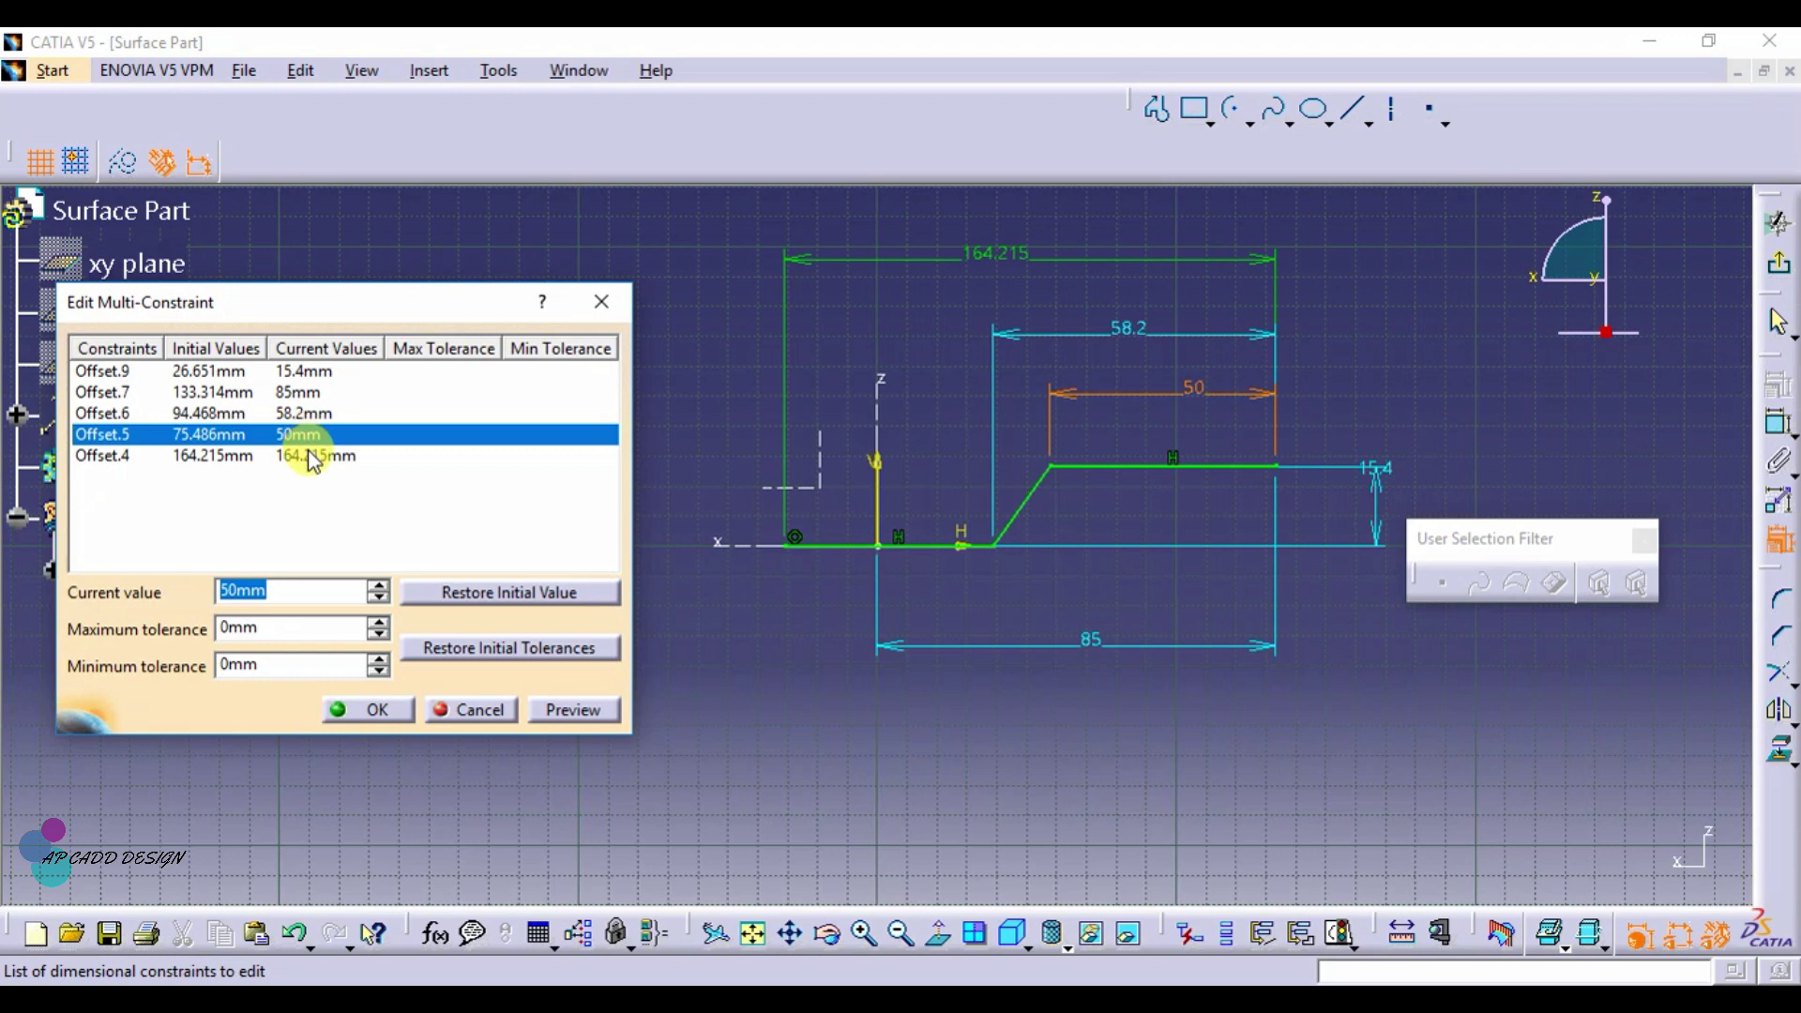
{"action": "left_click", "coordinate": [312, 458]}
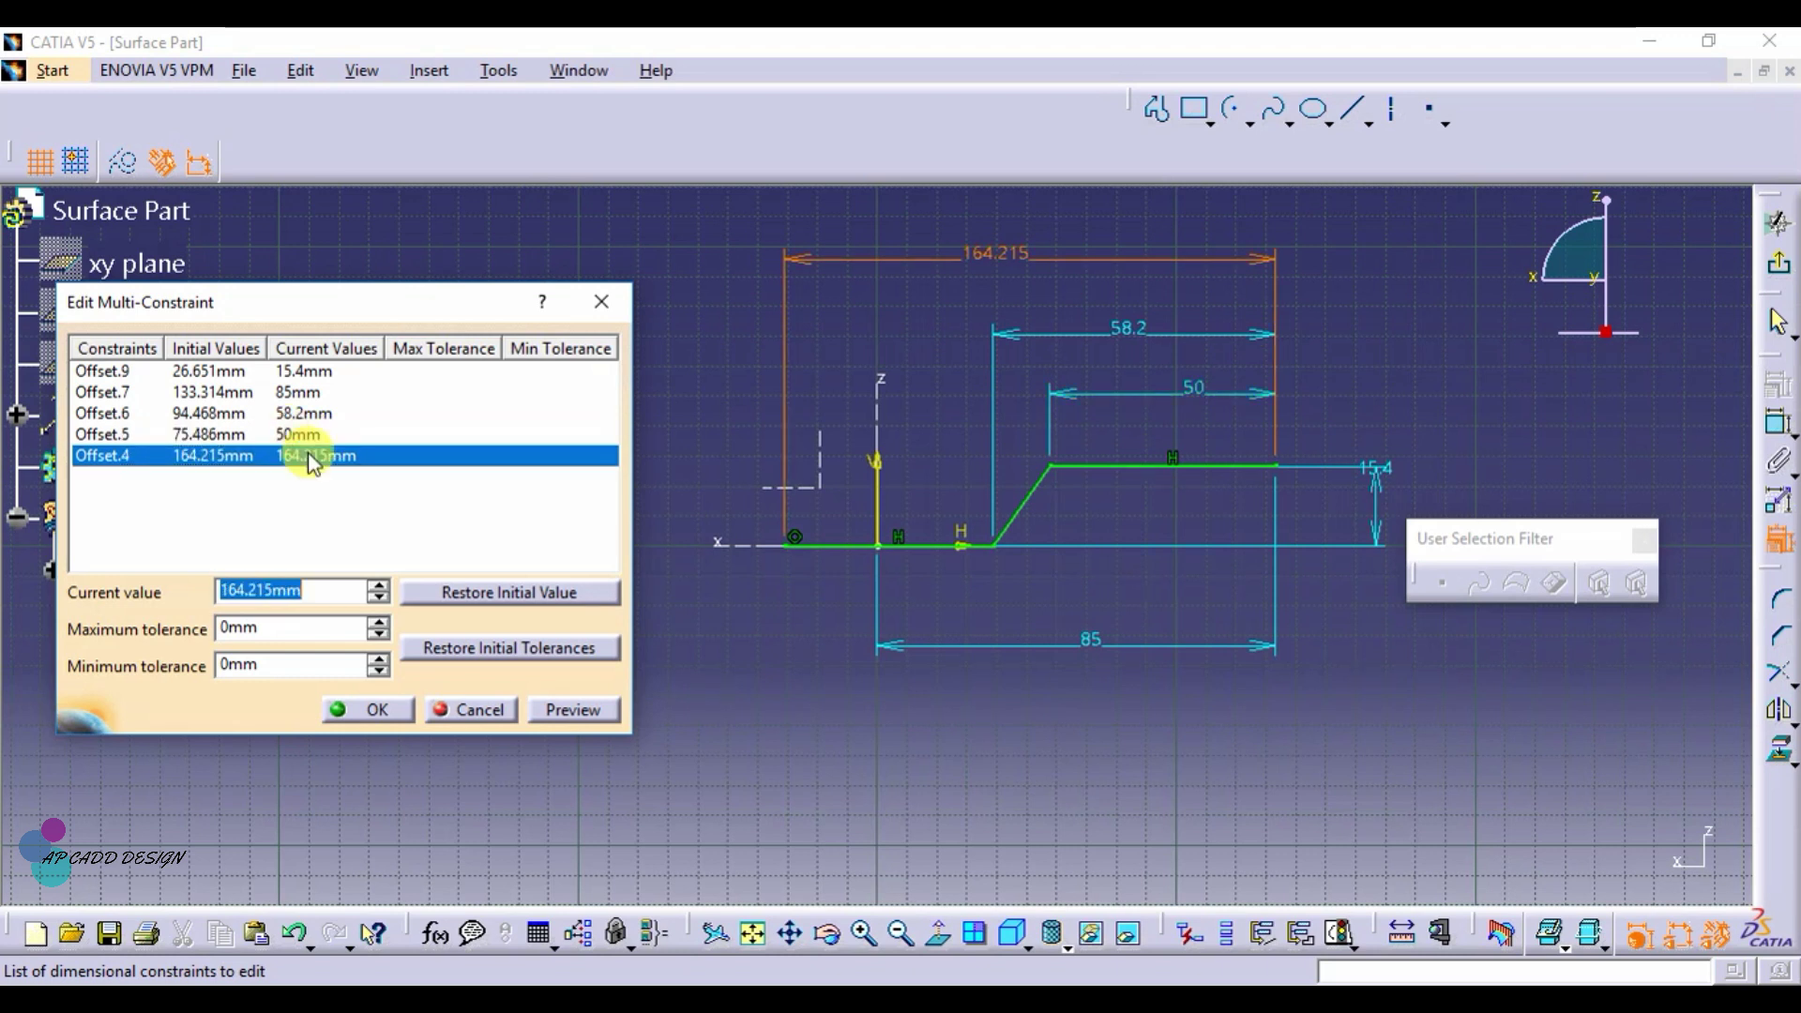
{"action": "type", "text": "115"}
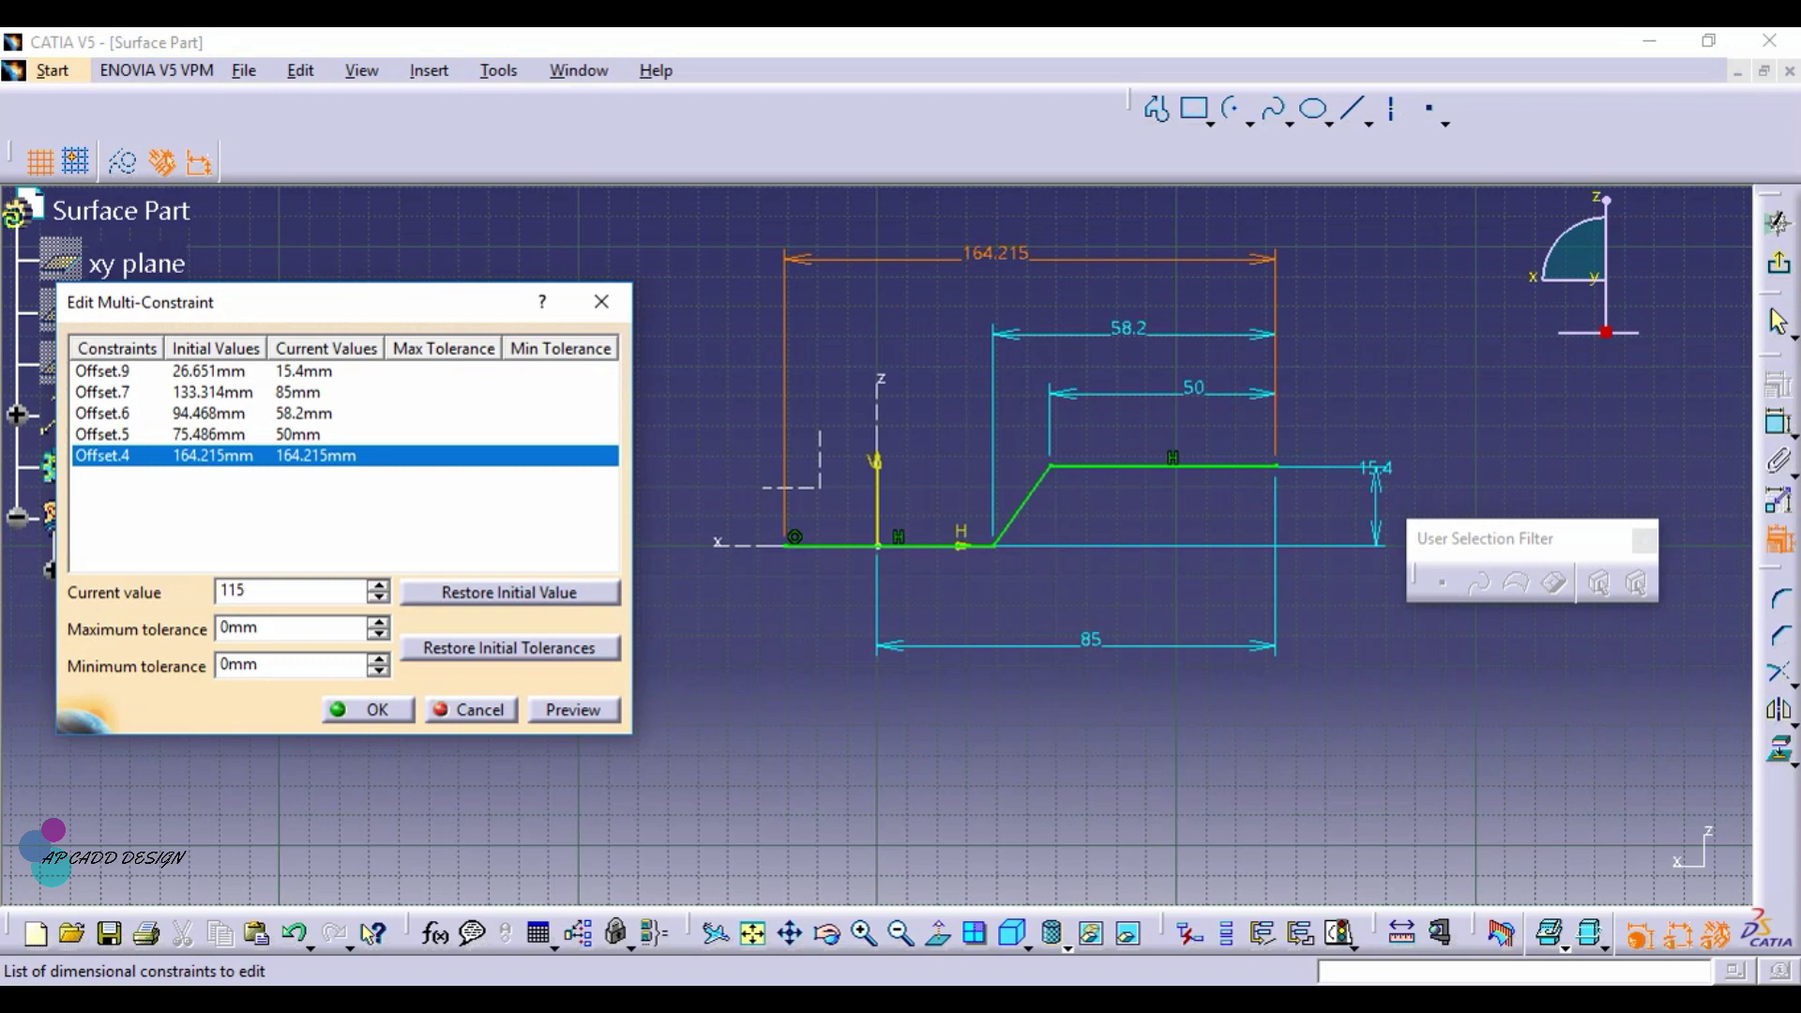
{"action": "key", "text": "Return"}
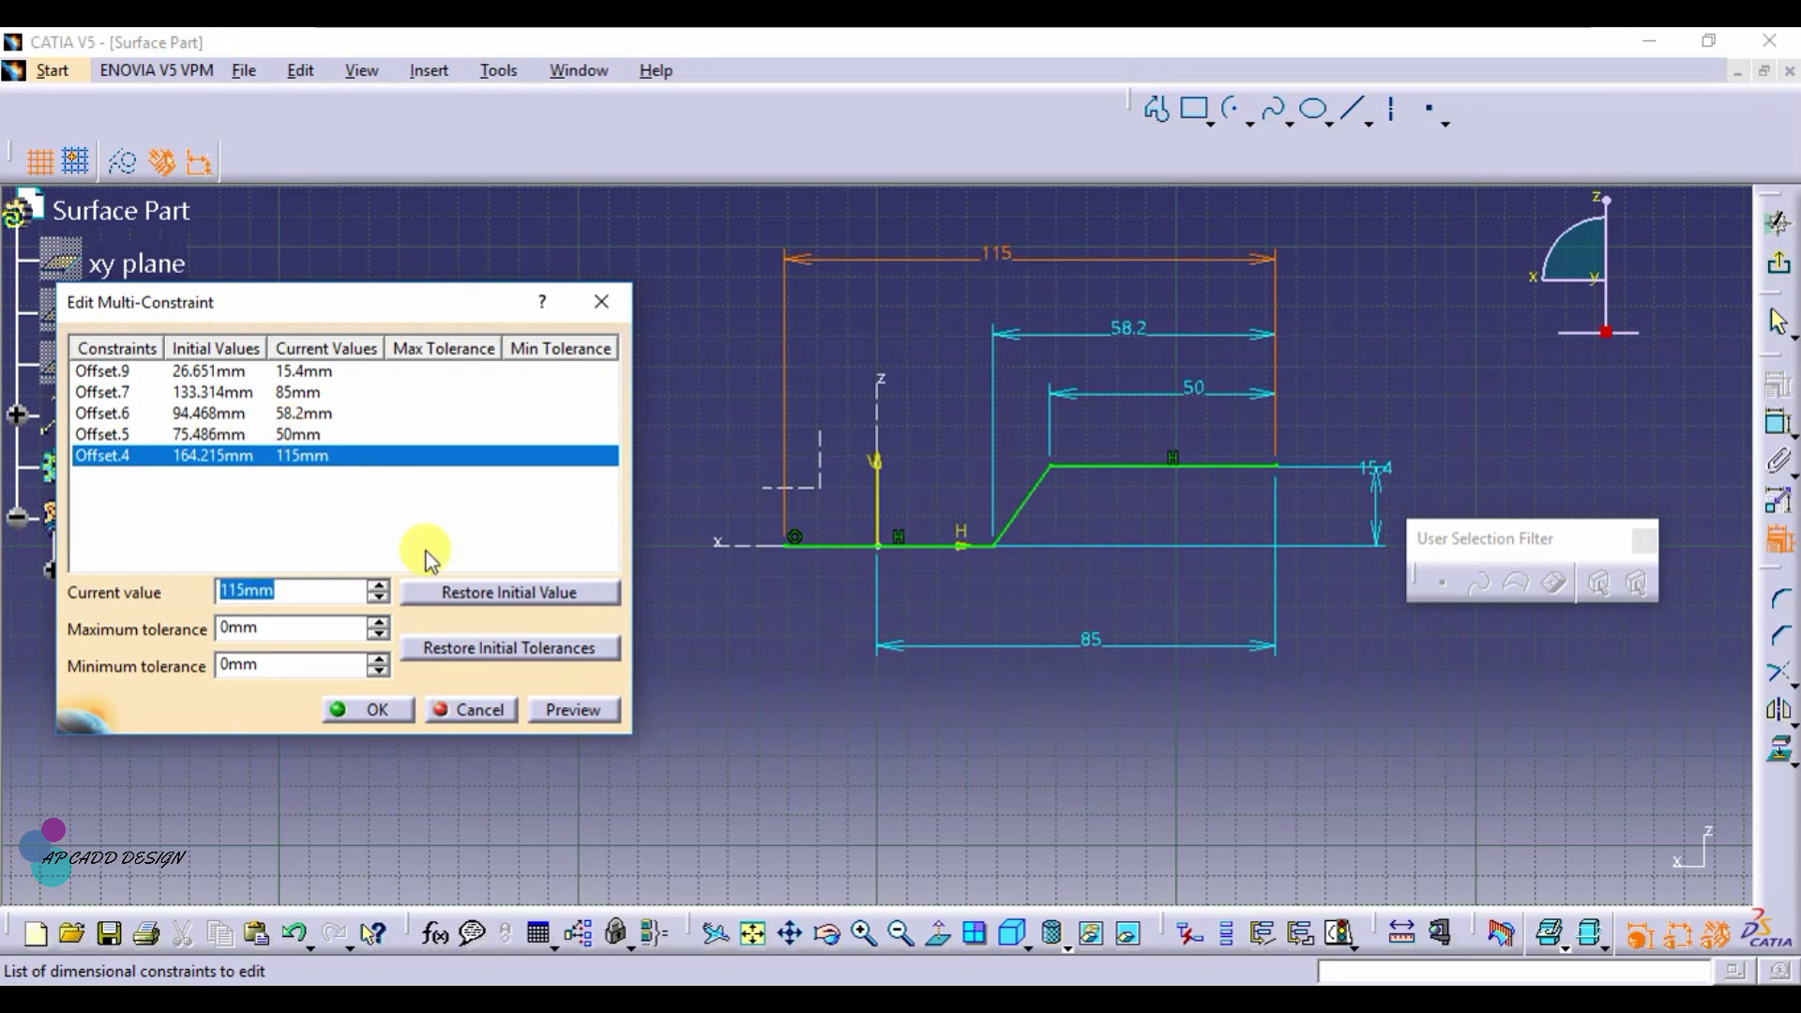
{"action": "left_click", "coordinate": [588, 708]}
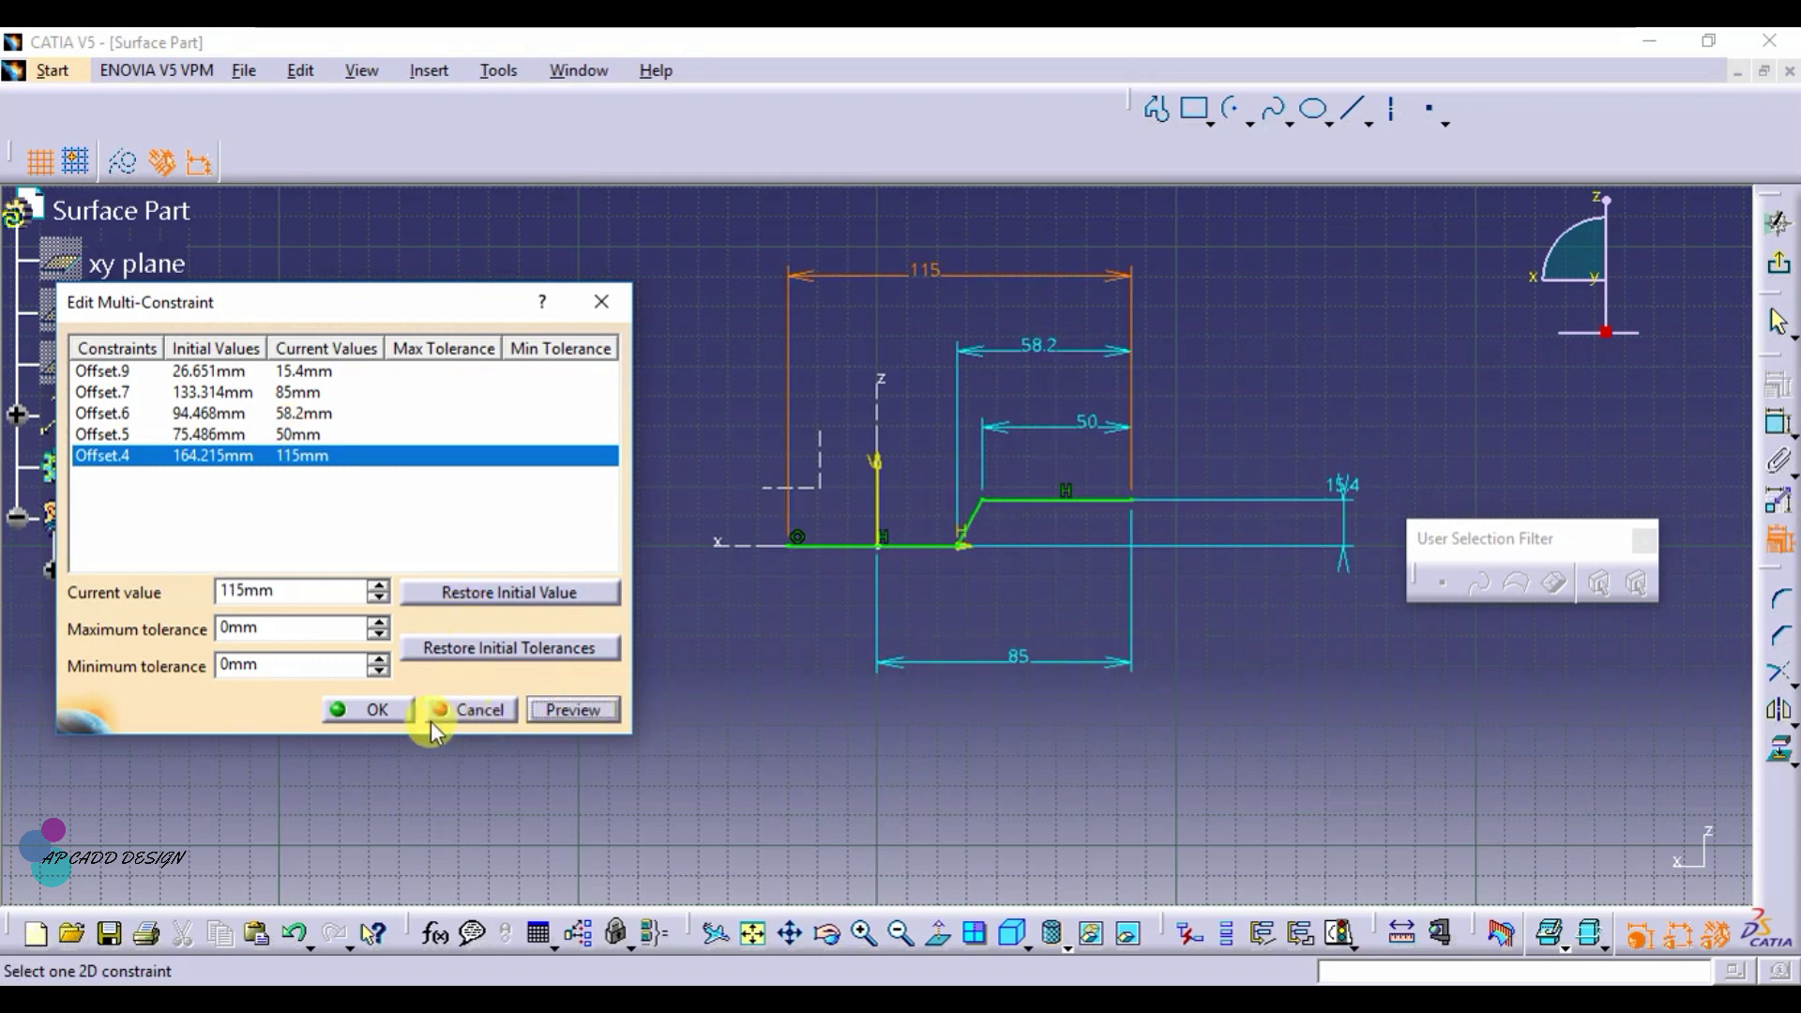
Step: Accept the edited dimensions and exit Sketch.1 back to the 3D view
{"action": "left_click", "coordinate": [366, 709]}
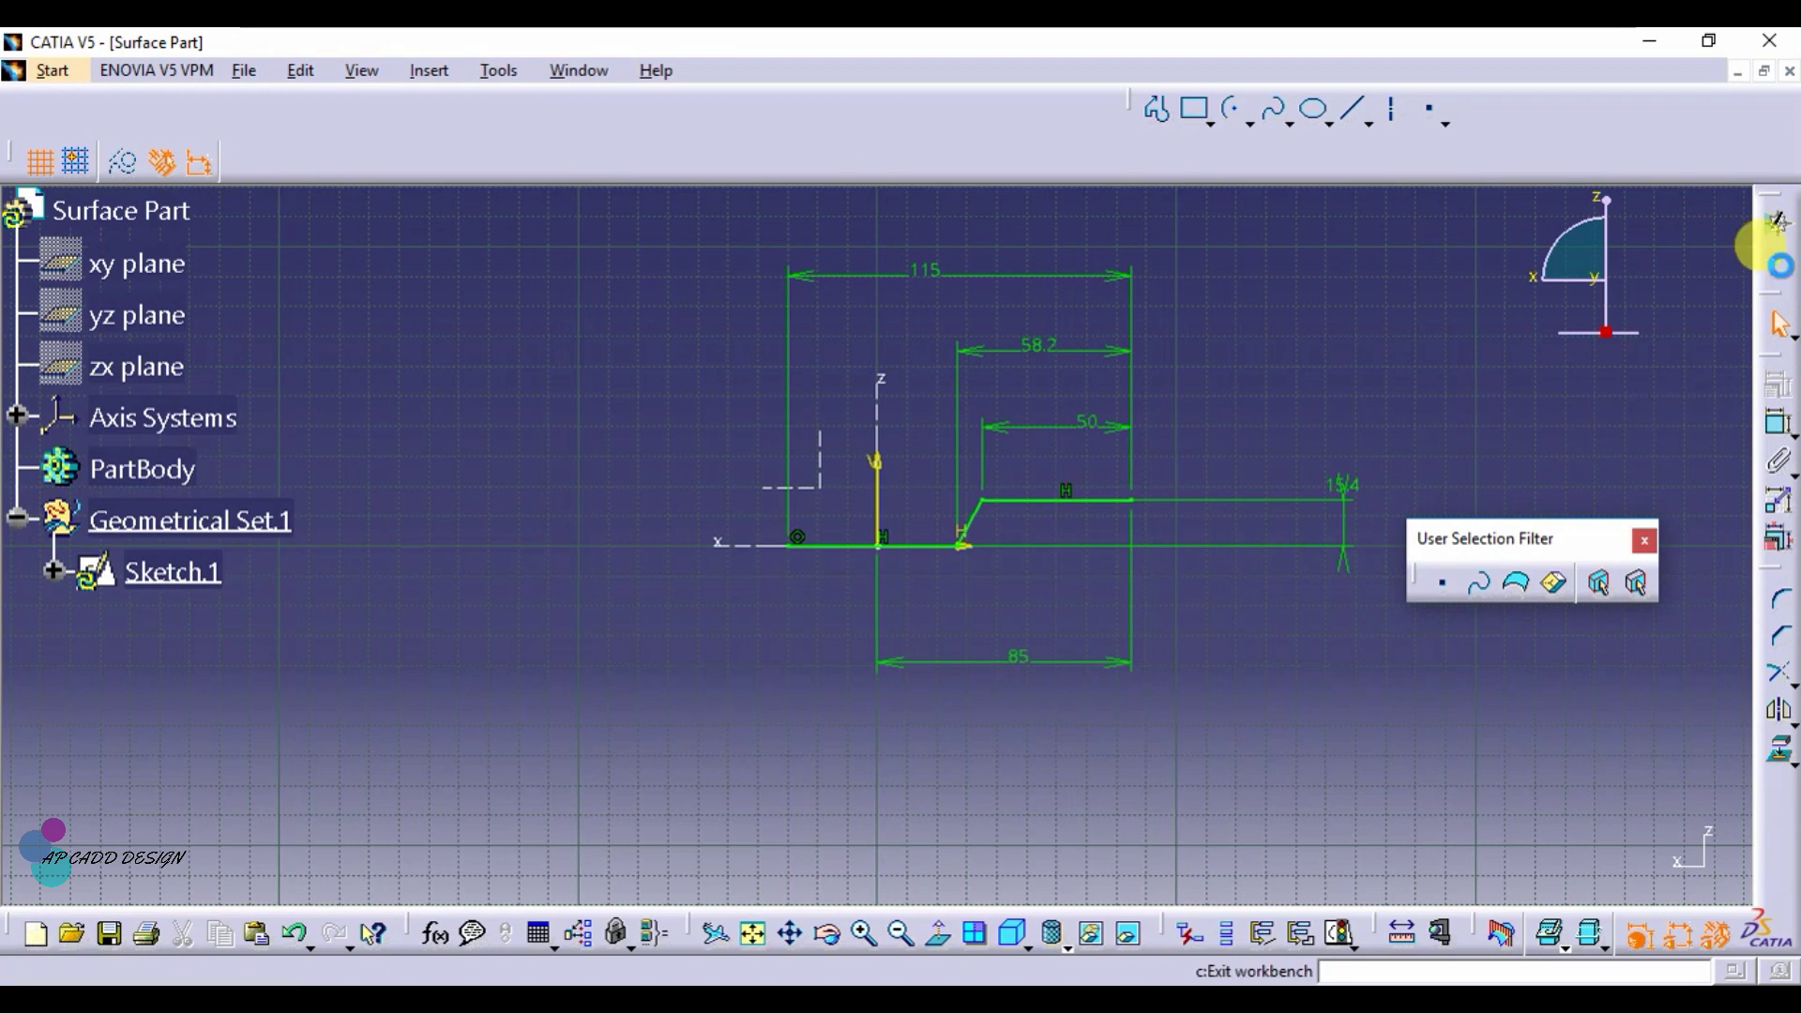
{"action": "left_click", "coordinate": [1778, 225]}
{"action": "left_click", "coordinate": [1379, 469]}
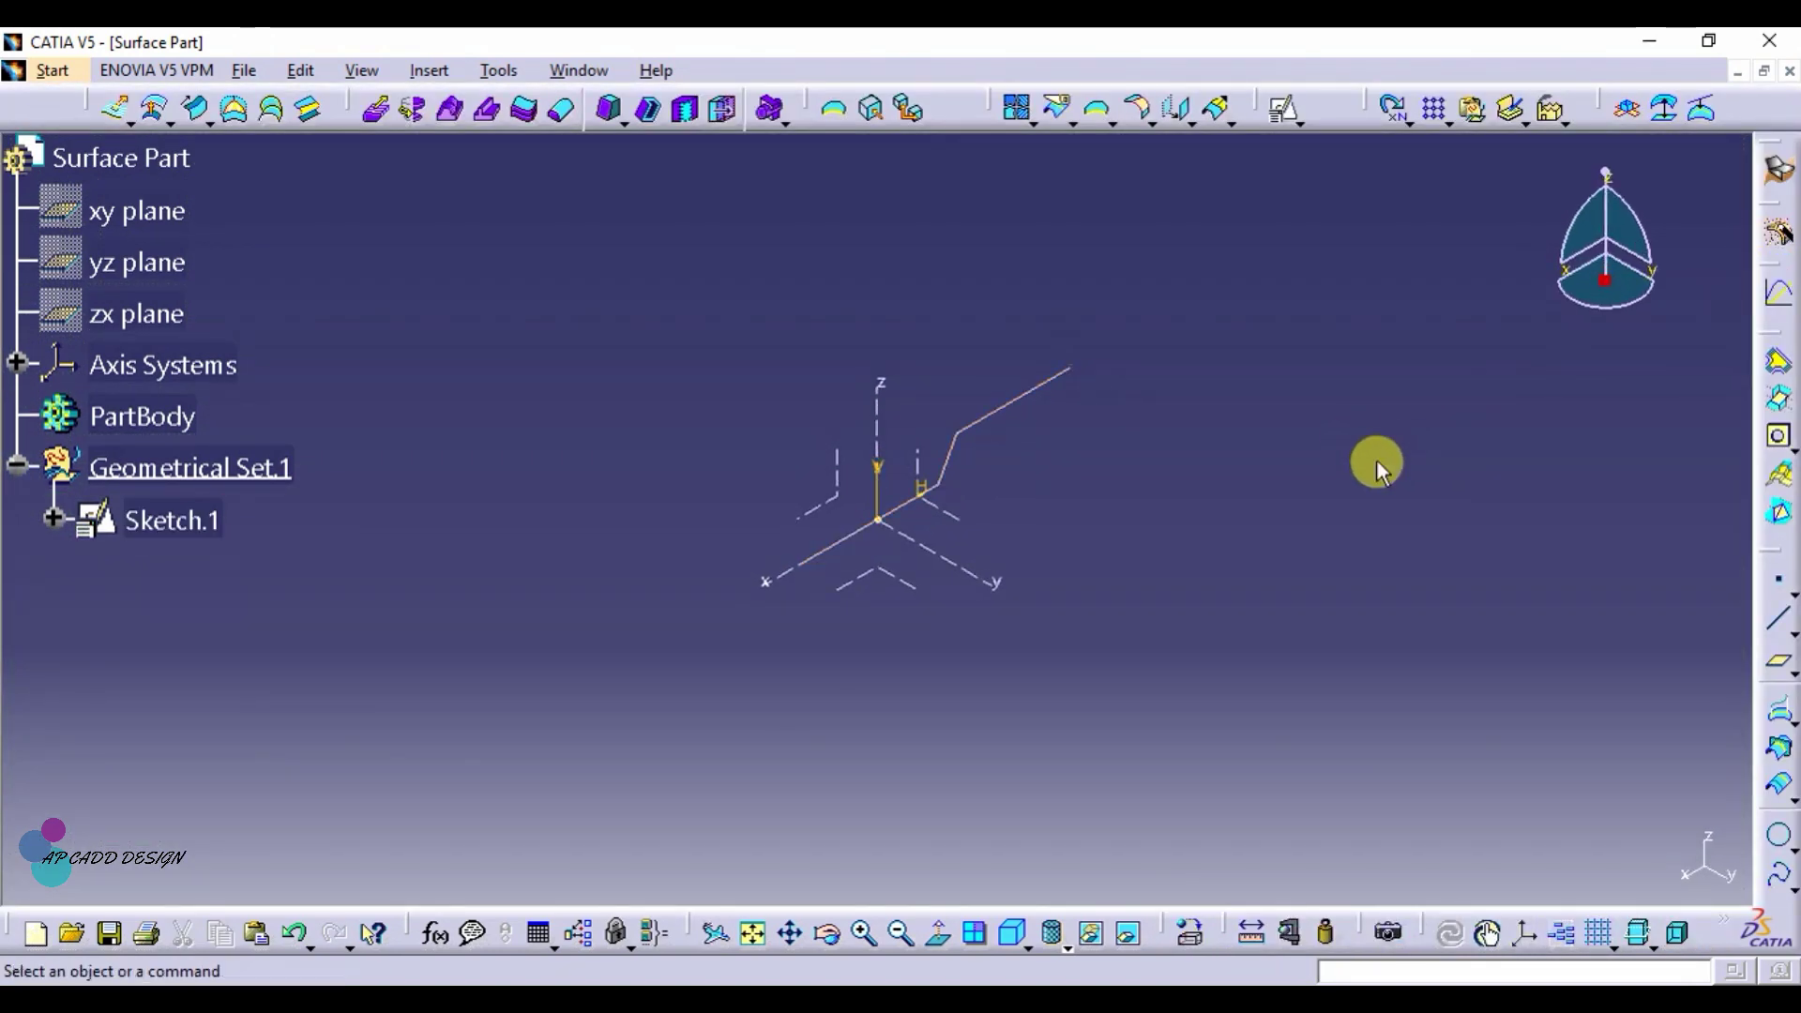
Step: Extrude Sketch.1 into a surface 50 mm with mirrored extent, then hide Sketch.1
{"action": "left_click", "coordinate": [119, 113]}
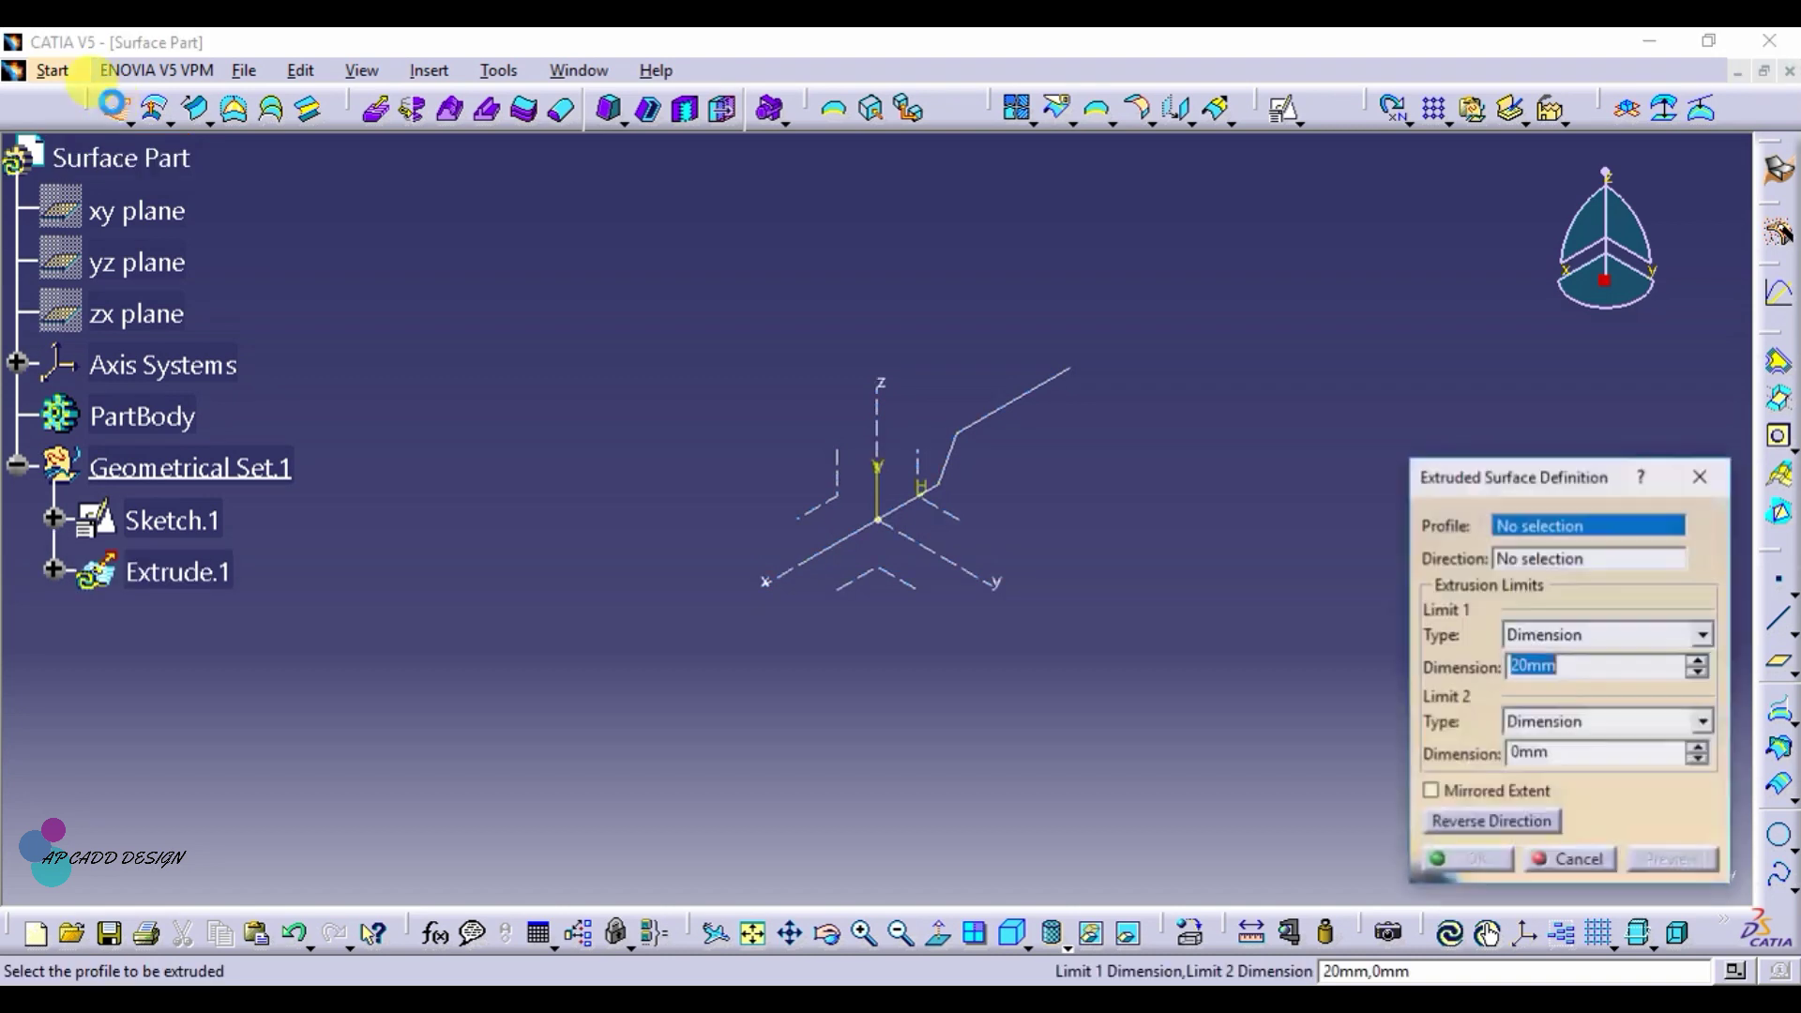
{"action": "left_click", "coordinate": [1027, 395]}
{"action": "left_click", "coordinate": [1527, 795]}
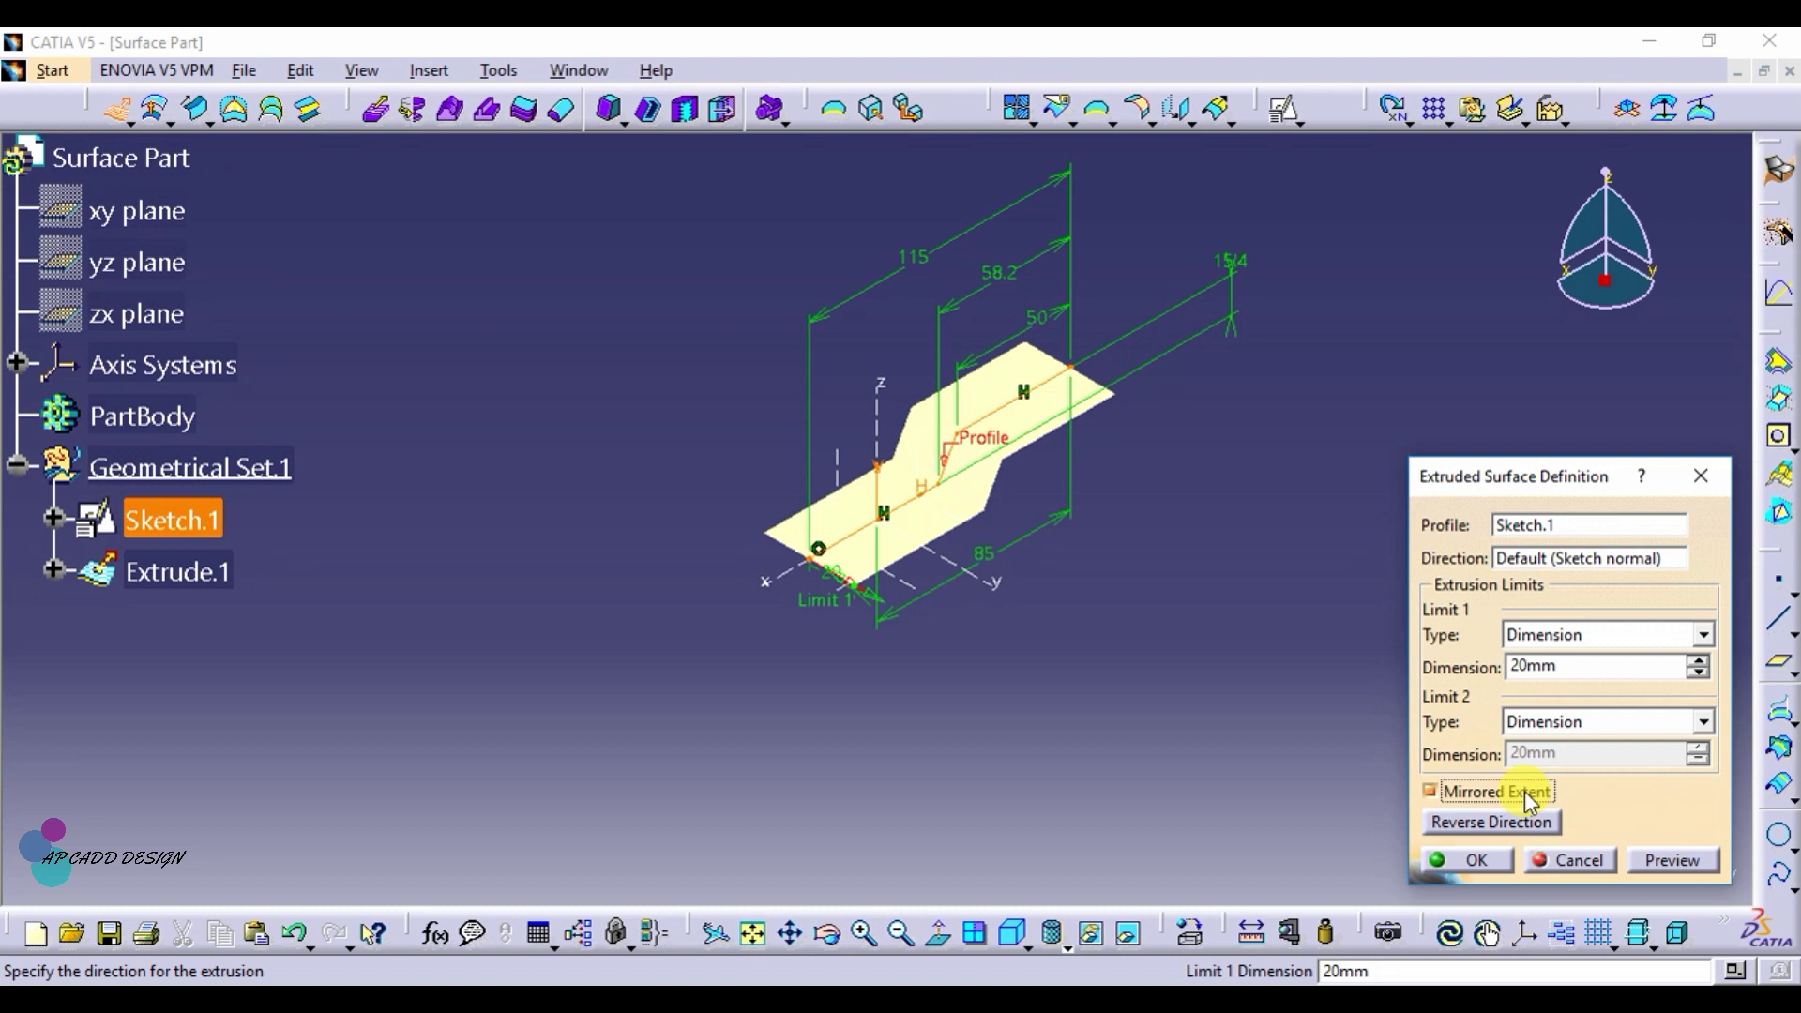
{"action": "left_click", "coordinate": [1579, 667]}
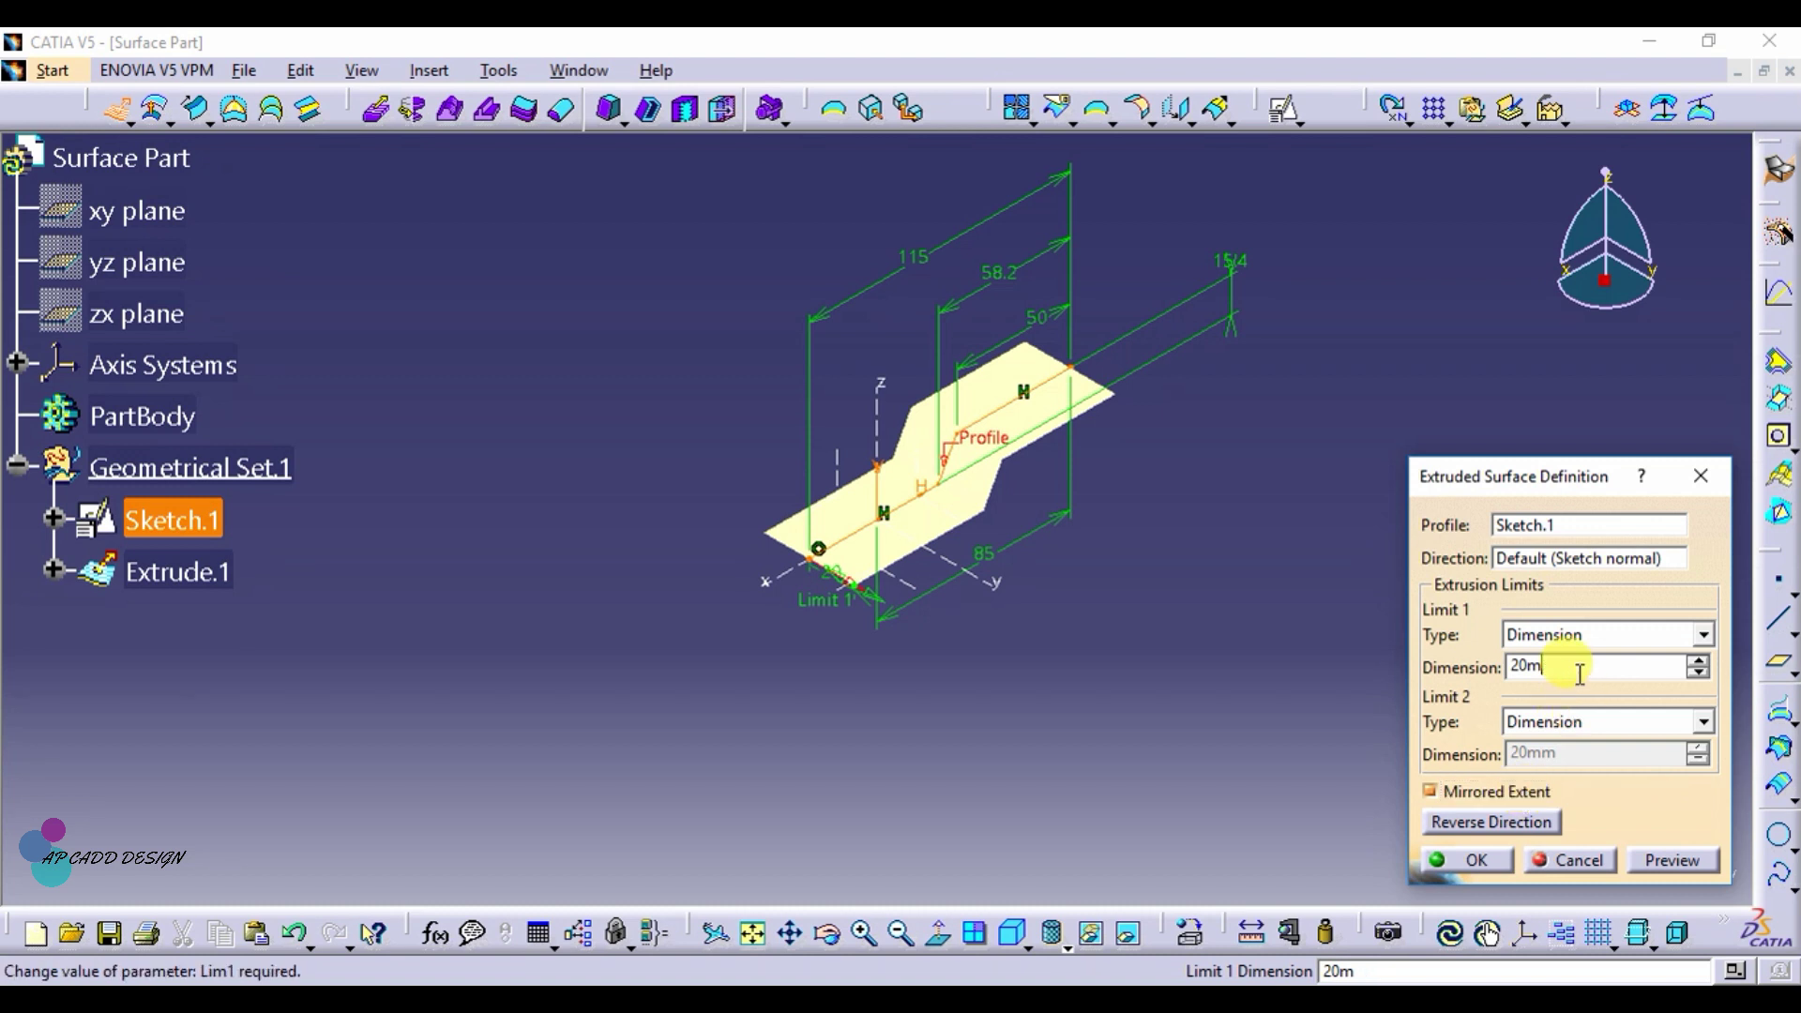
{"action": "type", "text": "50"}
{"action": "left_click", "coordinate": [1629, 700]}
{"action": "left_click", "coordinate": [1679, 860]}
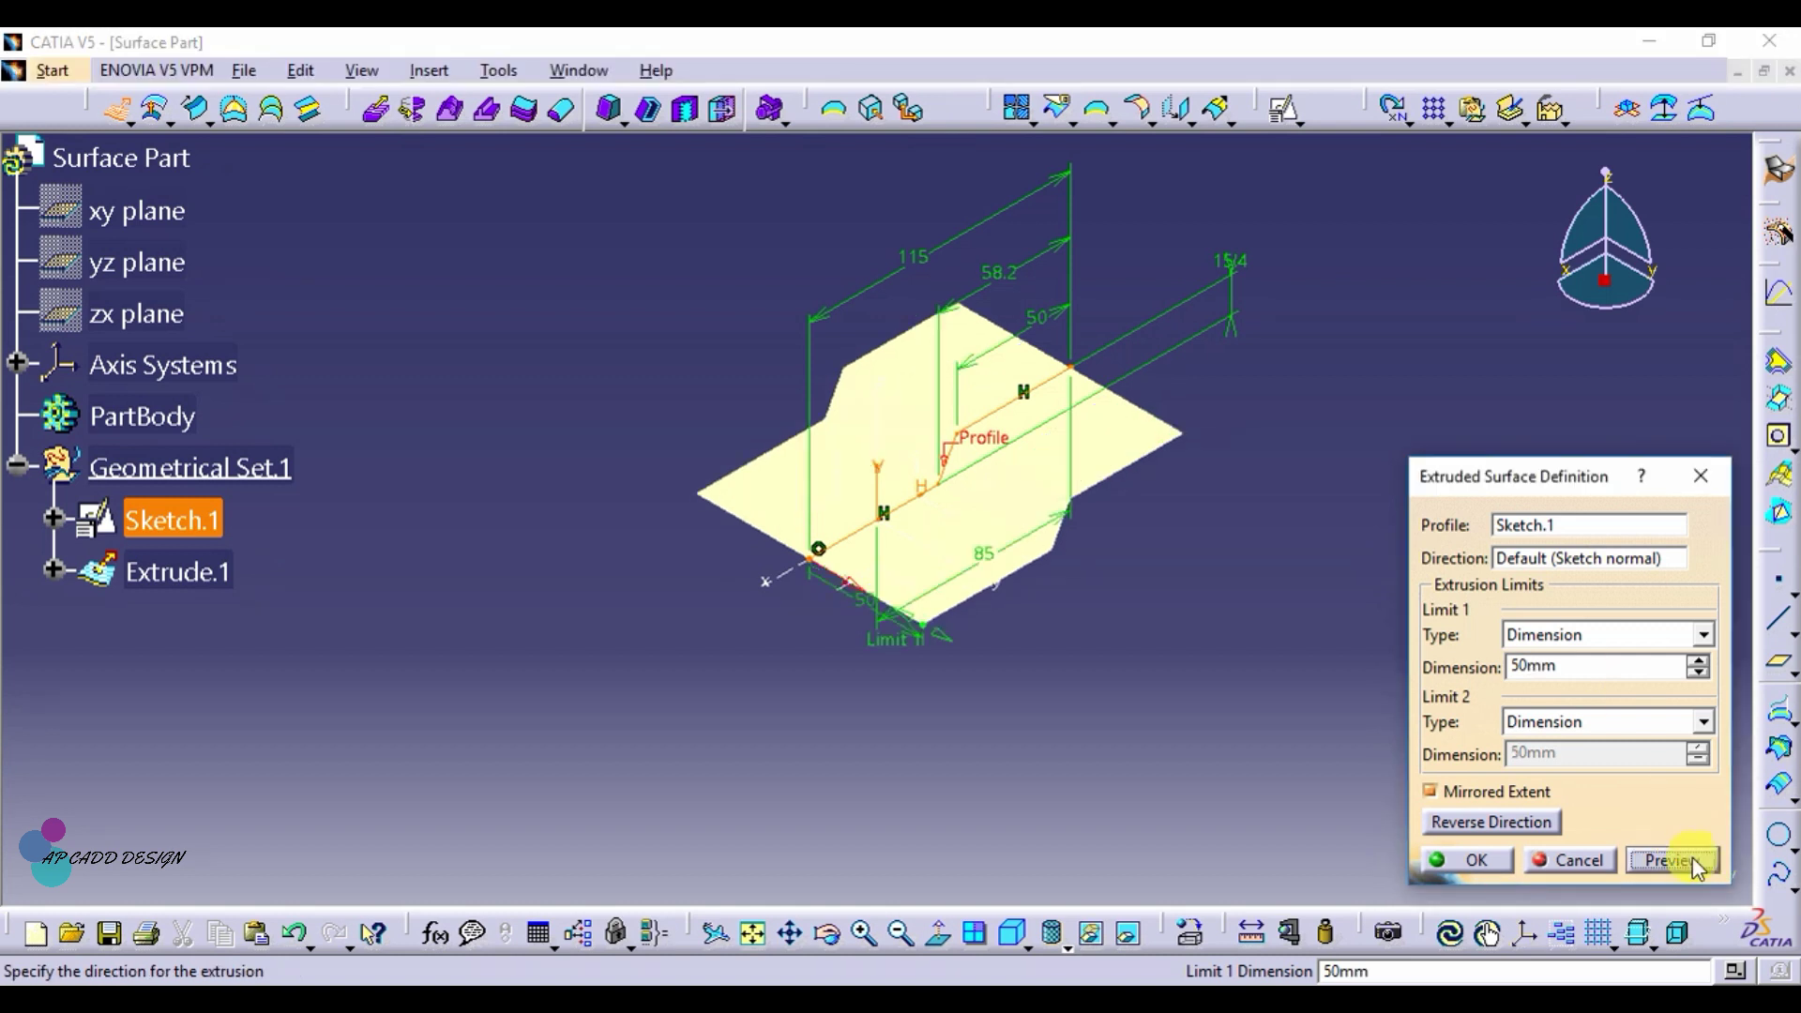
{"action": "left_click", "coordinate": [1468, 859]}
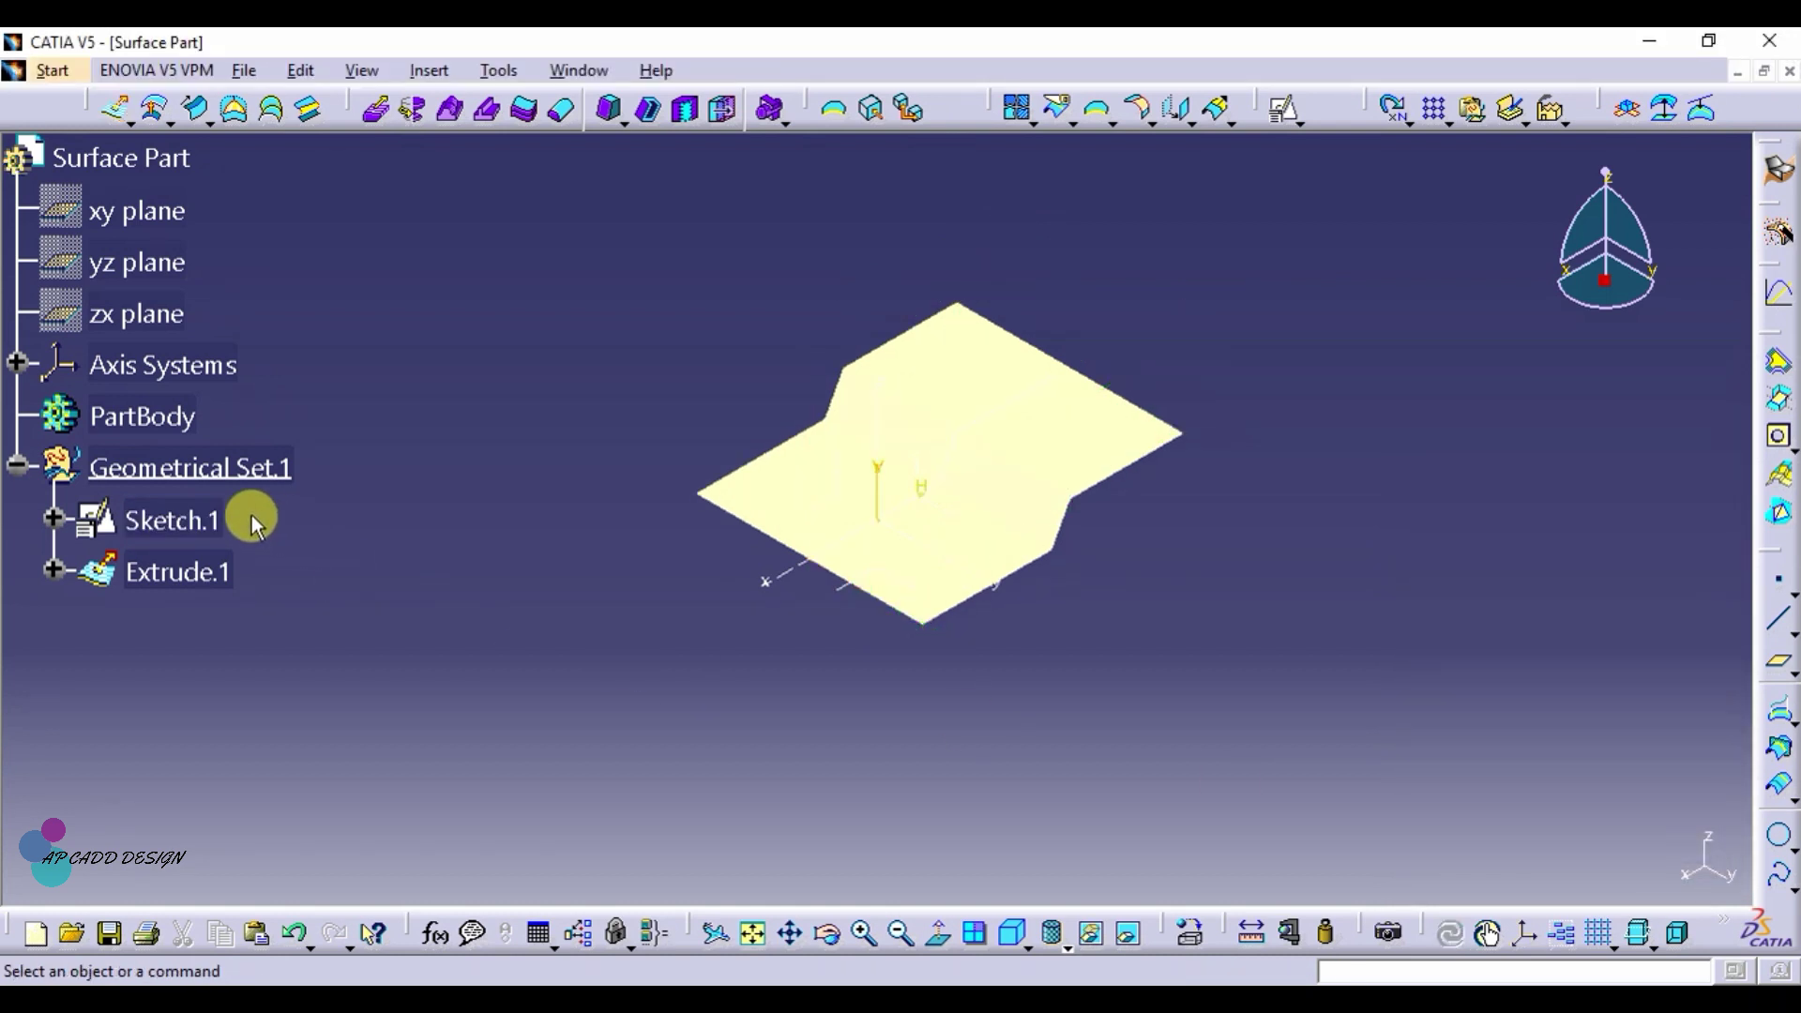
{"action": "right_click", "coordinate": [189, 521]}
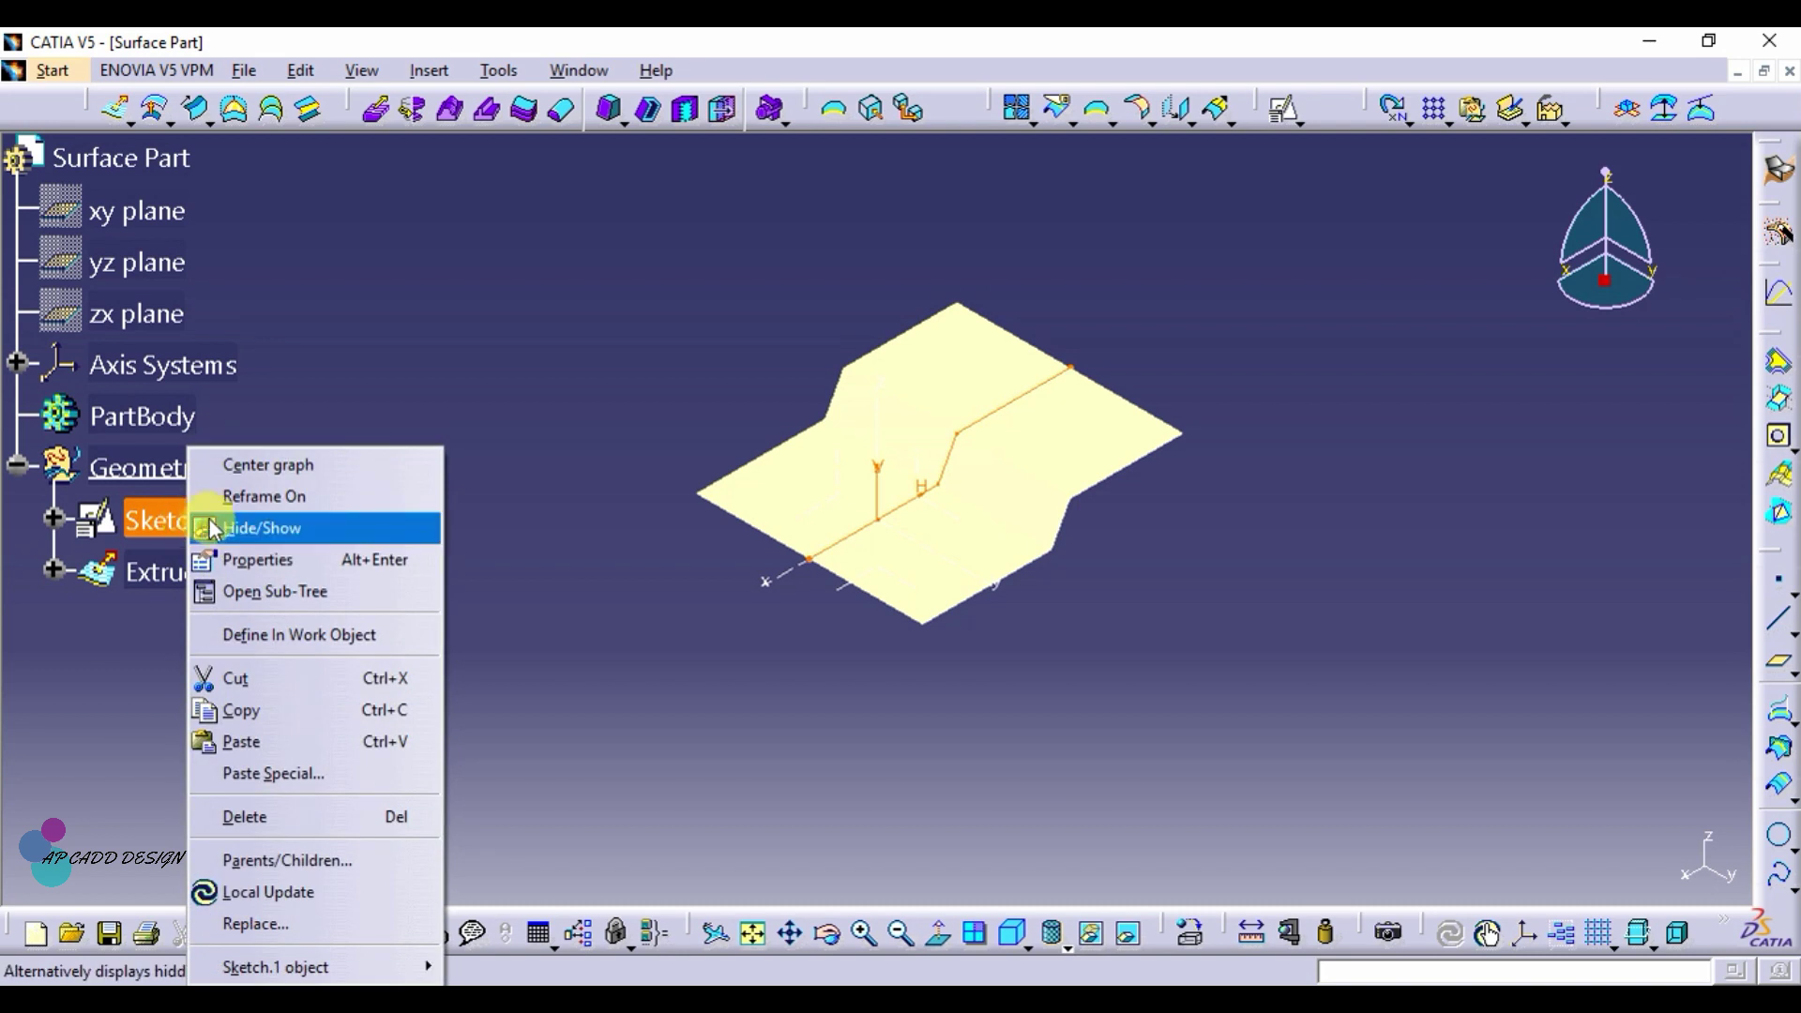
{"action": "left_click", "coordinate": [227, 534]}
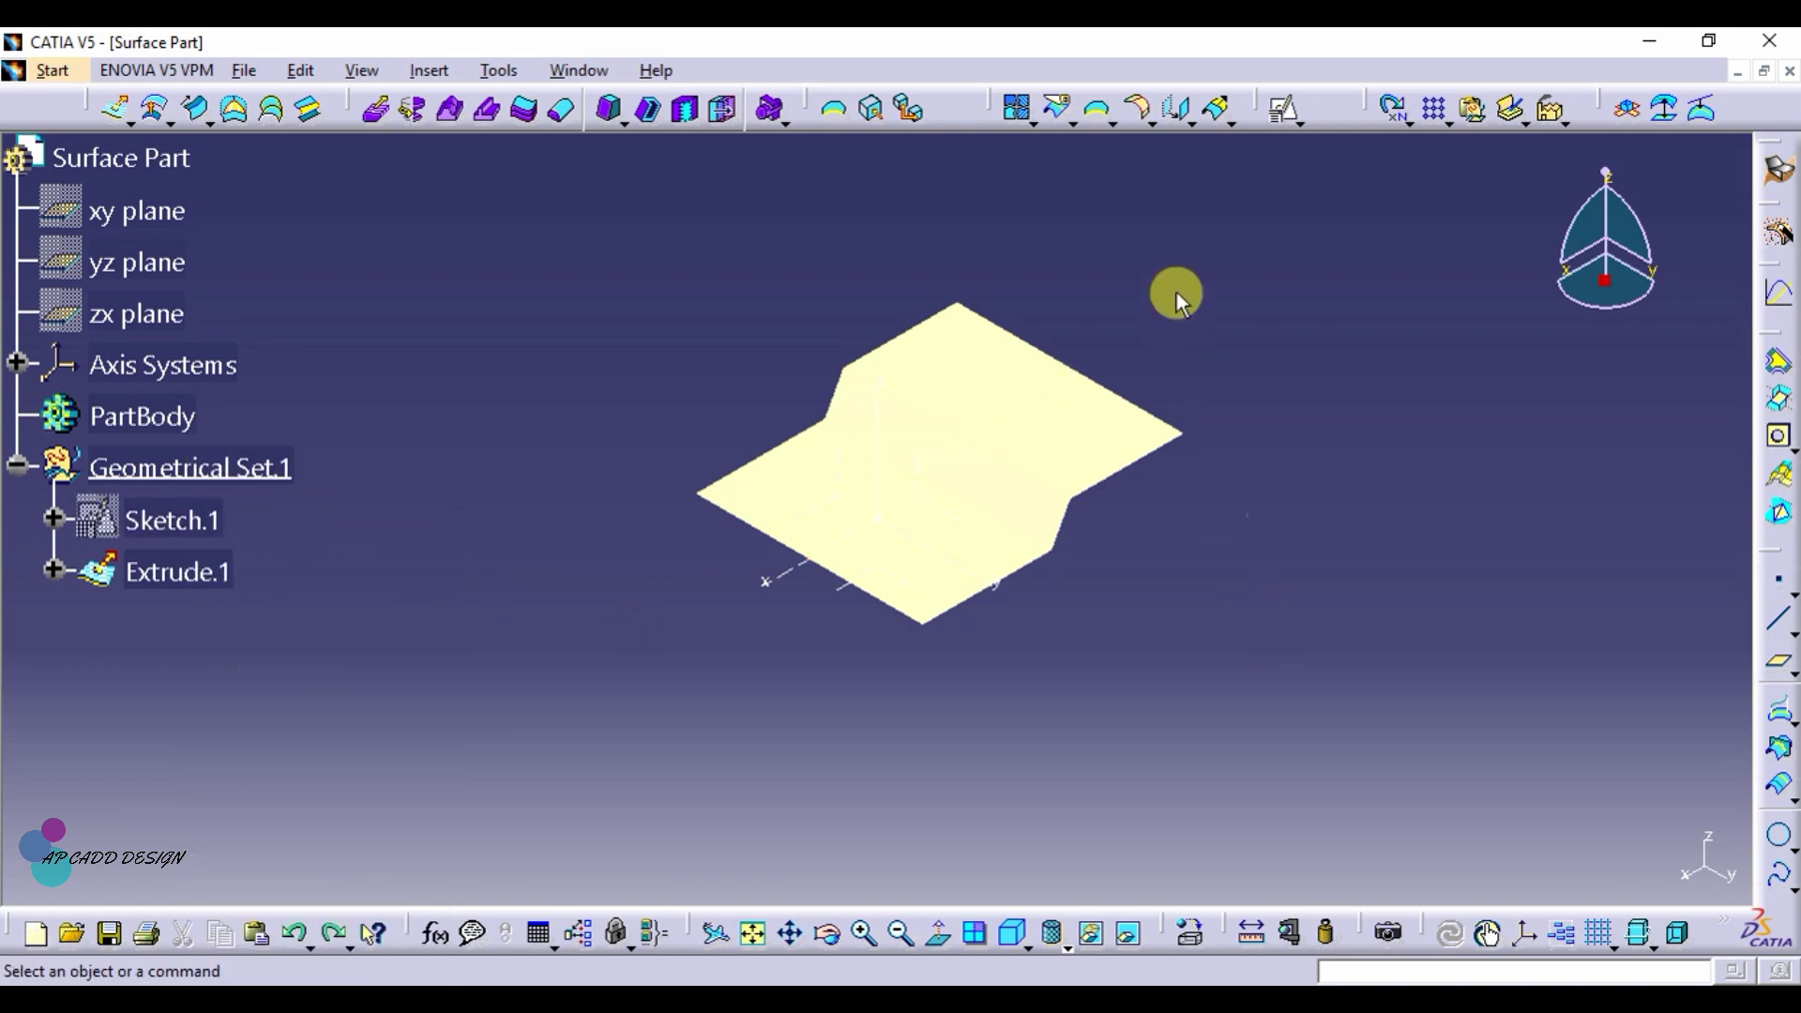
Step: Fillet both bend edges of the stepped surface with a 15 mm radius
{"action": "left_click", "coordinate": [1138, 111]}
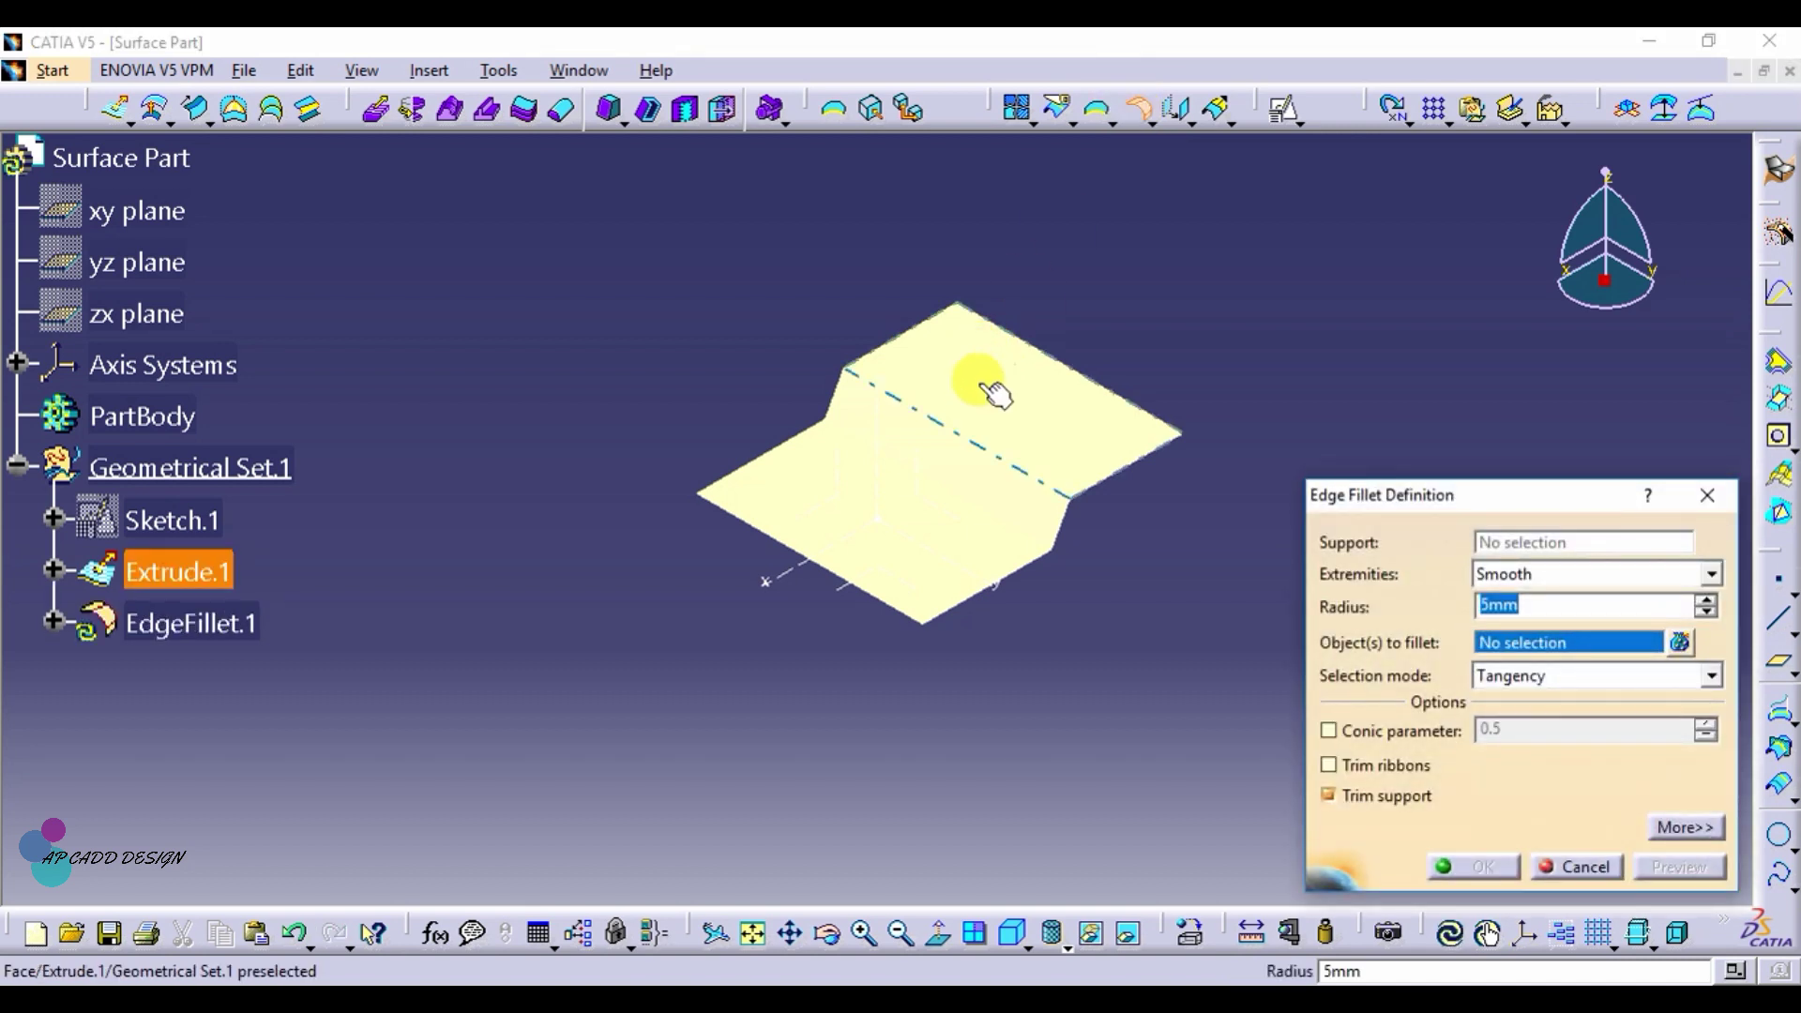
{"action": "left_click", "coordinate": [966, 441]}
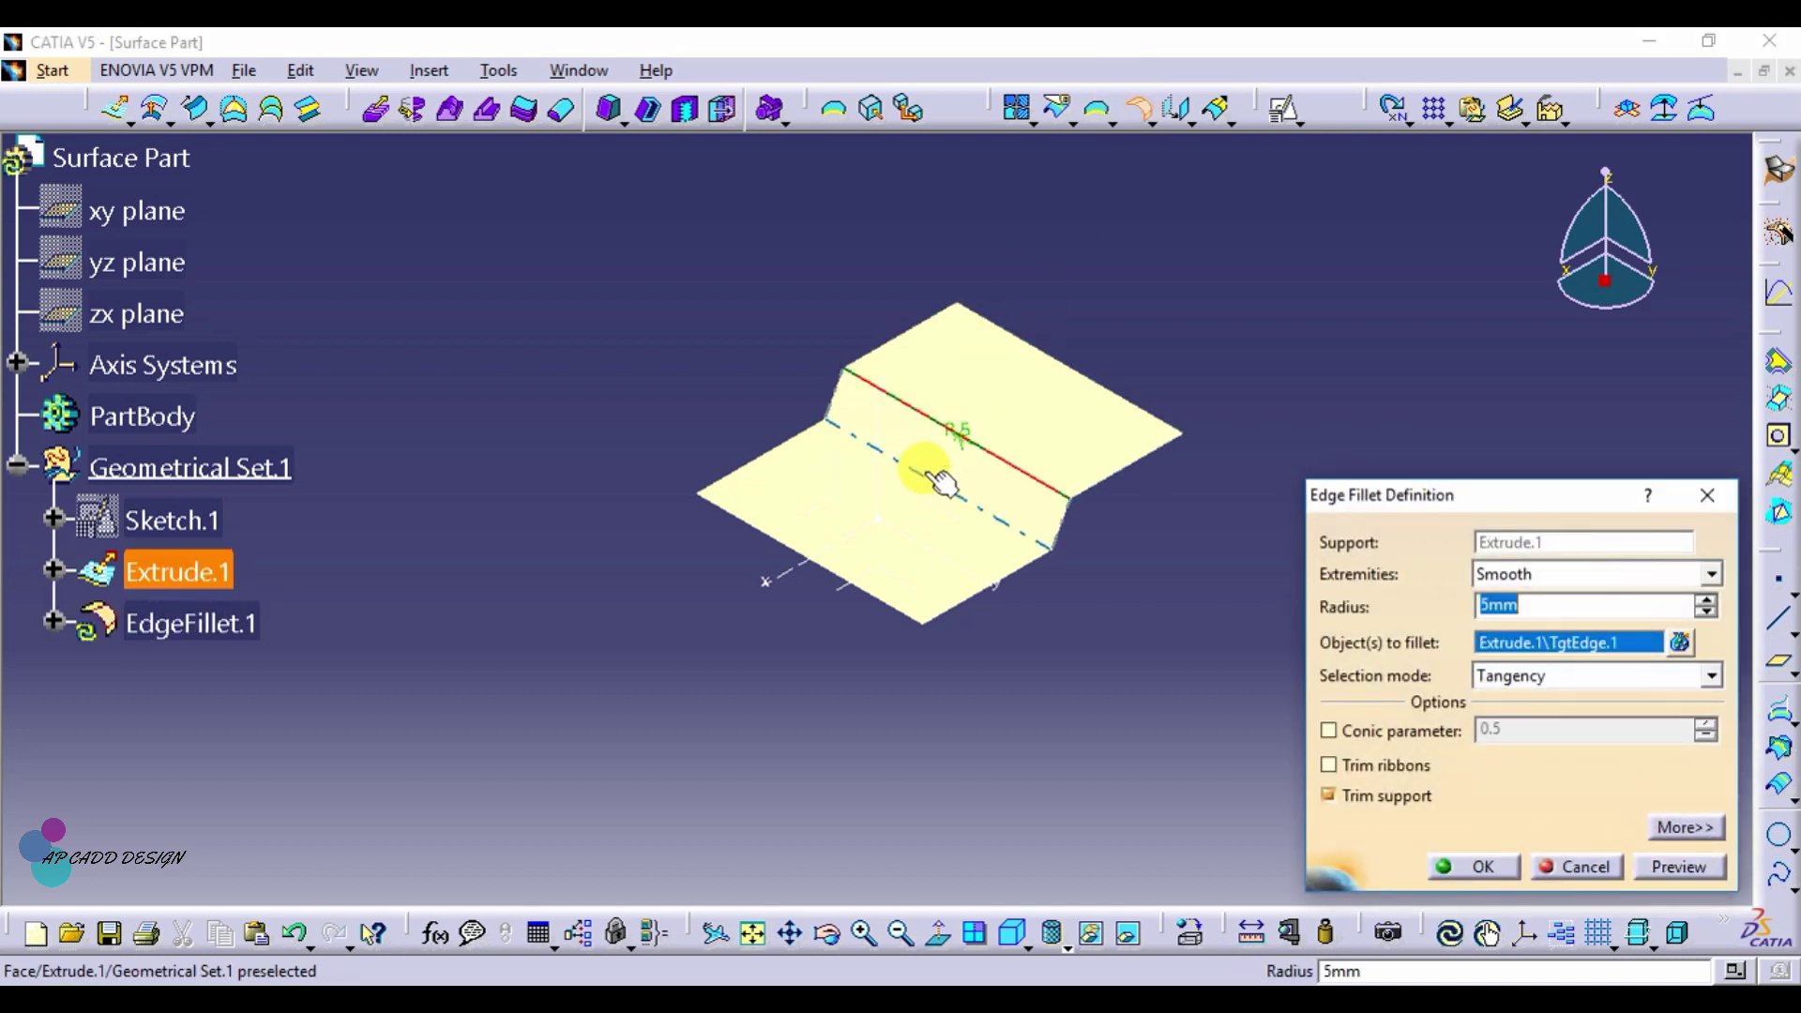
{"action": "left_click", "coordinate": [945, 488]}
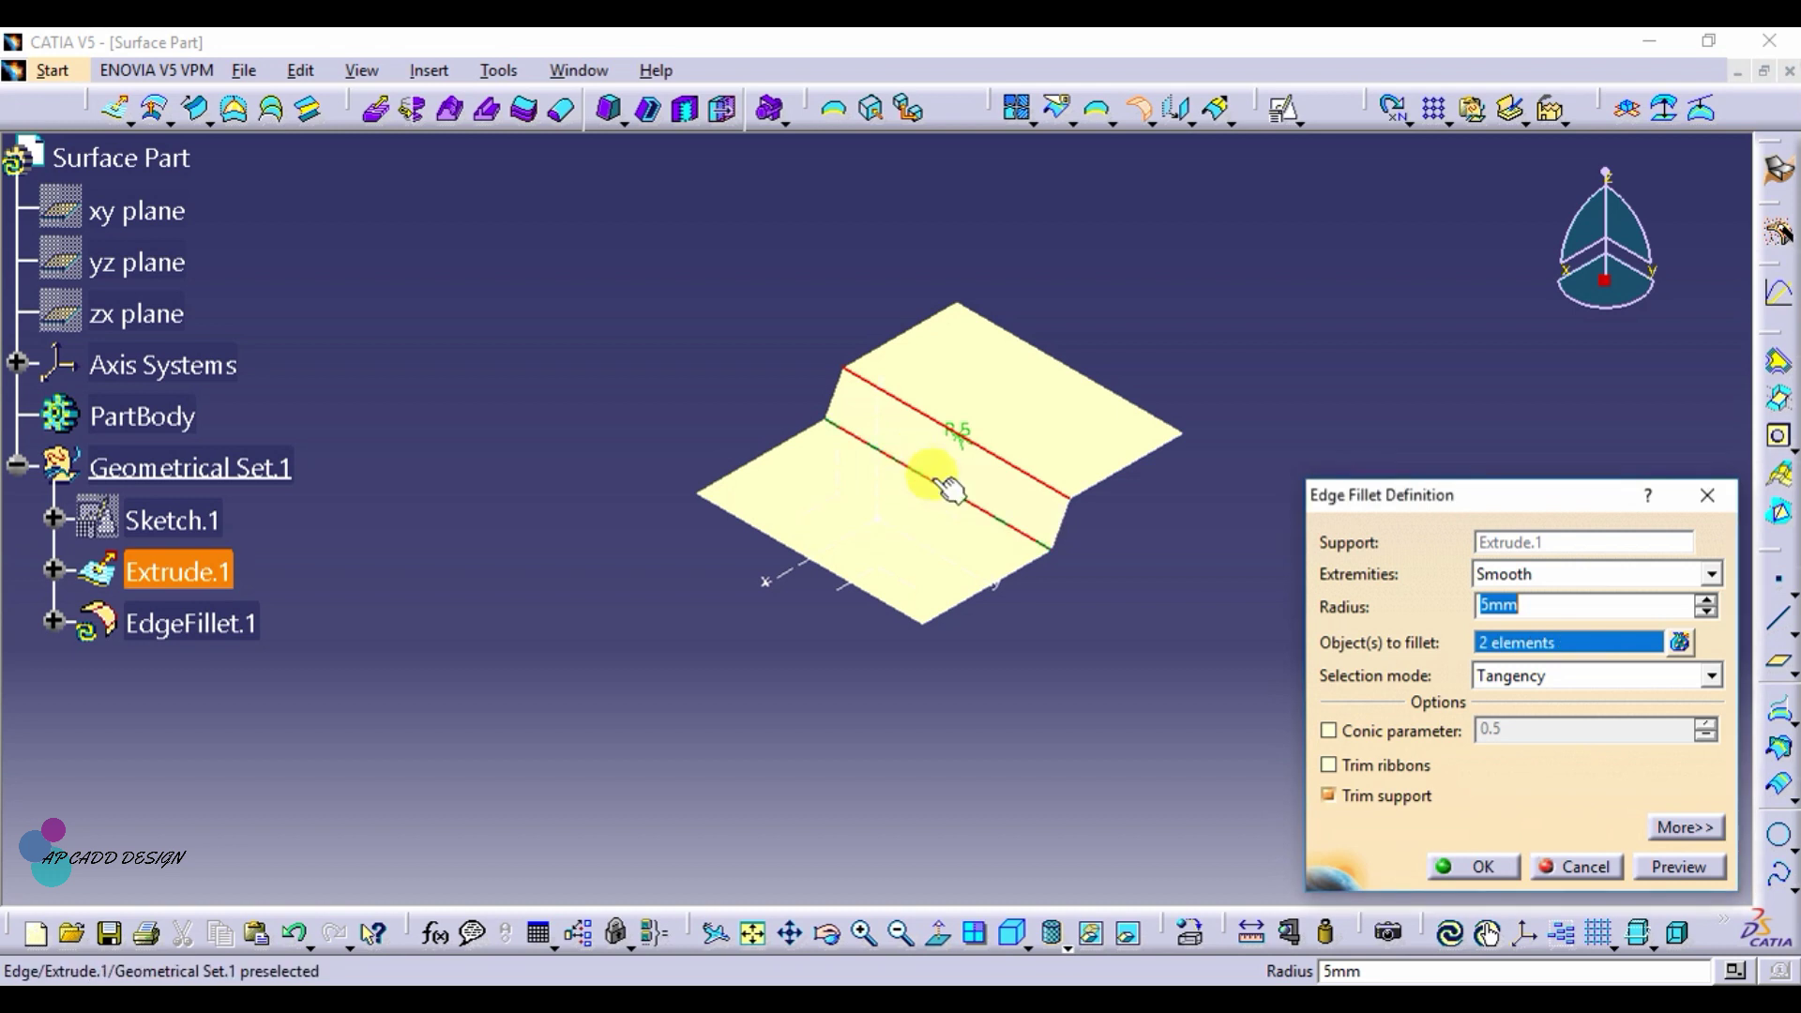
{"action": "type", "text": "15"}
{"action": "key", "text": "Return"}
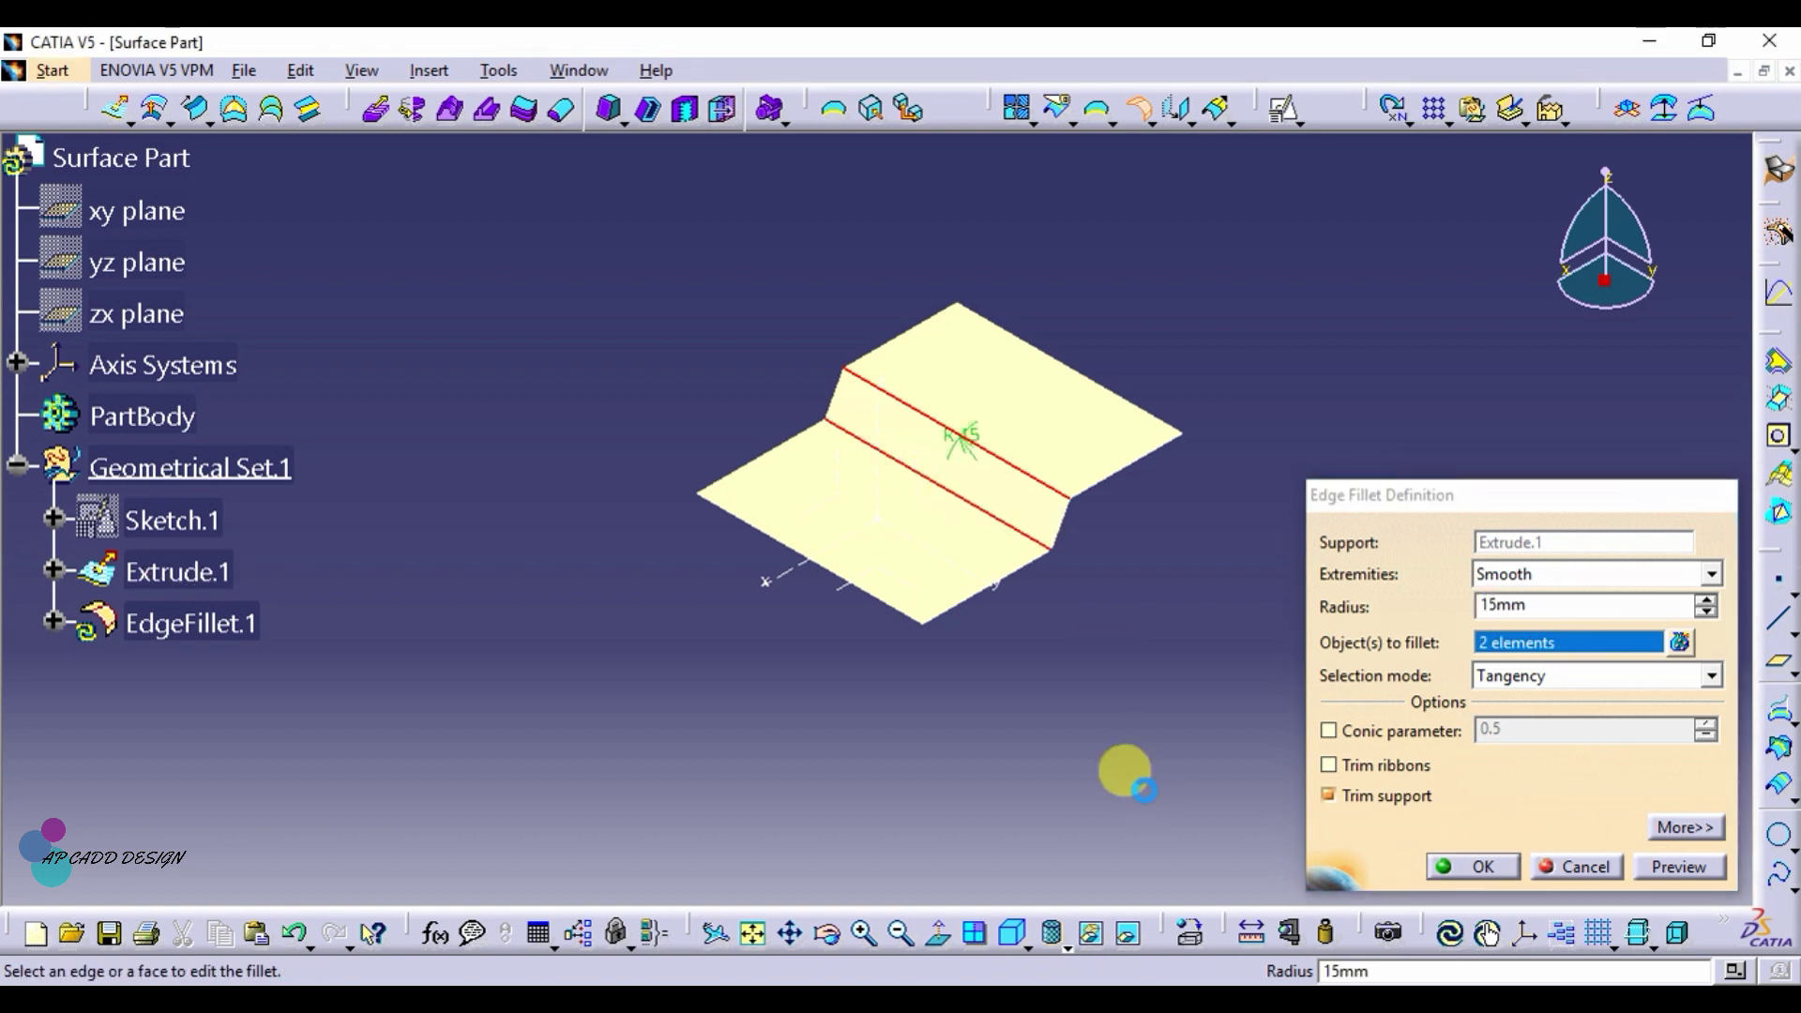
{"action": "key", "text": "Return"}
{"action": "left_click", "coordinate": [1293, 646]}
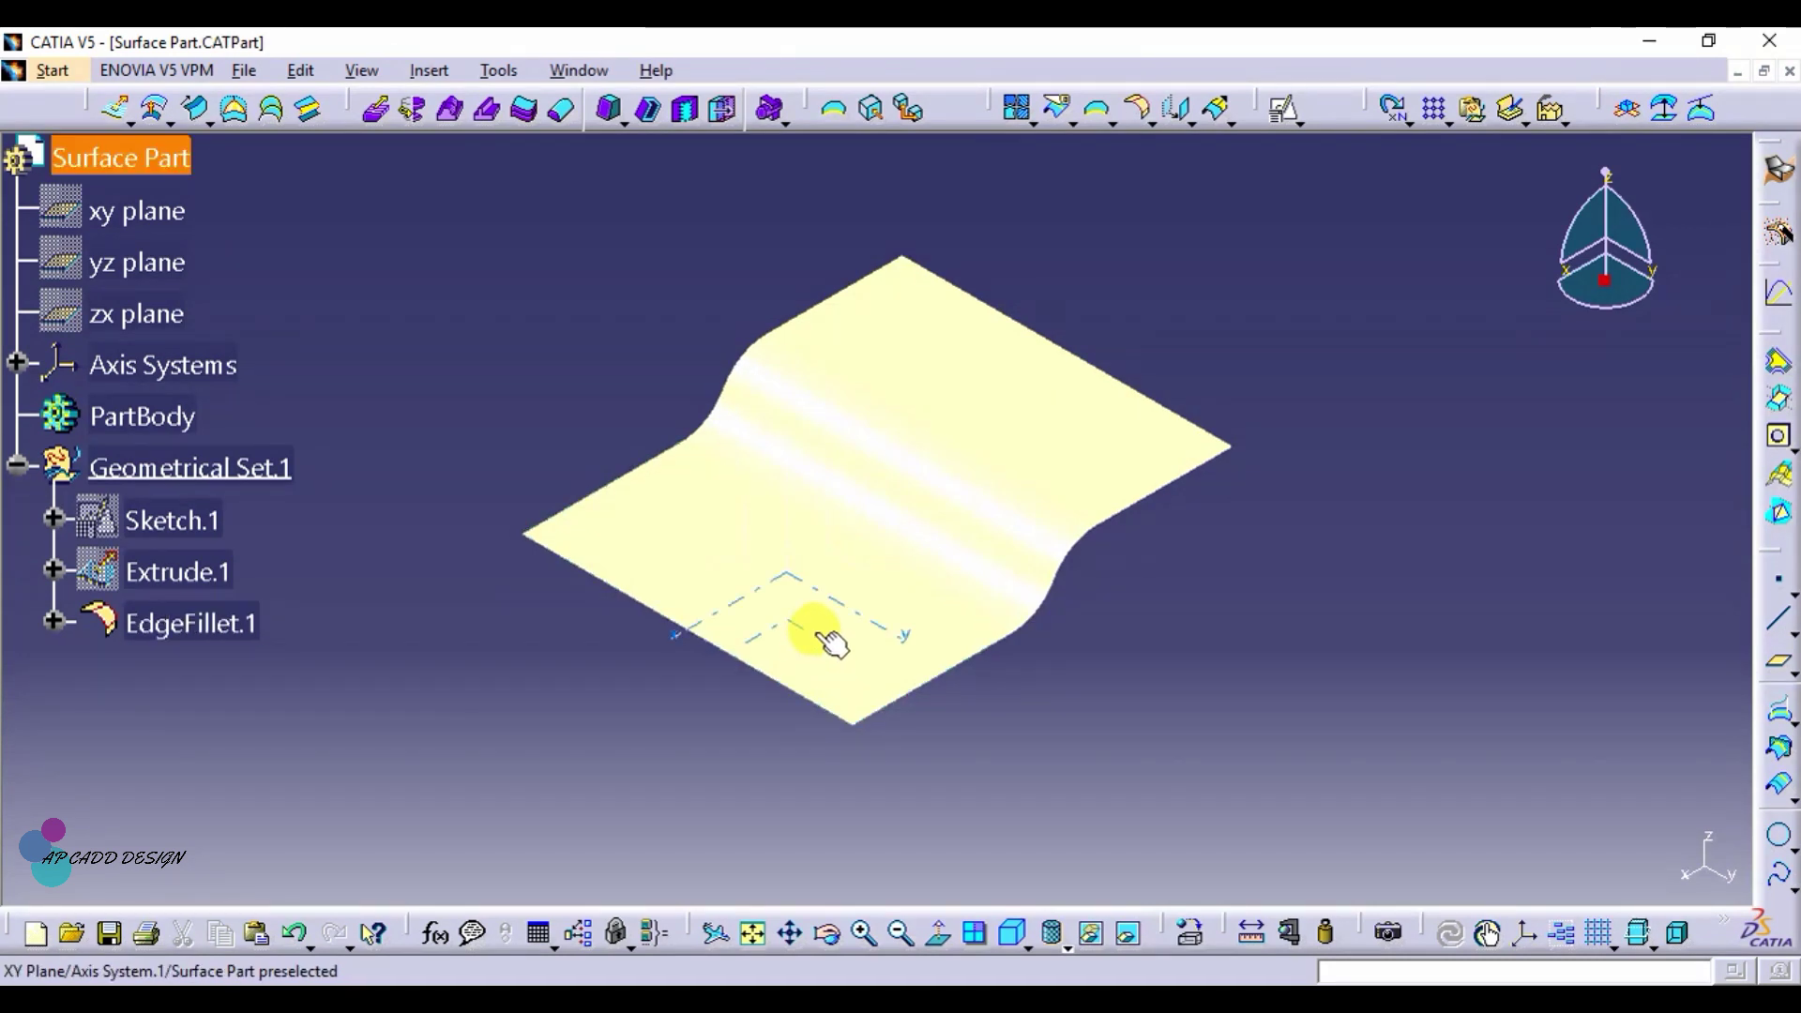
Step: Open a positioned sketch on the XY plane with the horizontal direction reversed
{"action": "left_click", "coordinate": [1285, 117]}
{"action": "left_click", "coordinate": [1476, 820]}
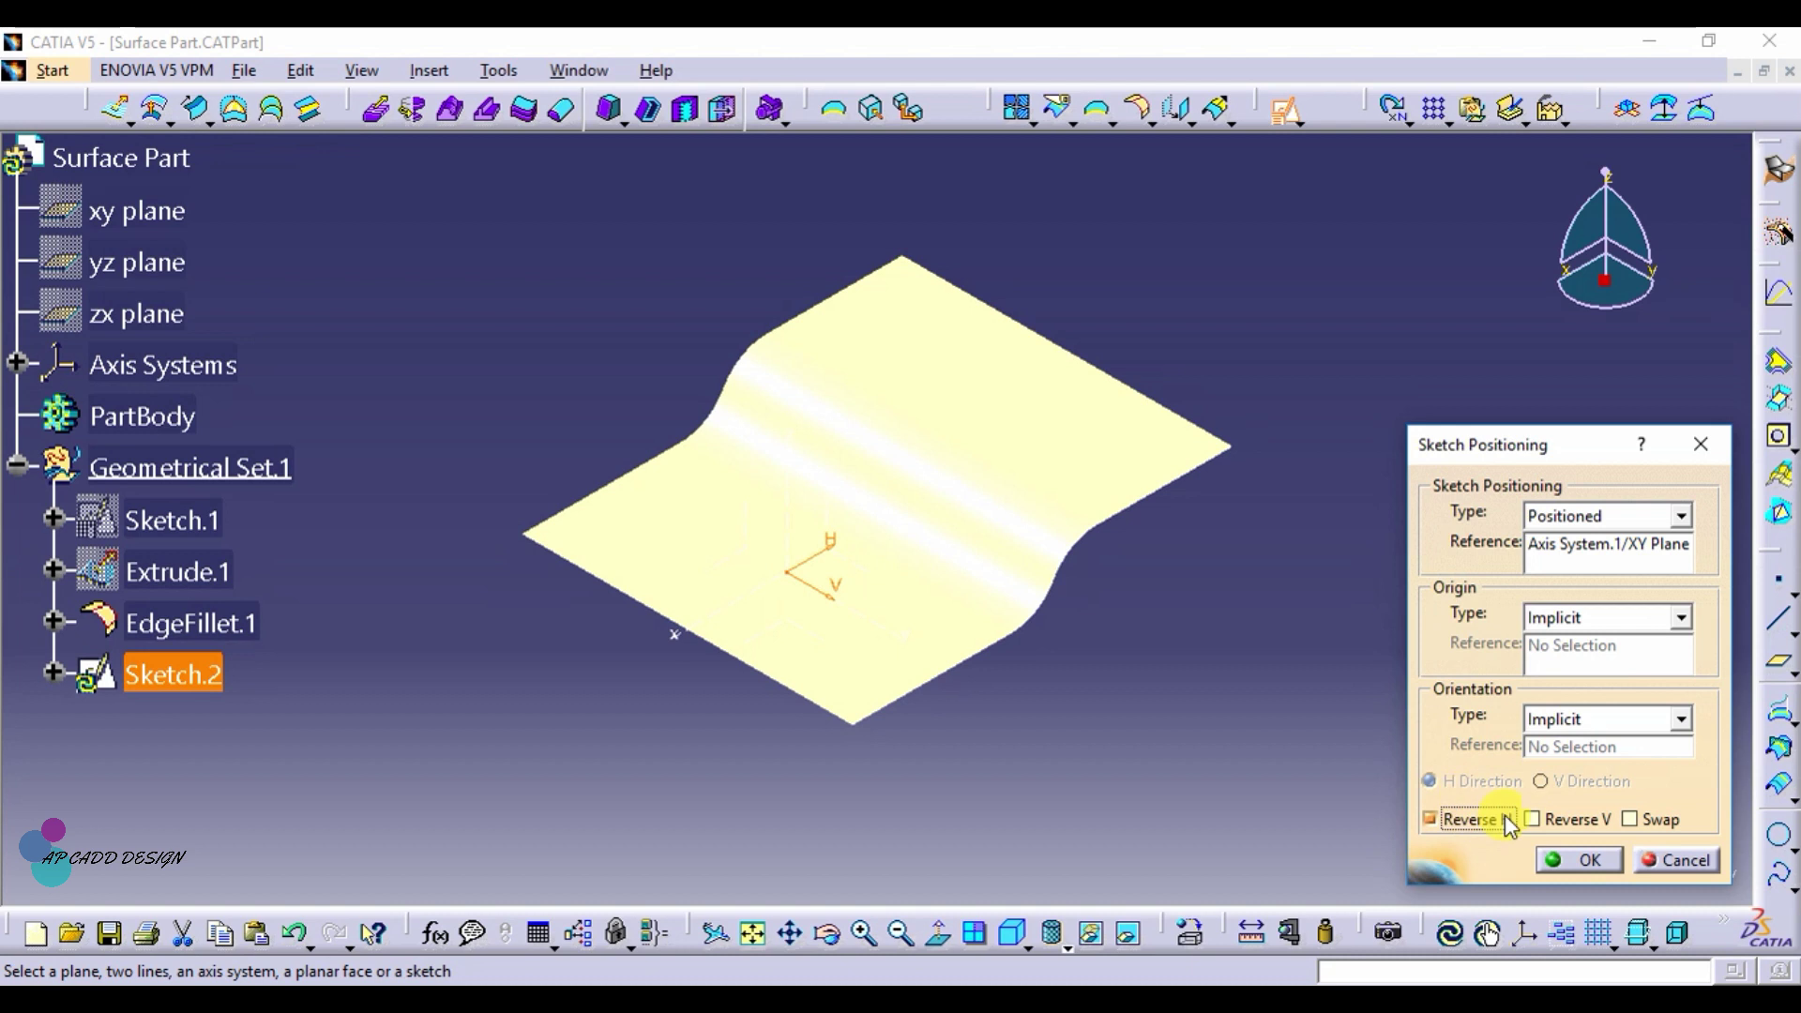
{"action": "left_click", "coordinate": [1653, 819]}
{"action": "left_click", "coordinate": [1586, 859]}
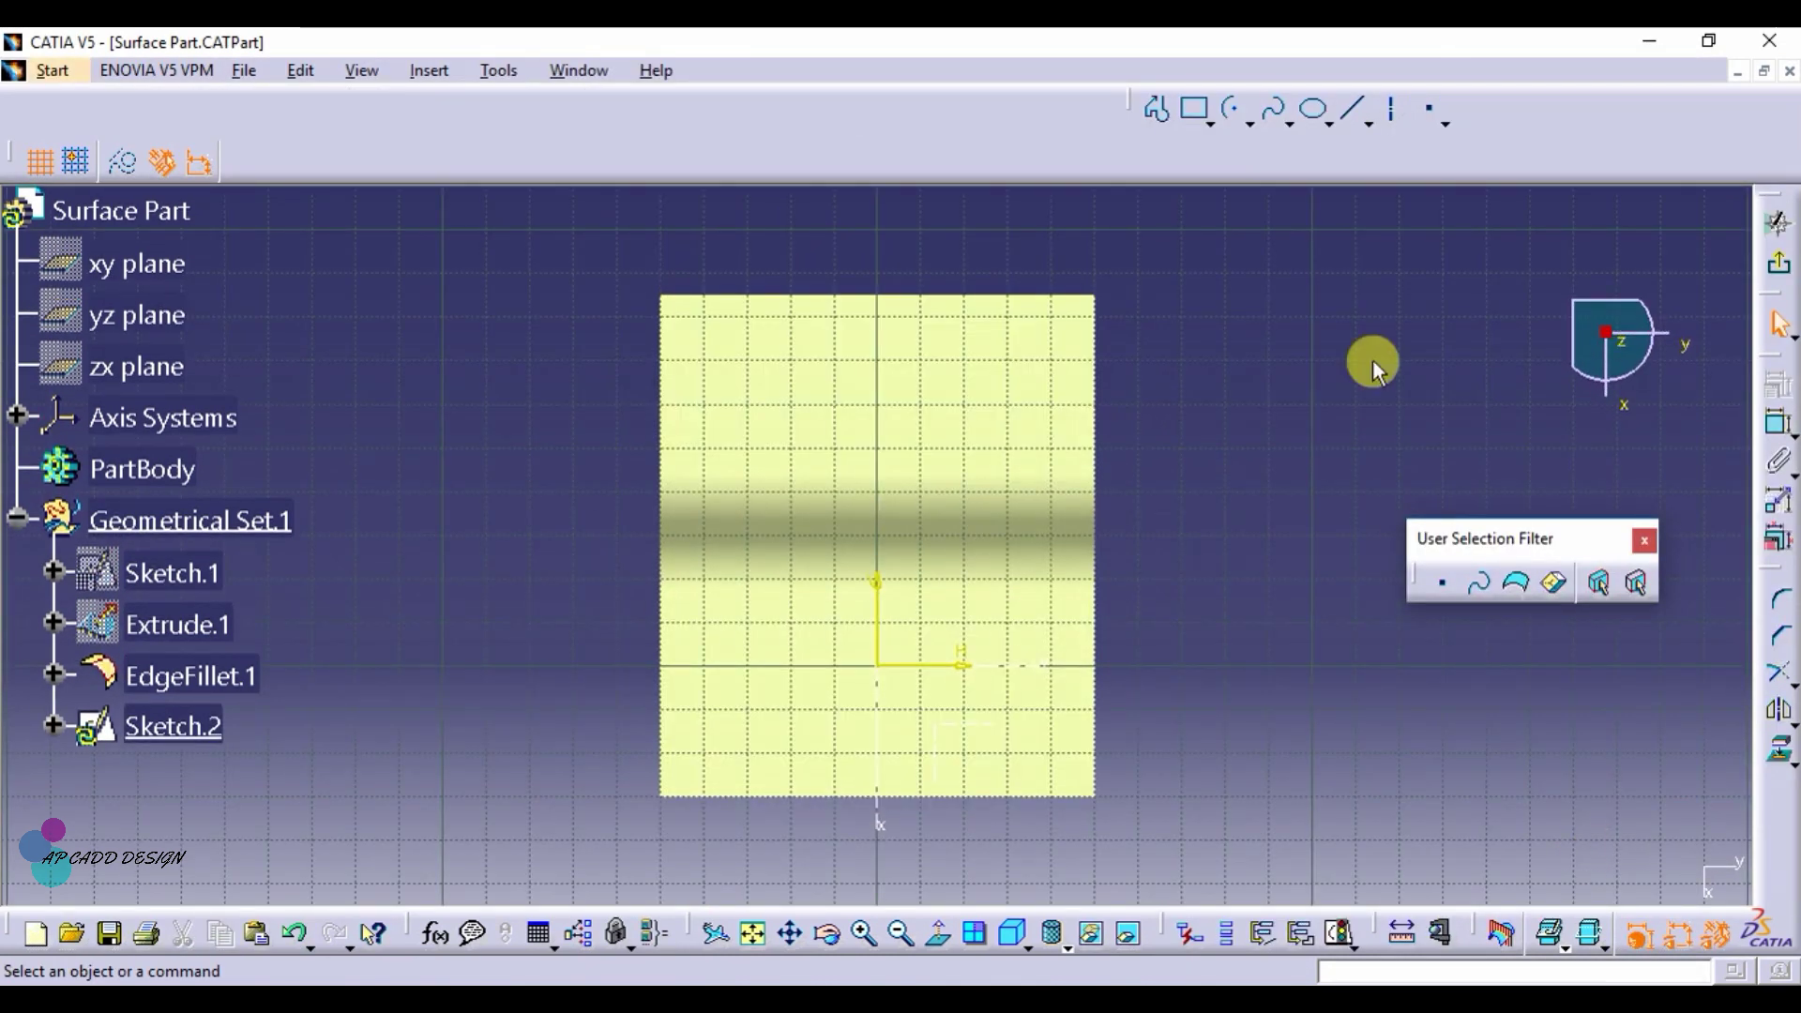
Step: Draw an arc and make its upper endpoint coincident with the H axis
{"action": "left_click", "coordinate": [1238, 119]}
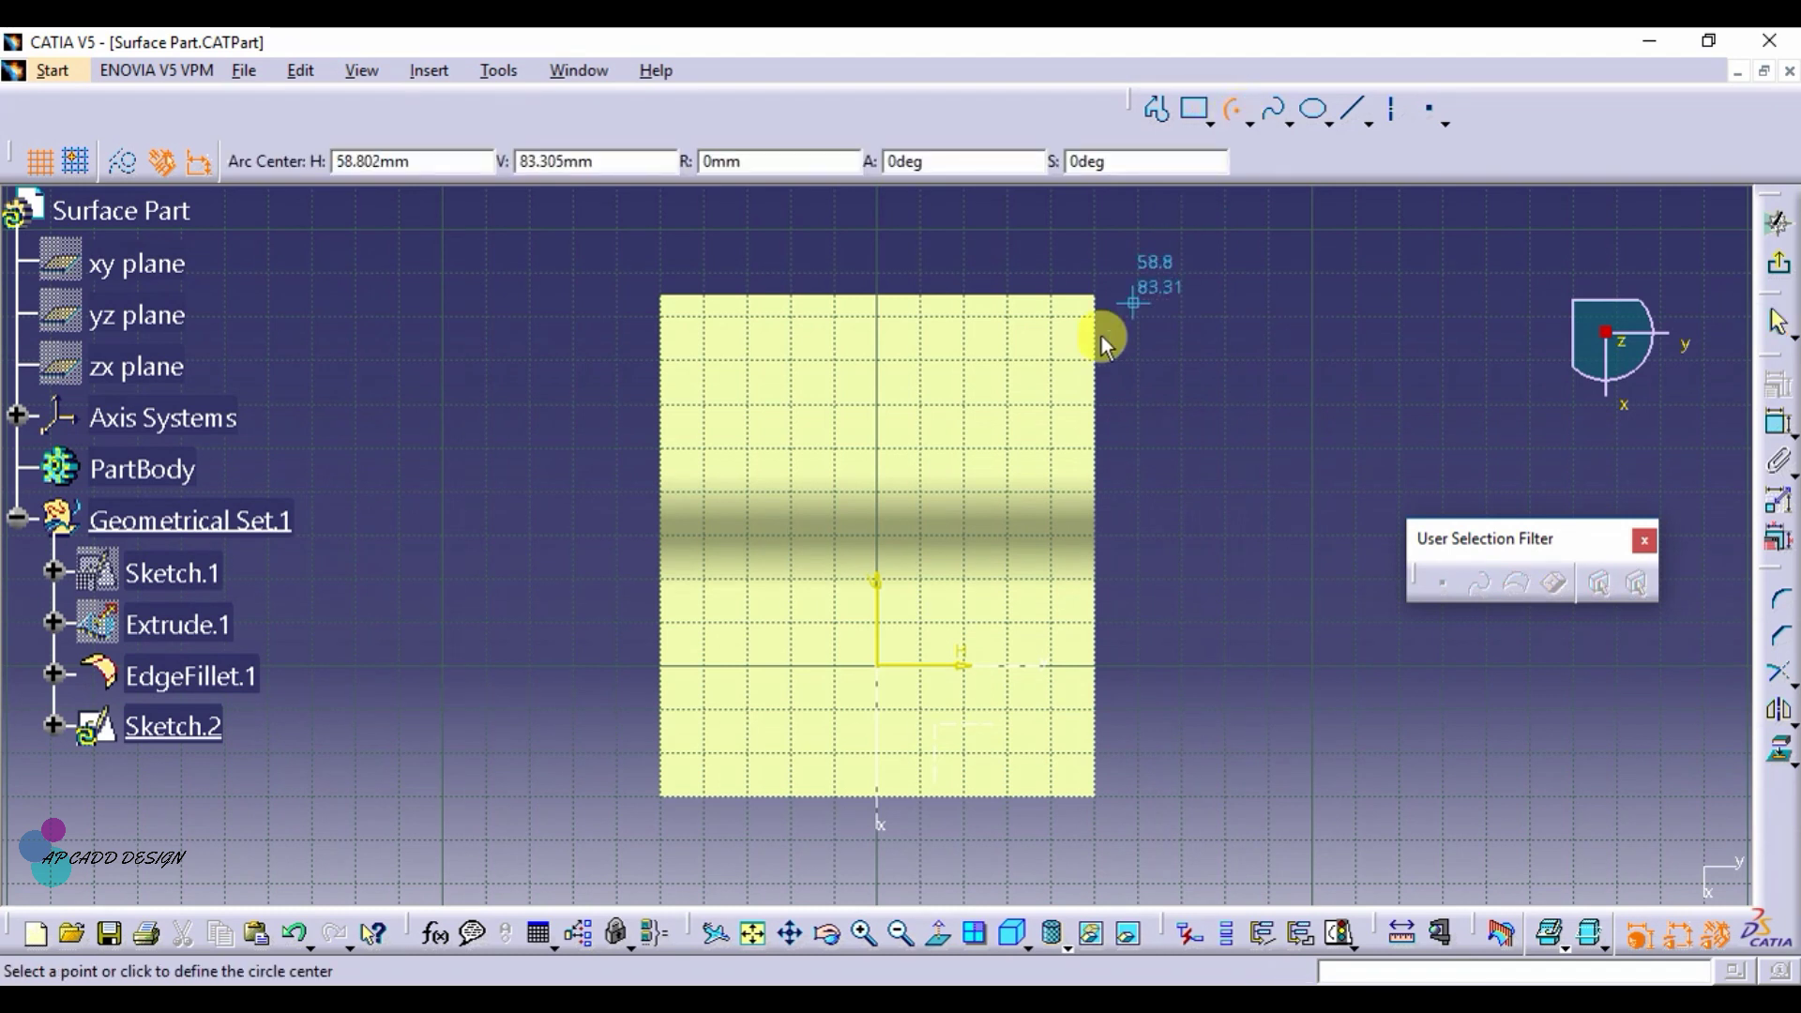
{"action": "left_click", "coordinate": [890, 637]}
{"action": "left_click", "coordinate": [752, 622]}
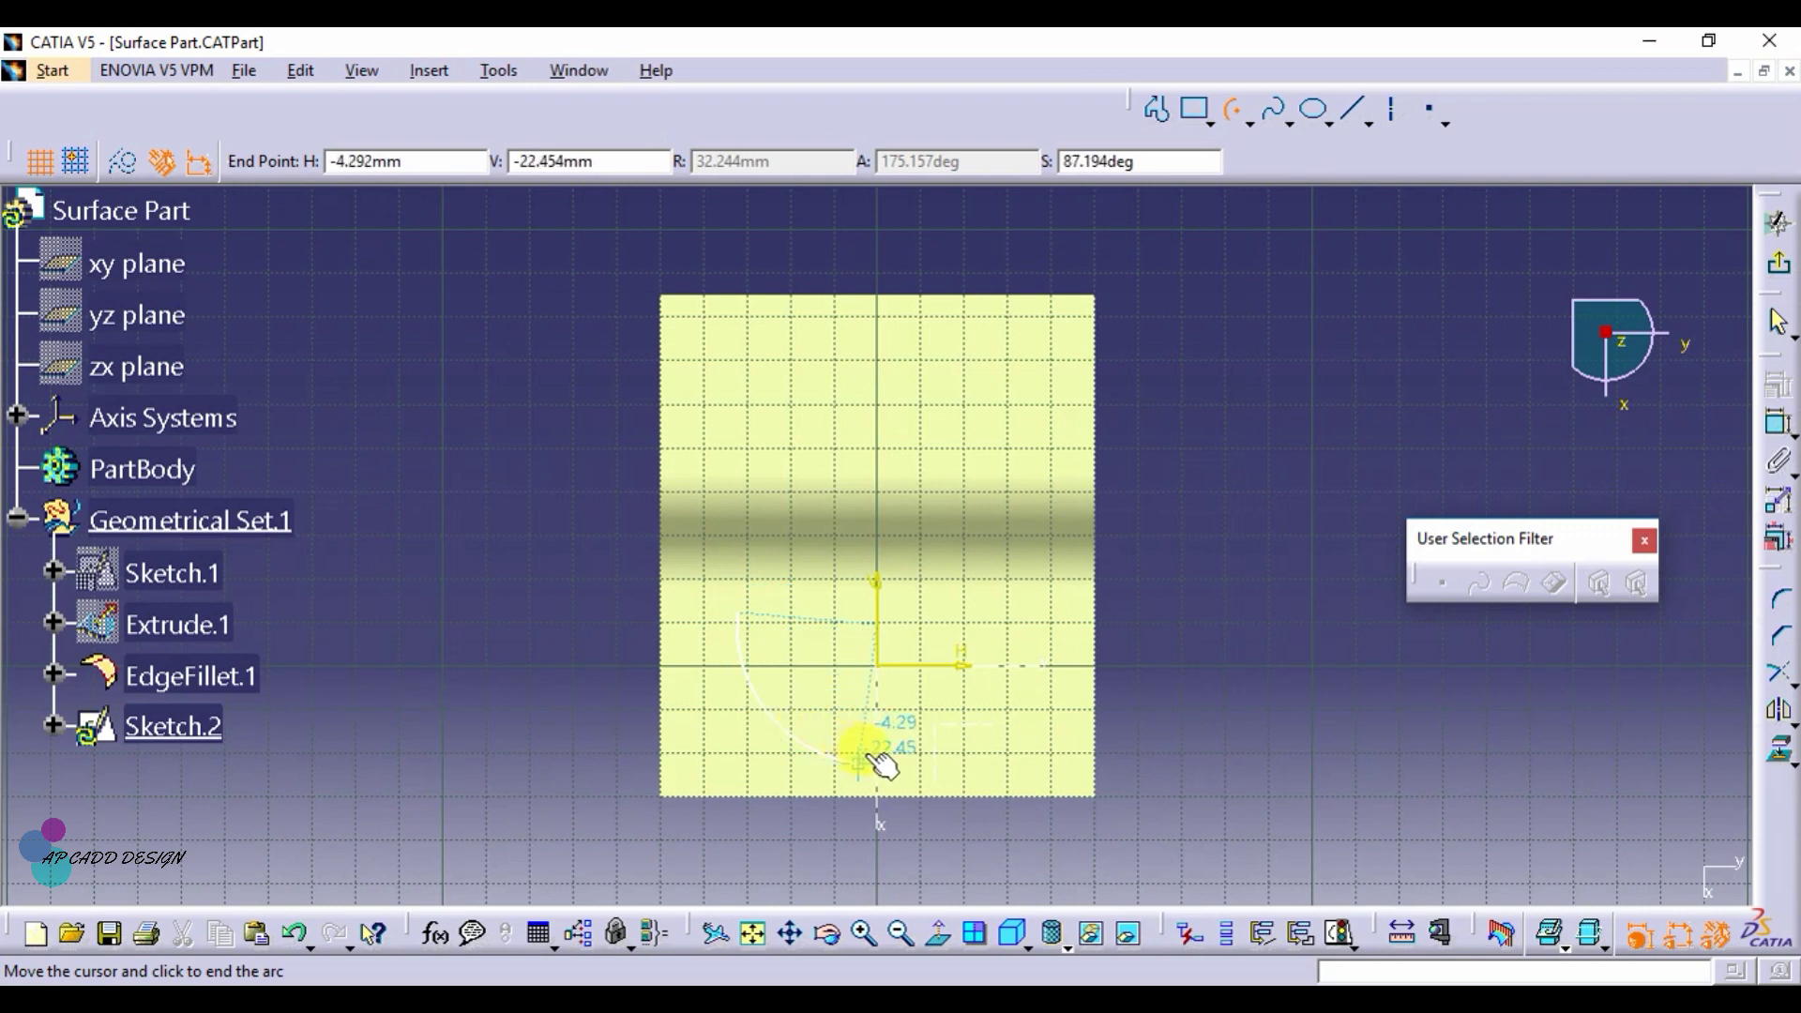
{"action": "left_click", "coordinate": [883, 764]}
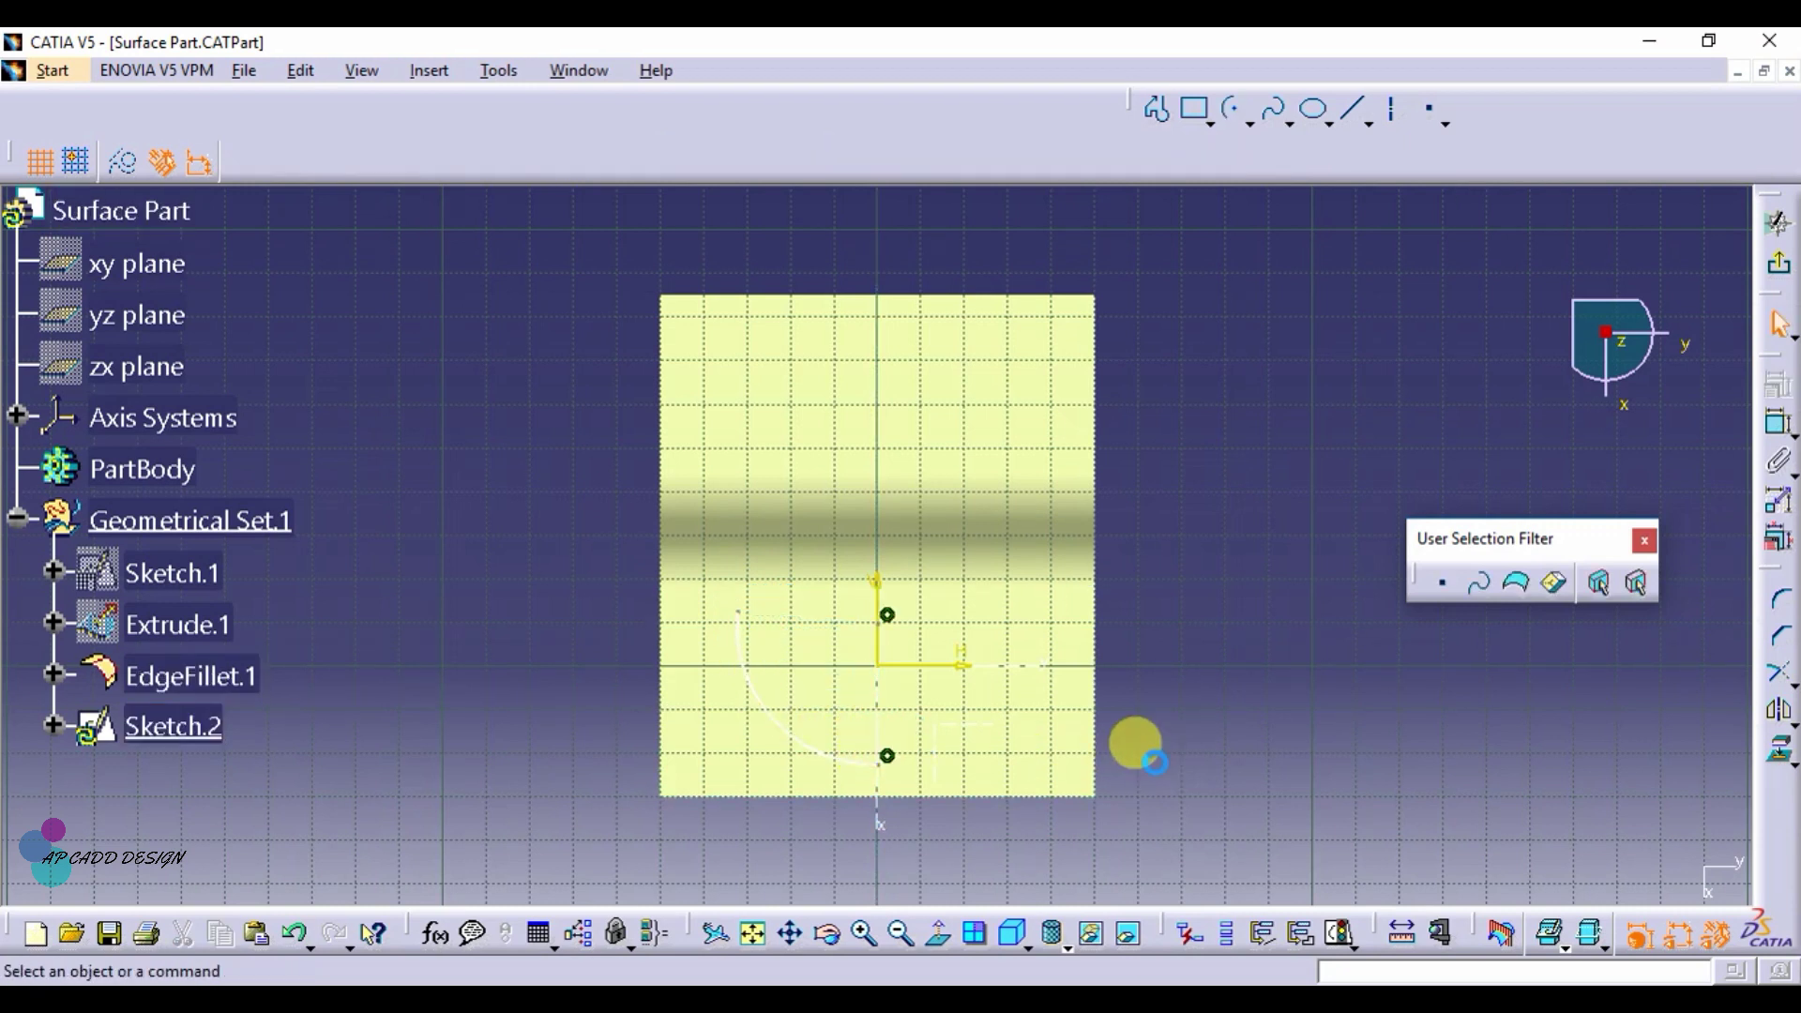
{"action": "left_click", "coordinate": [1778, 427]}
{"action": "left_click", "coordinate": [741, 614]}
{"action": "left_click", "coordinate": [957, 675]}
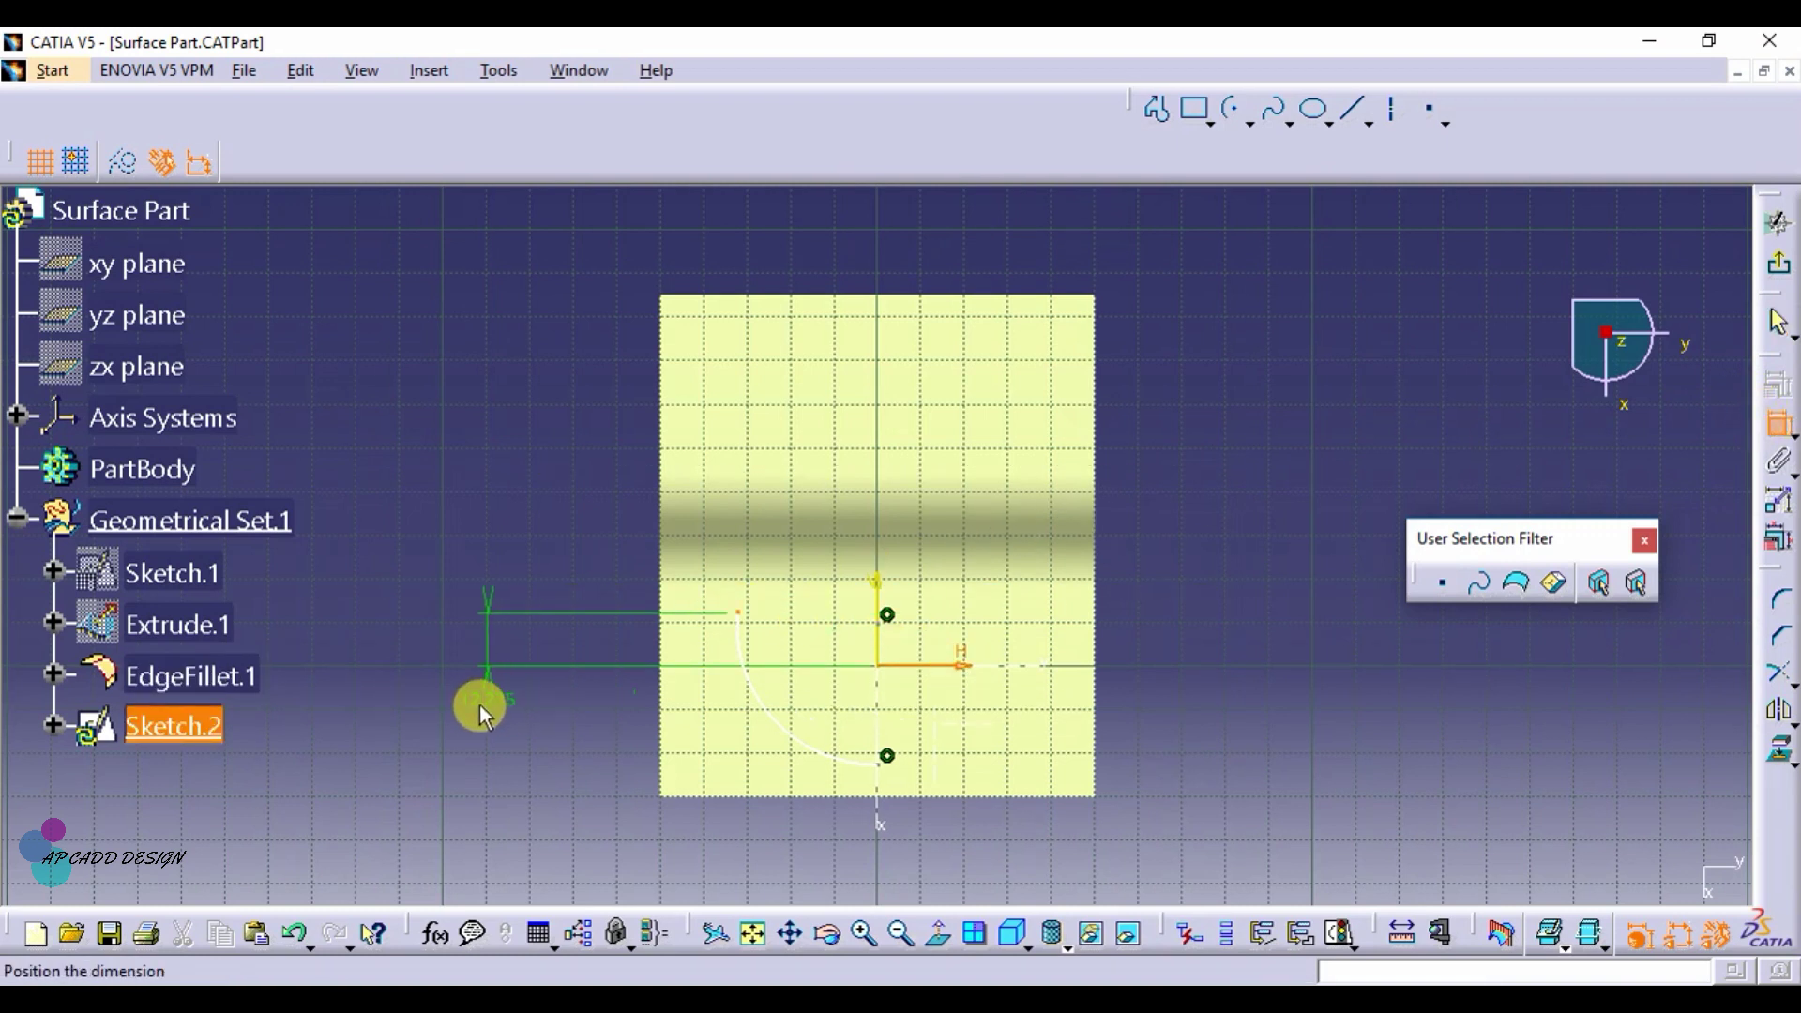
{"action": "right_click", "coordinate": [478, 706]}
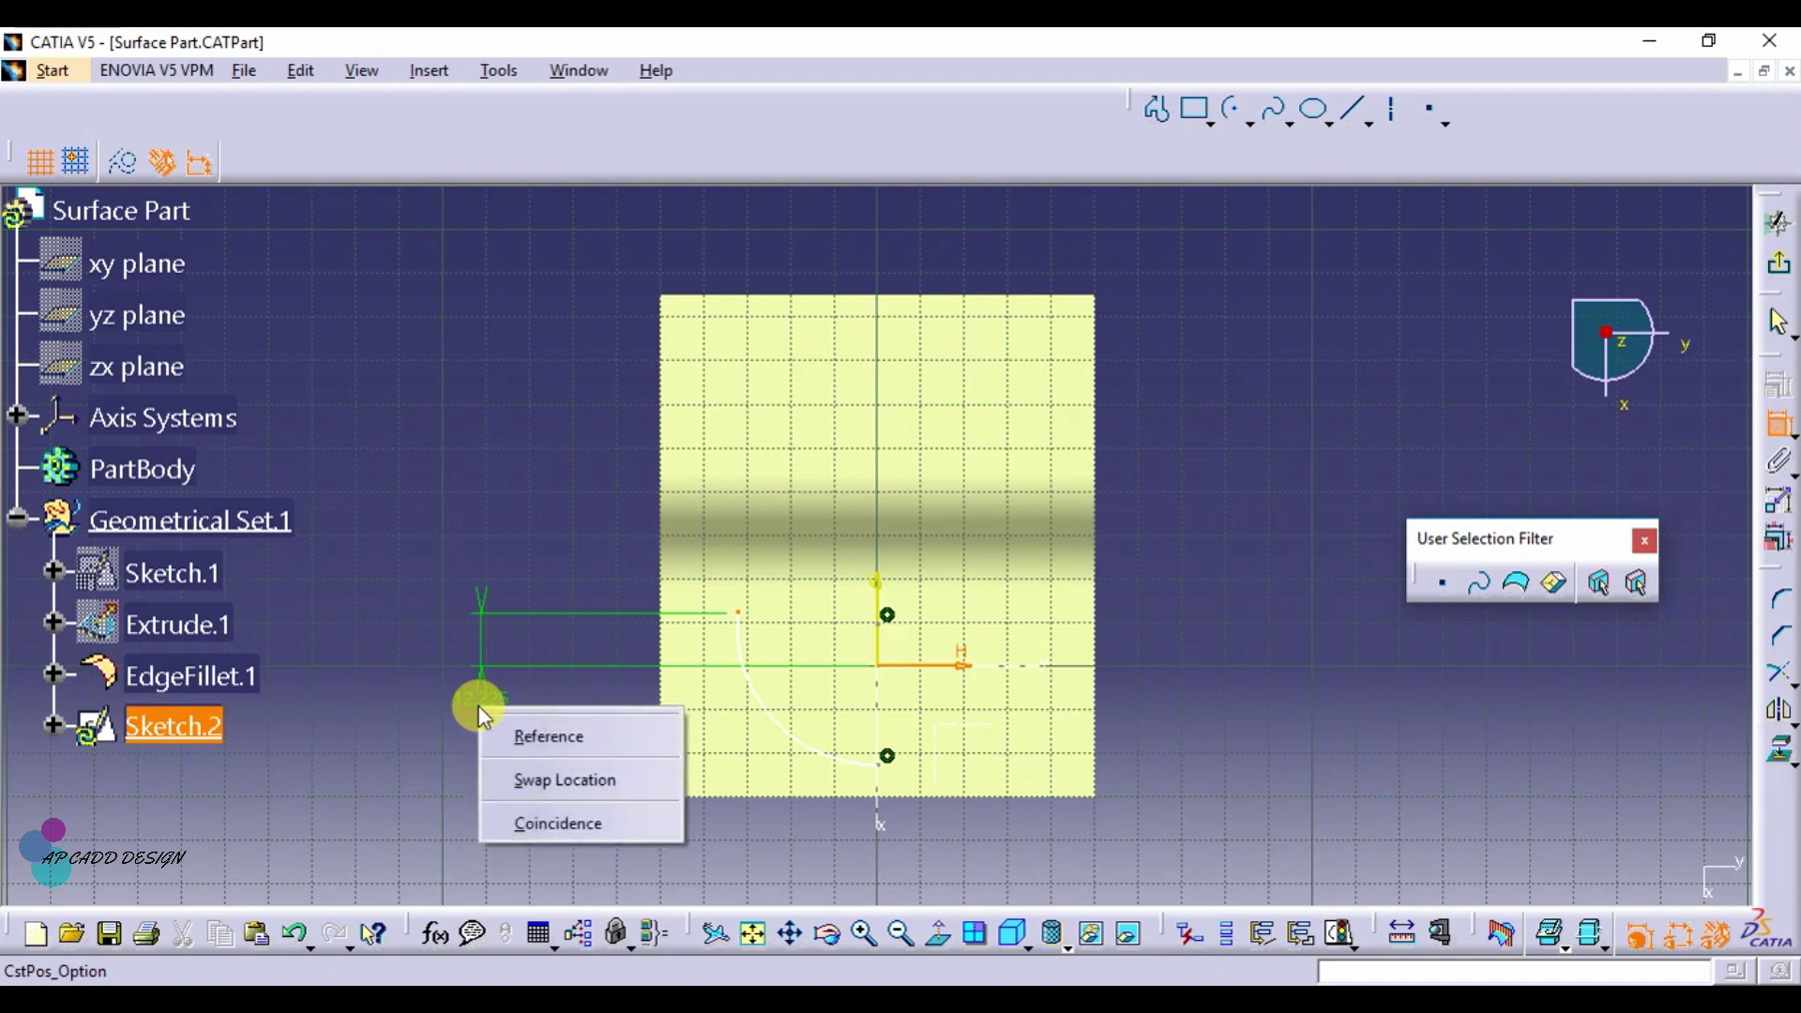
{"action": "left_click", "coordinate": [544, 820]}
Step: Put the arc's lower endpoint on the surface's bottom edge and set its radius to 32.5 mm
{"action": "left_click", "coordinate": [1781, 430]}
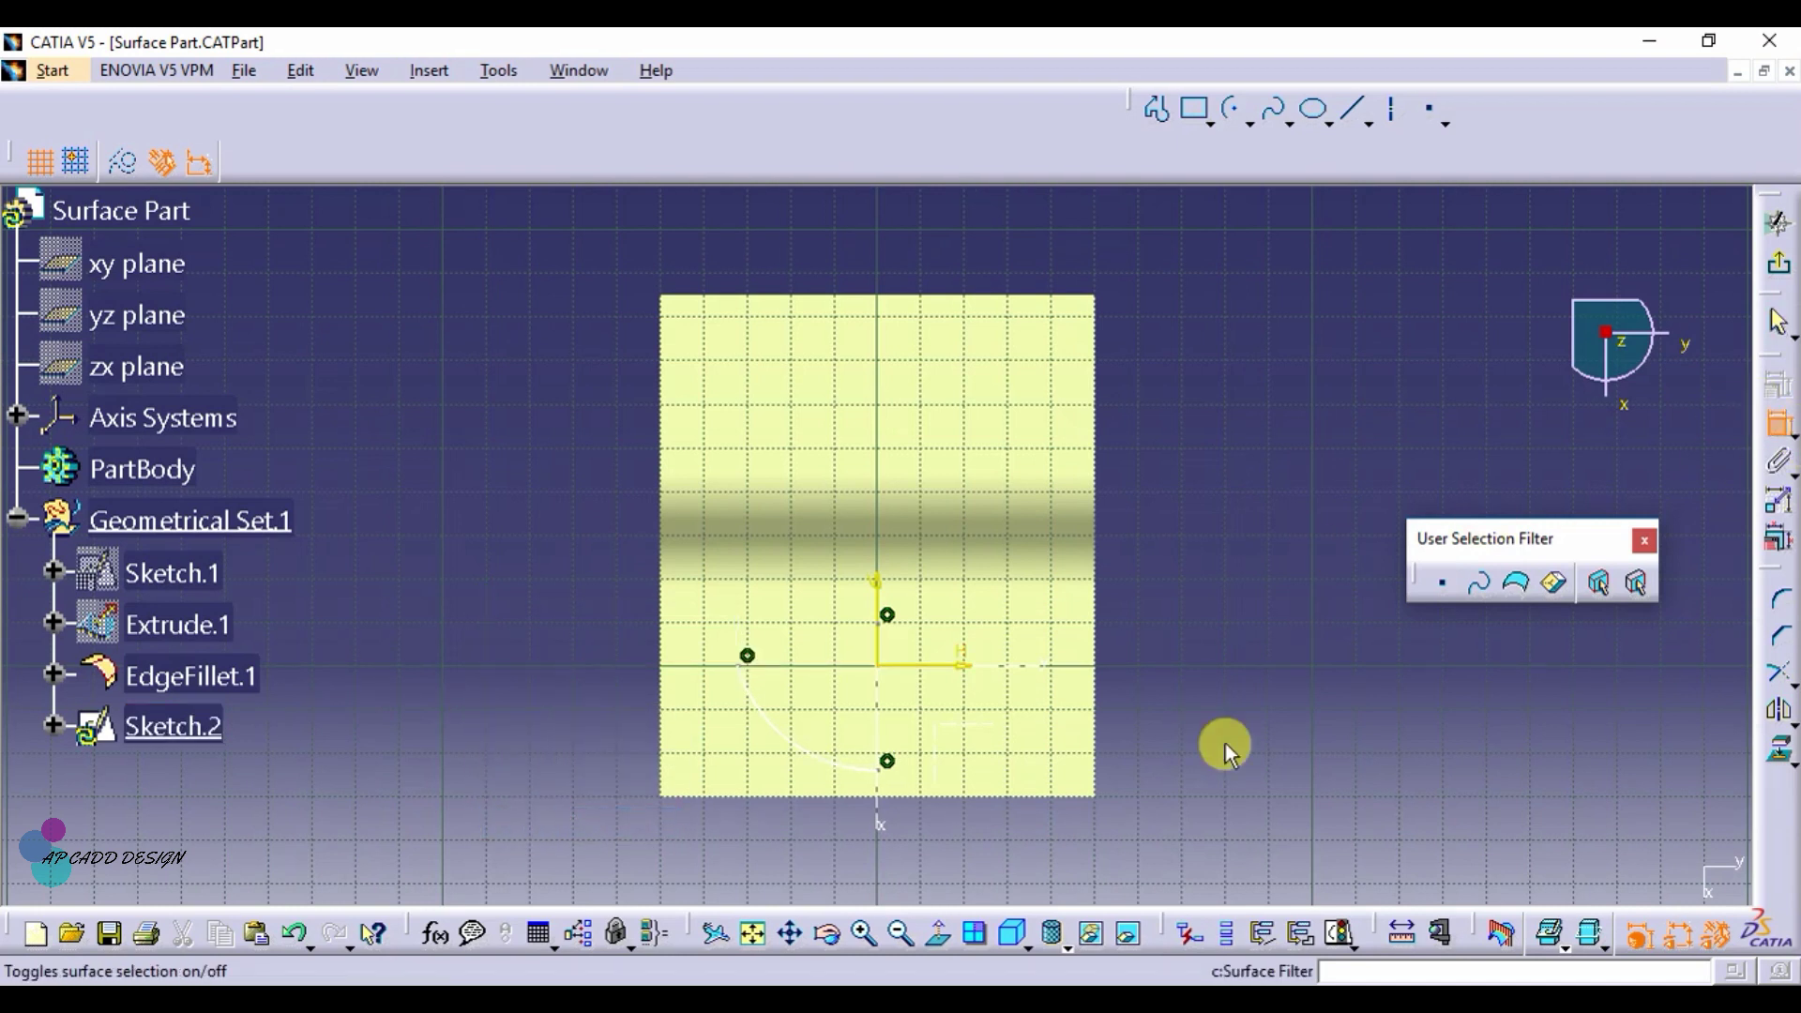
{"action": "left_click", "coordinate": [885, 764]}
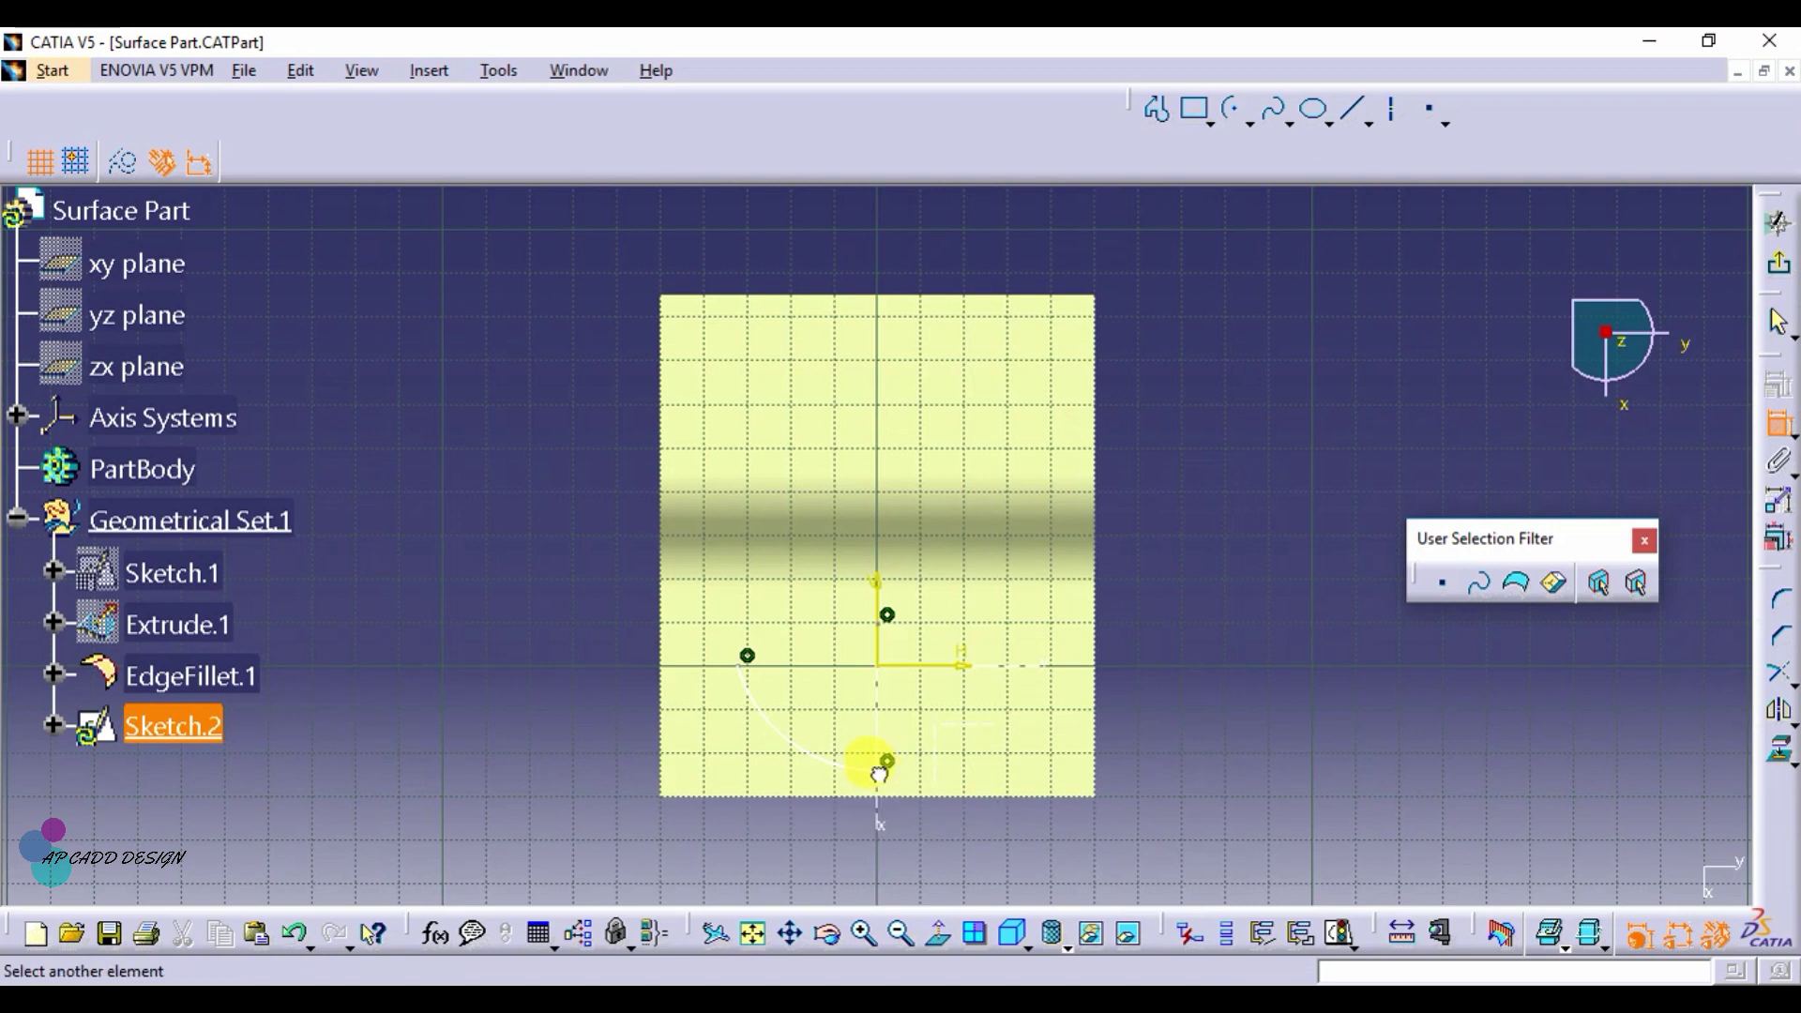
{"action": "left_click", "coordinate": [902, 794]}
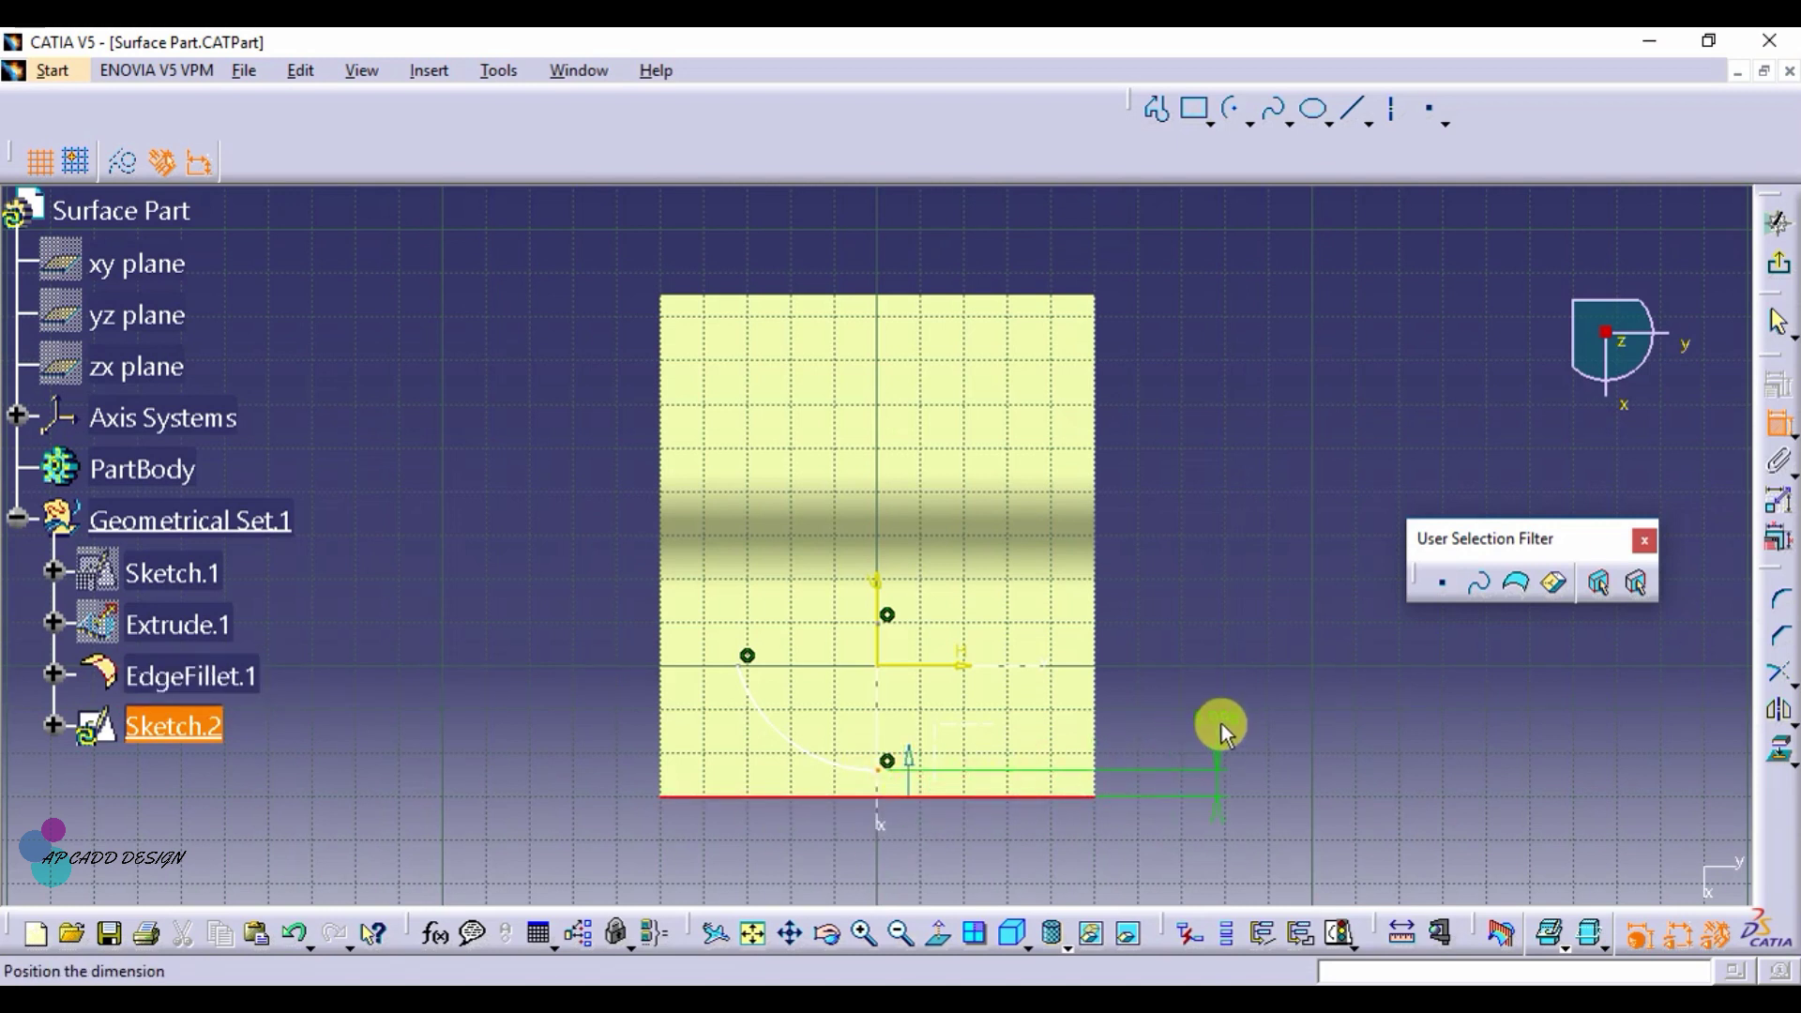
{"action": "right_click", "coordinate": [1221, 725]}
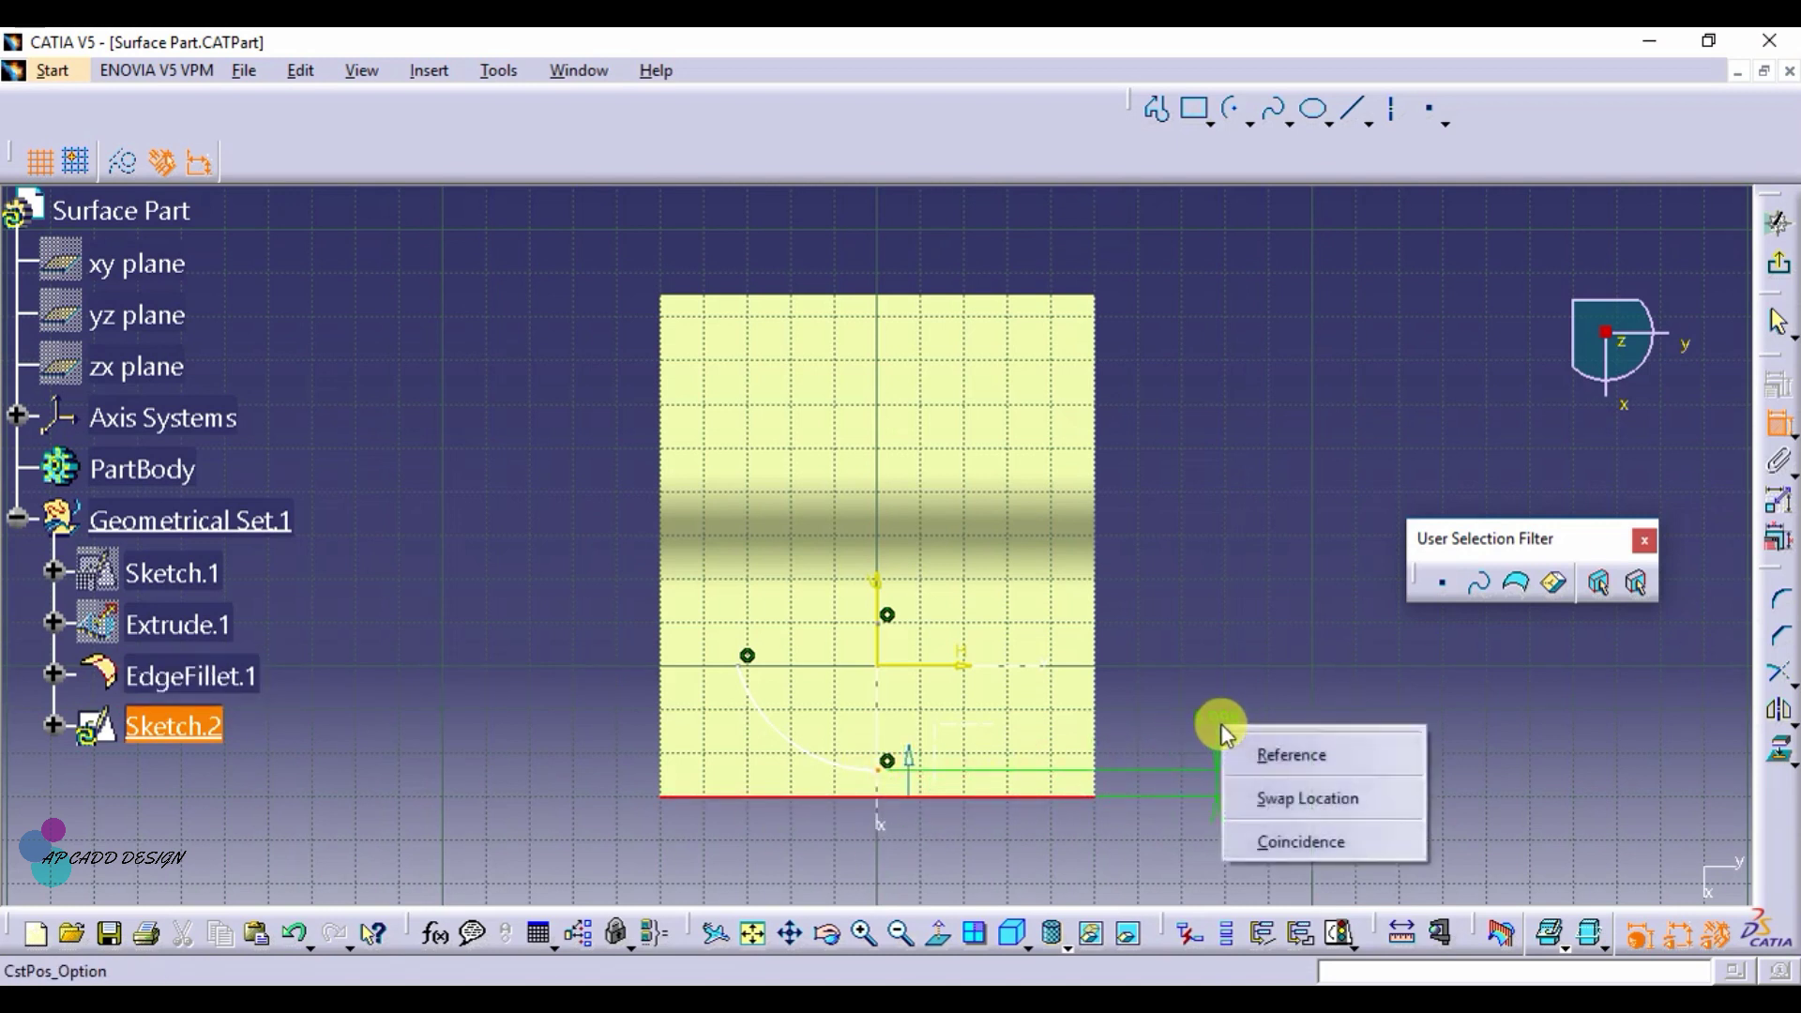
{"action": "left_click", "coordinate": [1271, 843]}
{"action": "left_click", "coordinate": [1787, 432]}
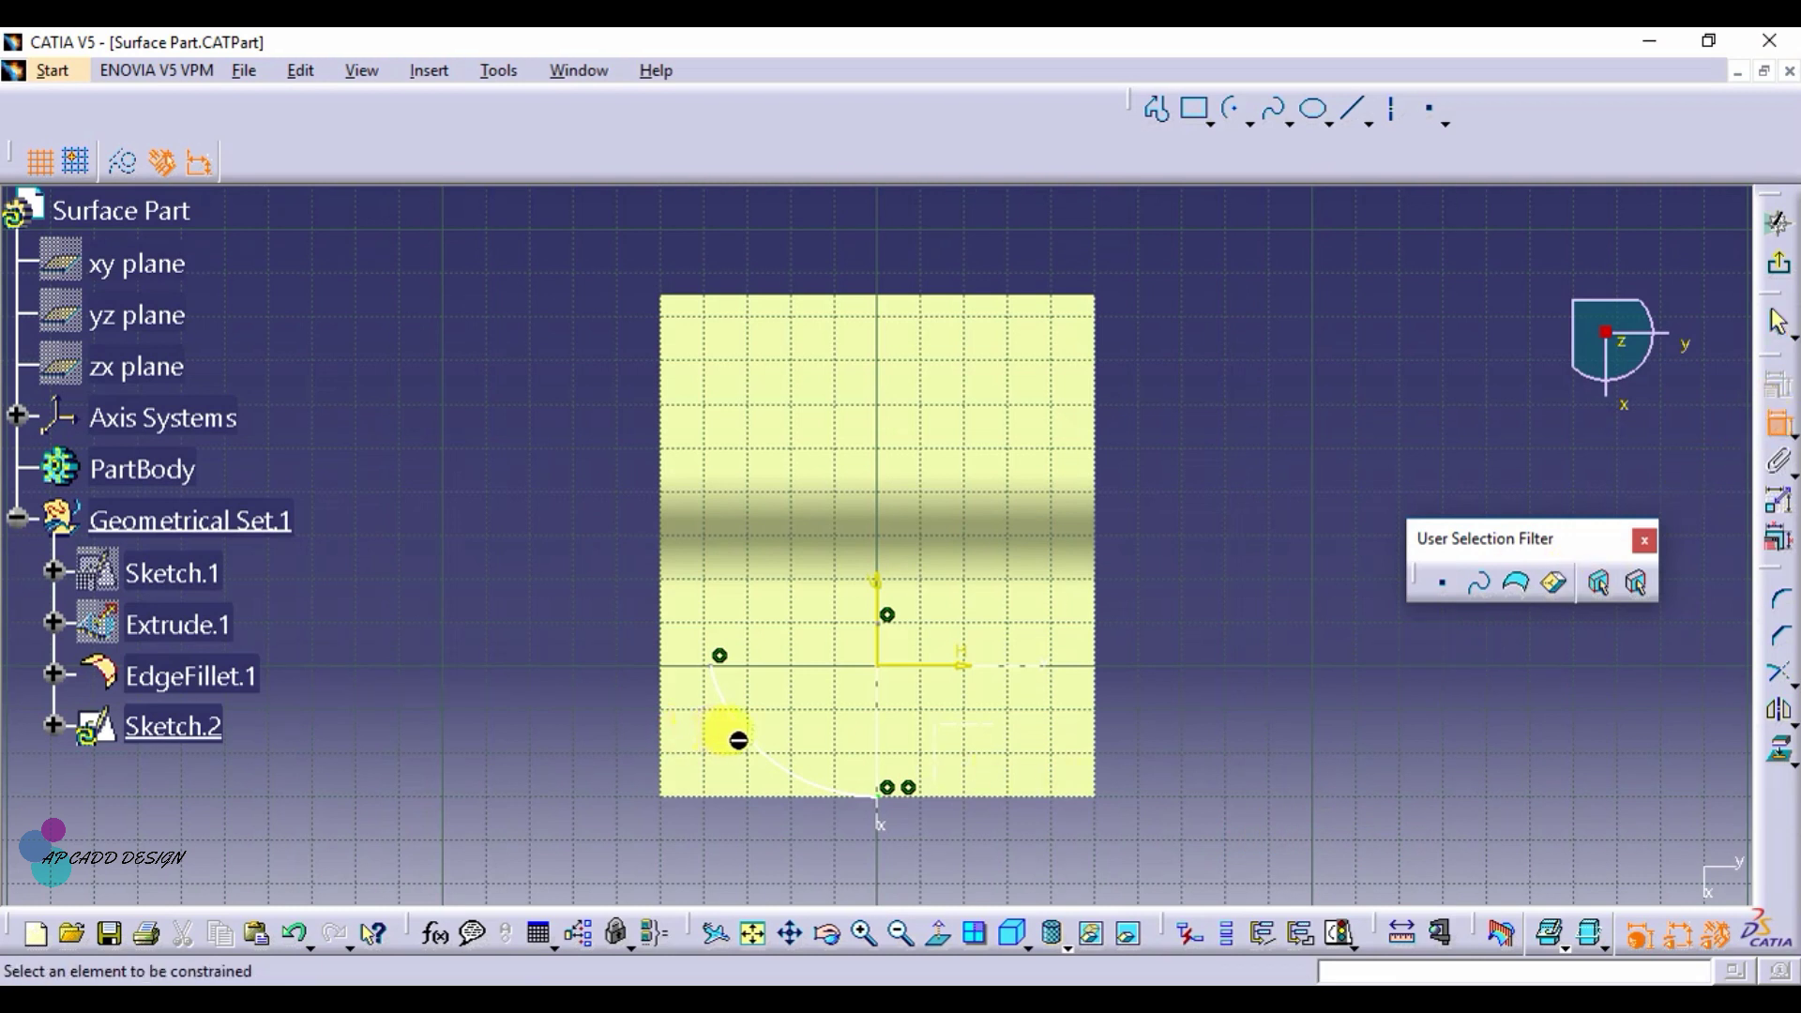
{"action": "left_click", "coordinate": [764, 756]}
{"action": "left_click", "coordinate": [628, 818]}
{"action": "double_click", "coordinate": [627, 810]}
{"action": "type", "text": "6"}
{"action": "key", "text": "Return"}
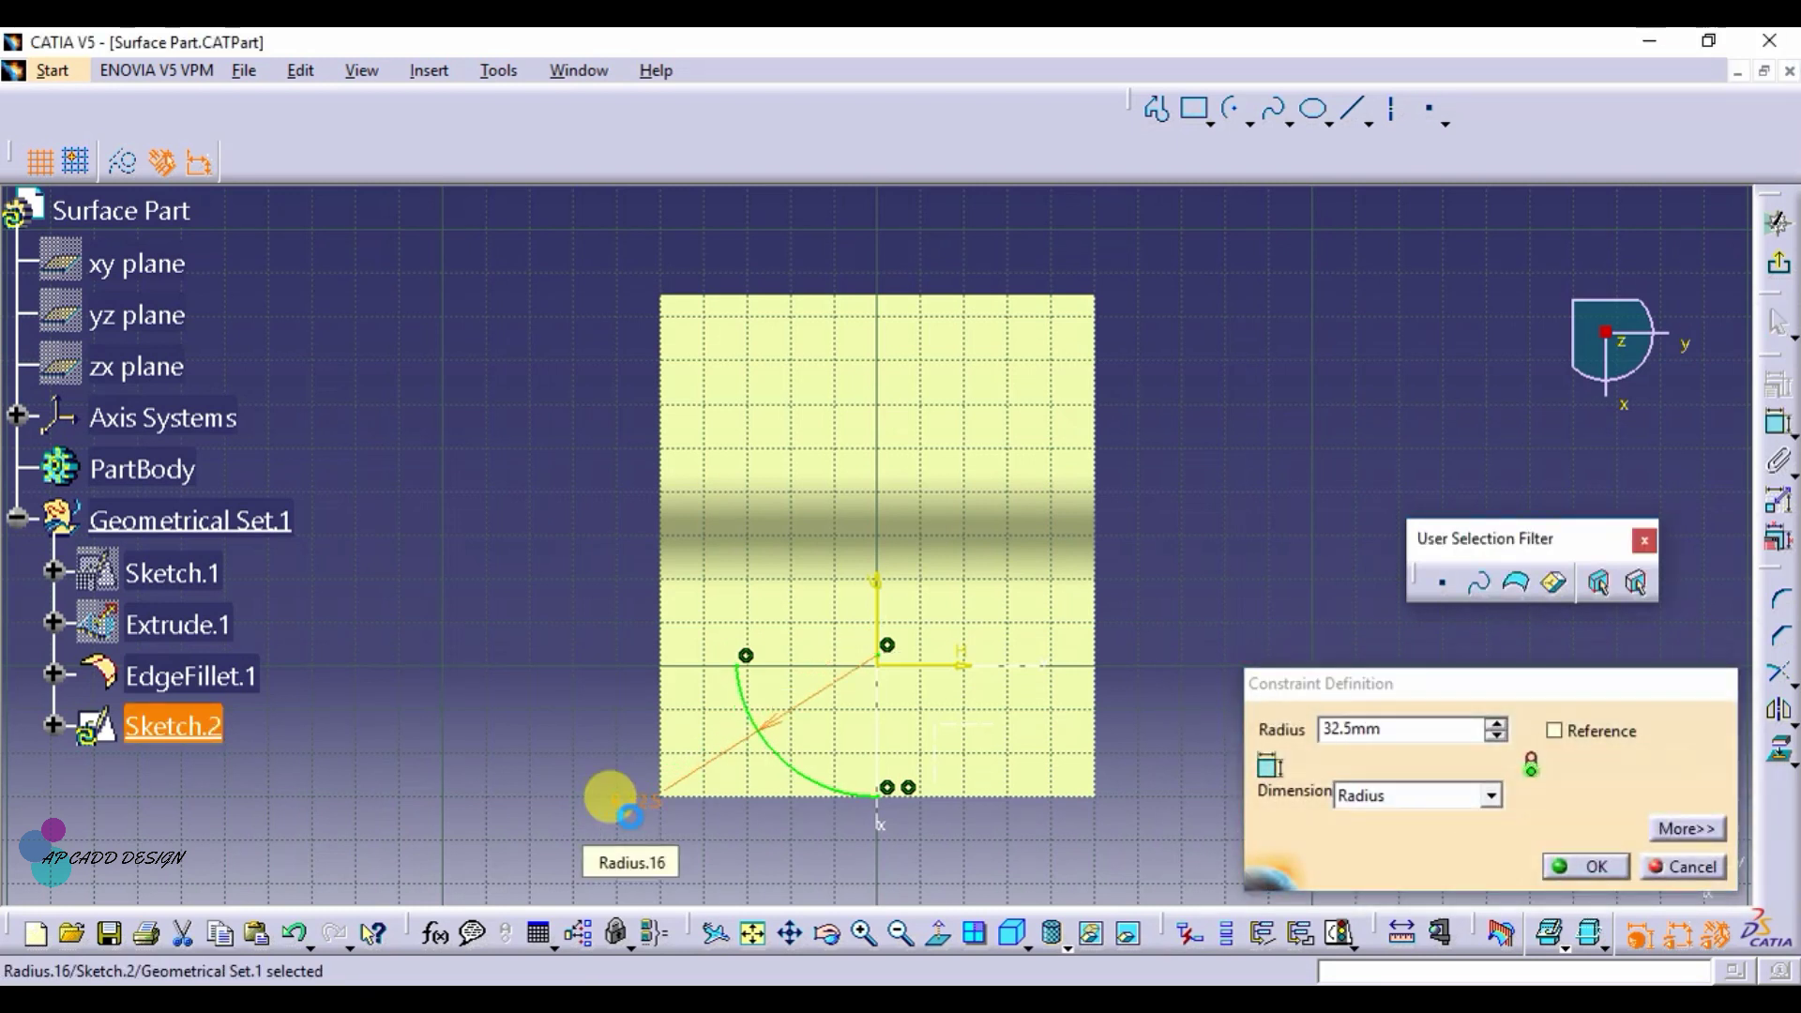
{"action": "key", "text": "Return"}
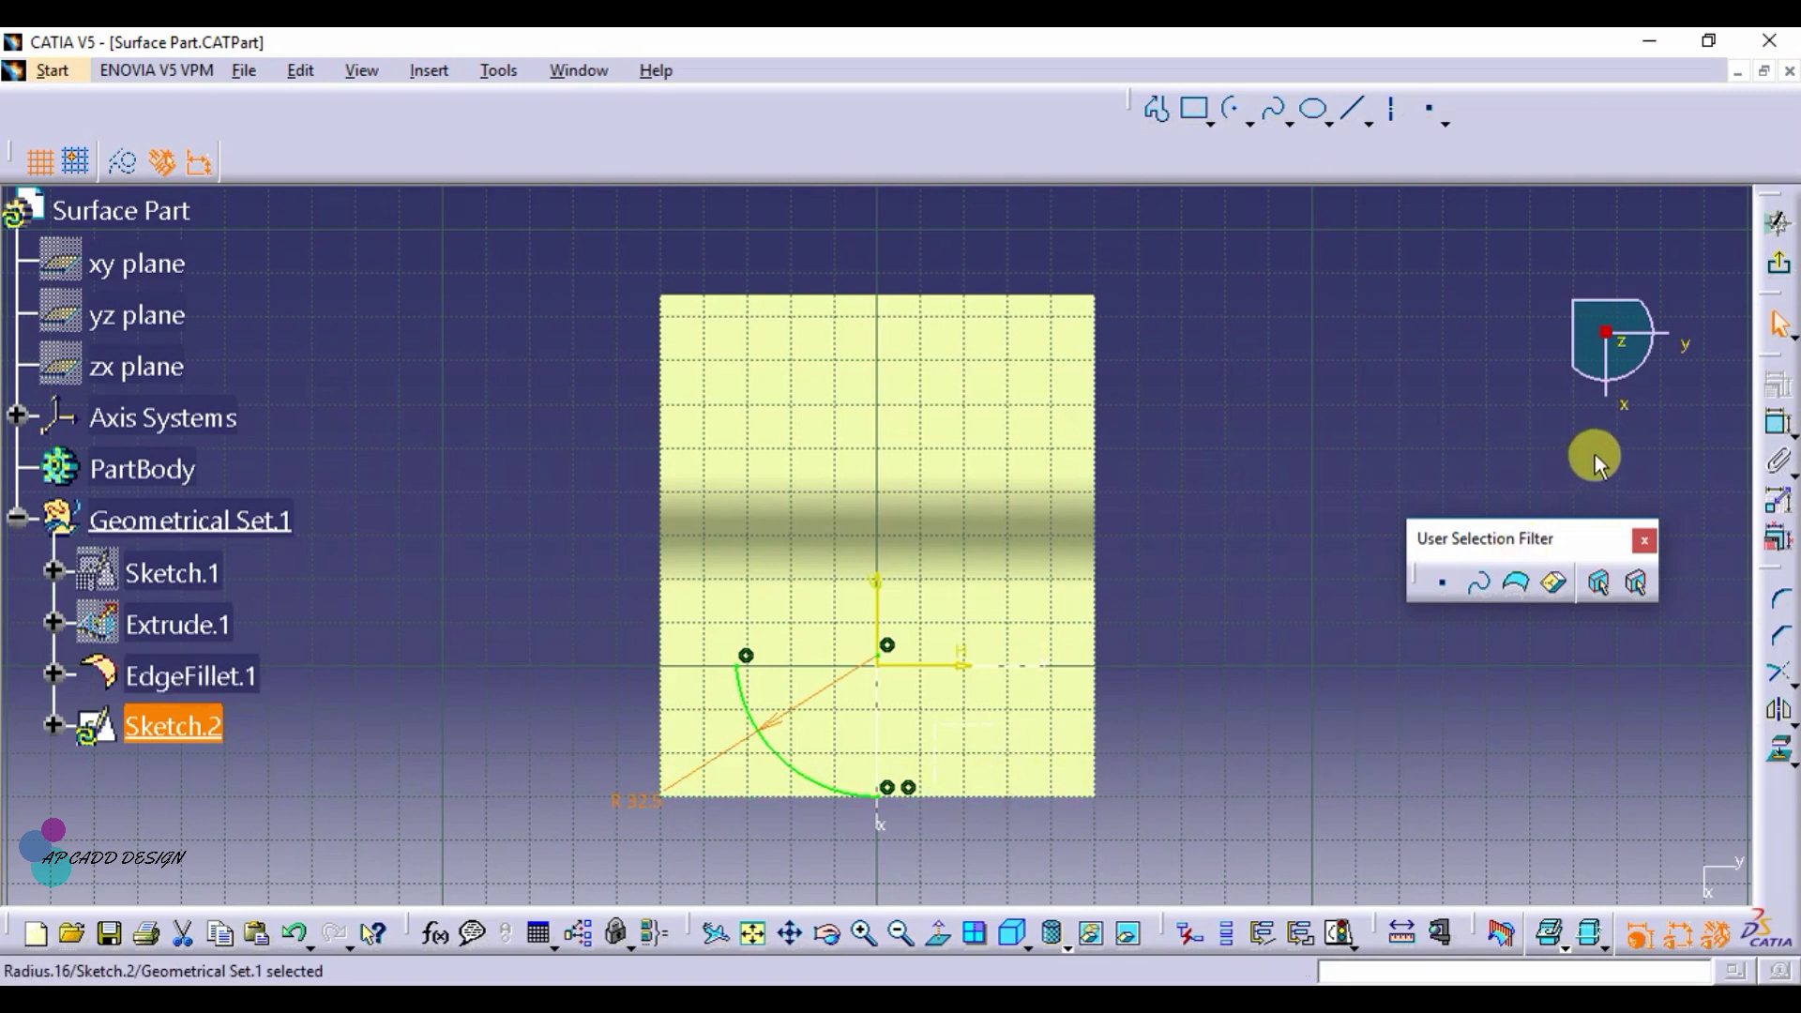
Step: Draw a short line up from the arc's upper end and fix its top 20 mm from the H axis
{"action": "left_click", "coordinate": [1353, 111]}
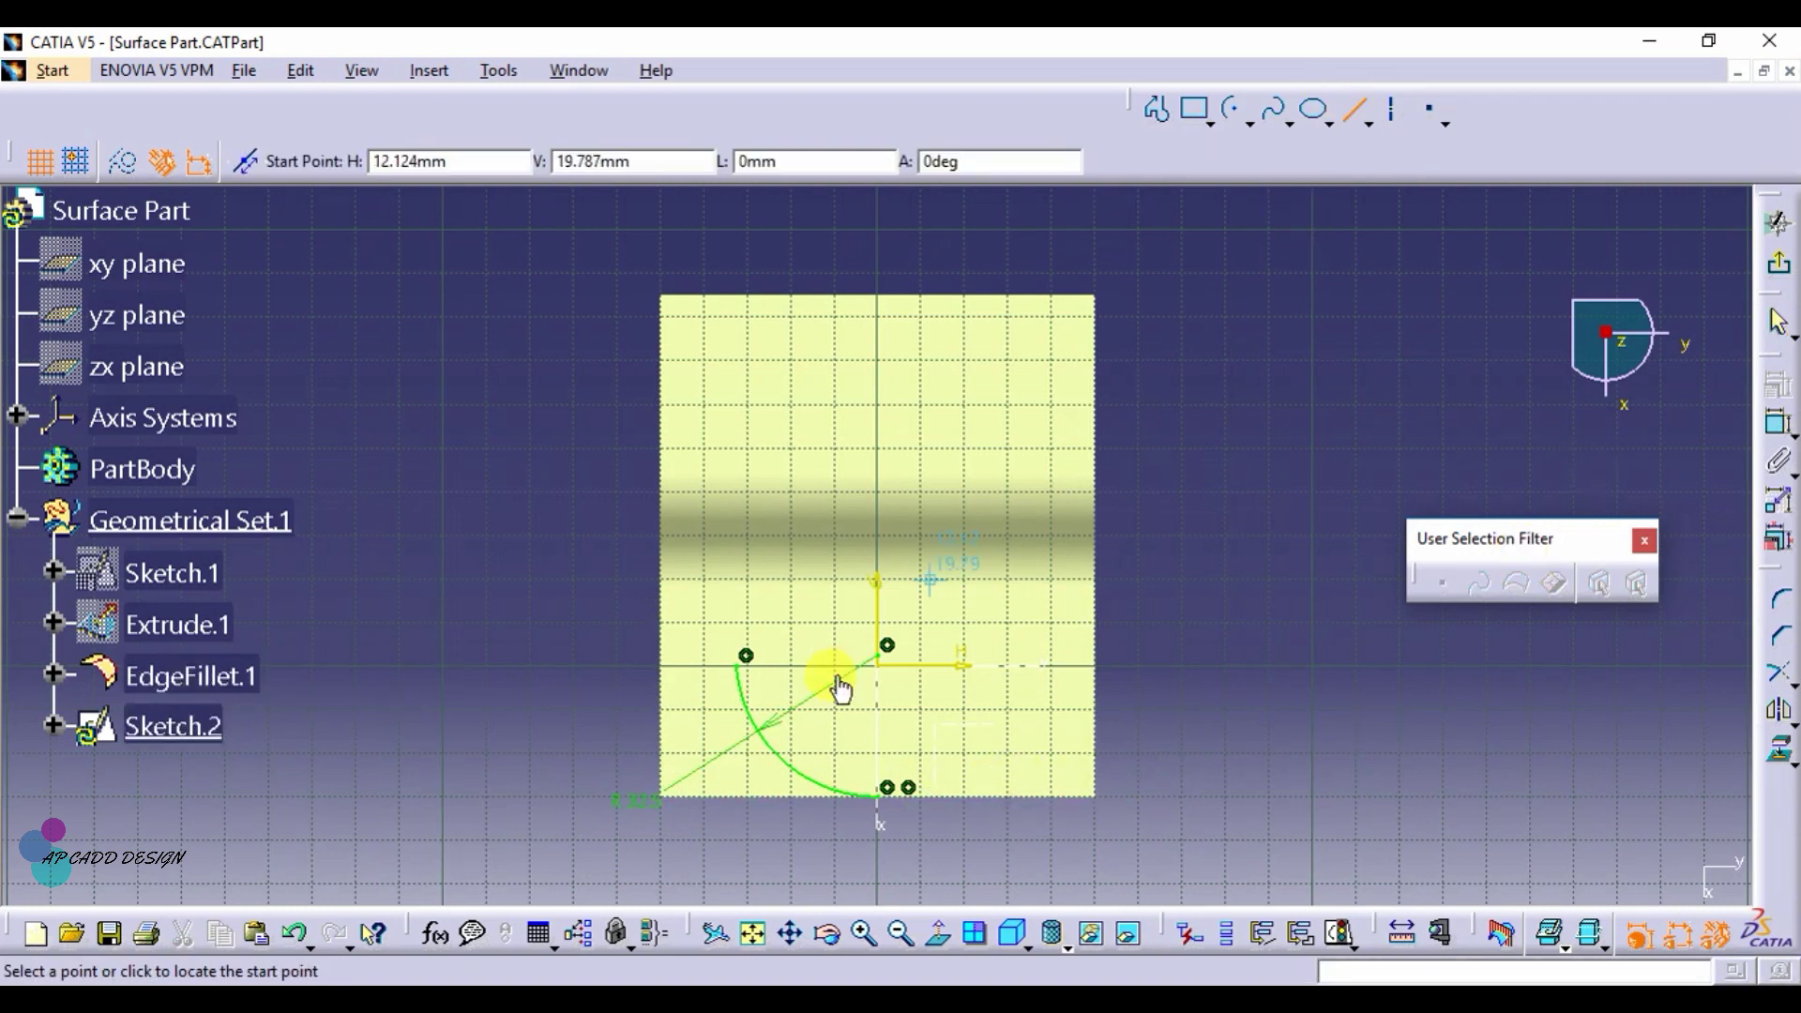
{"action": "left_click", "coordinate": [737, 662]}
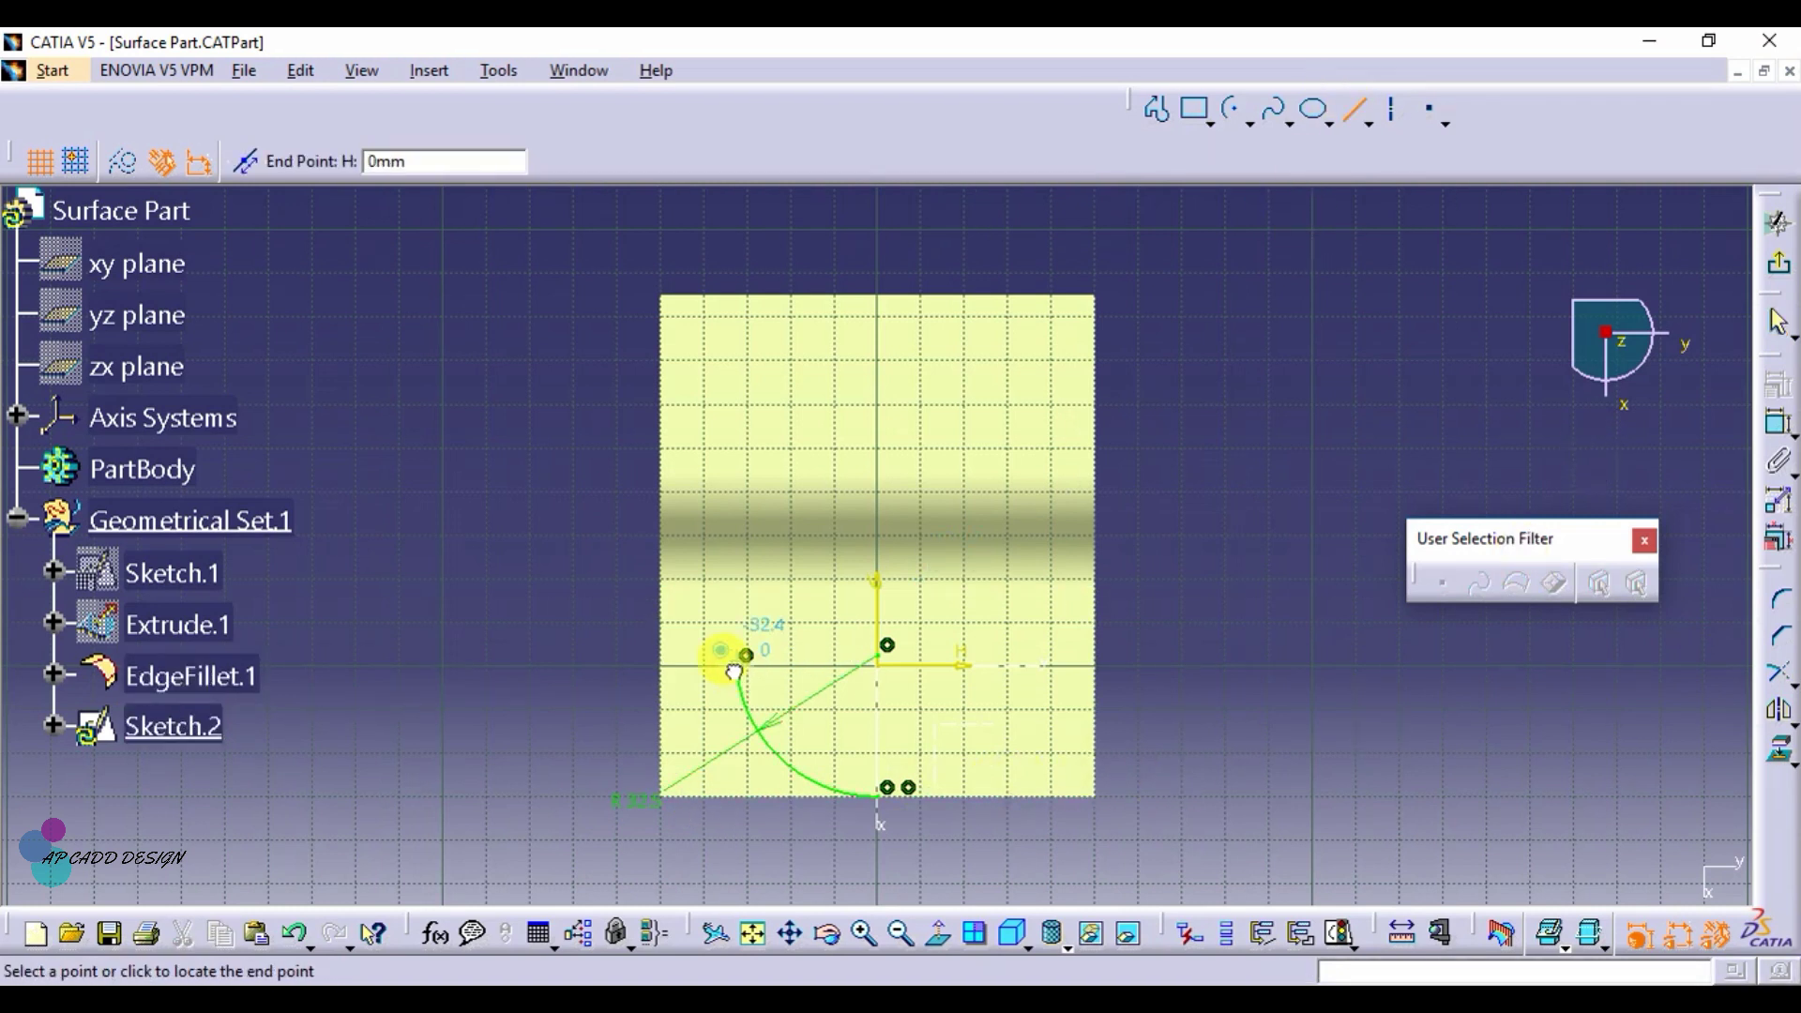
{"action": "left_click", "coordinate": [731, 588]}
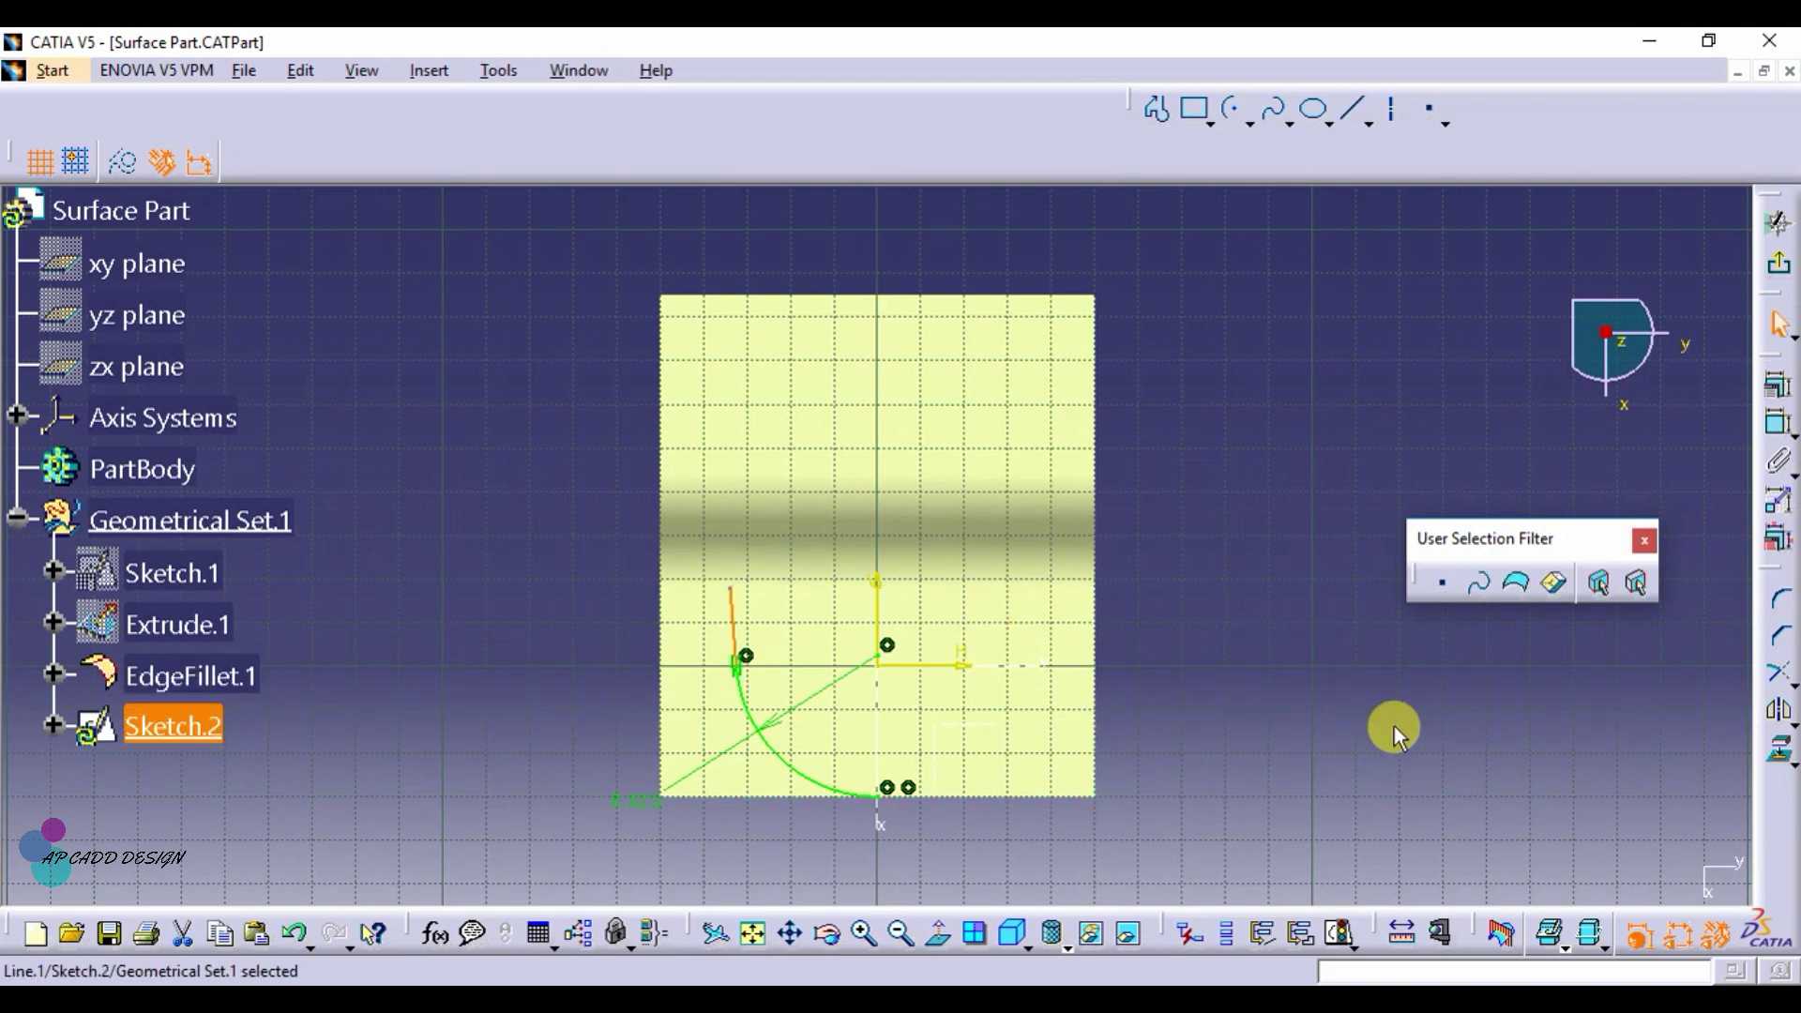
{"action": "left_click", "coordinate": [1780, 430]}
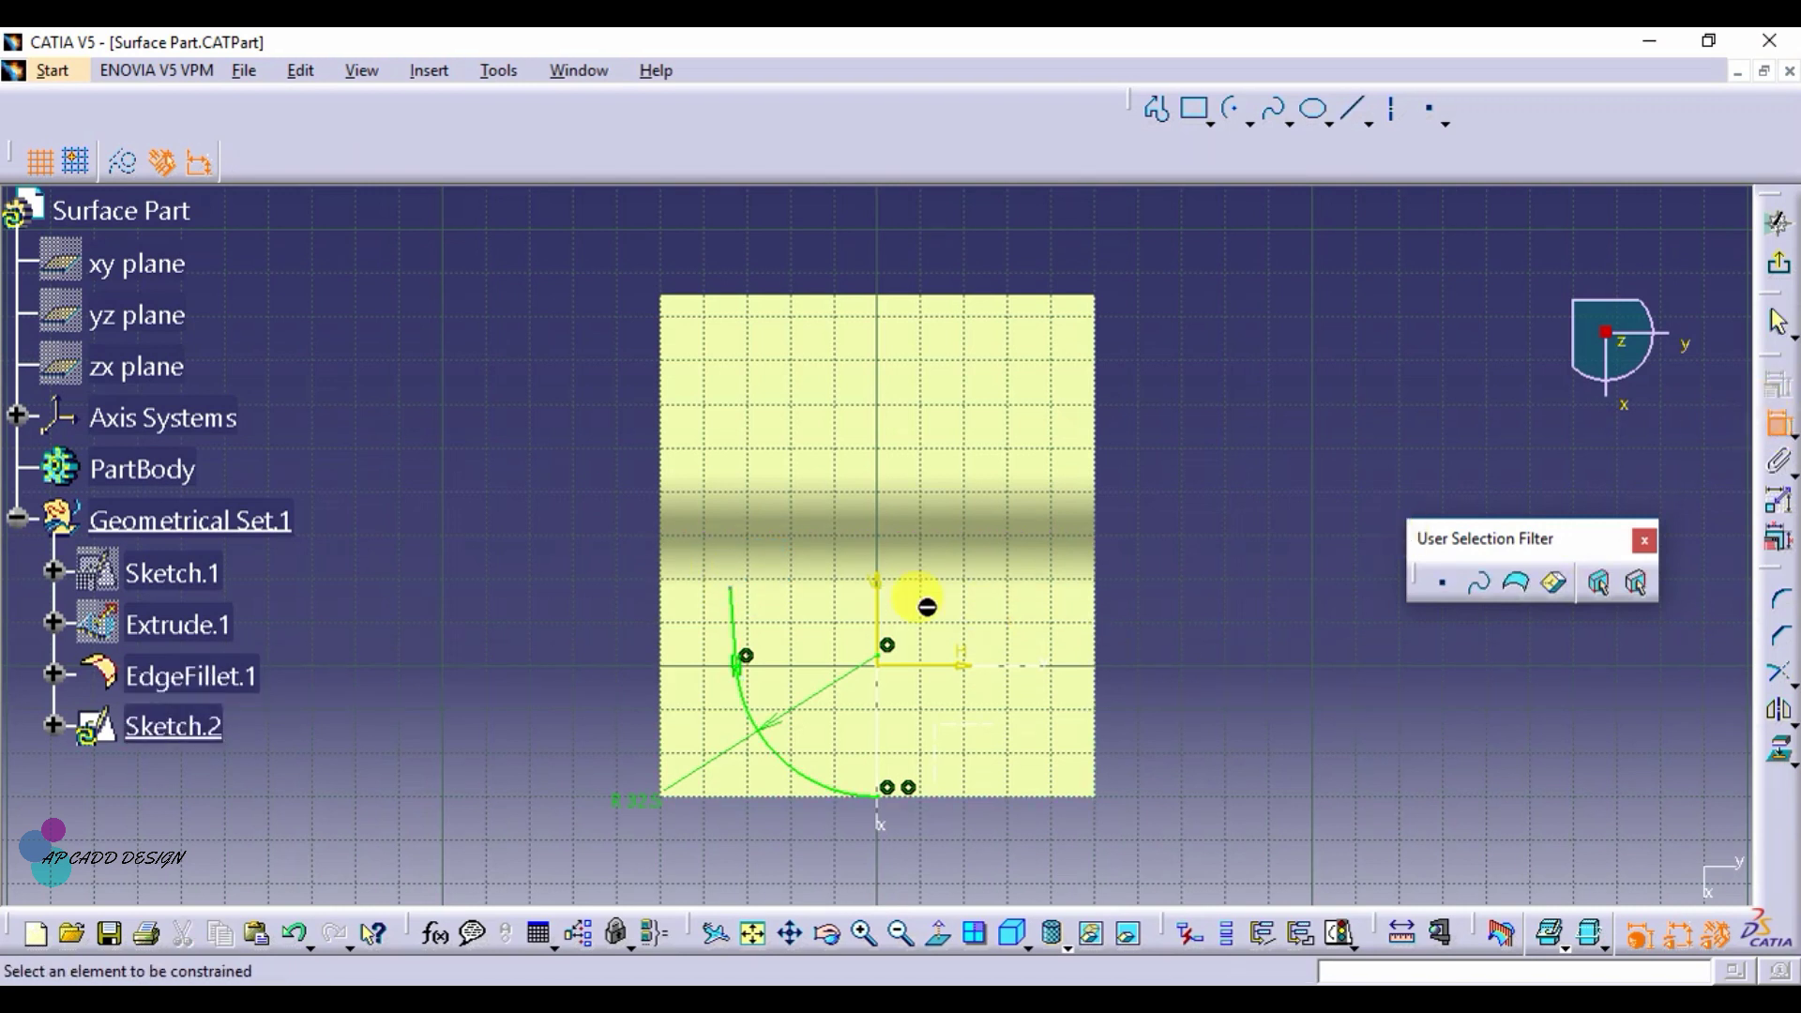
{"action": "left_click", "coordinate": [731, 591]}
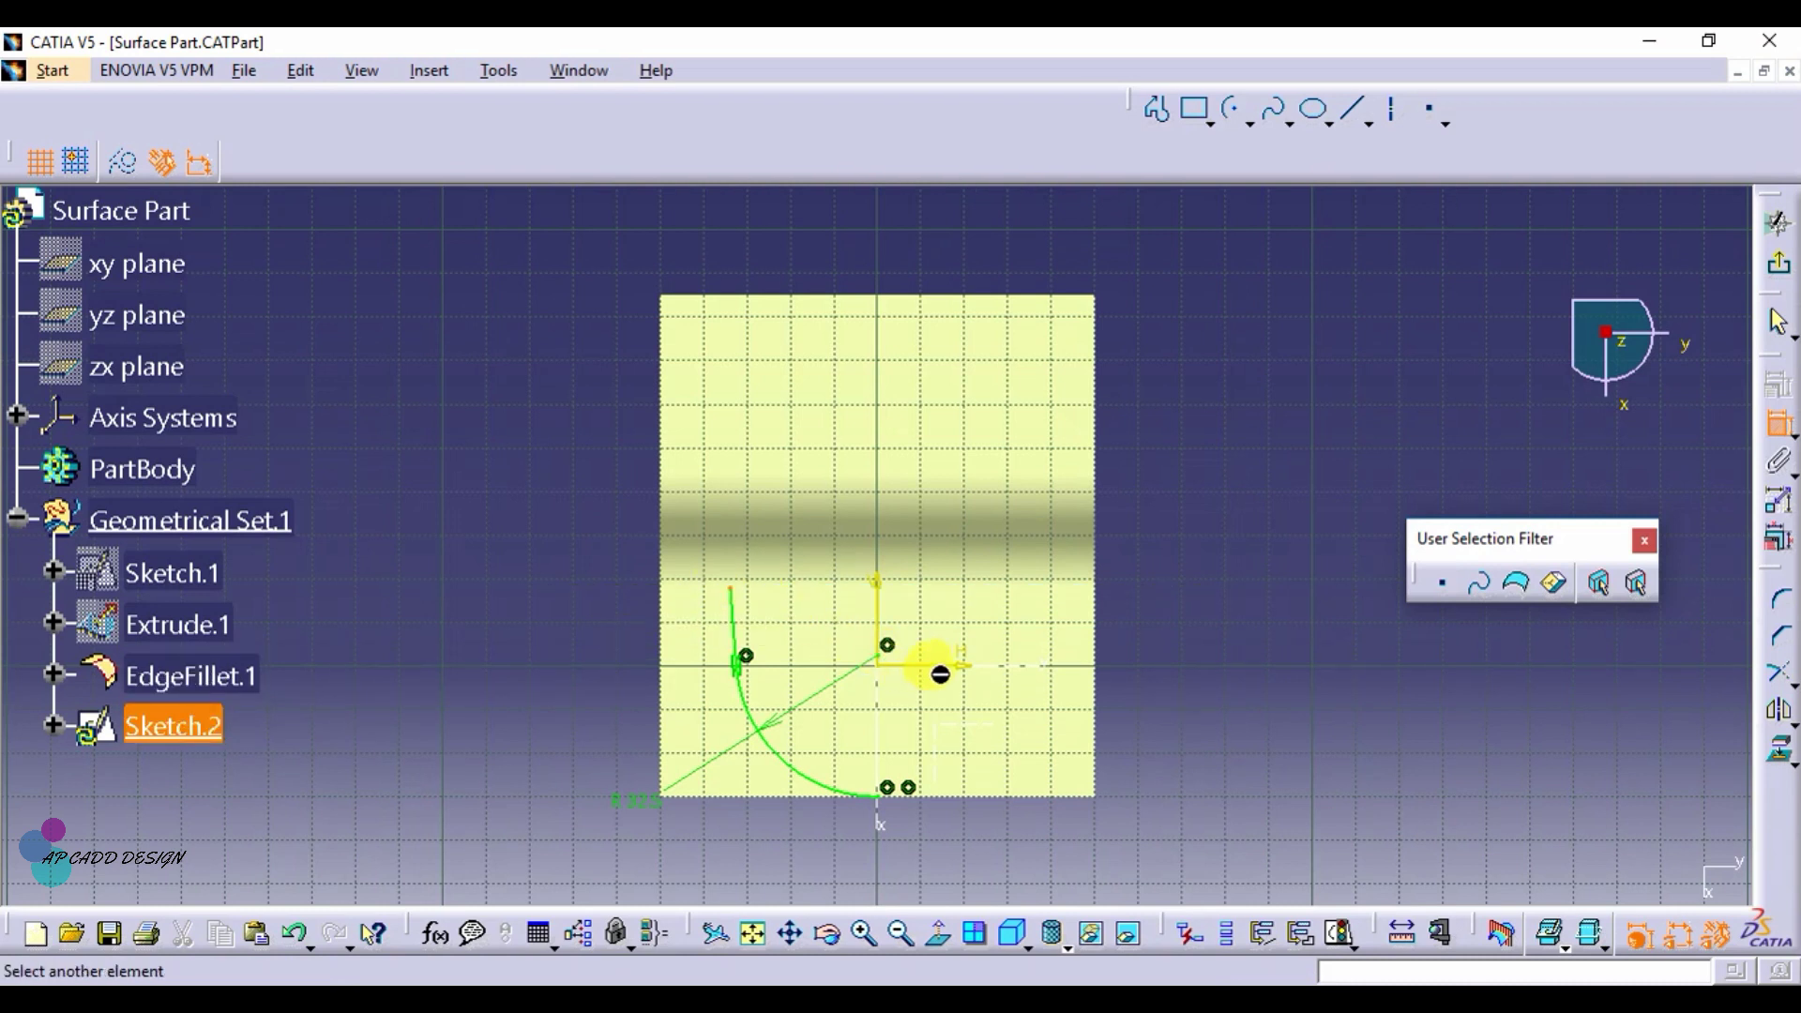
{"action": "left_click", "coordinate": [957, 666]}
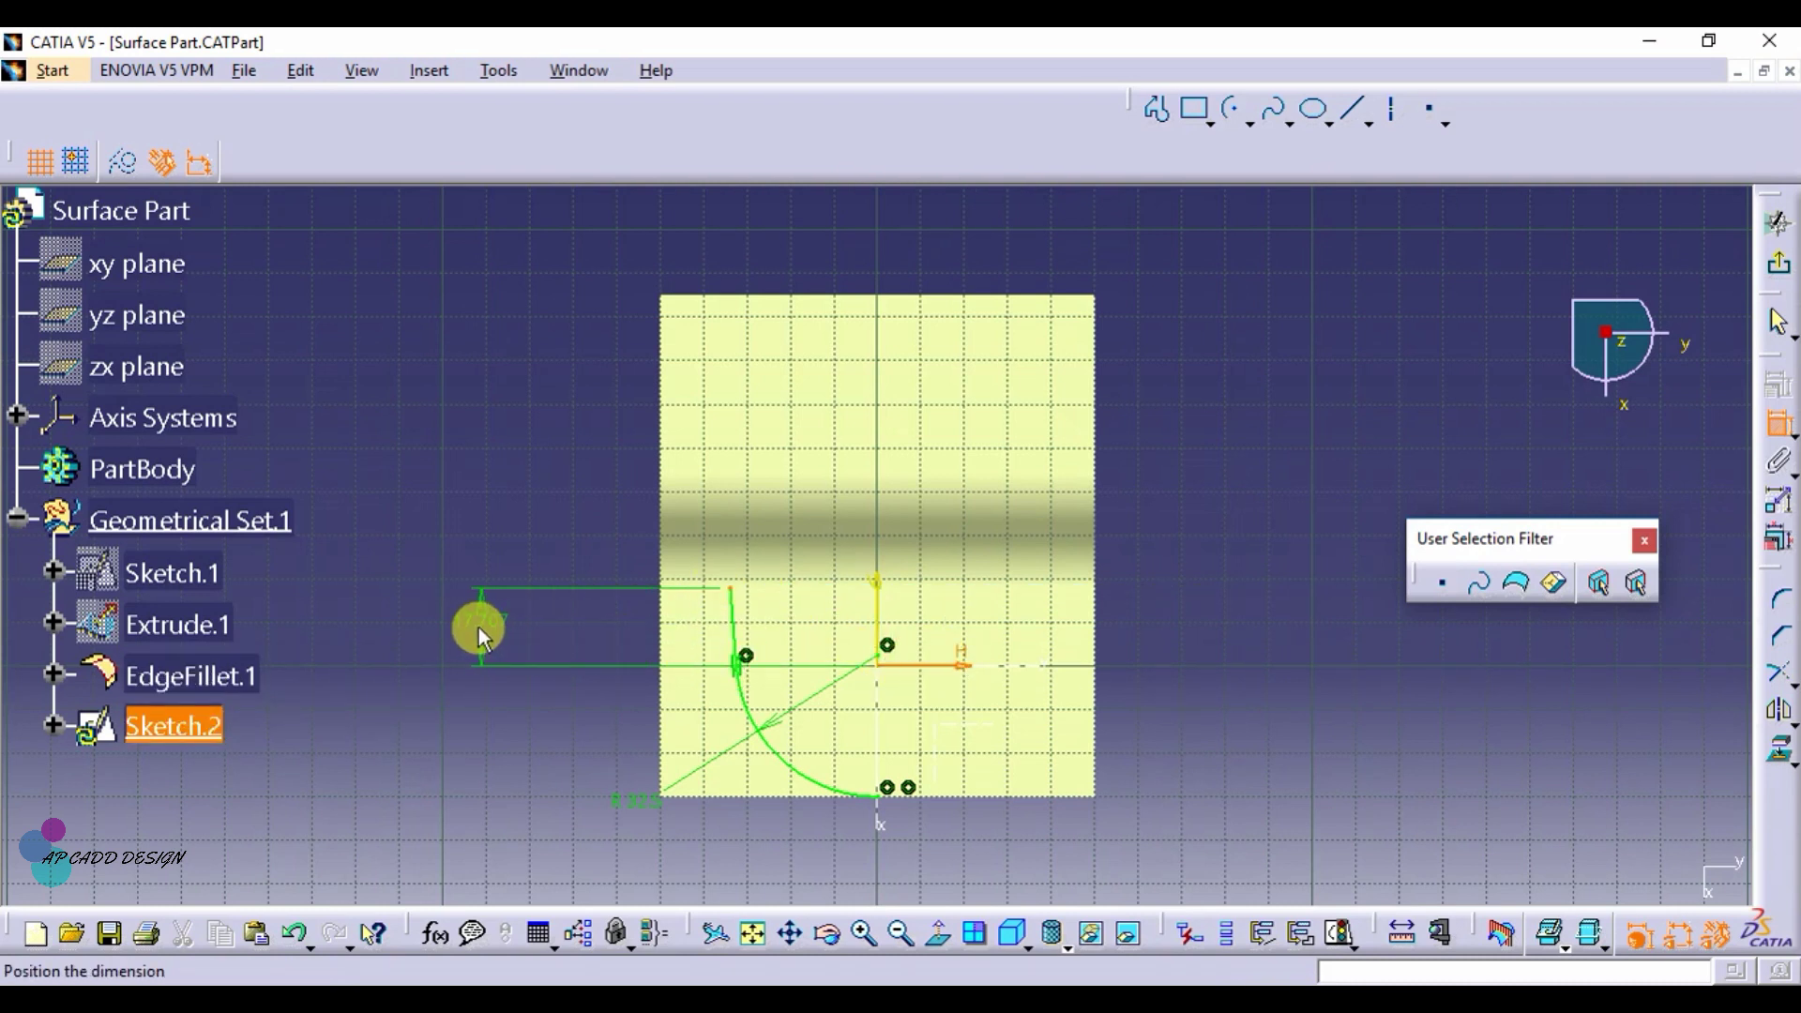
{"action": "left_click", "coordinate": [478, 640]}
{"action": "double_click", "coordinate": [486, 629]}
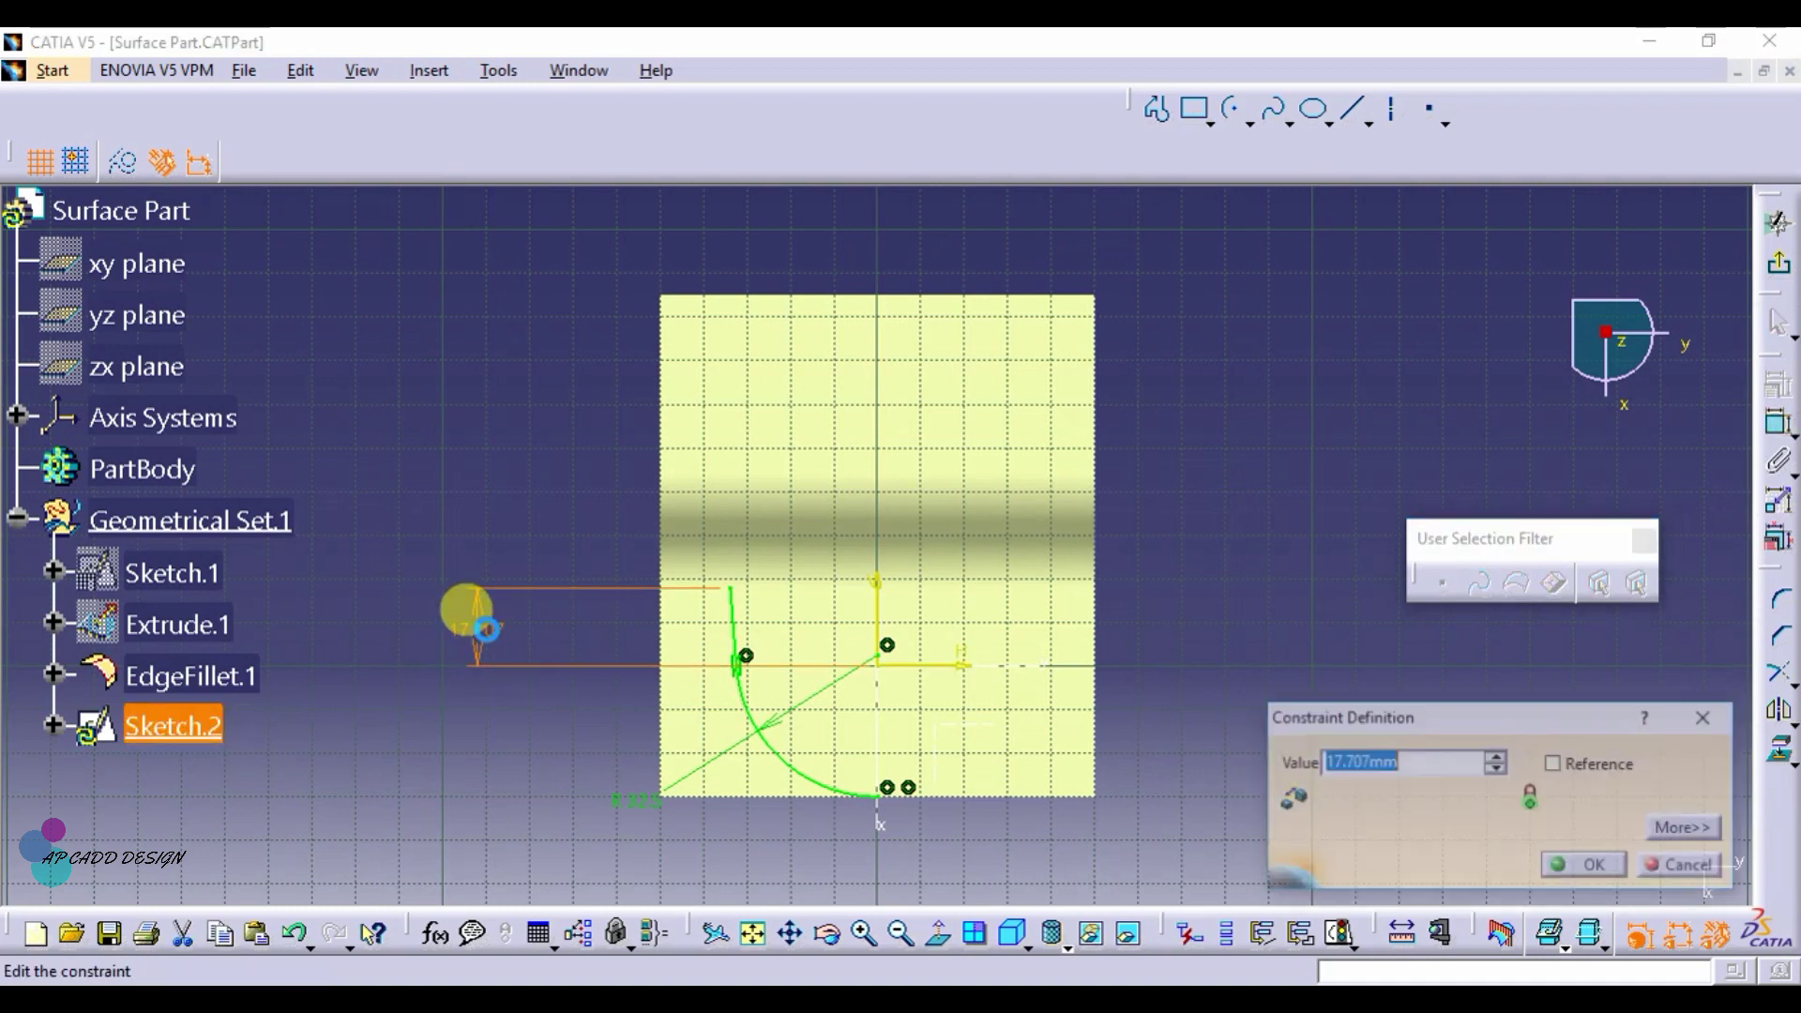
{"action": "type", "text": "20"}
{"action": "key", "text": "Return"}
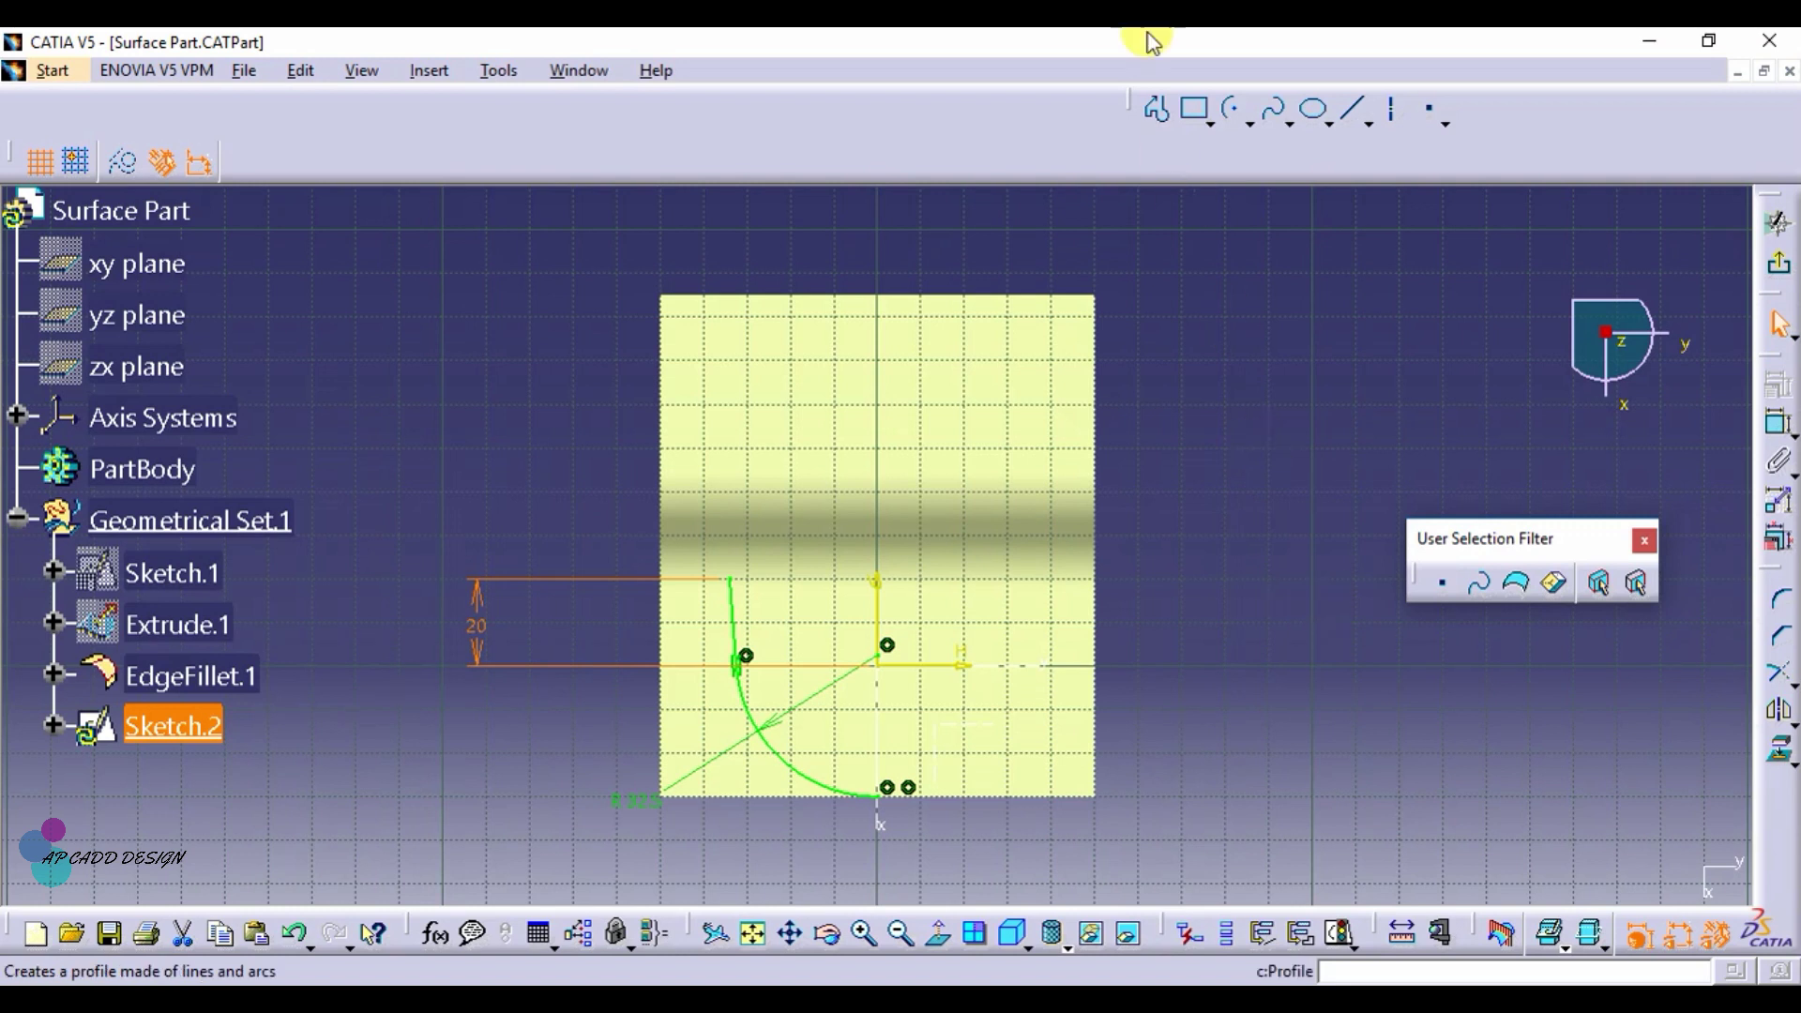
Step: Draw angled and vertical lines from the arc's upper end, with the end point coincident on the top edge
{"action": "left_click", "coordinate": [1158, 109]}
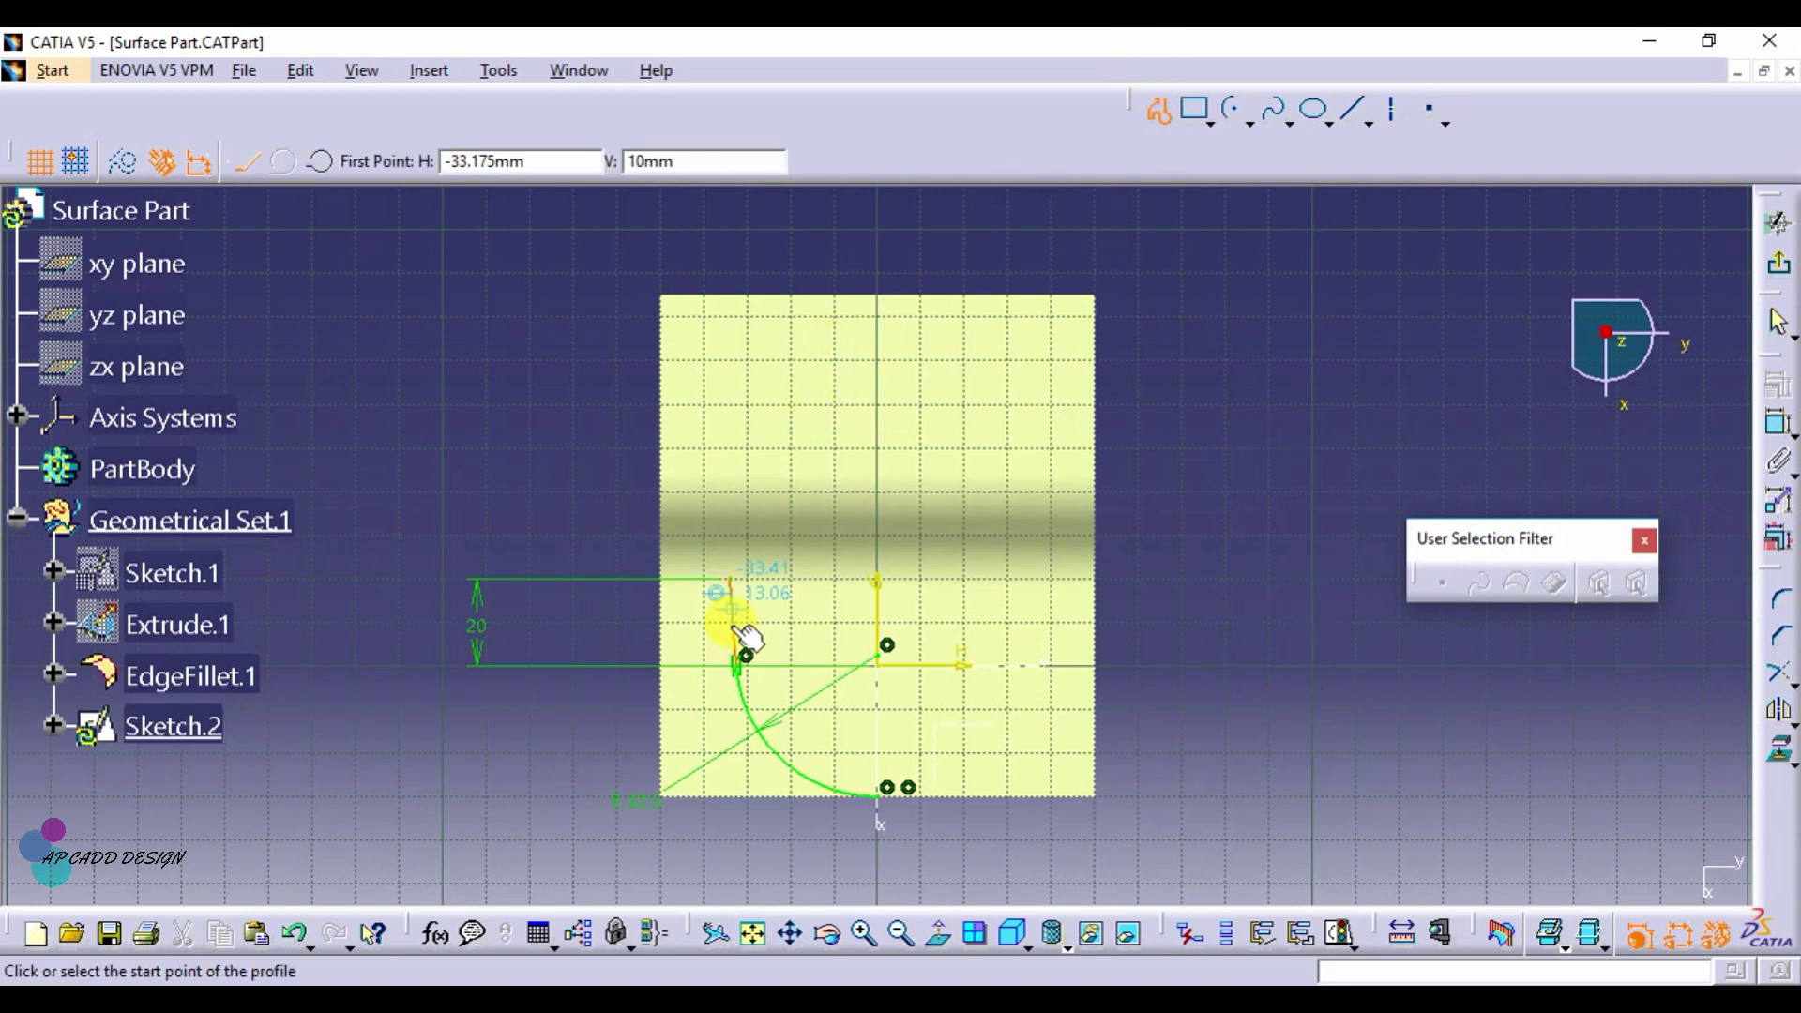
{"action": "left_click", "coordinate": [733, 583]}
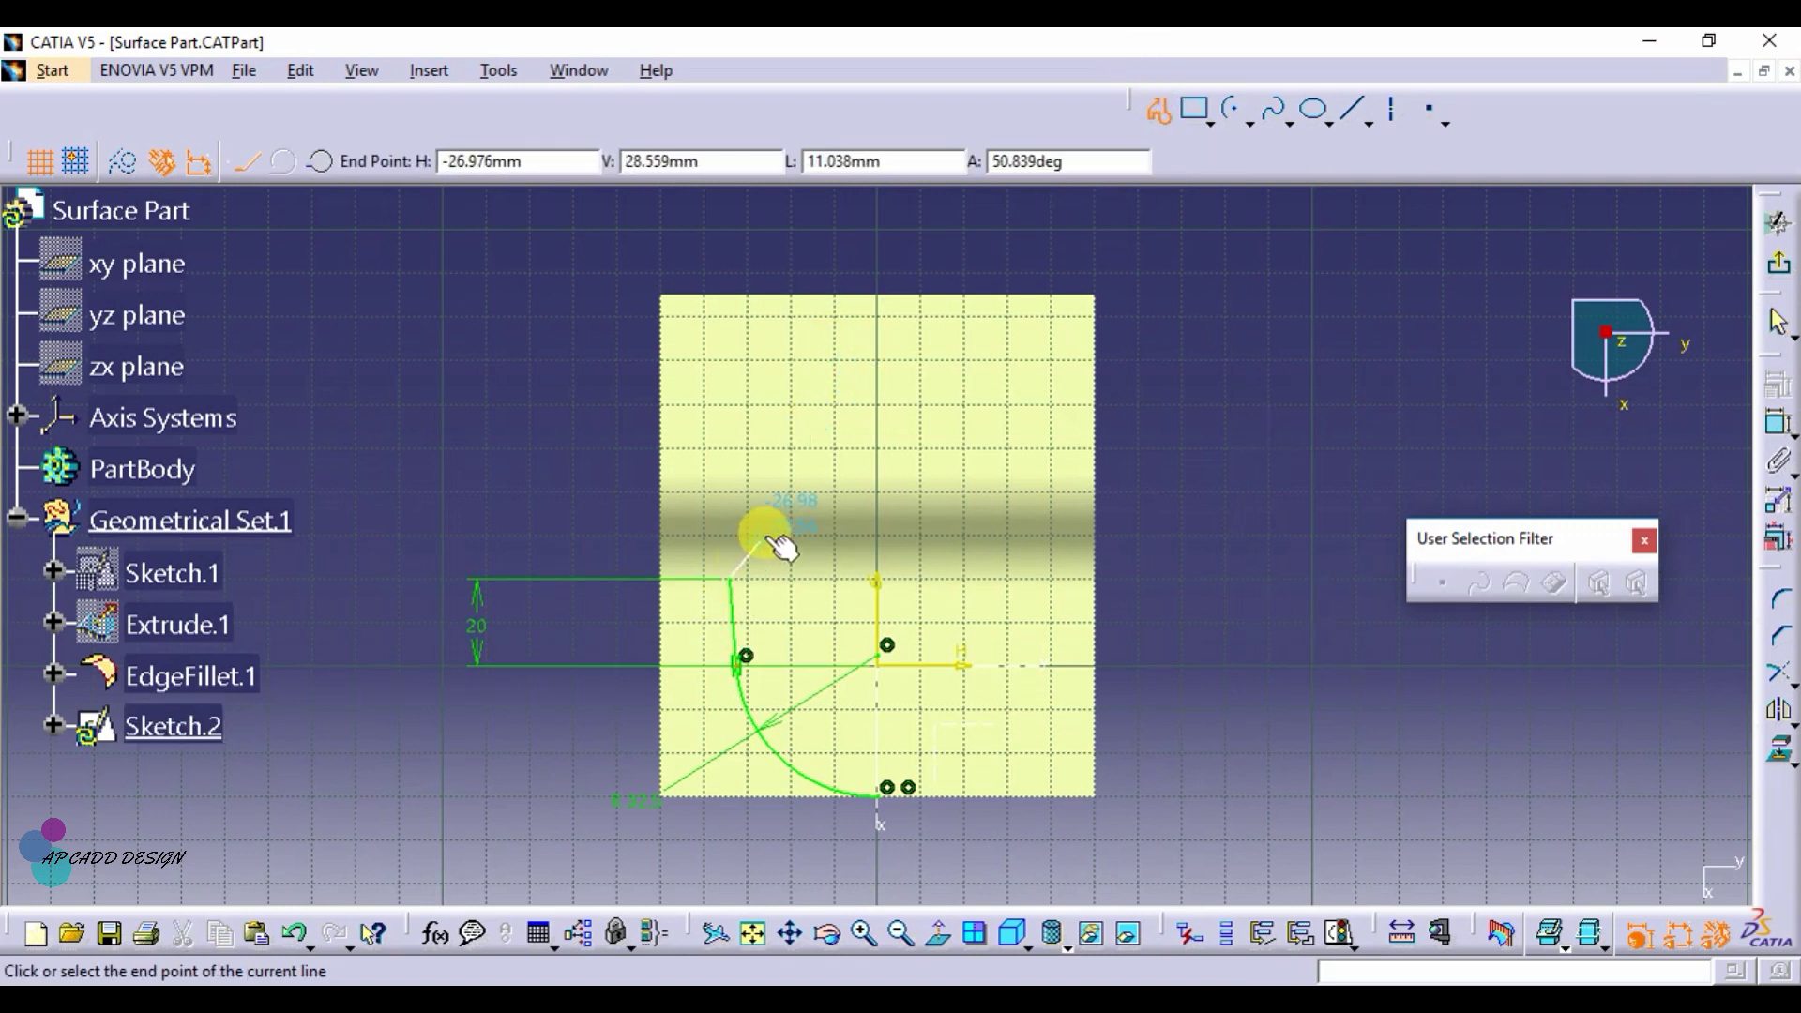
{"action": "left_click", "coordinate": [793, 321]}
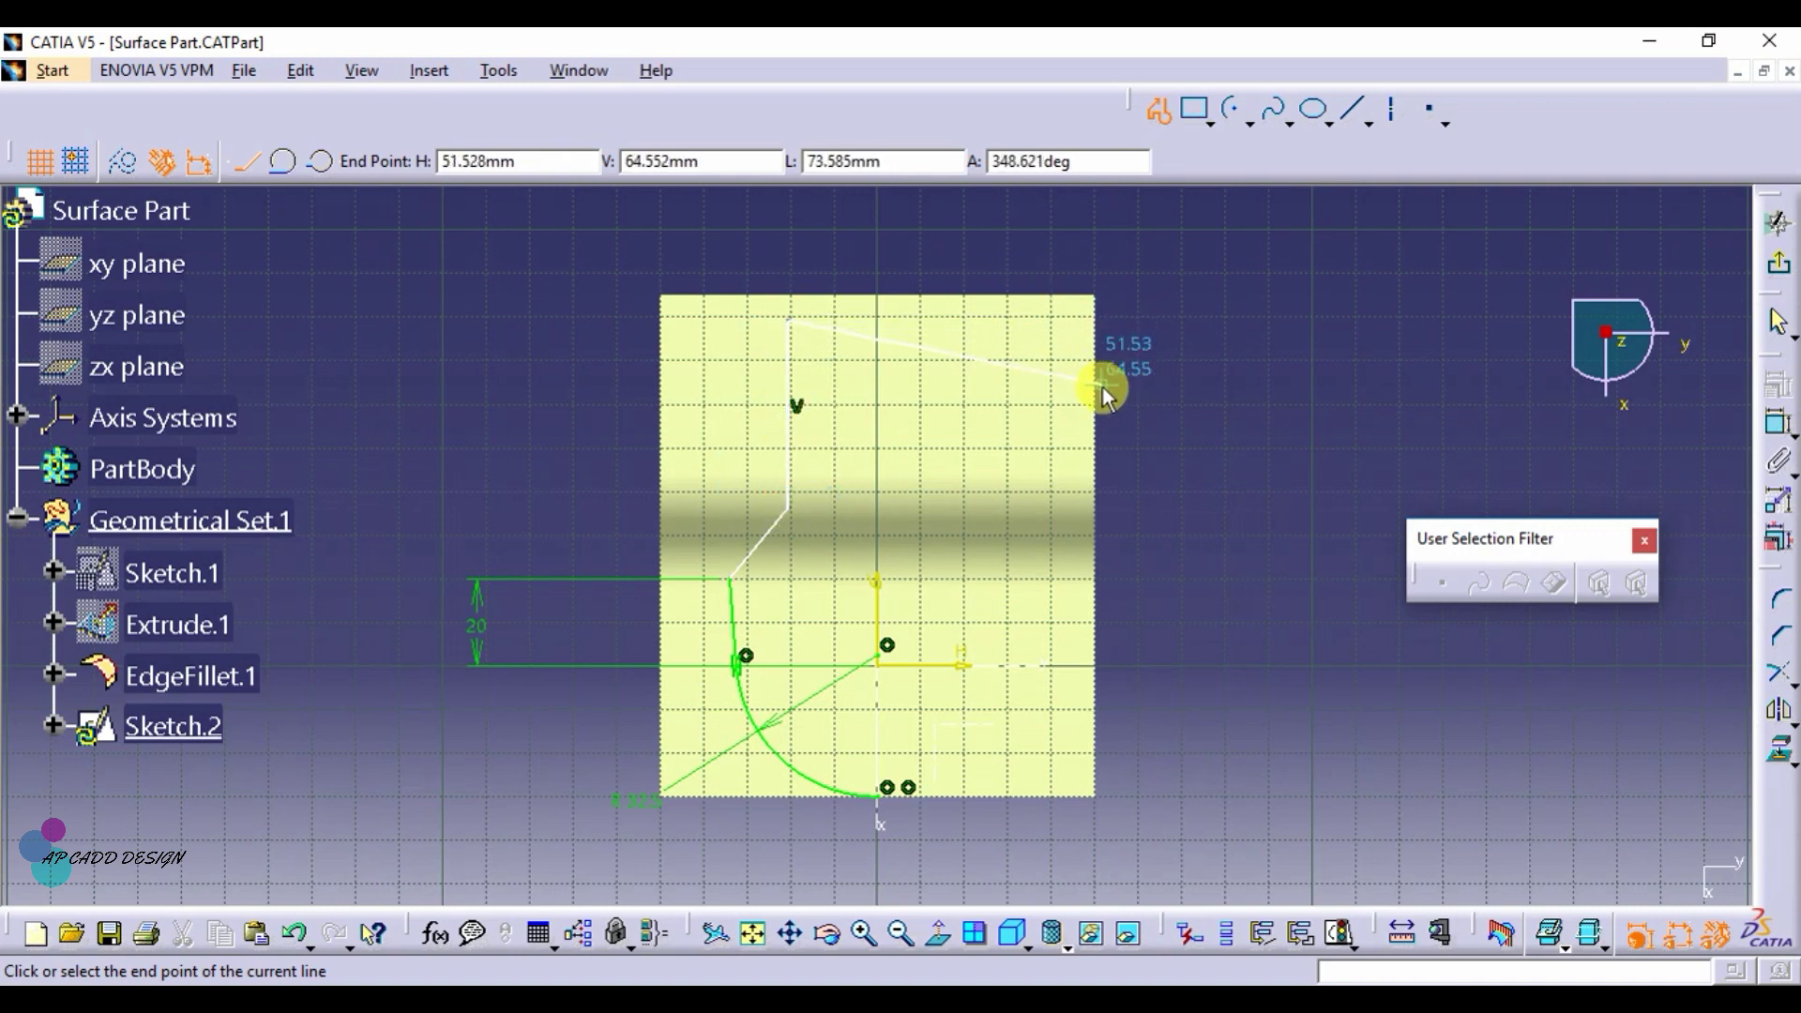
{"action": "key", "text": "Escape"}
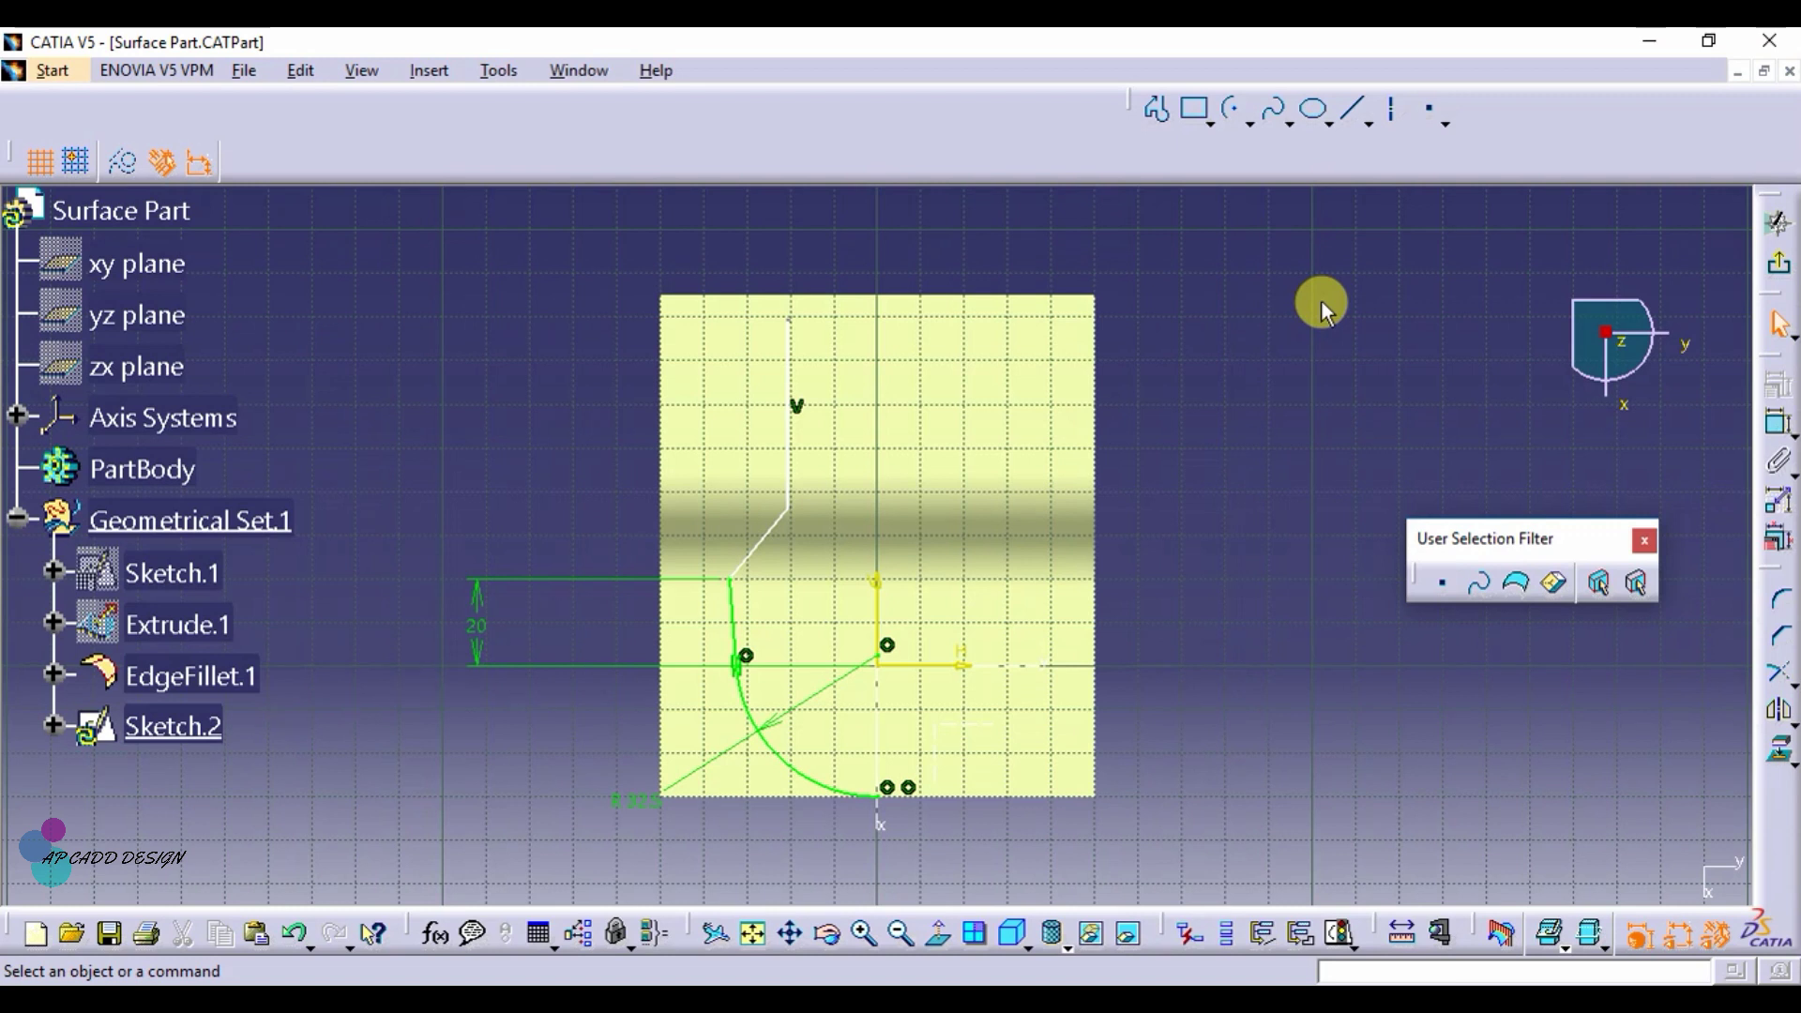
{"action": "left_click", "coordinate": [1773, 420]}
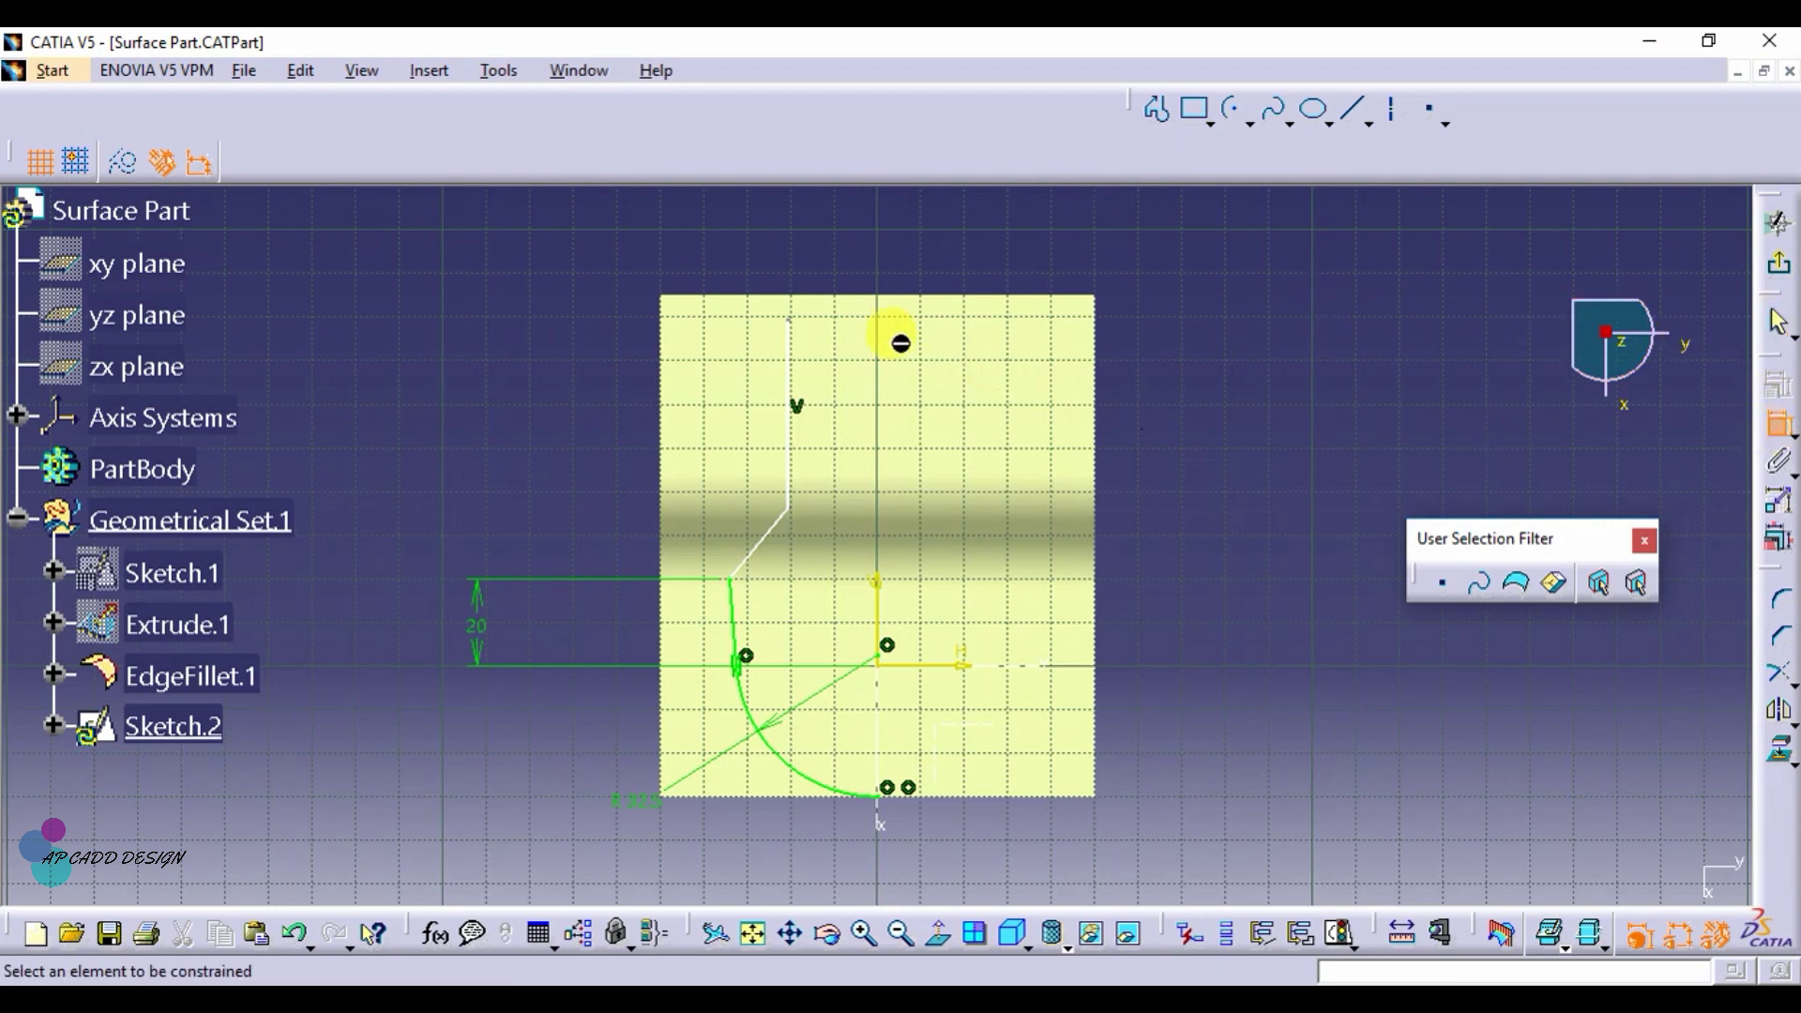
{"action": "left_click", "coordinate": [790, 326]}
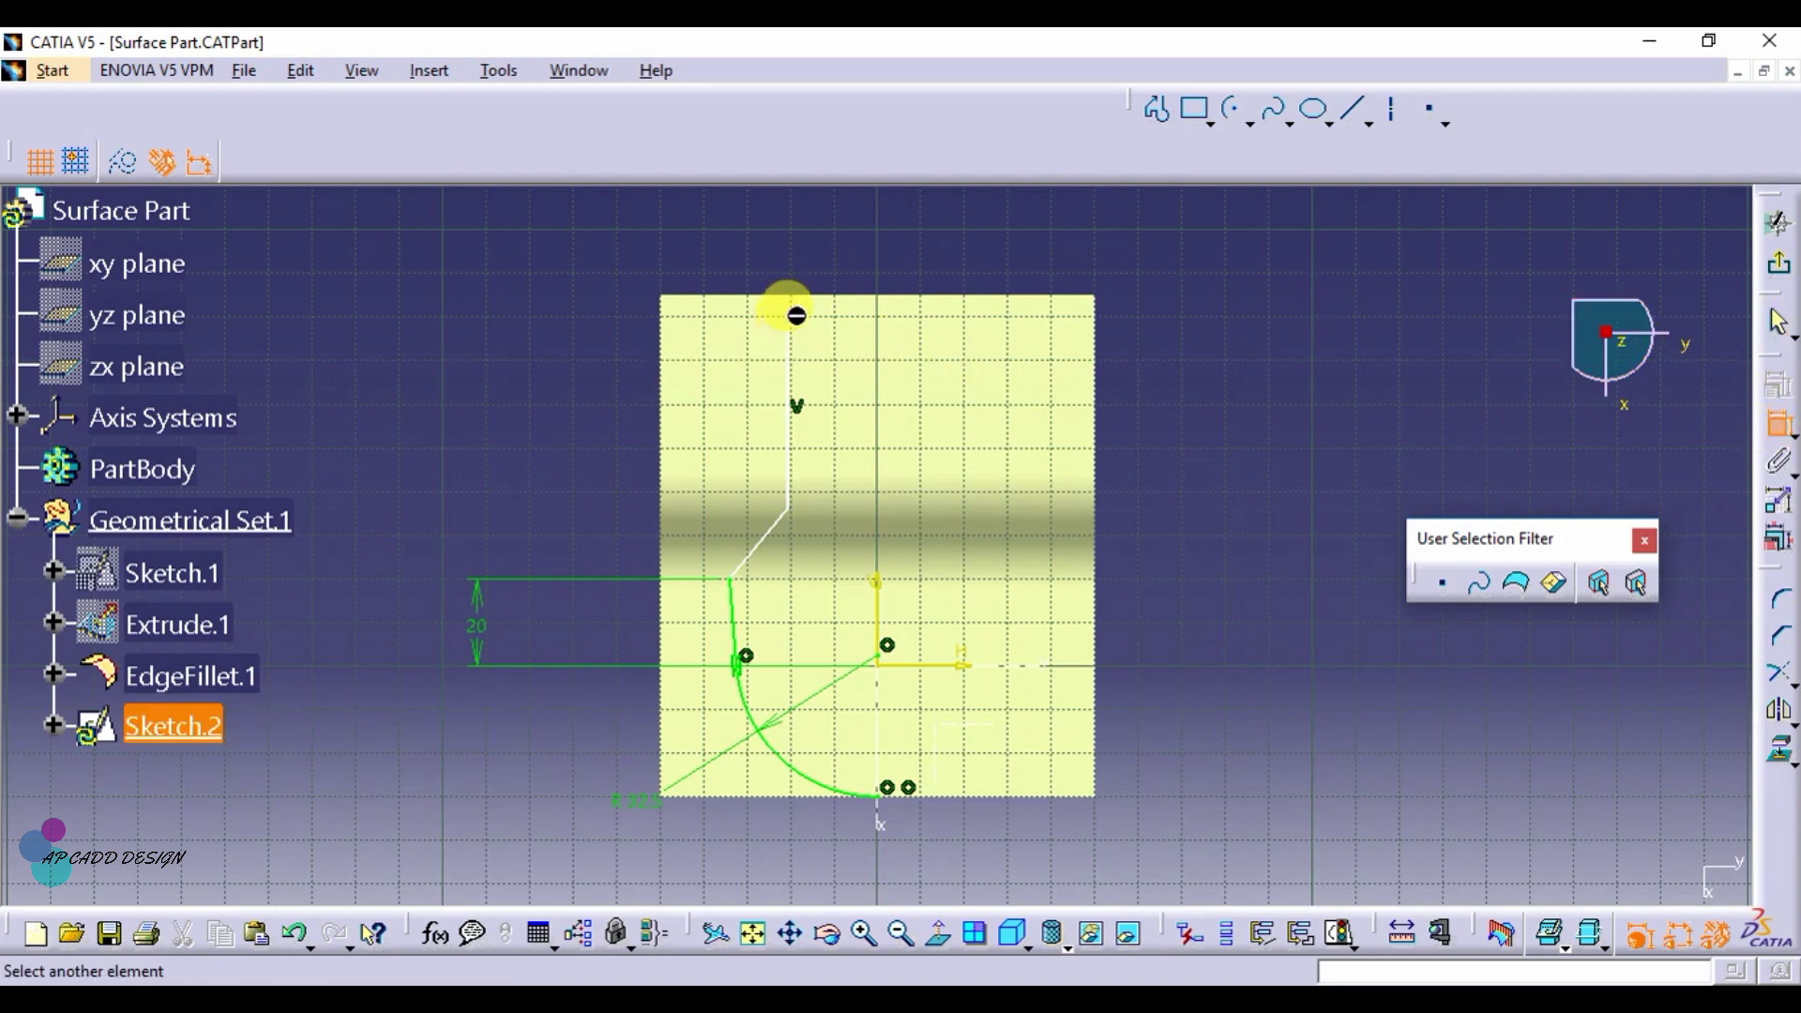
{"action": "left_click", "coordinate": [804, 296]}
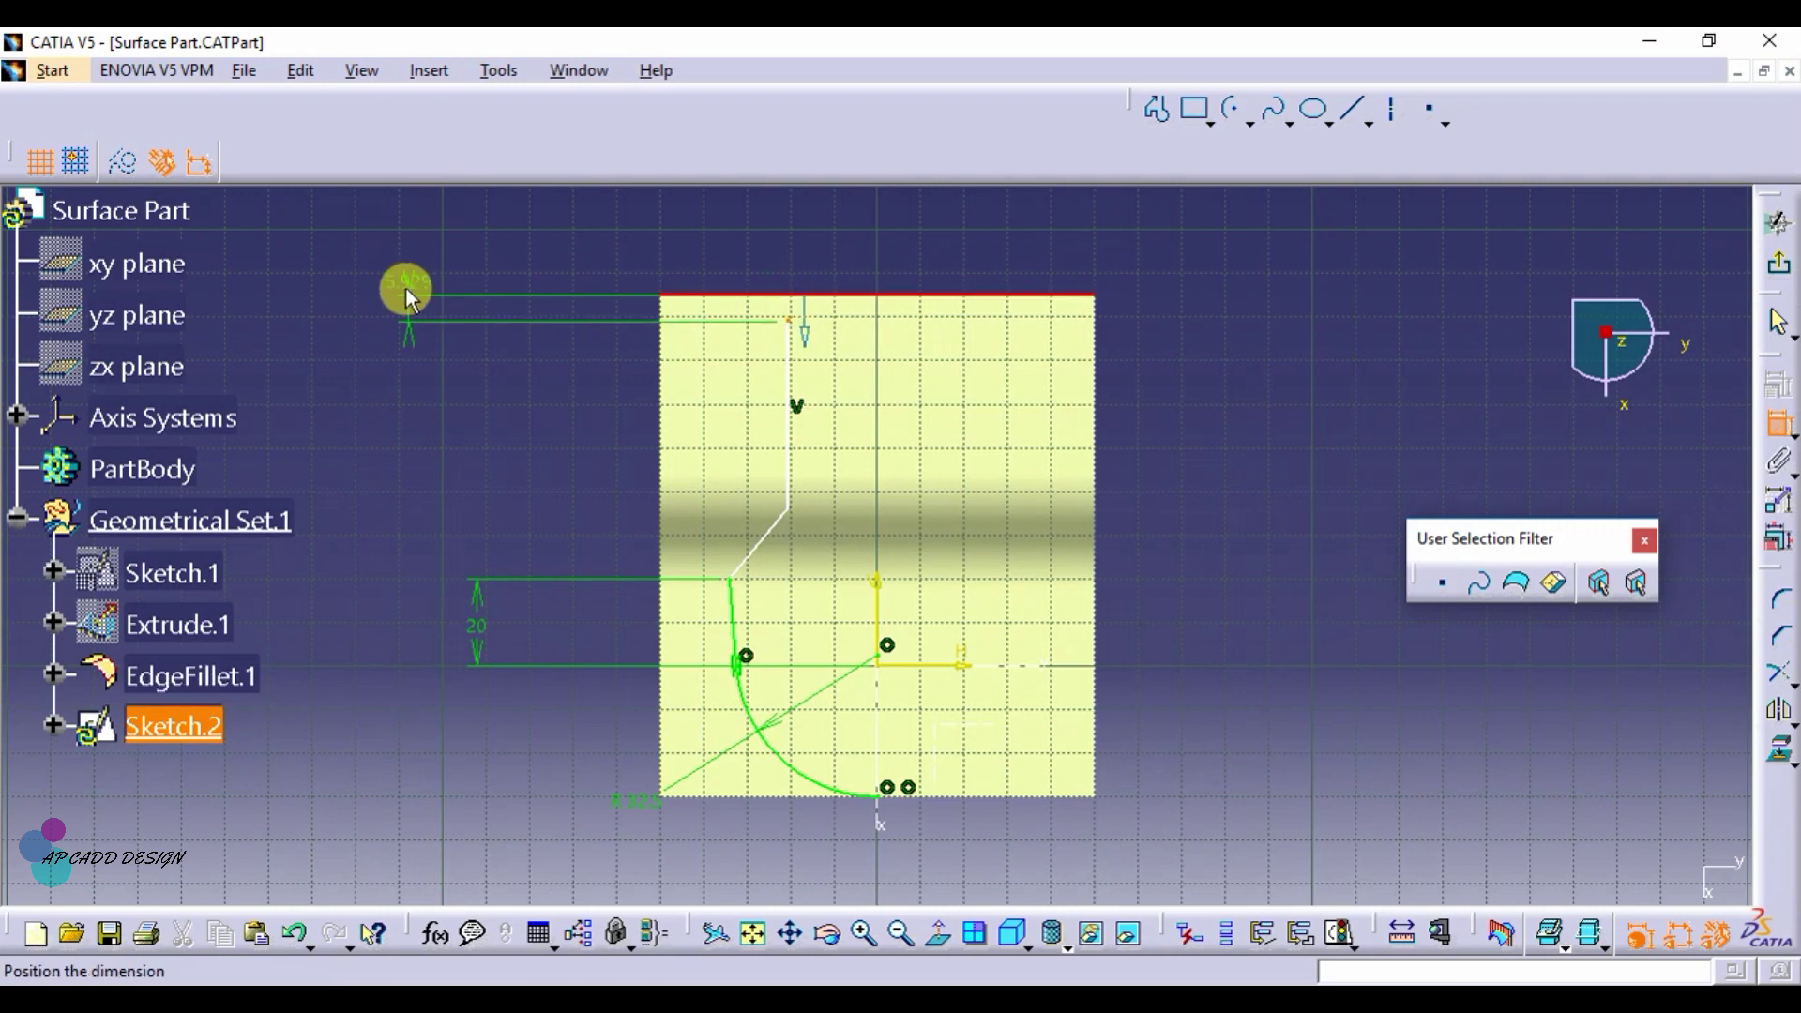
{"action": "right_click", "coordinate": [405, 289]}
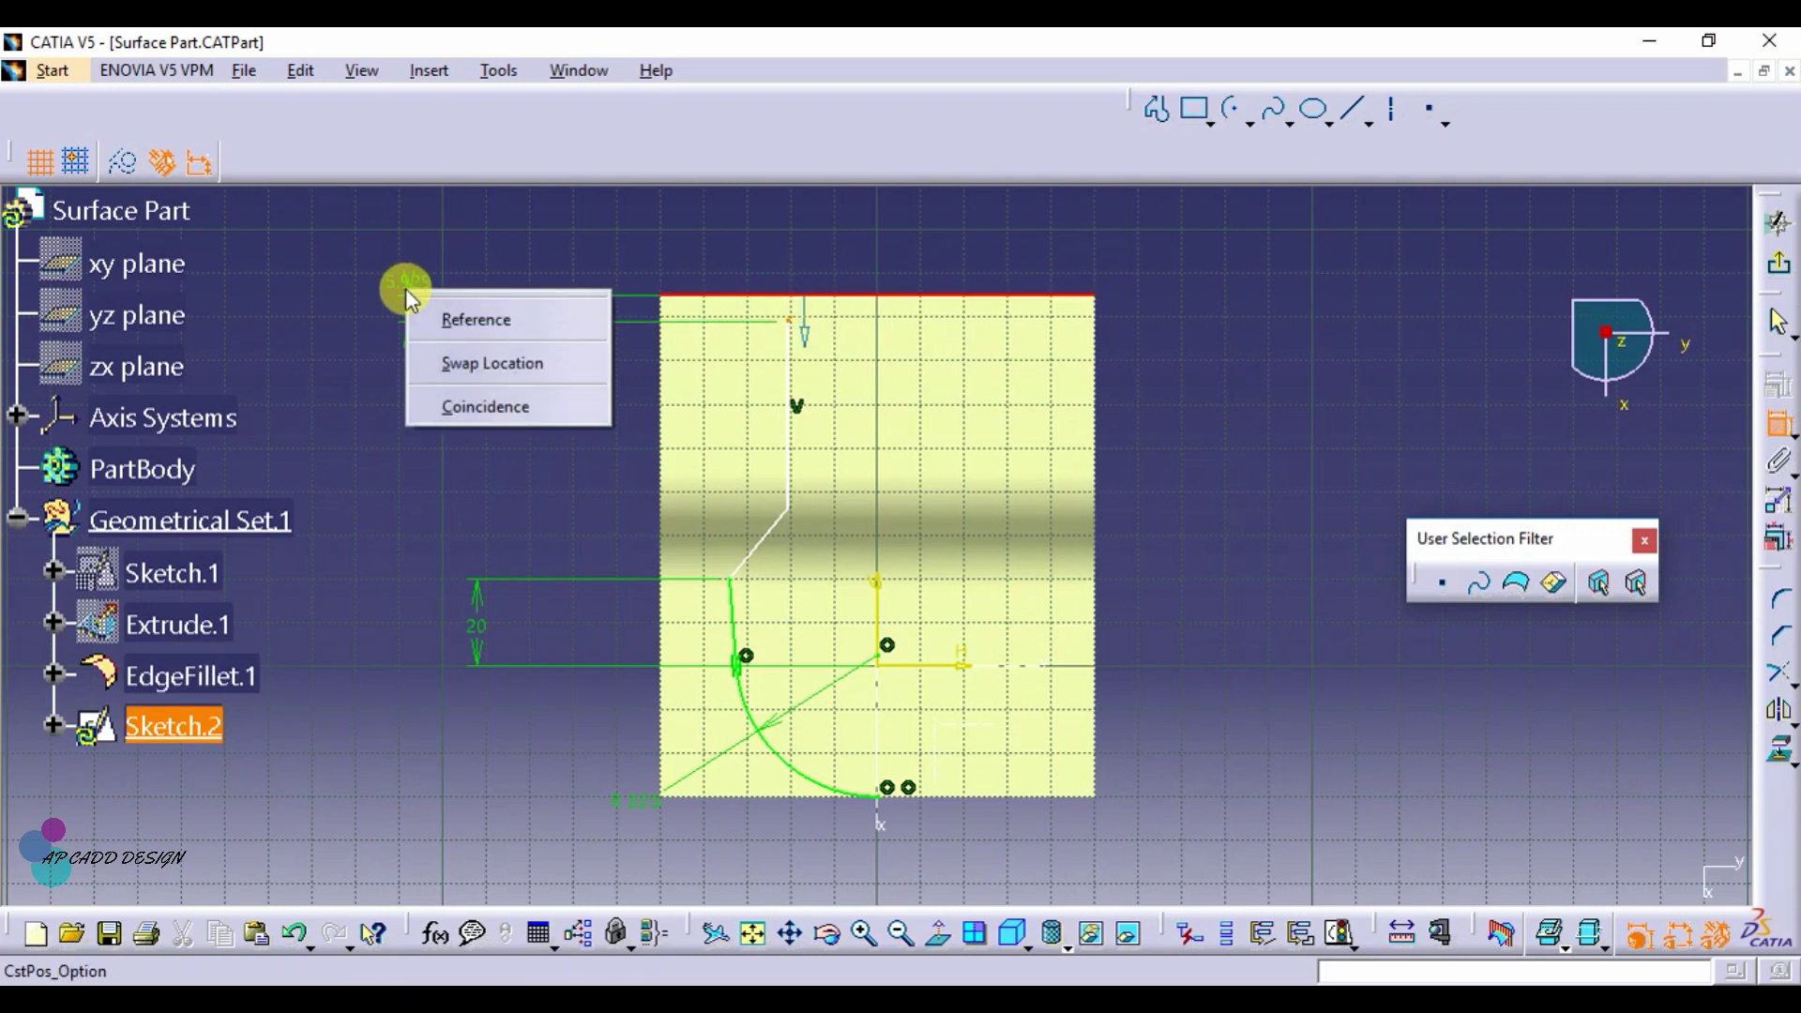
{"action": "left_click", "coordinate": [448, 407]}
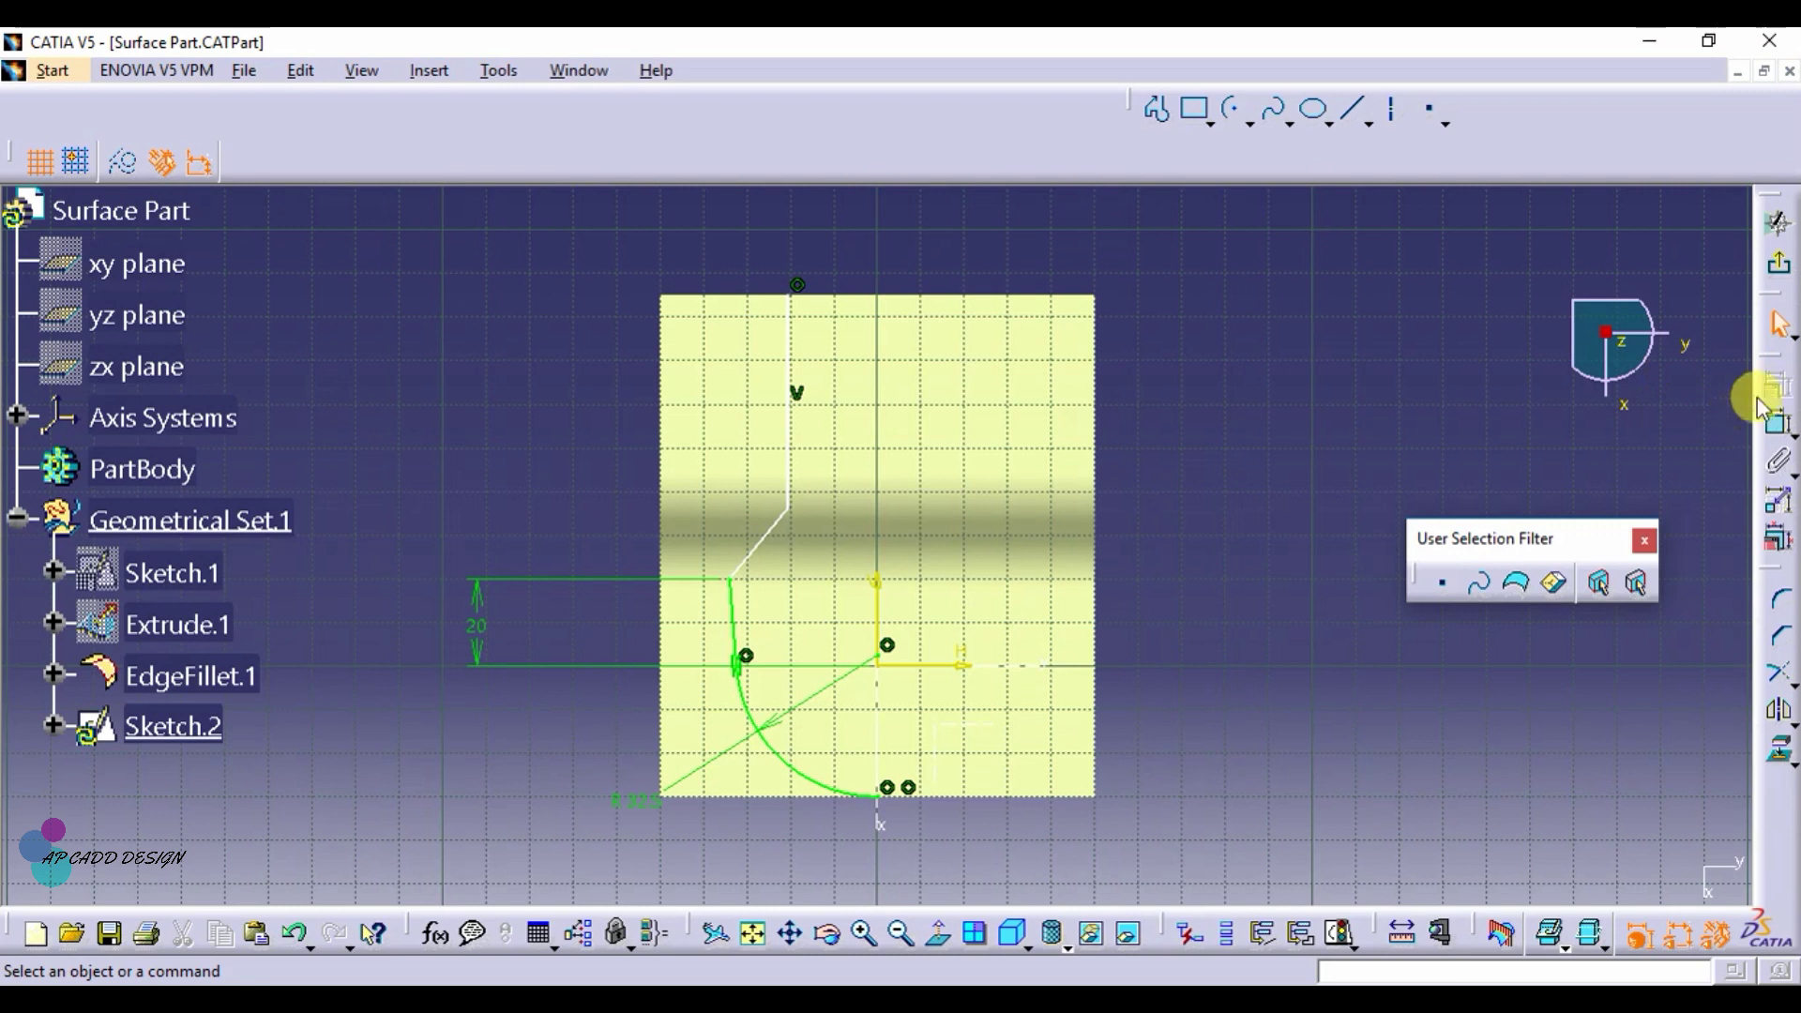
Step: Dimension the vertical line 22.5 mm (45/2) from the centre axis
{"action": "left_click", "coordinate": [1777, 422]}
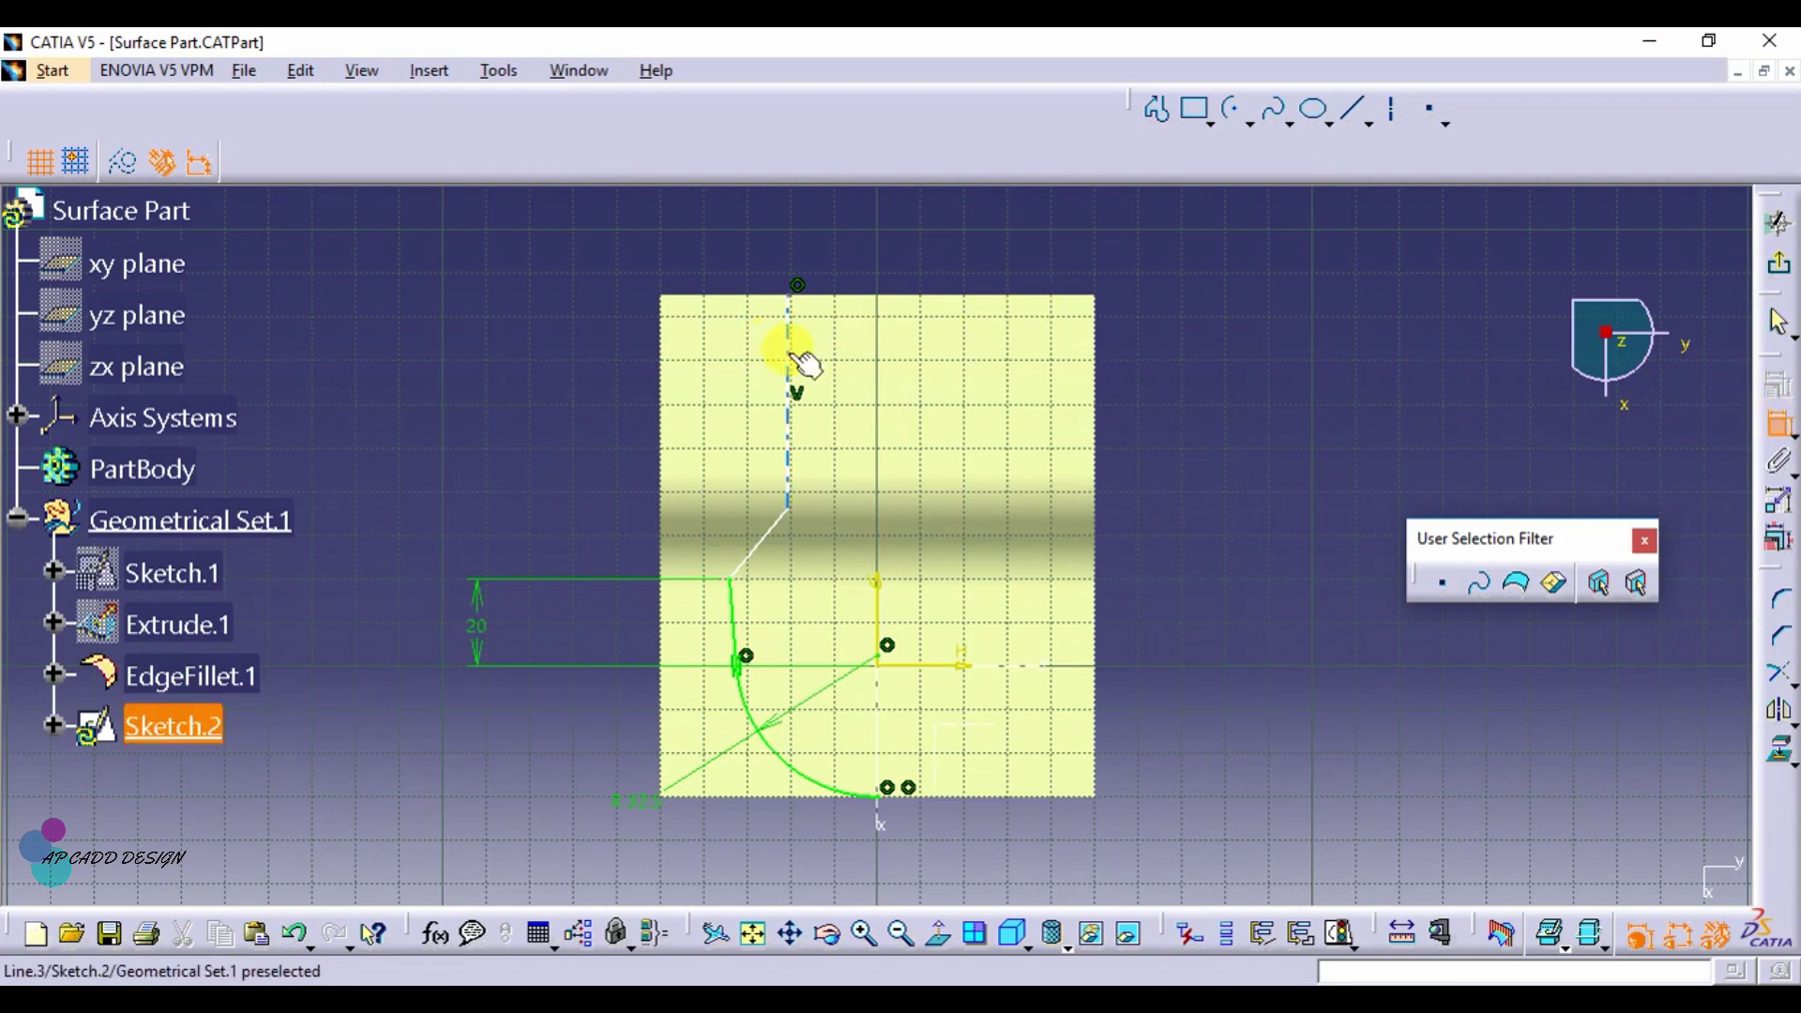
{"action": "left_click", "coordinate": [807, 364]}
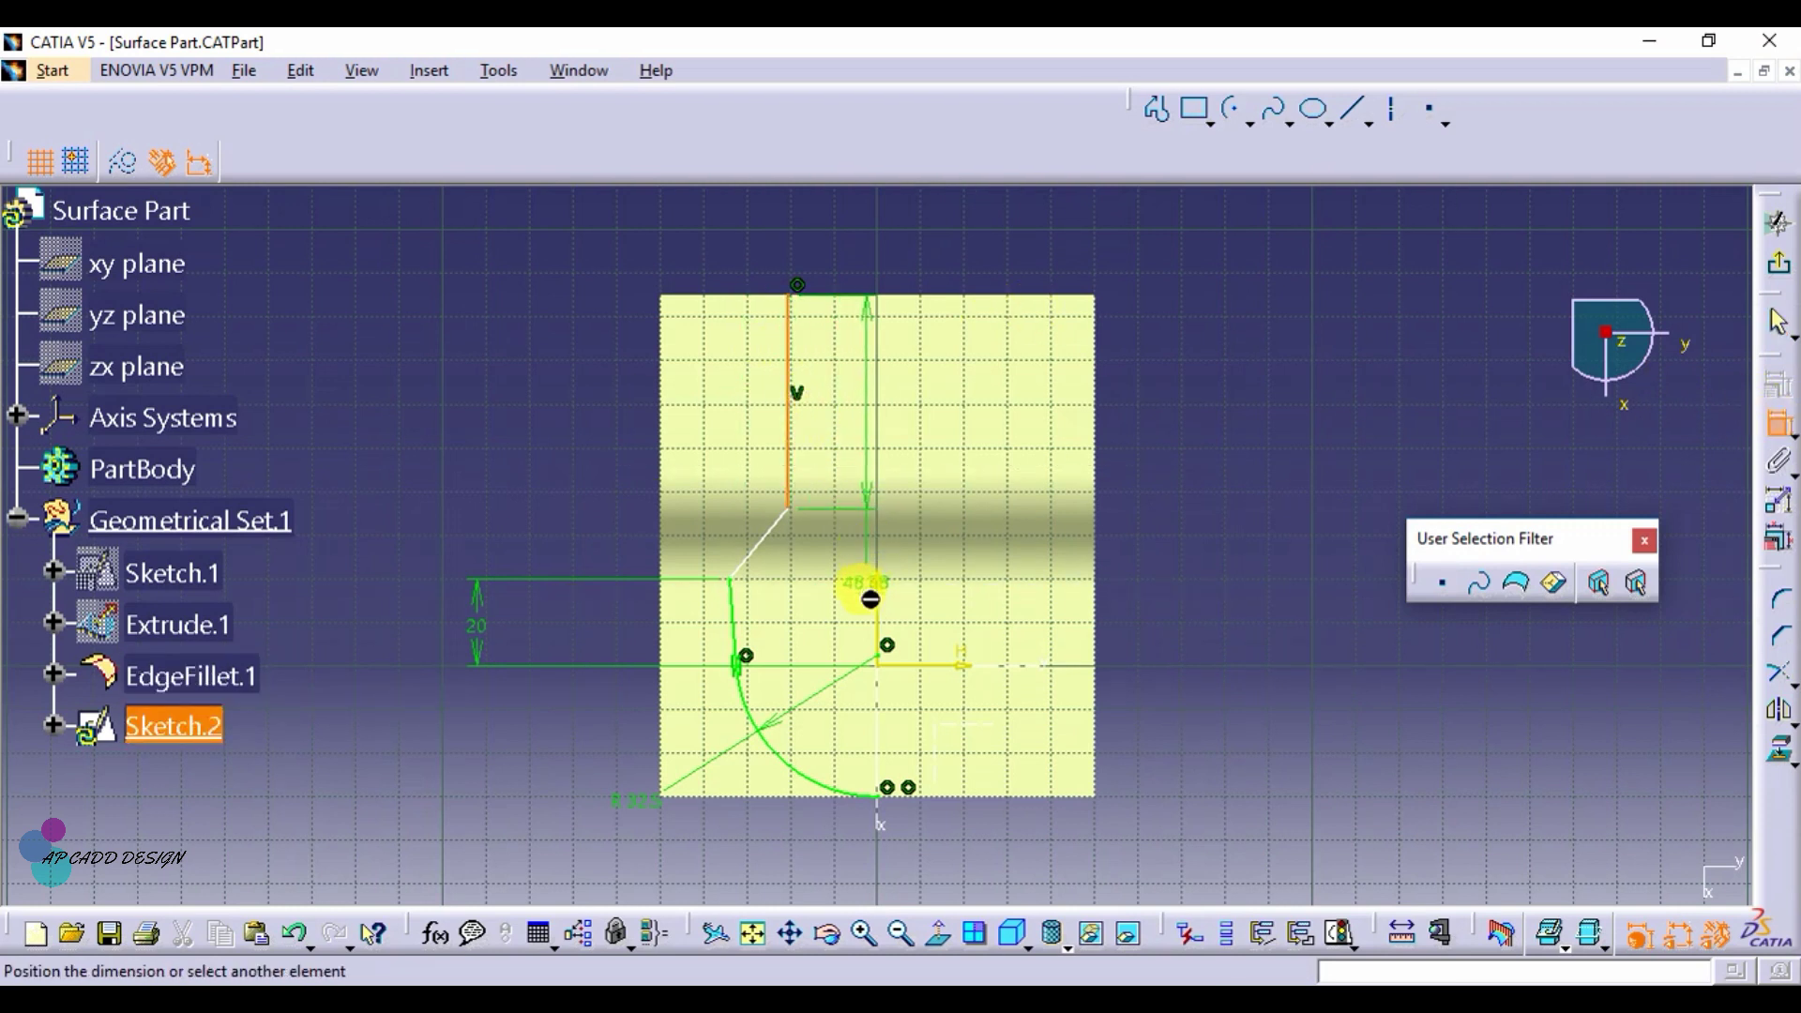
{"action": "left_click", "coordinate": [841, 202]}
{"action": "double_click", "coordinate": [841, 203]}
{"action": "type", "text": "4"}
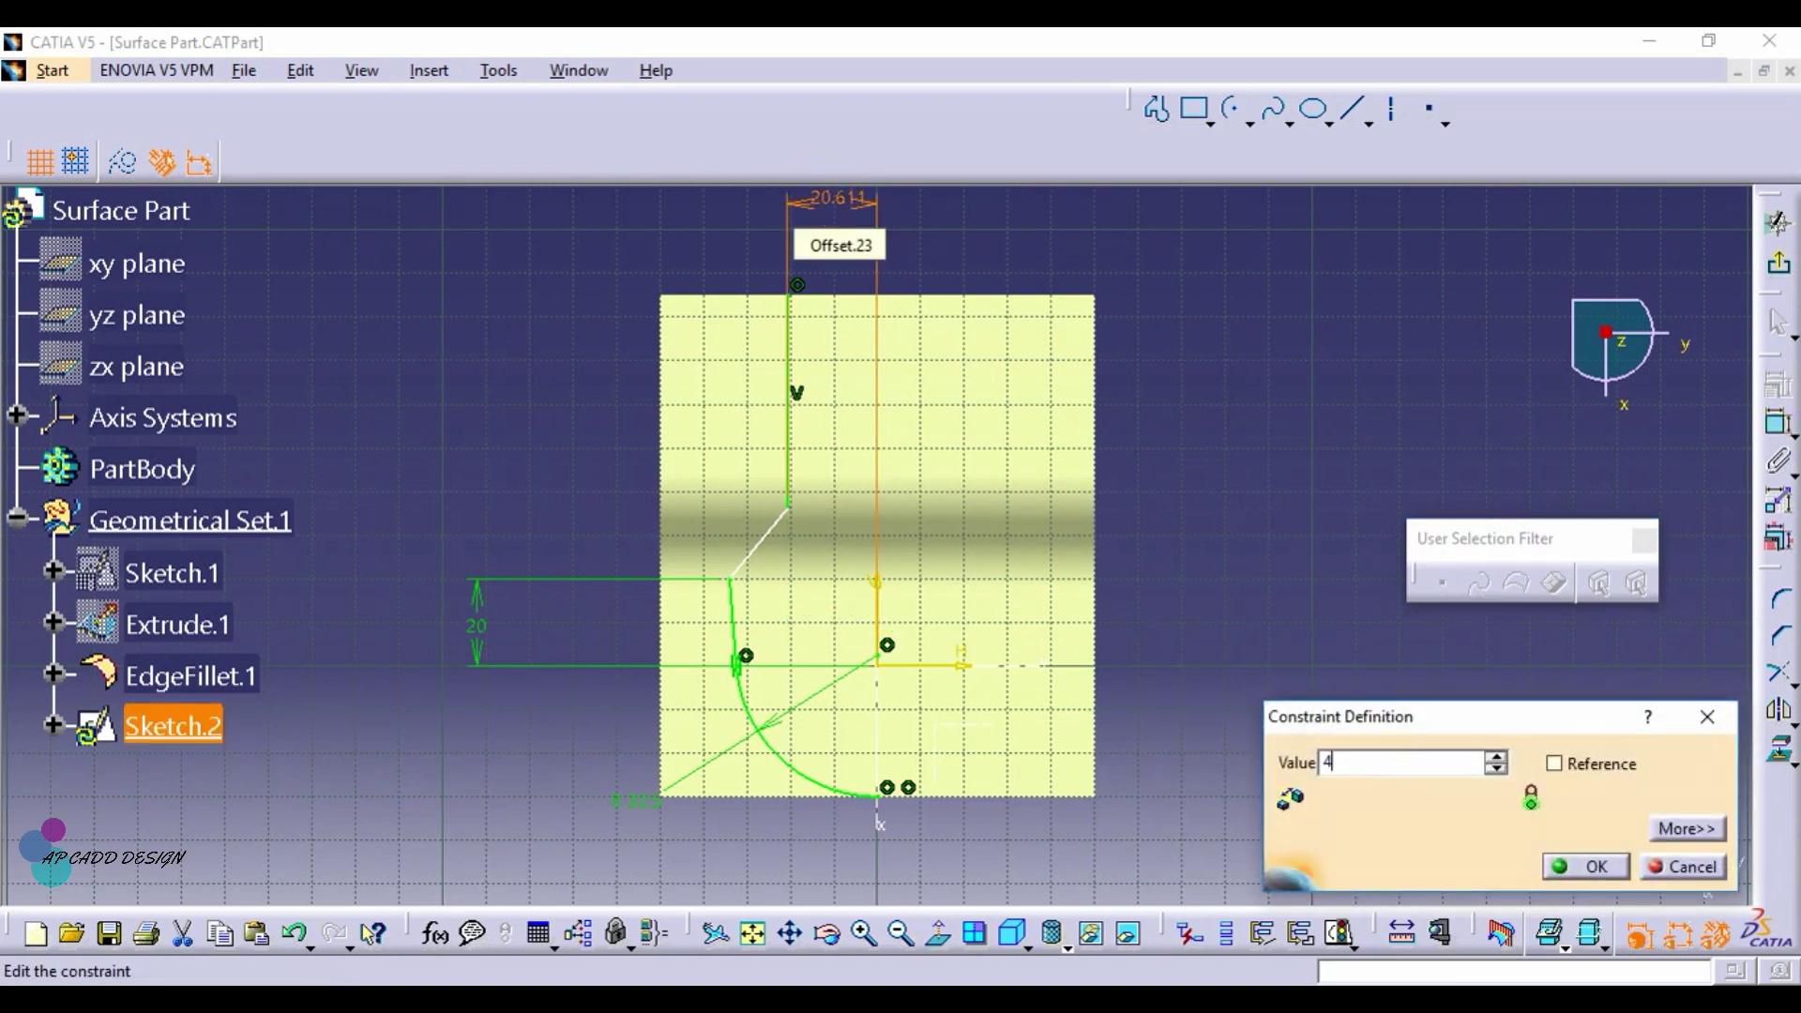
{"action": "key", "text": "Return"}
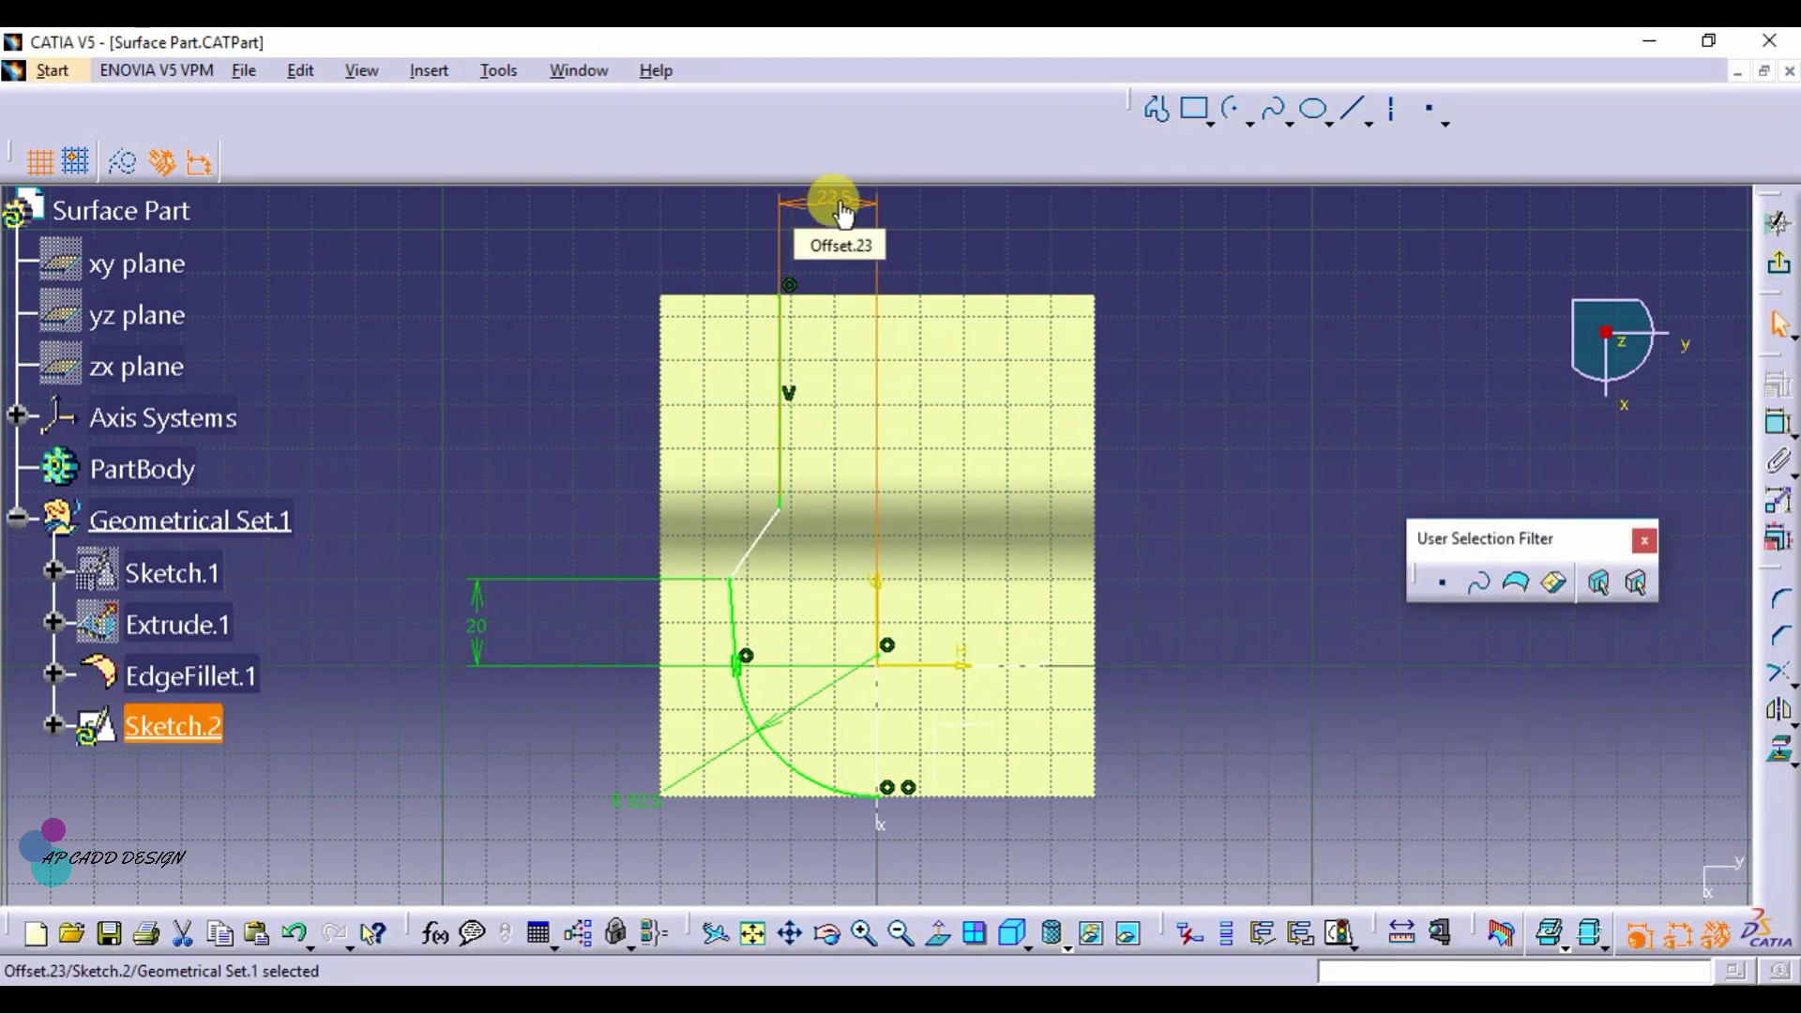
Step: Set the vertical line's length to 42.9 mm
{"action": "left_click", "coordinate": [1774, 420]}
{"action": "left_click", "coordinate": [793, 452]}
{"action": "left_click", "coordinate": [494, 470]}
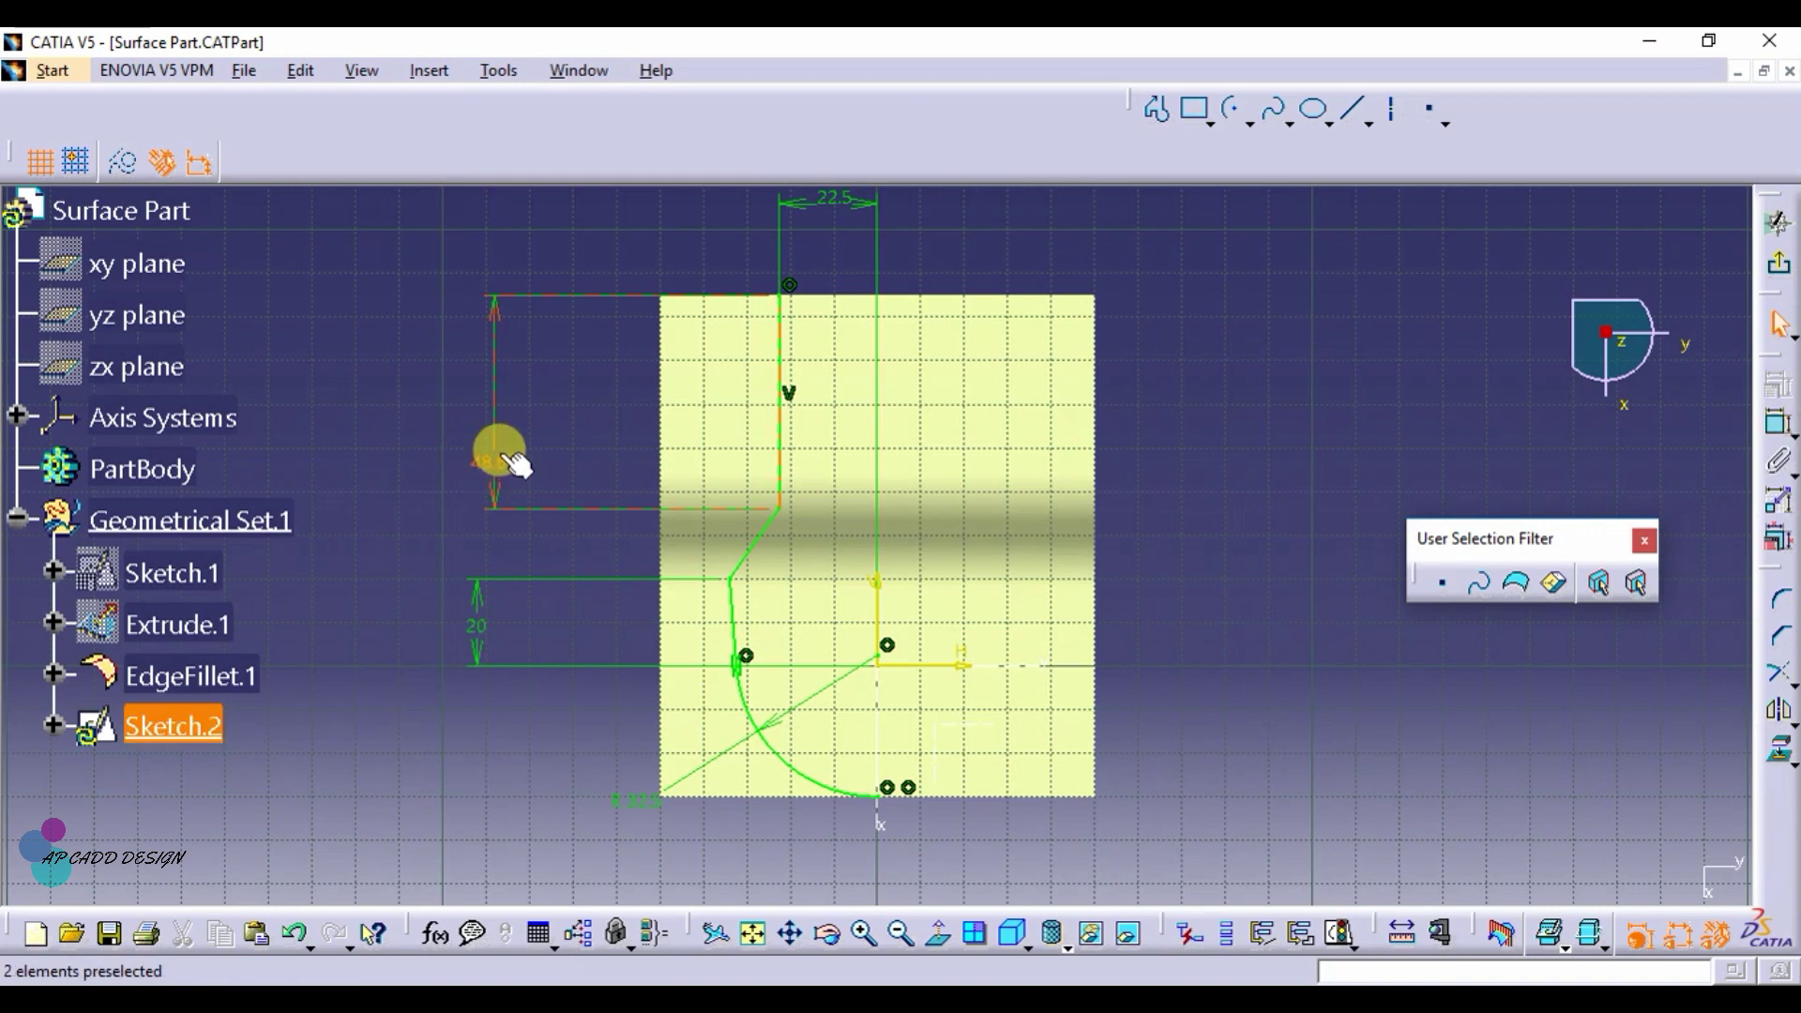
{"action": "double_click", "coordinate": [495, 464]}
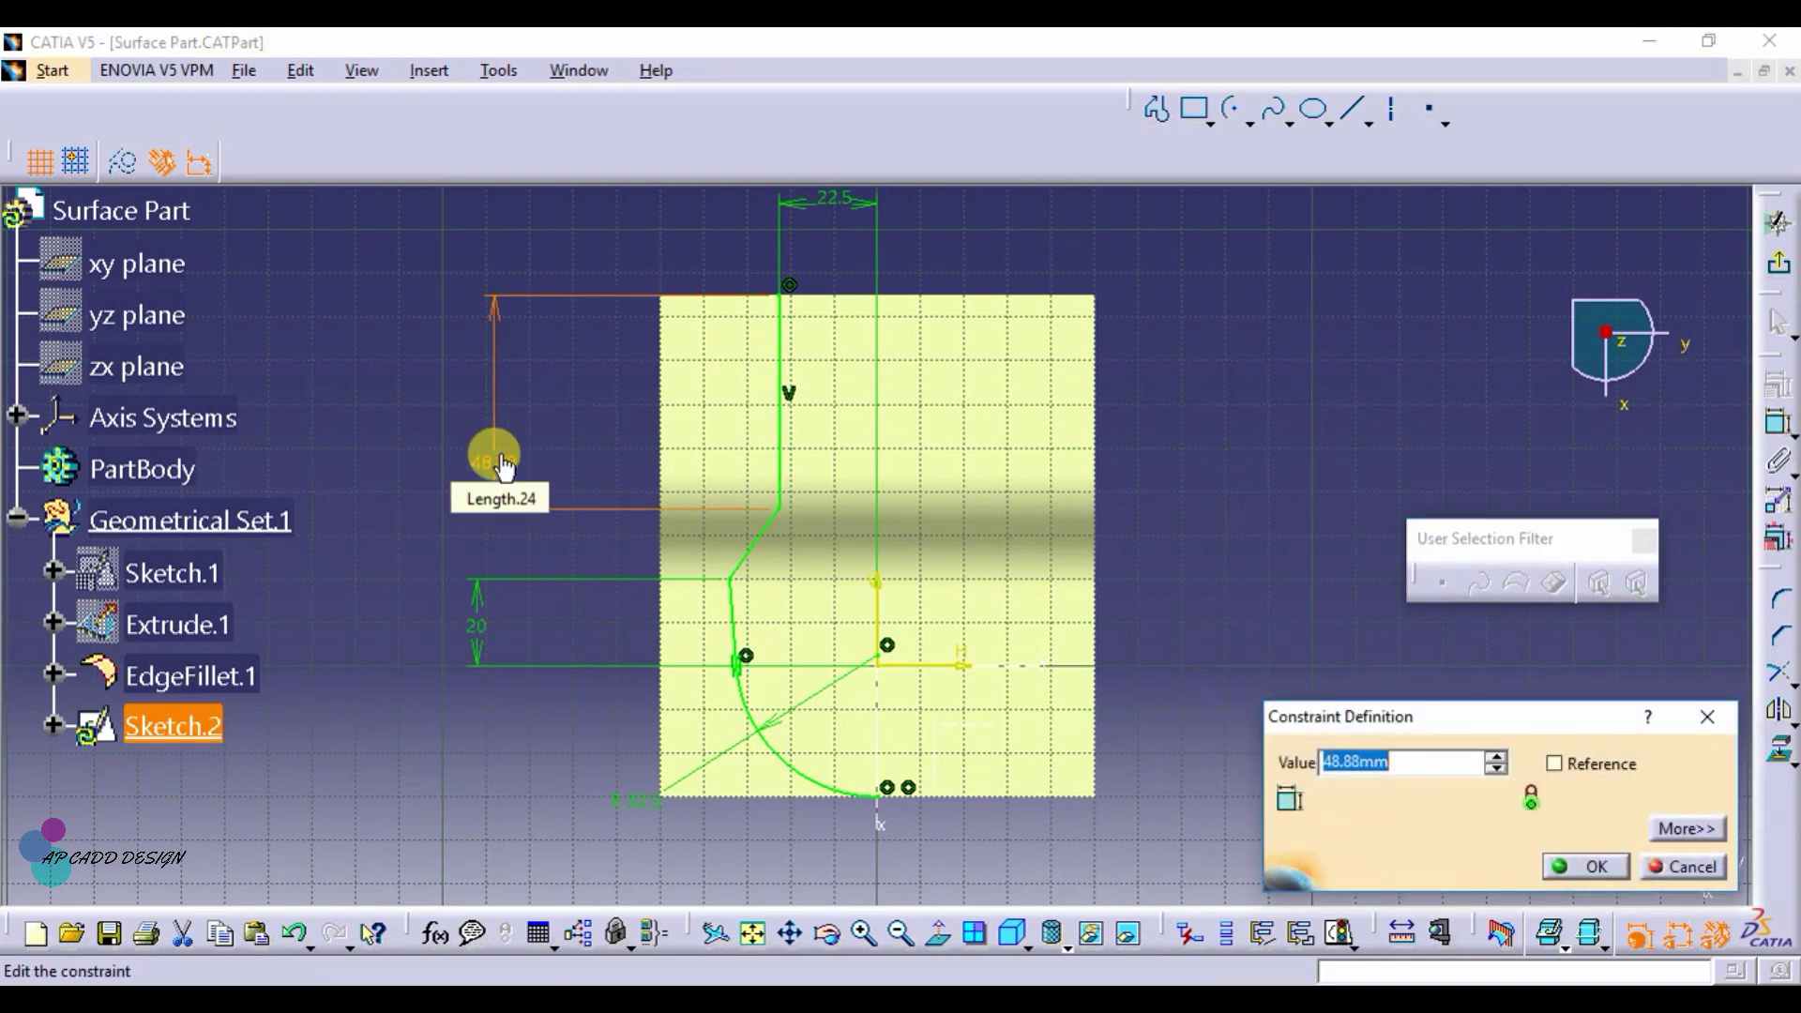
{"action": "type", "text": "42.9"}
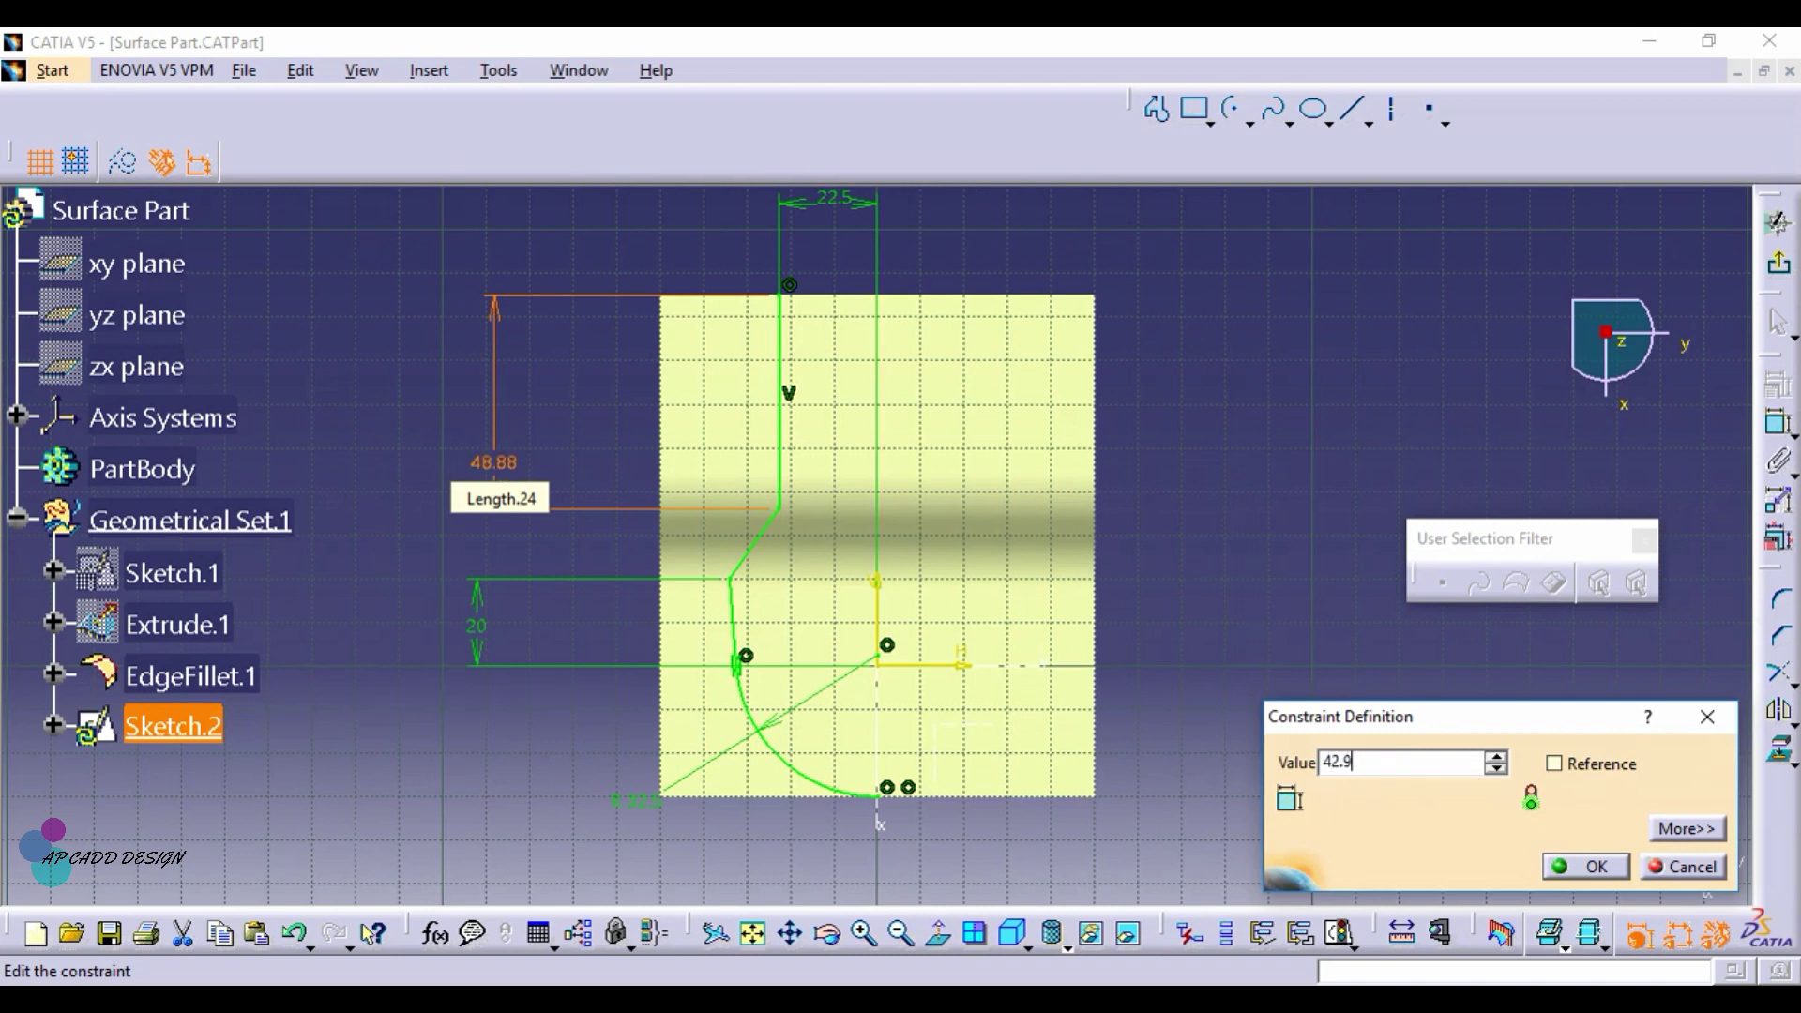
{"action": "key", "text": "Return"}
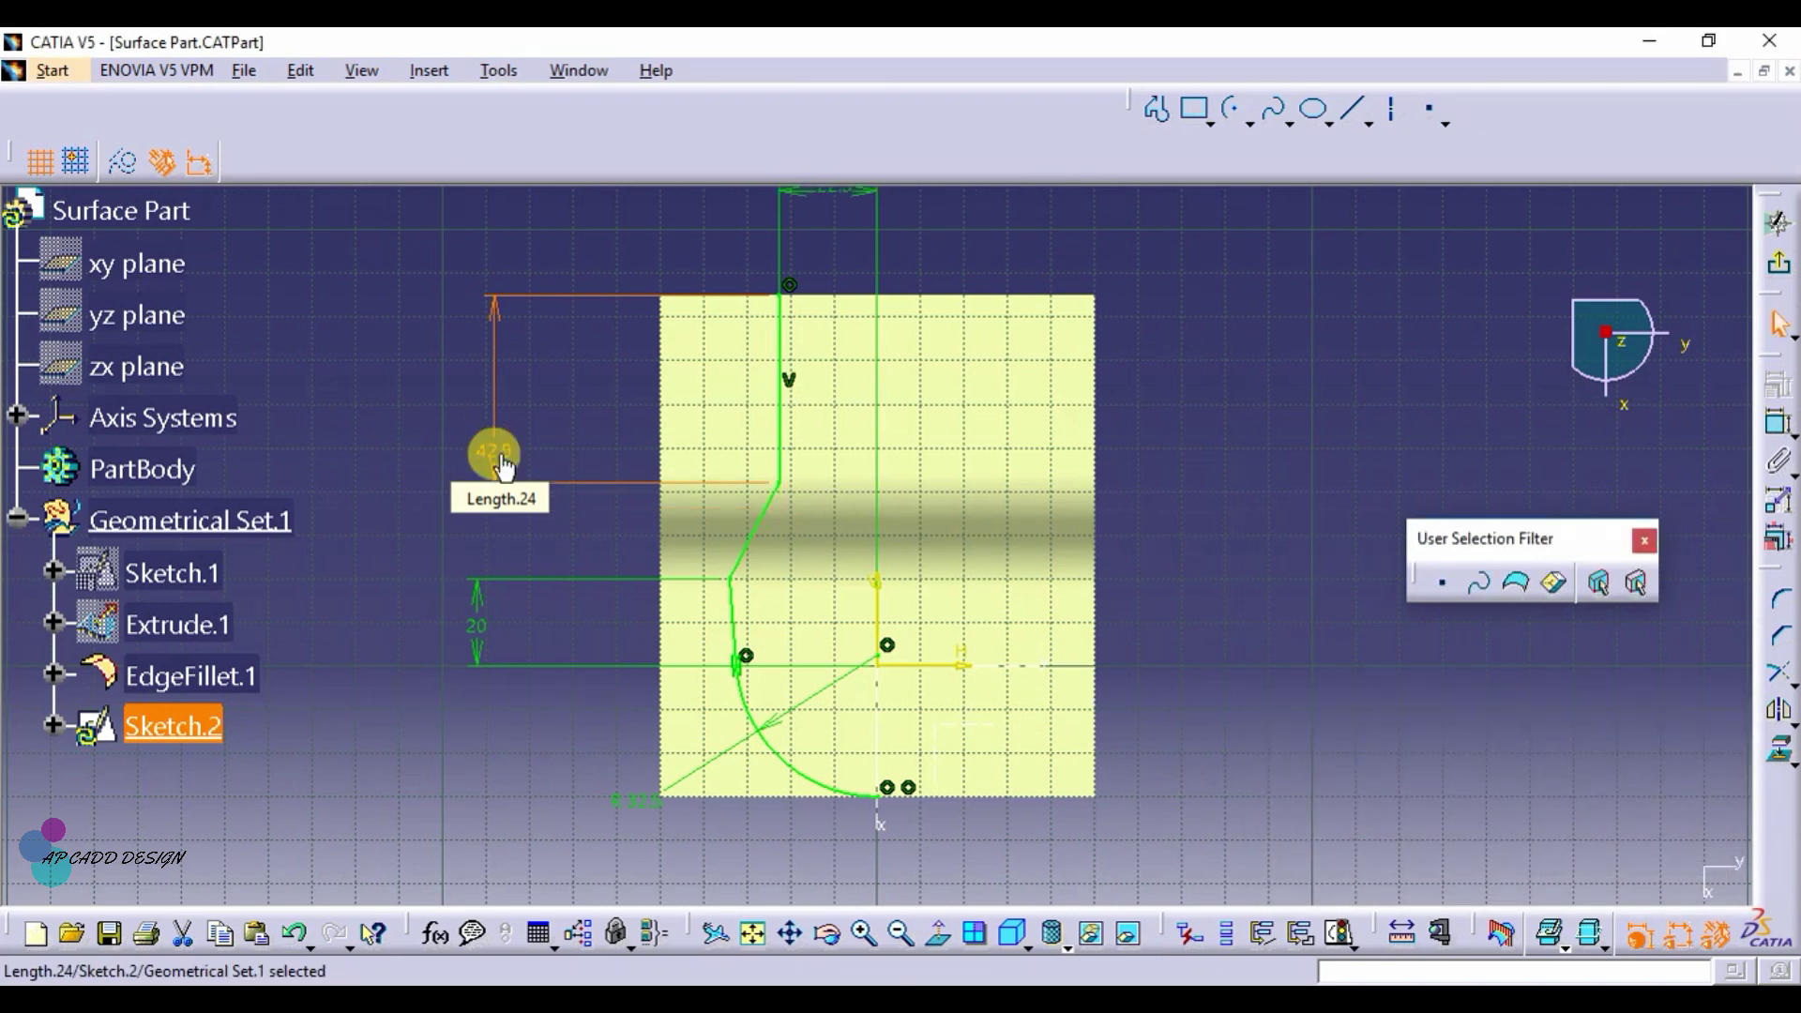
{"action": "left_click", "coordinate": [1419, 323]}
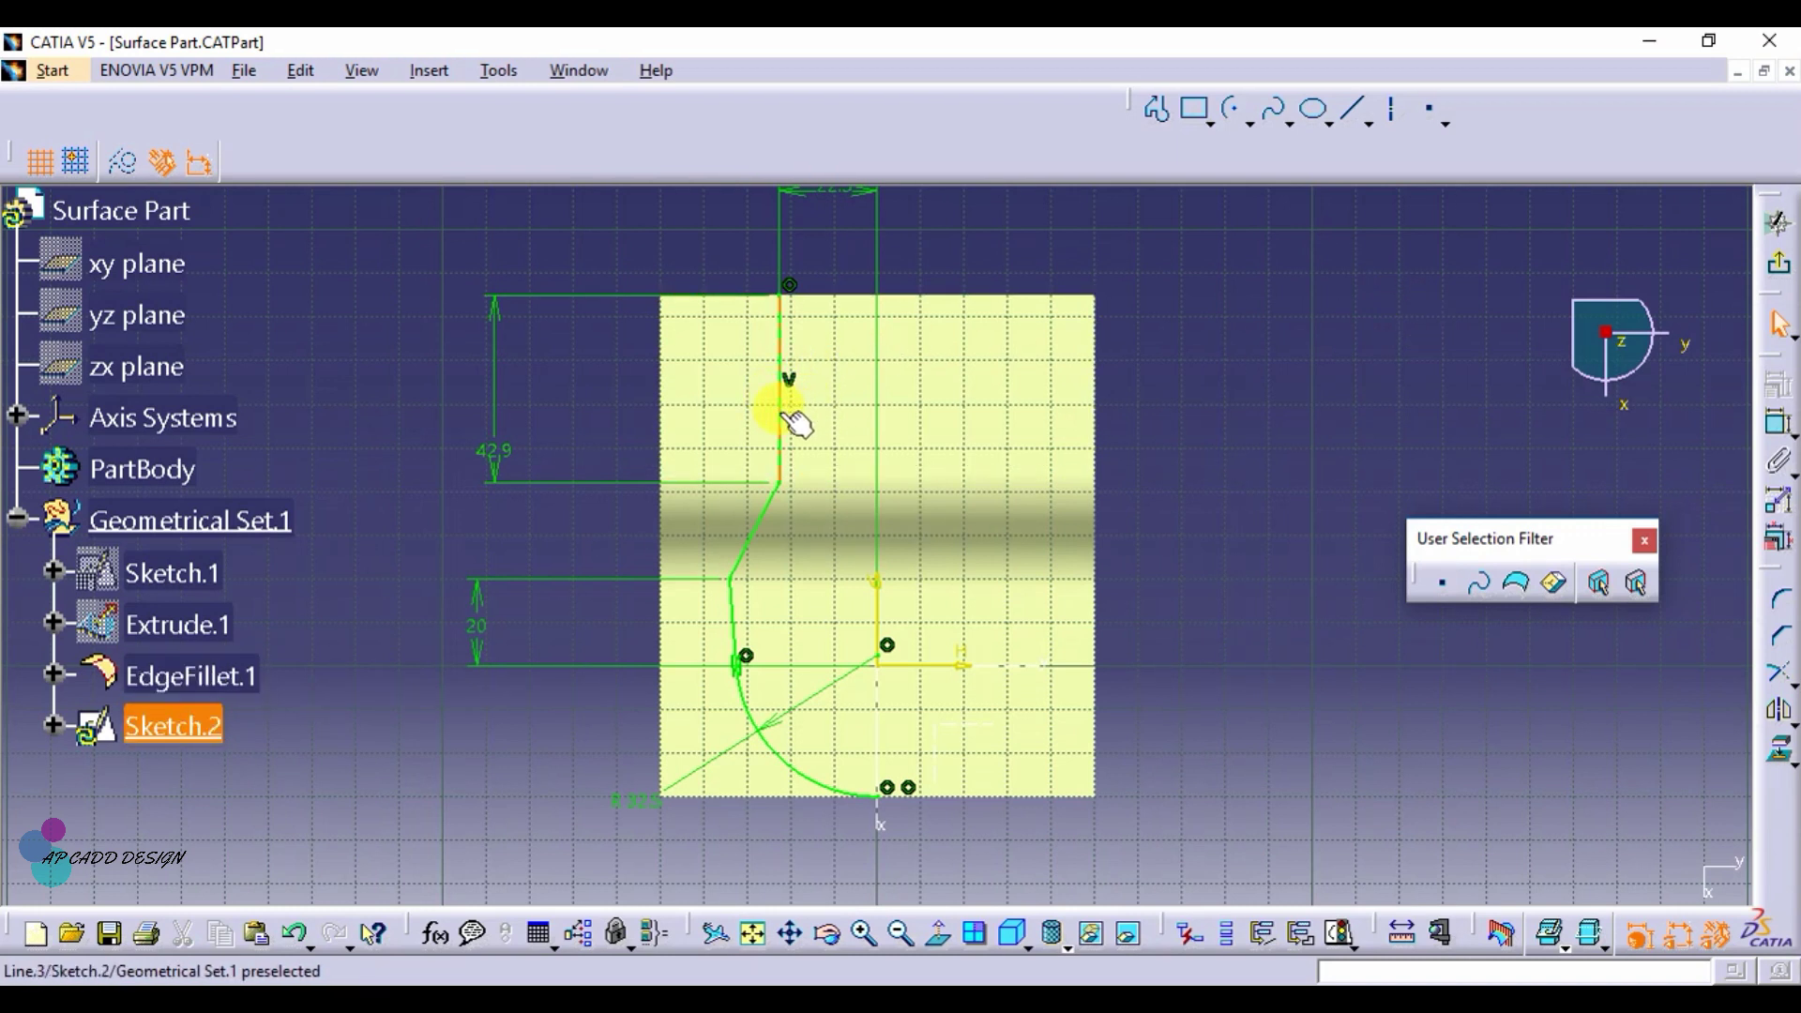
Step: Mirror the vertical, angled and short lines and the arc across the vertical axis, then exit the sketch
{"action": "left_click", "coordinate": [788, 416]}
{"action": "left_click", "coordinate": [755, 531], "text": "ctrl"}
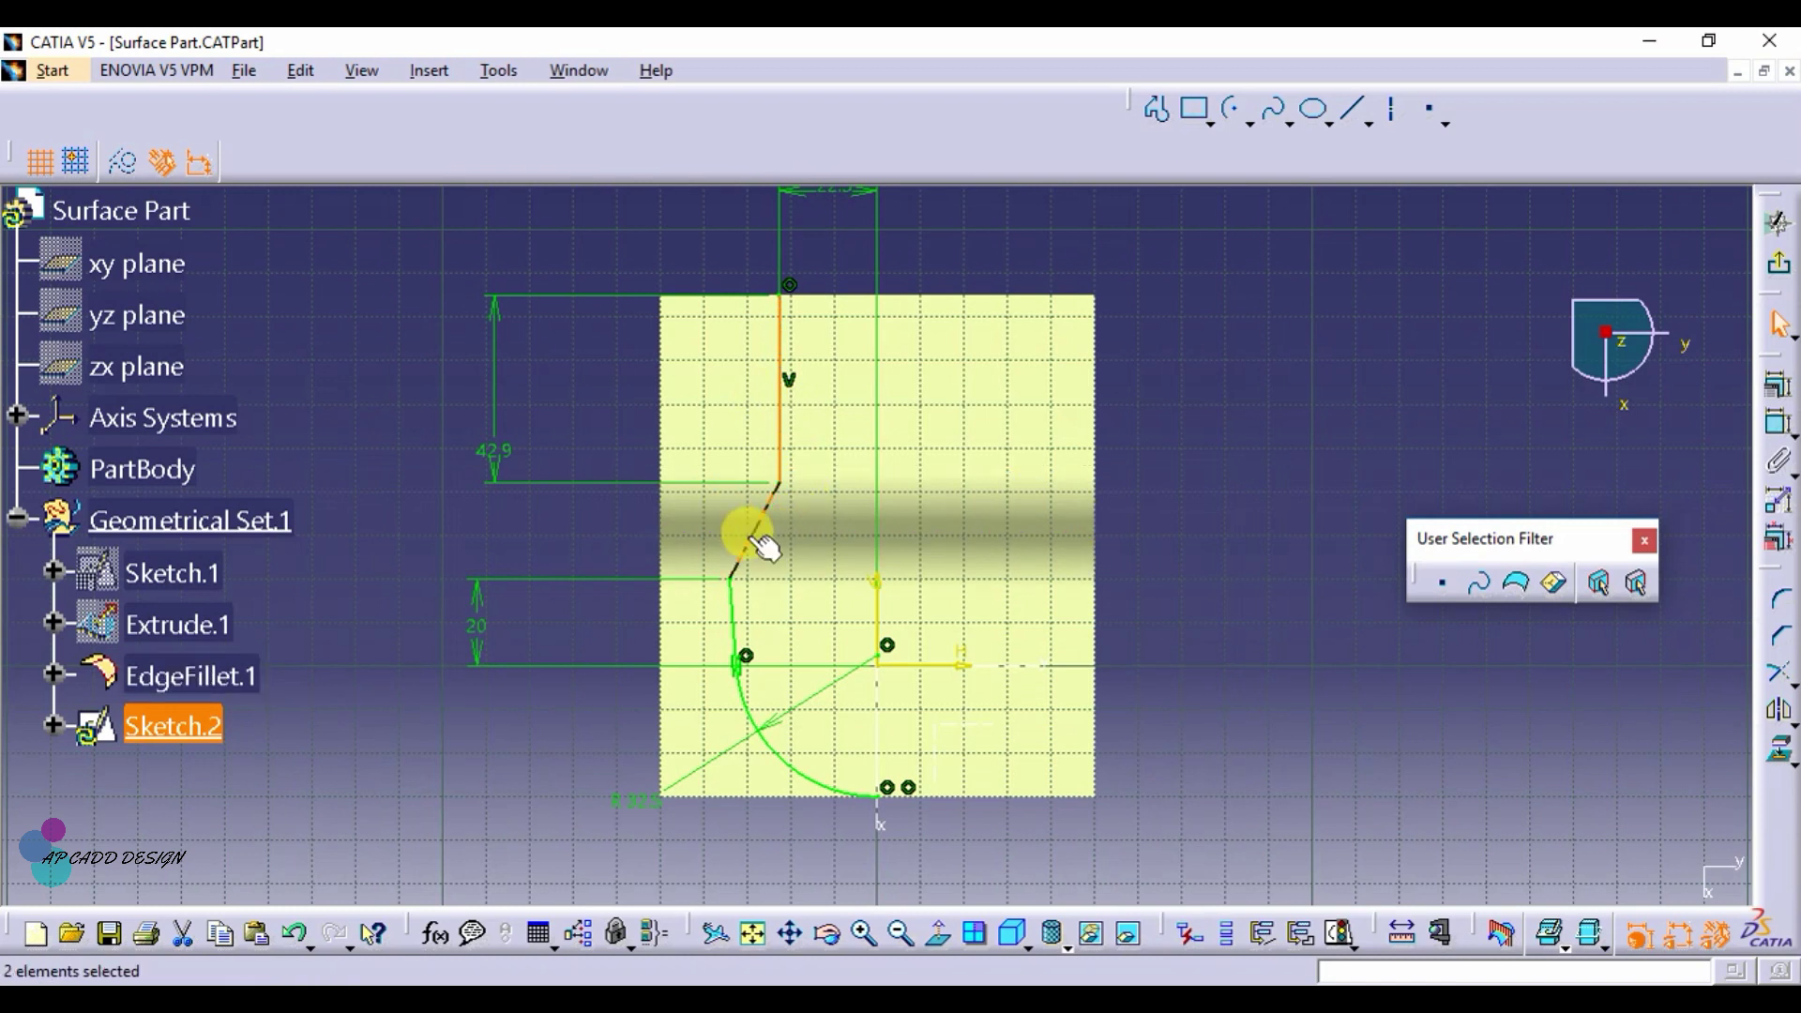
{"action": "left_click", "coordinate": [735, 630], "text": "ctrl"}
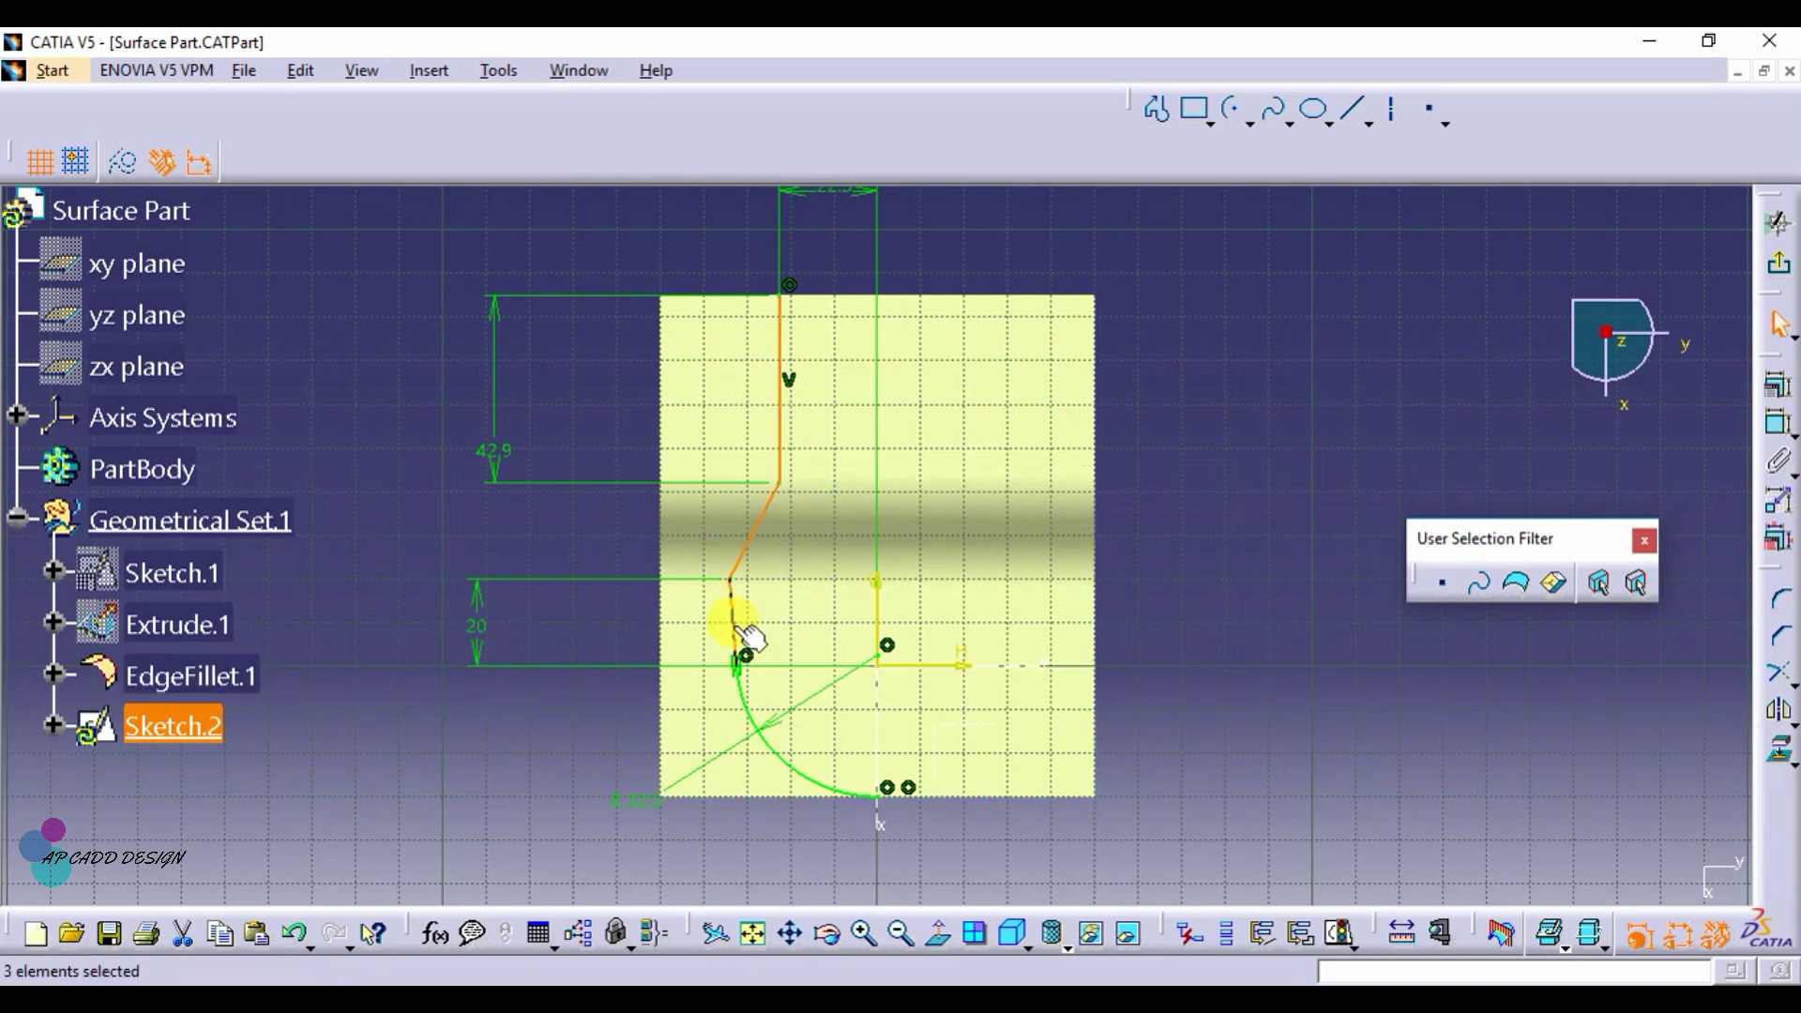
{"action": "left_click", "coordinate": [787, 760], "text": "ctrl"}
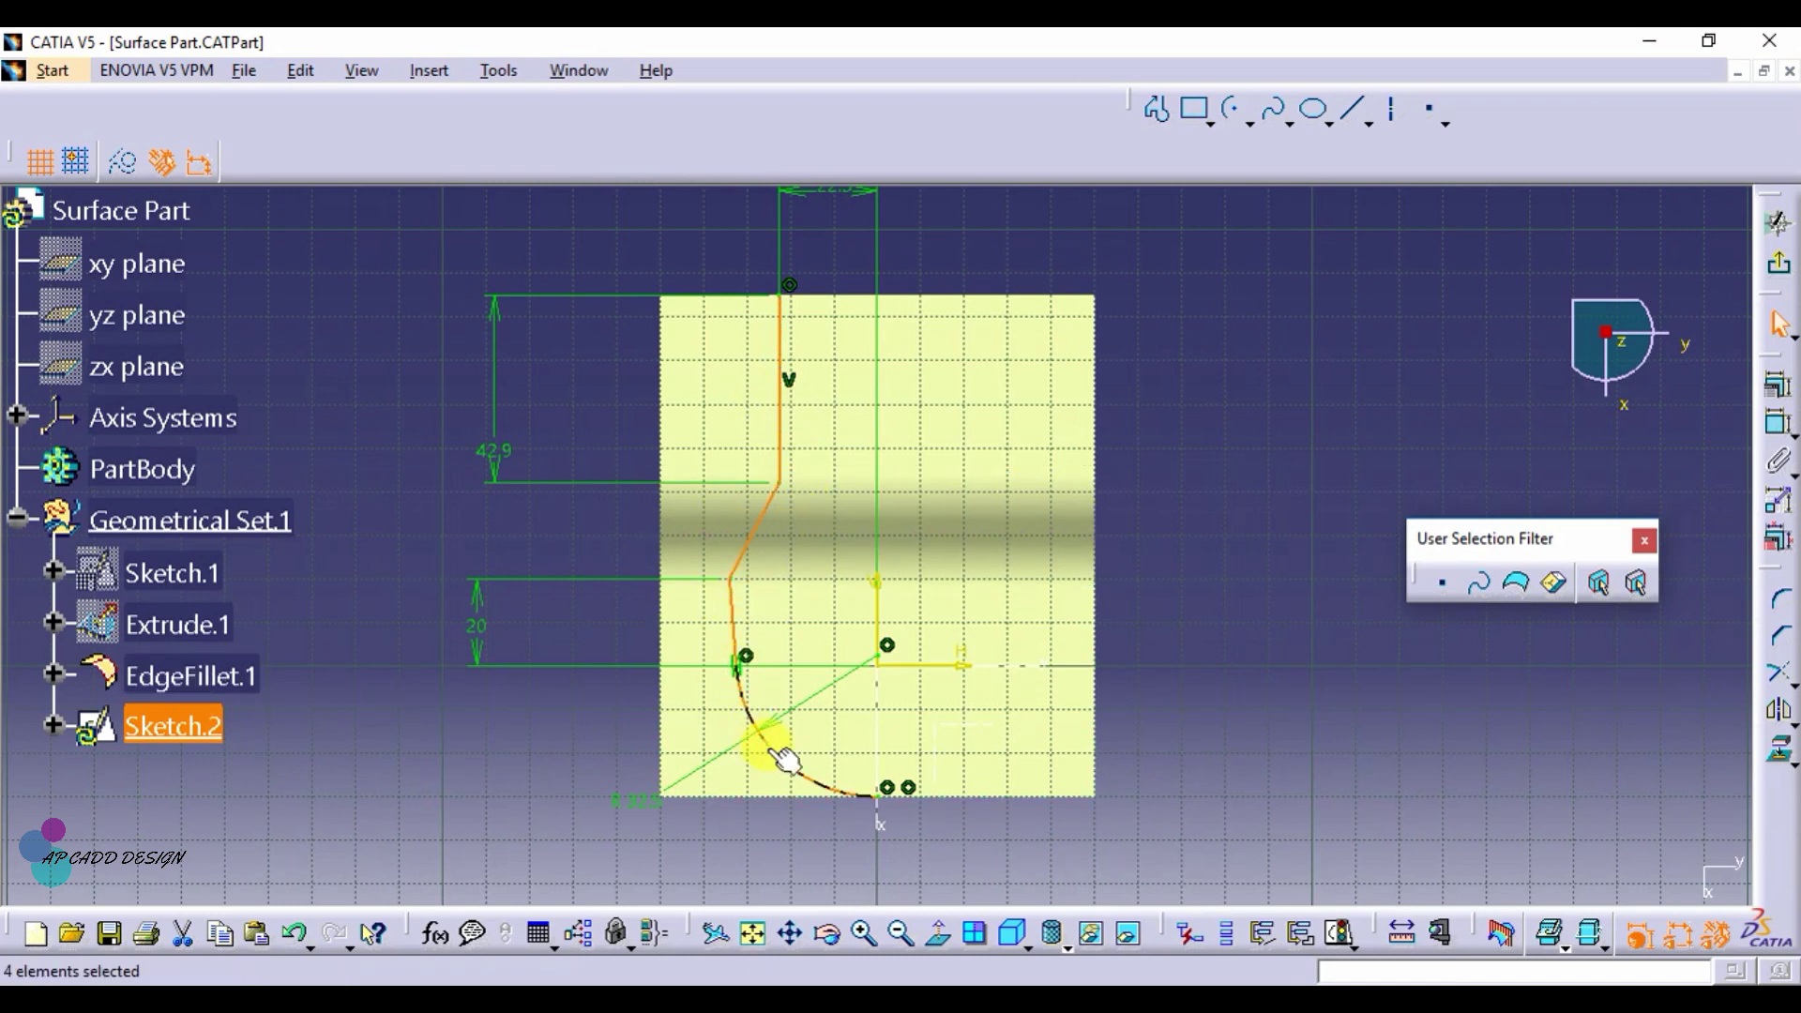
{"action": "left_click", "coordinate": [1782, 713]}
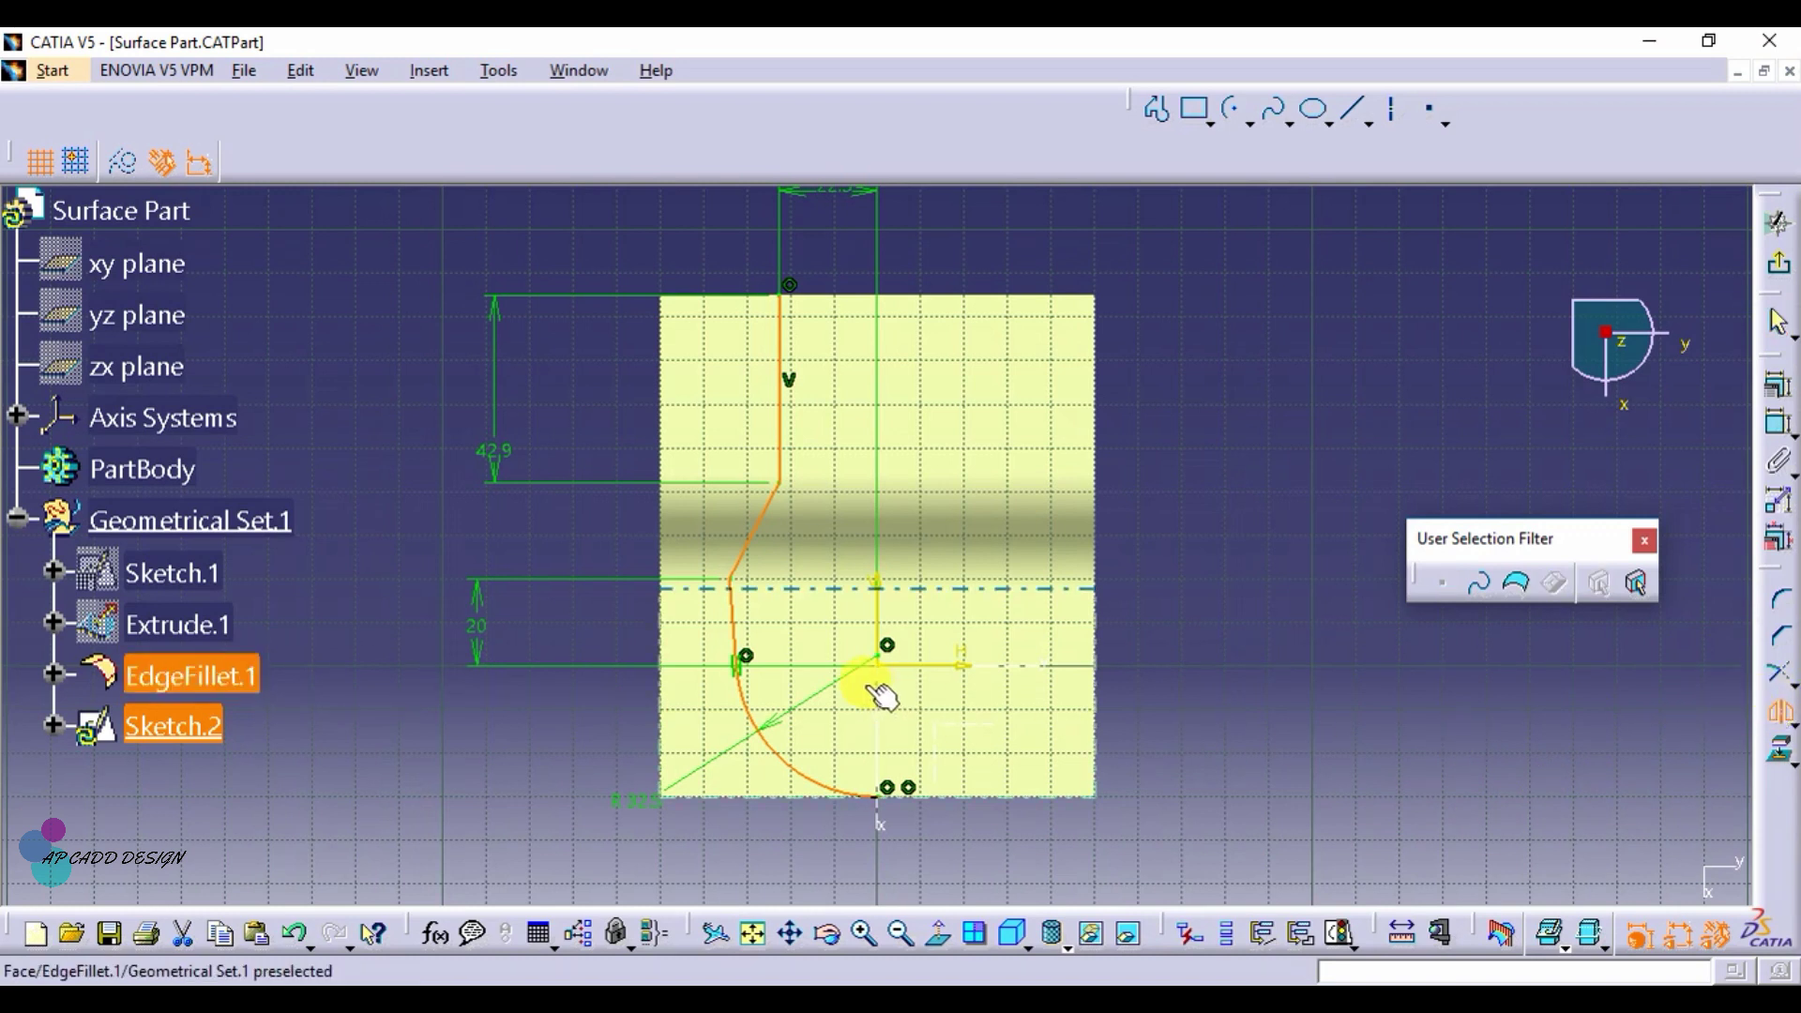
{"action": "left_click", "coordinate": [876, 620]}
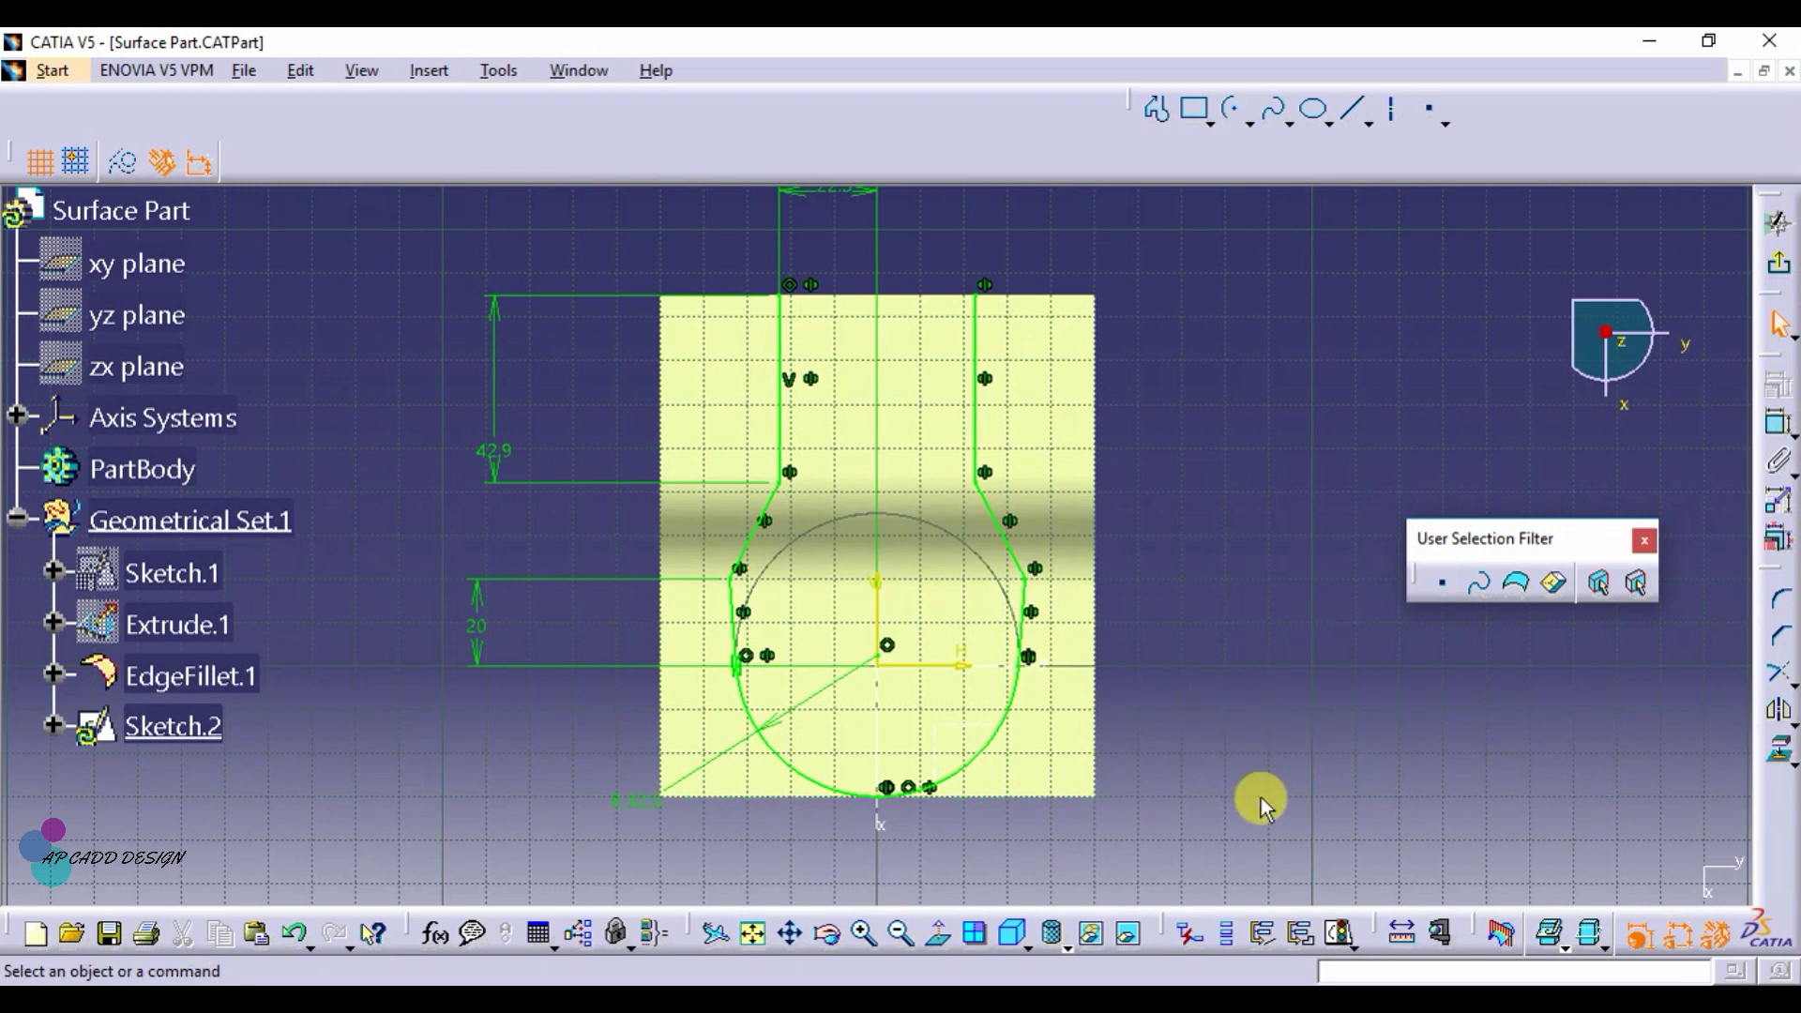
{"action": "left_click", "coordinate": [1782, 272]}
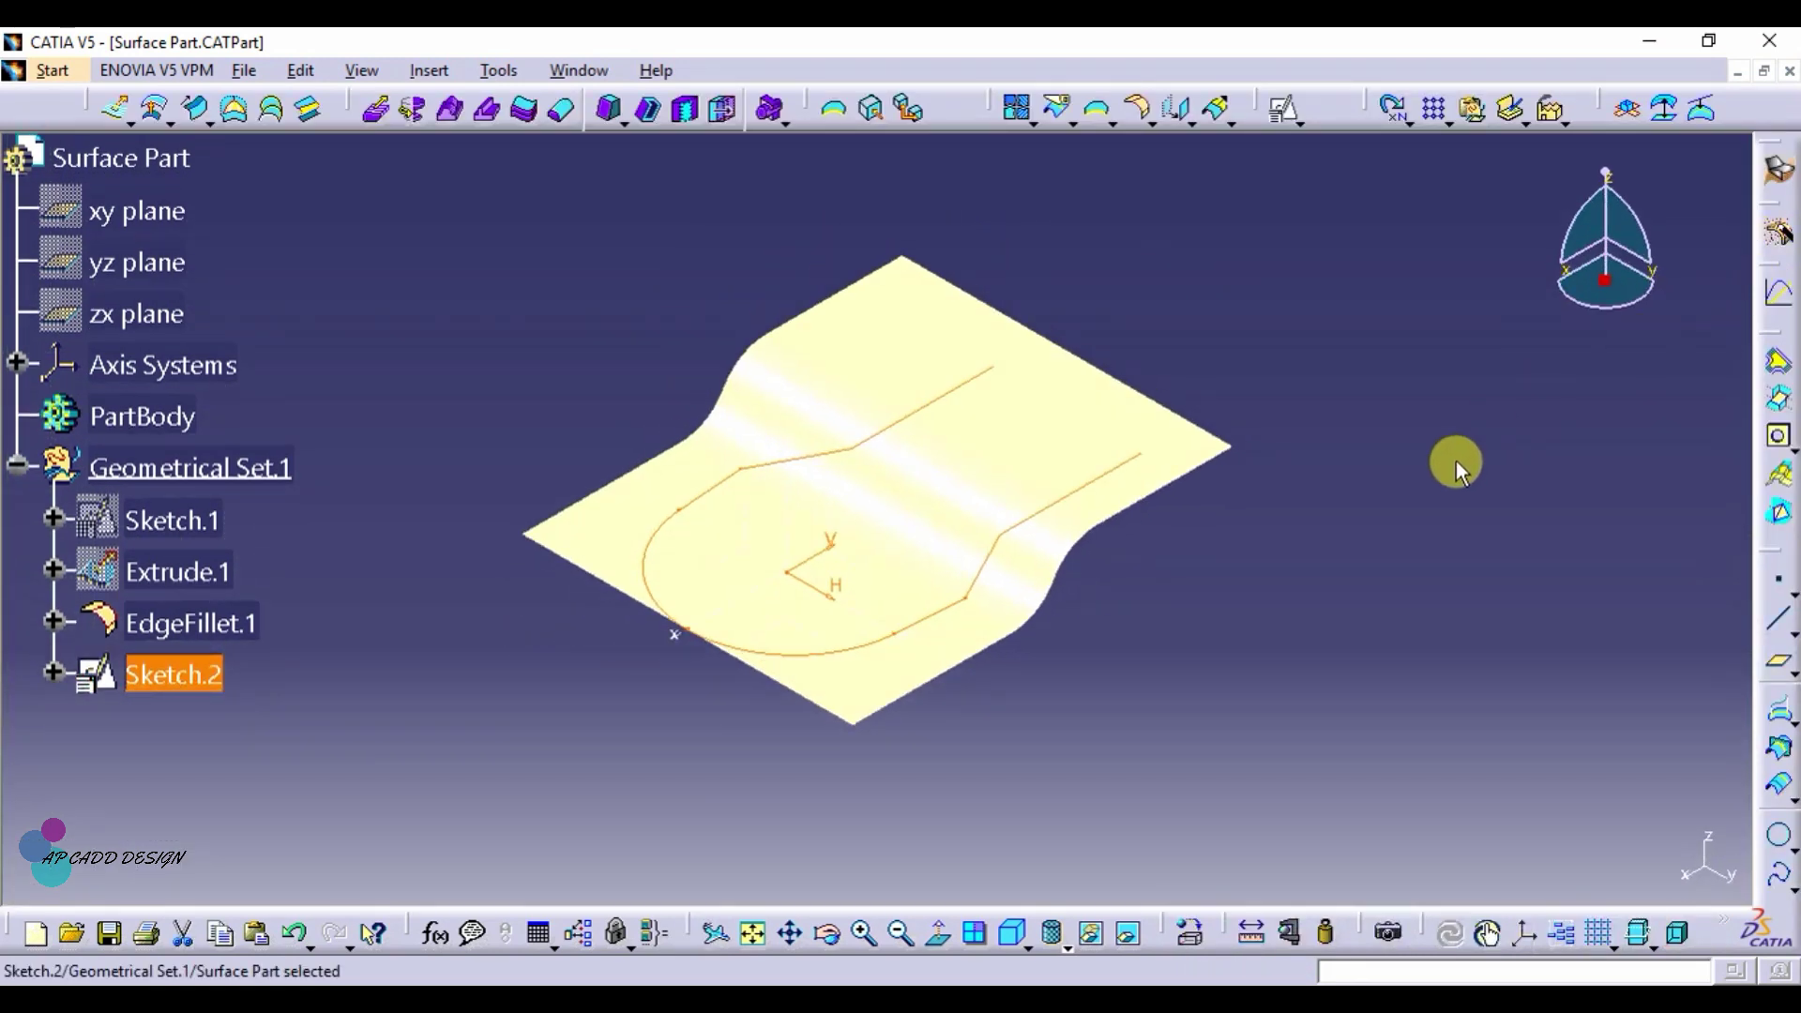
Step: Extrude Sketch.2 into a surface 50 mm in both directions
{"action": "left_click", "coordinate": [120, 111]}
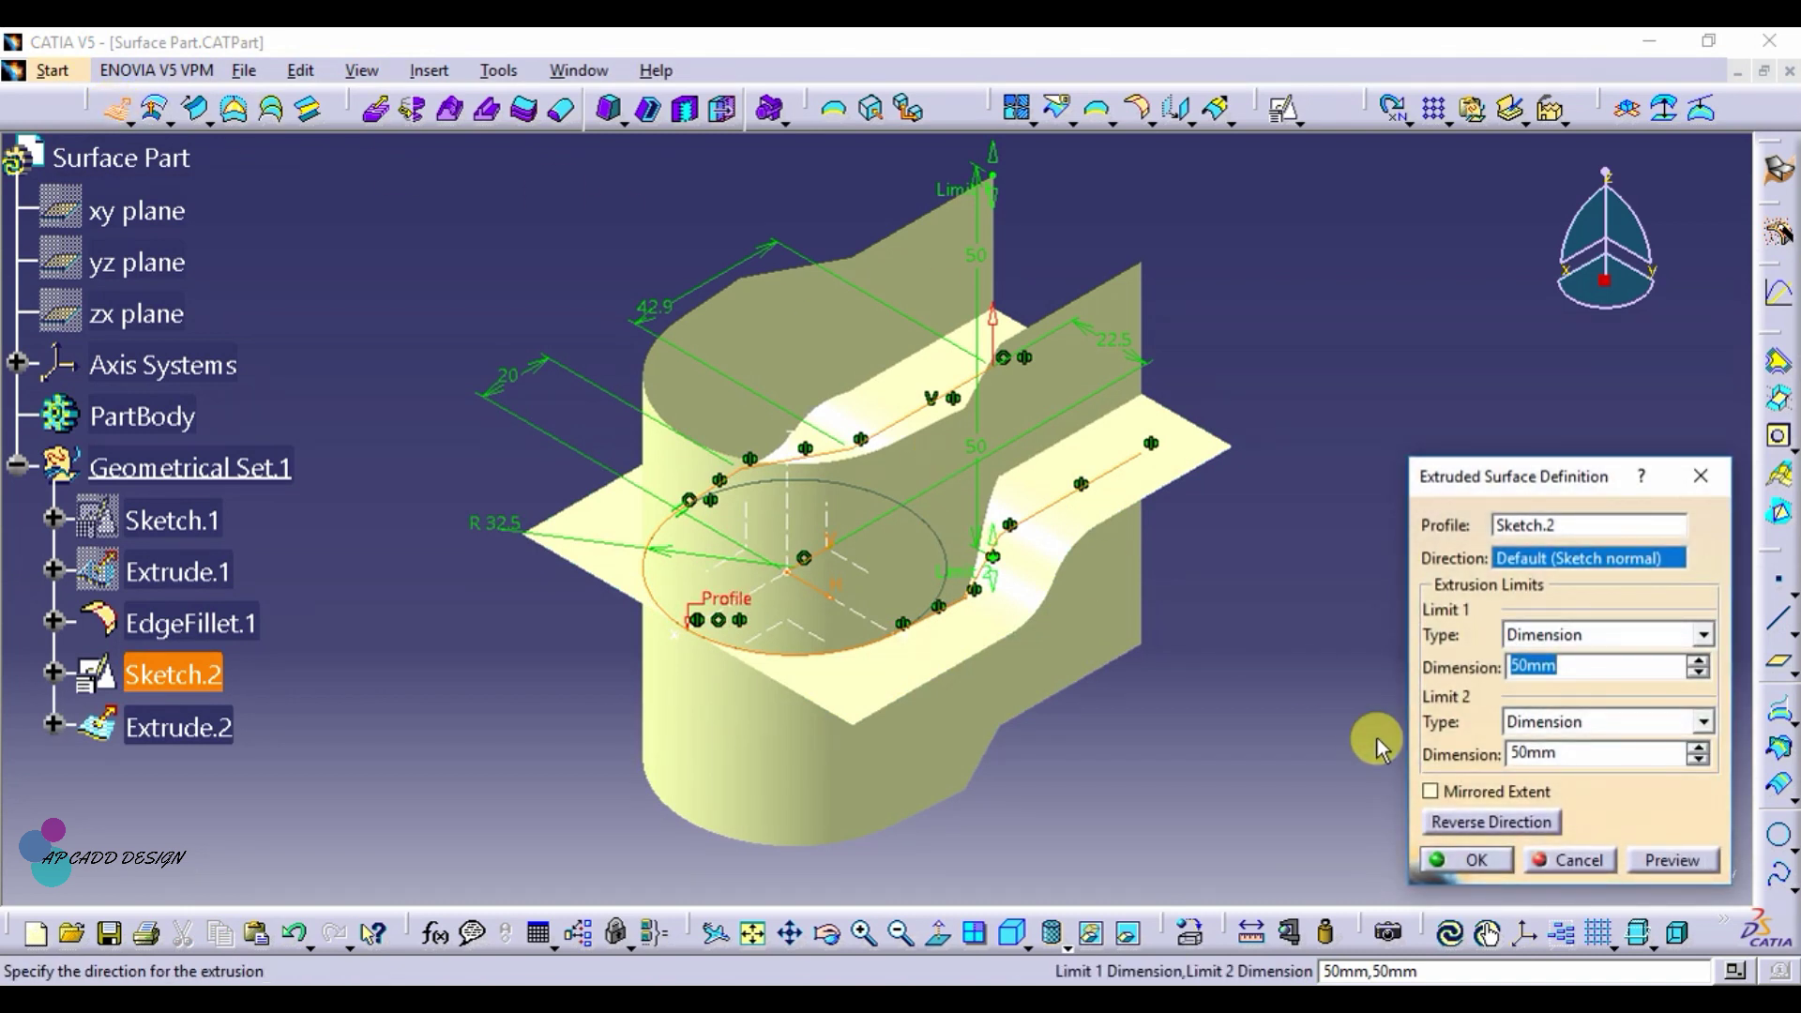
{"action": "left_click", "coordinate": [1486, 859]}
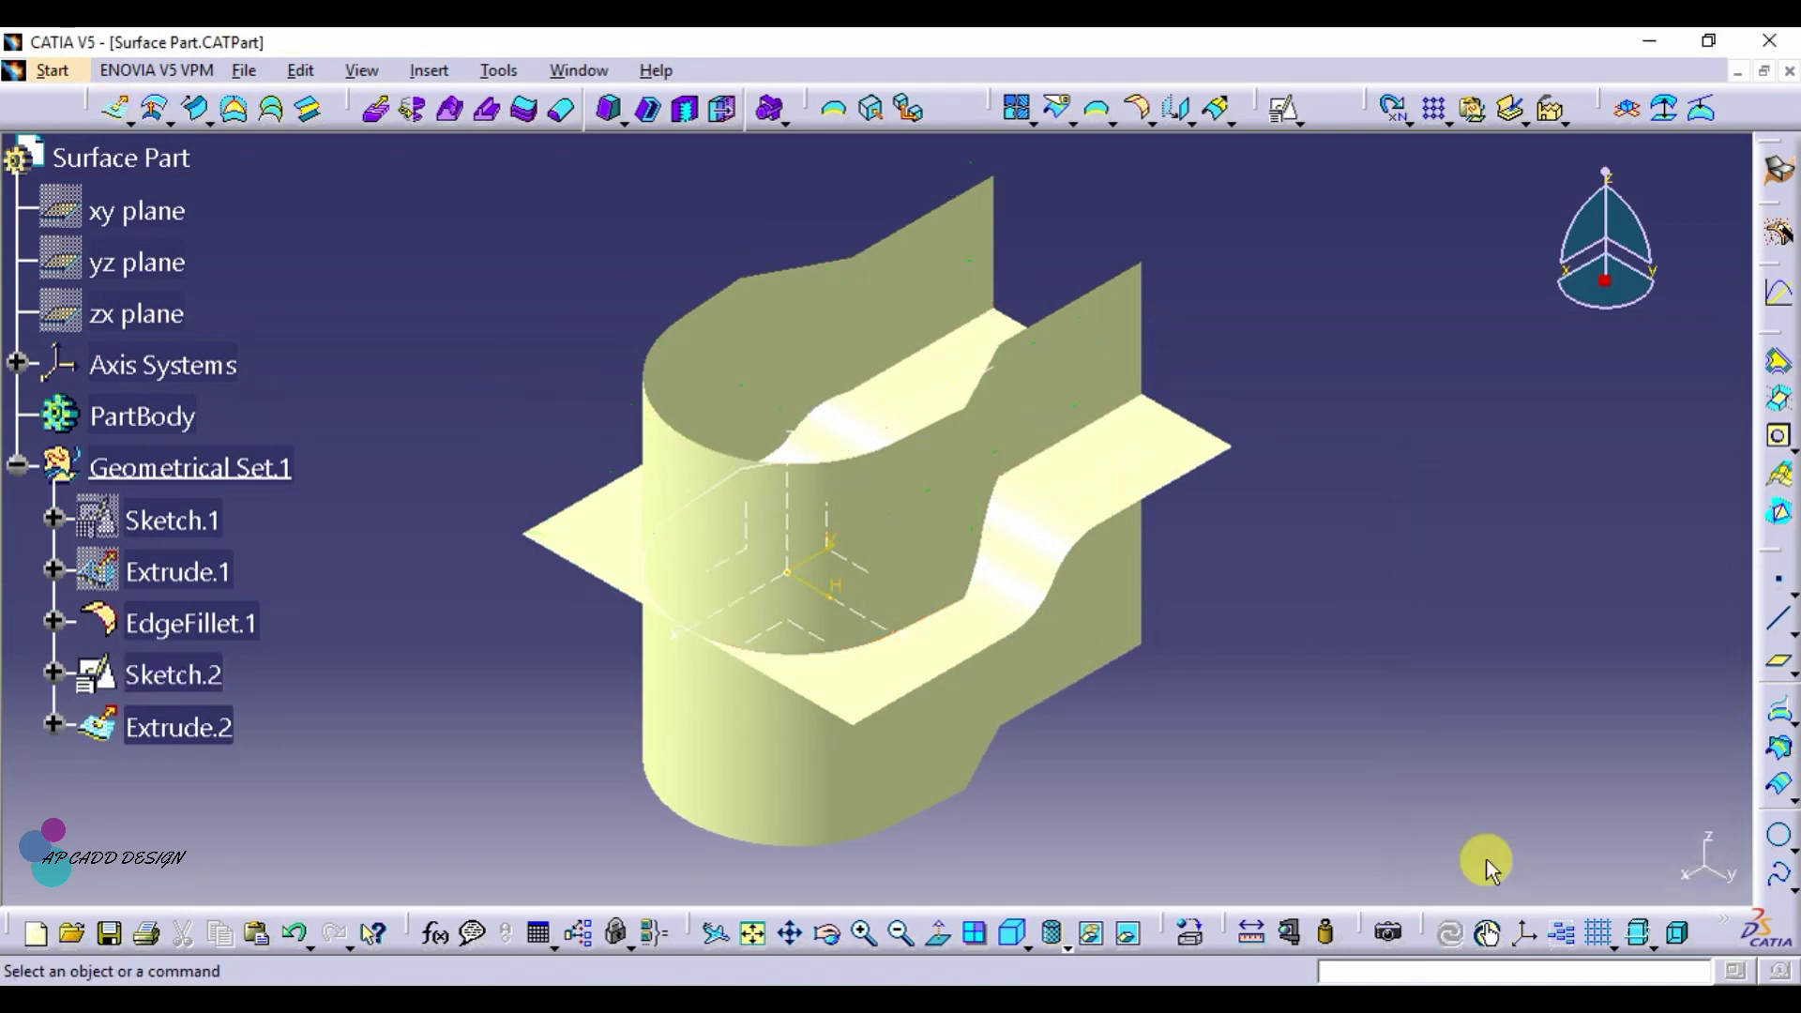
{"action": "left_click", "coordinate": [1137, 109]}
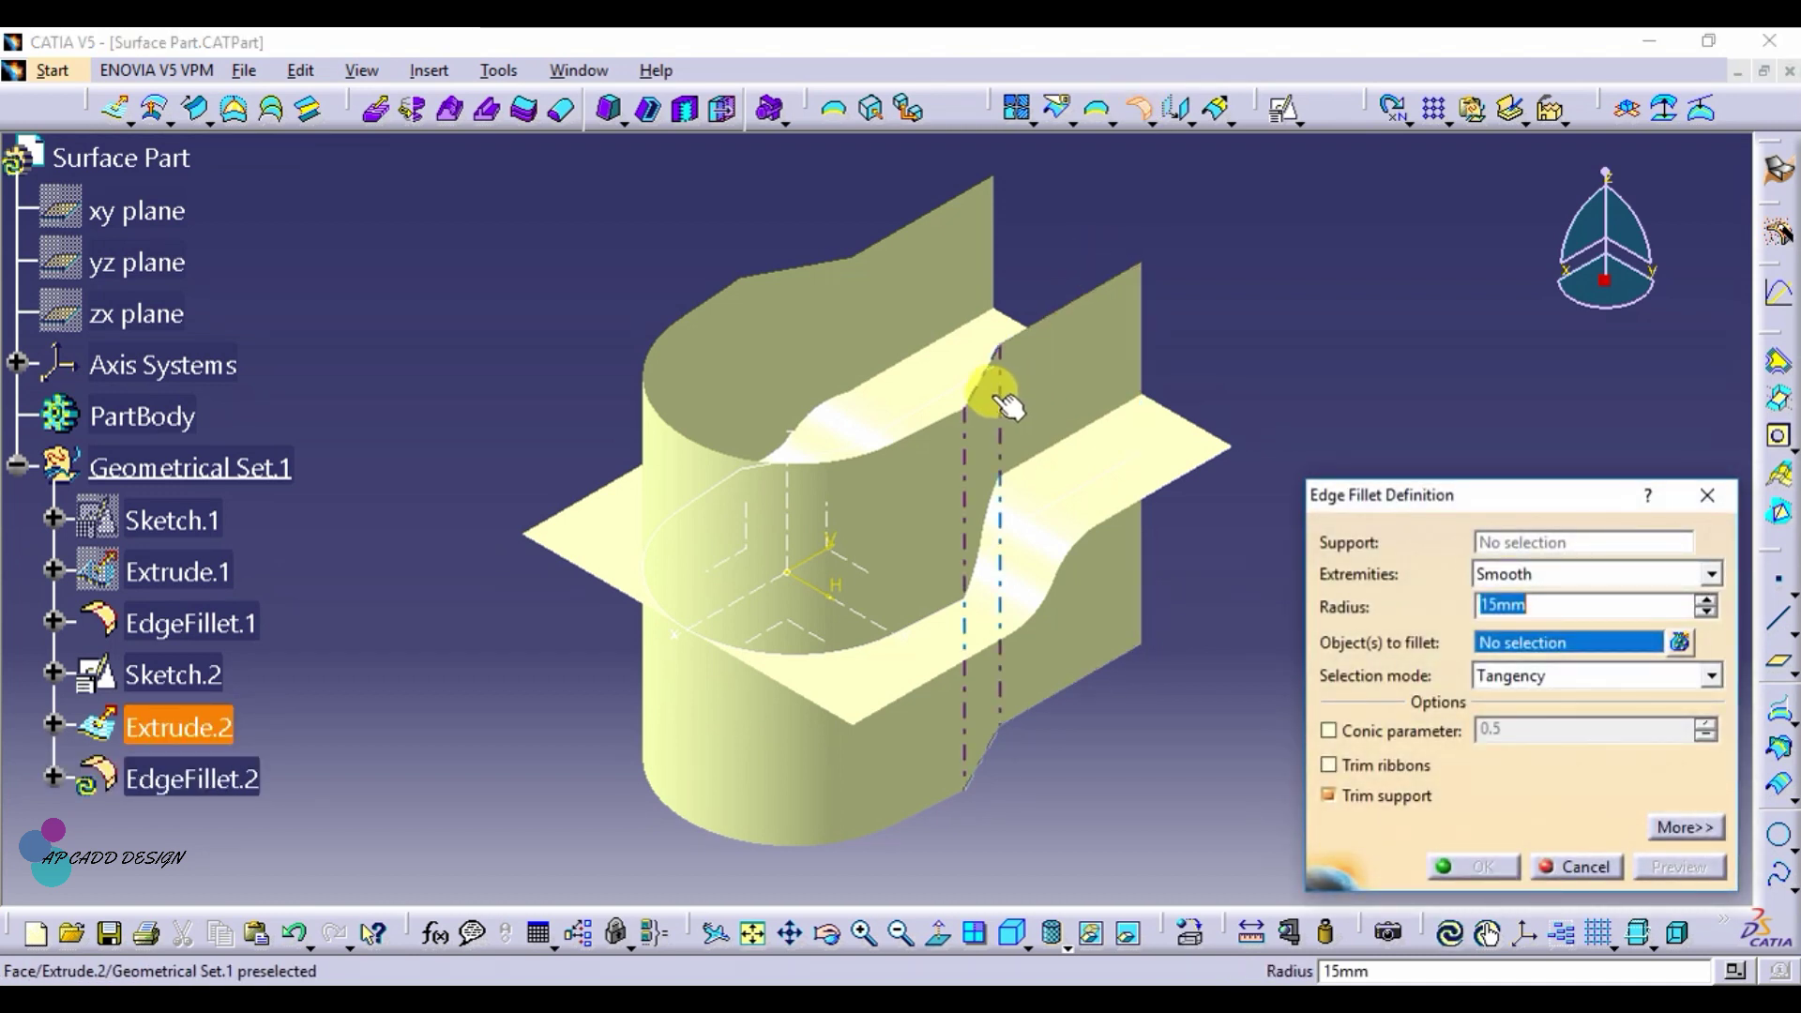
Step: Round the keyhole wall's four vertical edges with a 15 mm edge fillet
{"action": "left_click", "coordinate": [1002, 394]}
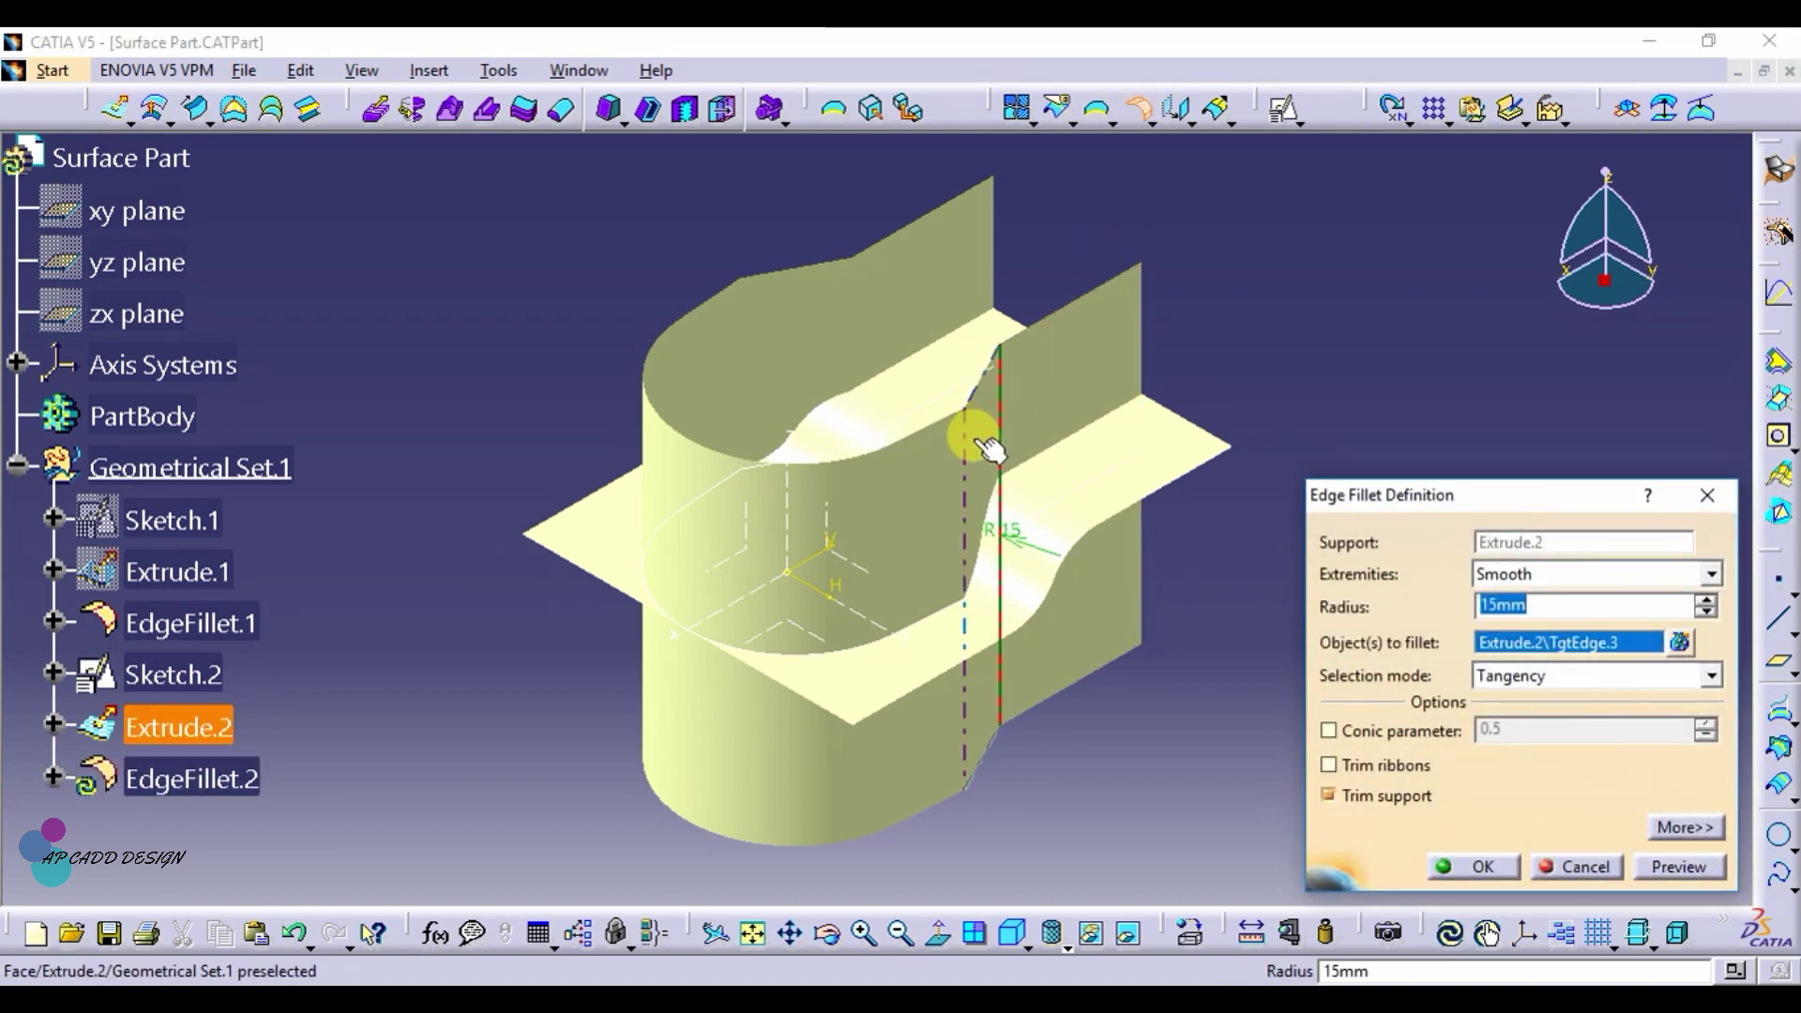
{"action": "left_click", "coordinate": [966, 455]}
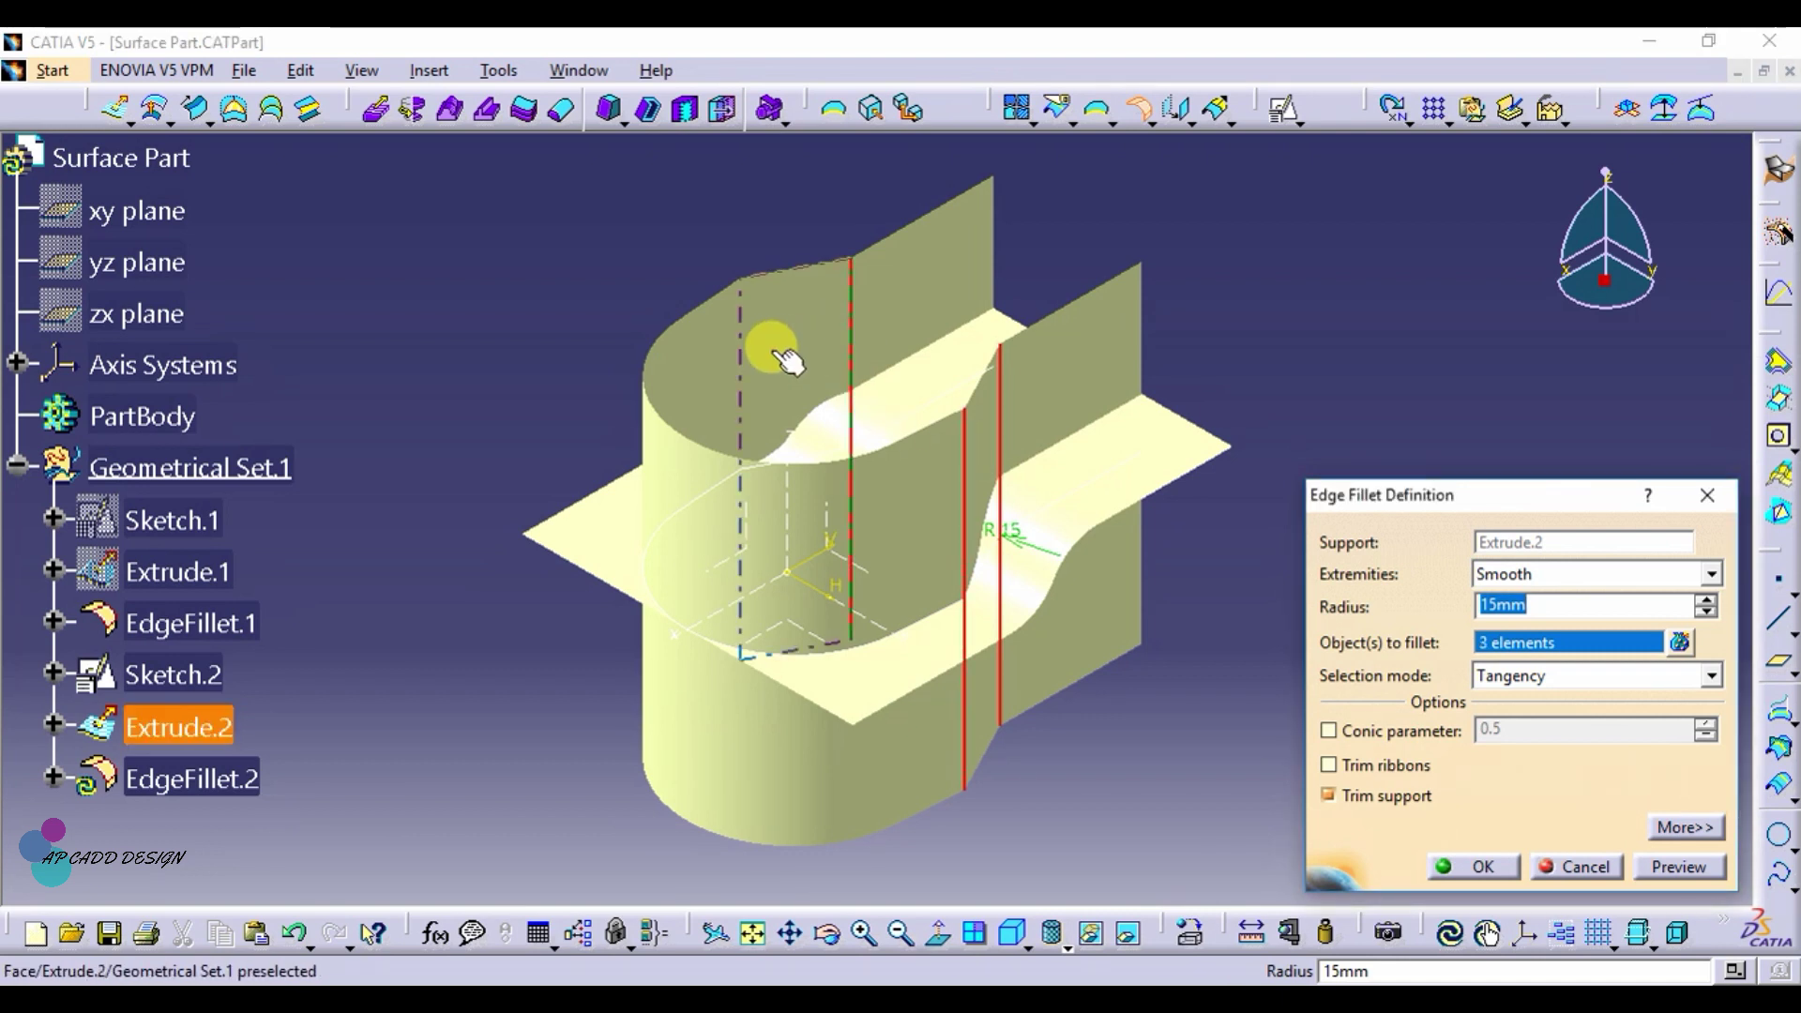
{"action": "left_click", "coordinate": [743, 361]}
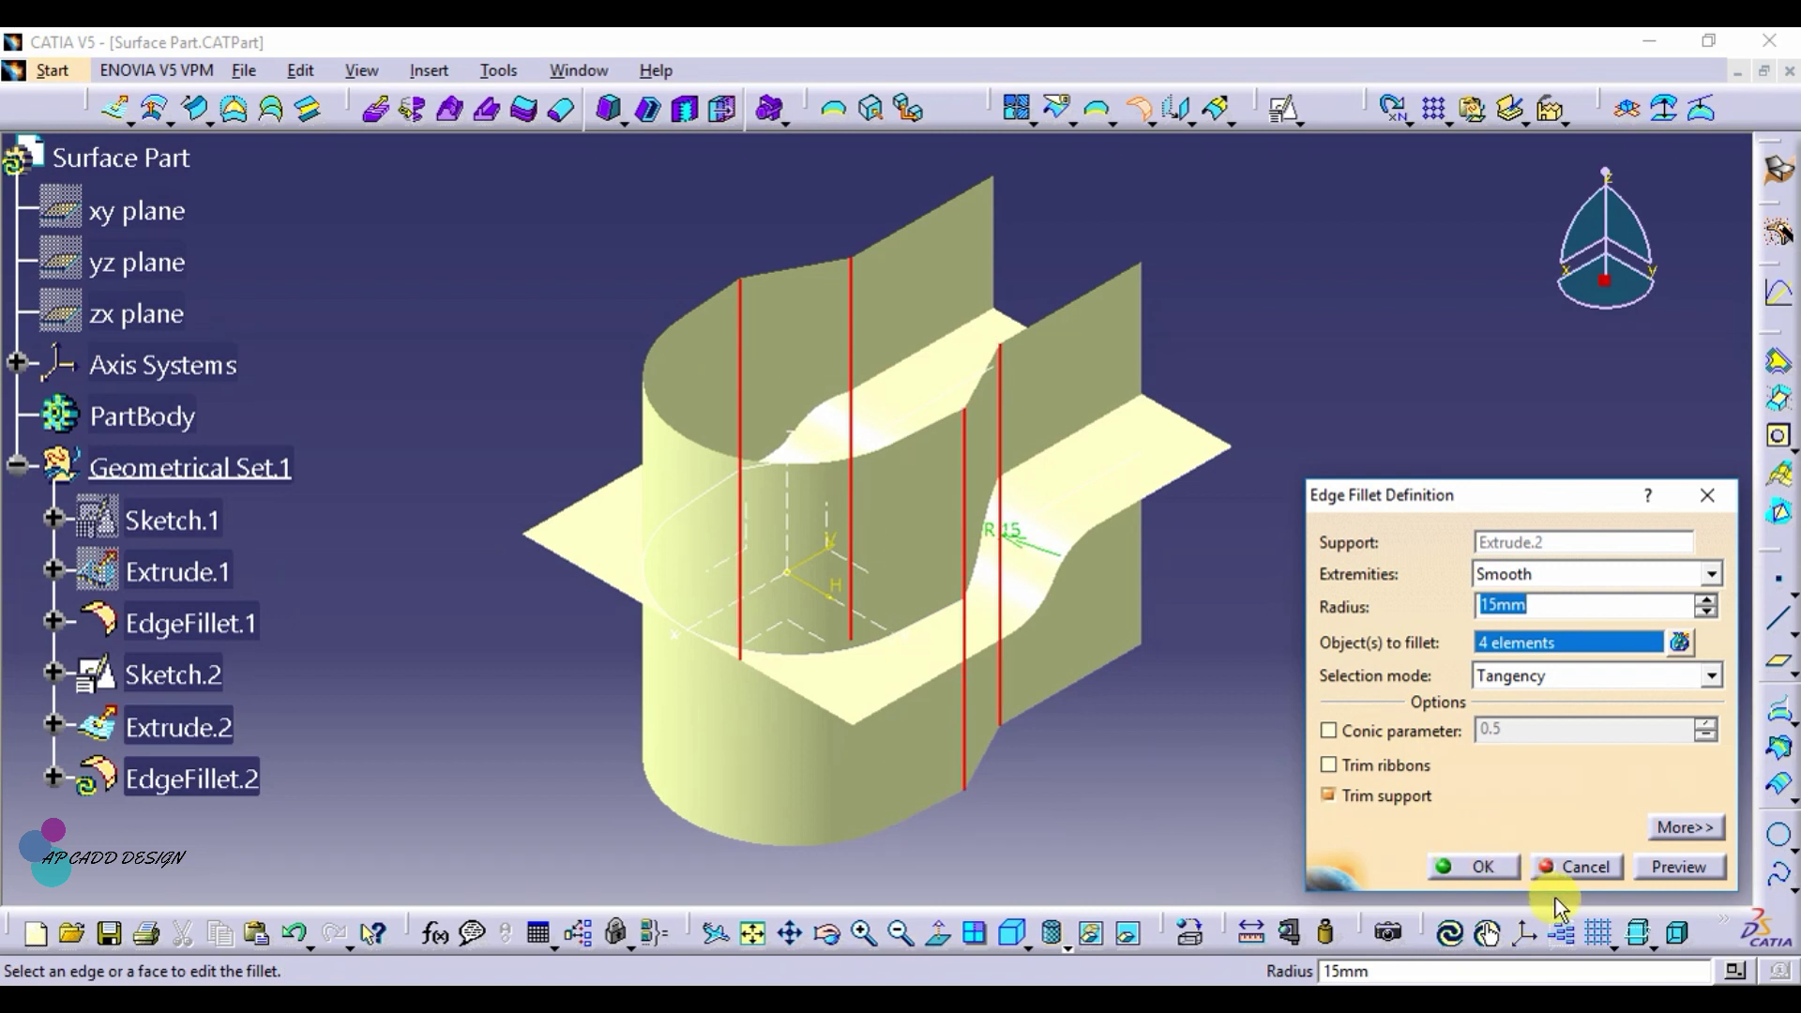
{"action": "left_click", "coordinate": [1504, 870]}
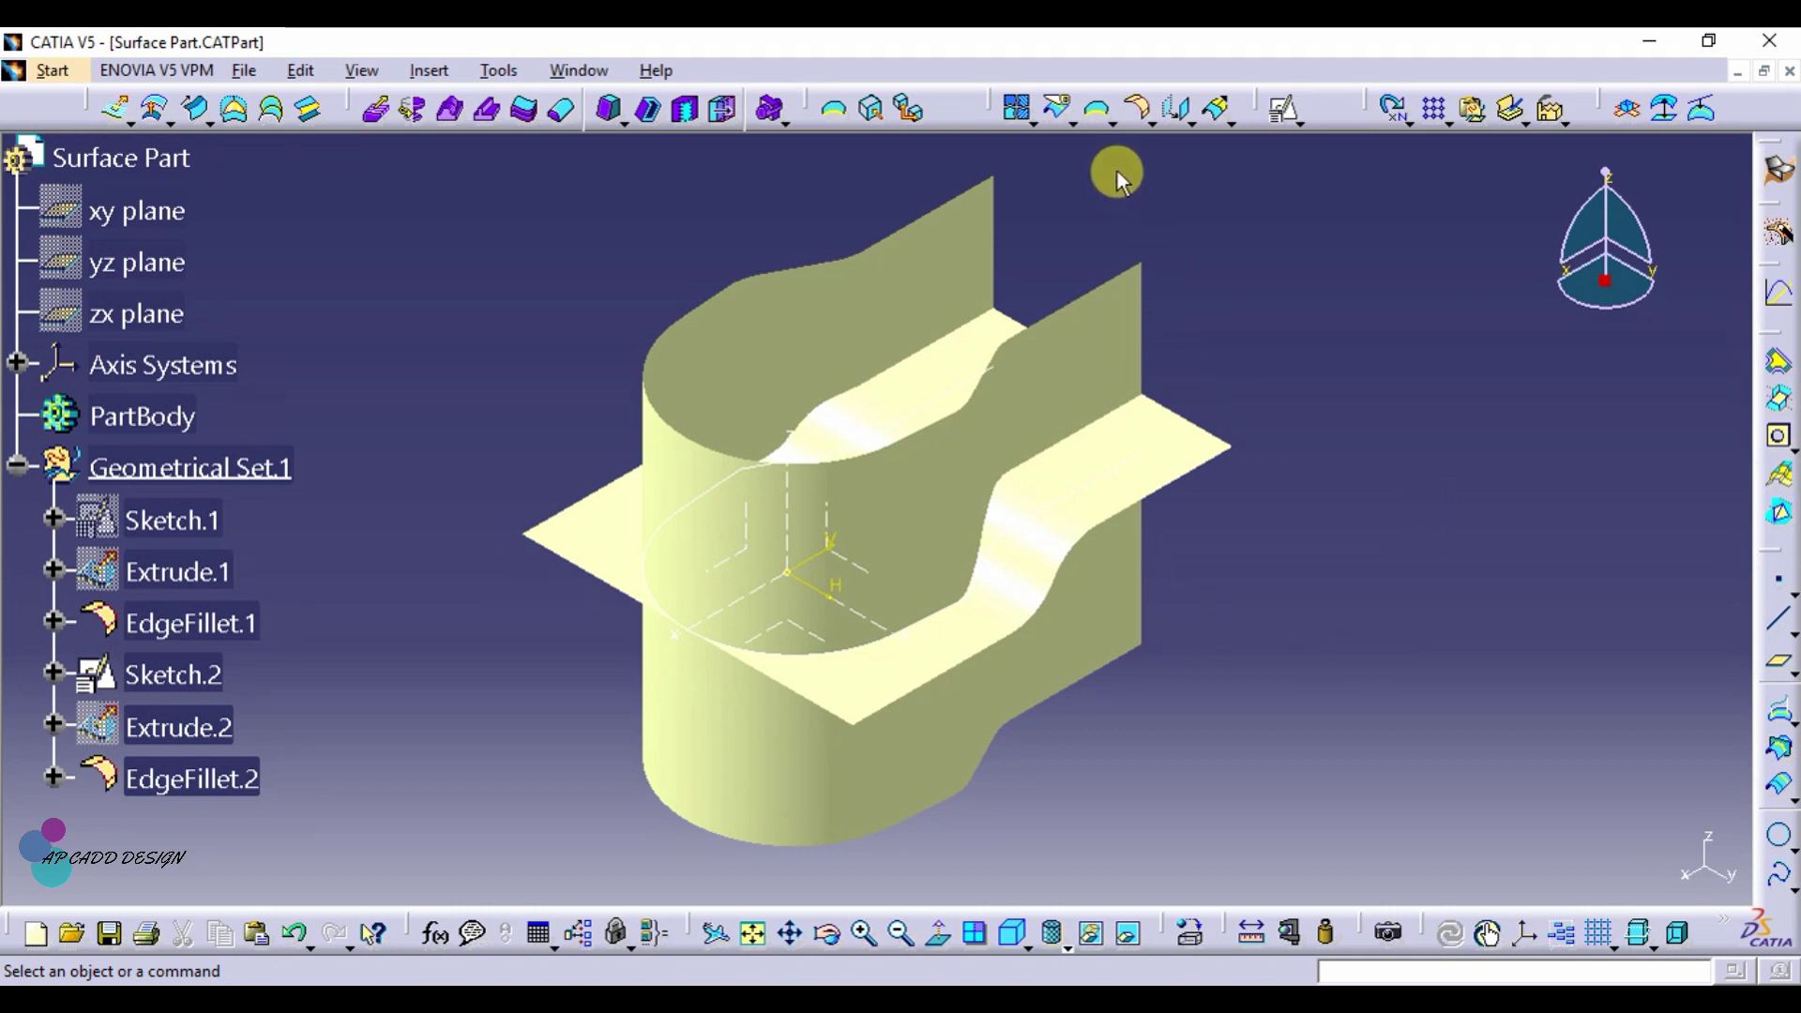
Step: Split EdgeFillet.1 by EdgeFillet.2, keeping the other side, to create Split.1
{"action": "left_click", "coordinate": [1059, 114]}
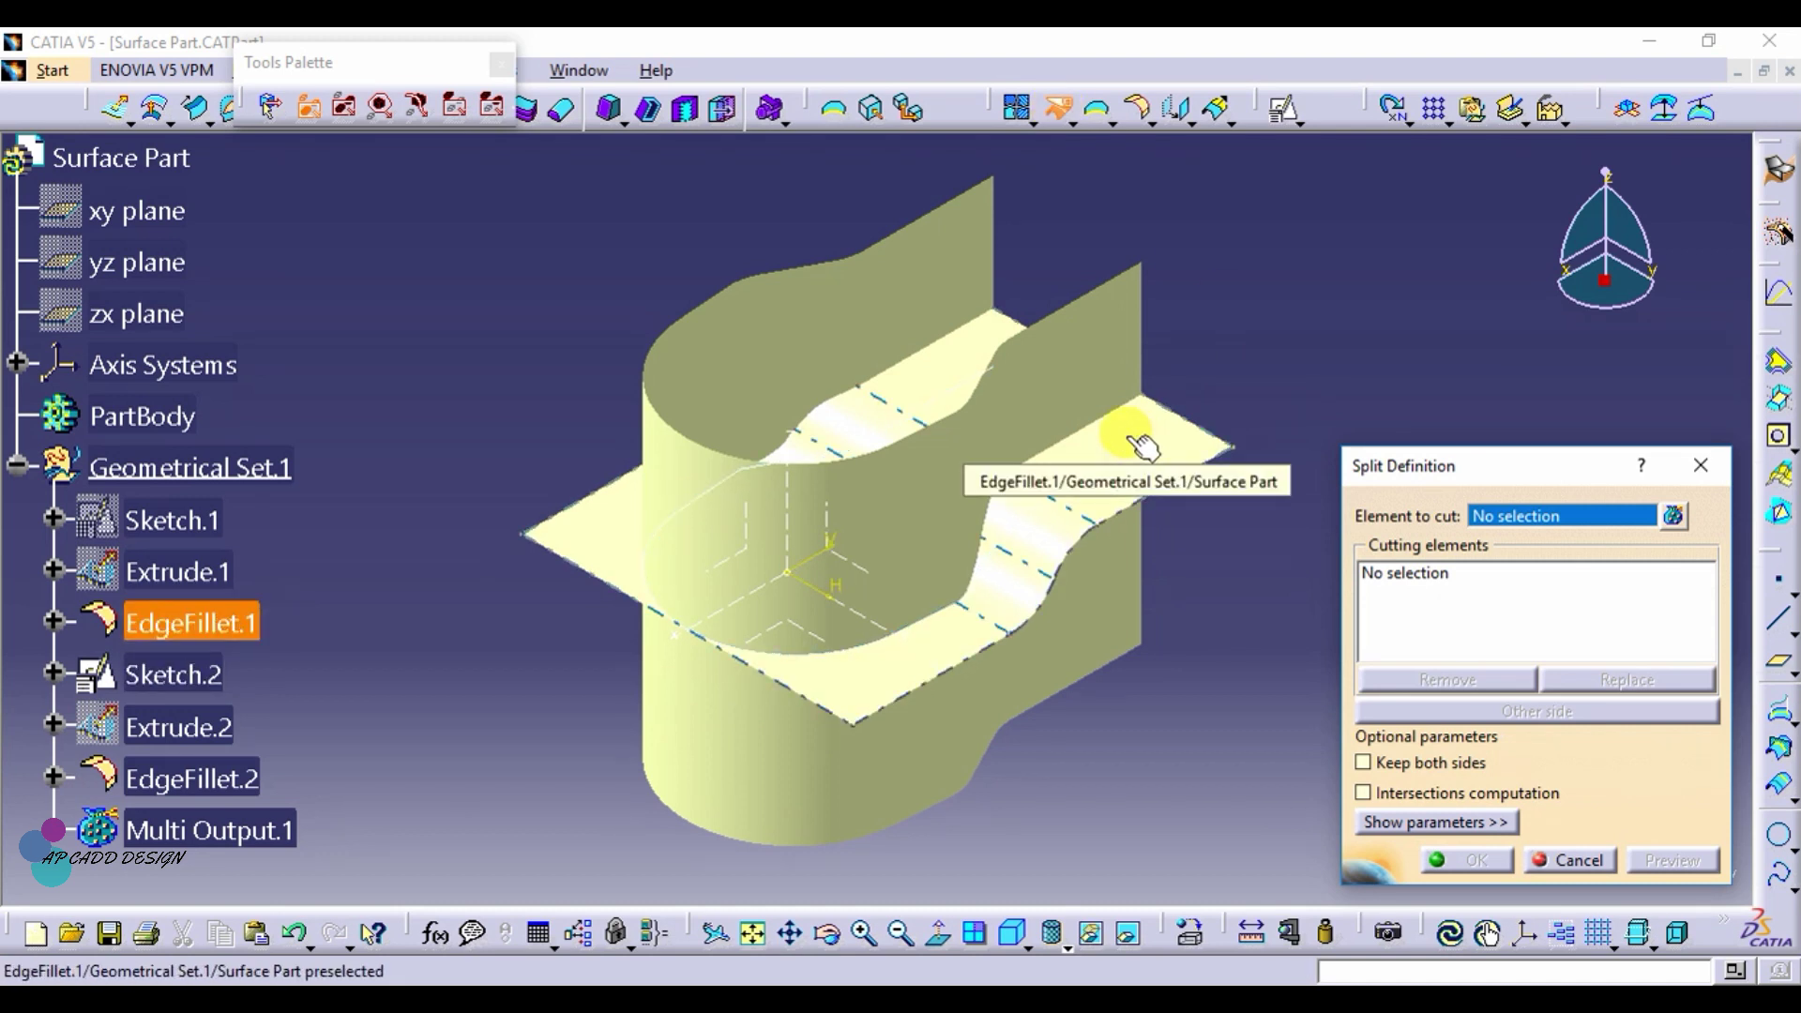
{"action": "left_click", "coordinate": [1142, 447]}
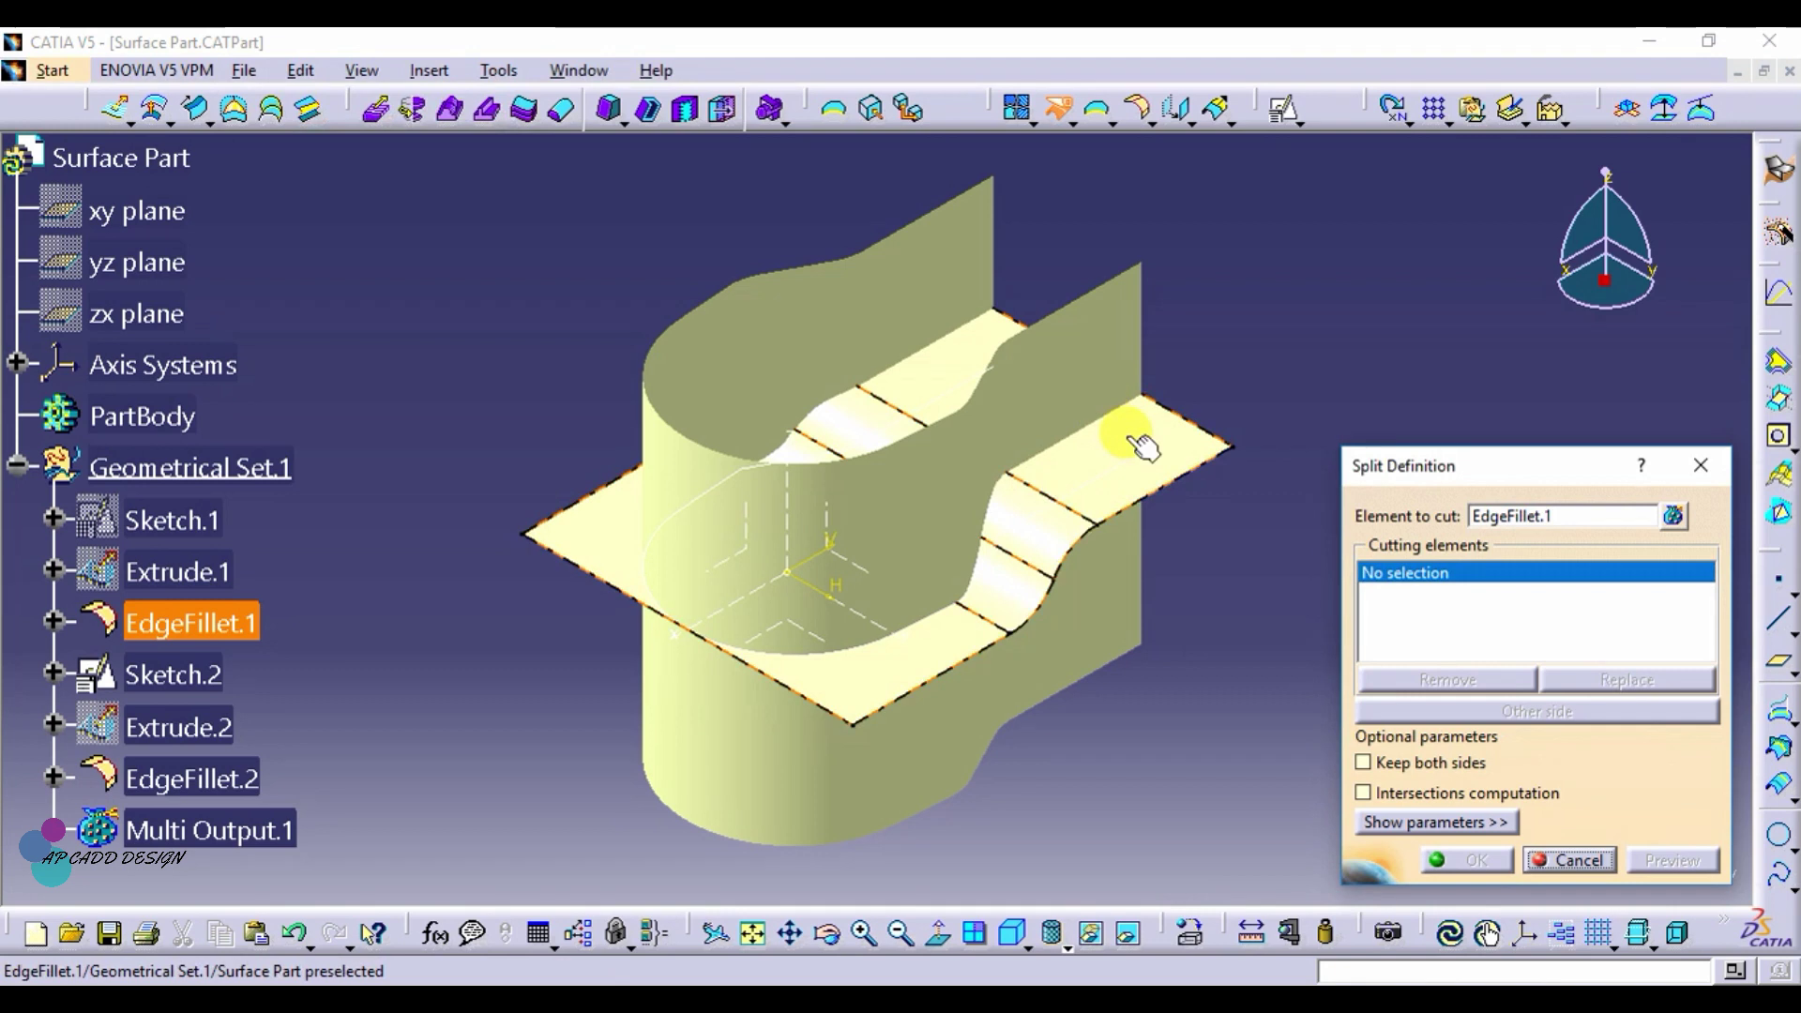
{"action": "left_click", "coordinate": [735, 554]}
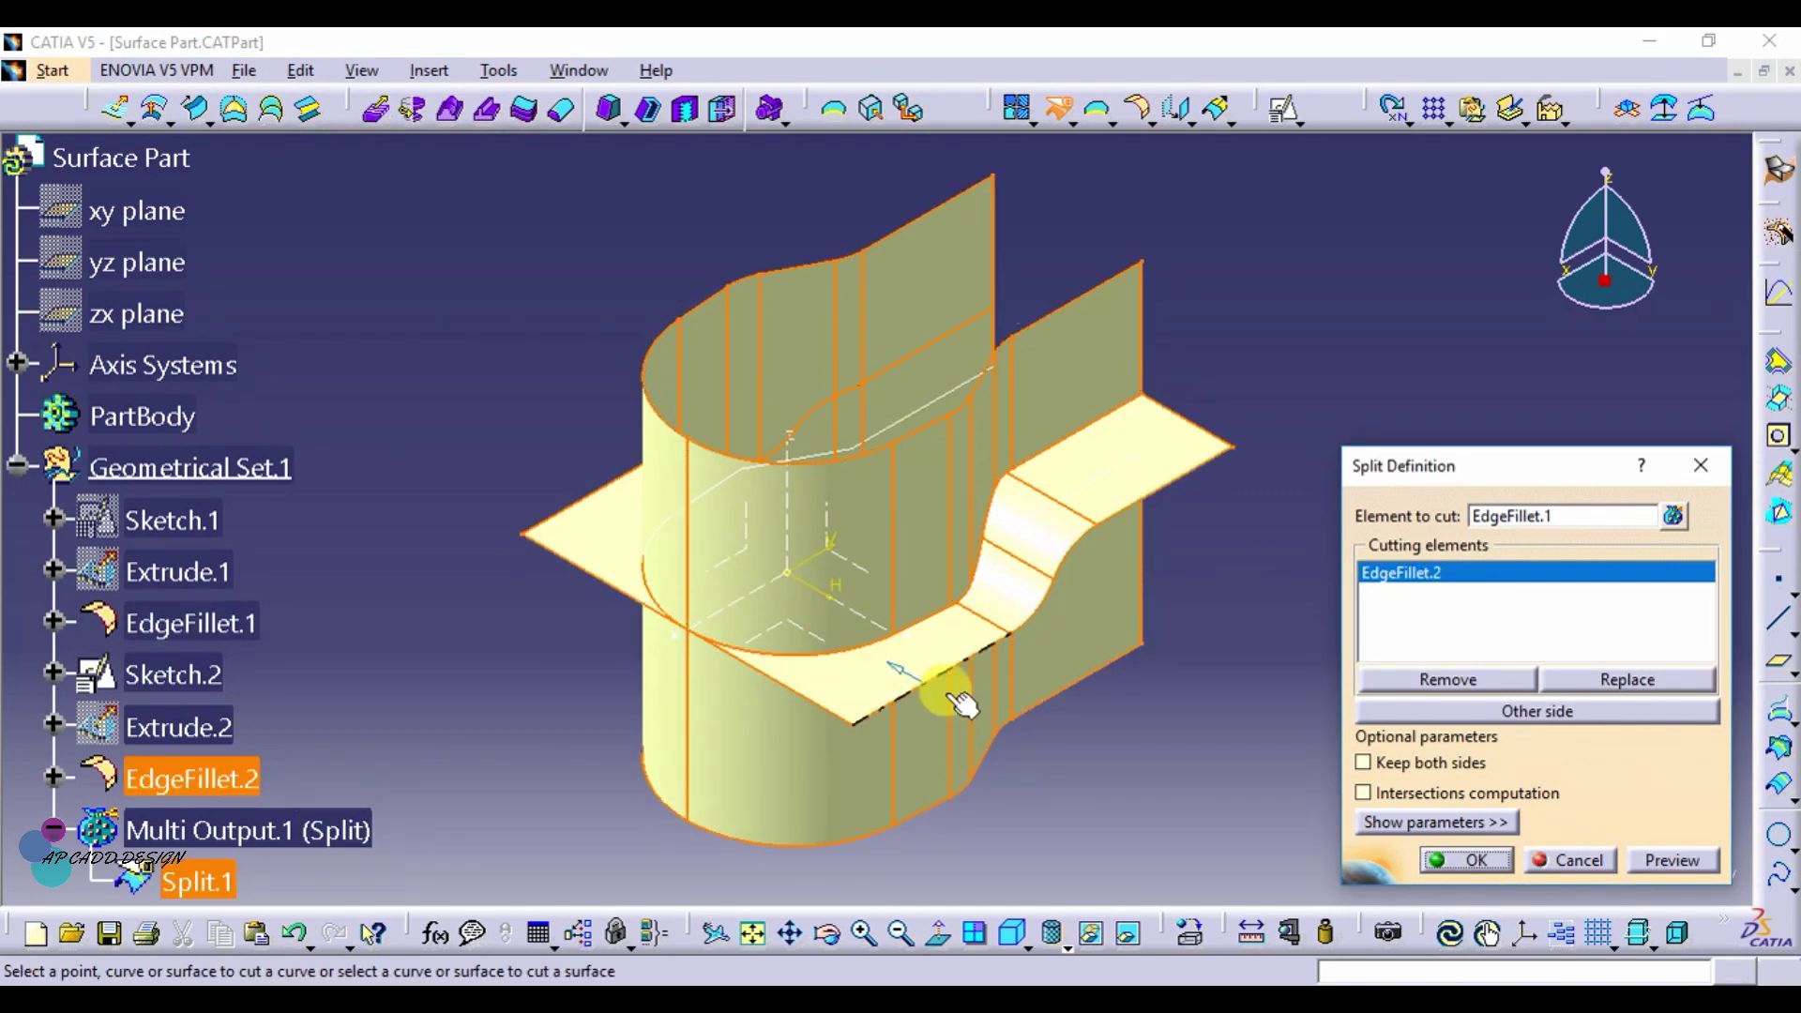
{"action": "left_click", "coordinate": [1519, 715]}
{"action": "left_click", "coordinate": [1482, 856]}
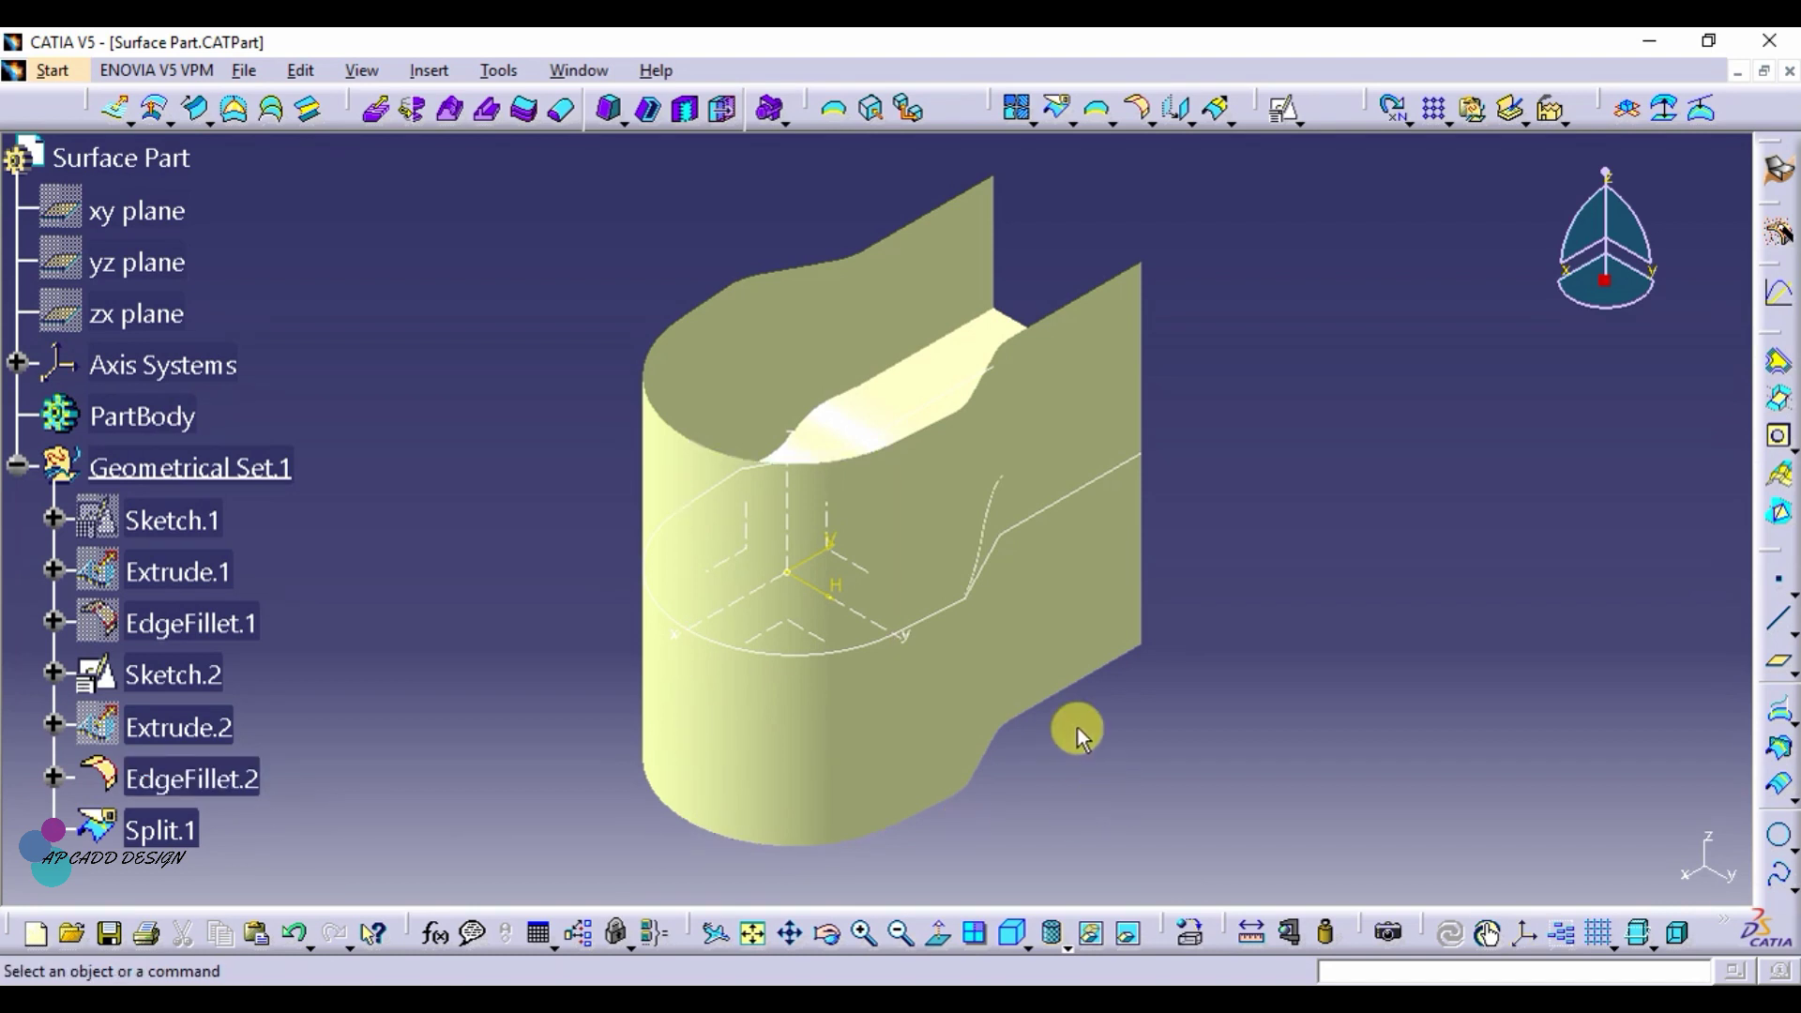
Step: Hide EdgeFillet.2 and Sketch.2's profile lines
{"action": "right_click", "coordinate": [1078, 608]}
{"action": "left_click", "coordinate": [1130, 137]}
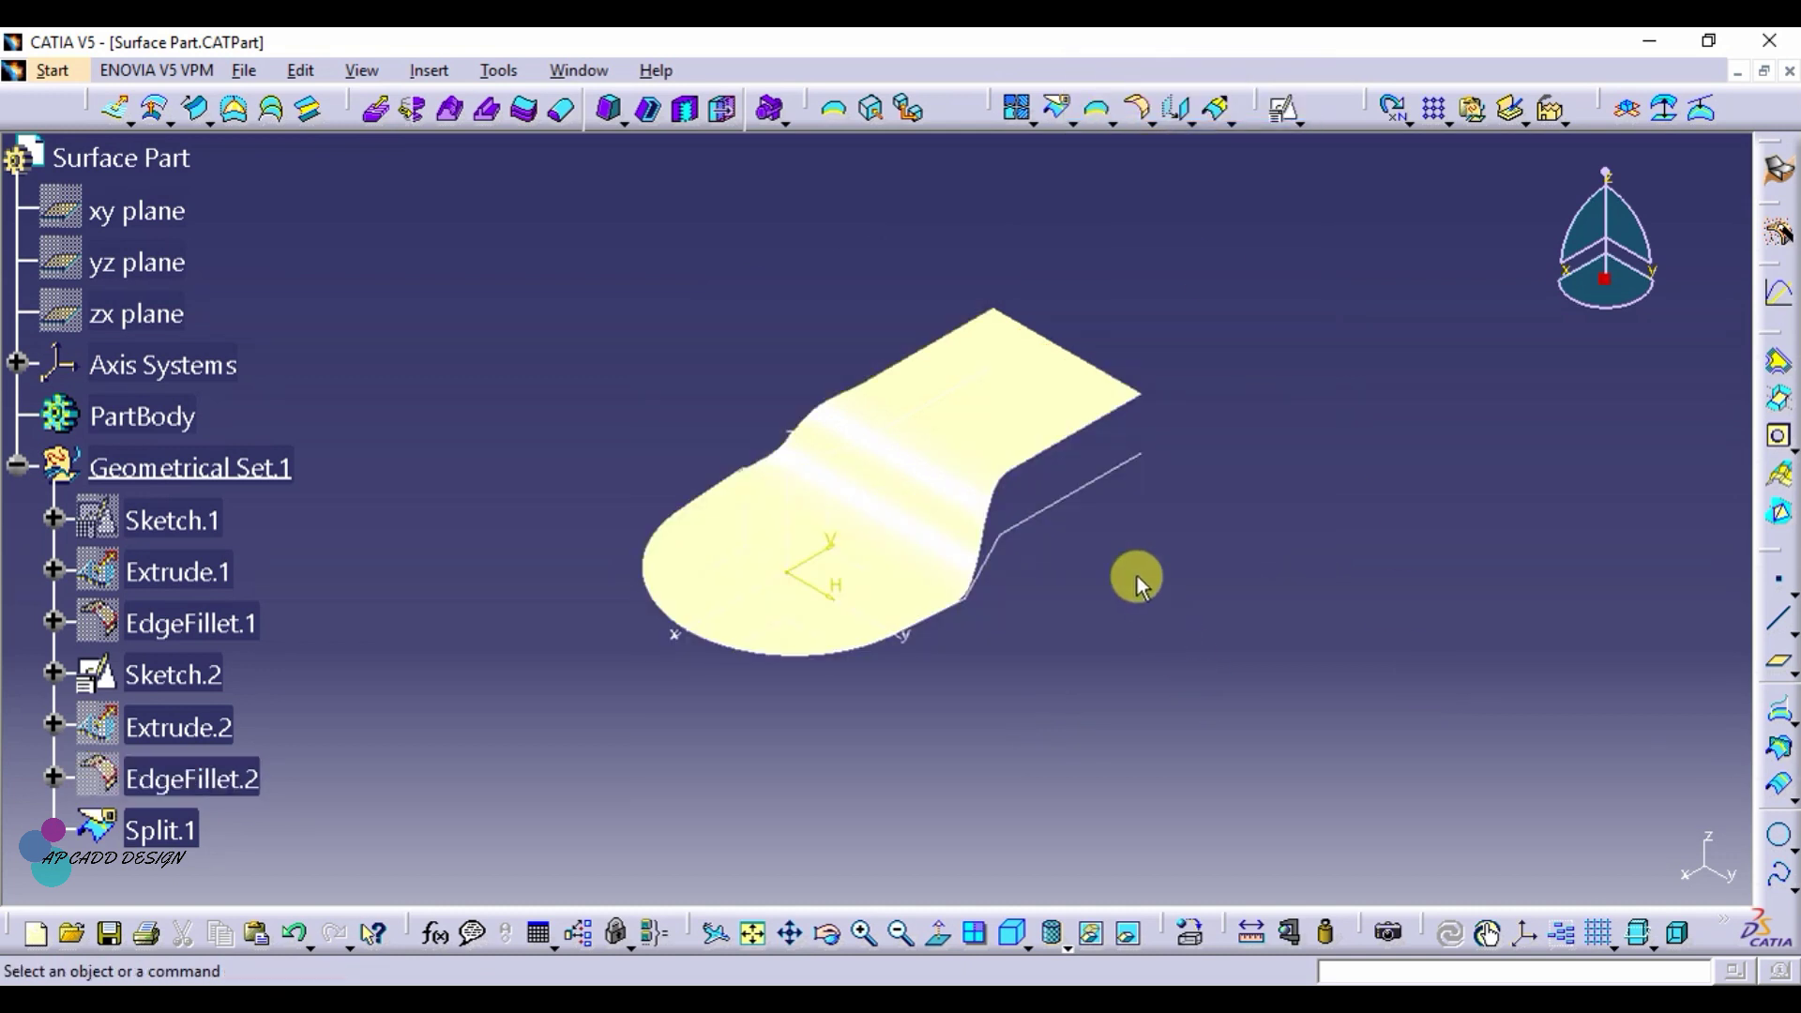
{"action": "right_click", "coordinate": [1091, 475]}
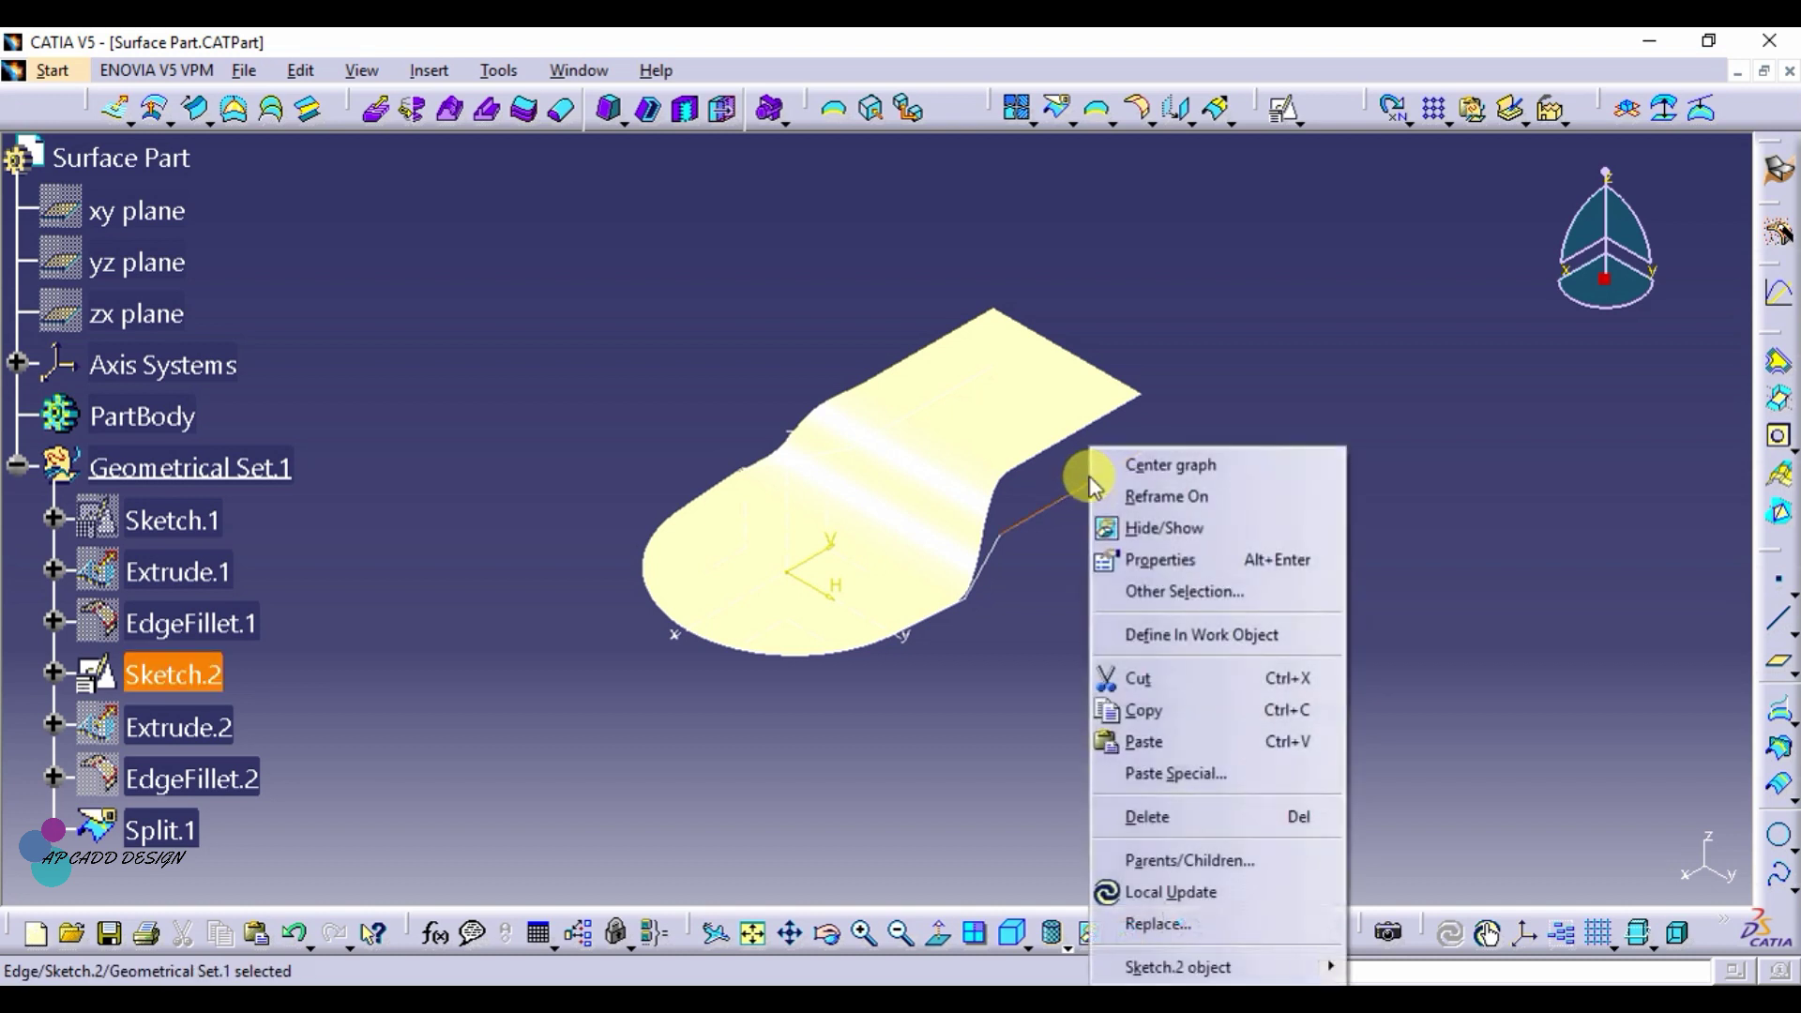
{"action": "left_click", "coordinate": [1125, 528]}
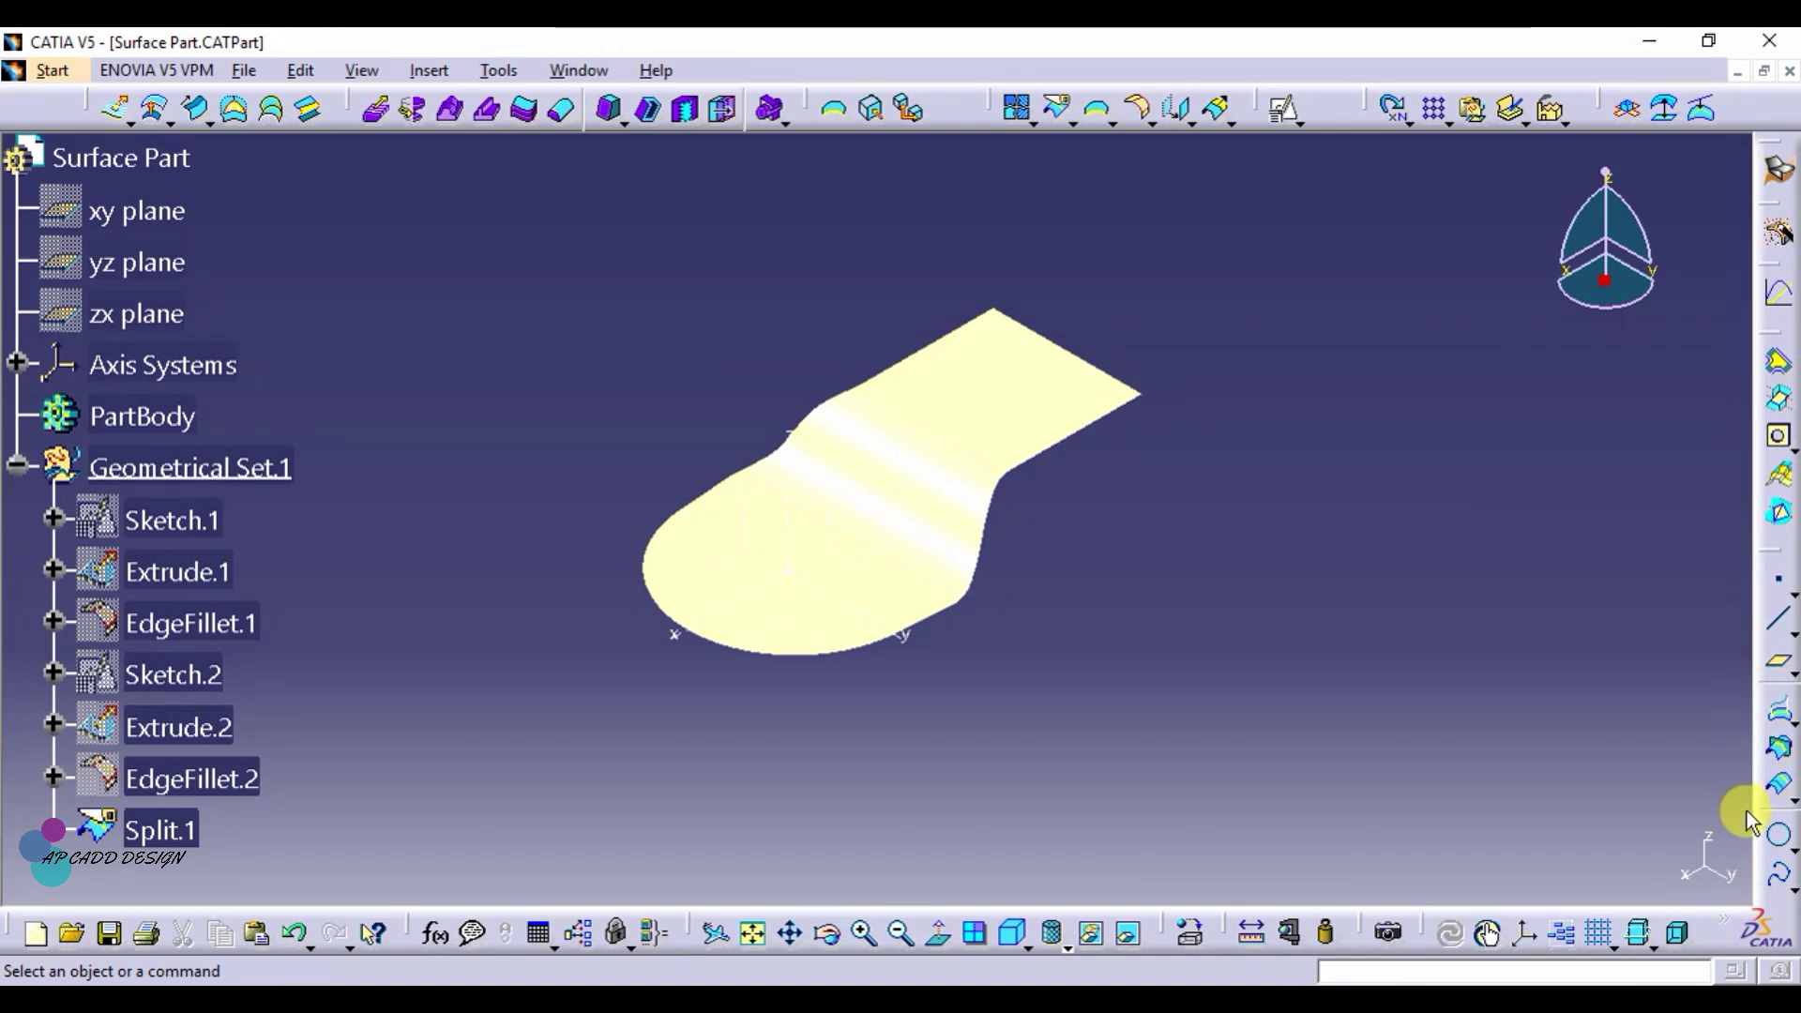
Step: Create a 20 mm radius full circle centred at the origin on the XY plane
{"action": "left_click", "coordinate": [1773, 833]}
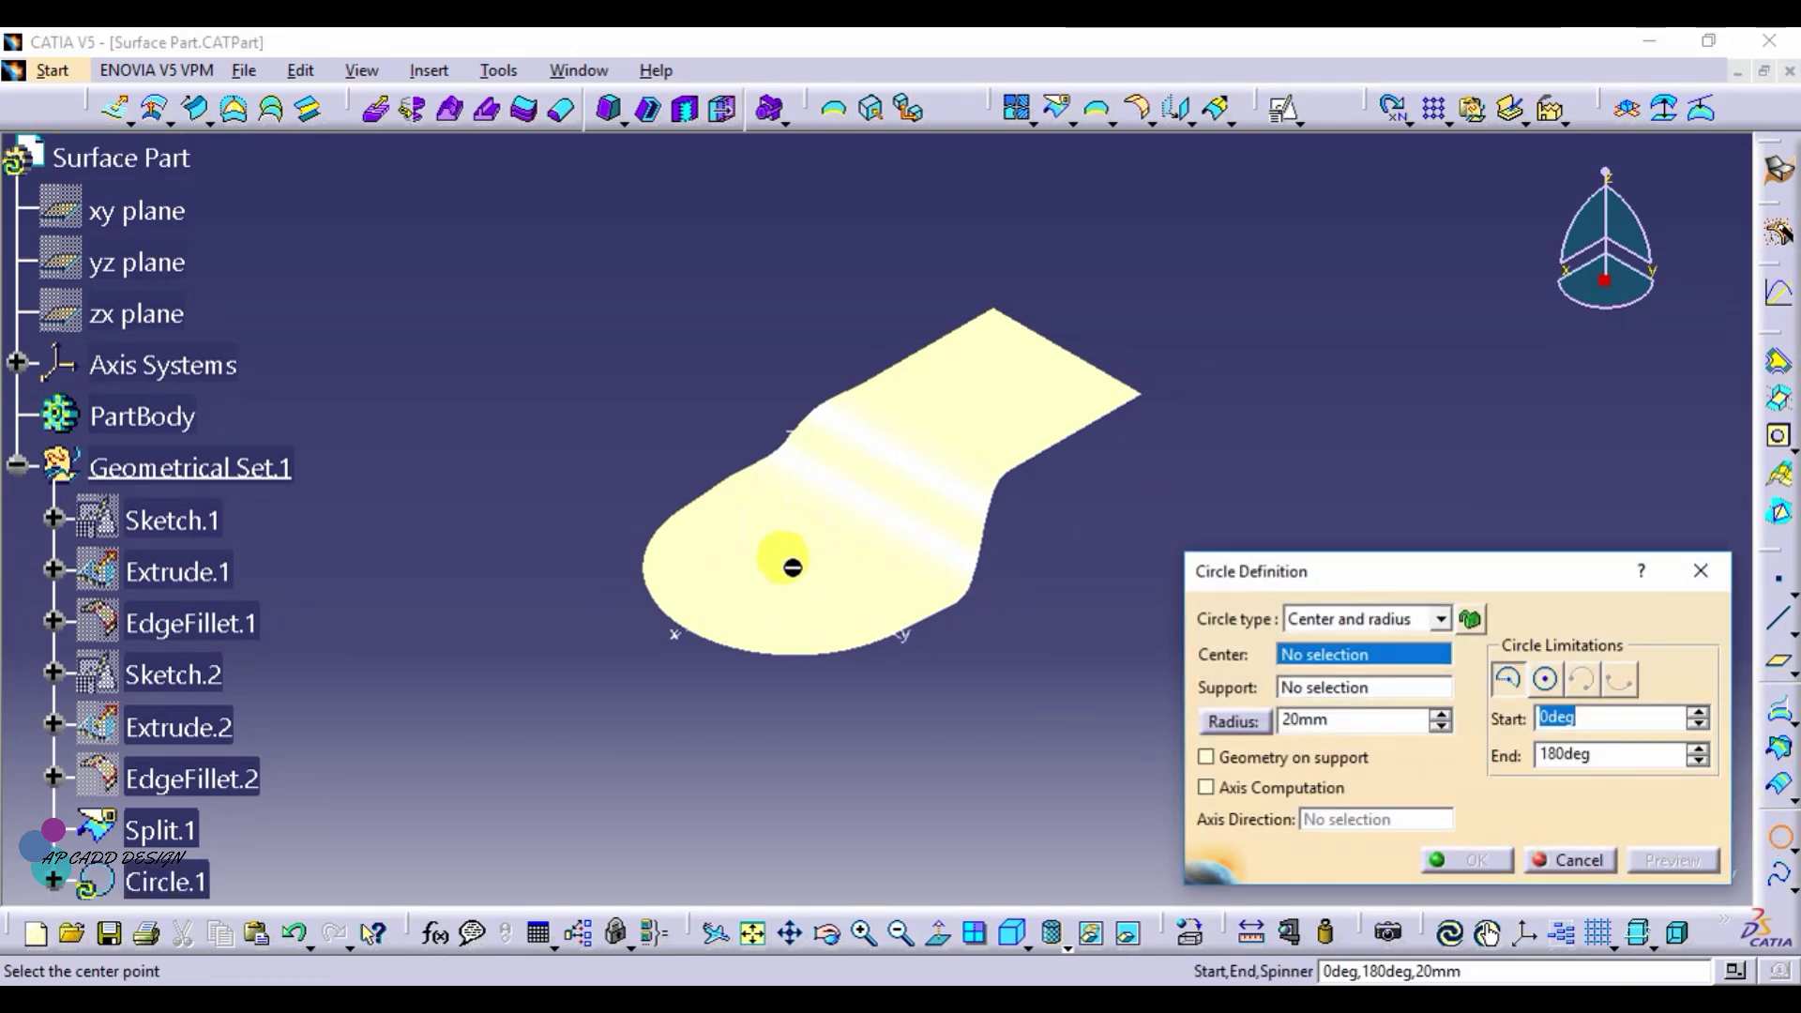
{"action": "left_click", "coordinate": [791, 574]}
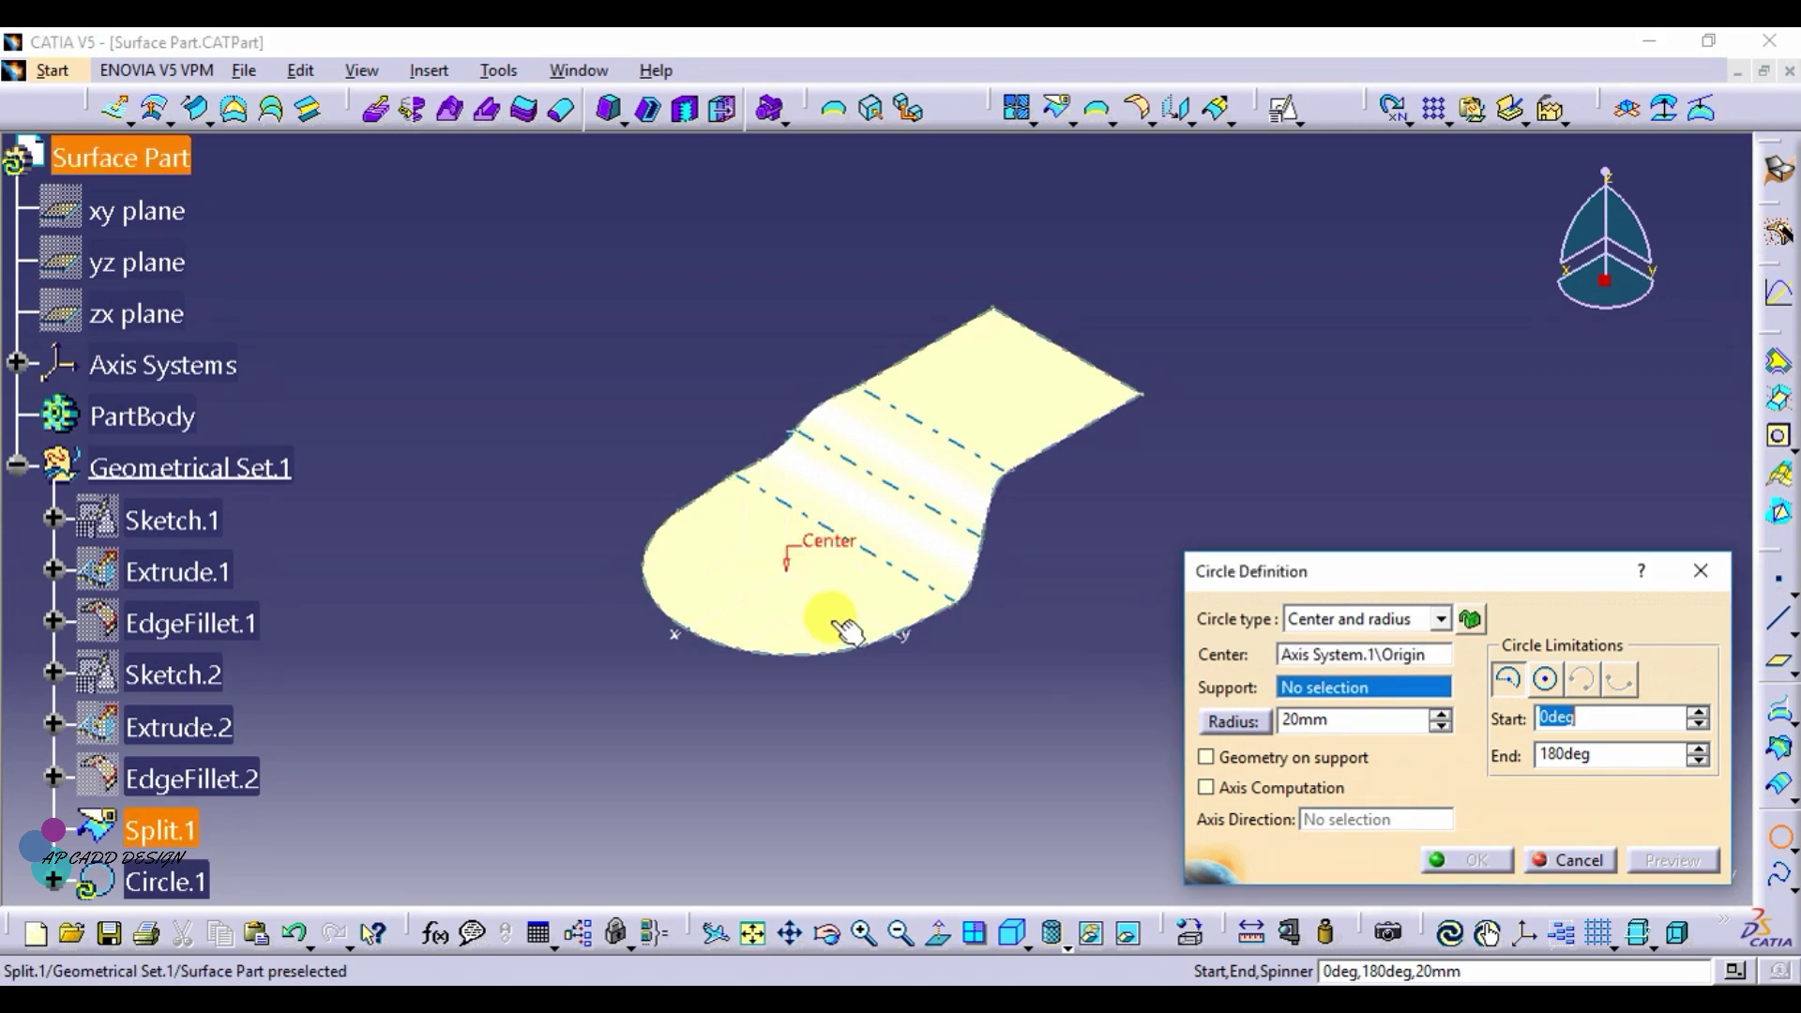
{"action": "left_click", "coordinate": [792, 623]}
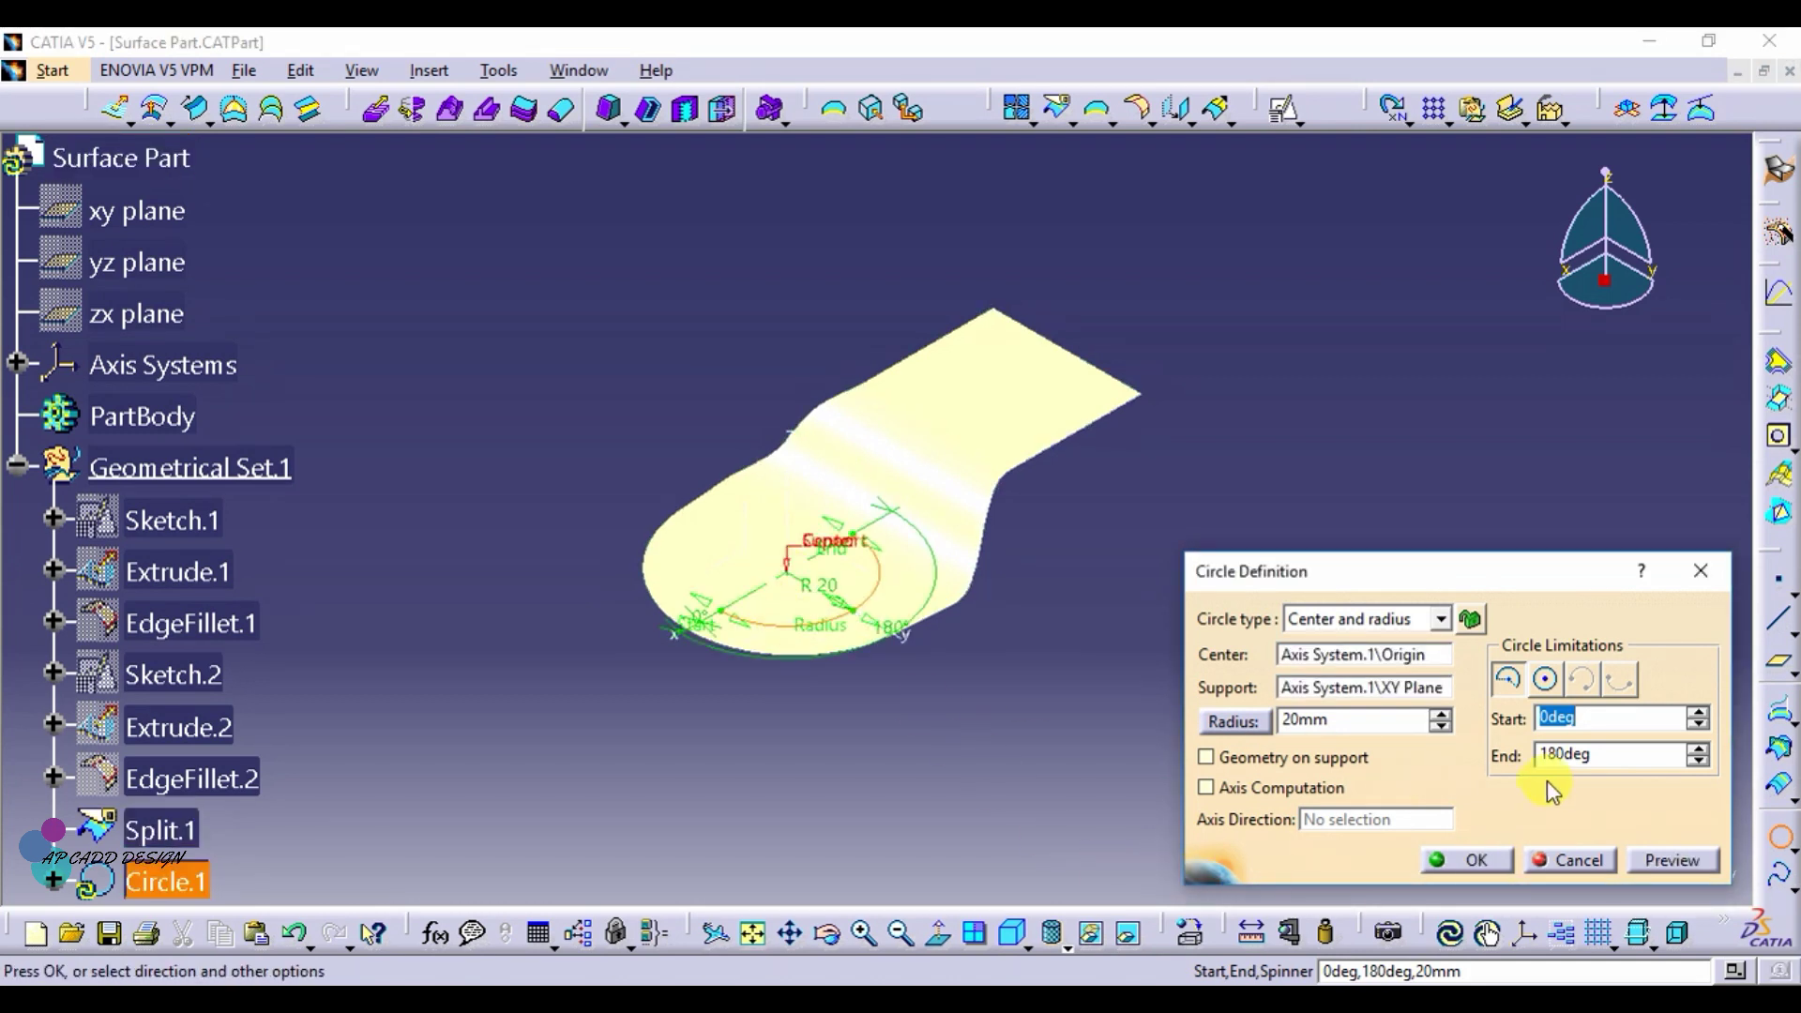
{"action": "left_click", "coordinate": [1545, 680]}
{"action": "left_click", "coordinate": [1493, 860]}
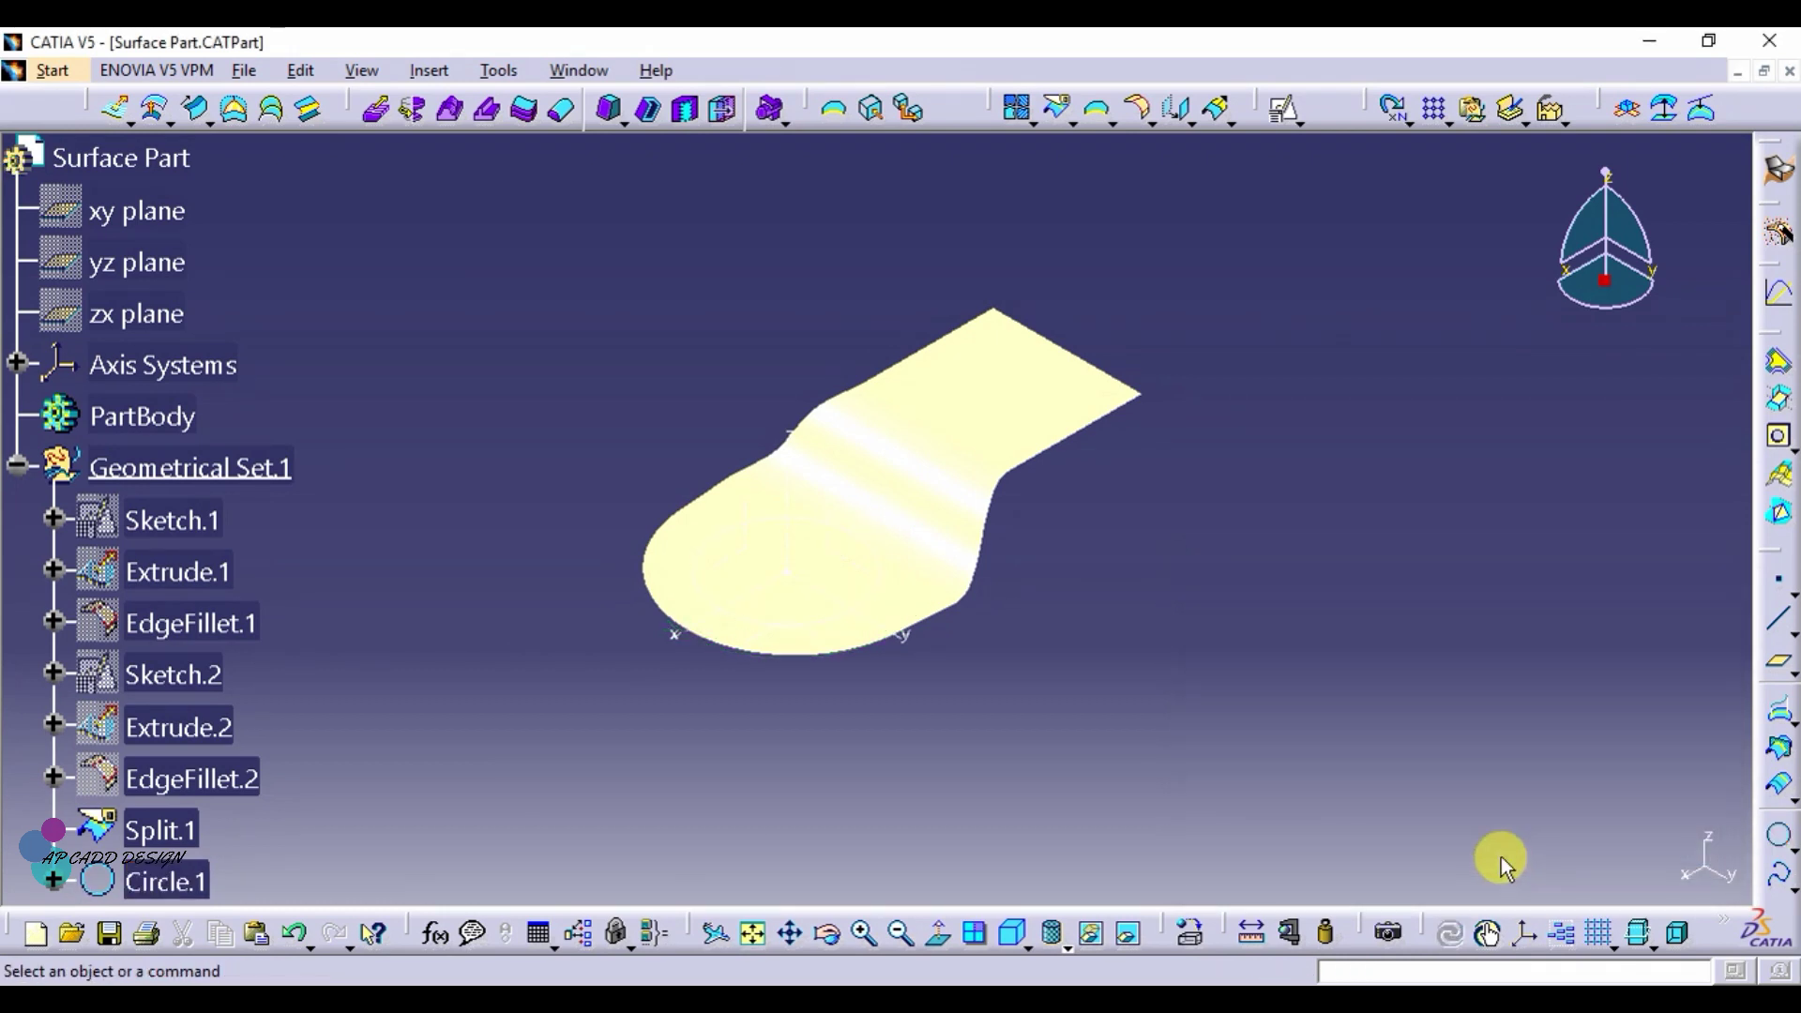
Step: Extrude Circle.1 50 mm each way along the Z axis into a cylinder
{"action": "left_click", "coordinate": [117, 109]}
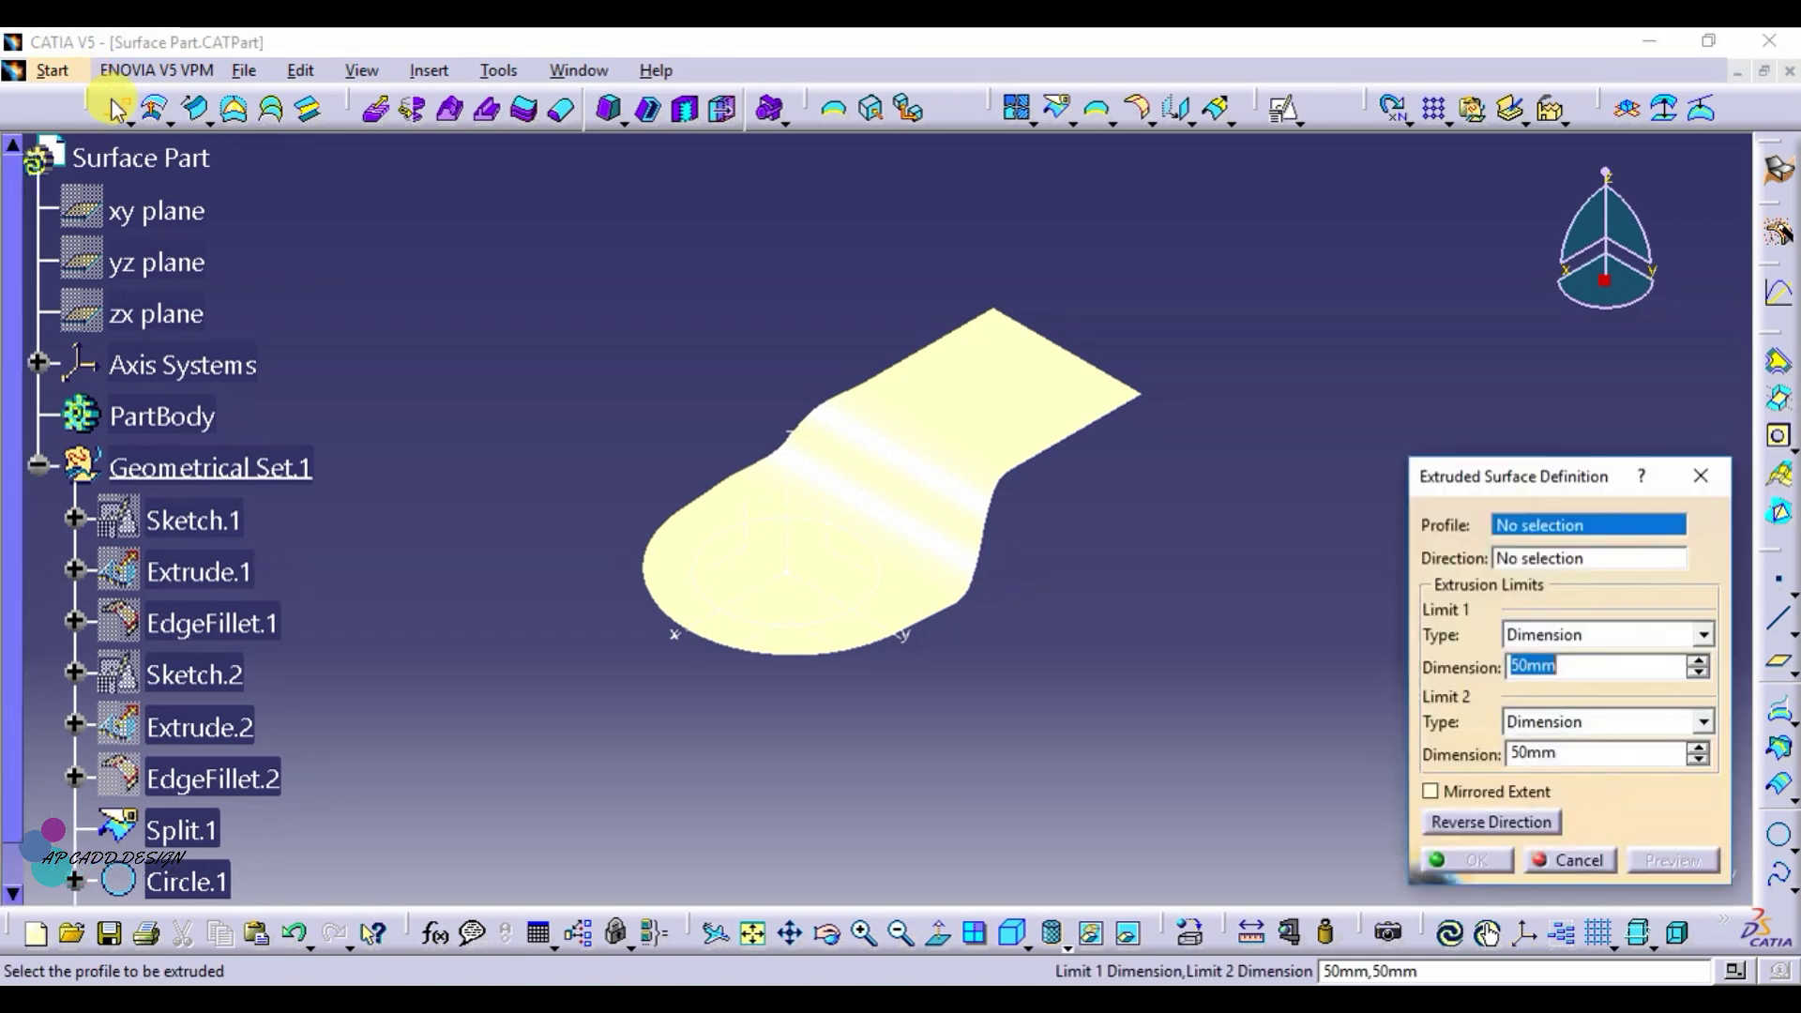
{"action": "left_click", "coordinate": [791, 621]}
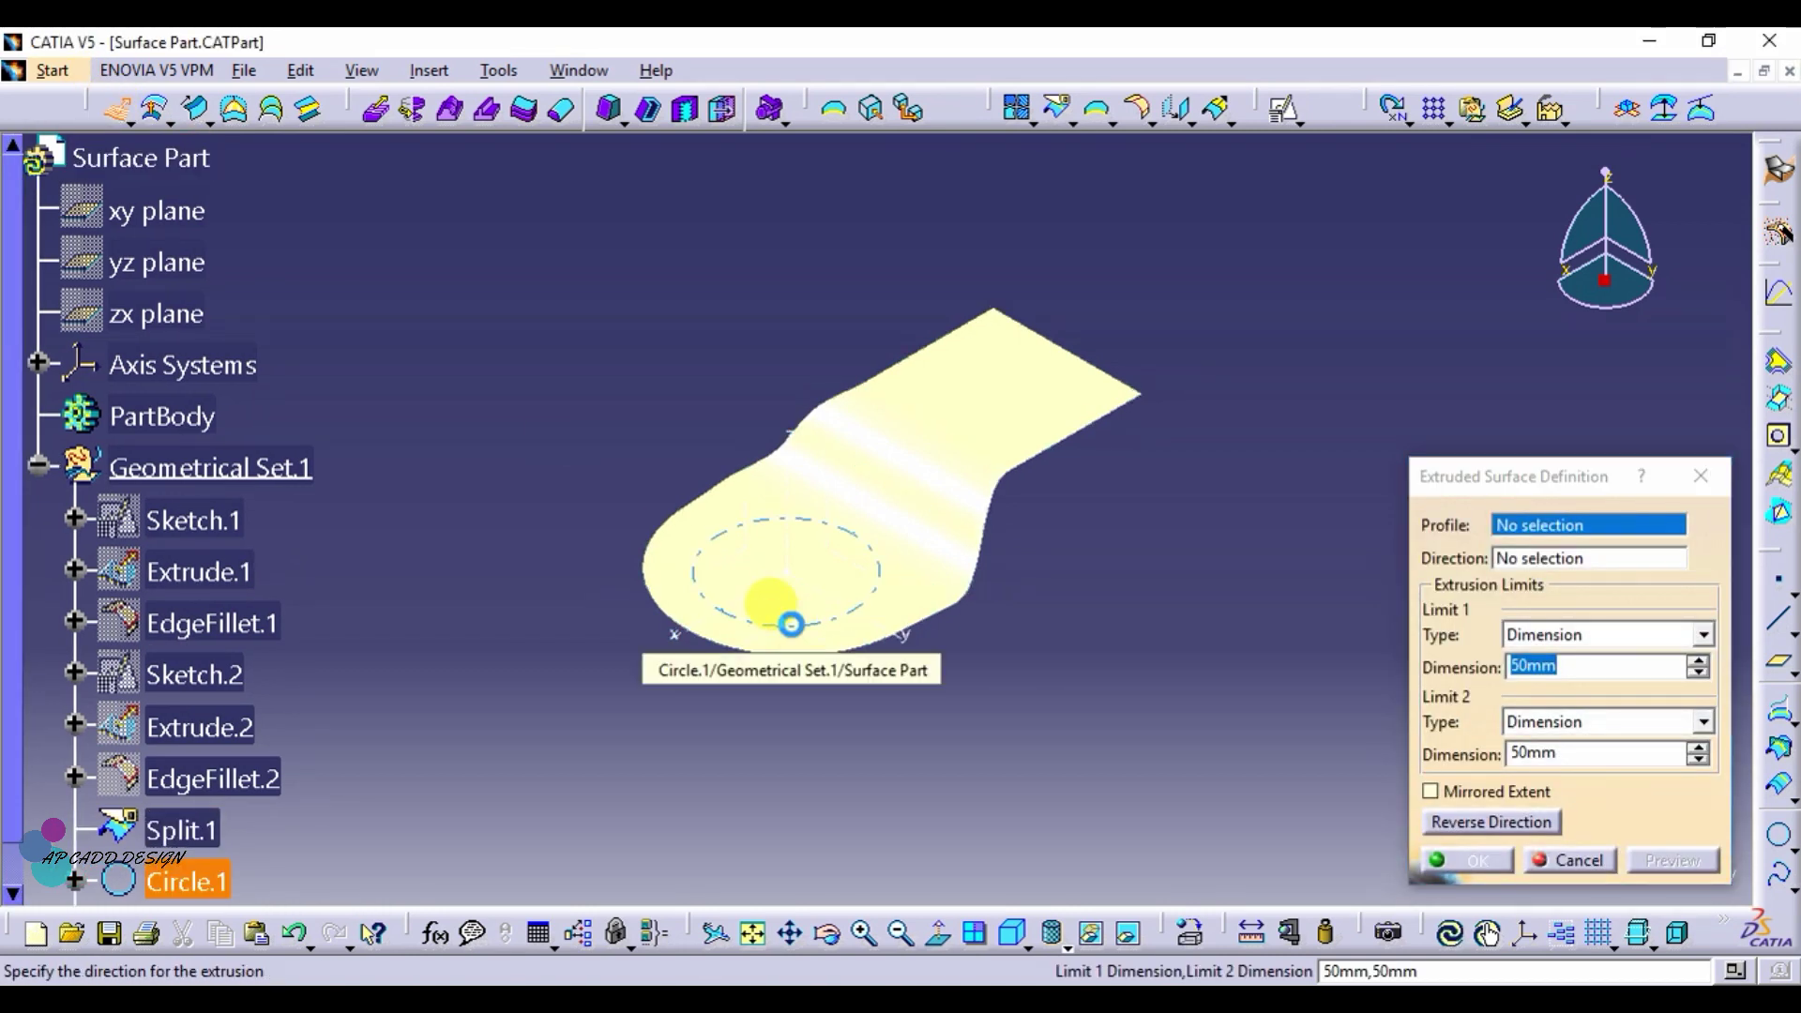
{"action": "left_click", "coordinate": [796, 497]}
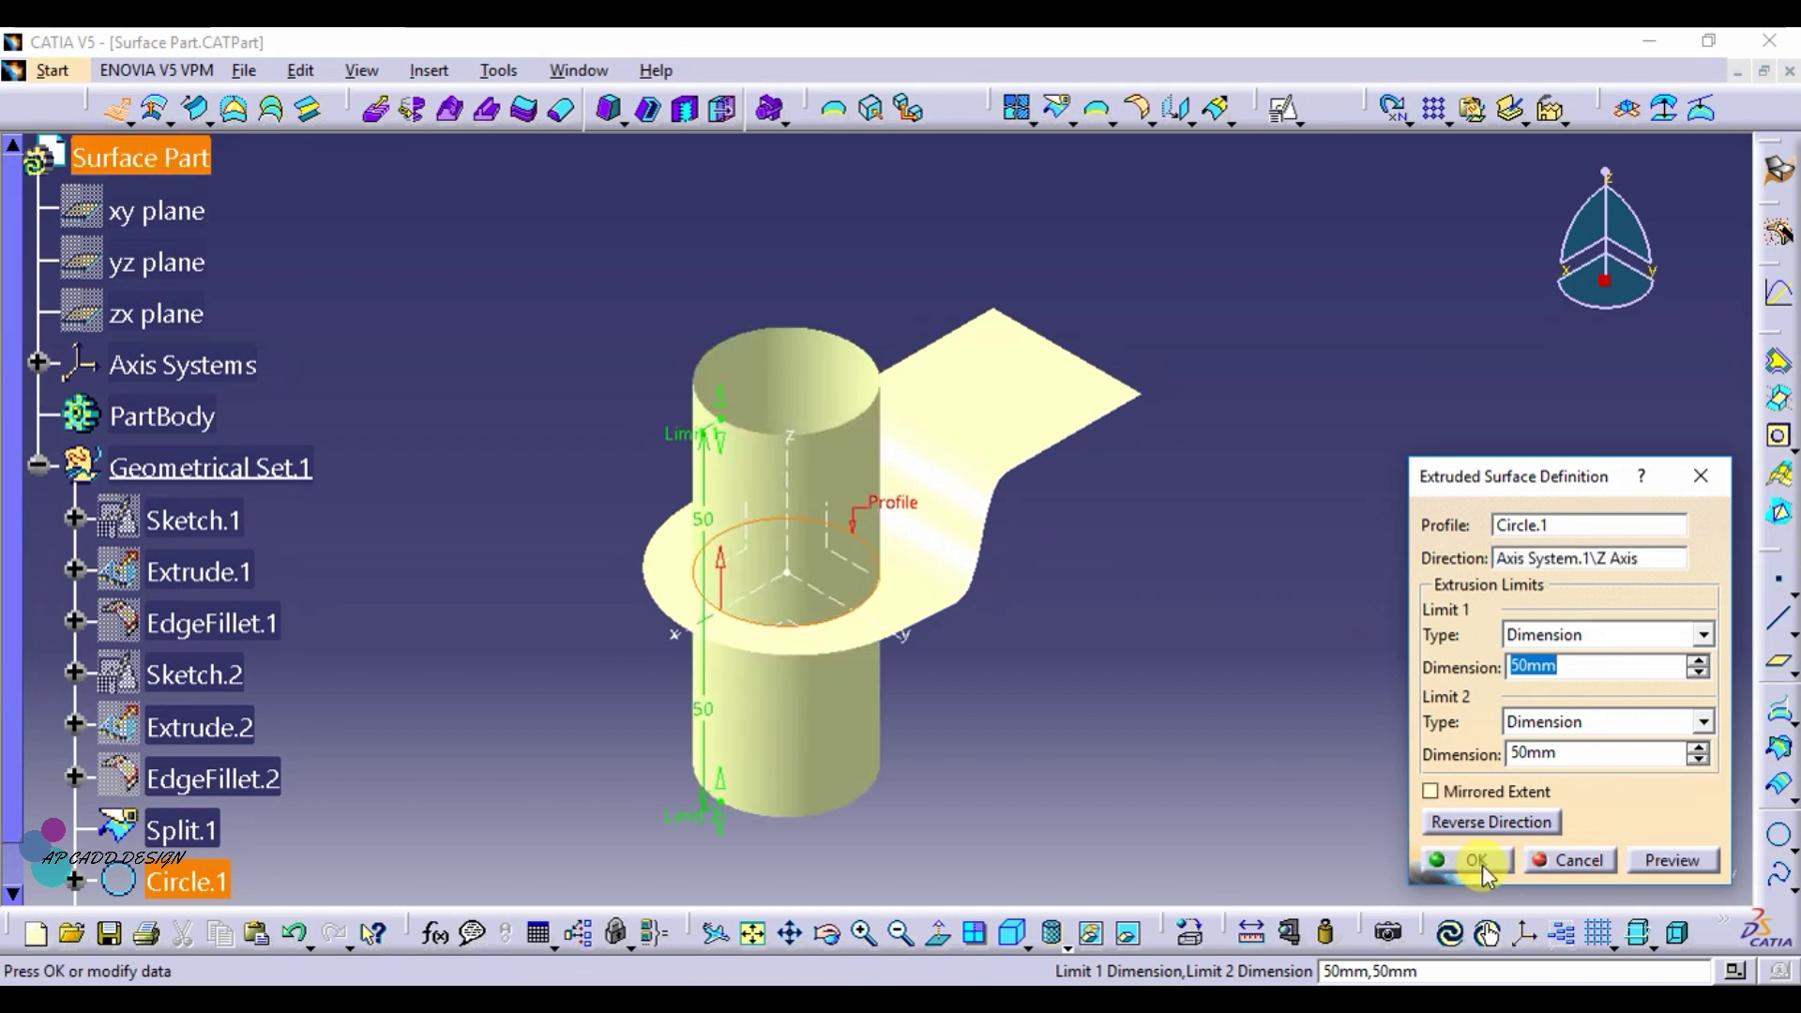
{"action": "left_click", "coordinate": [1479, 861]}
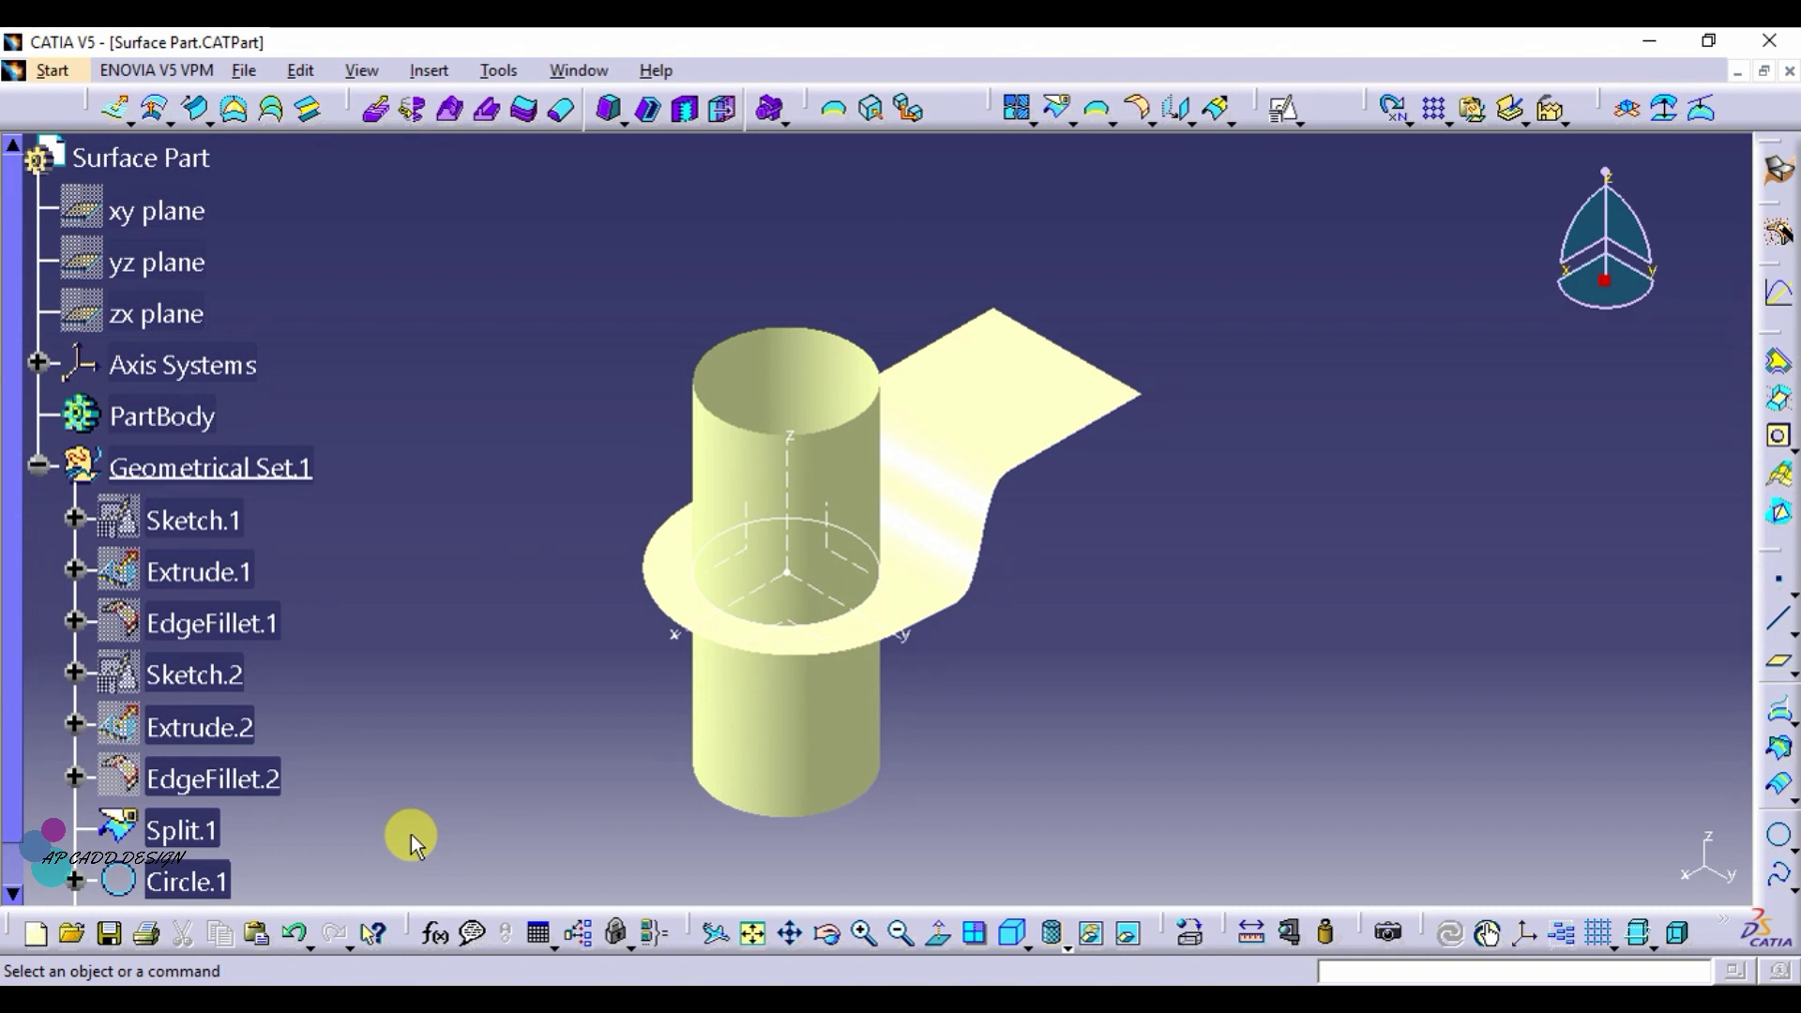
Step: Offset Split.1 by 14.5 mm to the opposite side
{"action": "left_click", "coordinate": [157, 110]}
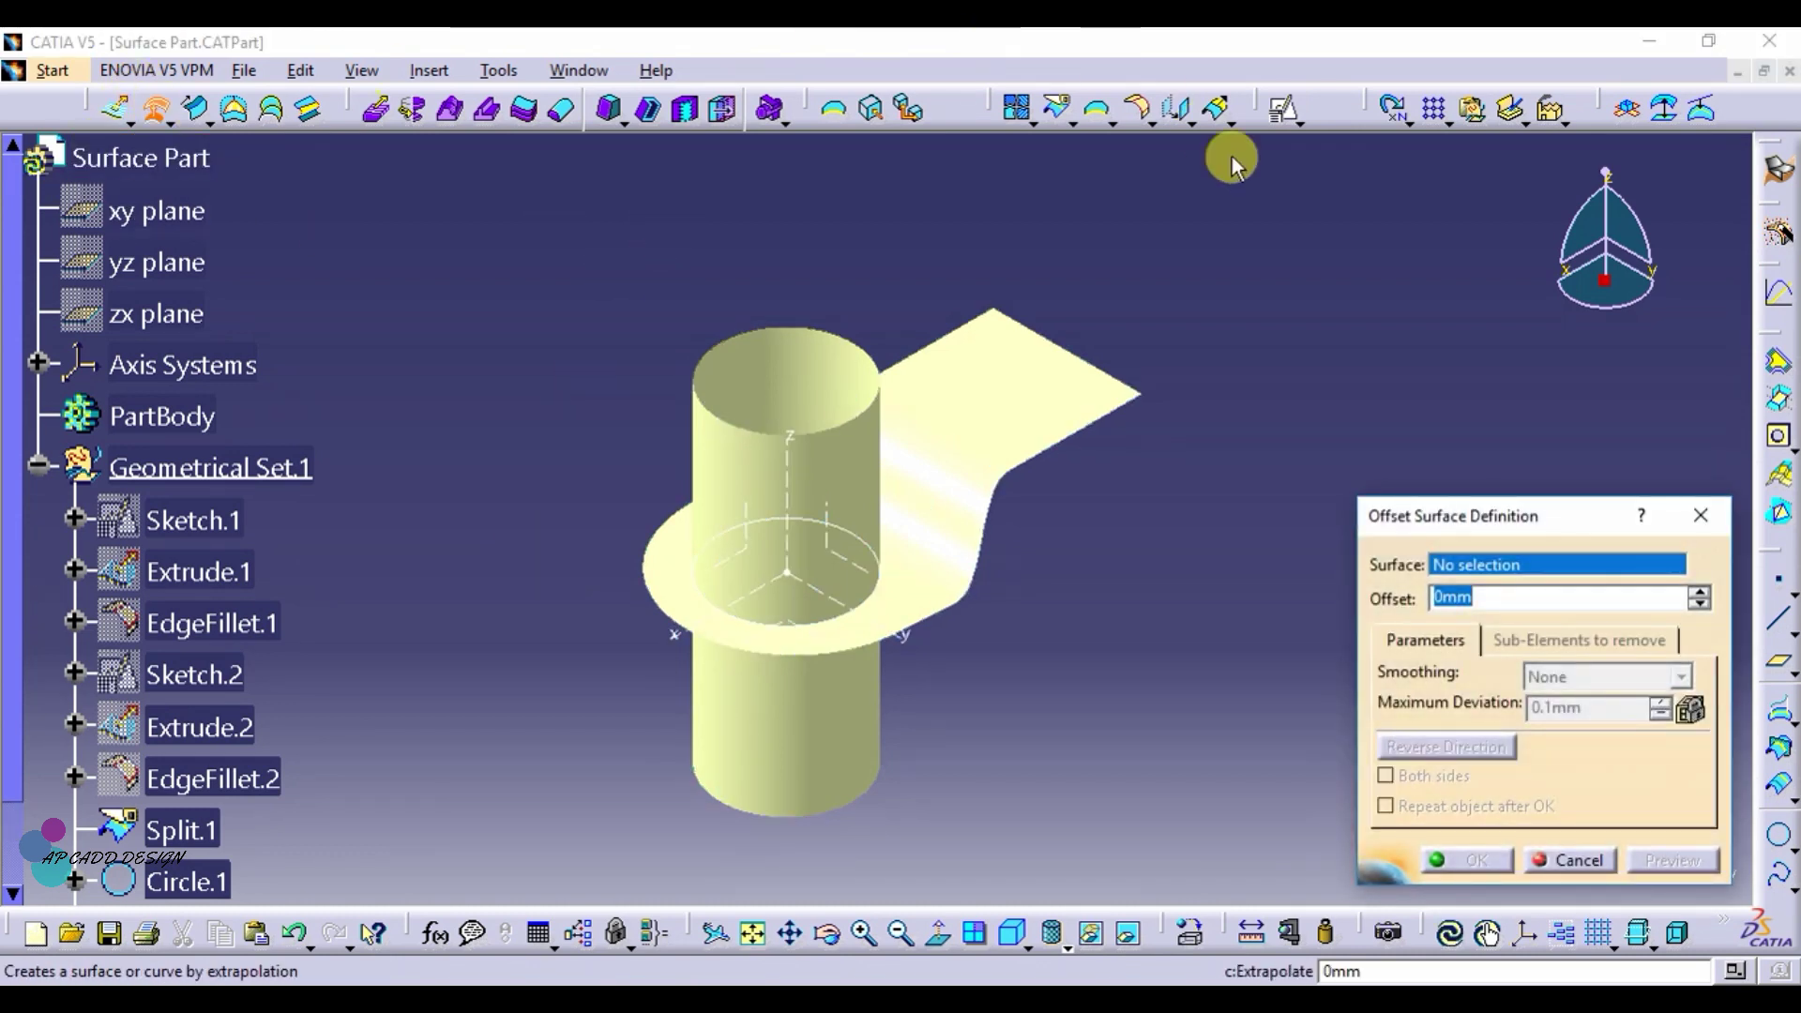
{"action": "left_click", "coordinate": [1068, 380]}
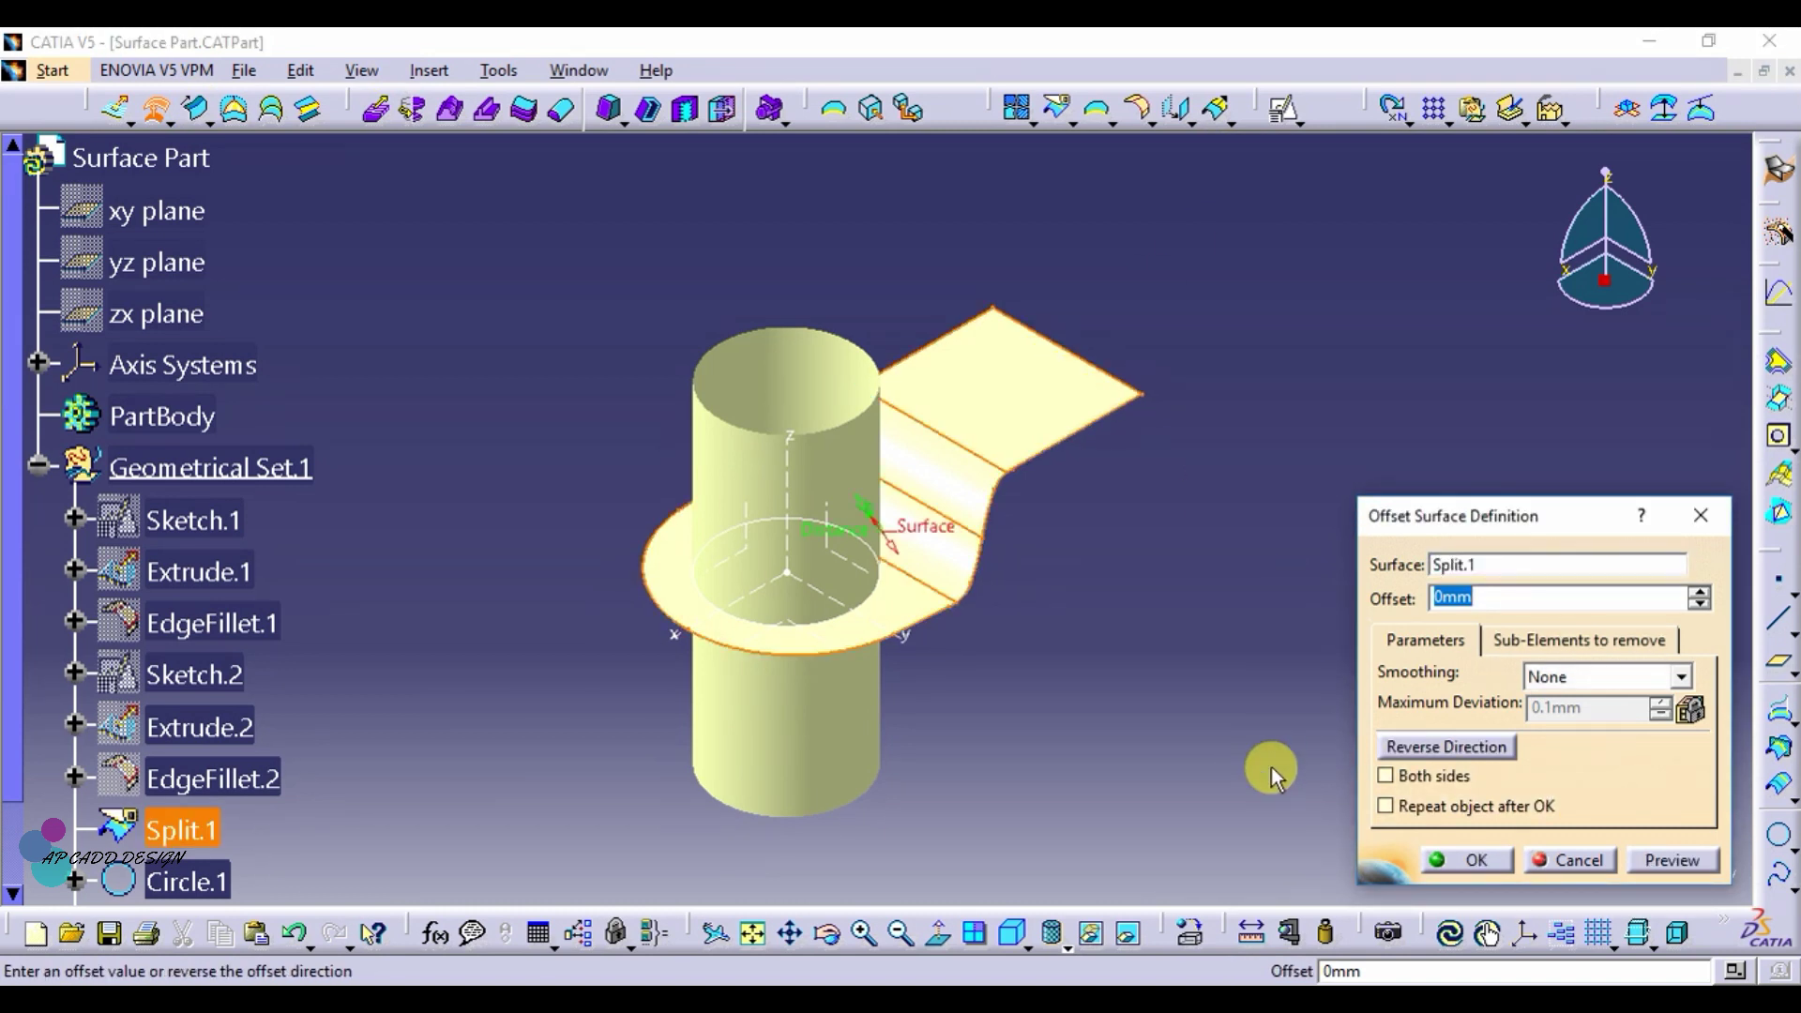
{"action": "type", "text": "14.5"}
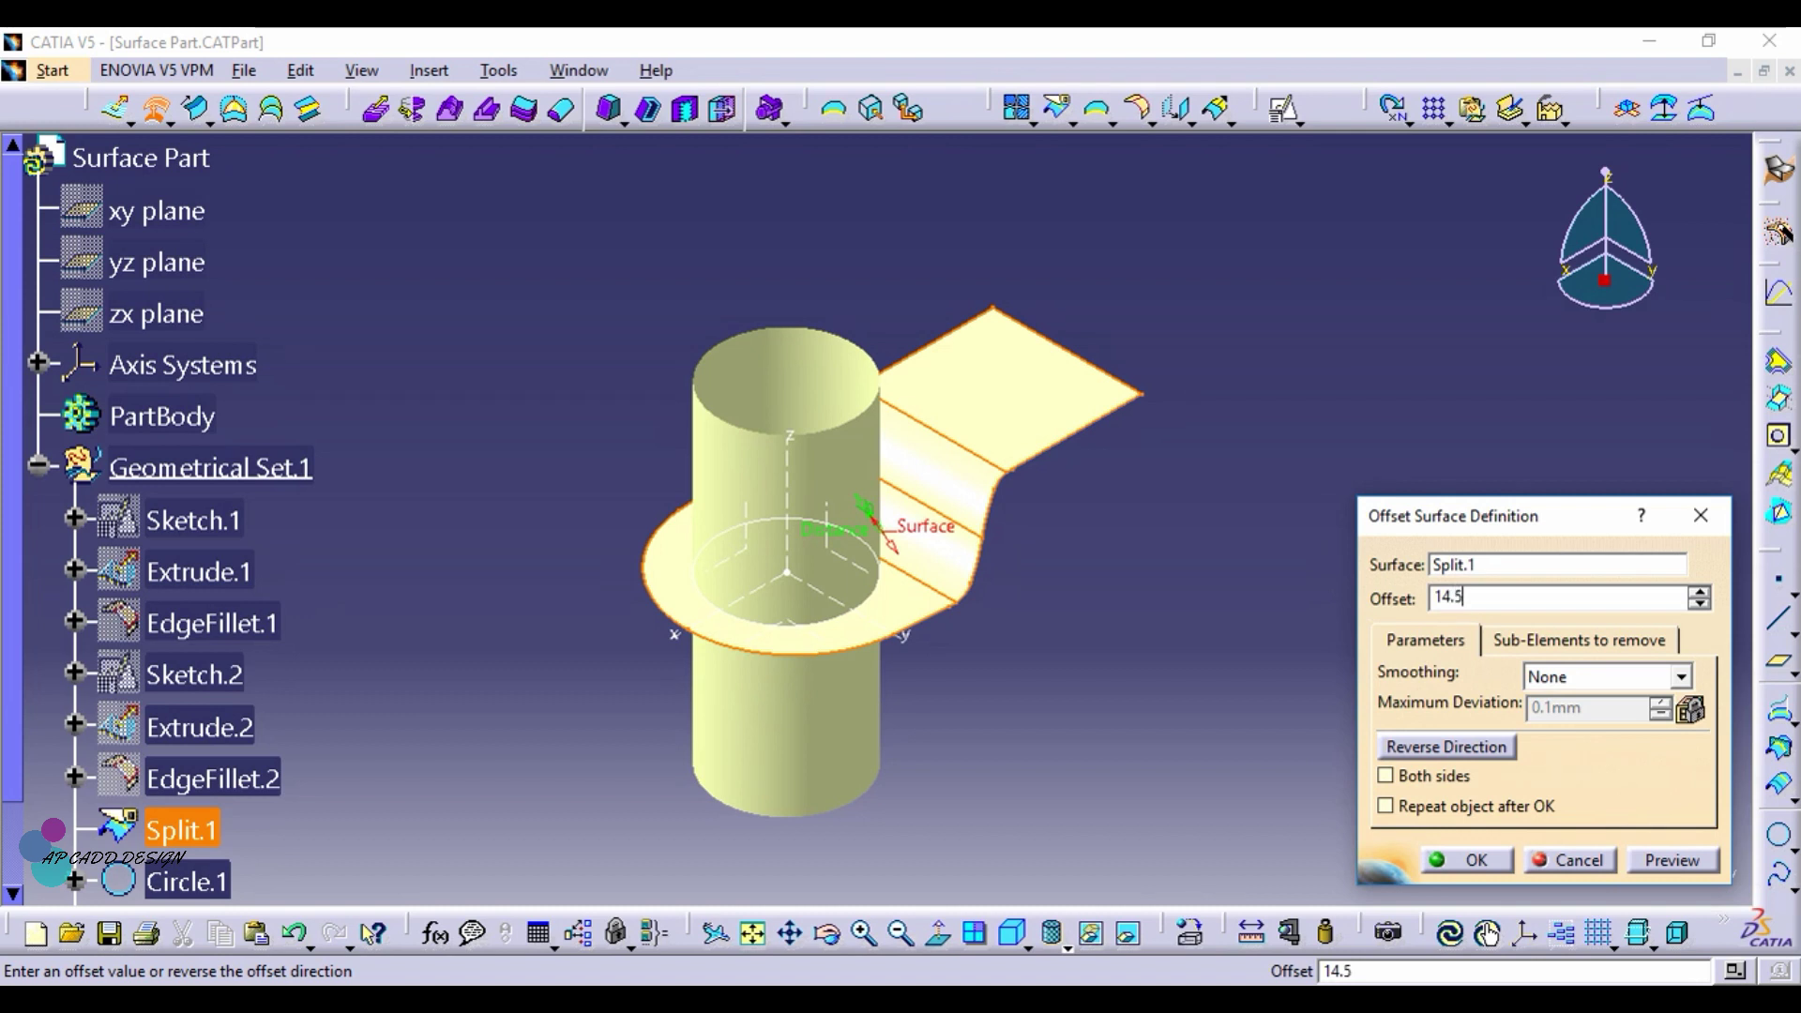
{"action": "left_click", "coordinate": [1456, 748]}
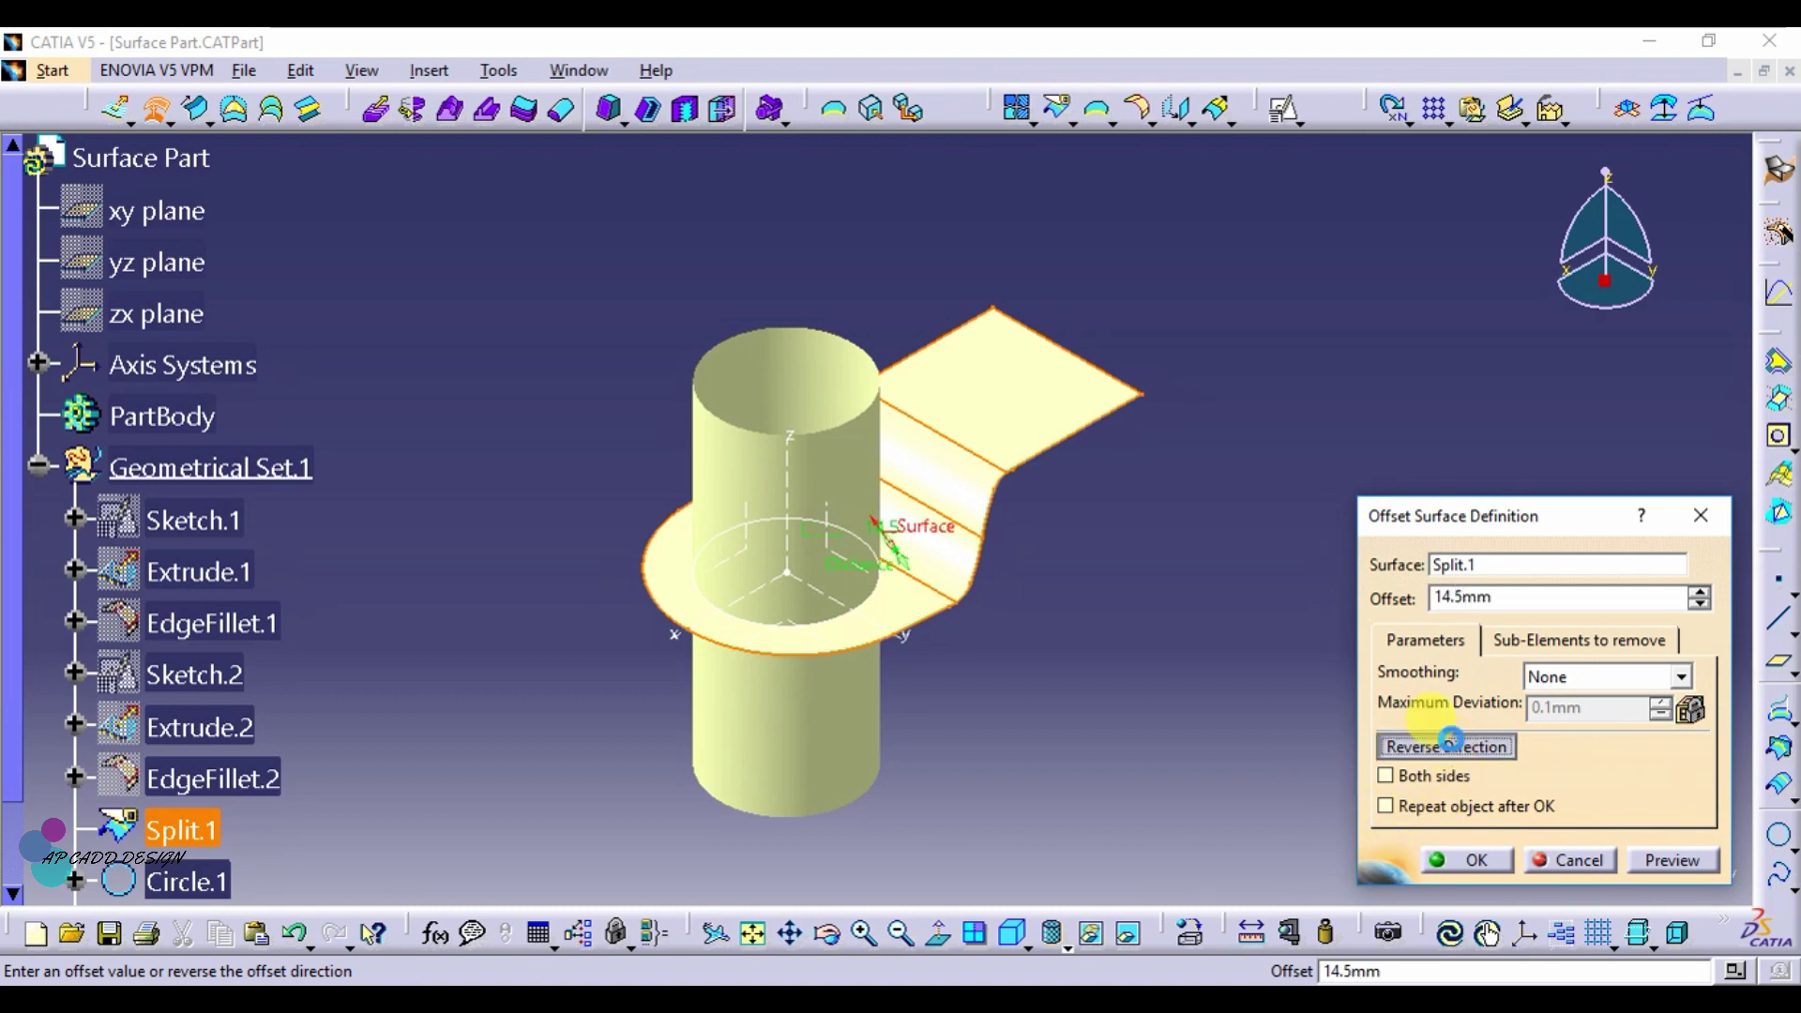
{"action": "left_click", "coordinate": [1668, 860]}
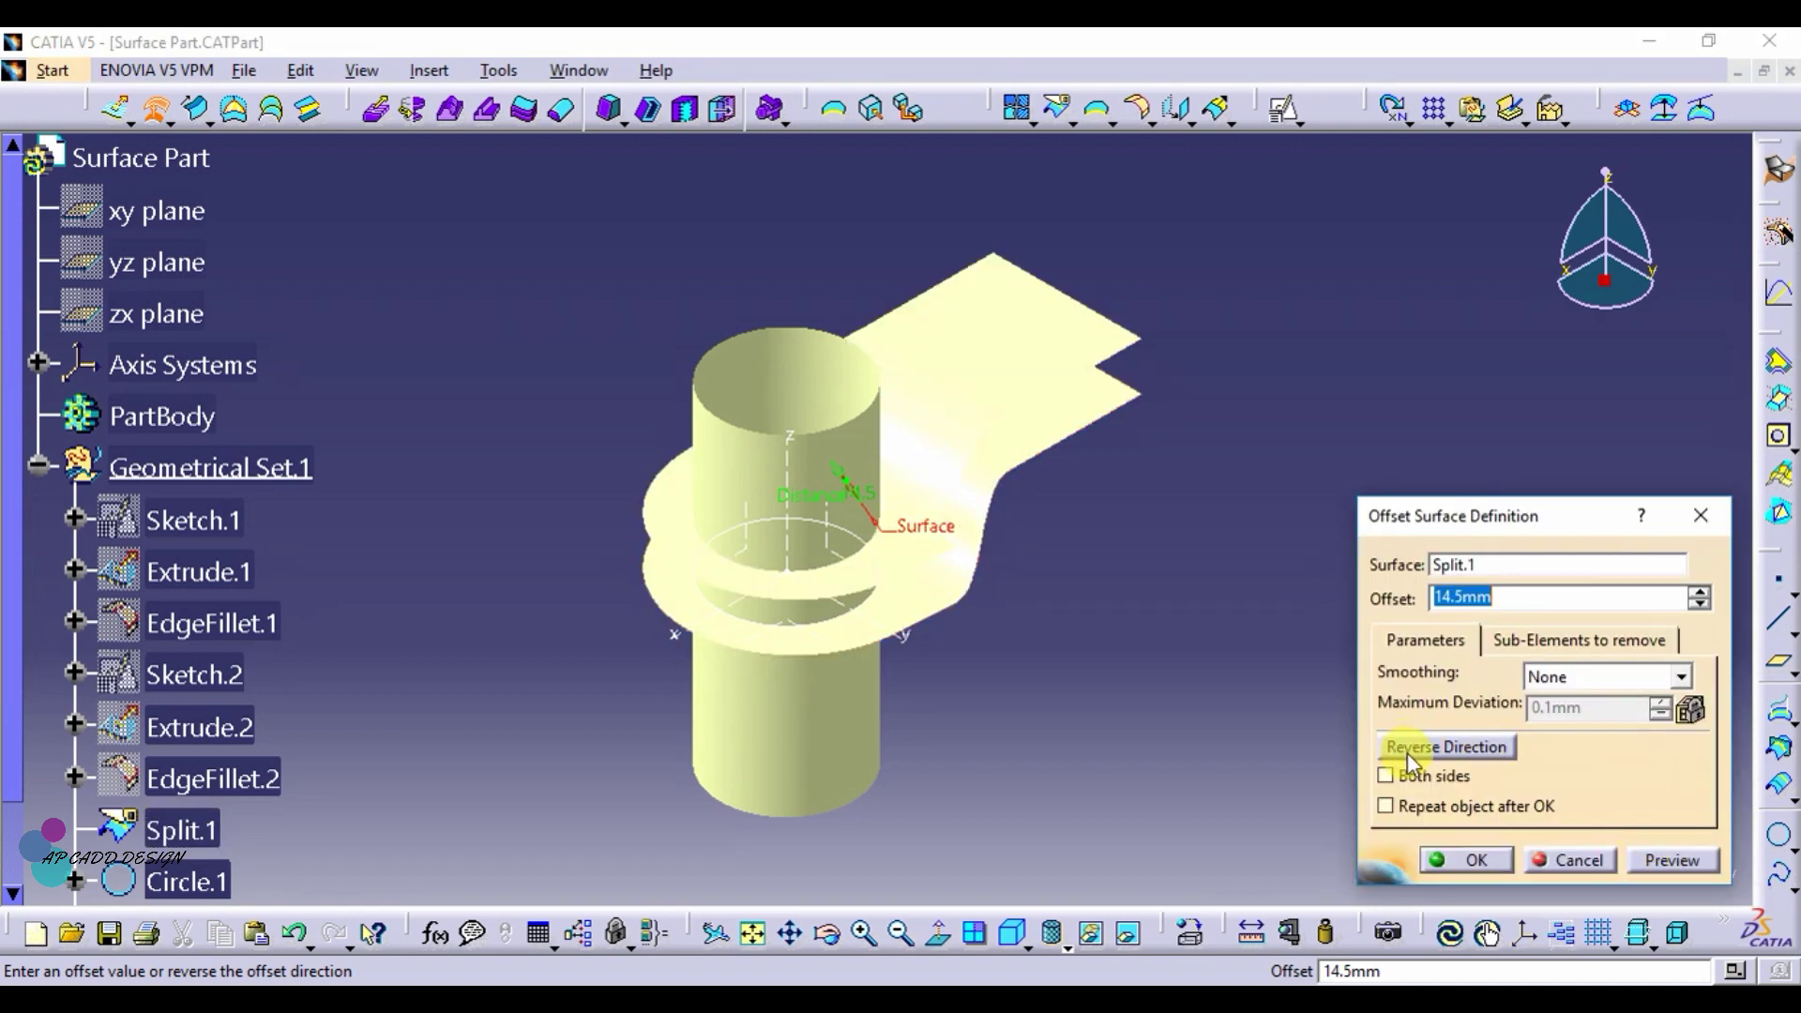
{"action": "left_click", "coordinate": [1407, 750]}
{"action": "left_click", "coordinate": [1668, 862]}
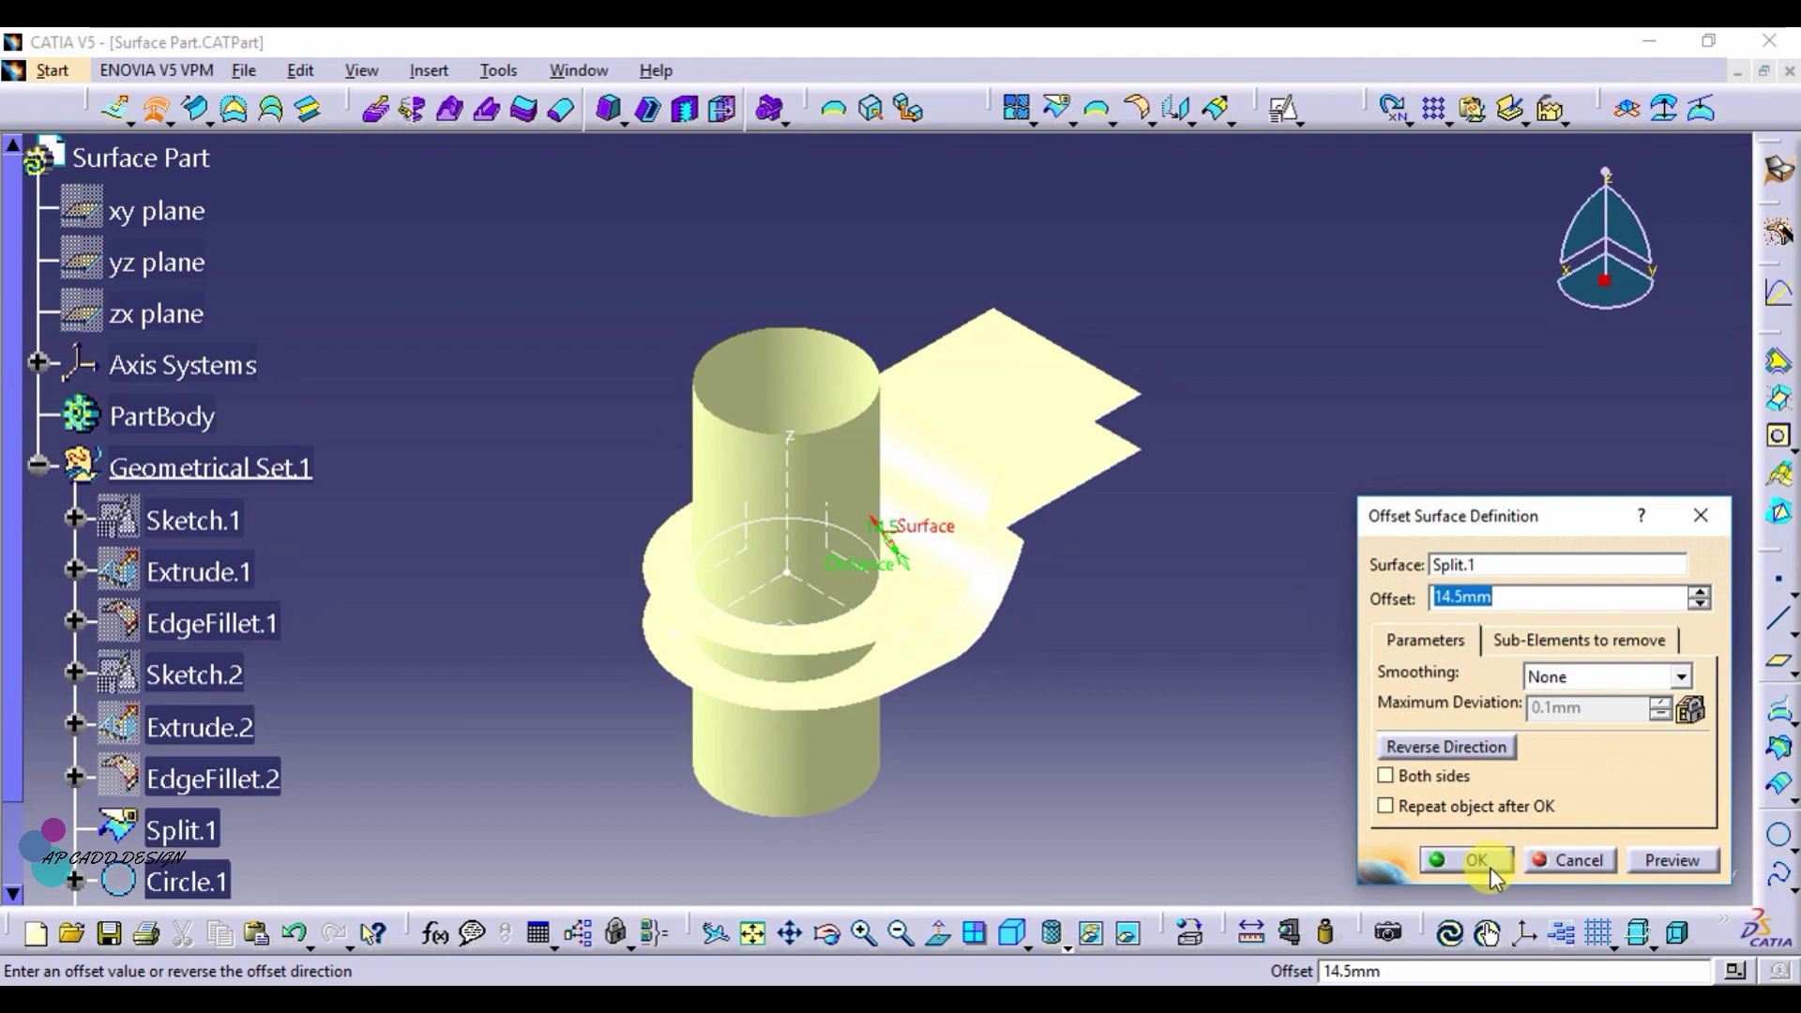
{"action": "left_click", "coordinate": [1489, 867]}
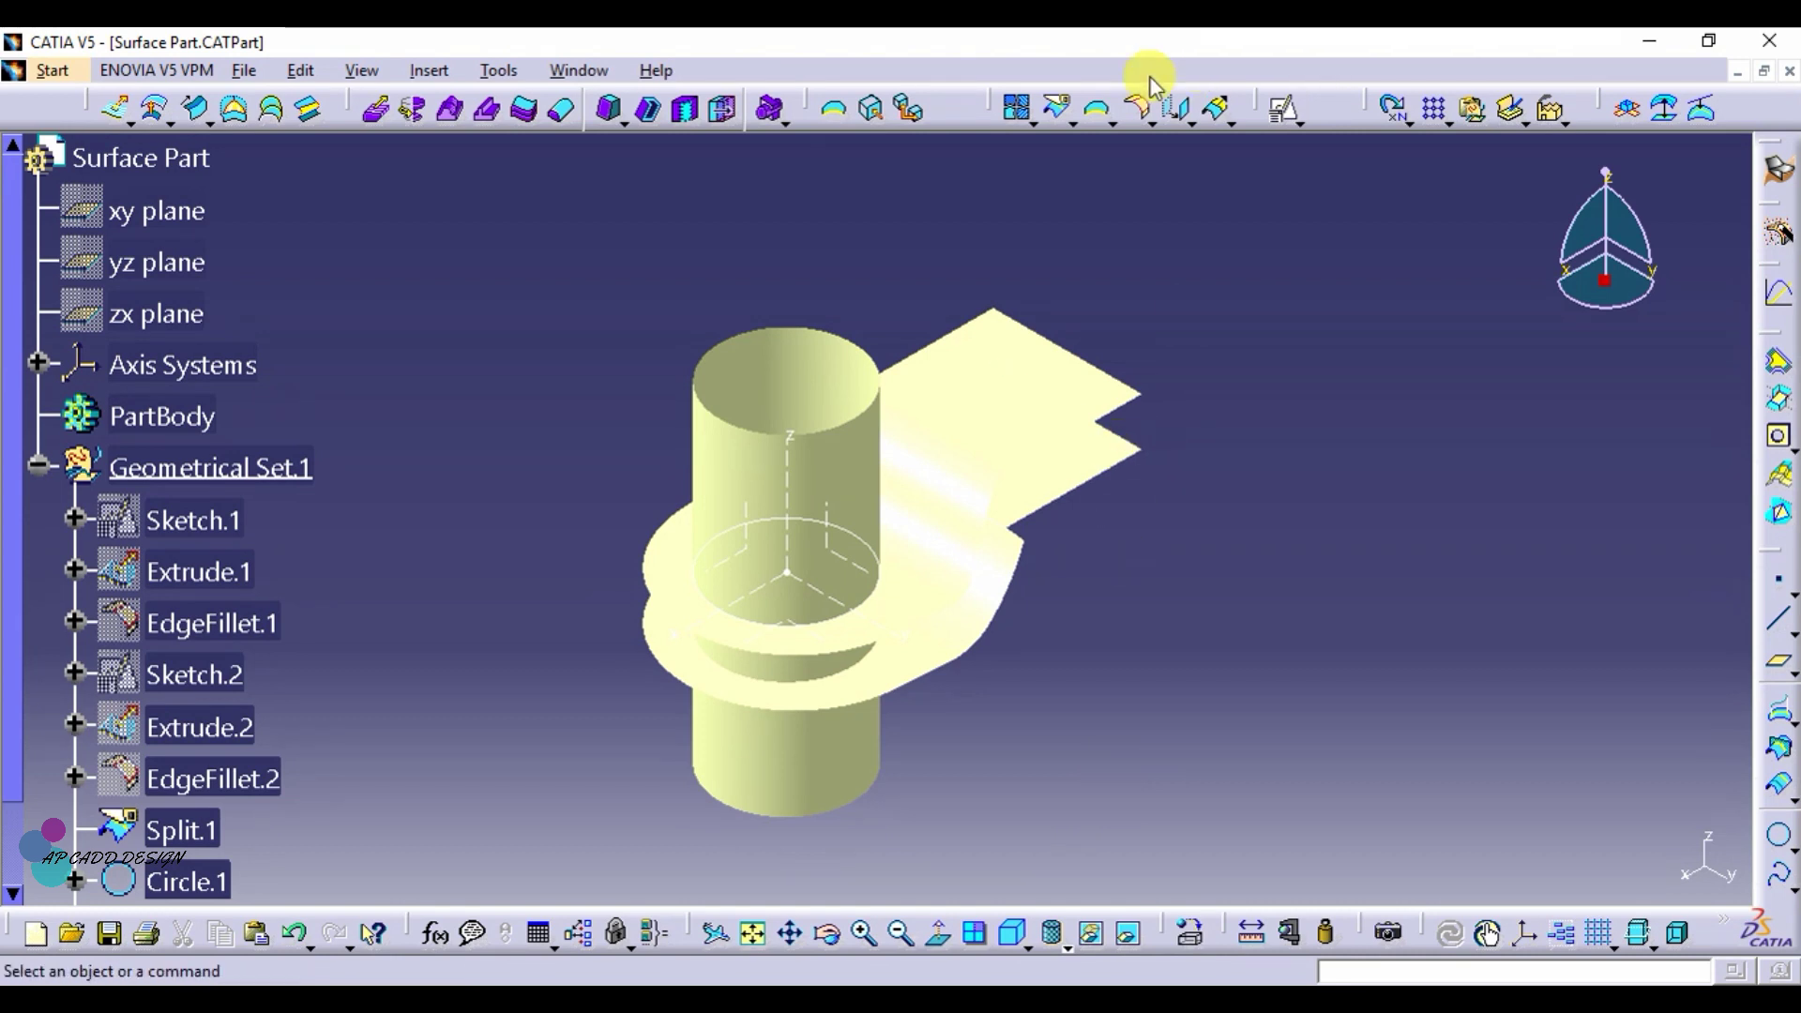
Step: Blend the cylinder Extrude.3 into Offset.1 with a 5 mm bitangent shape fillet
{"action": "left_click", "coordinate": [1152, 119]}
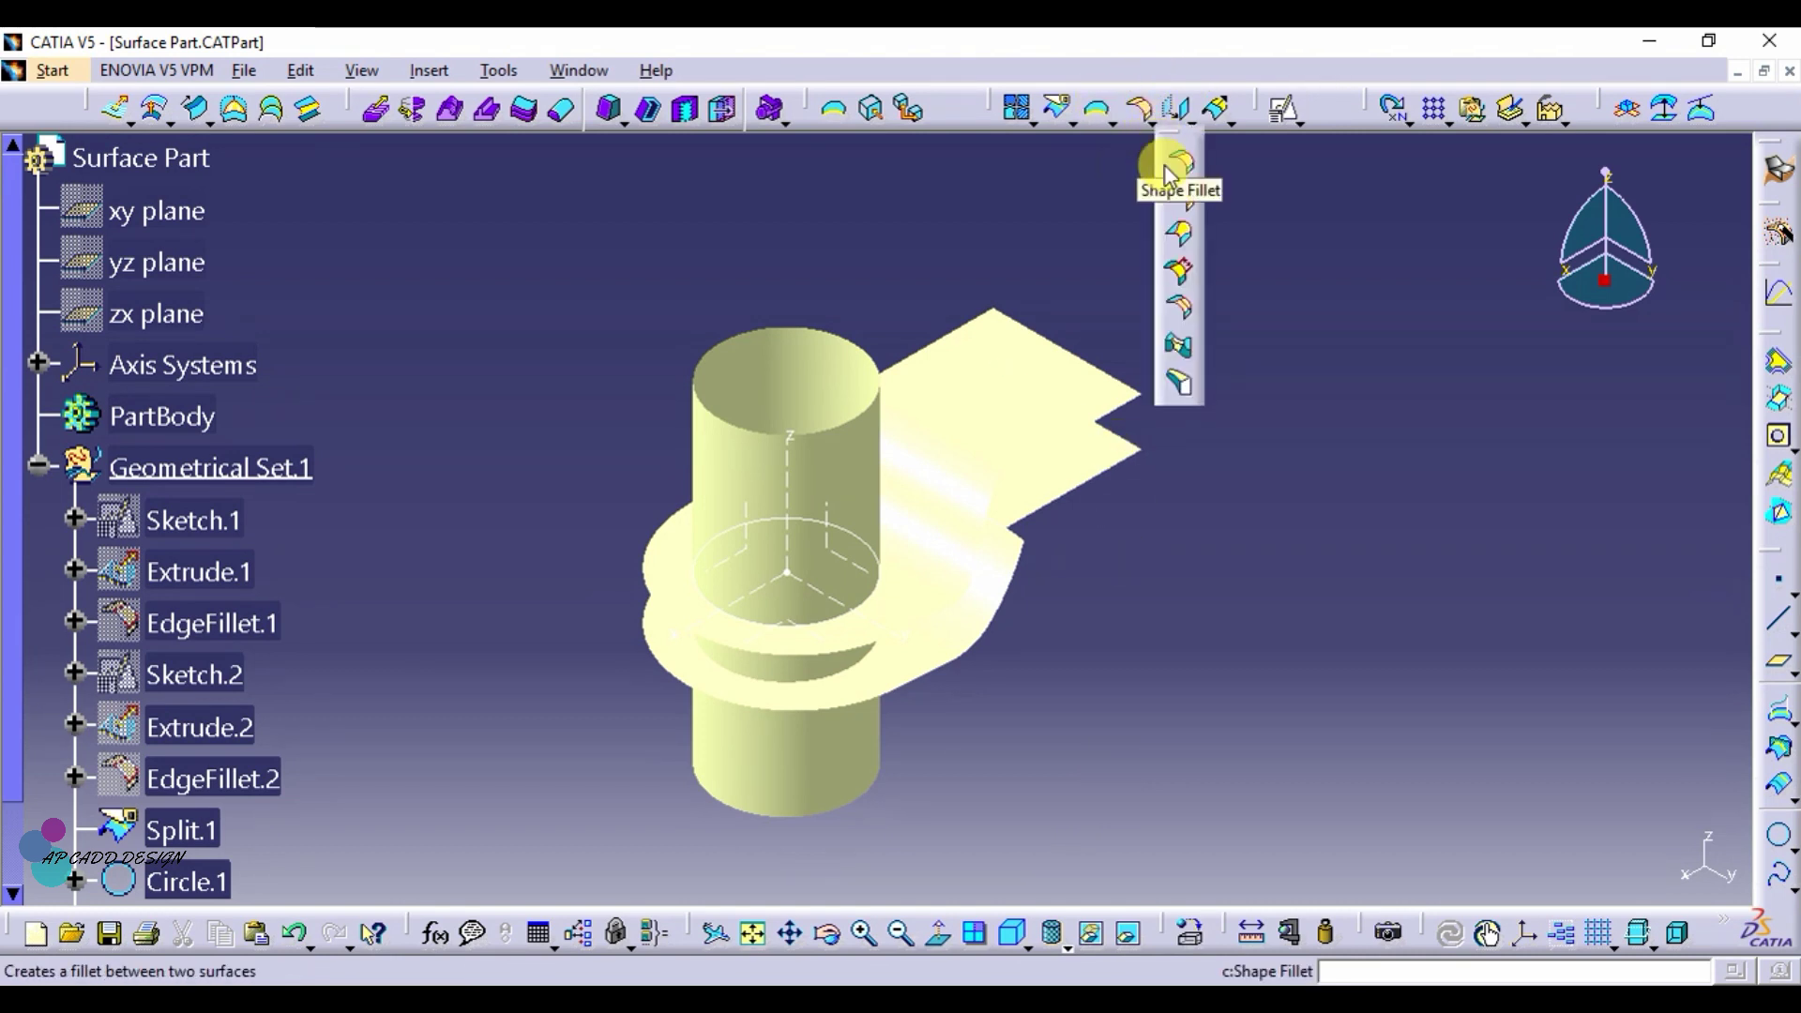
{"action": "left_click", "coordinate": [1178, 149]}
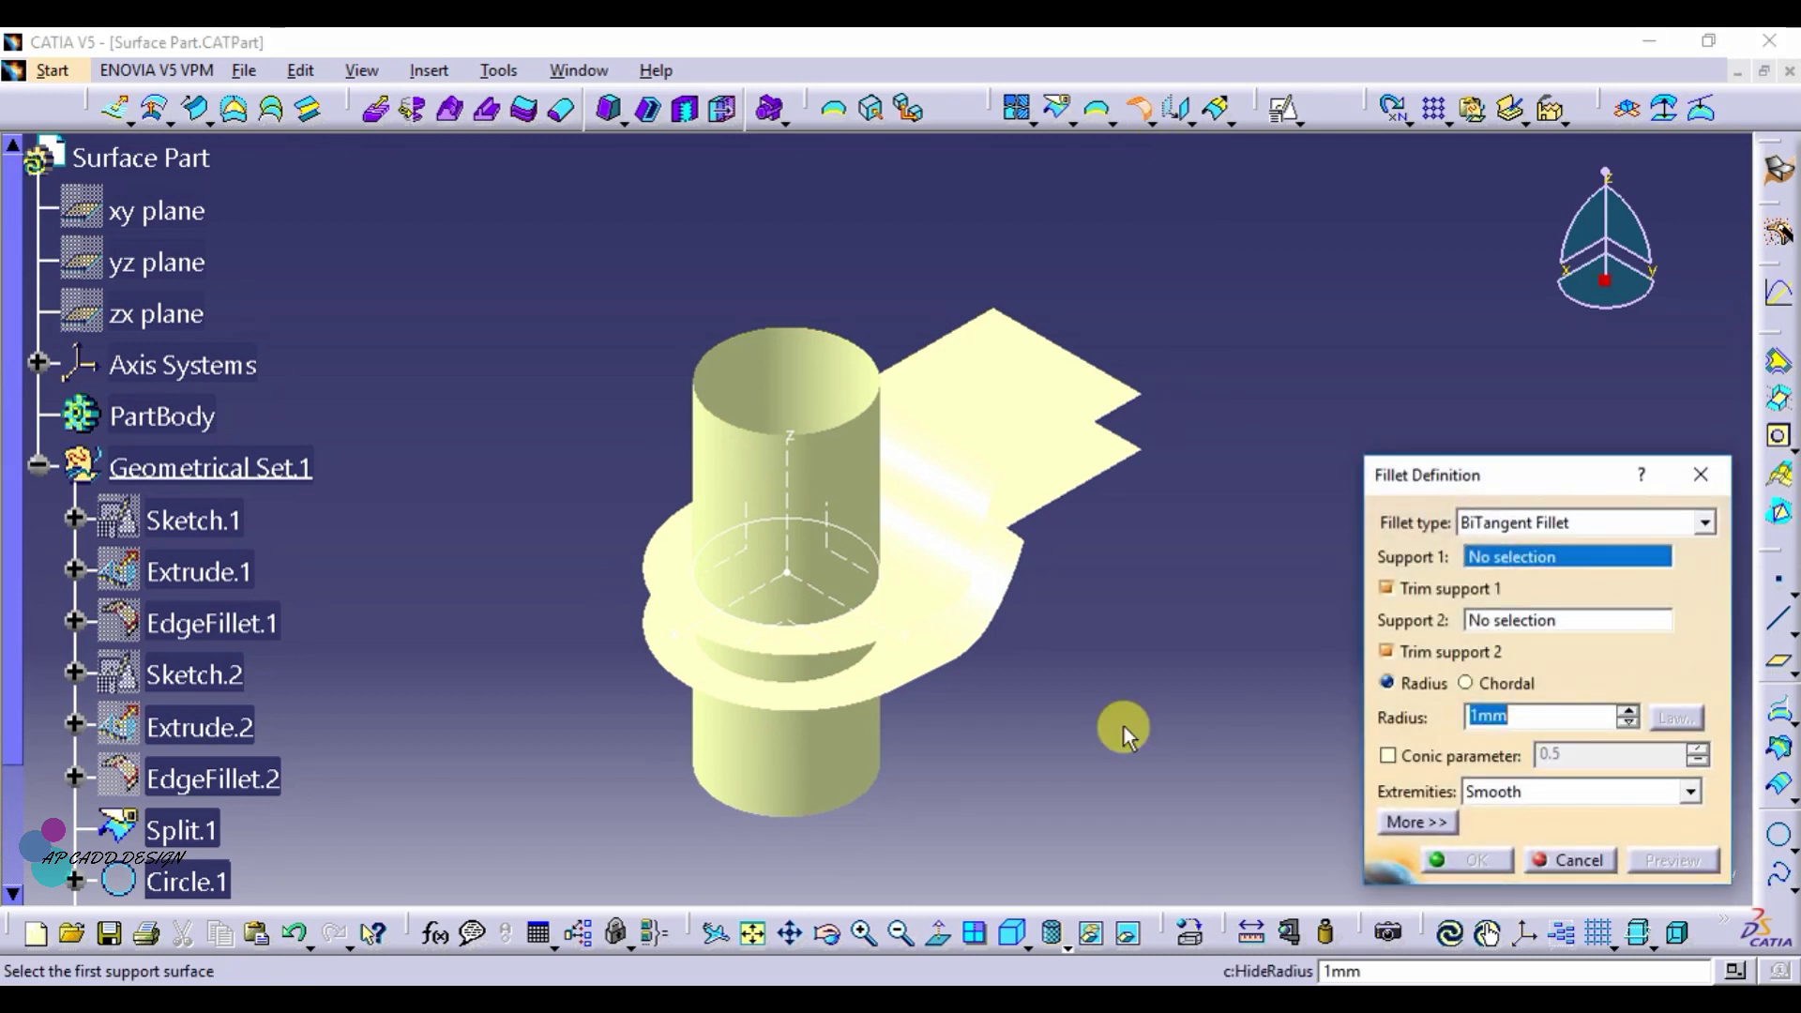
{"action": "type", "text": "5"}
{"action": "left_click", "coordinate": [795, 736]}
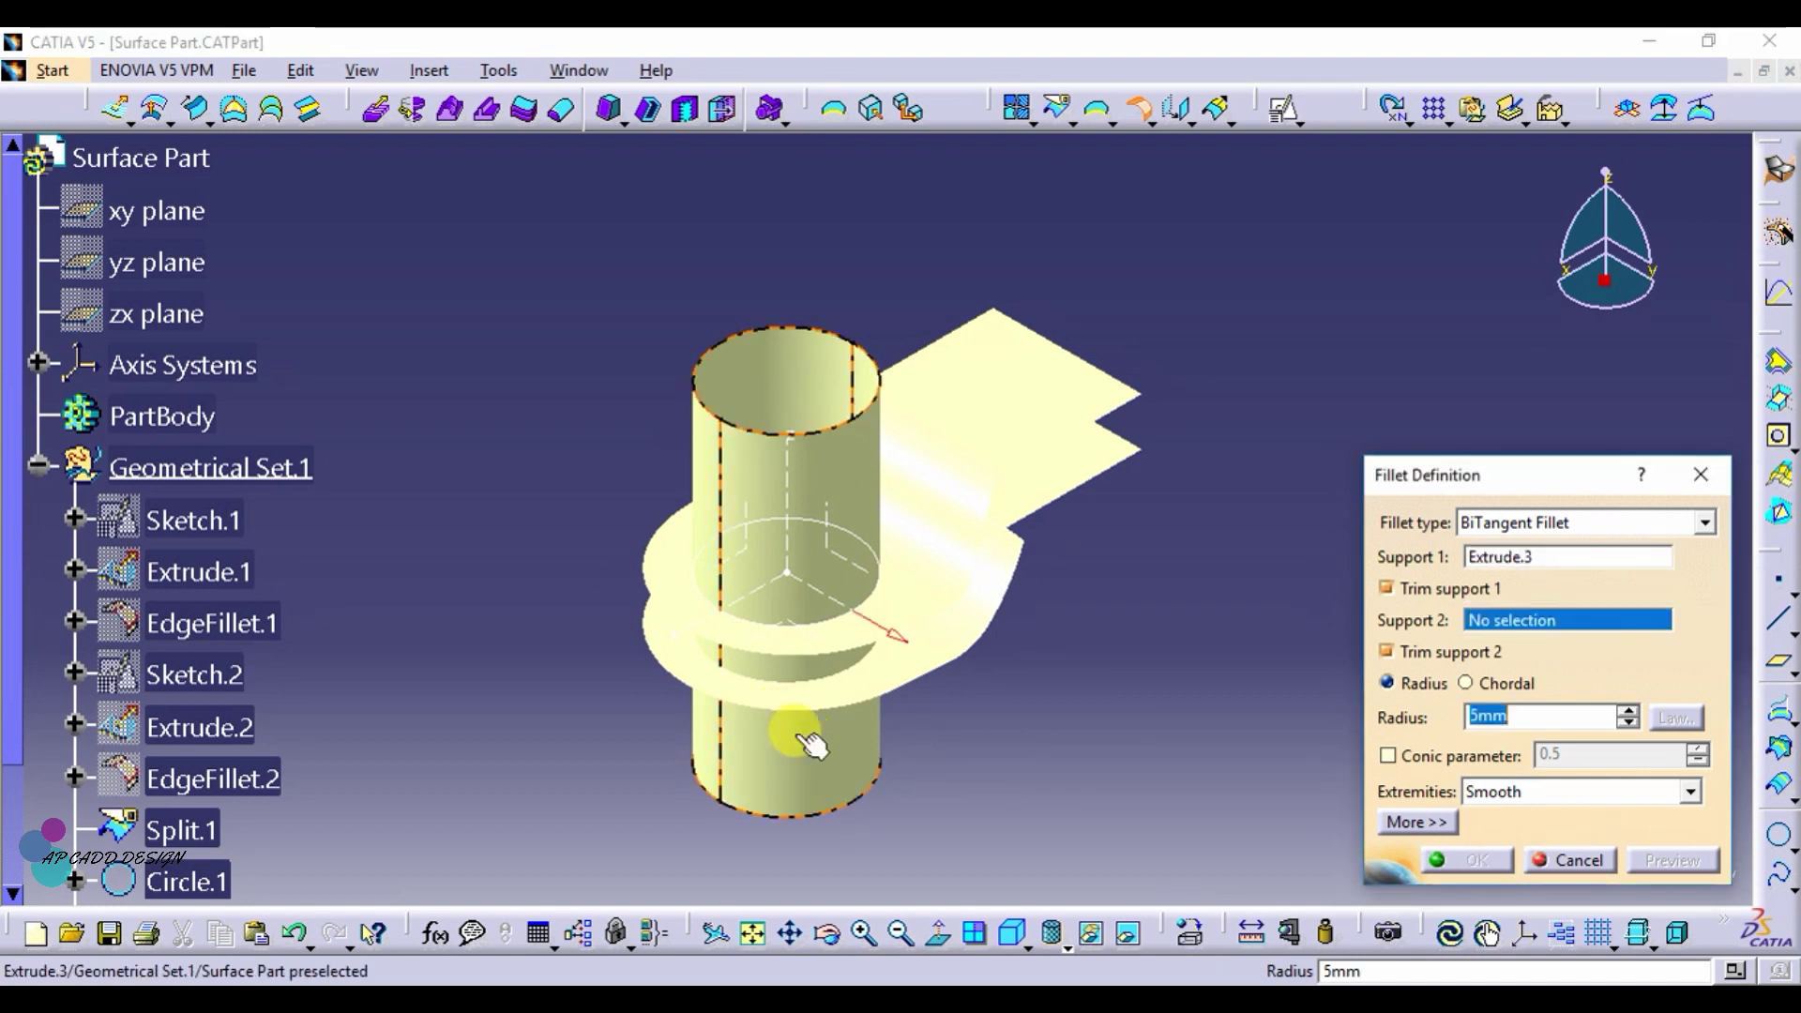
{"action": "left_click", "coordinate": [946, 648]}
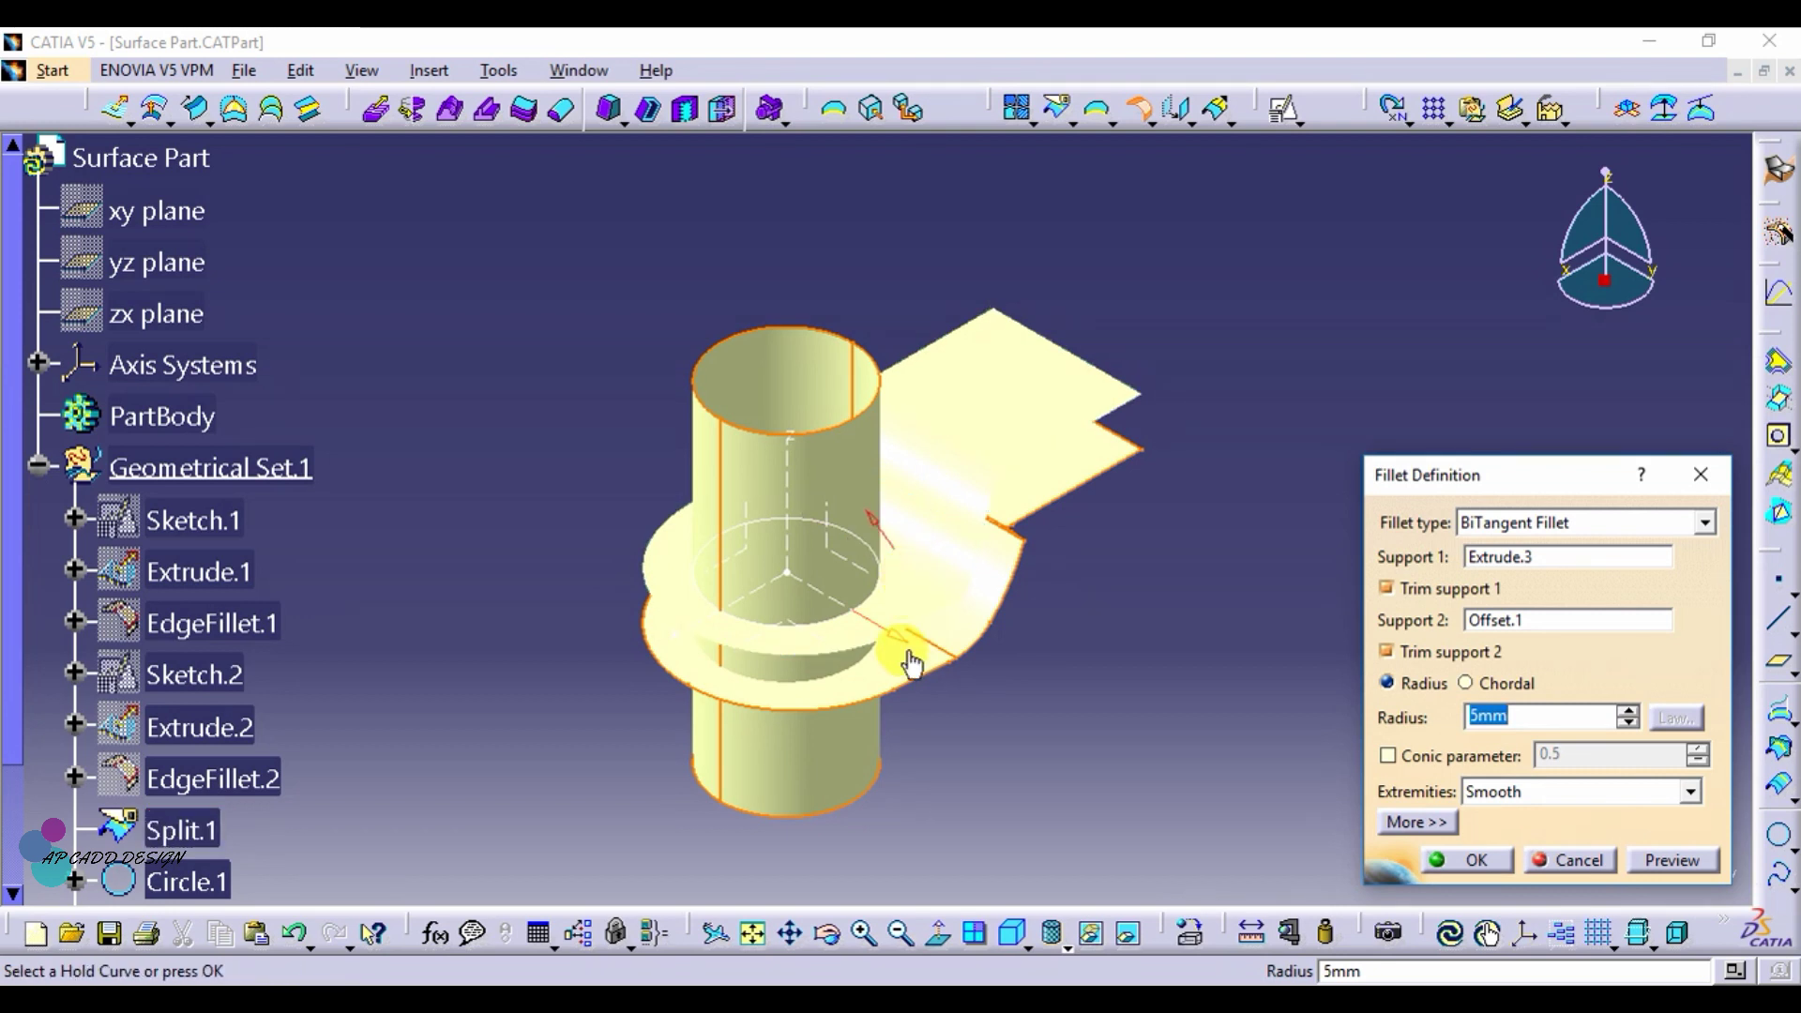
{"action": "left_click", "coordinate": [1663, 860]}
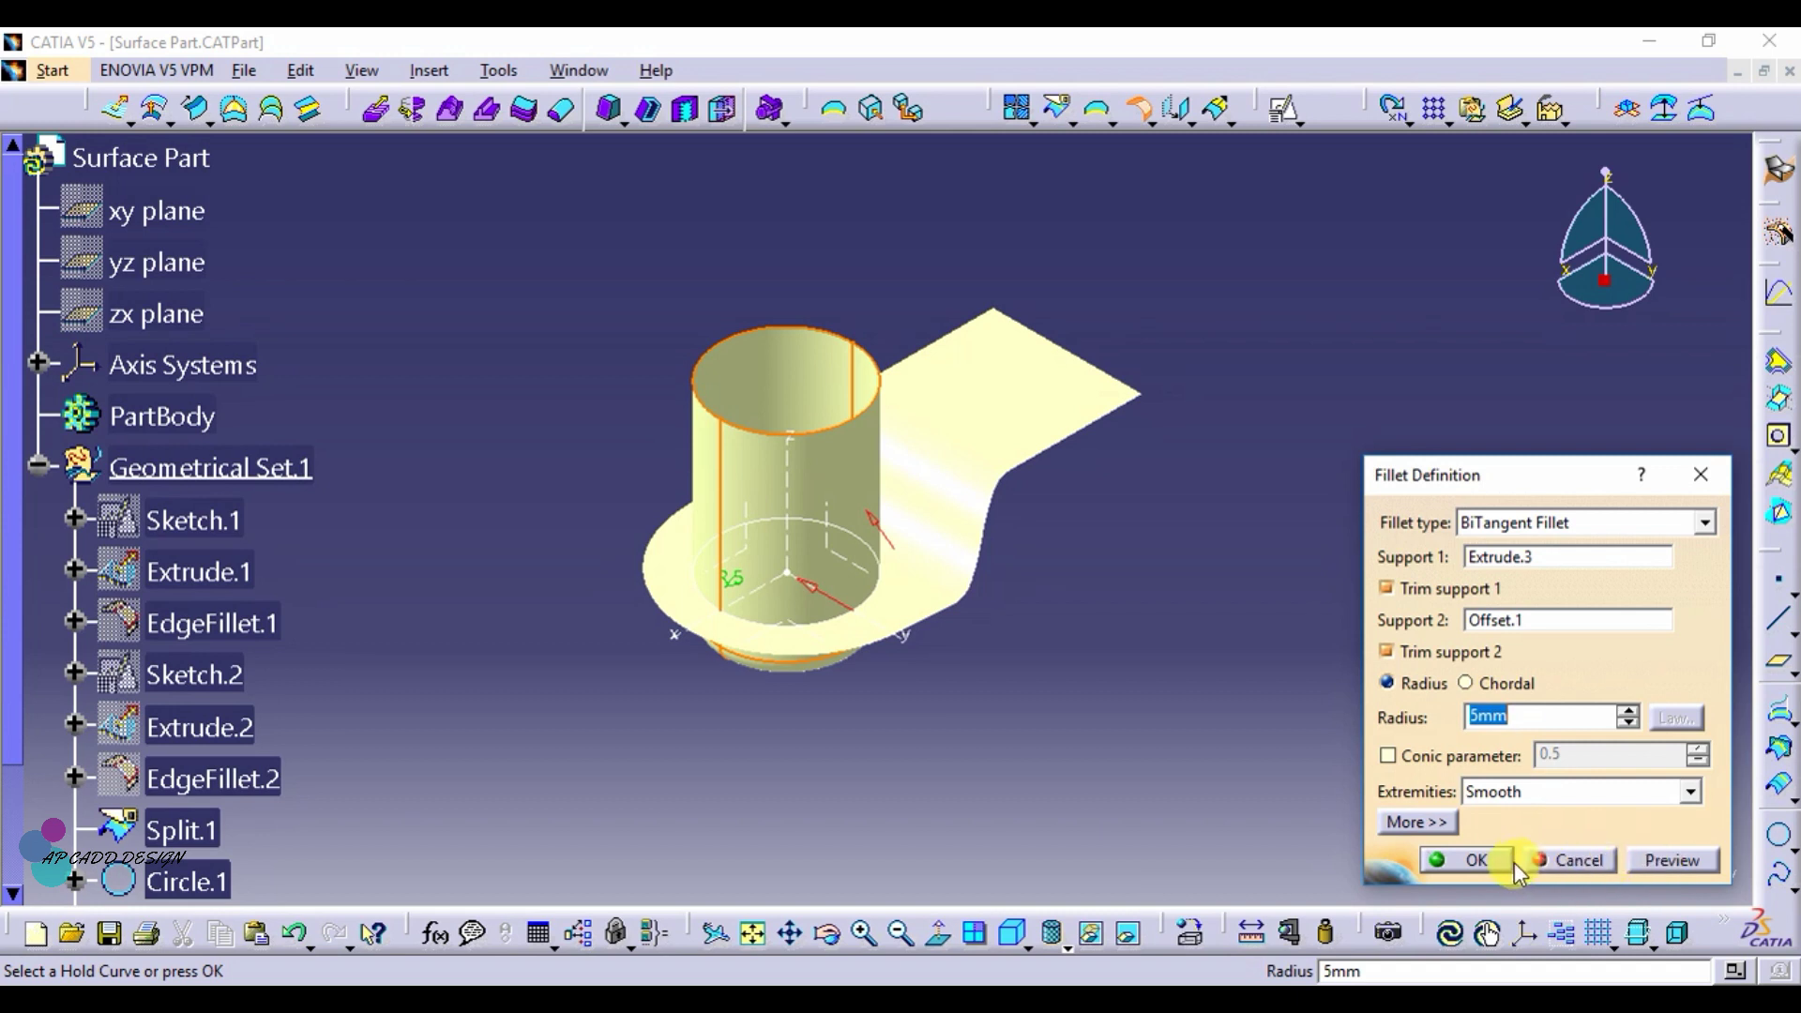
{"action": "left_click", "coordinate": [1475, 860]}
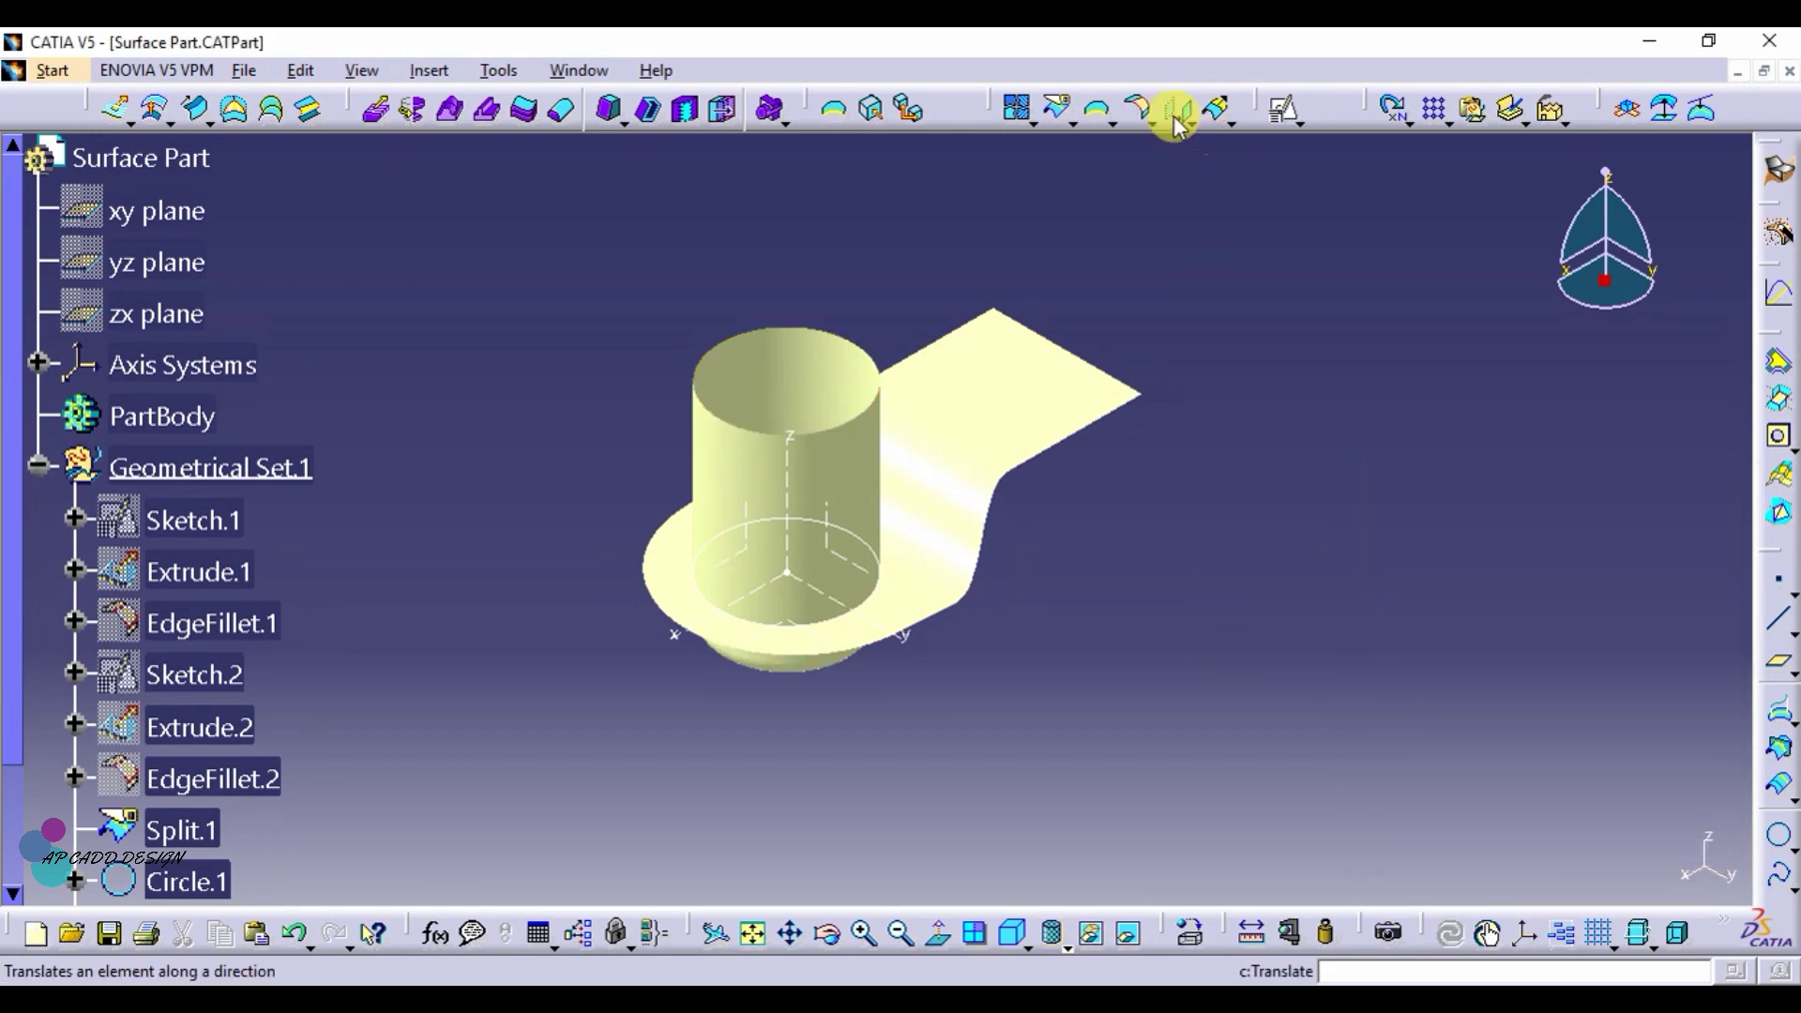
Step: Join Fillet.1 to Split.1 with a second 5 mm shape fillet
{"action": "left_click", "coordinate": [1138, 108]}
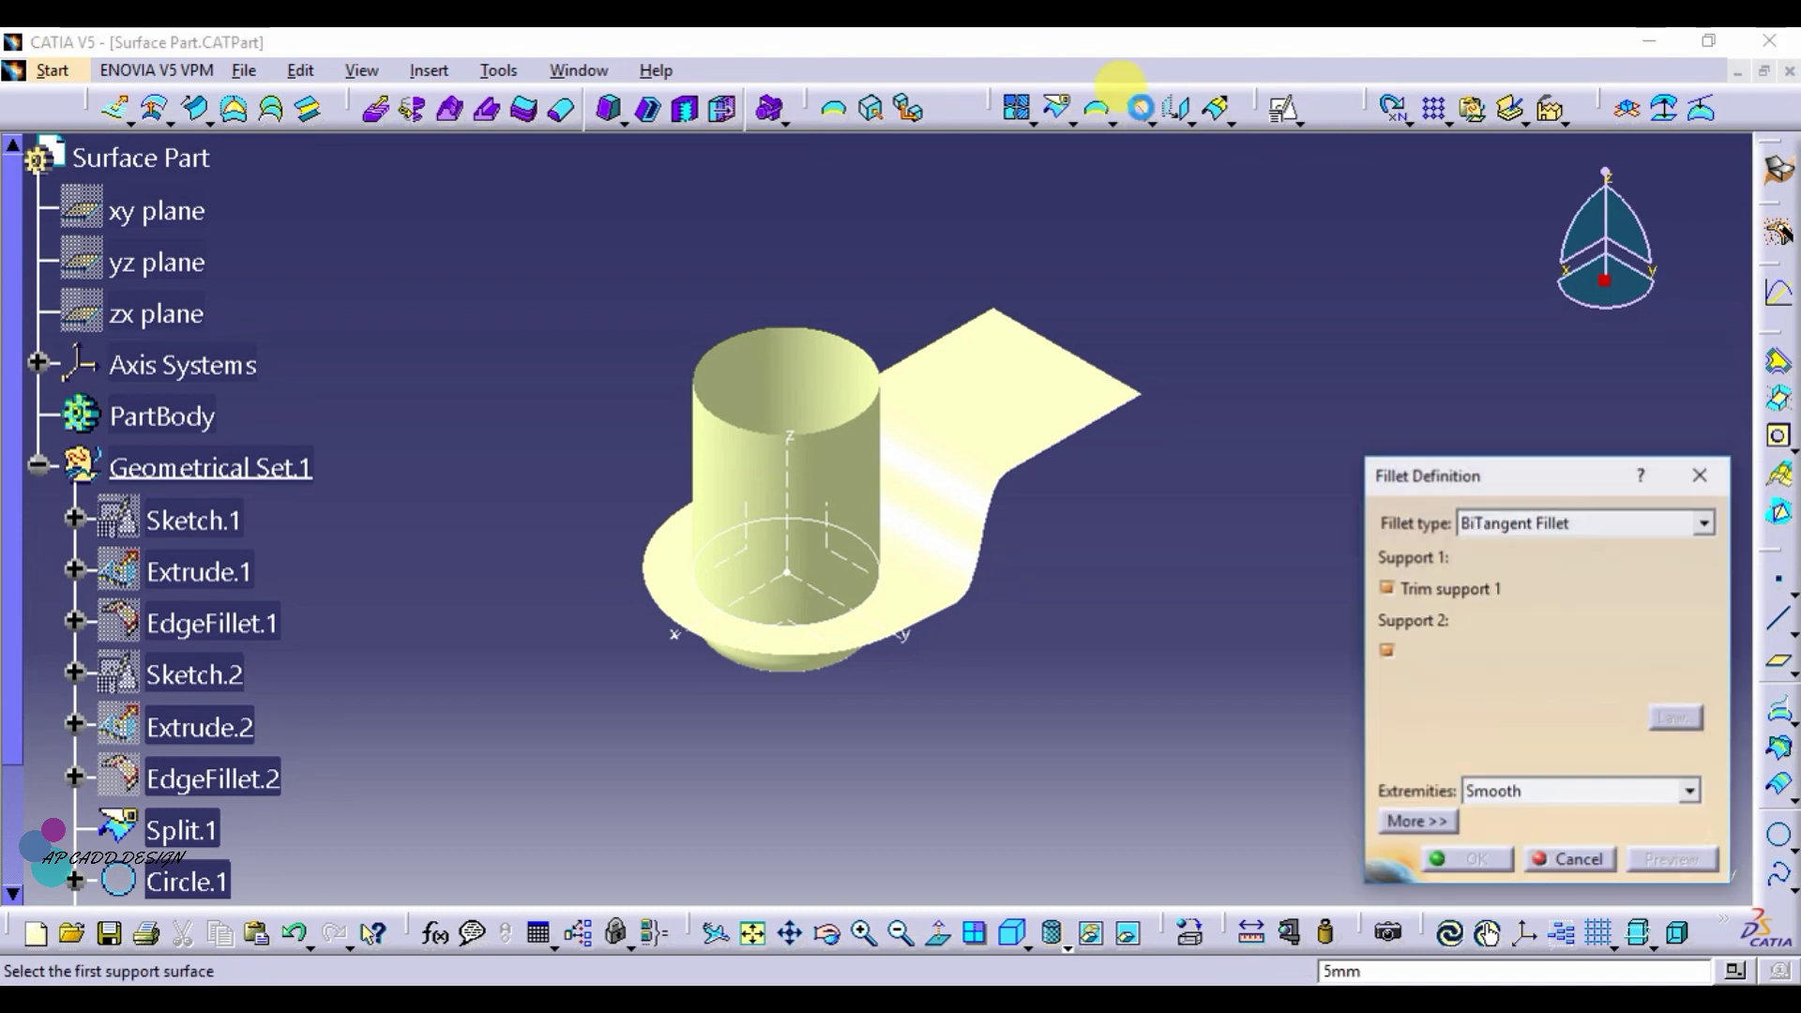
{"action": "left_click", "coordinate": [804, 466]}
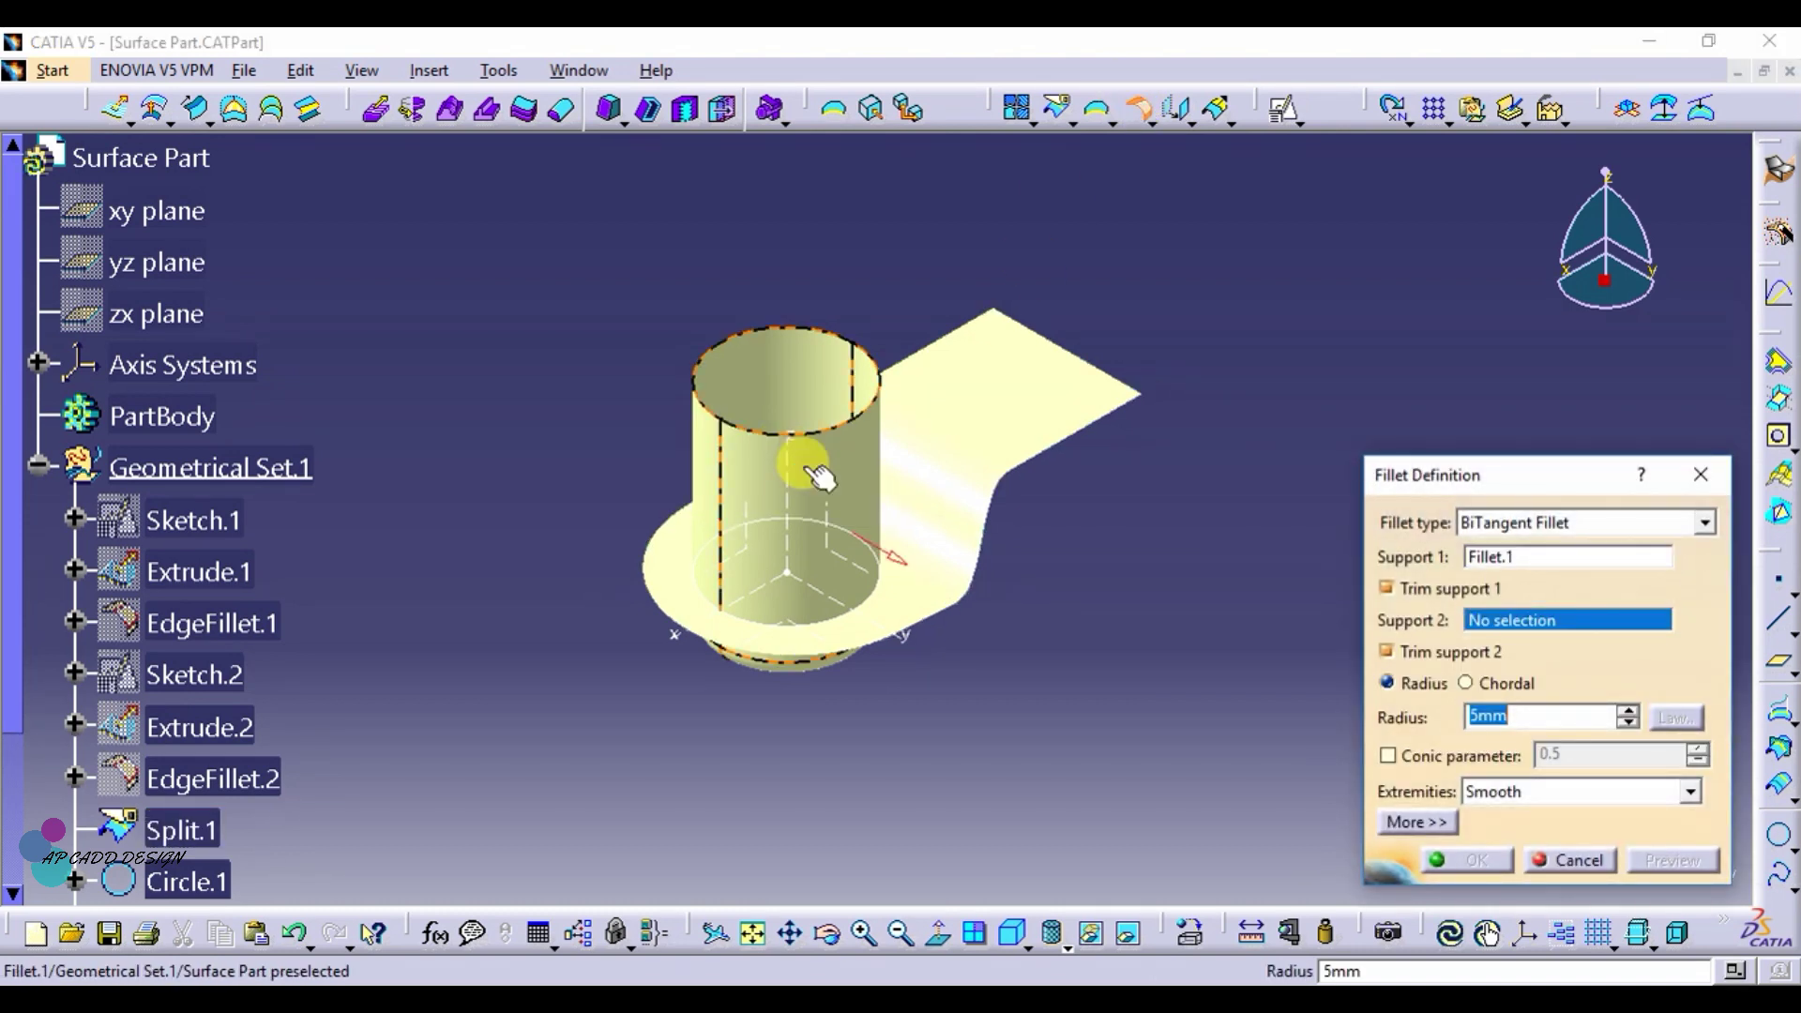
{"action": "left_click", "coordinate": [976, 476]}
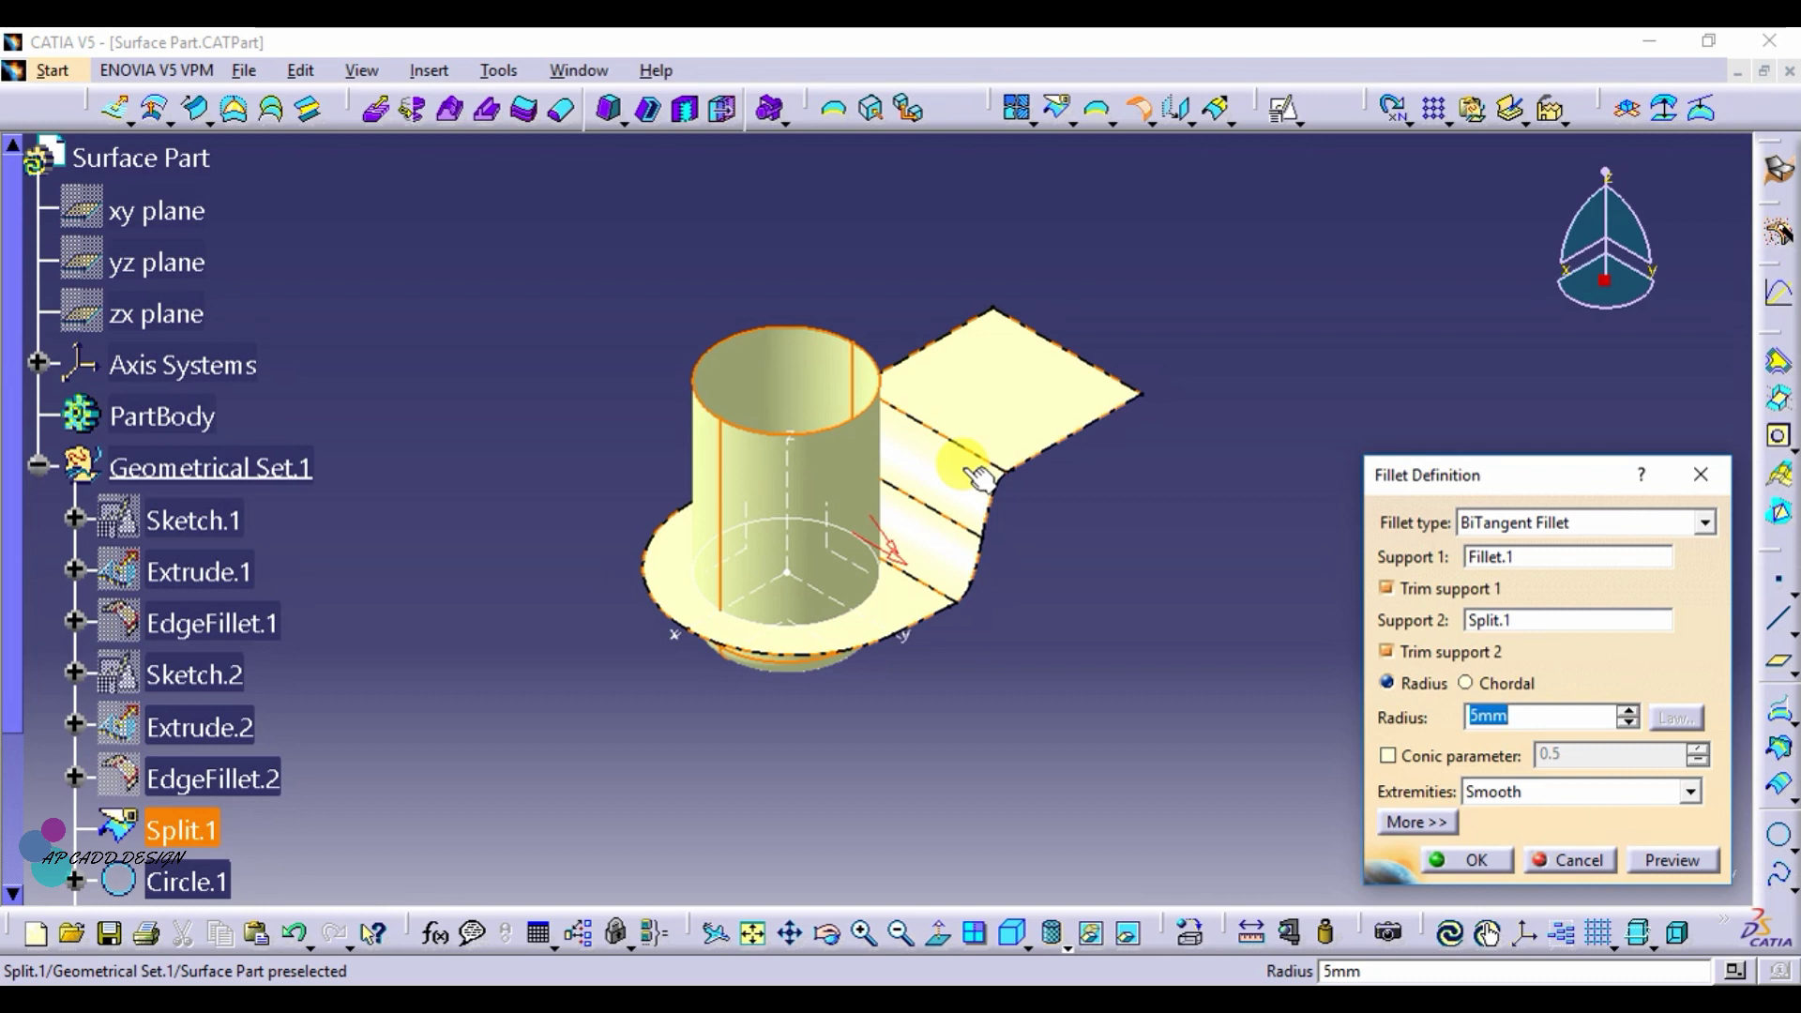
{"action": "left_click", "coordinate": [1666, 859]}
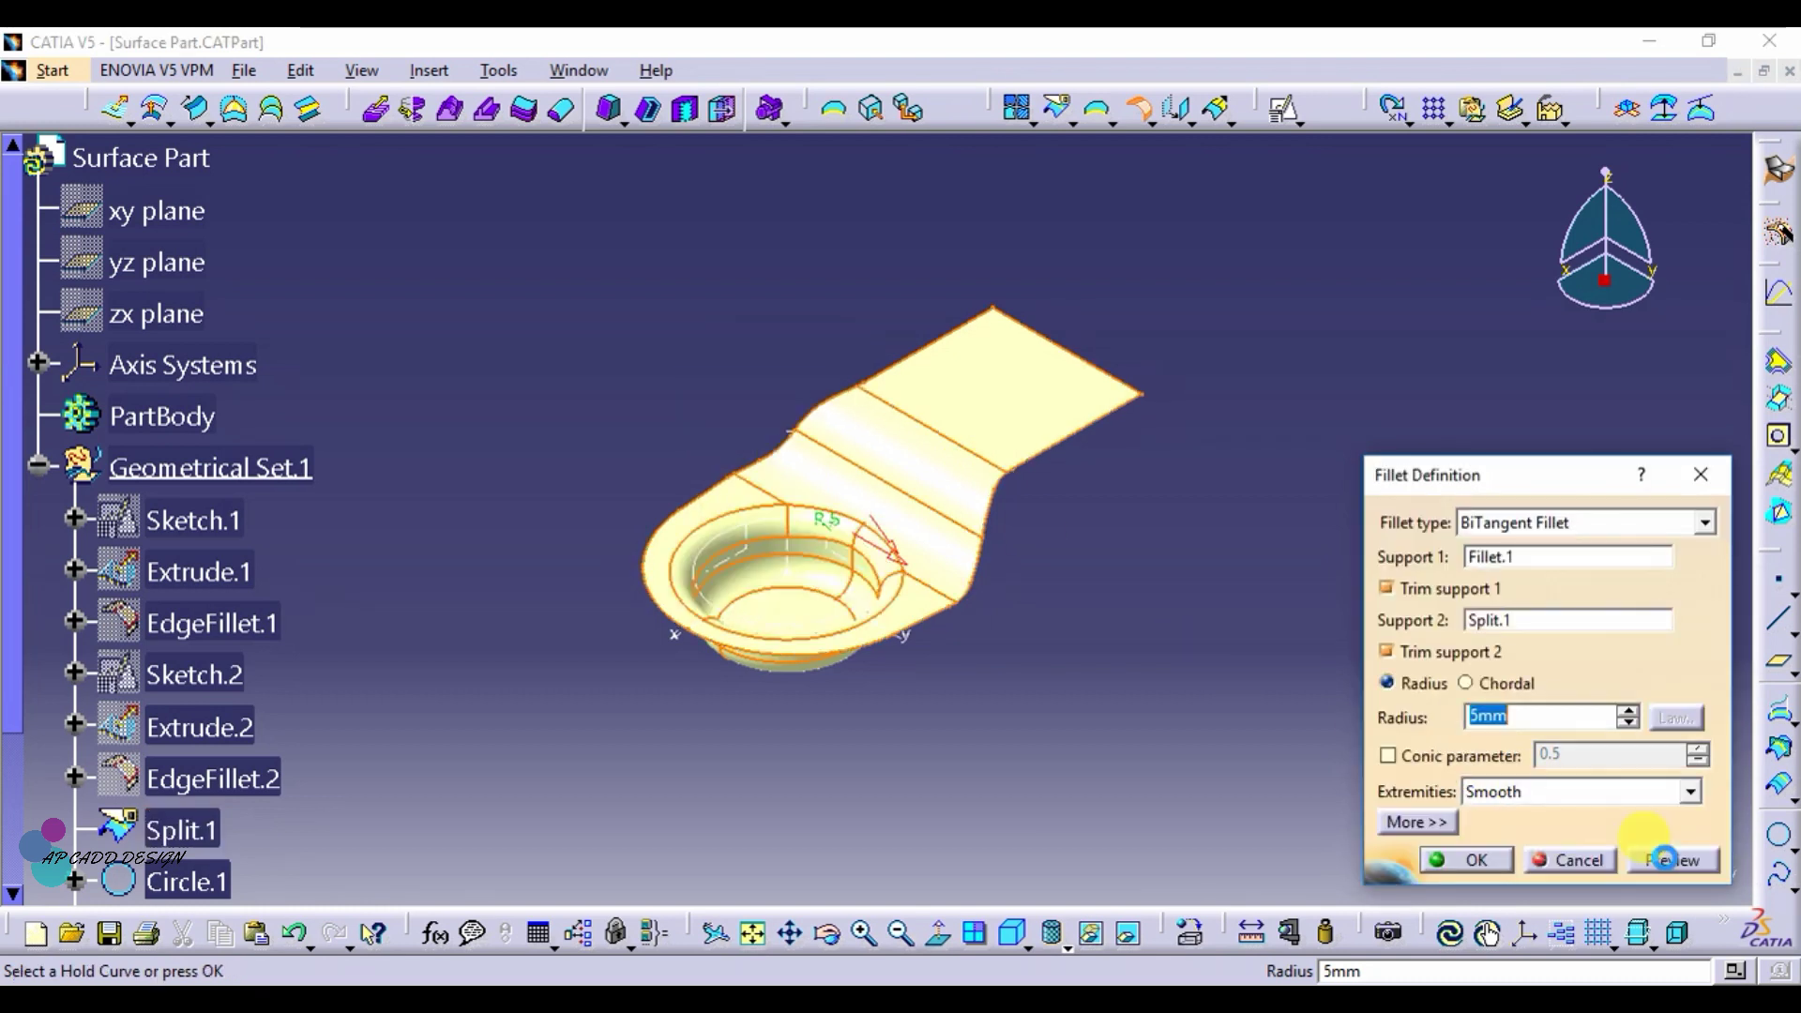
{"action": "left_click", "coordinate": [1485, 863]}
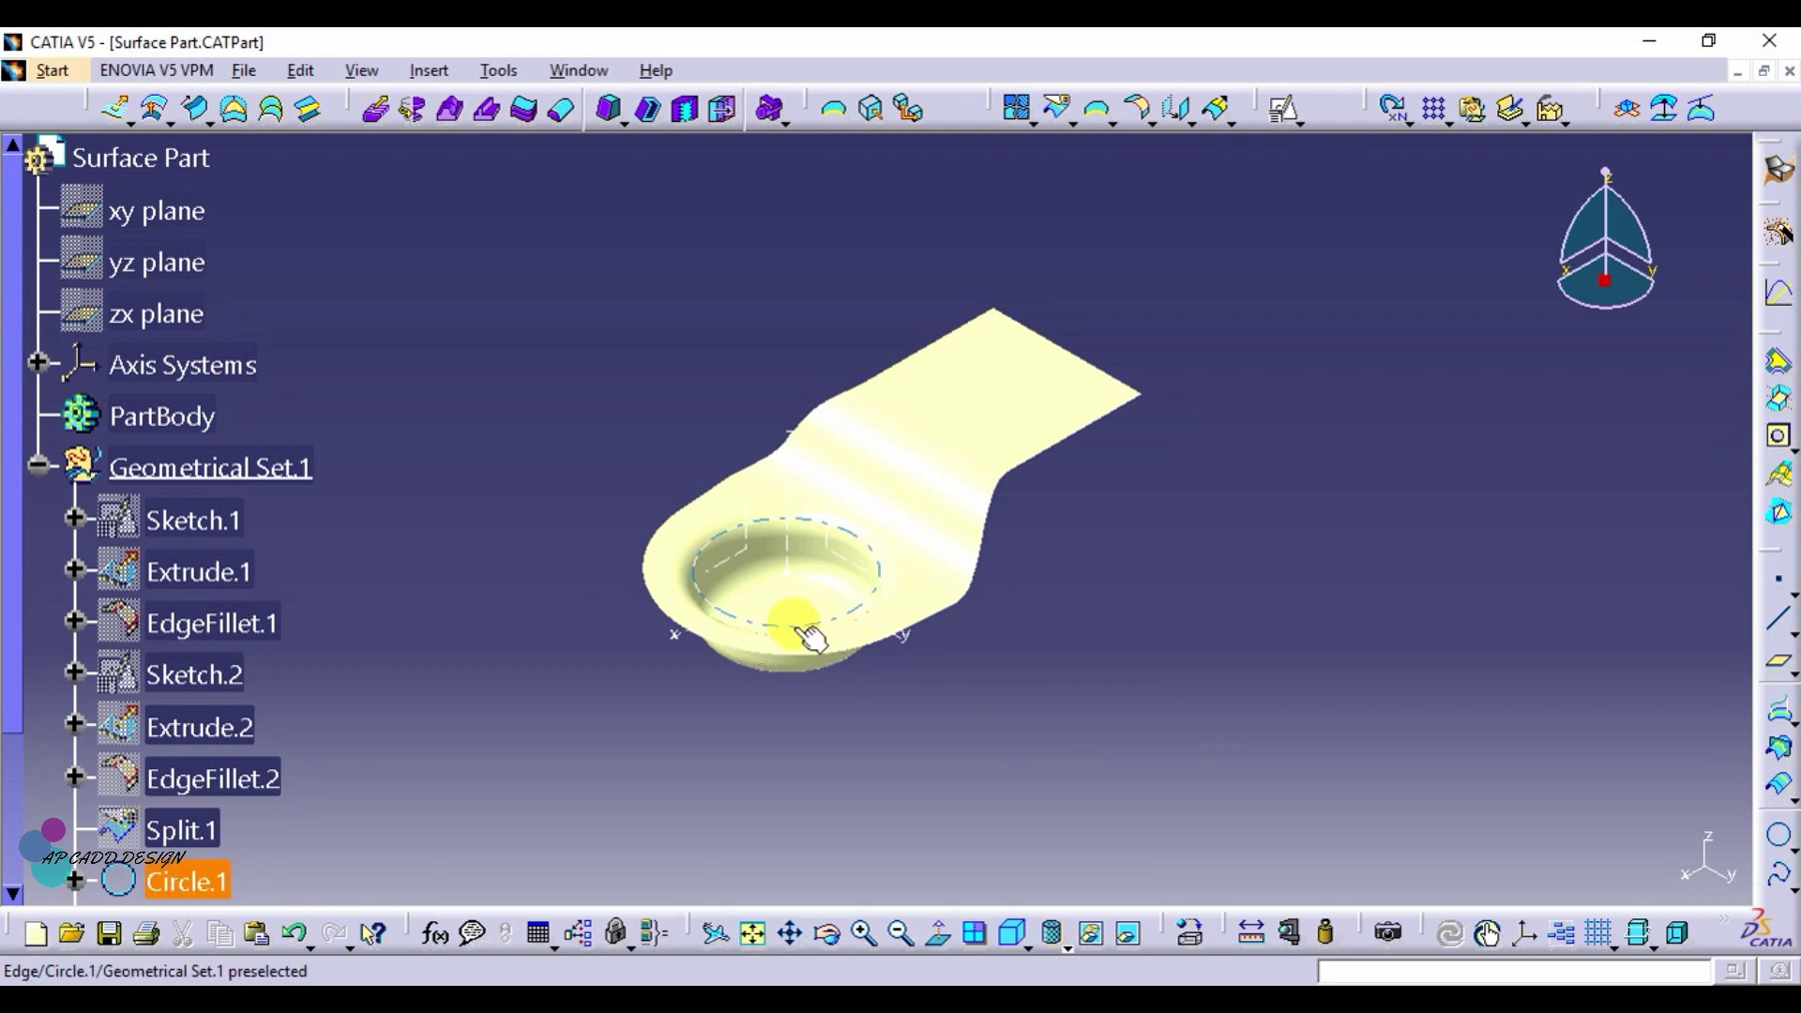
Step: Start a positioned sketch on the XY plane with Reverse H and Swap enabled
{"action": "left_click", "coordinate": [797, 621]}
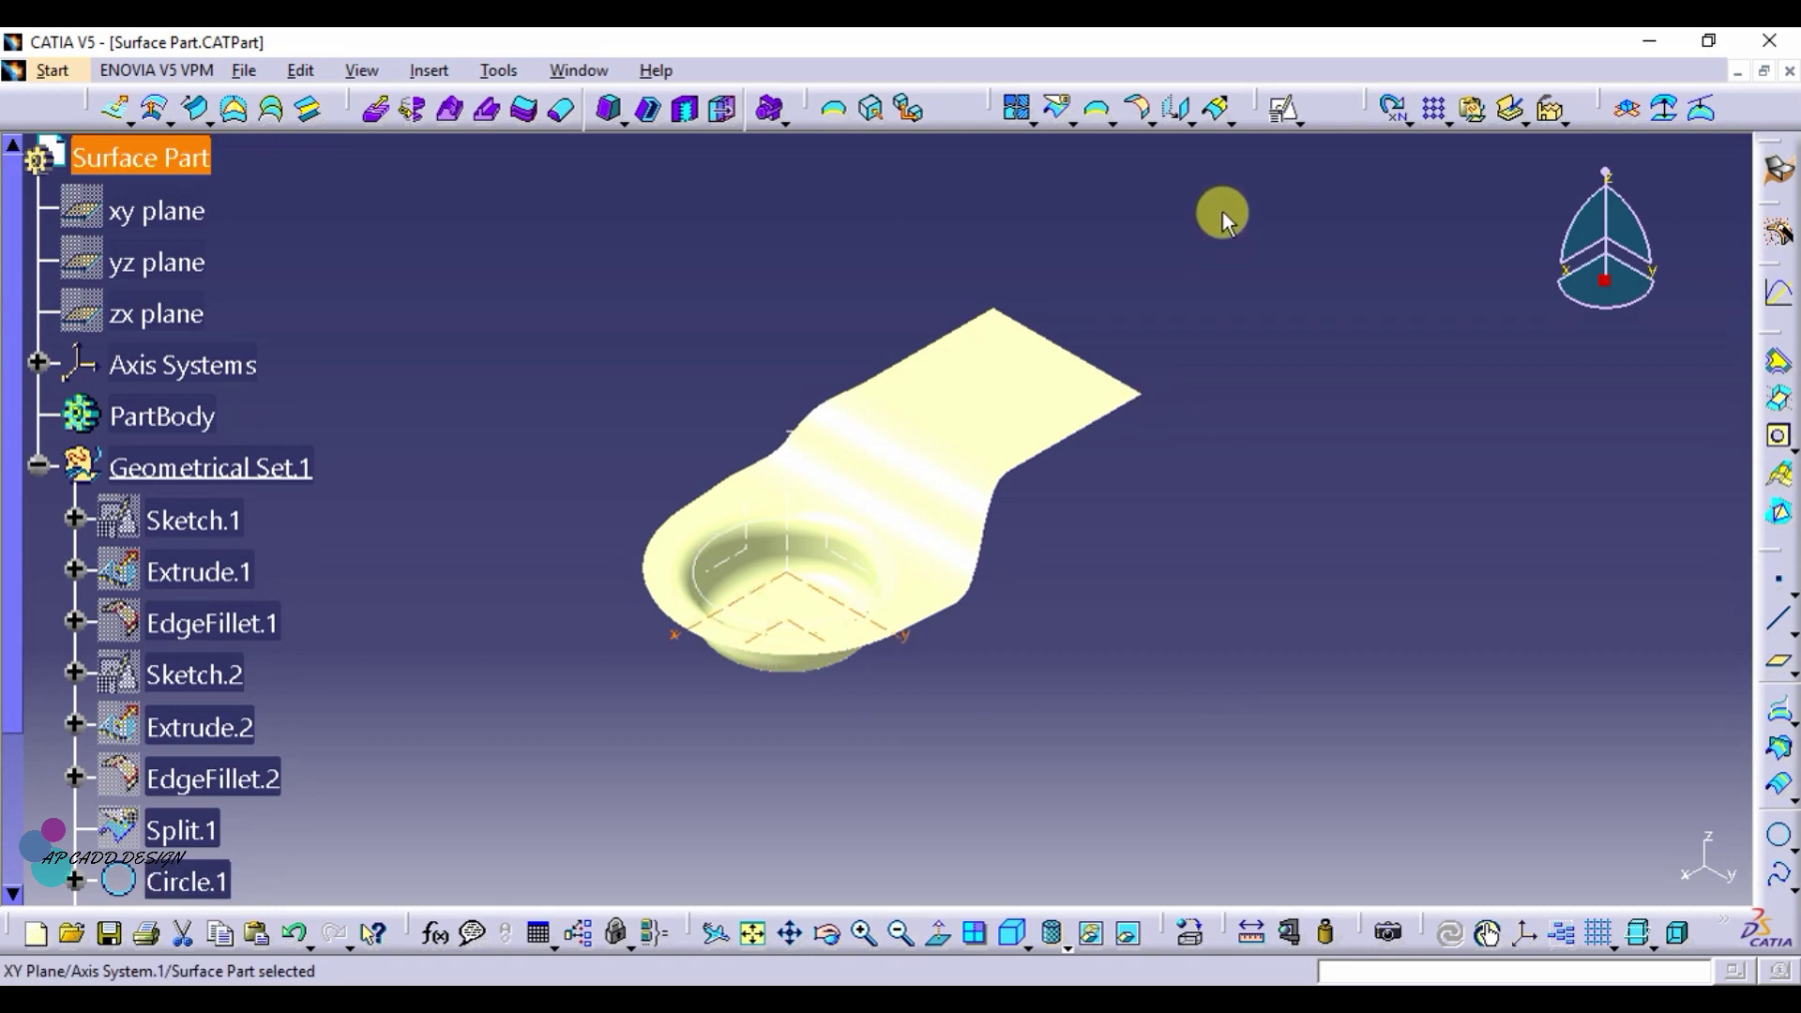
{"action": "left_click", "coordinate": [1283, 110]}
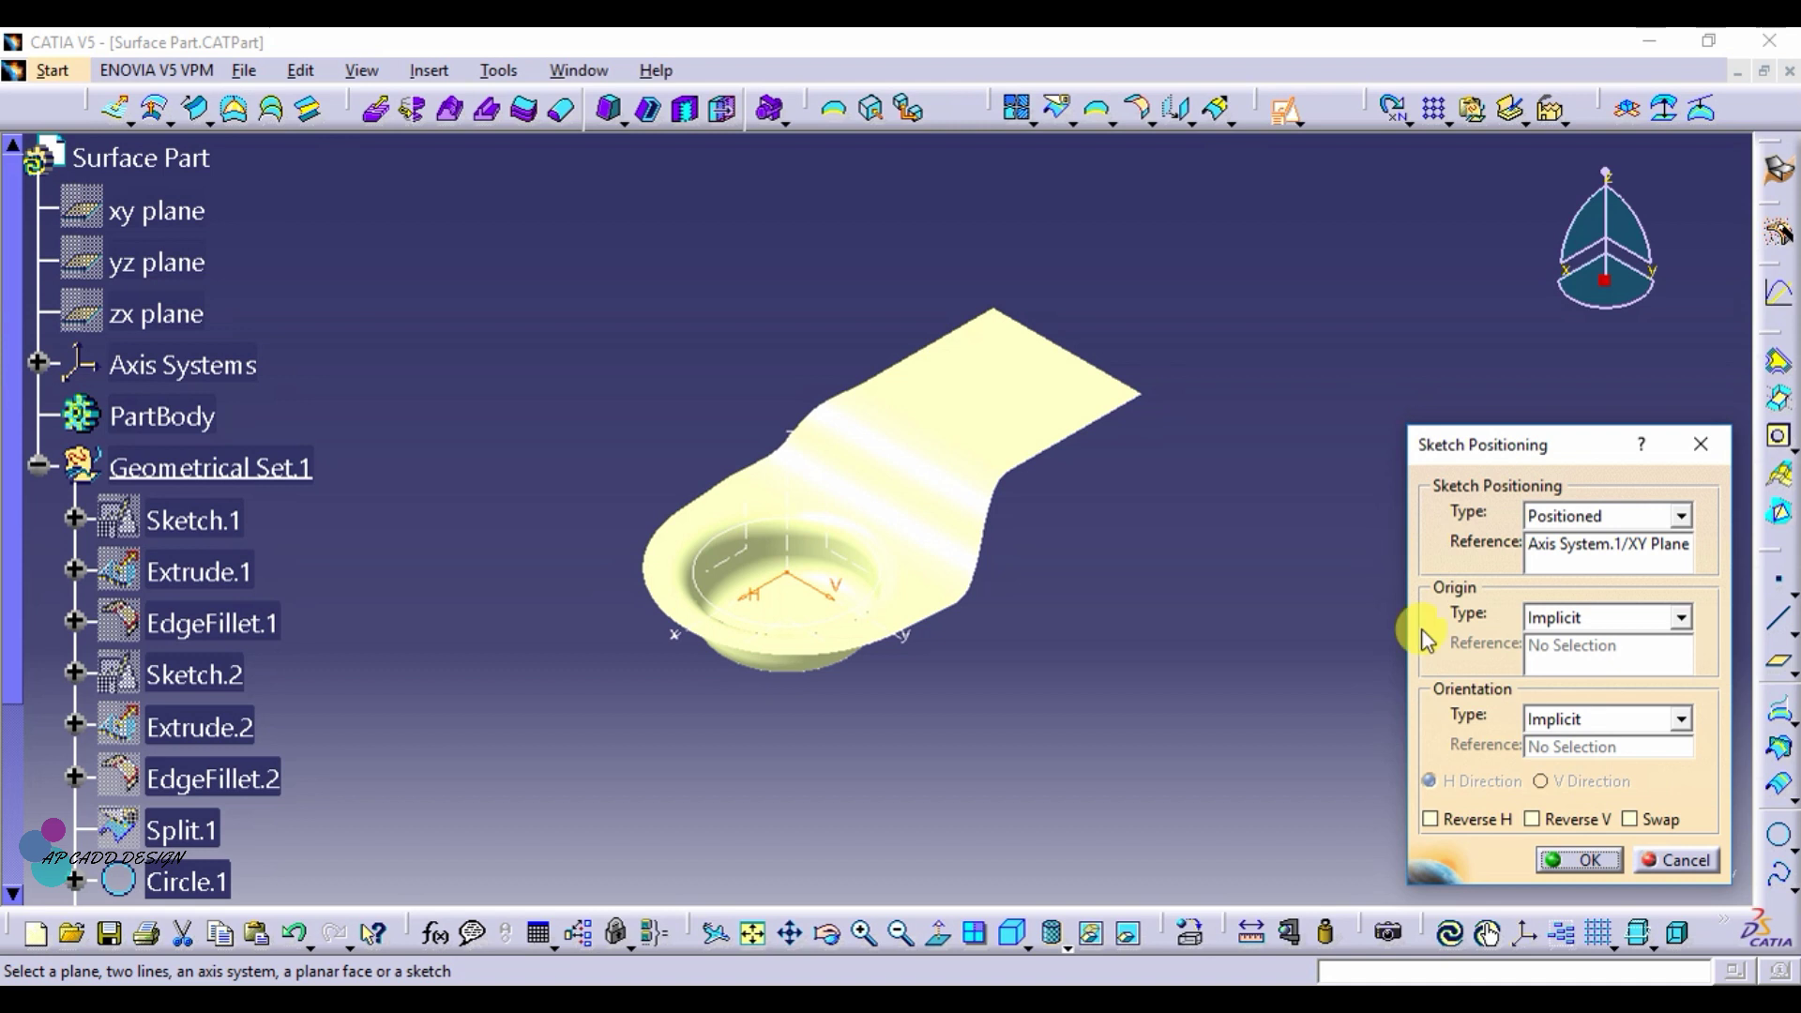
{"action": "left_click", "coordinate": [1462, 816]}
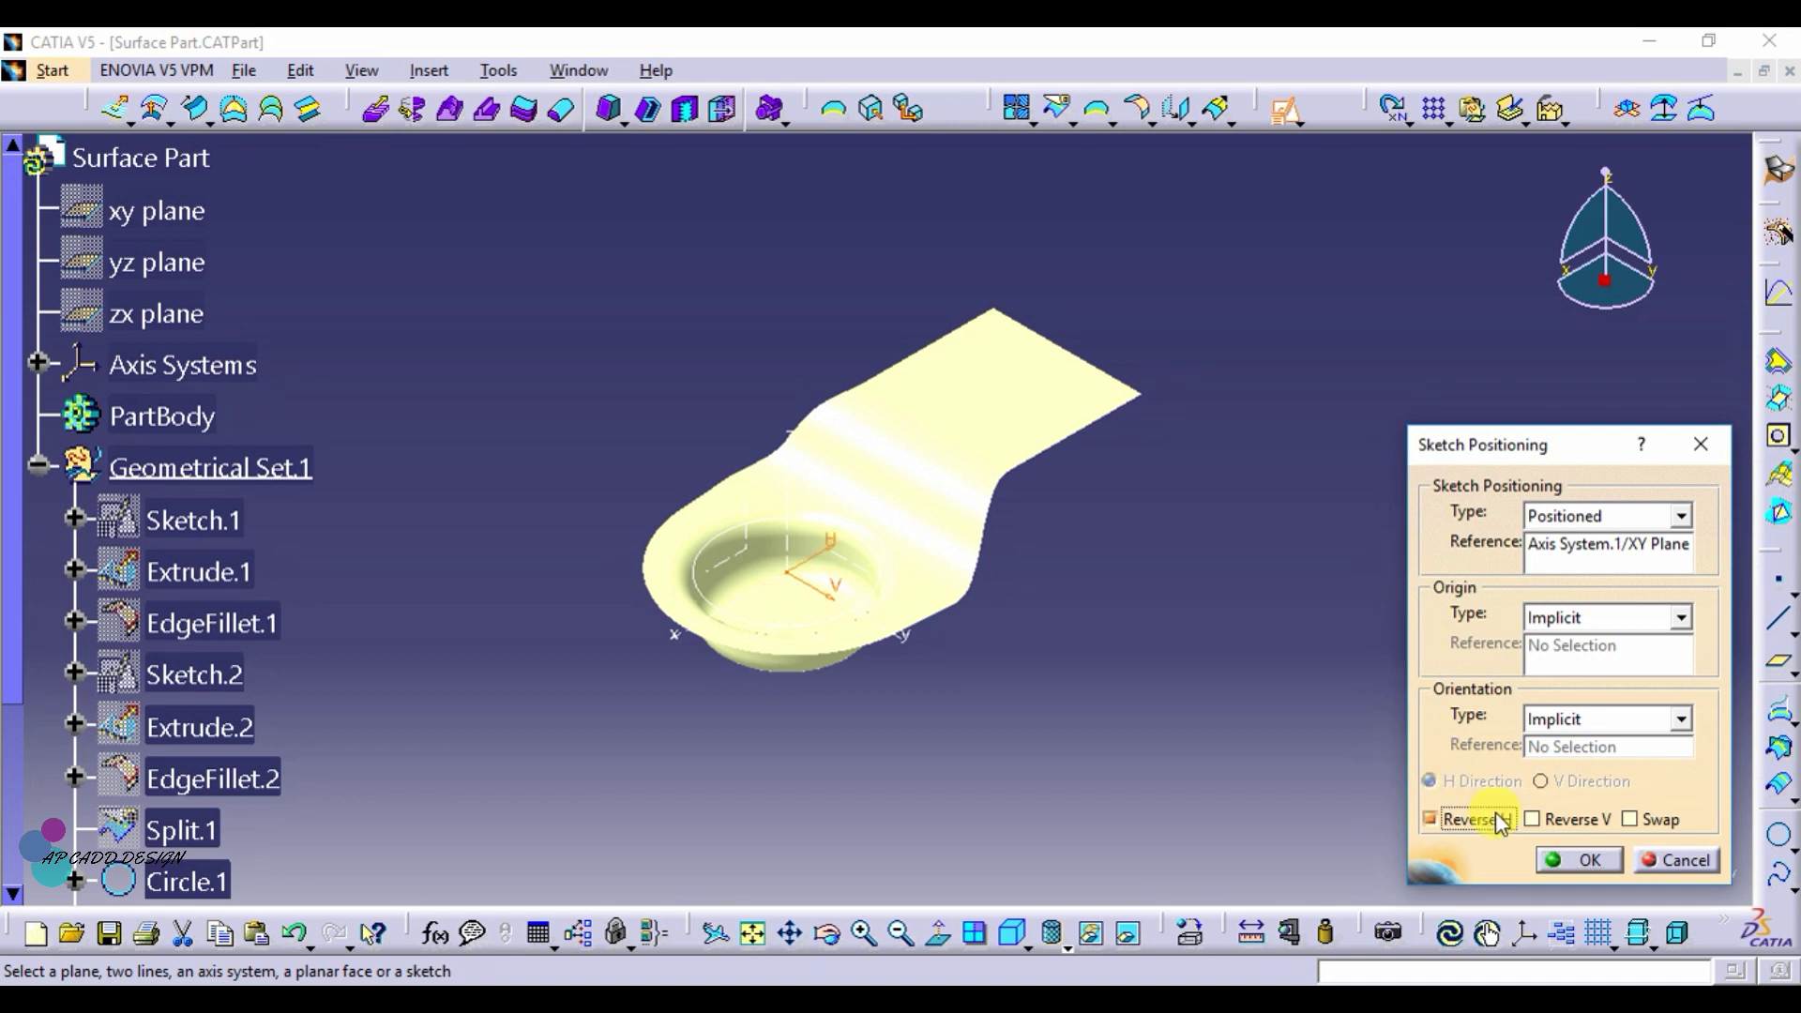
{"action": "left_click", "coordinate": [1636, 823]}
{"action": "left_click", "coordinate": [1619, 852]}
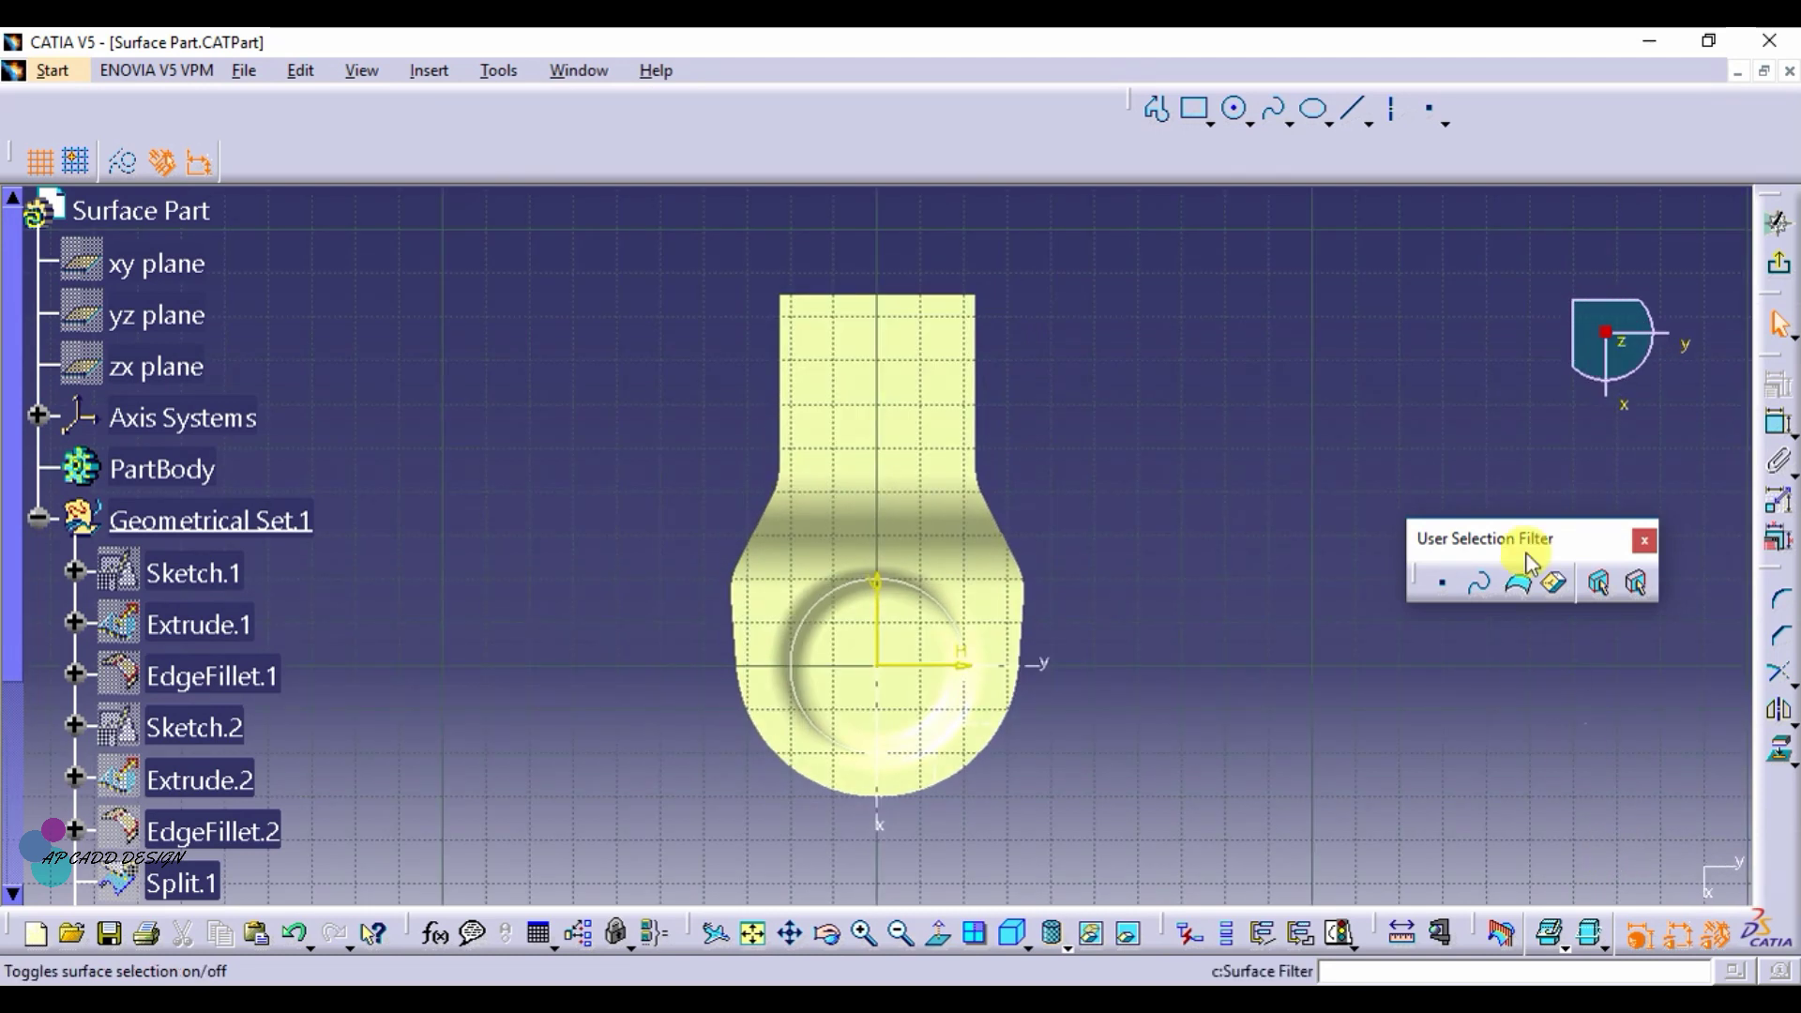
Step: Draw an elongated-hole slot from the arm down to the cup's centre
{"action": "left_click", "coordinate": [1211, 122]}
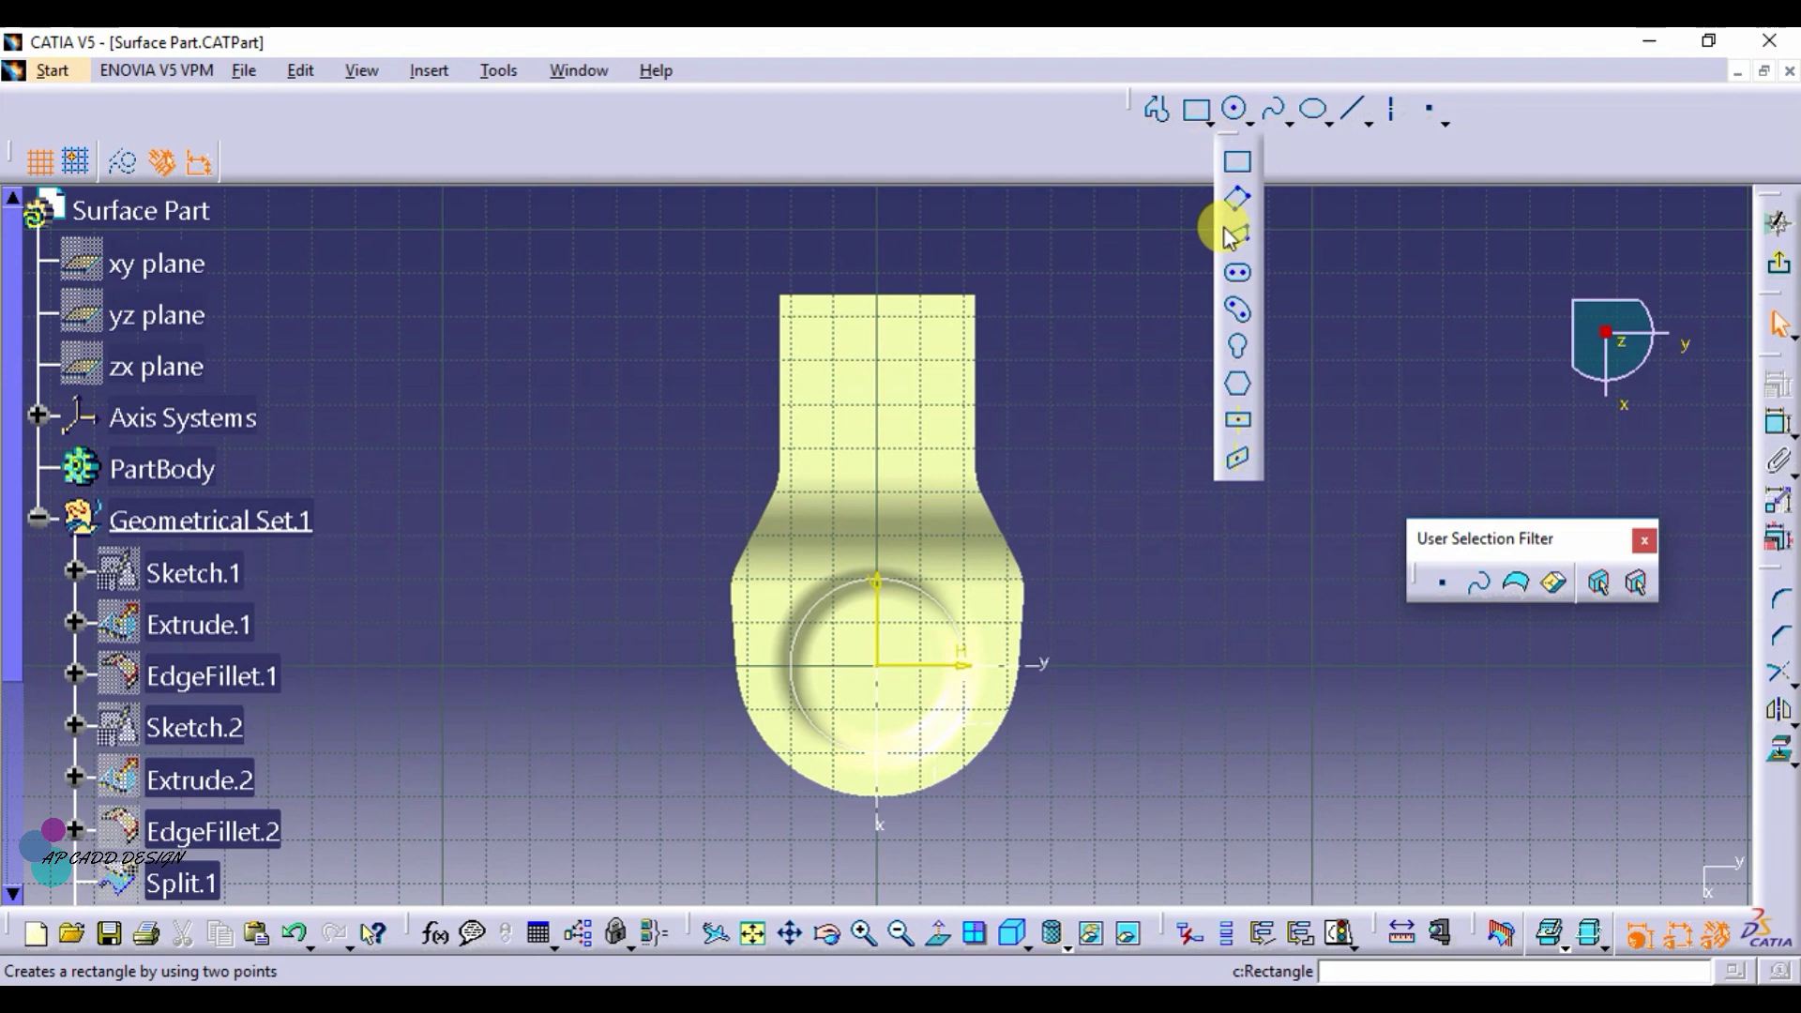
{"action": "left_click", "coordinate": [1240, 279]}
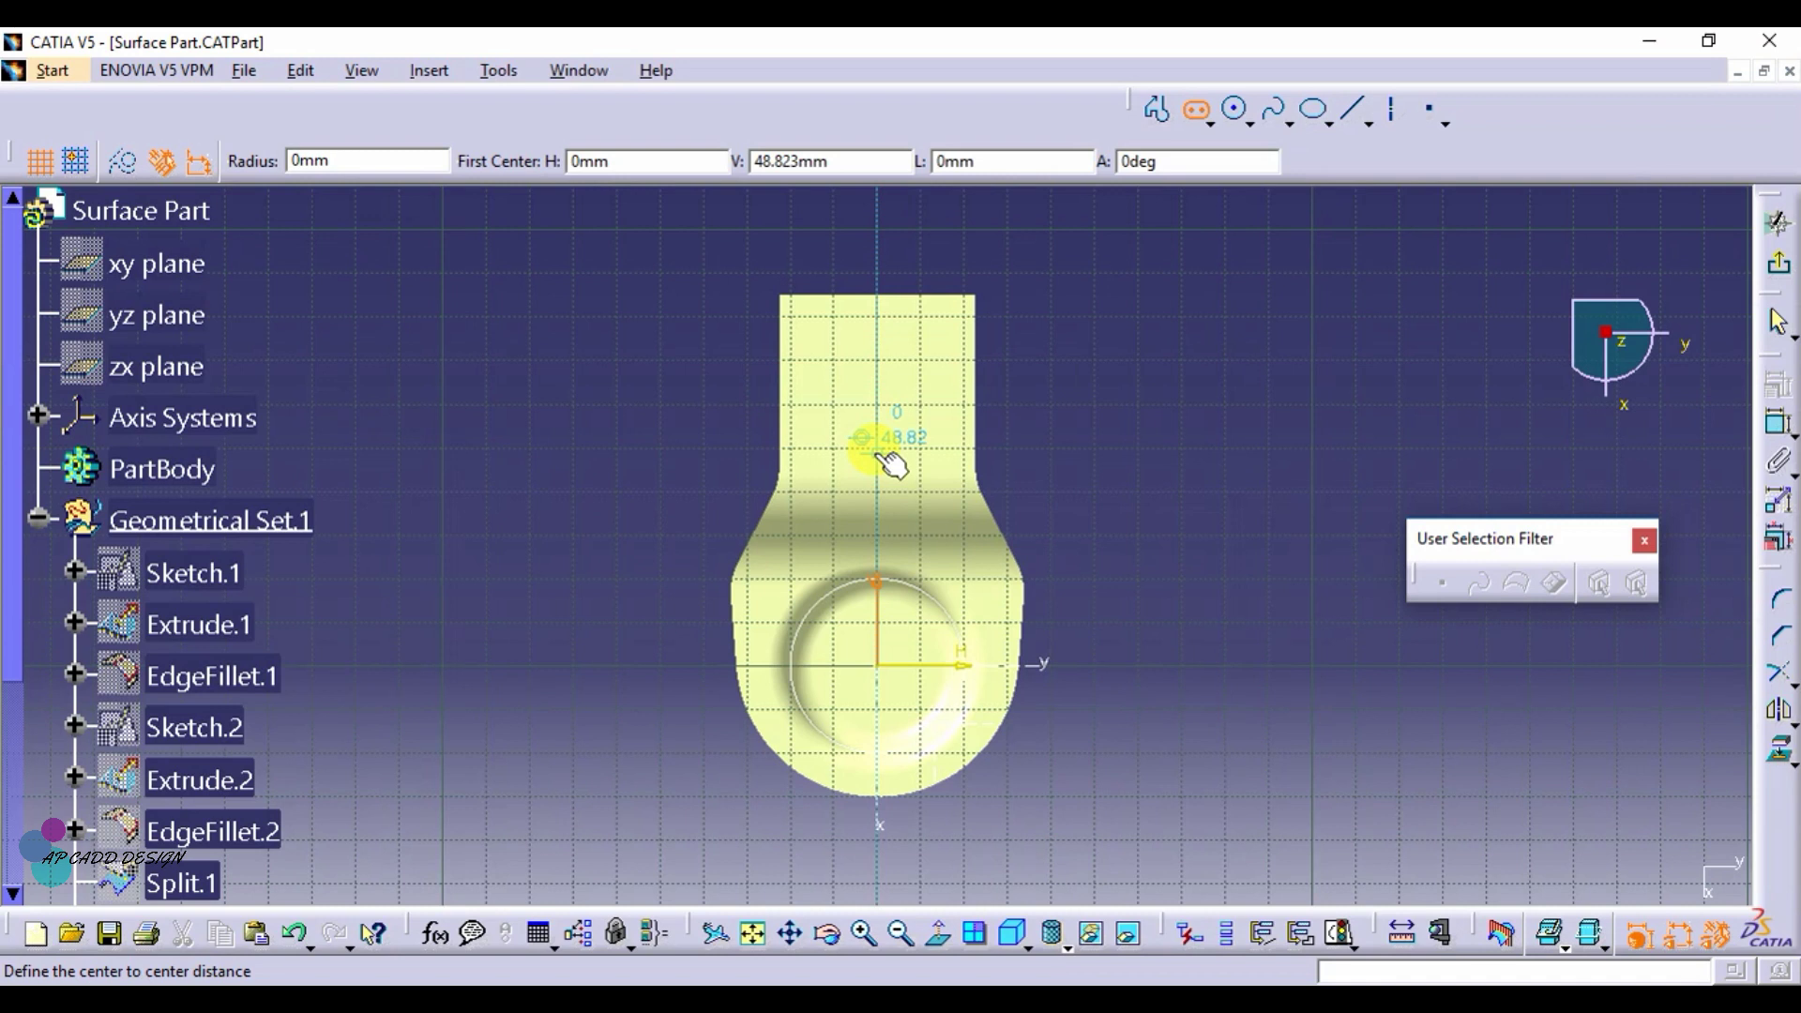
{"action": "left_click", "coordinate": [885, 460]}
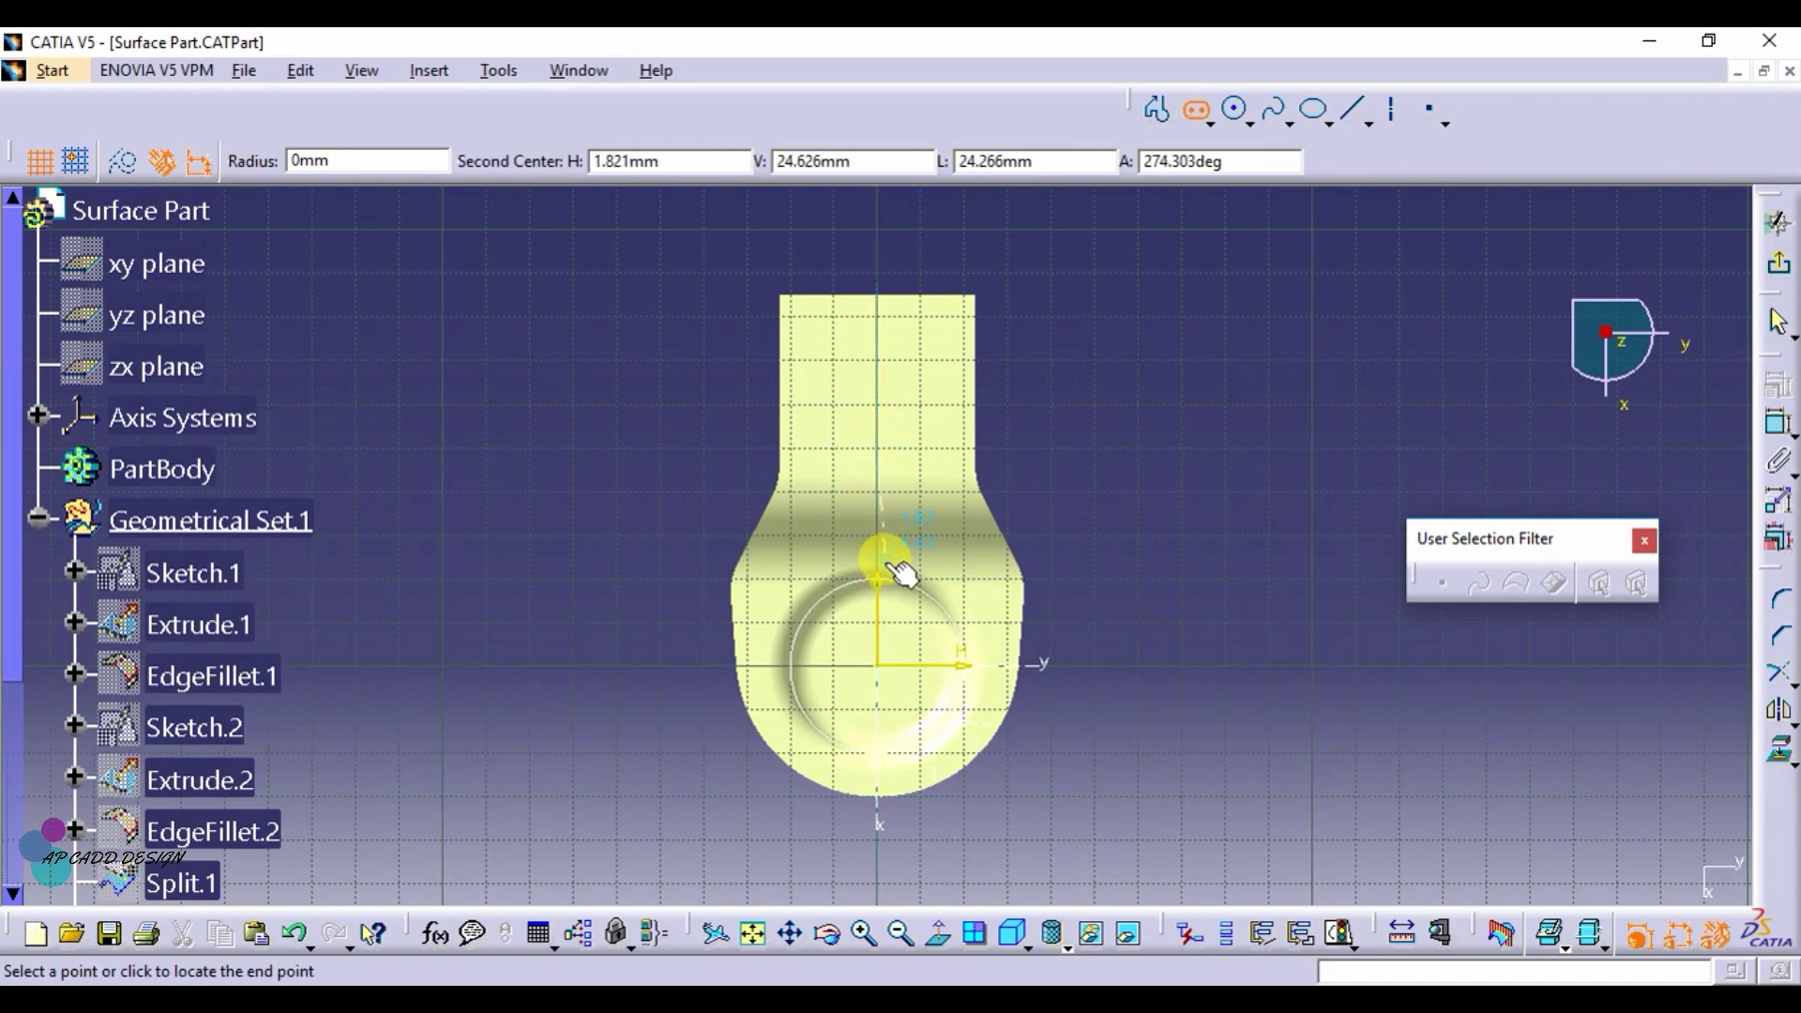
{"action": "left_click", "coordinate": [893, 636]}
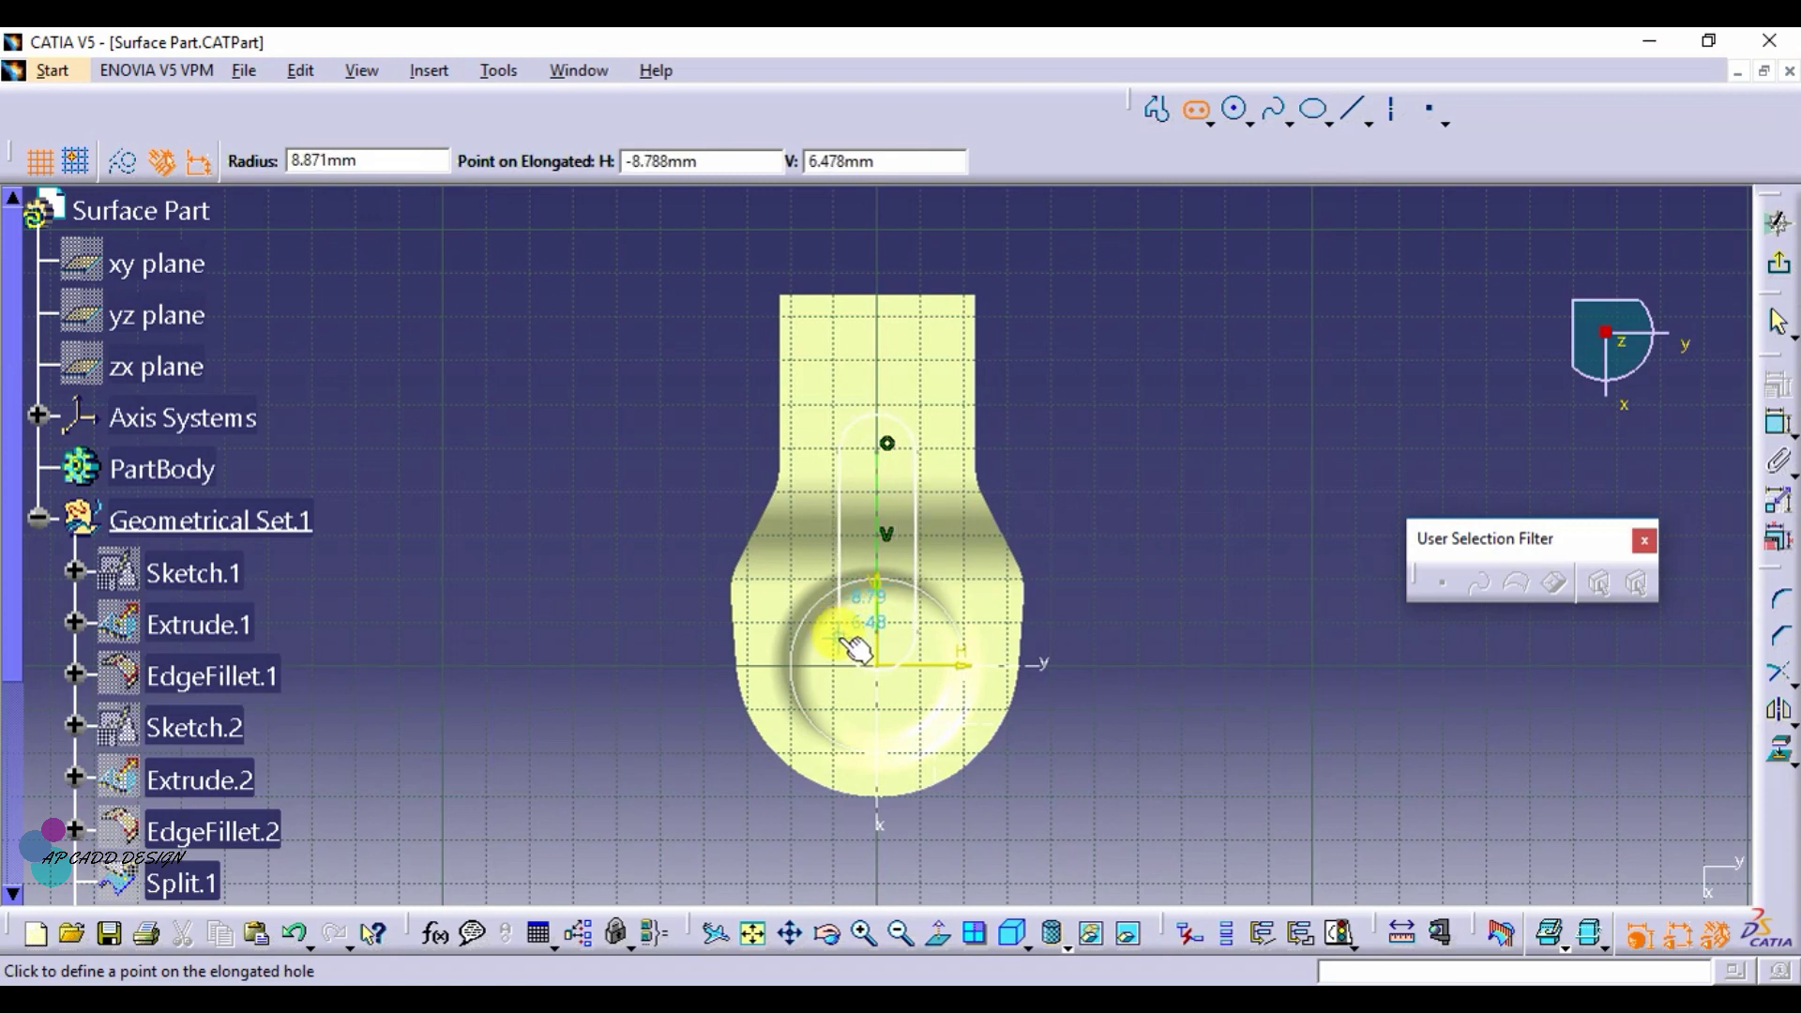
{"action": "left_click", "coordinate": [842, 638]}
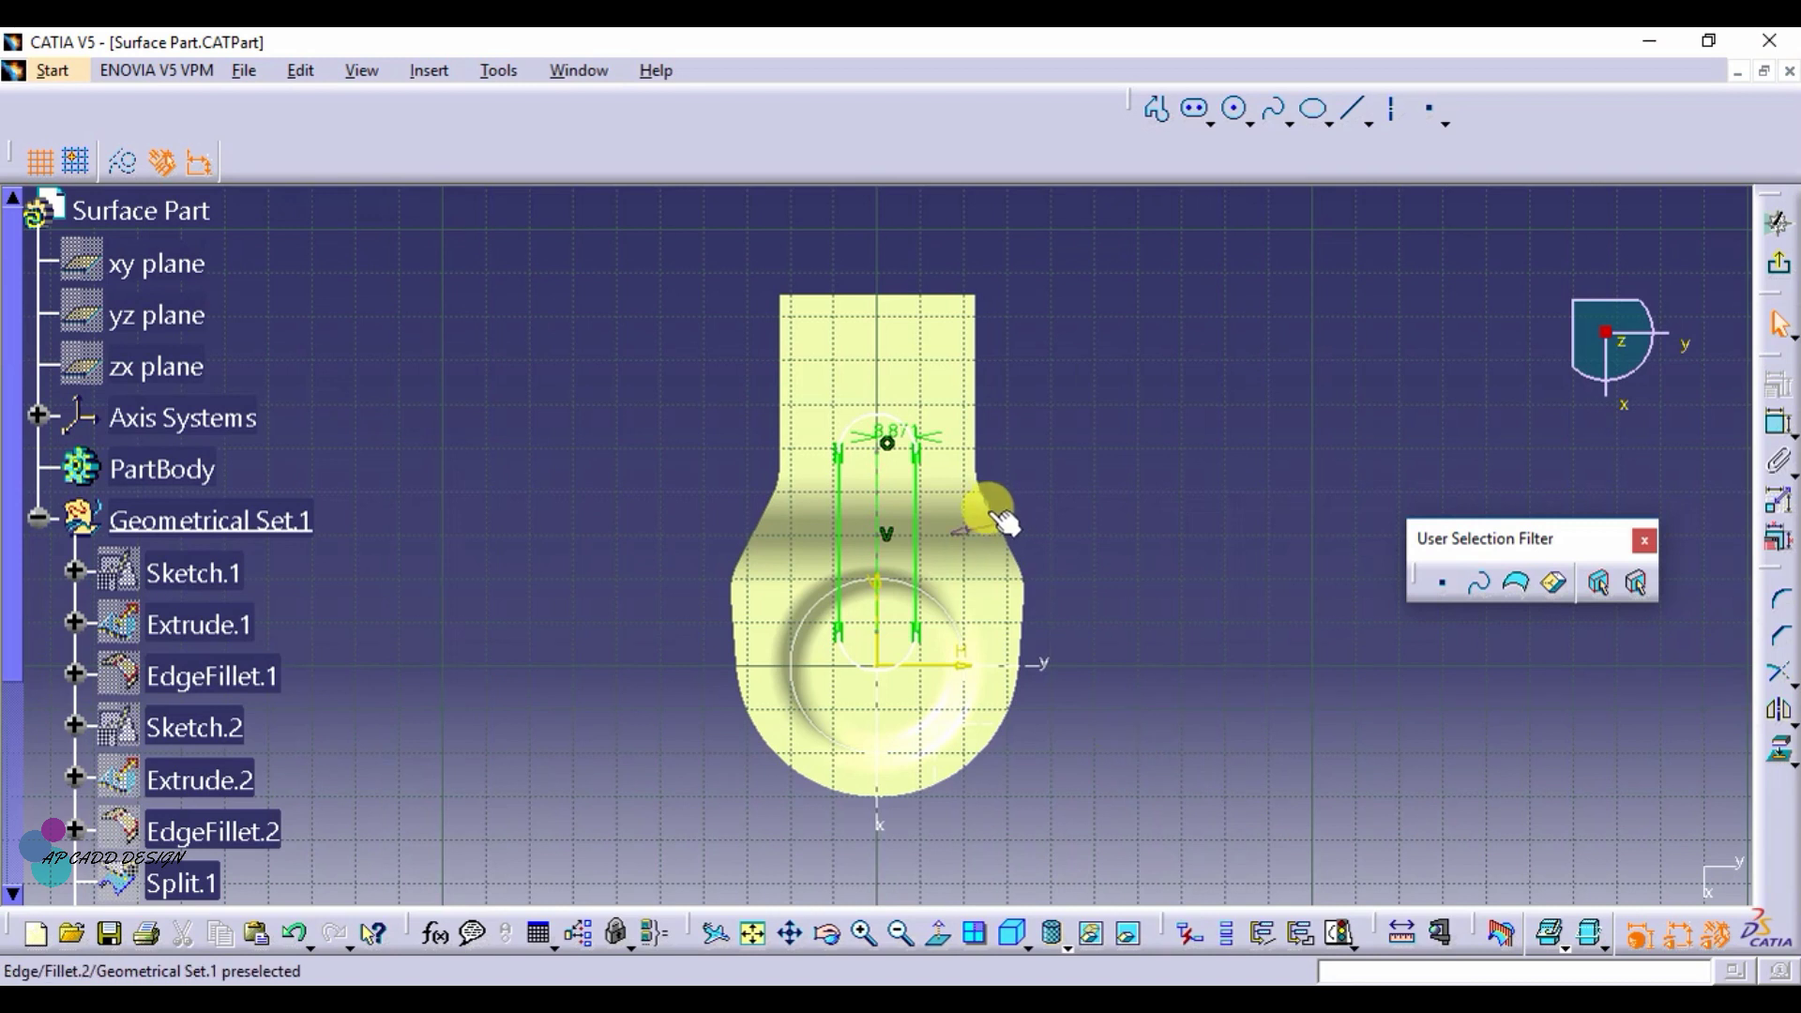
Step: Set the slot width dimension to 4 mm
{"action": "double_click", "coordinate": [893, 446]}
{"action": "type", "text": "4"}
{"action": "key", "text": "Return"}
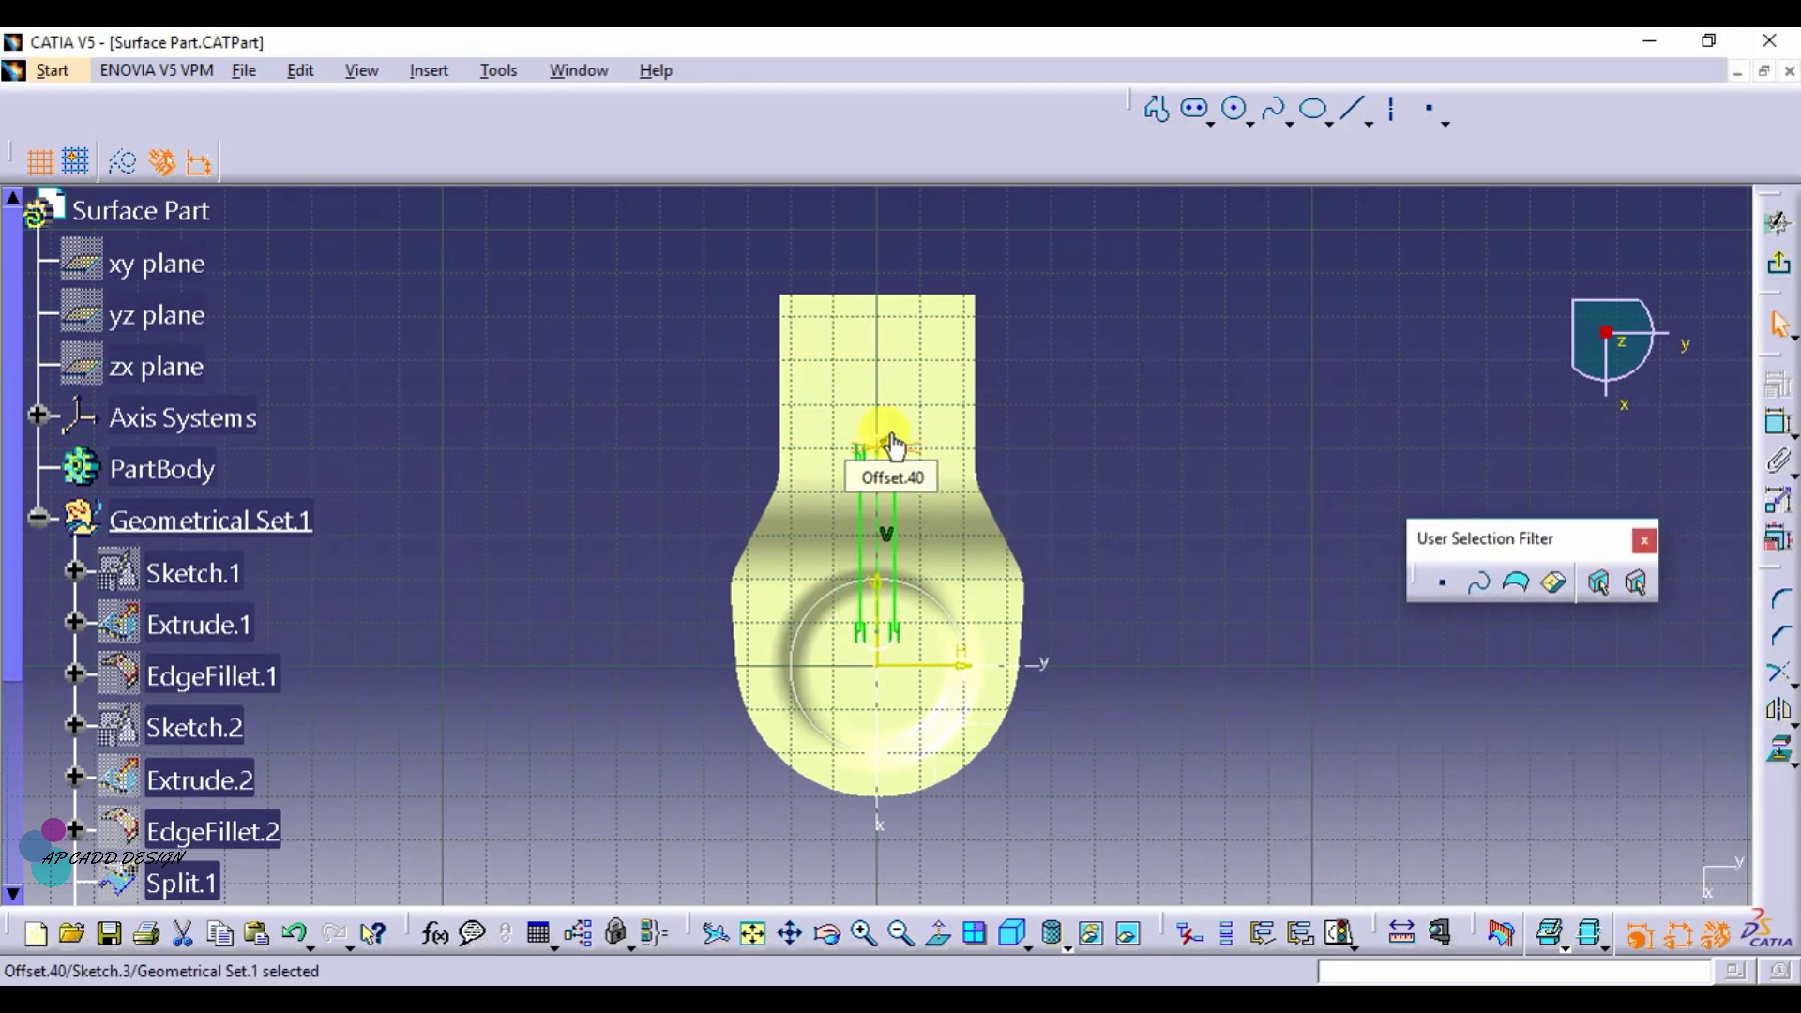
{"action": "double_click", "coordinate": [879, 444]}
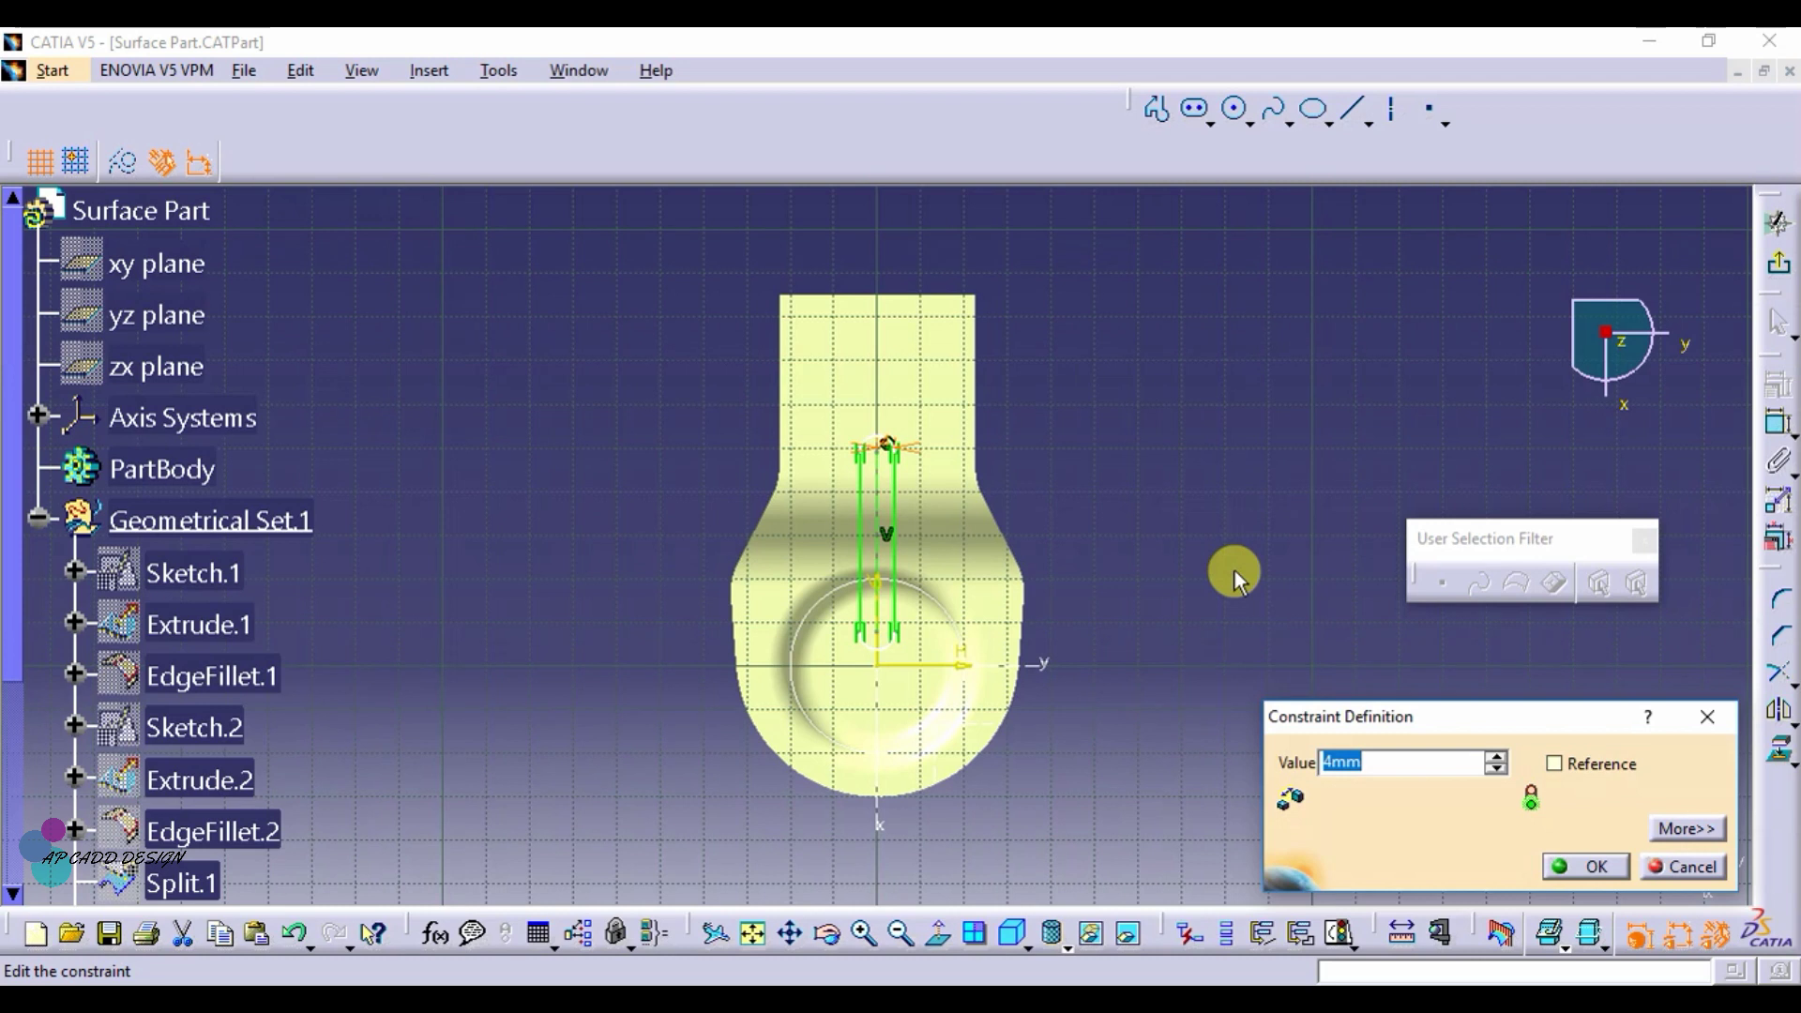
{"action": "key", "text": "Return"}
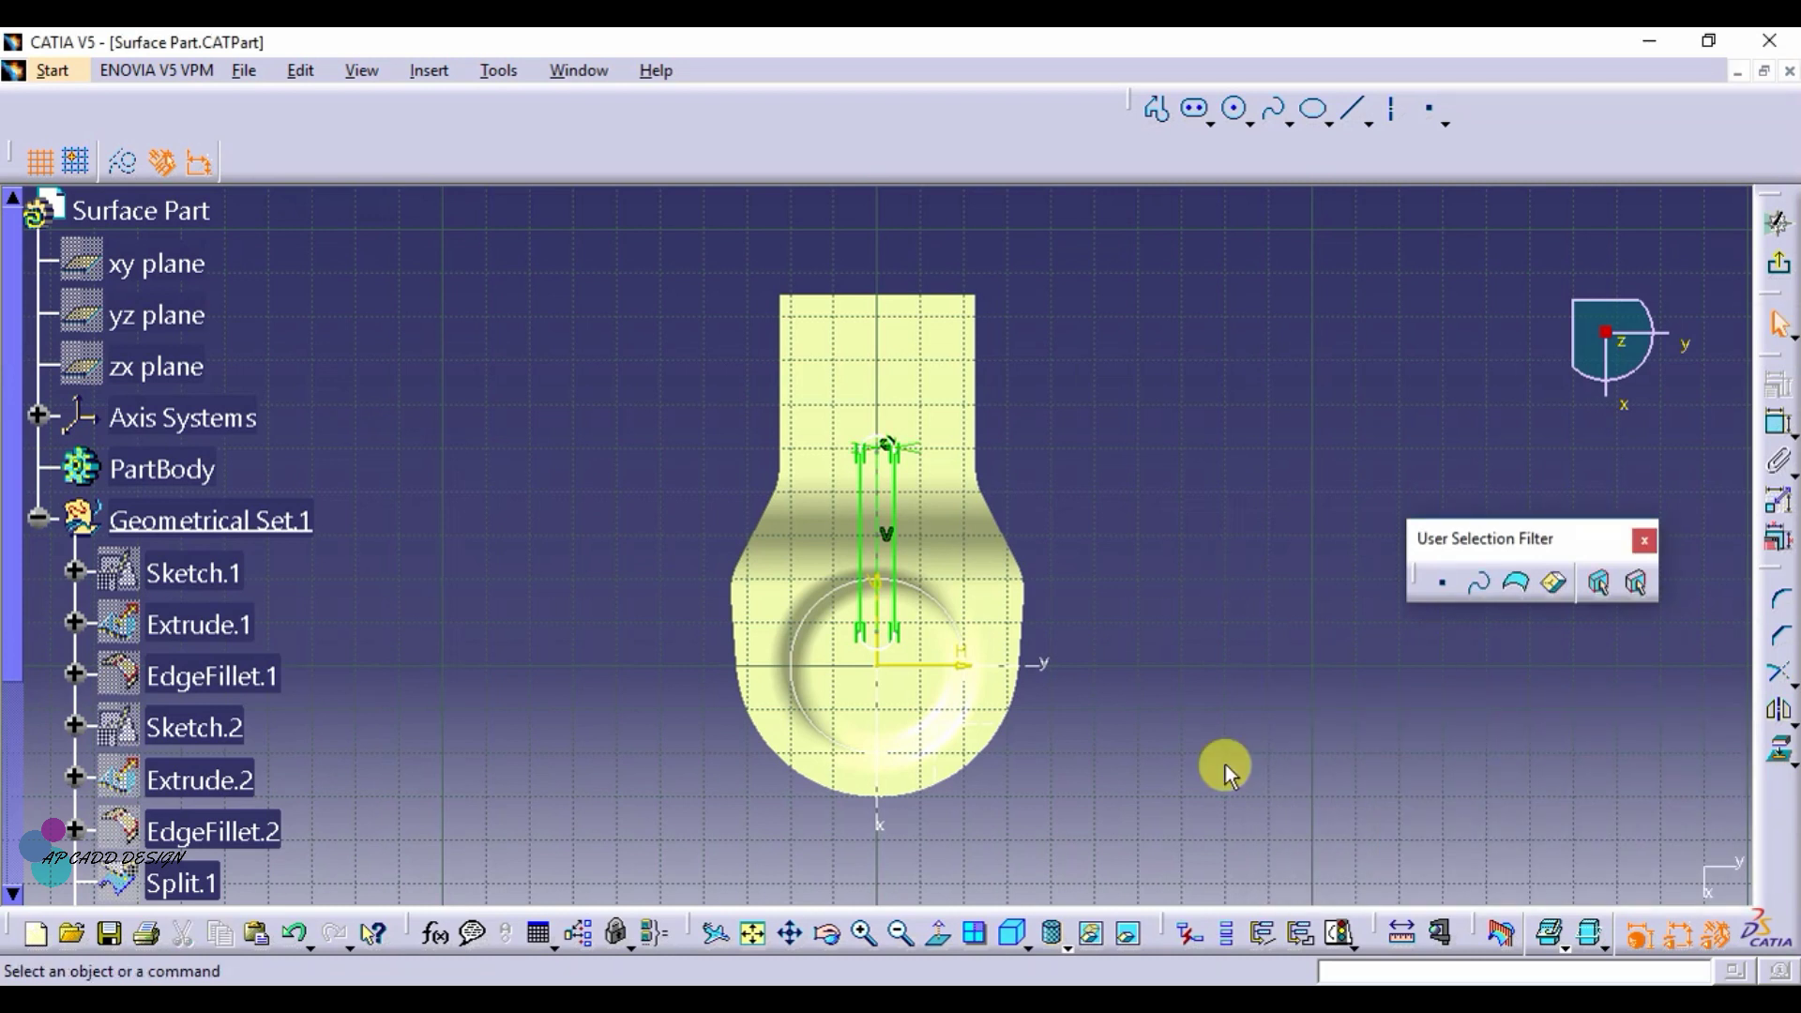
Step: Constrain the slot's upper centre 42.9 mm from the arm's top edge
{"action": "left_click", "coordinate": [1782, 432]}
{"action": "left_click", "coordinate": [886, 456]}
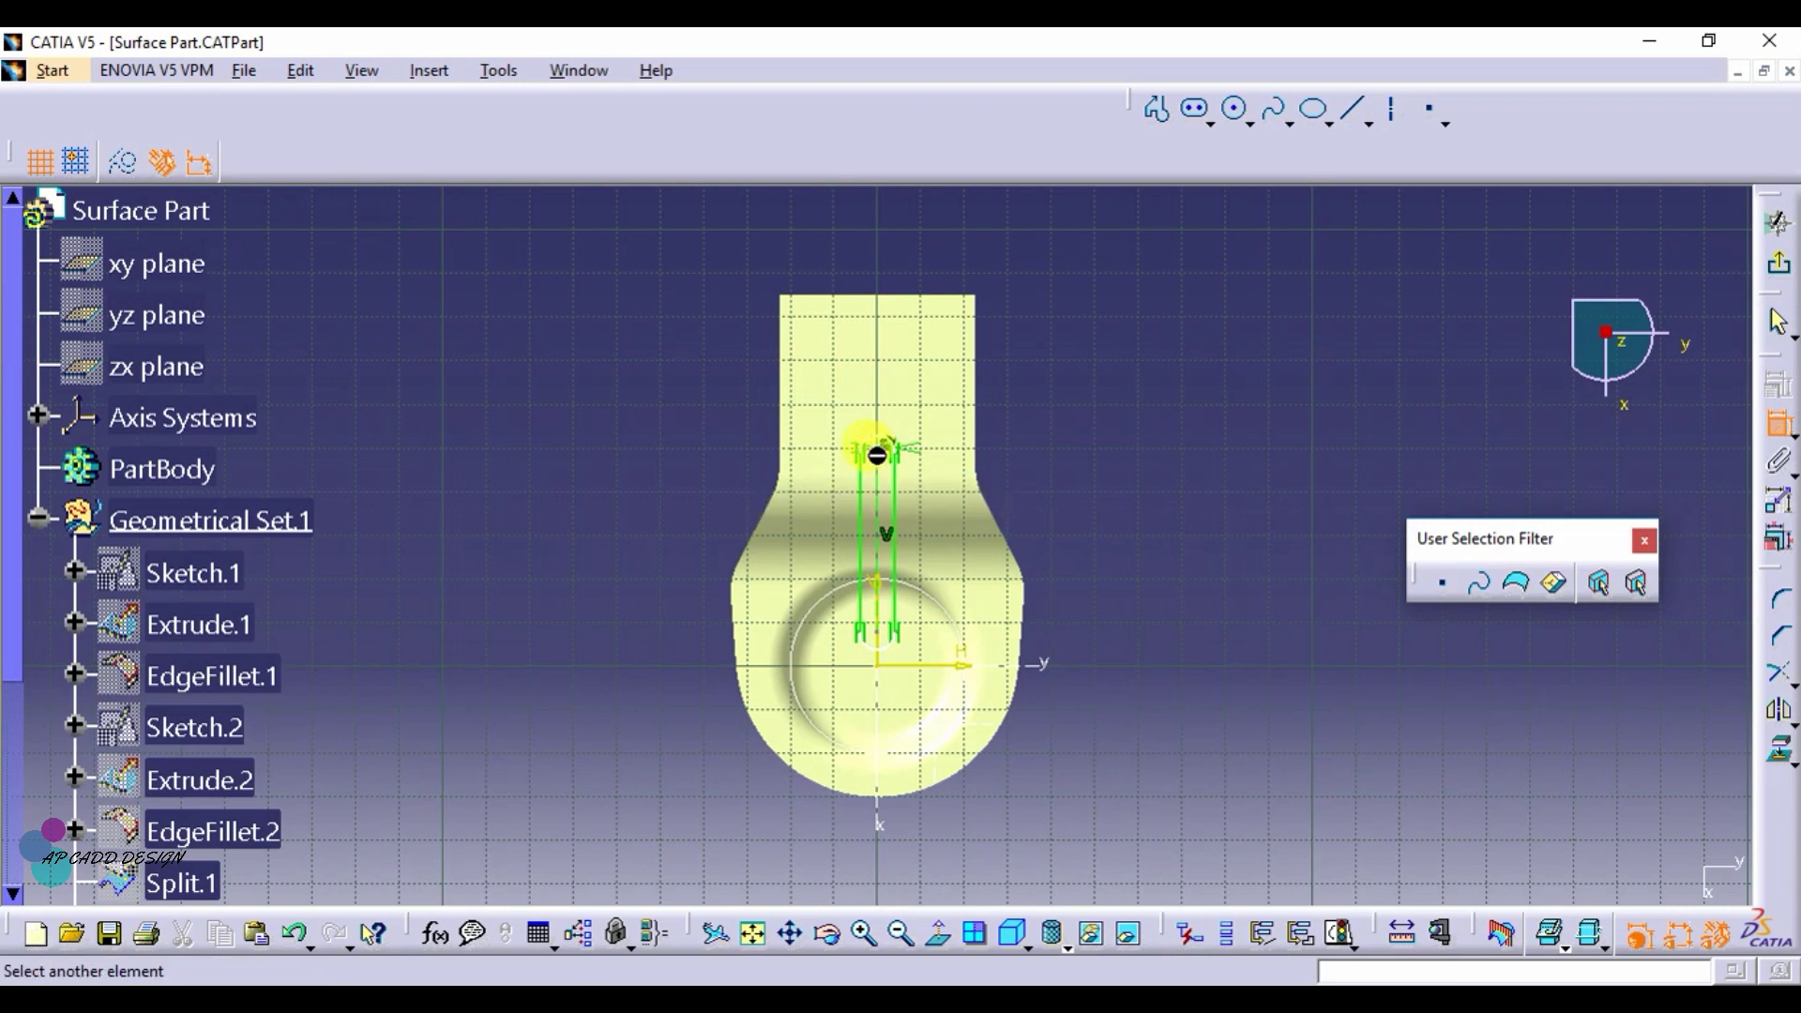
{"action": "left_click", "coordinate": [924, 302]}
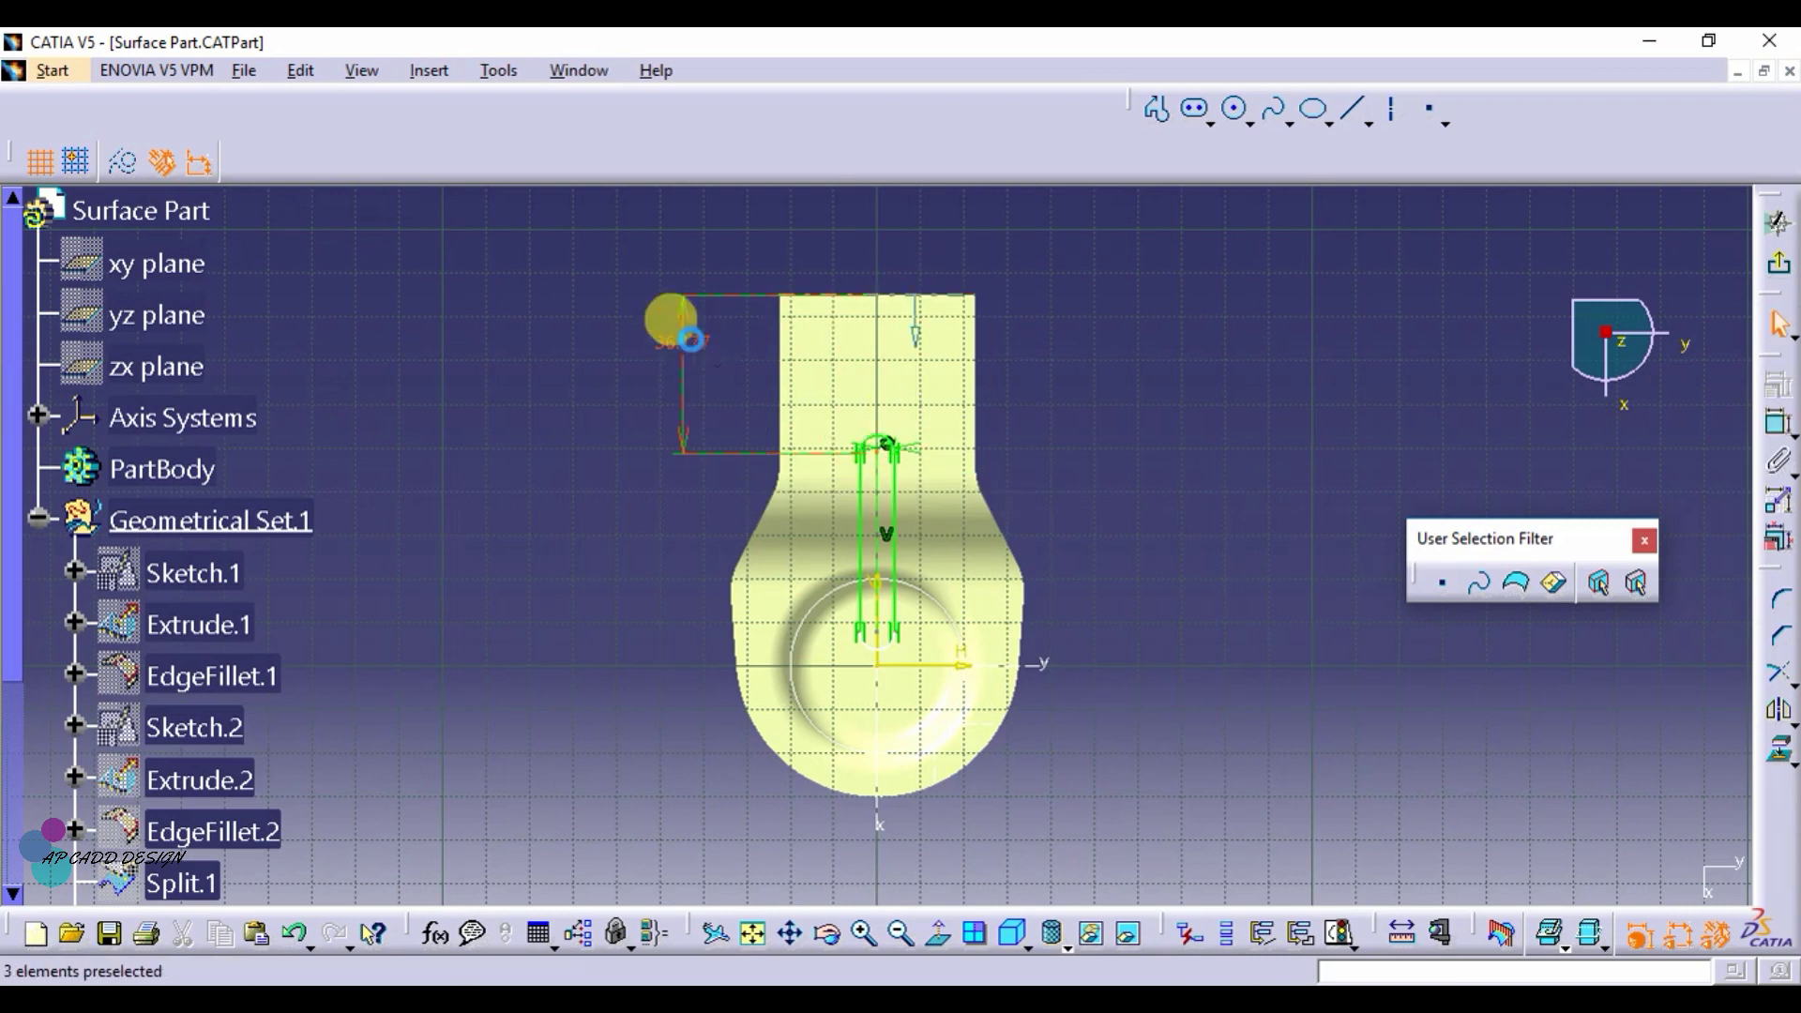
{"action": "double_click", "coordinate": [691, 339]}
{"action": "type", "text": "42.9"}
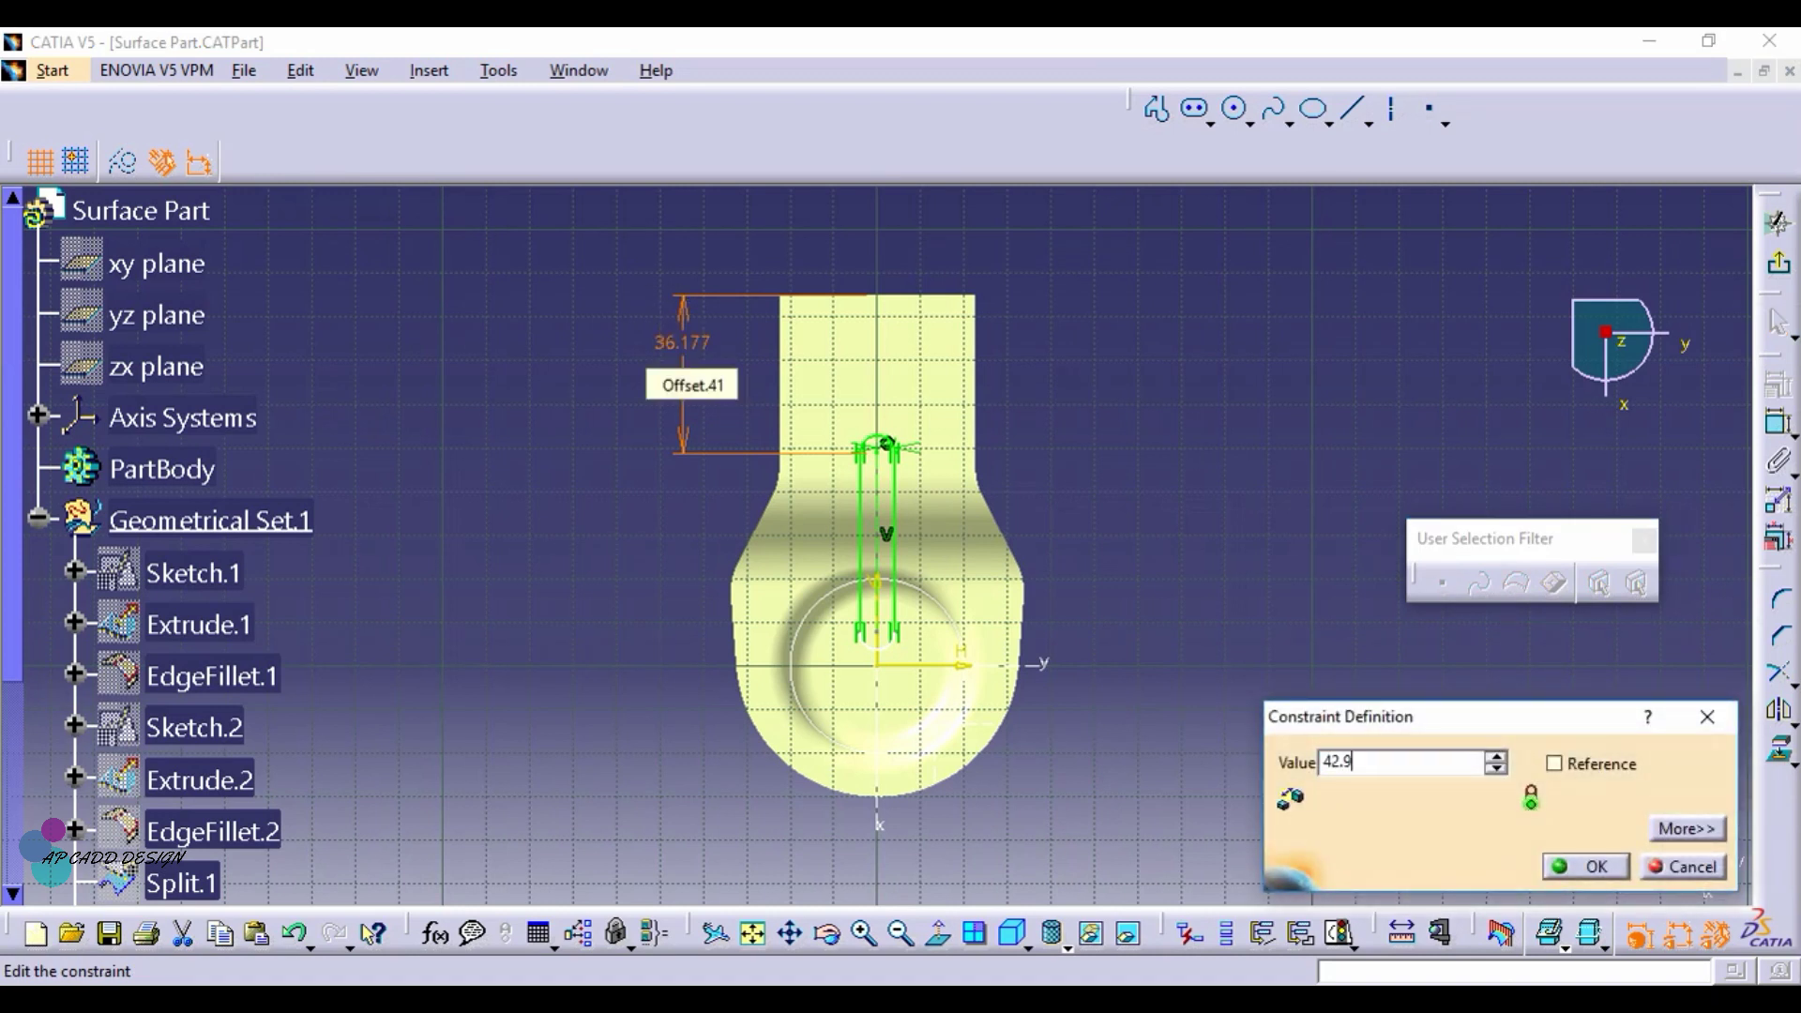
{"action": "left_click", "coordinate": [691, 342]}
{"action": "key", "text": "Return"}
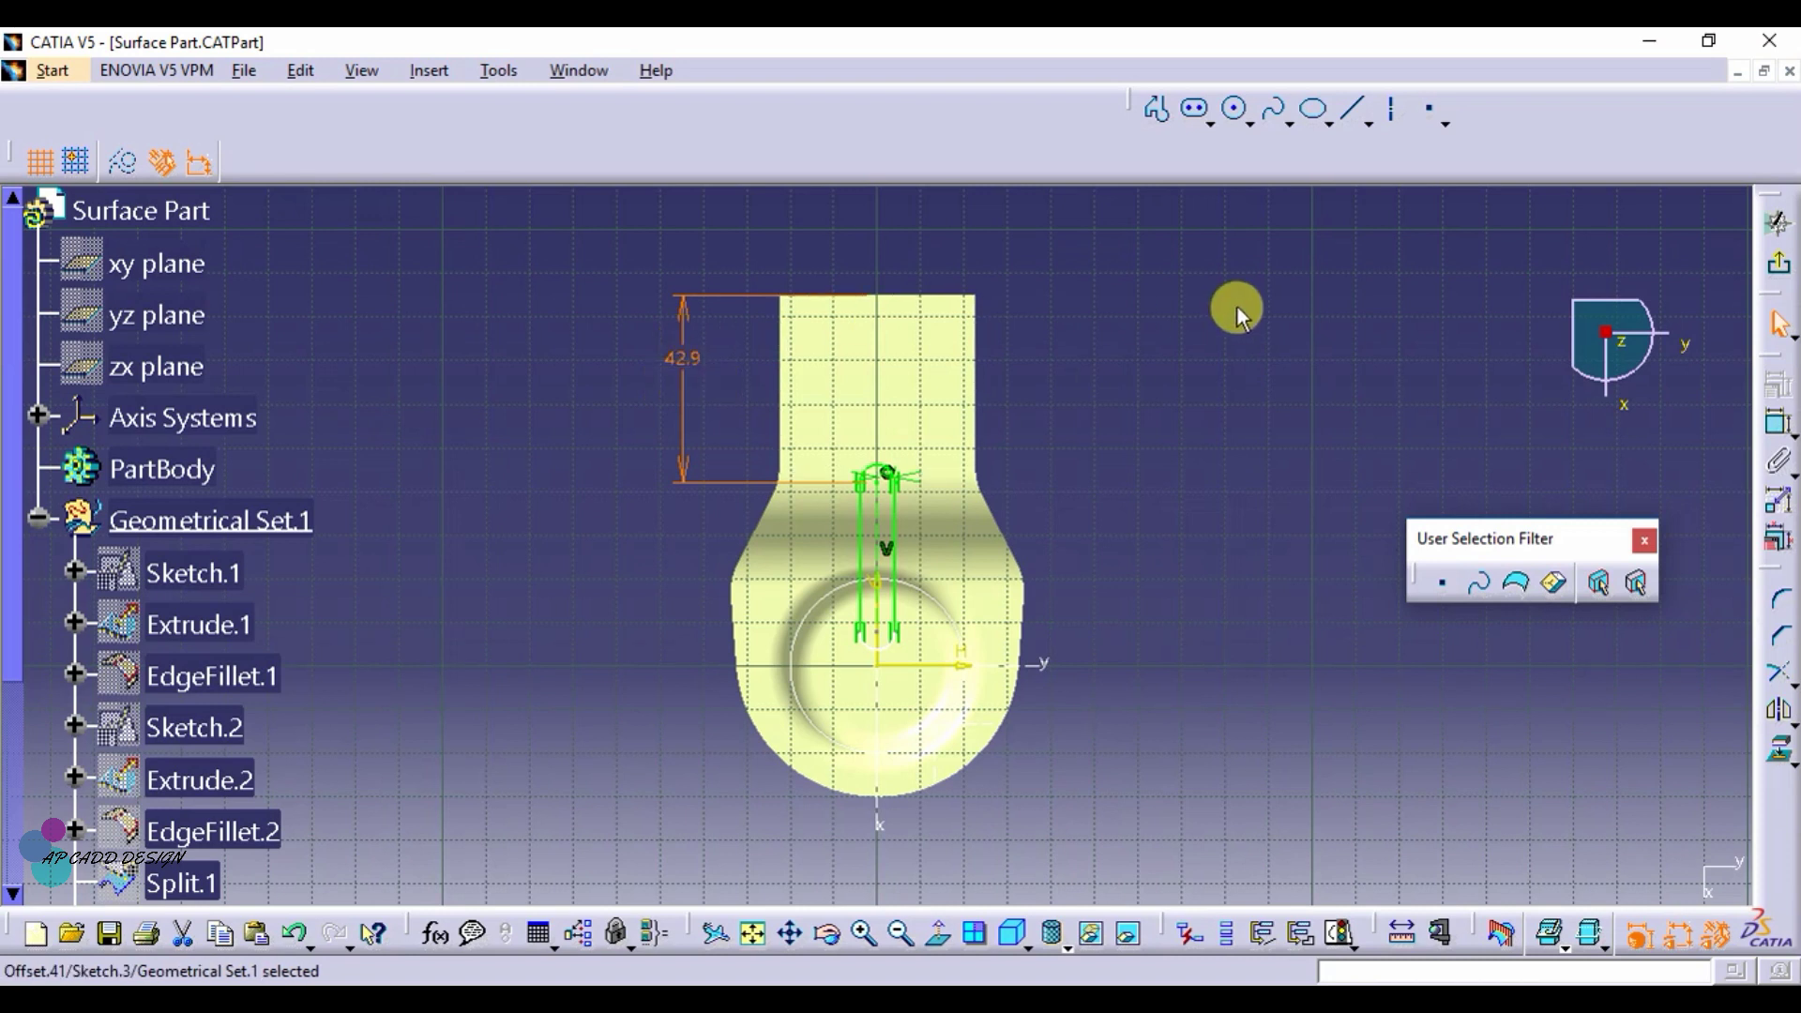
{"action": "left_click", "coordinate": [1218, 287]}
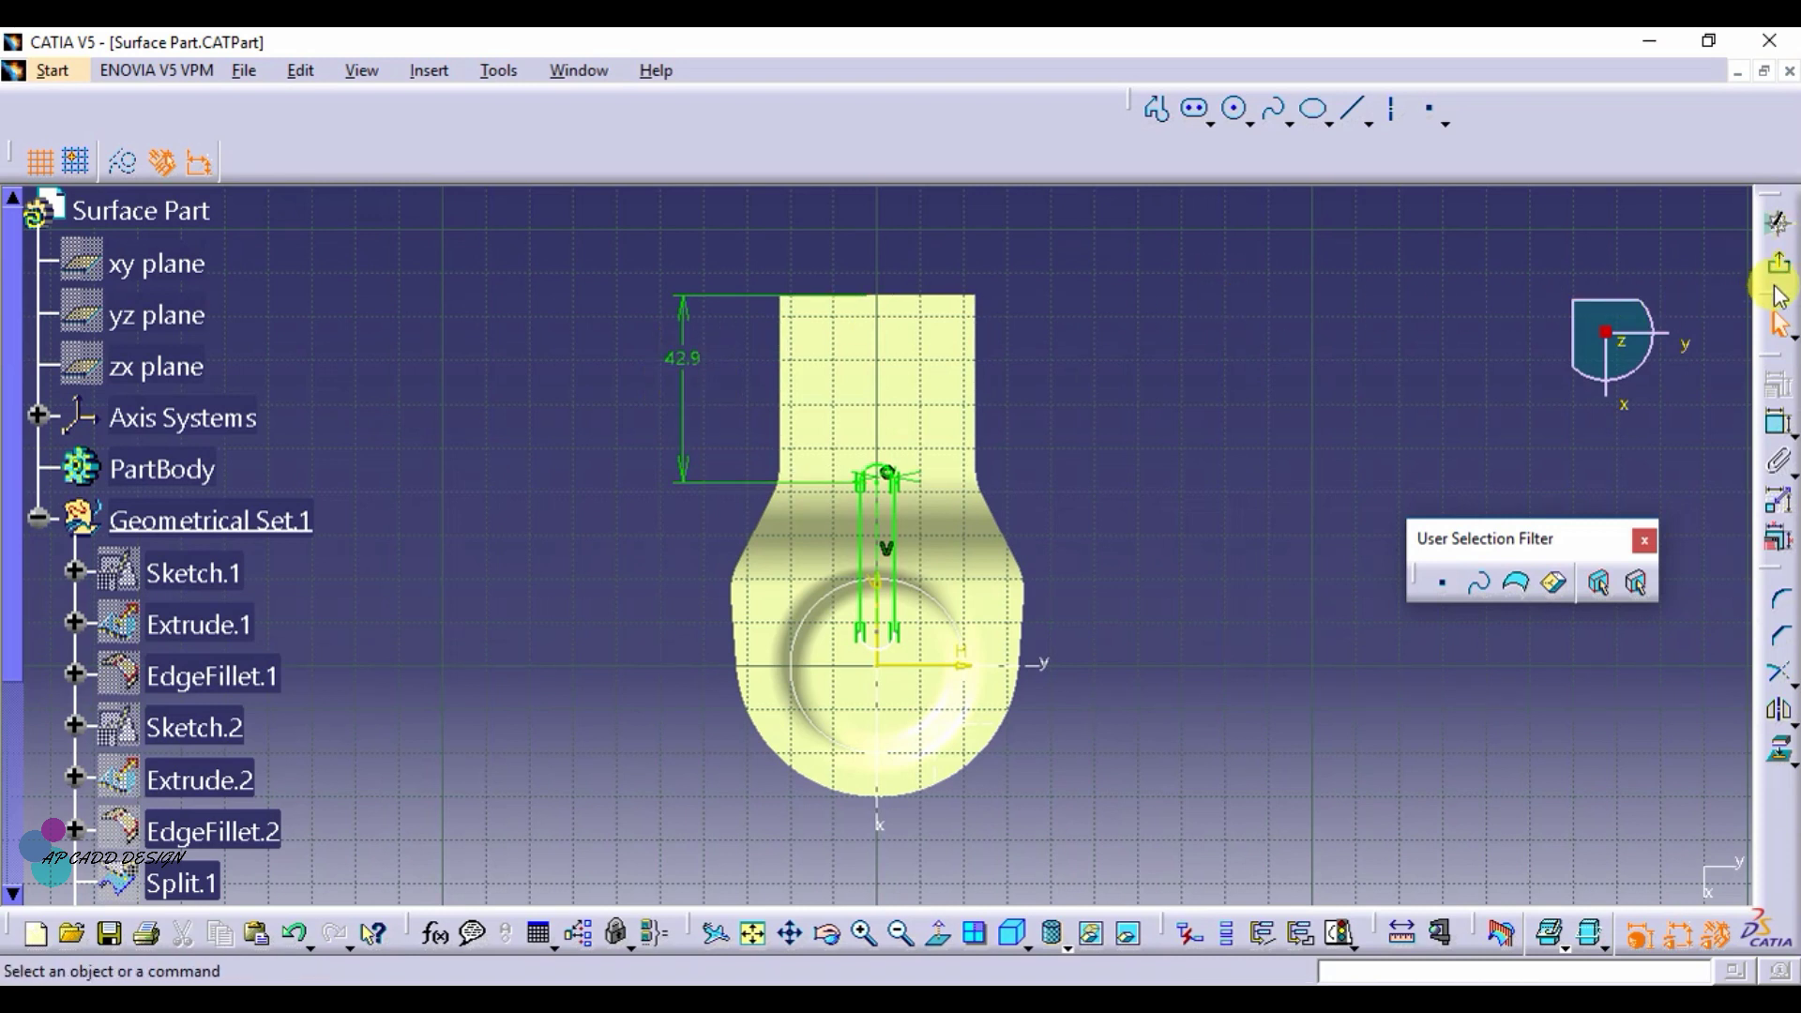
Step: Exit the sketch and create a 7 mm offset surface of Split.1
{"action": "left_click", "coordinate": [1775, 225]}
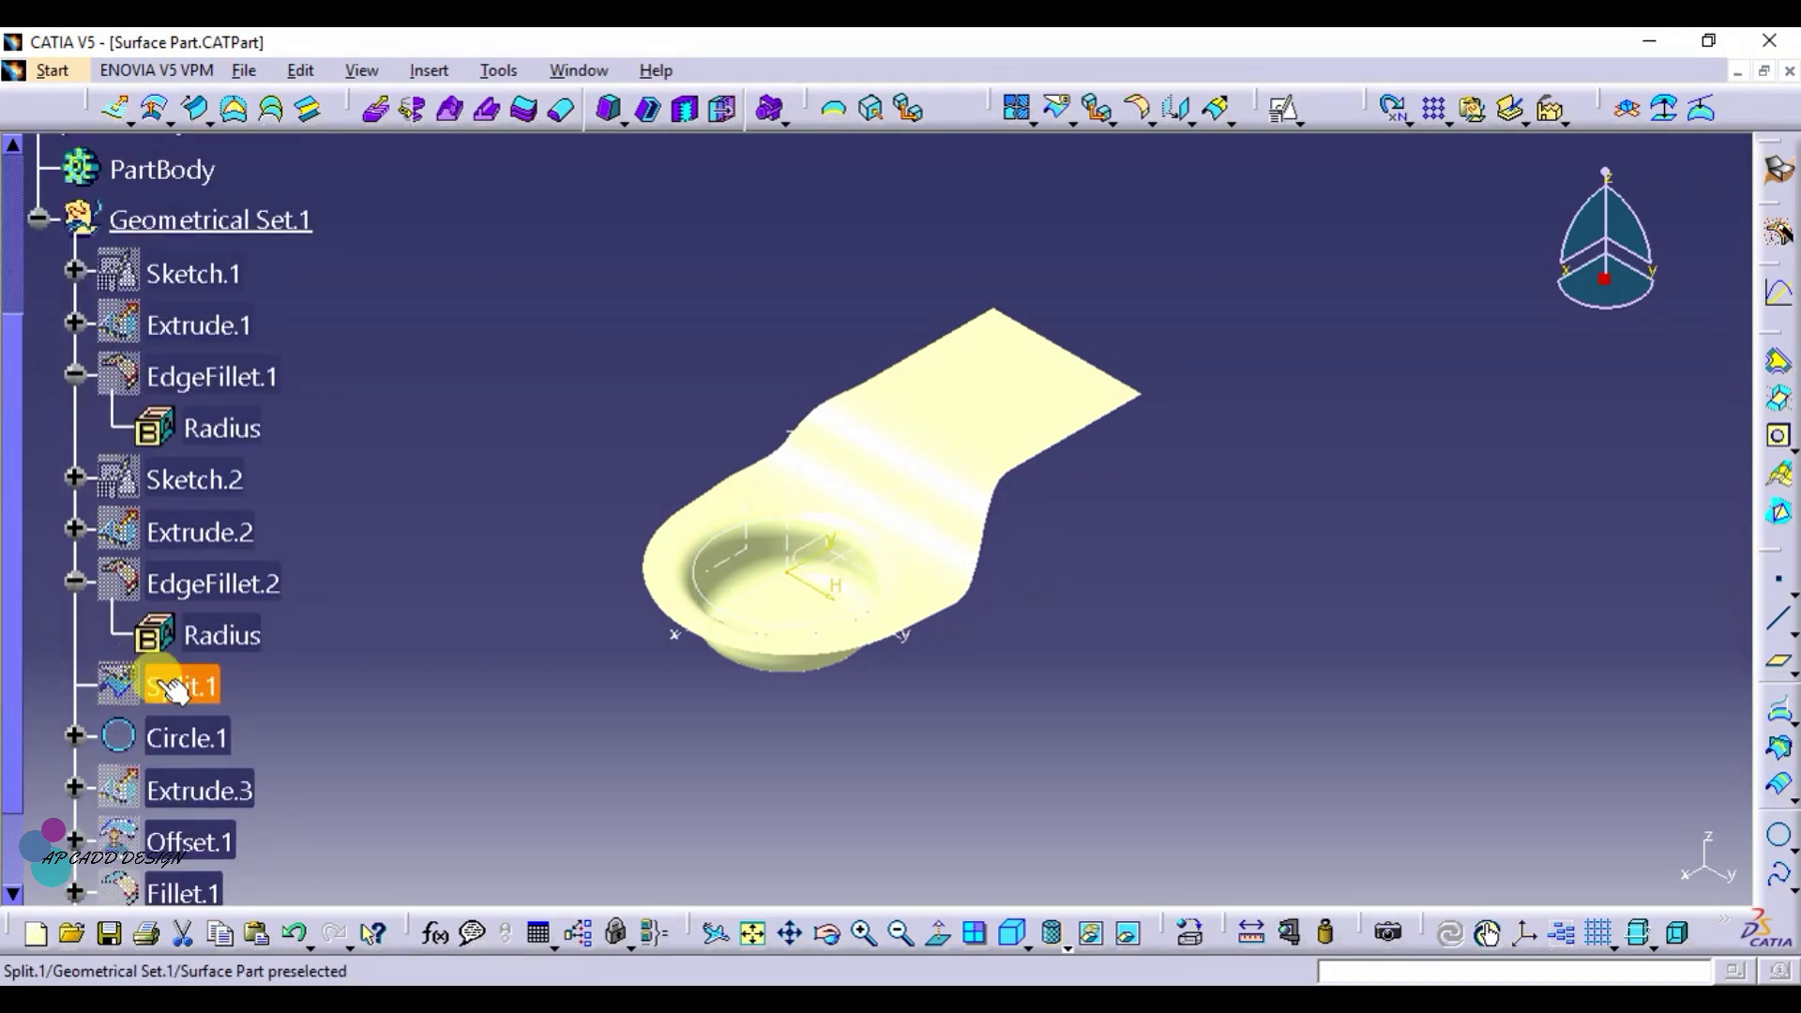
{"action": "left_click", "coordinate": [174, 687]}
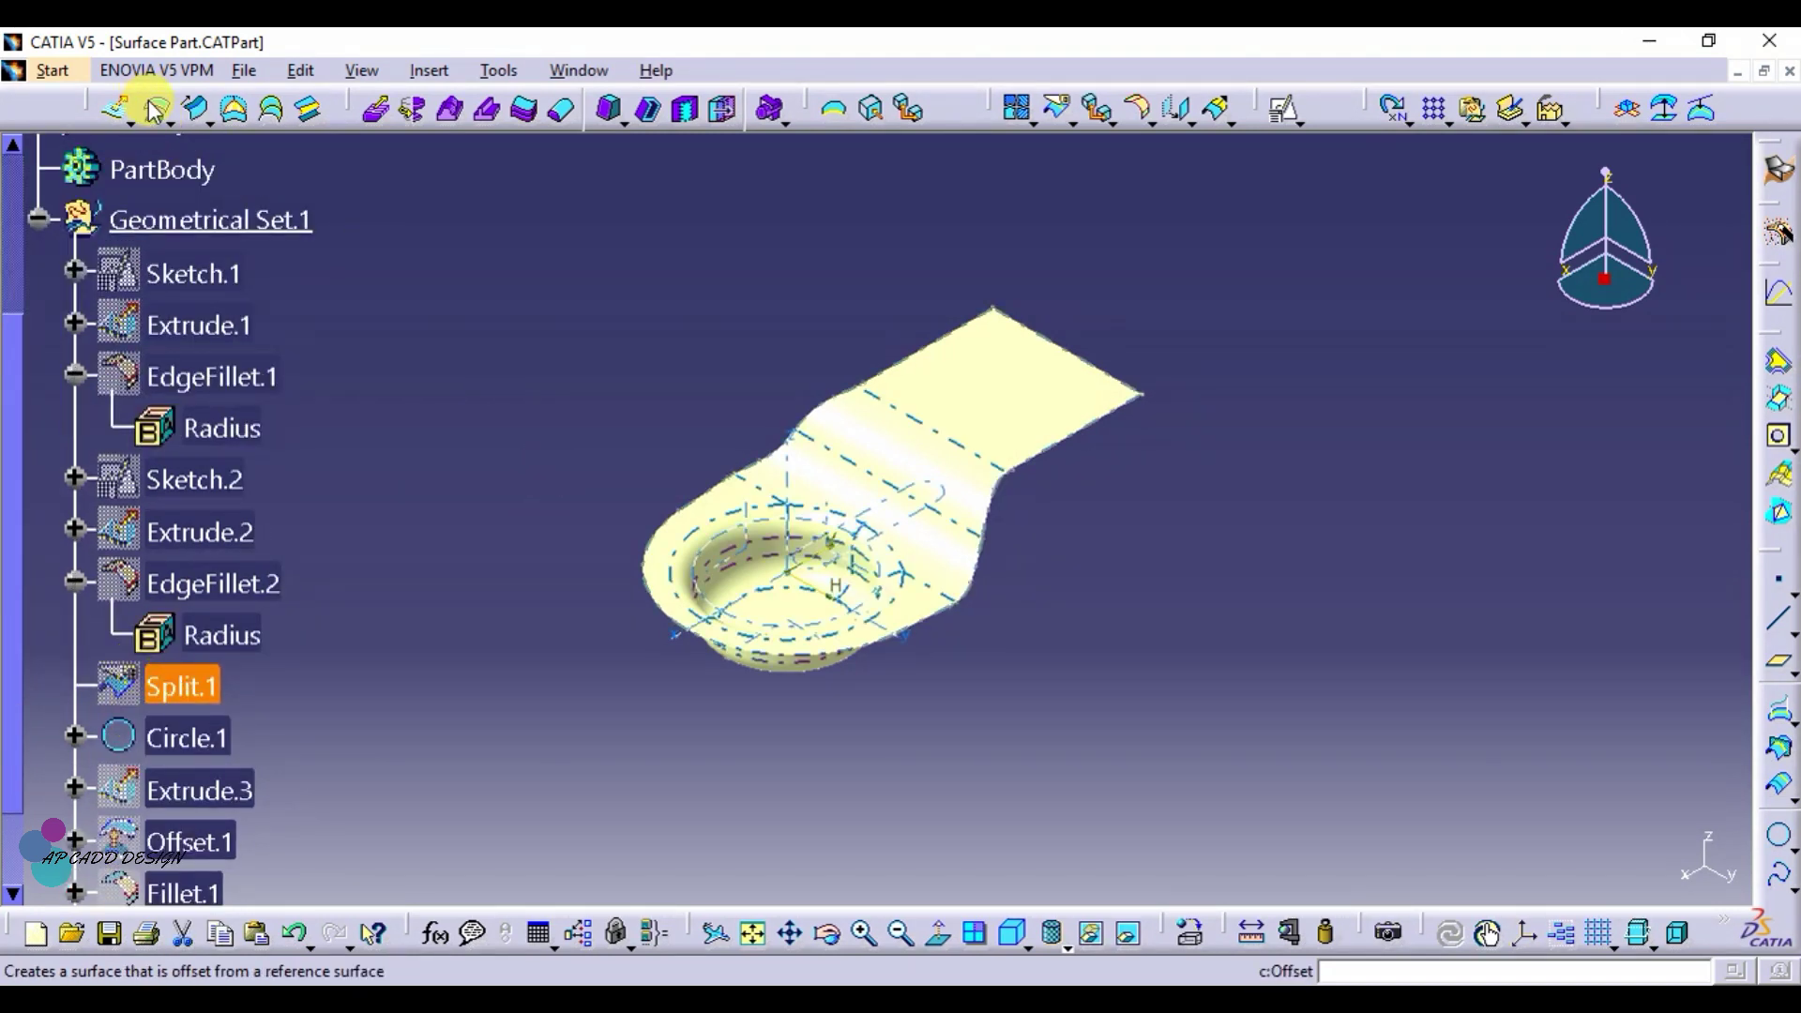
{"action": "left_click", "coordinate": [156, 110]}
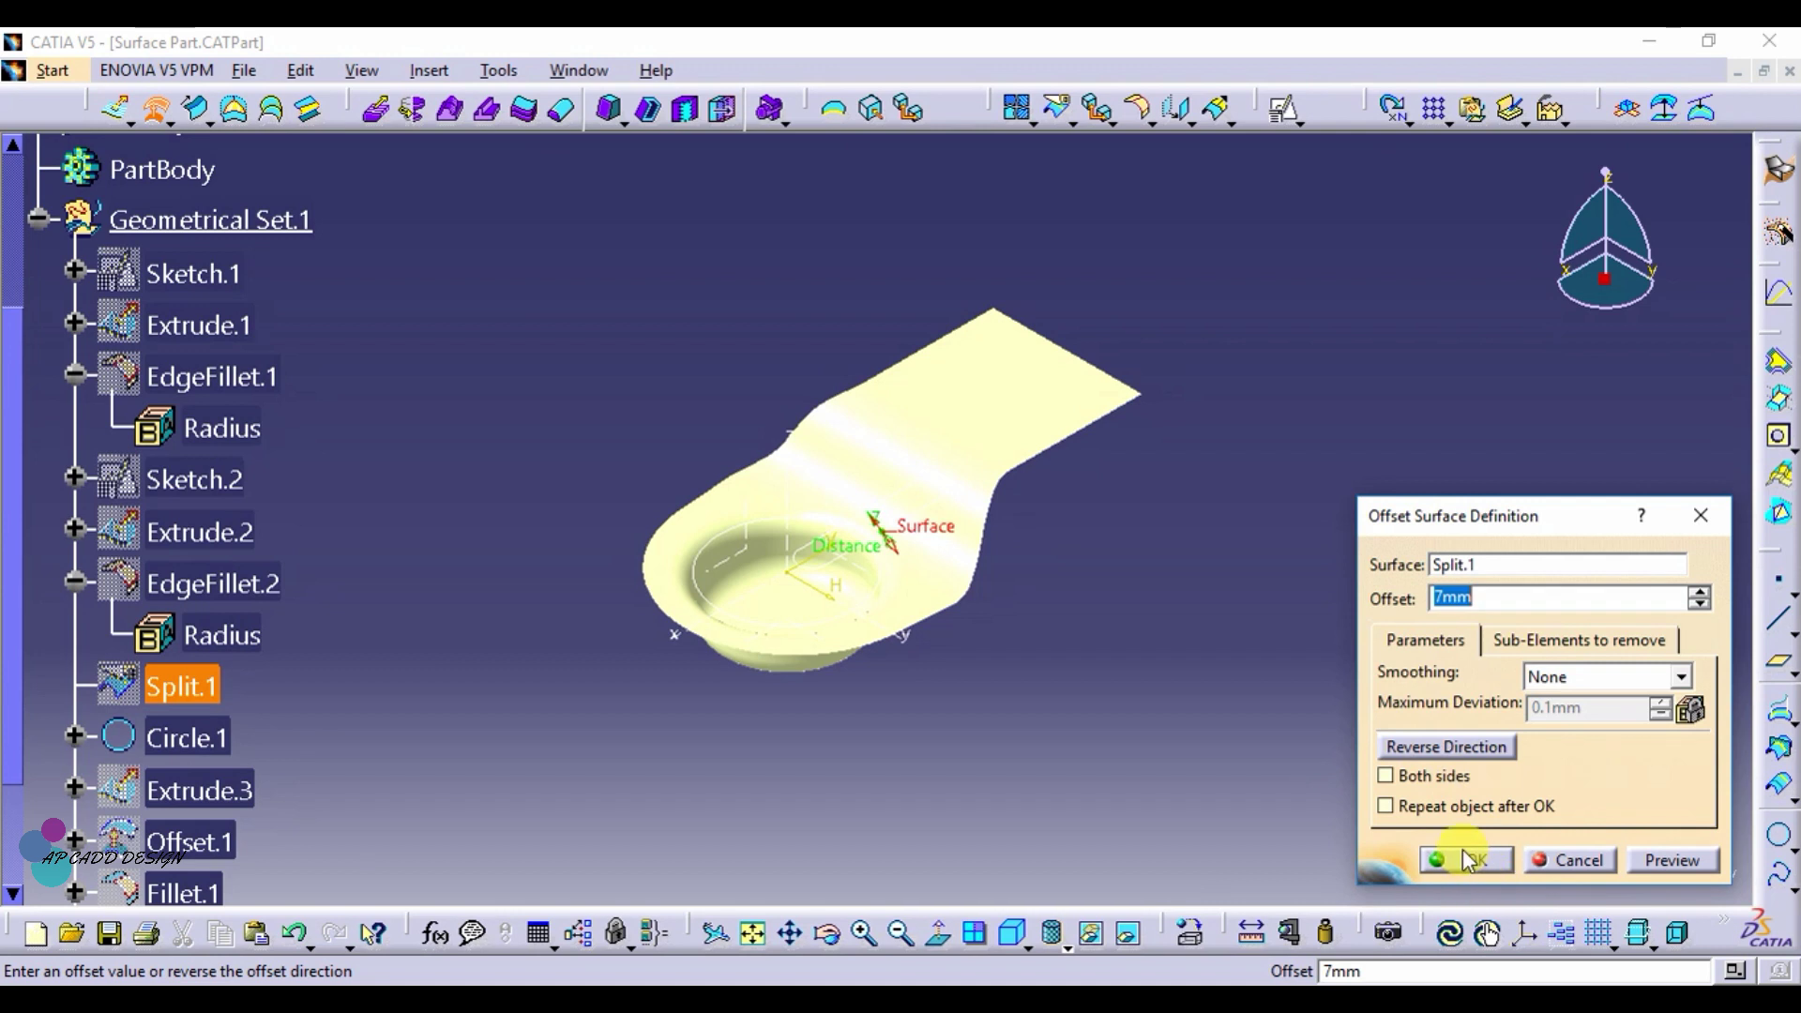
{"action": "left_click", "coordinate": [1469, 859]}
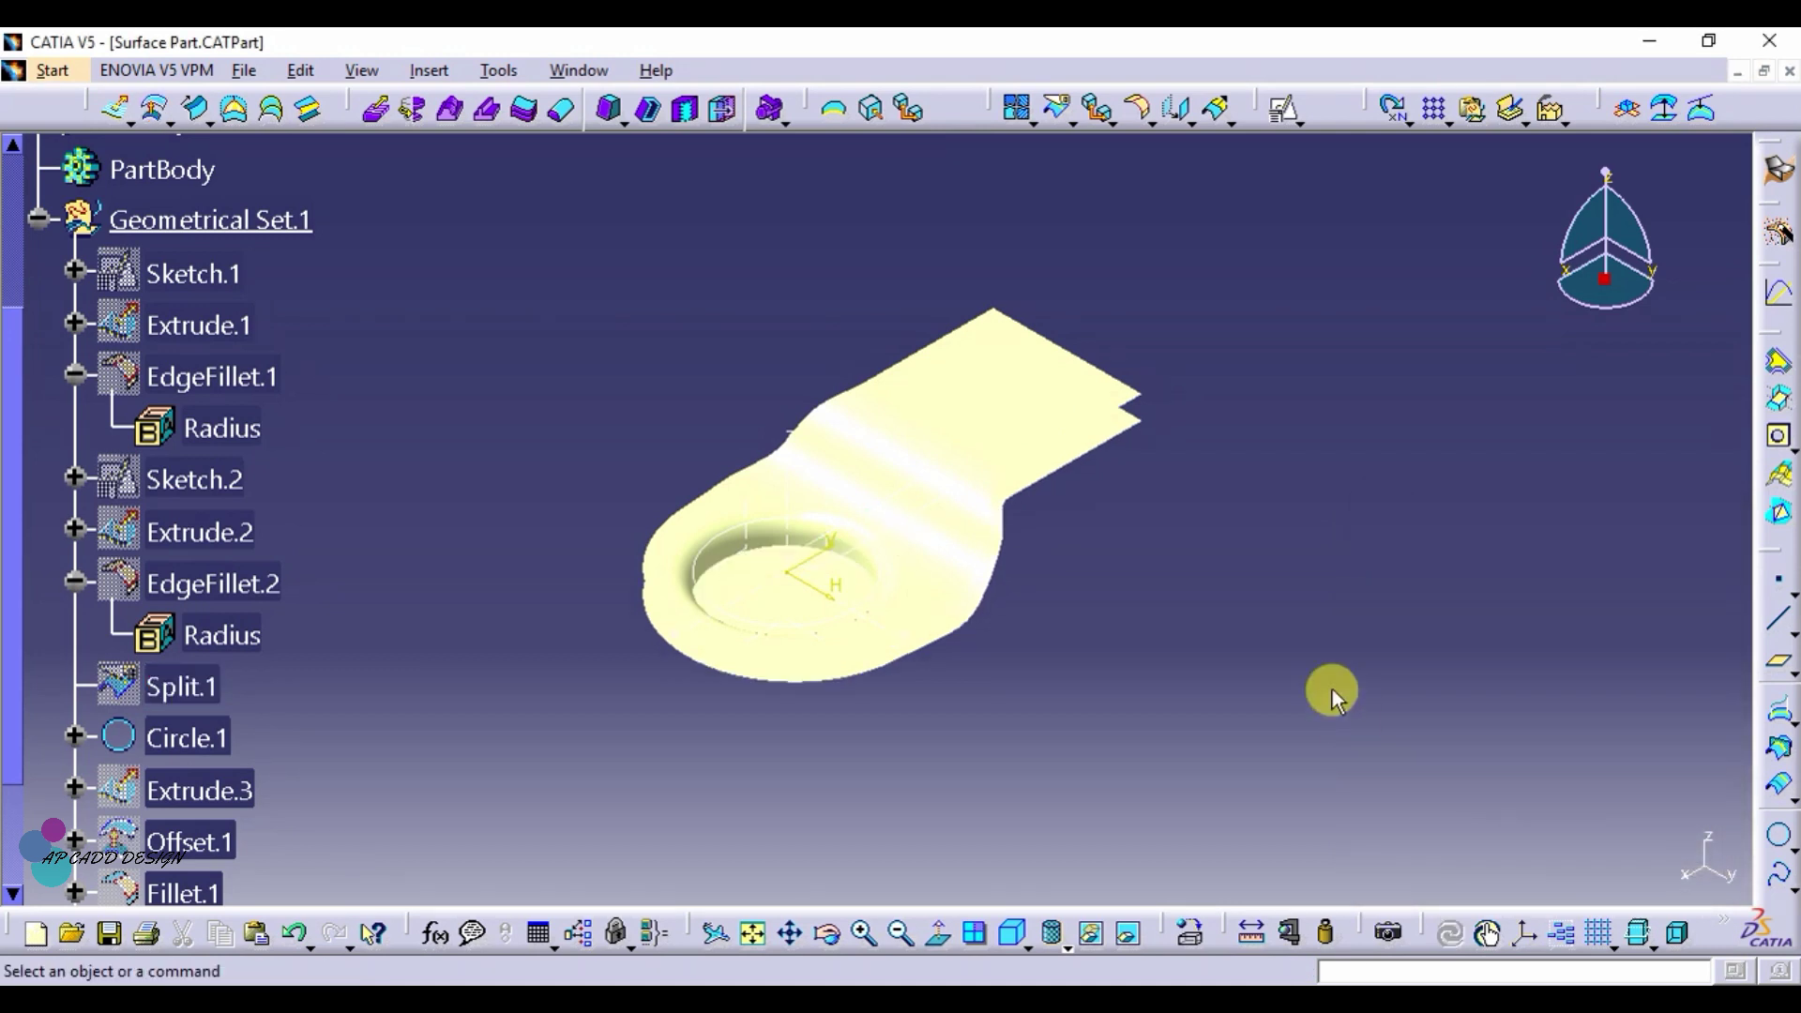
Step: Extrude Sketch.3 50 mm in both directions into a vertical wall surface
{"action": "scroll", "coordinate": [1028, 779], "scroll_direction": "up", "scroll_amount": 1}
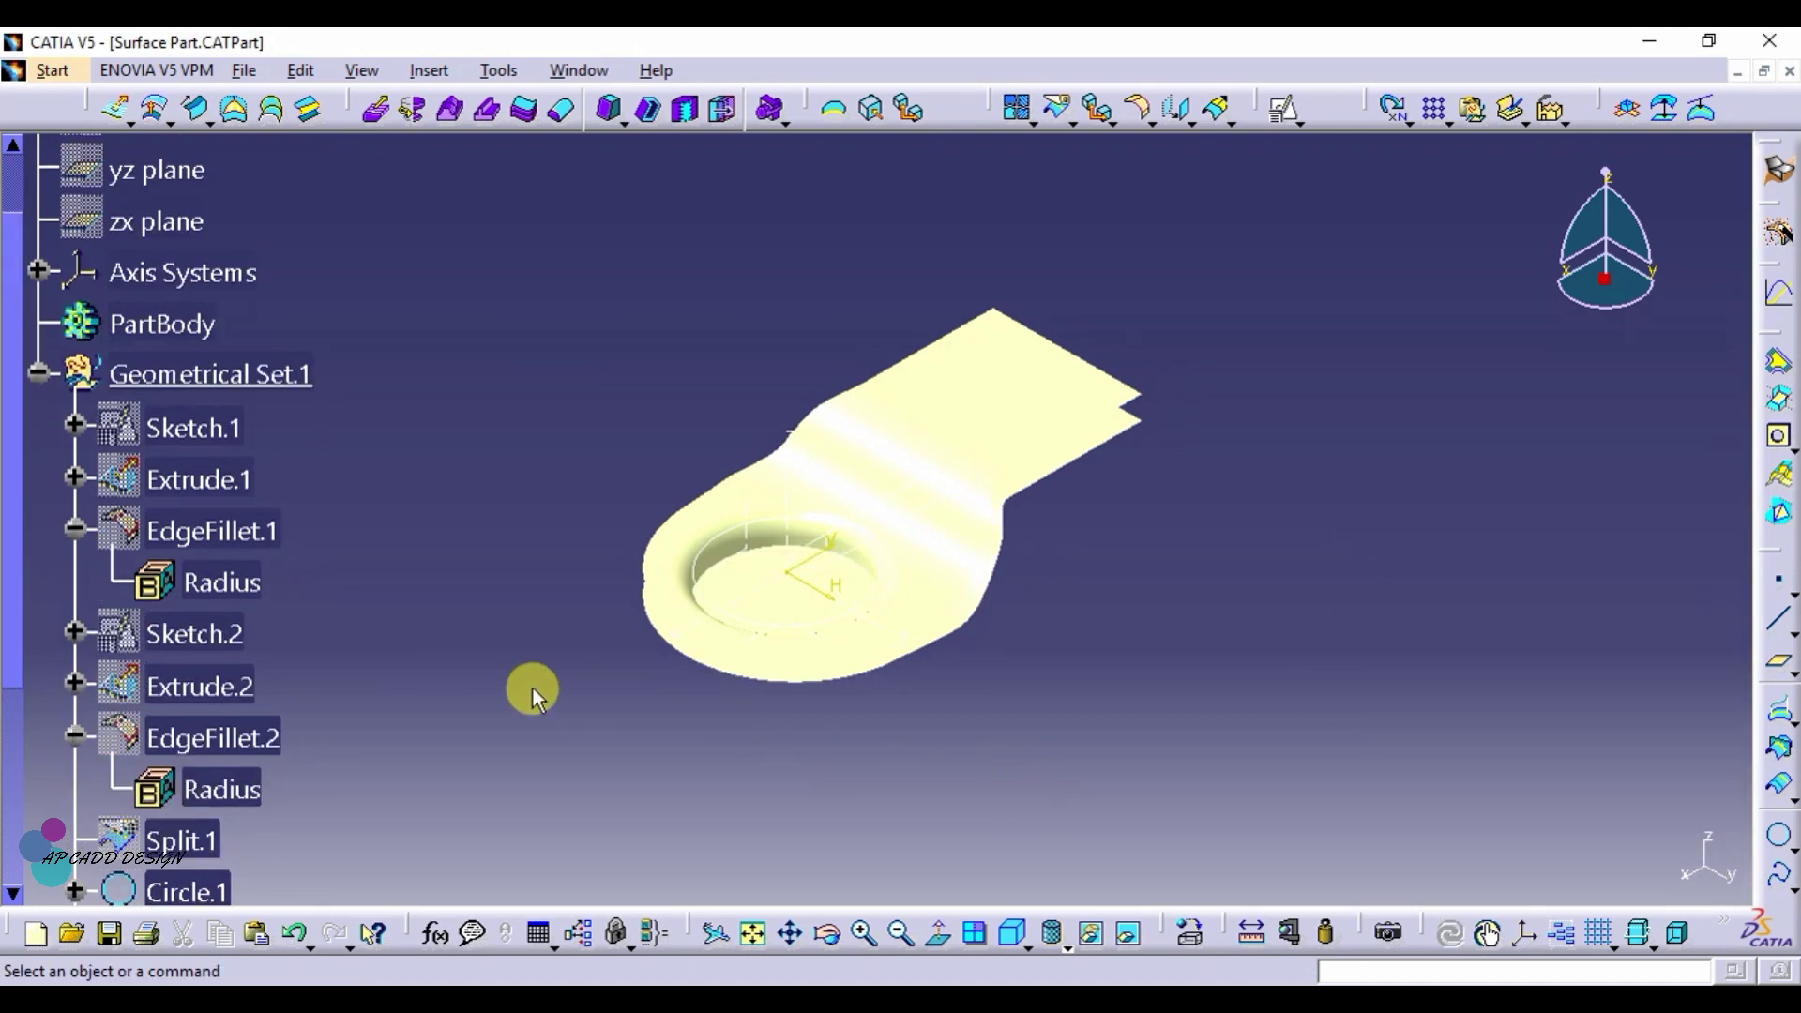
{"action": "left_click", "coordinate": [115, 114]}
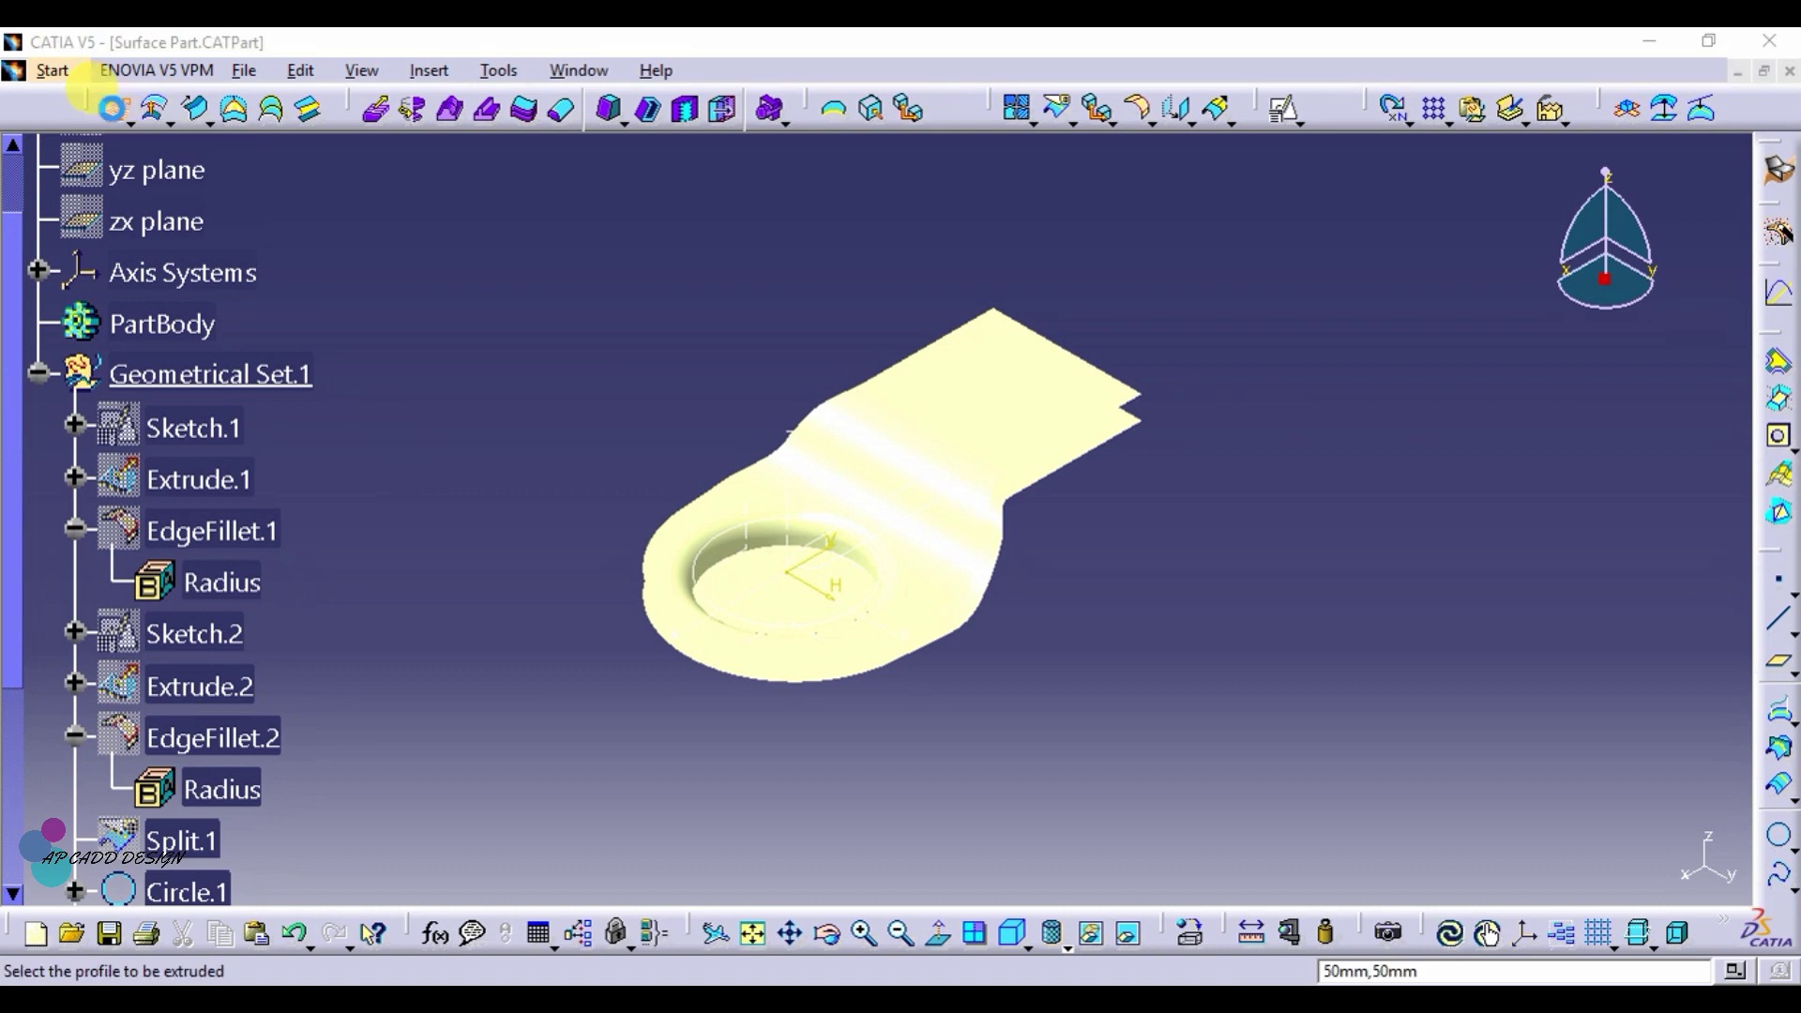
{"action": "scroll", "coordinate": [379, 537], "scroll_direction": "down", "scroll_amount": 2}
{"action": "scroll", "coordinate": [379, 536], "scroll_direction": "down", "scroll_amount": 3}
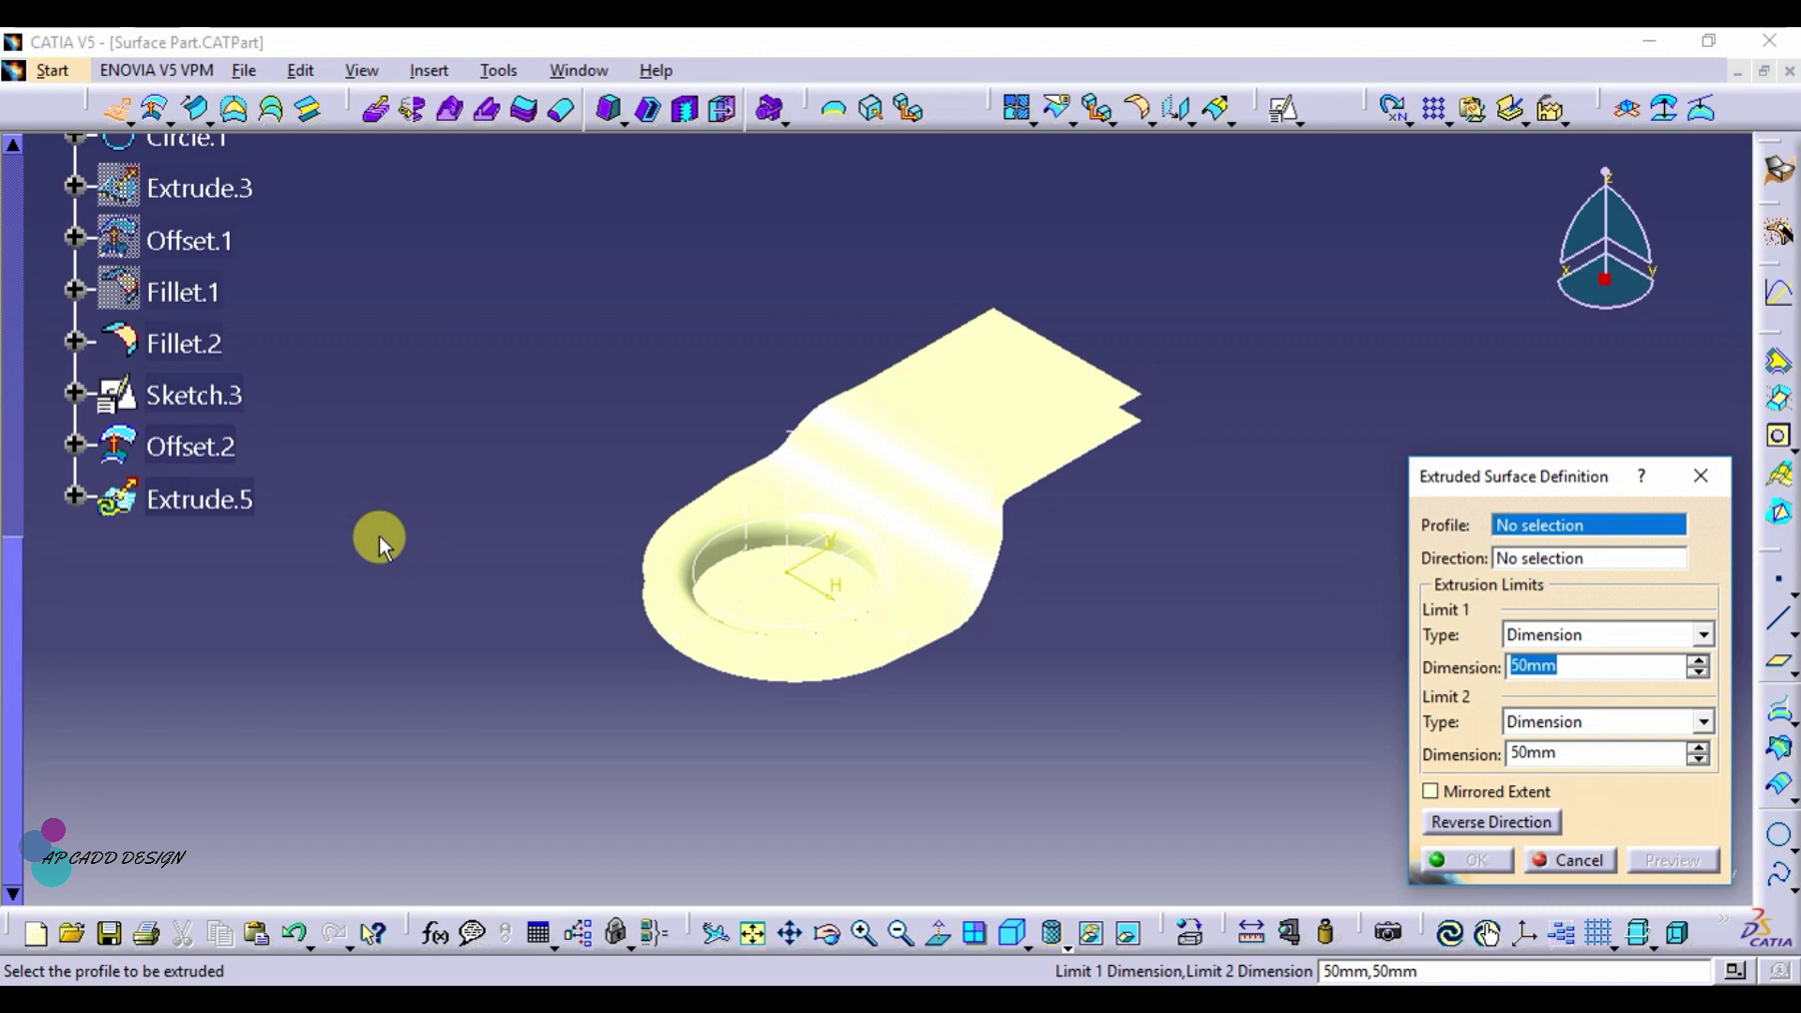
{"action": "left_click", "coordinate": [237, 393]}
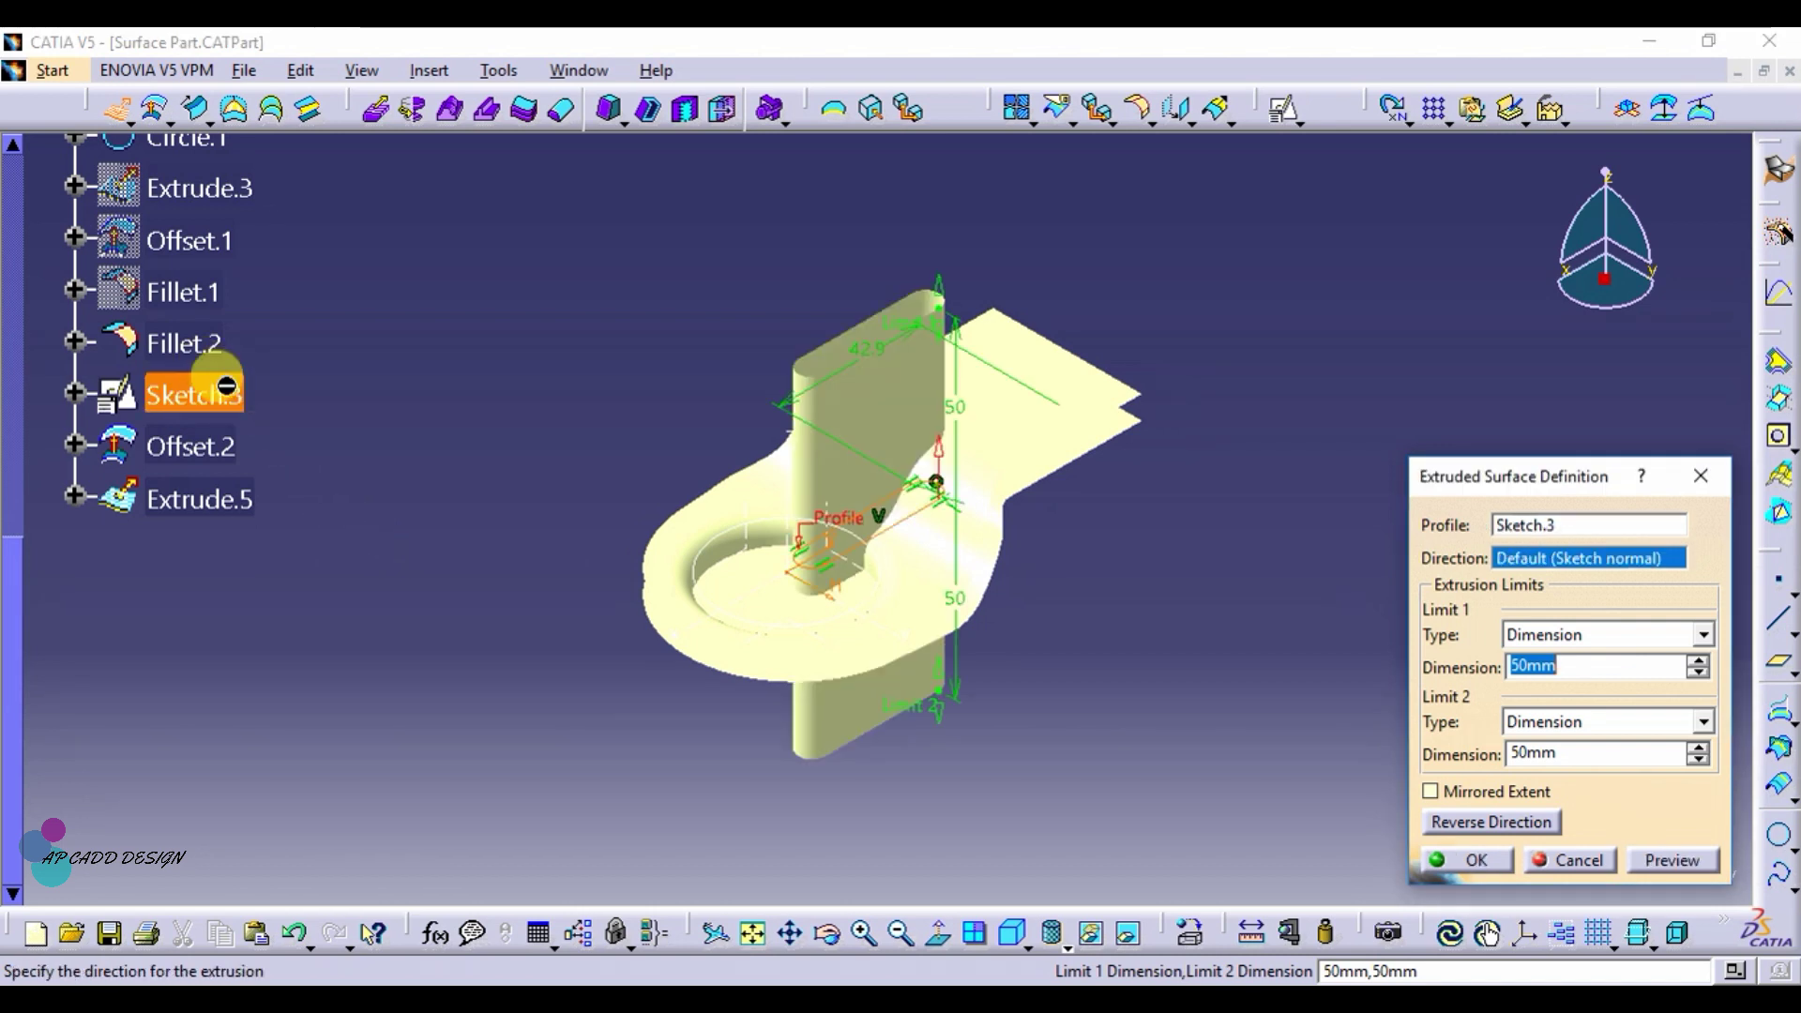
{"action": "left_click", "coordinate": [1459, 862]}
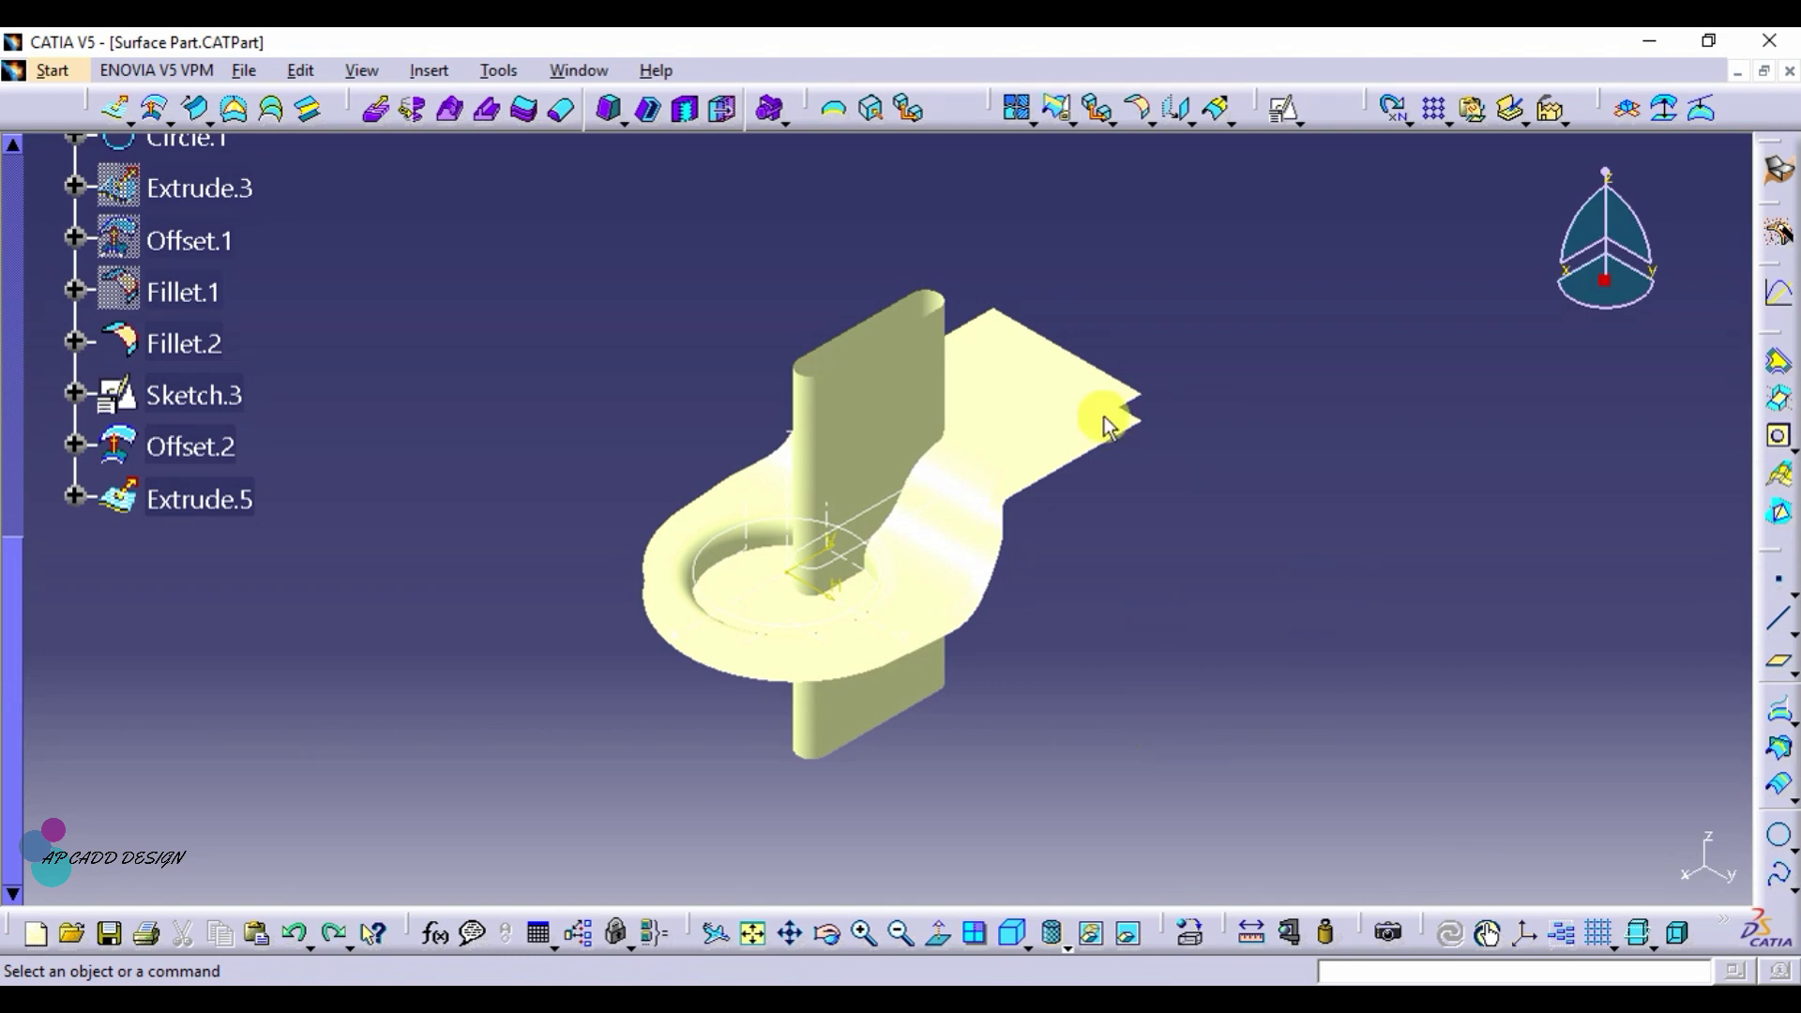
Step: Trim Offset.2 and Extrude.5 against each other, choosing the kept sides, as Trim.1
{"action": "left_click", "coordinate": [1066, 112]}
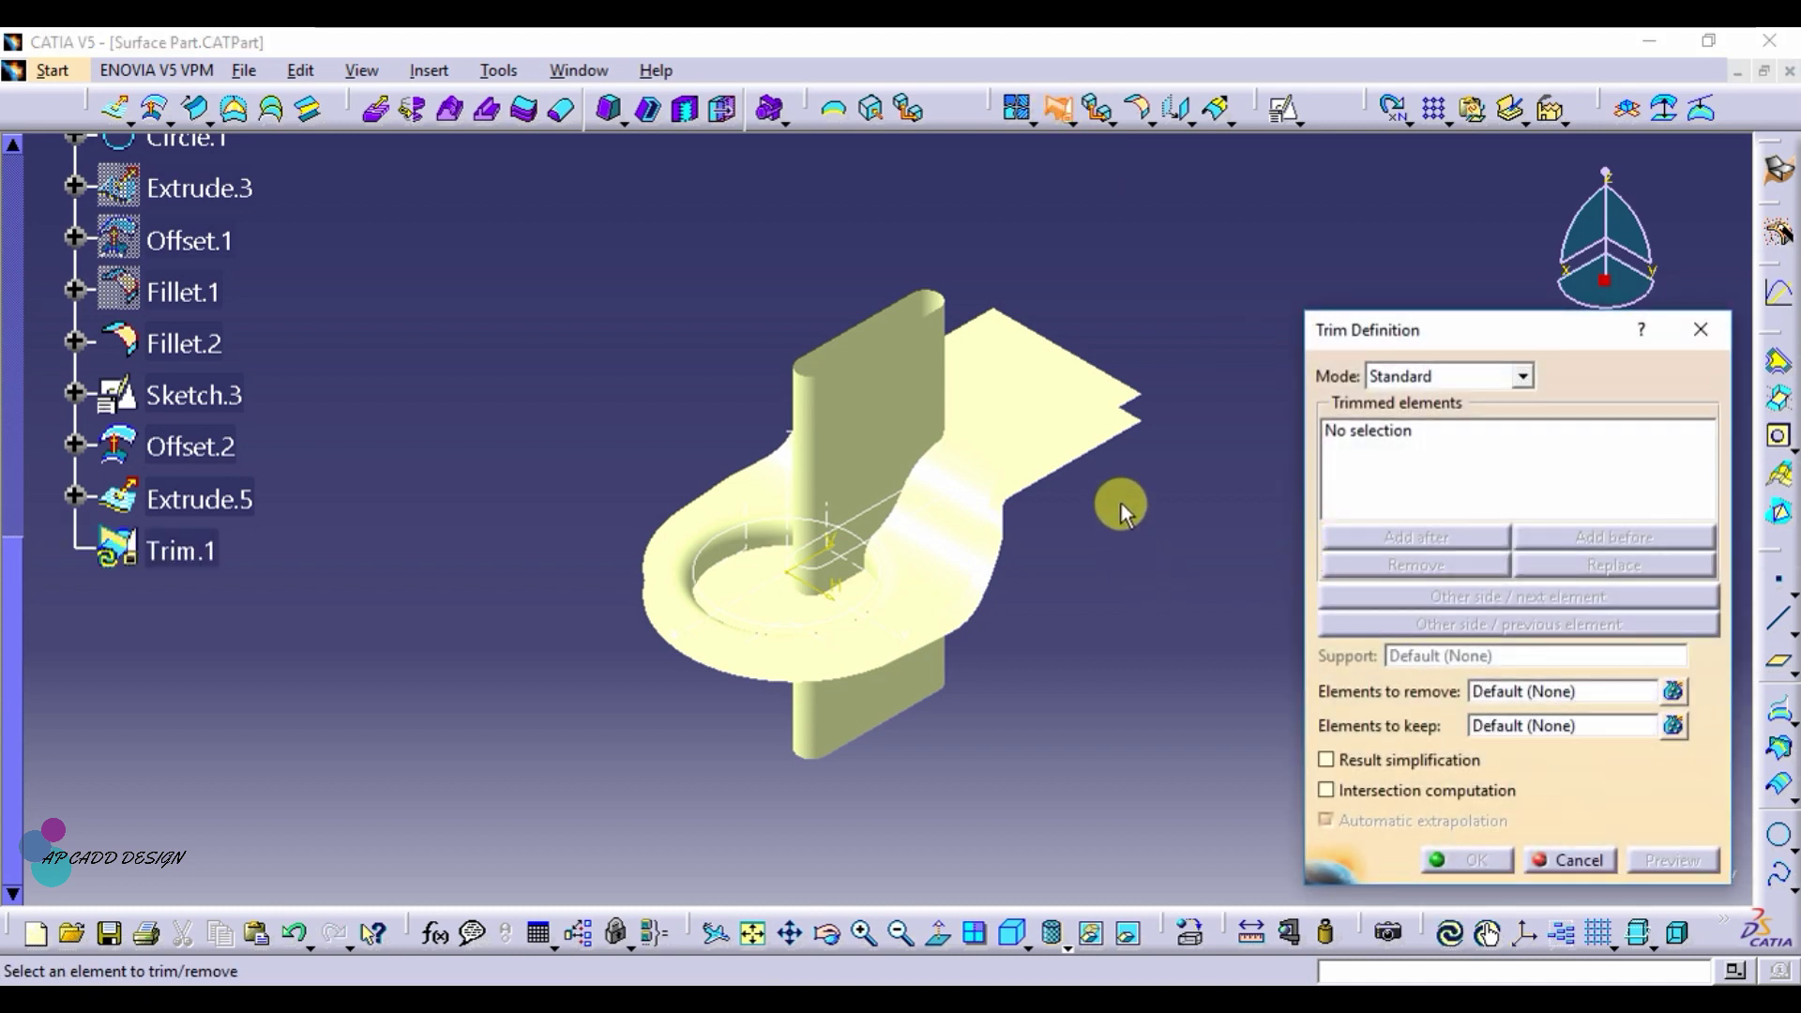
{"action": "left_click", "coordinate": [825, 932]}
{"action": "left_click_drag", "start_coordinate": [877, 876], "coordinate": [1097, 638]}
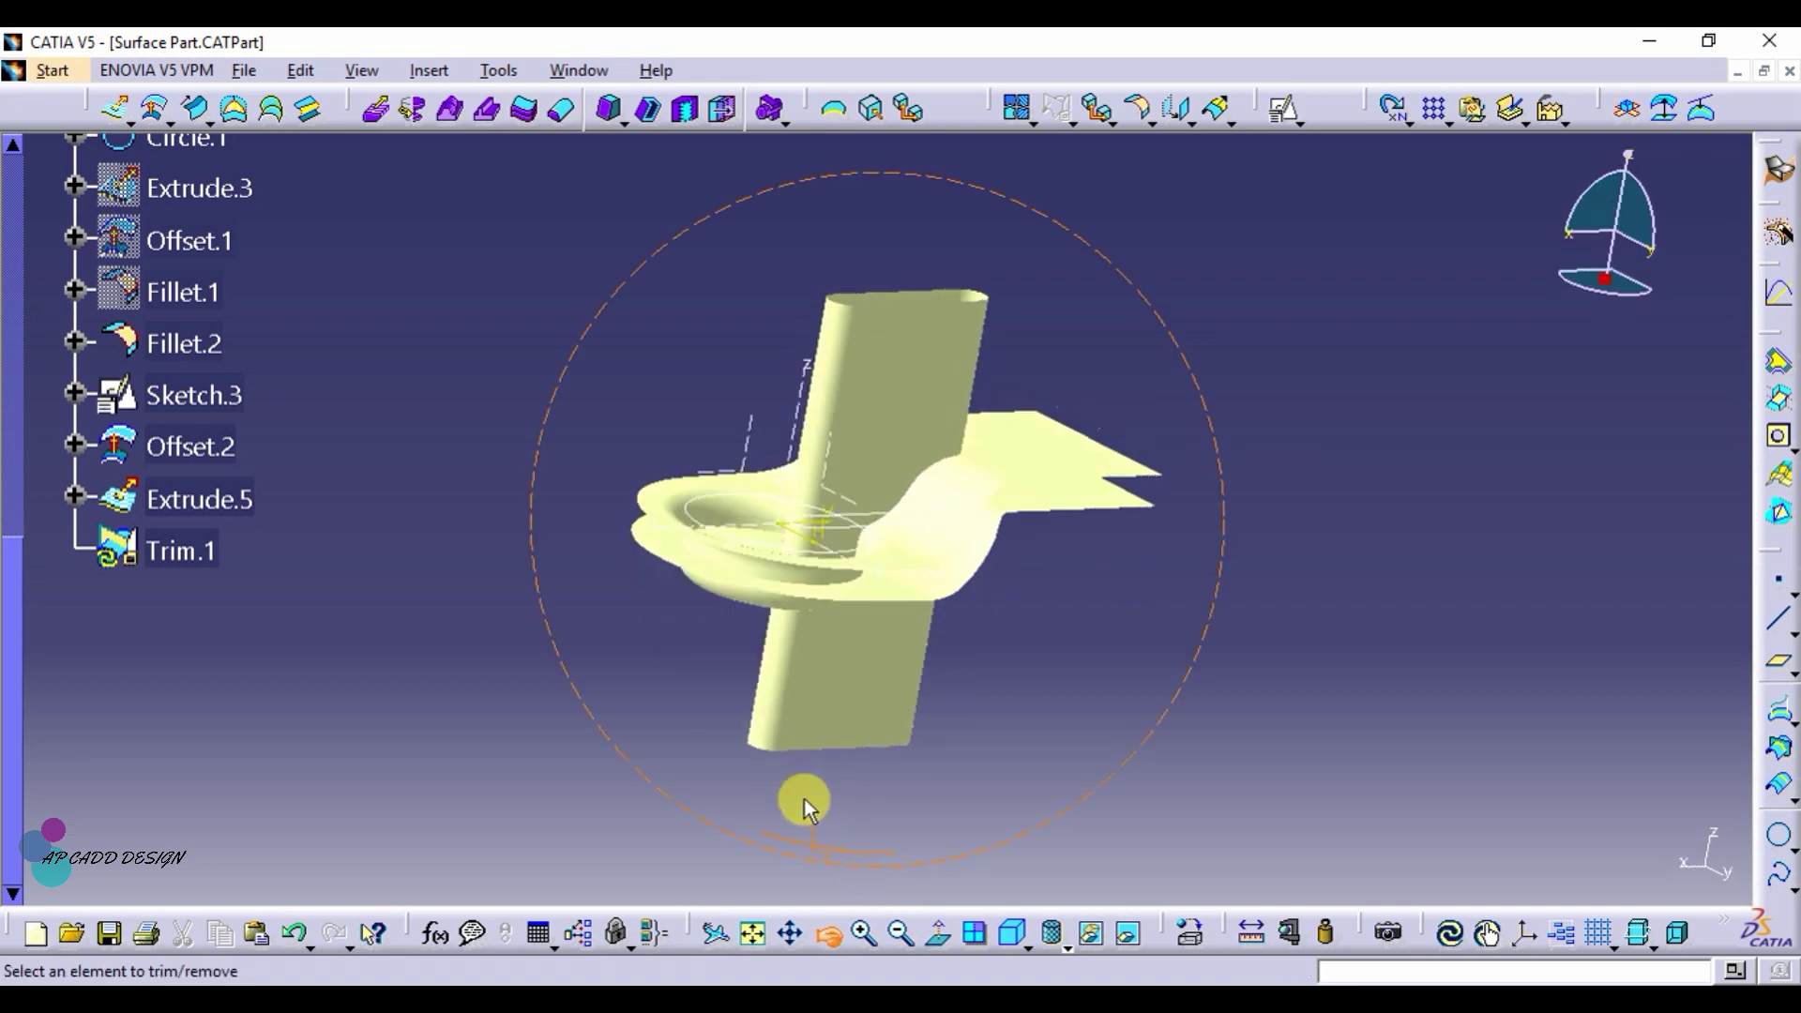
{"action": "left_click", "coordinate": [1124, 514]}
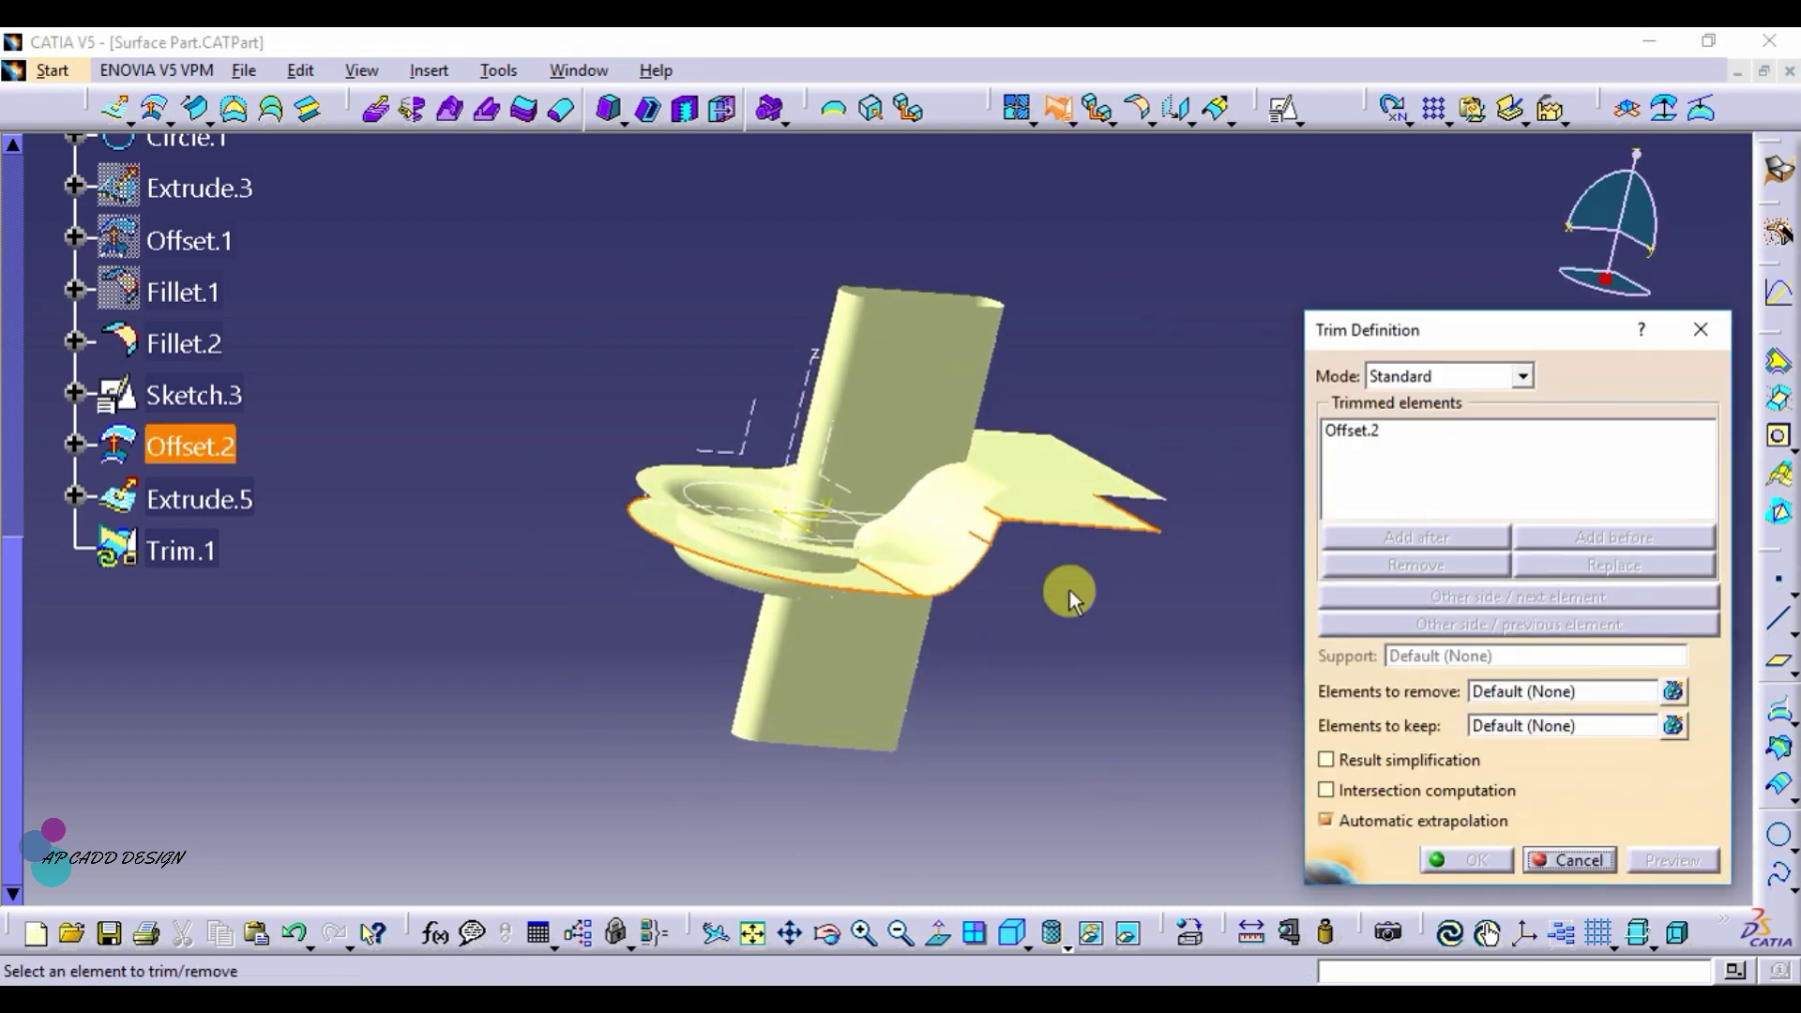
{"action": "left_click", "coordinate": [908, 692]}
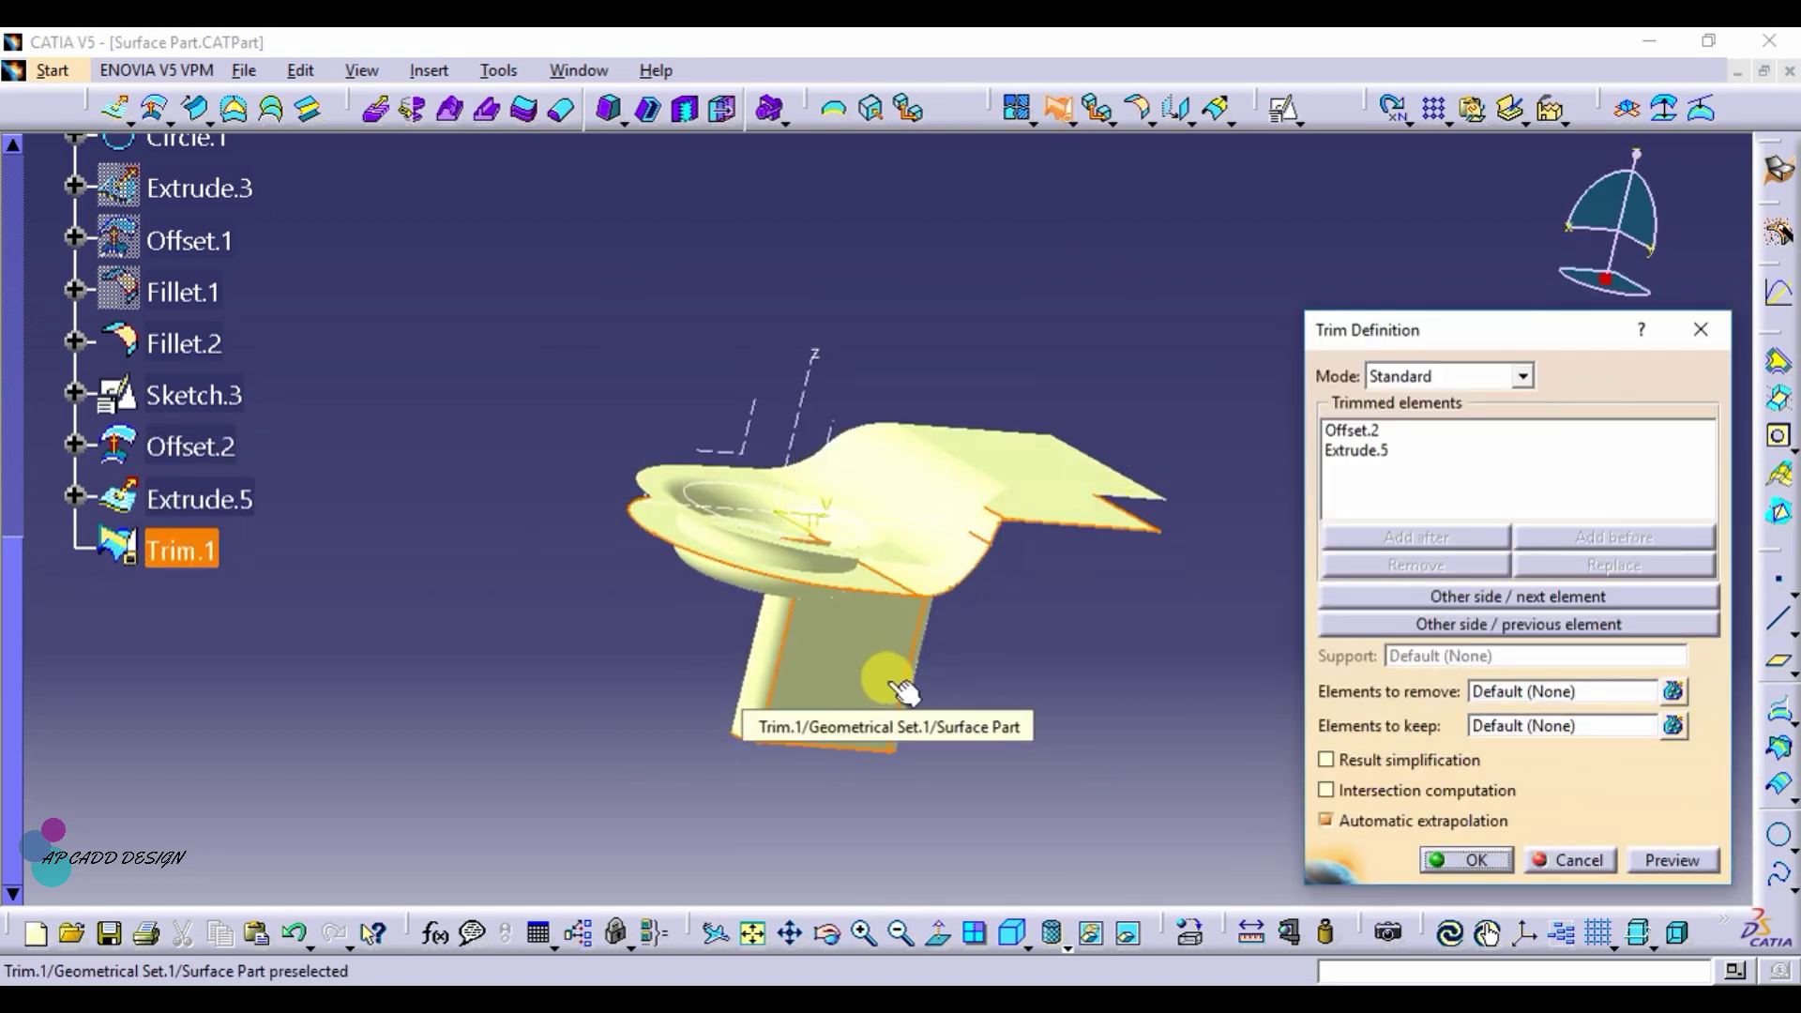
{"action": "left_click", "coordinate": [1020, 936]}
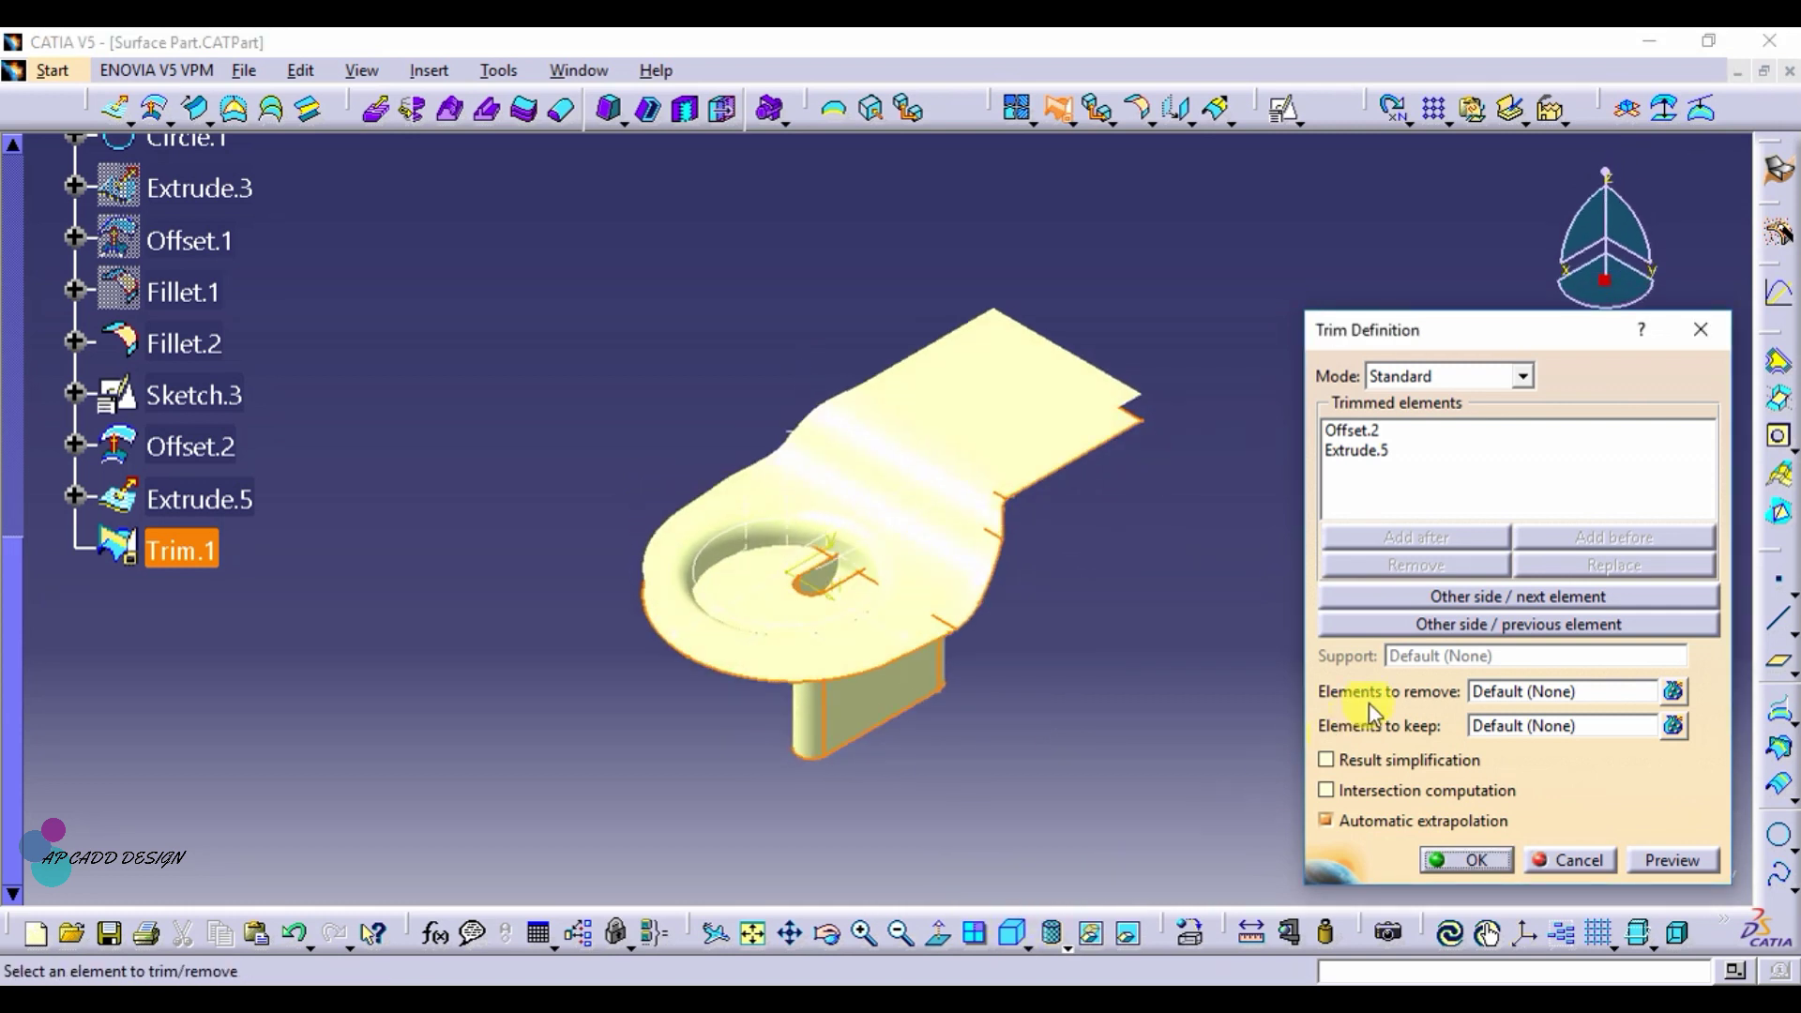
{"action": "left_click", "coordinate": [1469, 624]}
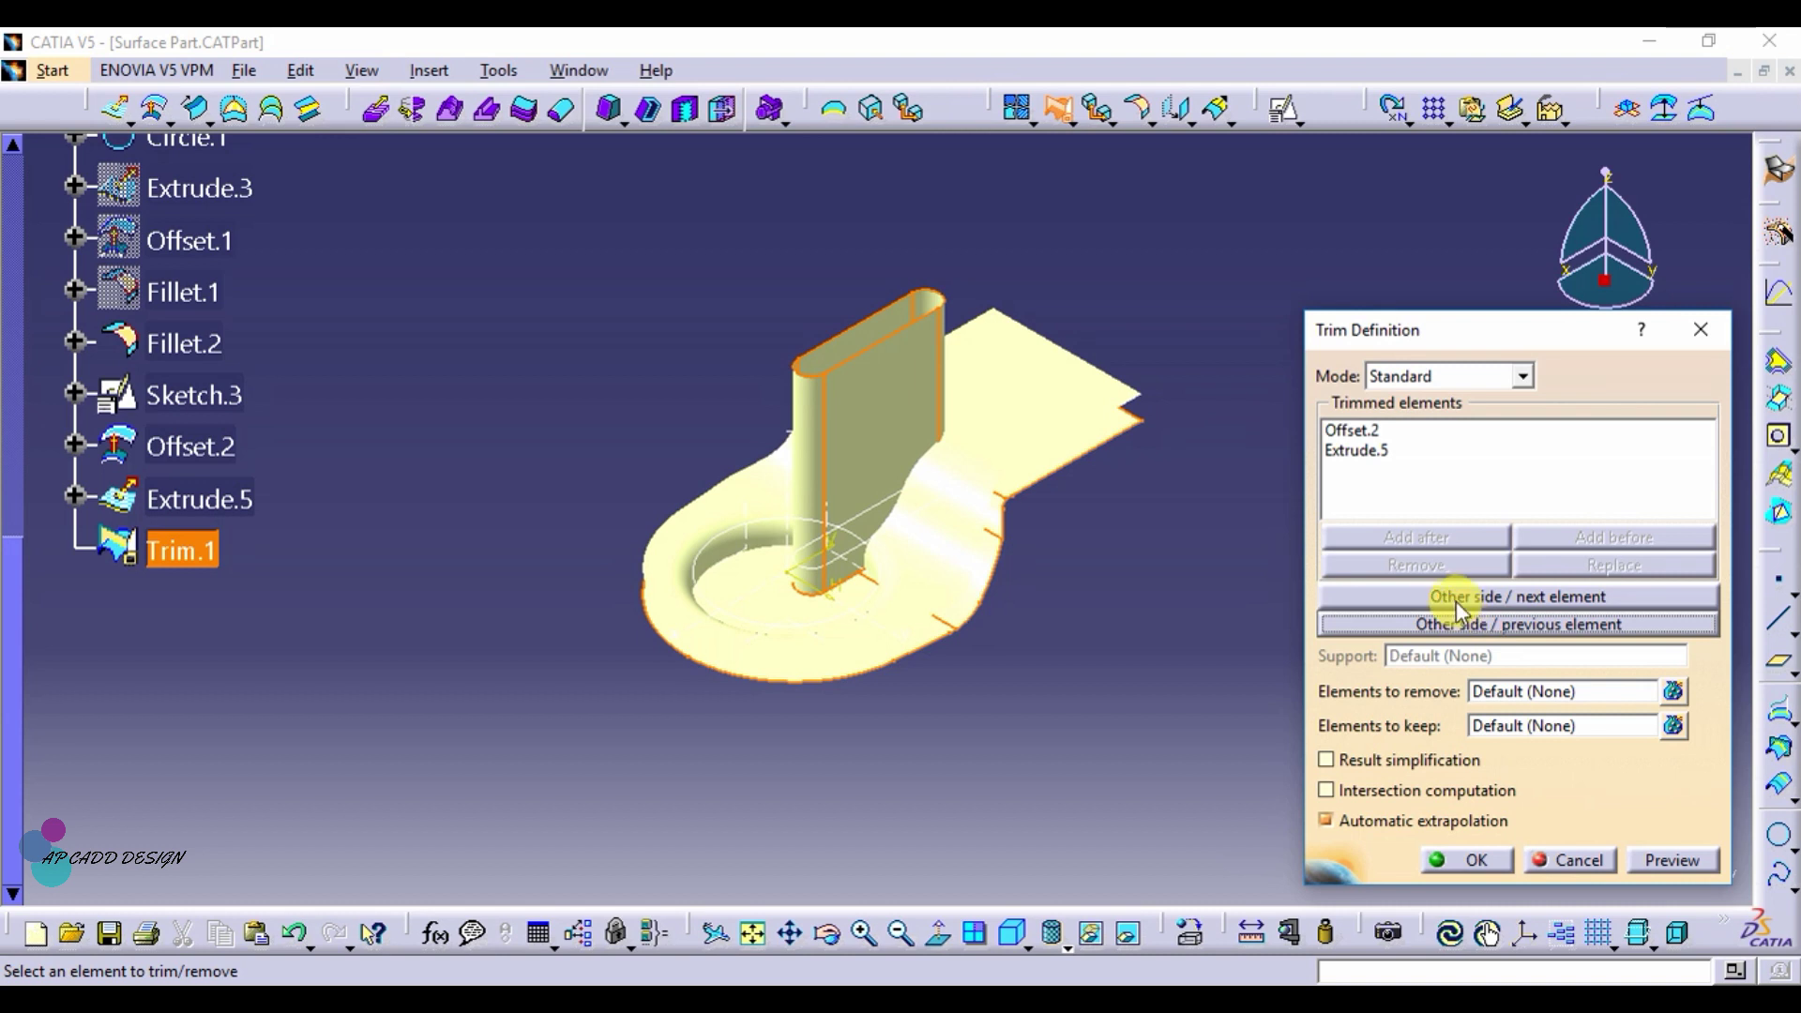
{"action": "left_click", "coordinate": [1454, 597]}
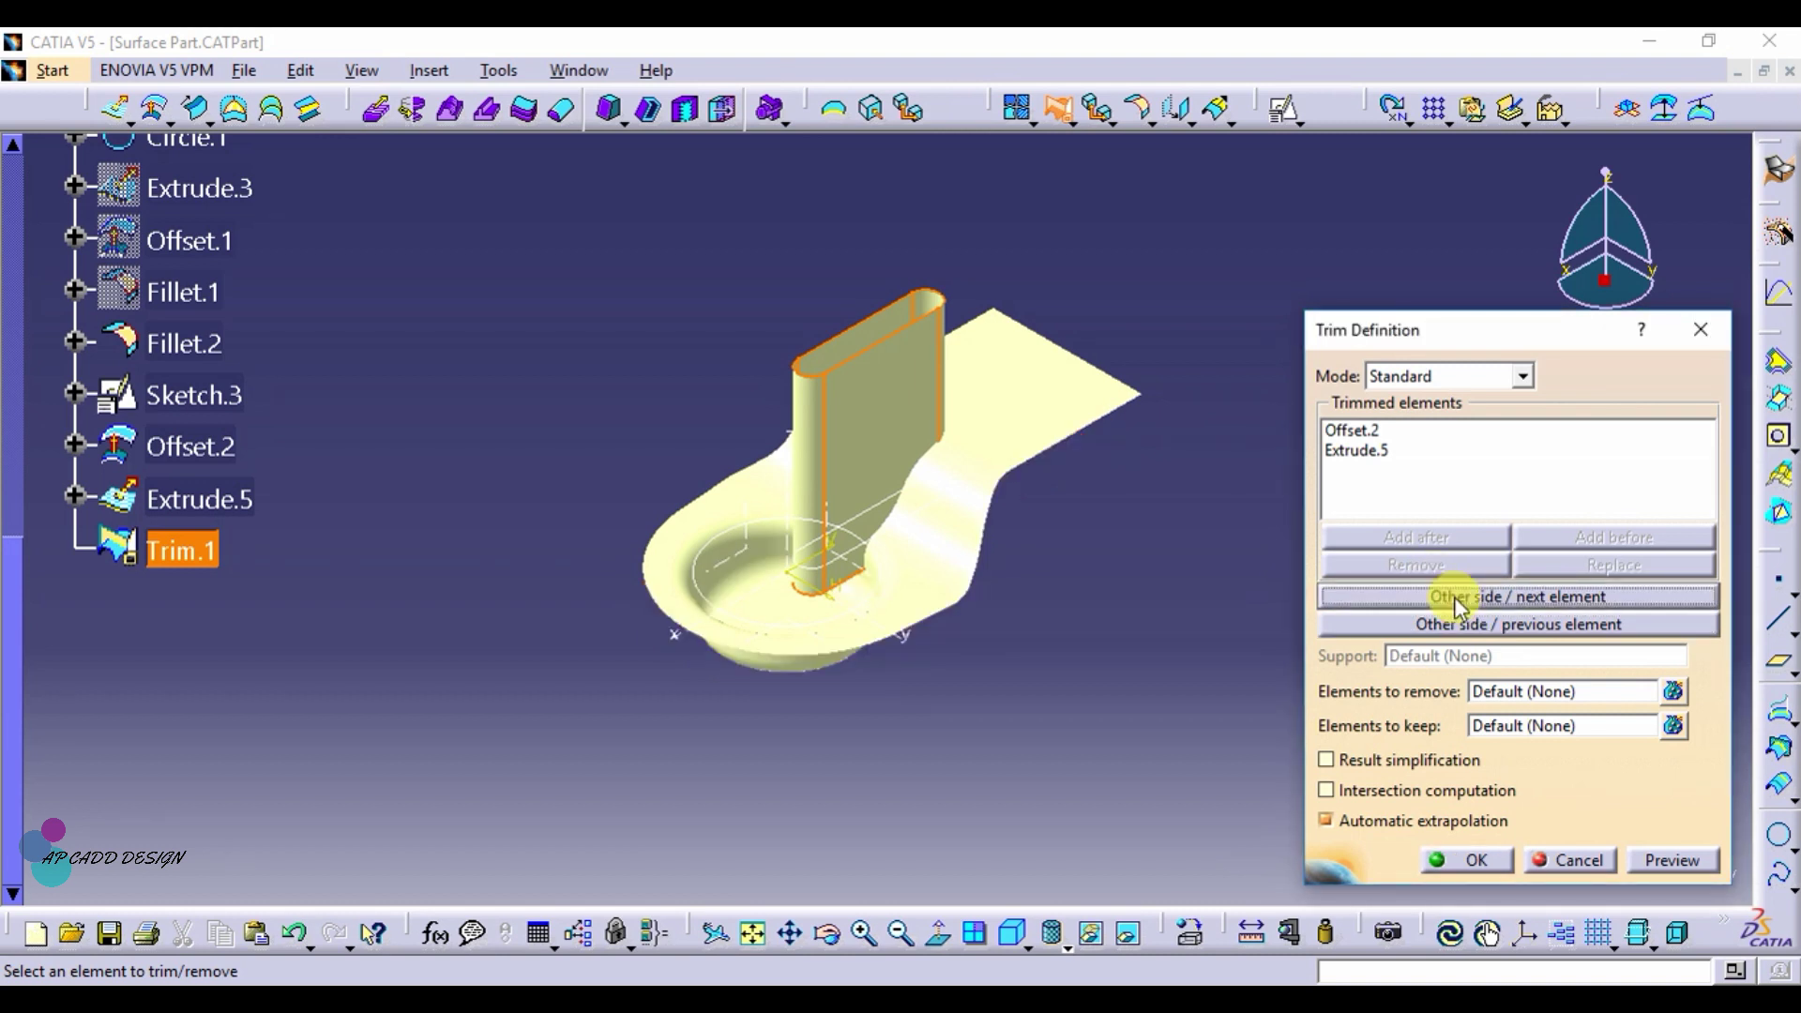
{"action": "left_click", "coordinate": [1473, 861]}
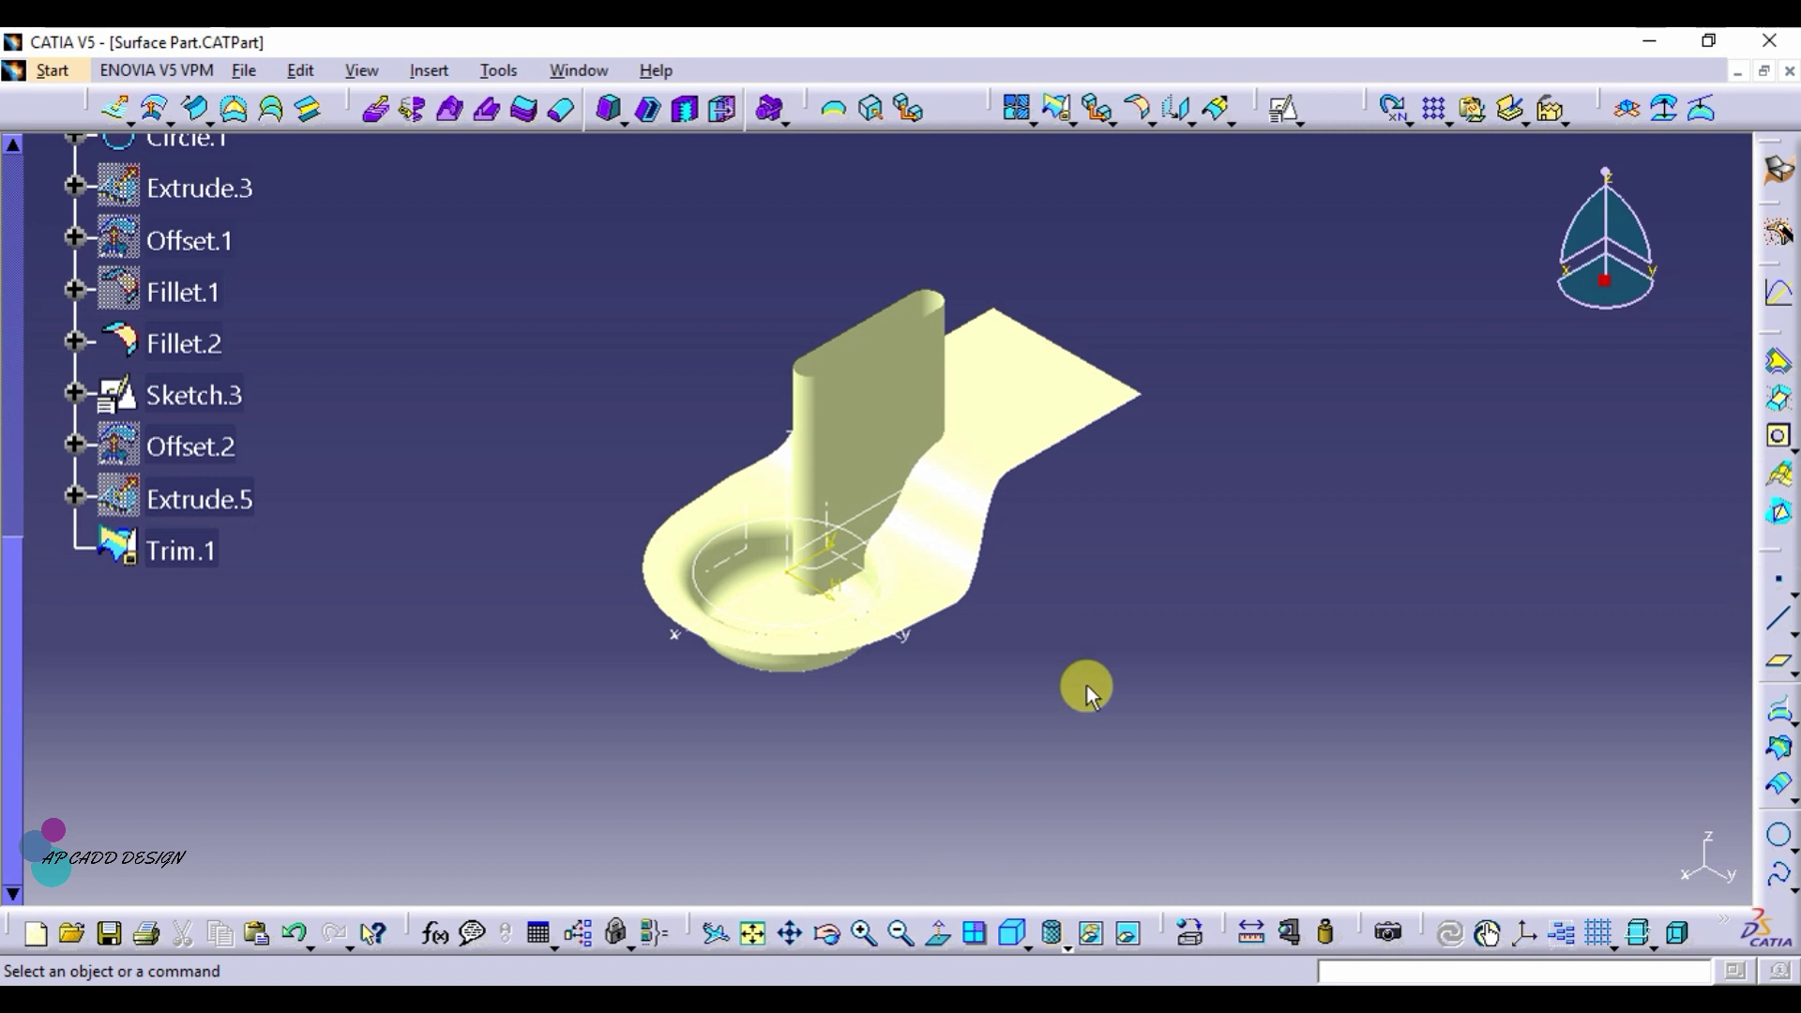
Step: Trim Trim.1 with Fillet.2, keeping the flange and dropping the wall
{"action": "left_click", "coordinate": [1061, 110]}
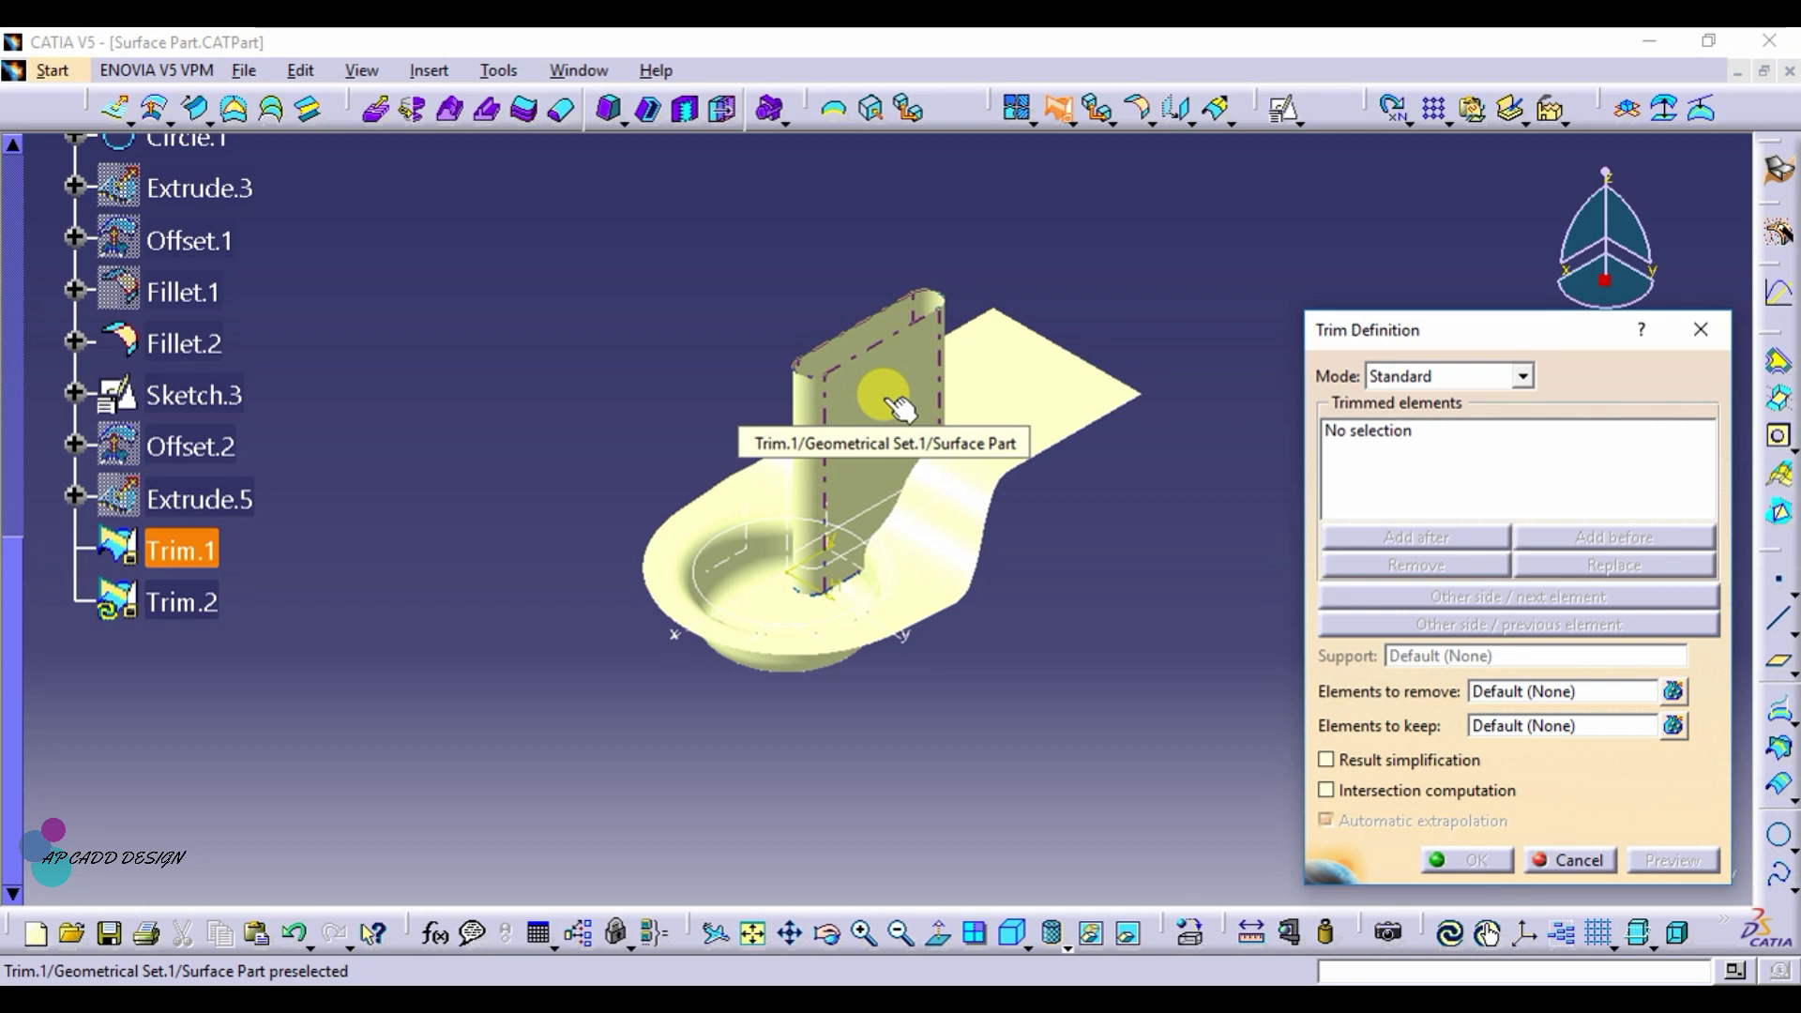
{"action": "left_click", "coordinate": [896, 405]}
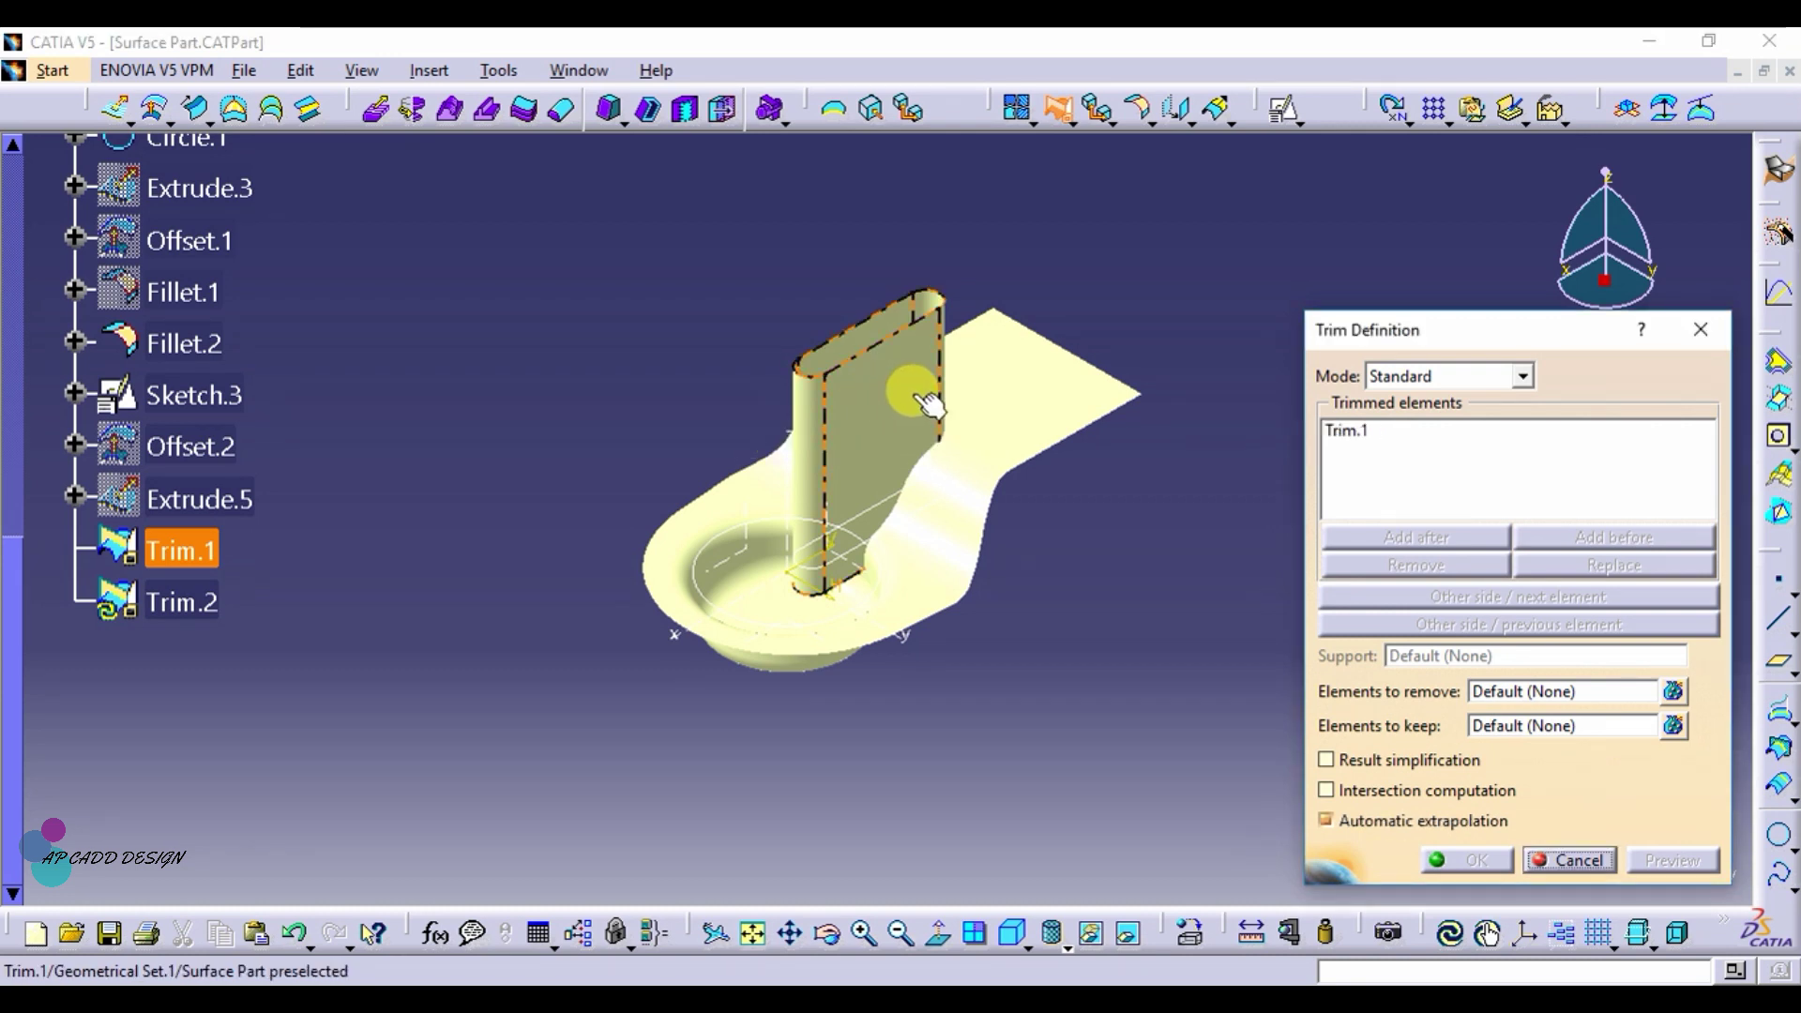
{"action": "left_click", "coordinate": [996, 398]}
{"action": "left_click", "coordinate": [1445, 597]}
{"action": "left_click", "coordinate": [1499, 861]}
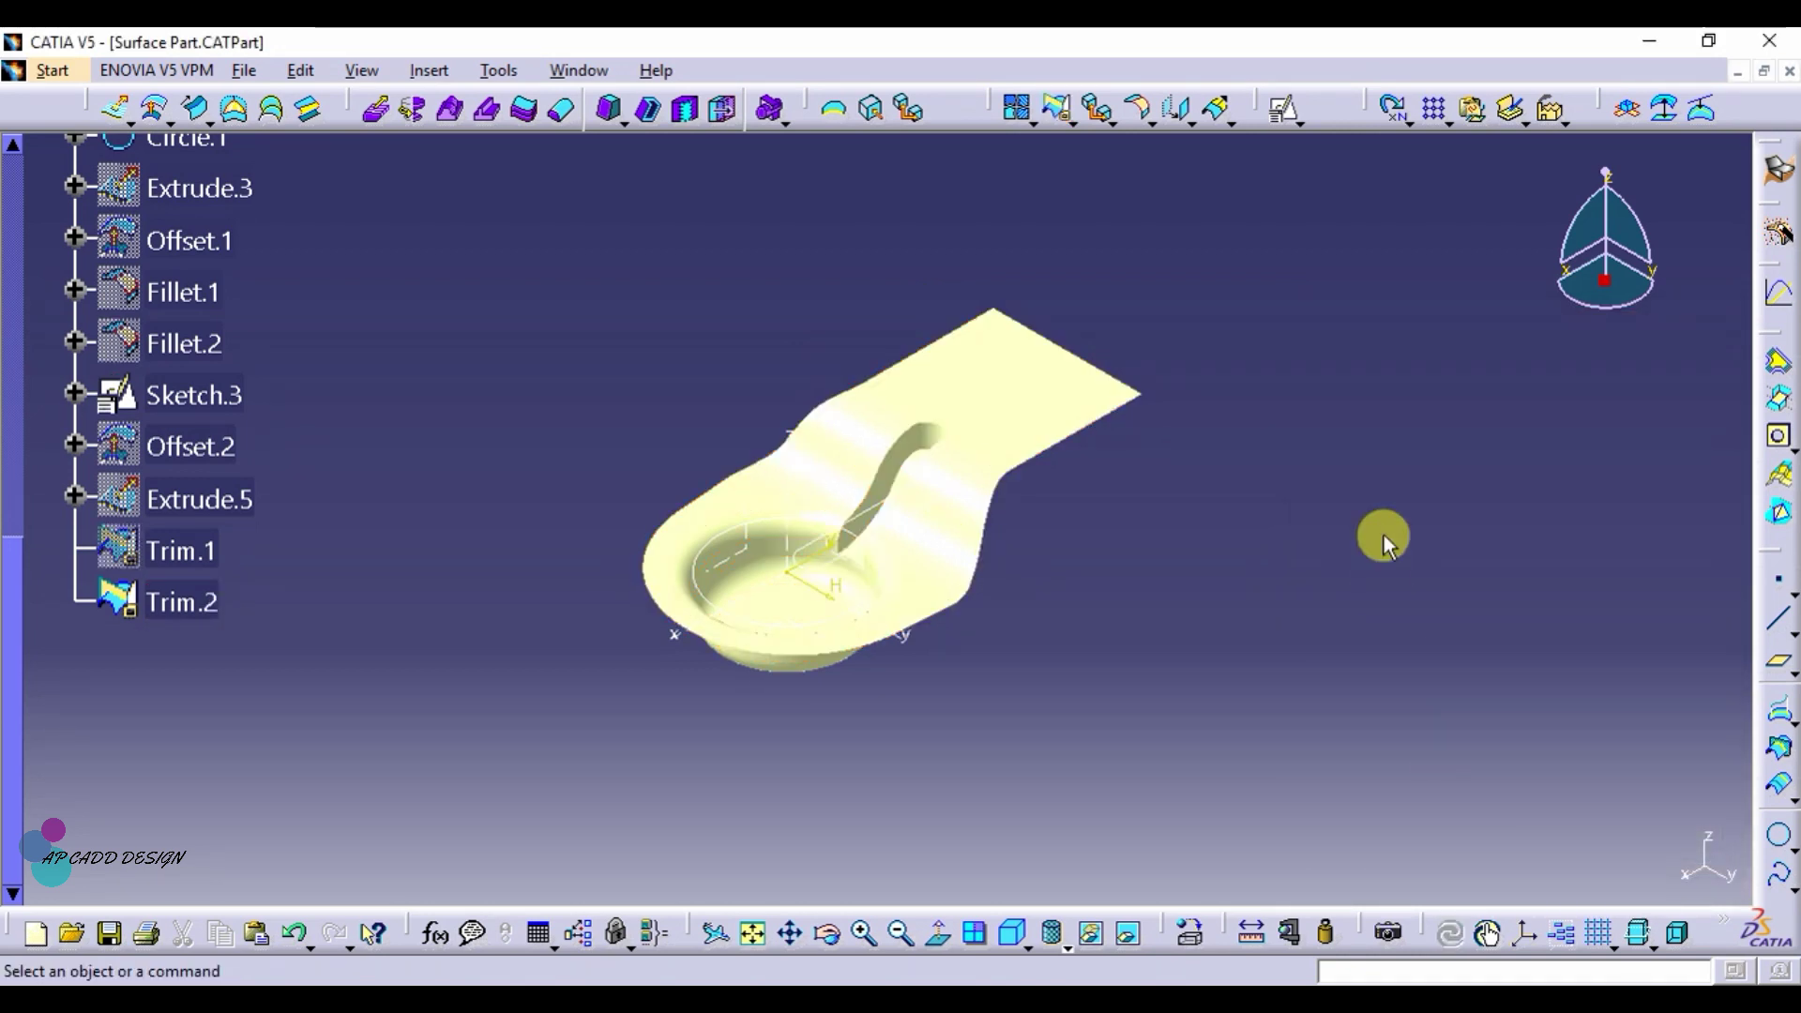
{"action": "key", "text": "ctrl+z"}
Step: Round both groove edges with 4 mm edge fillets (EdgeFillet.3 and EdgeFillet.4)
{"action": "left_click", "coordinate": [1141, 110]}
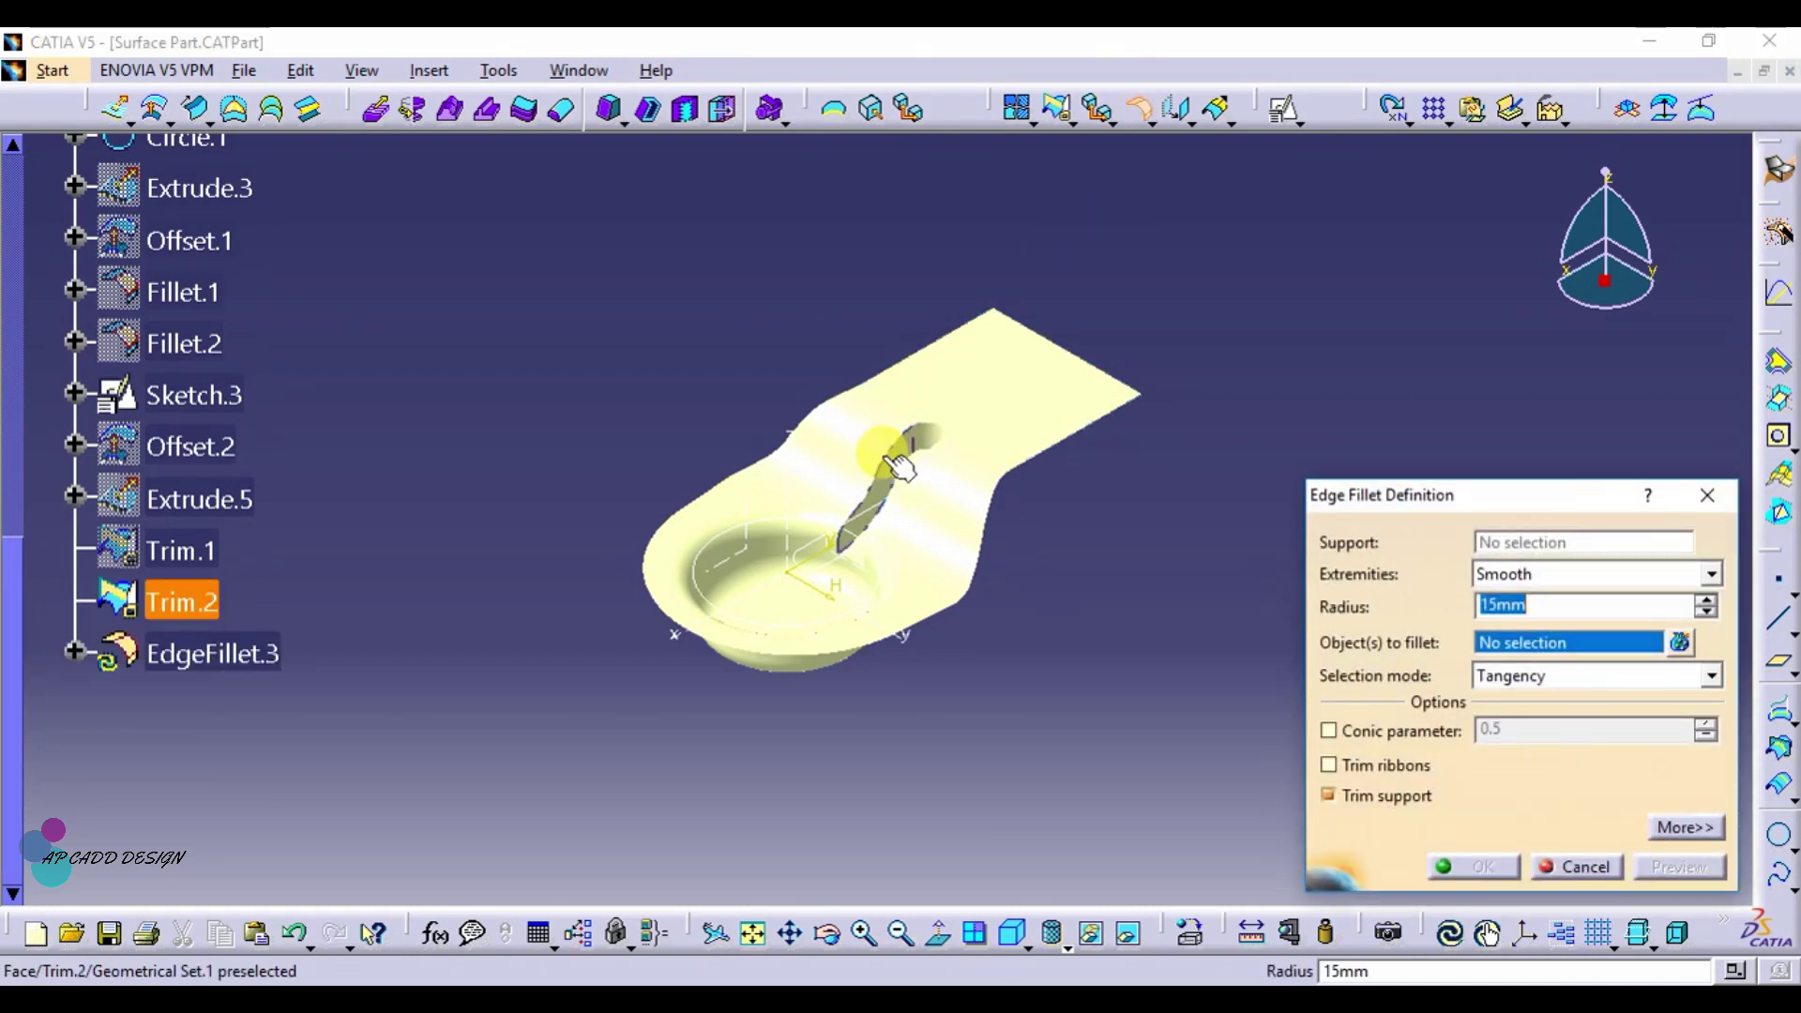
{"action": "left_click", "coordinate": [895, 461]}
{"action": "type", "text": "4"}
{"action": "key", "text": "Return"}
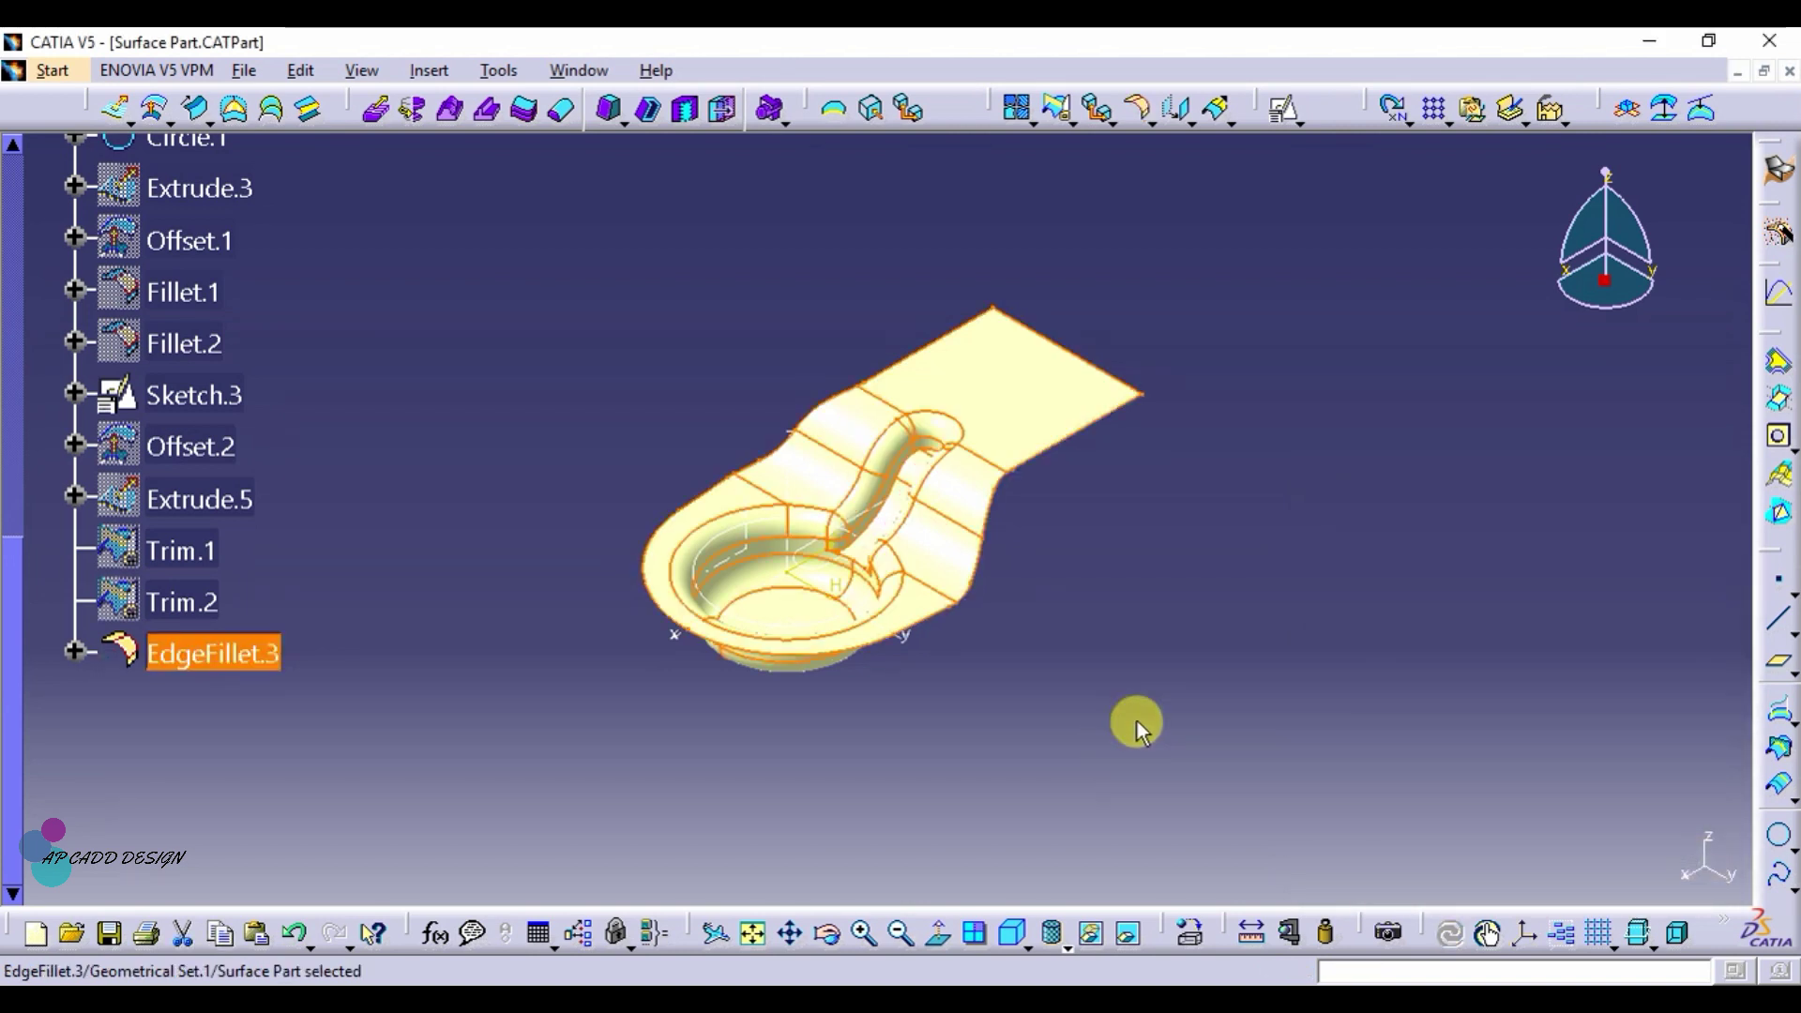
{"action": "left_click", "coordinate": [1229, 560]}
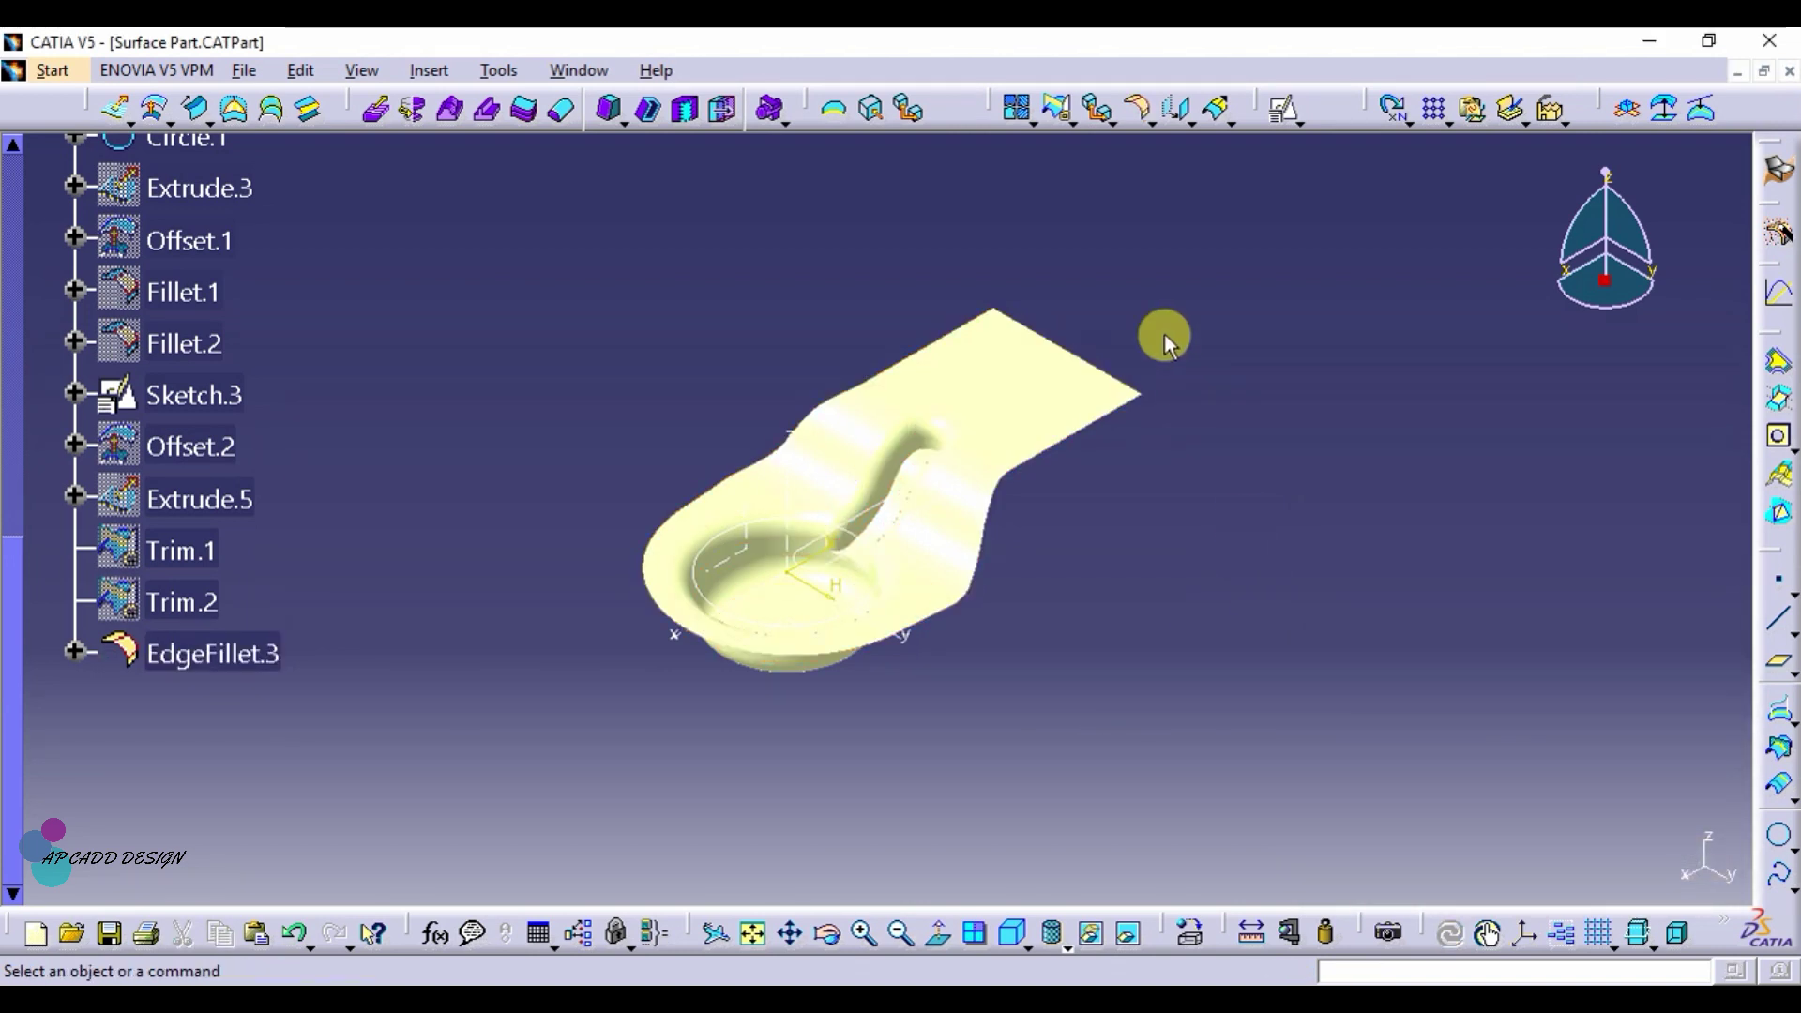
{"action": "left_click", "coordinate": [1139, 110]}
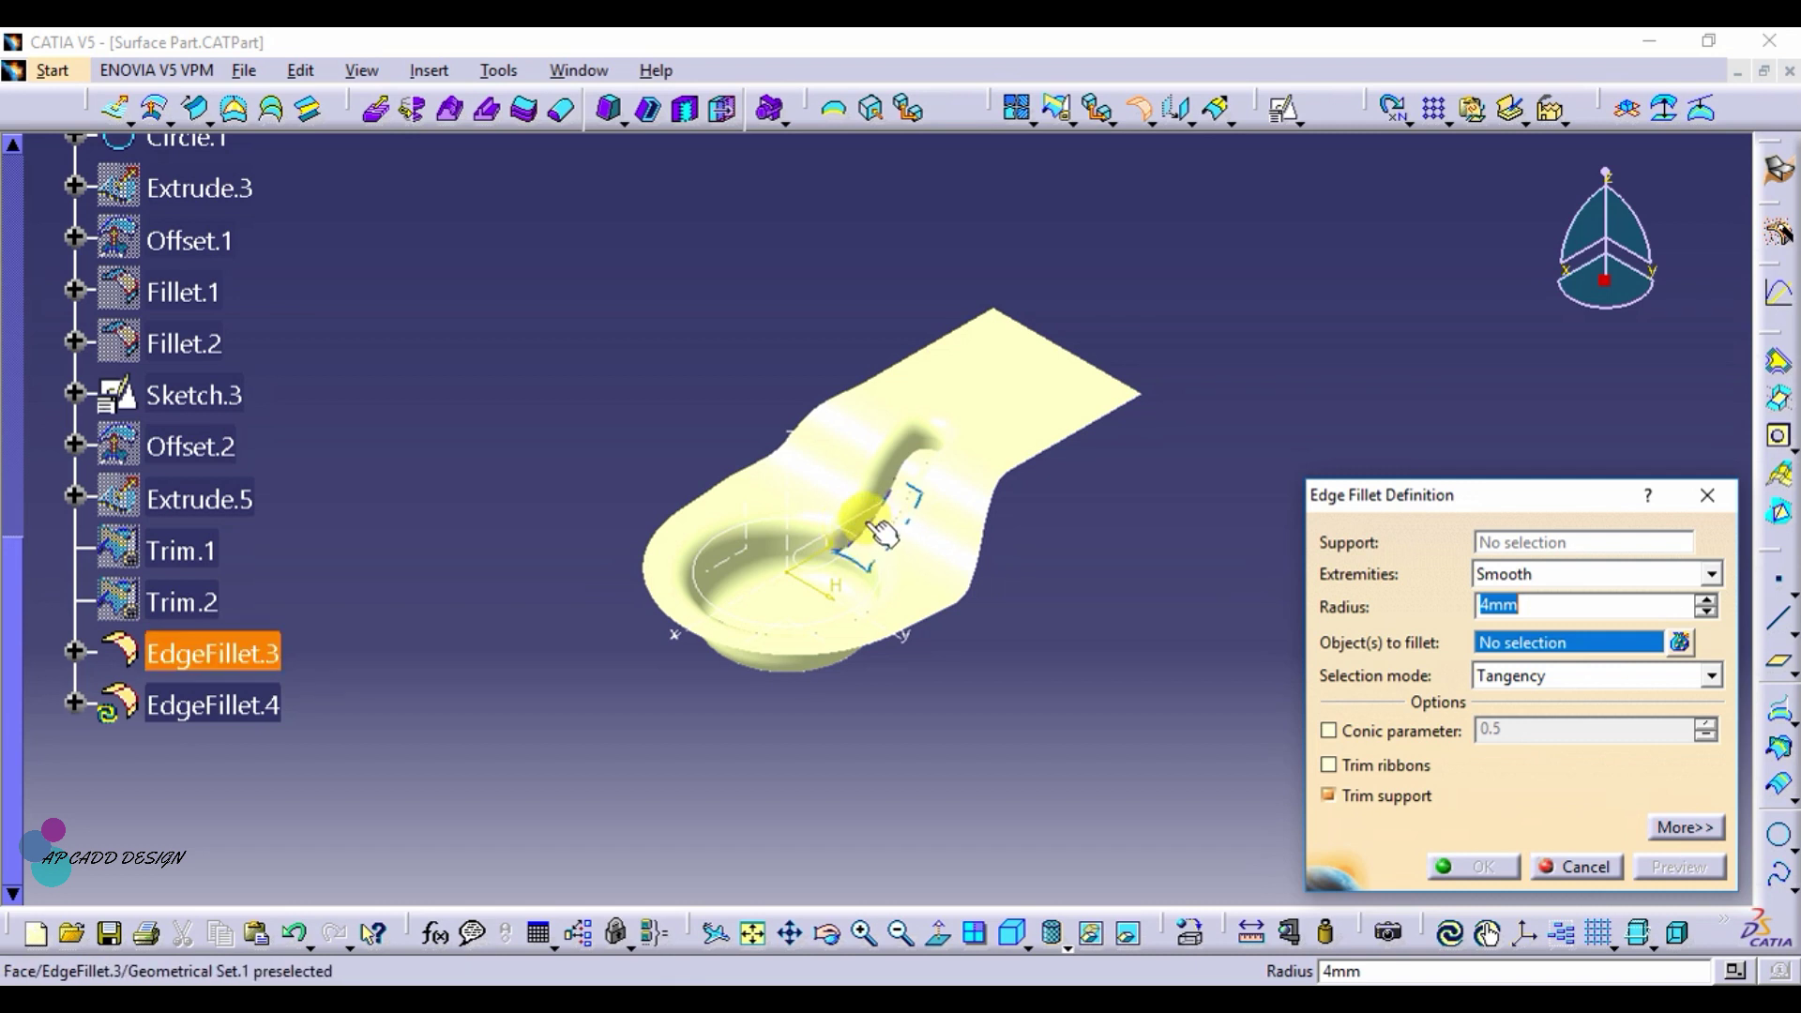
{"action": "left_click", "coordinate": [888, 533]}
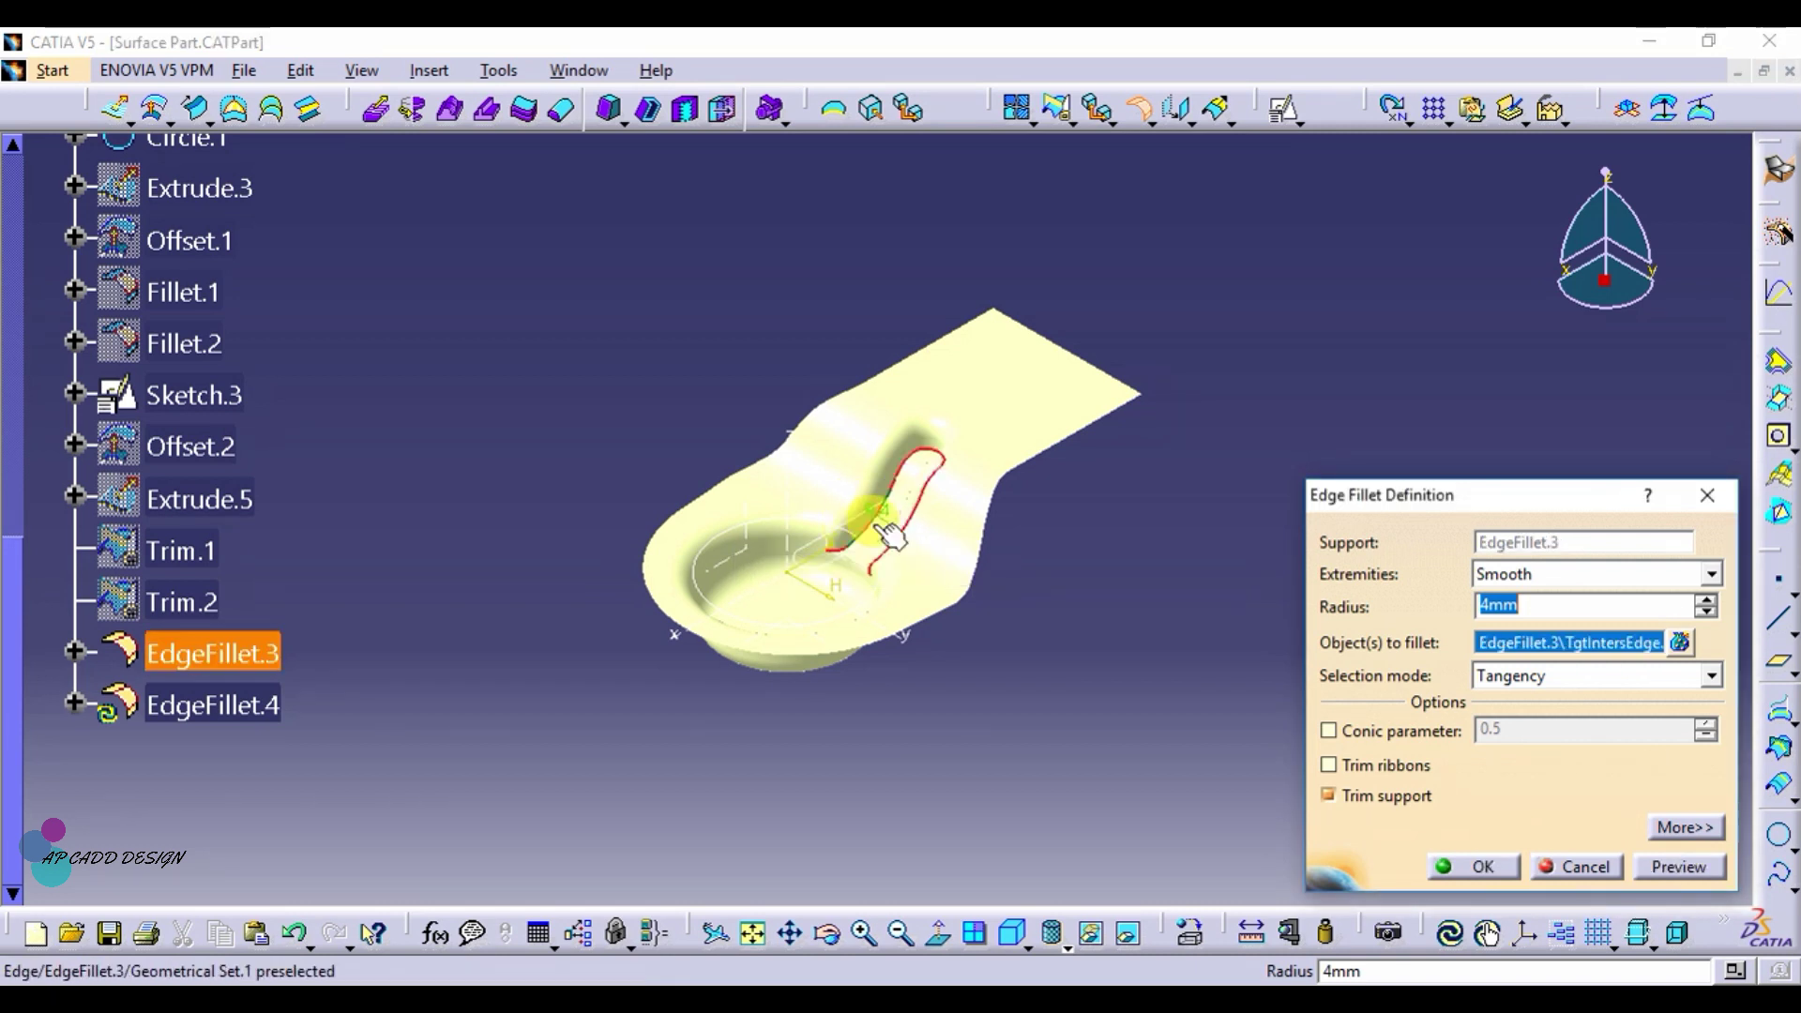
{"action": "key", "text": "Return"}
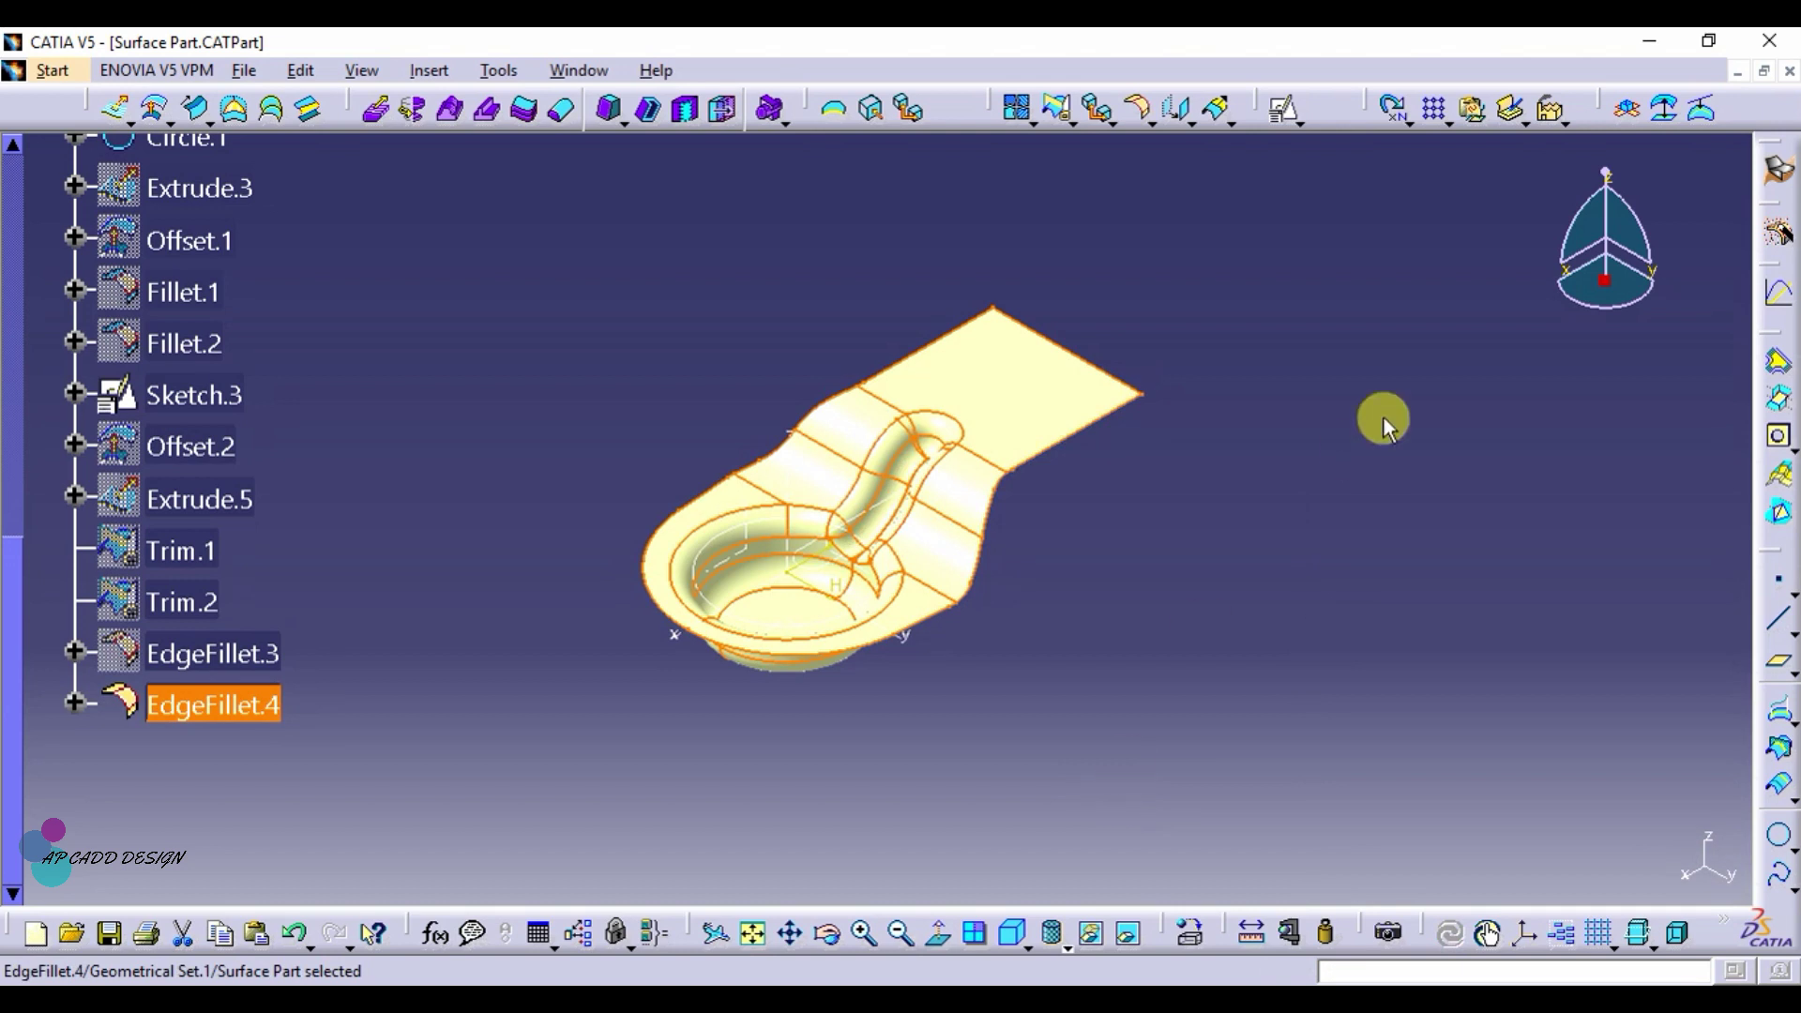
{"action": "left_click", "coordinate": [1385, 421]}
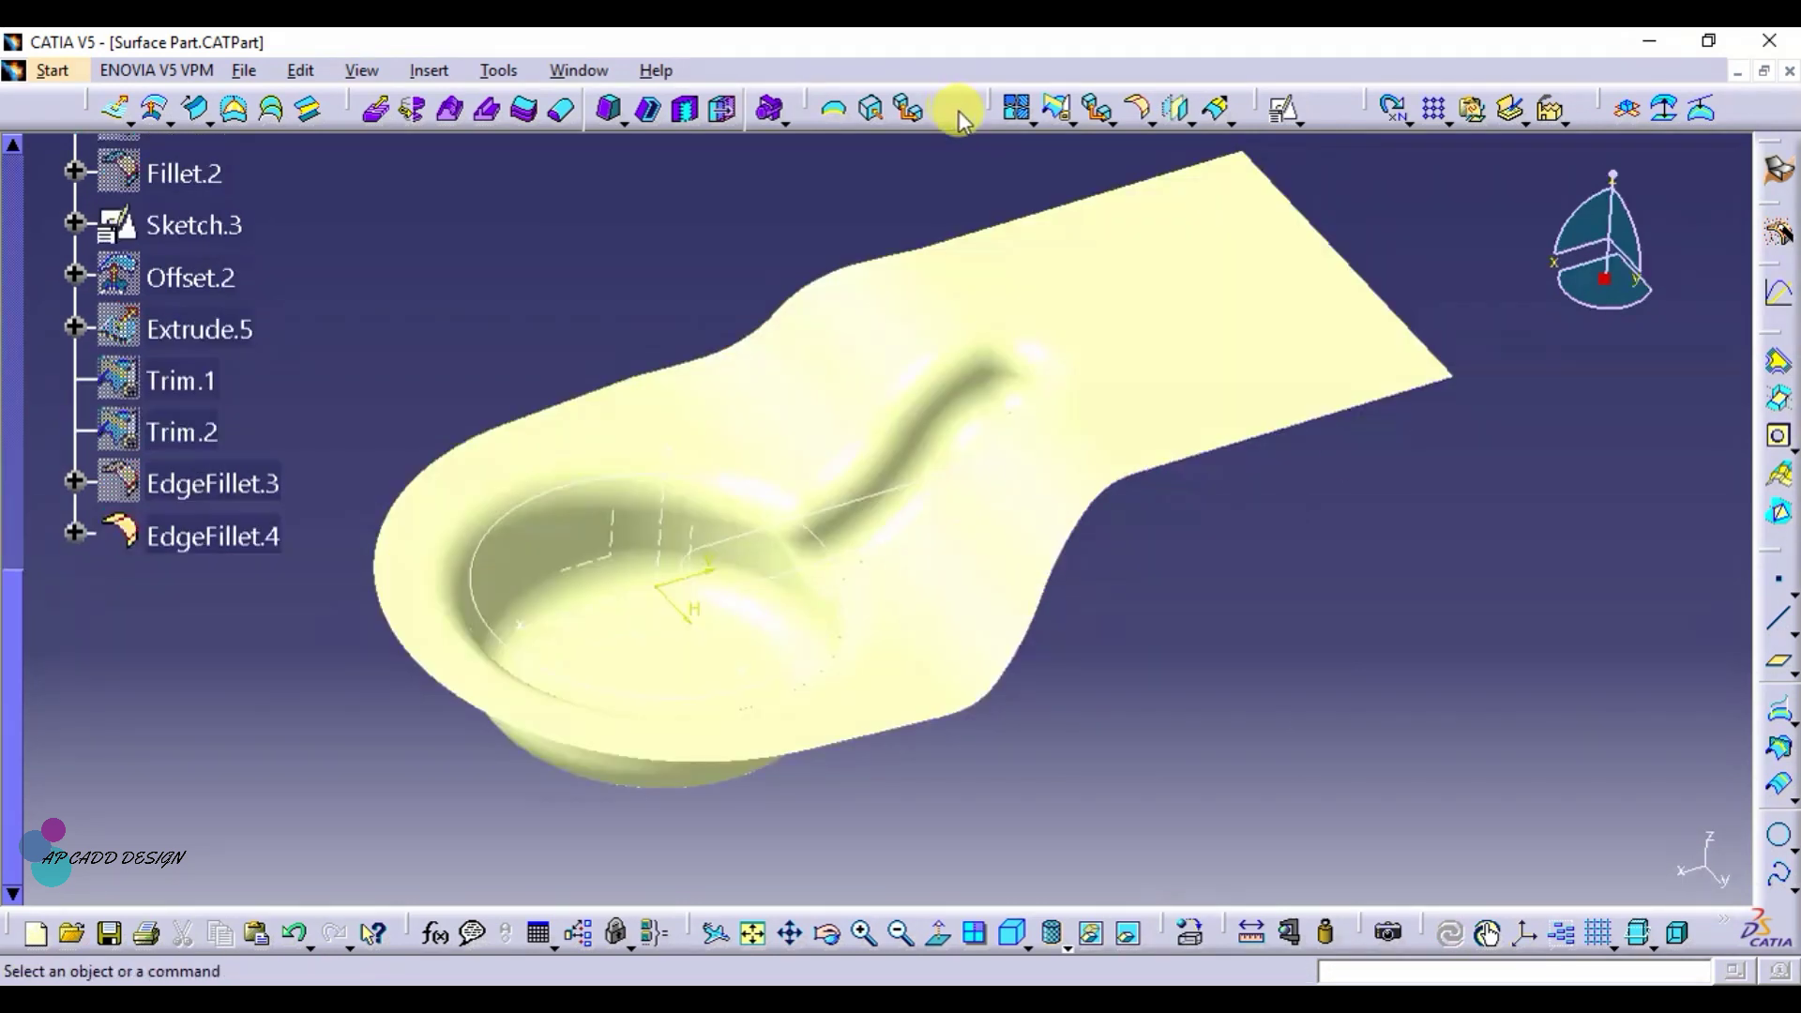
Step: Multi-extract all 18 outer boundary edges of EdgeFillet.4 around the flange and cup
{"action": "left_click", "coordinate": [925, 106]}
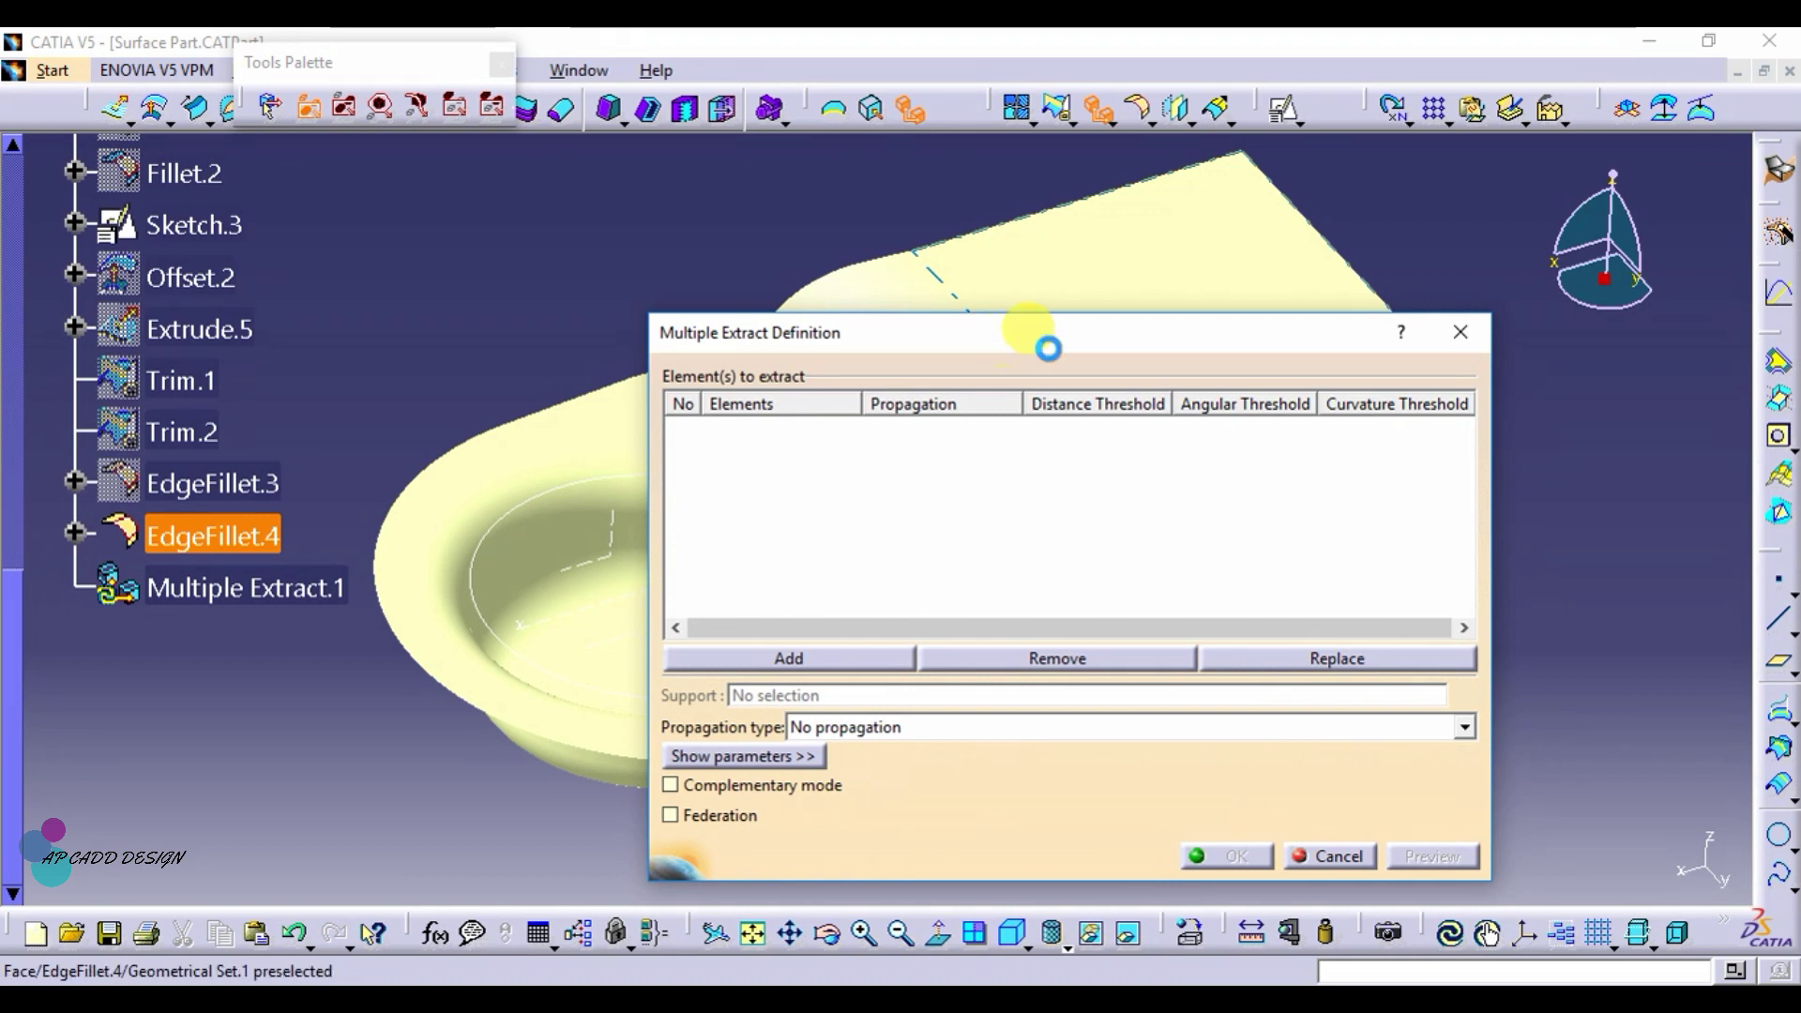
{"action": "left_click_drag", "start_coordinate": [1003, 341], "coordinate": [1618, 523]}
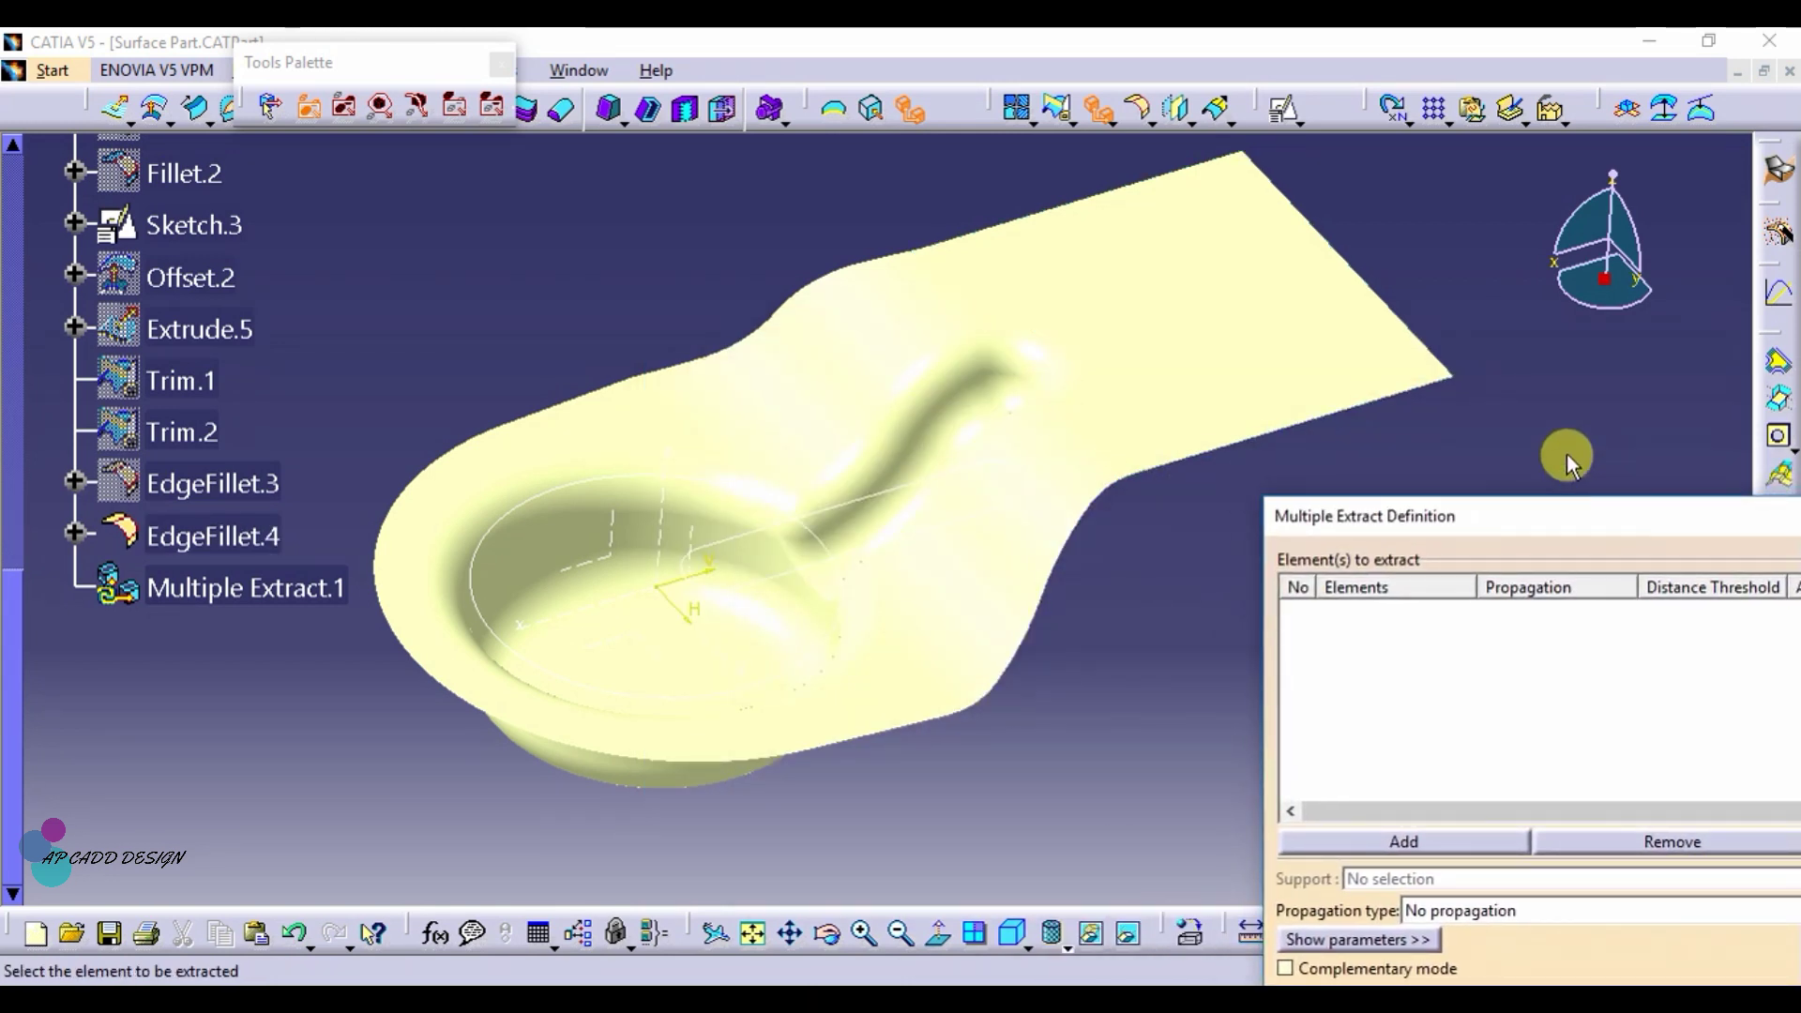
{"action": "left_click", "coordinate": [1407, 394]}
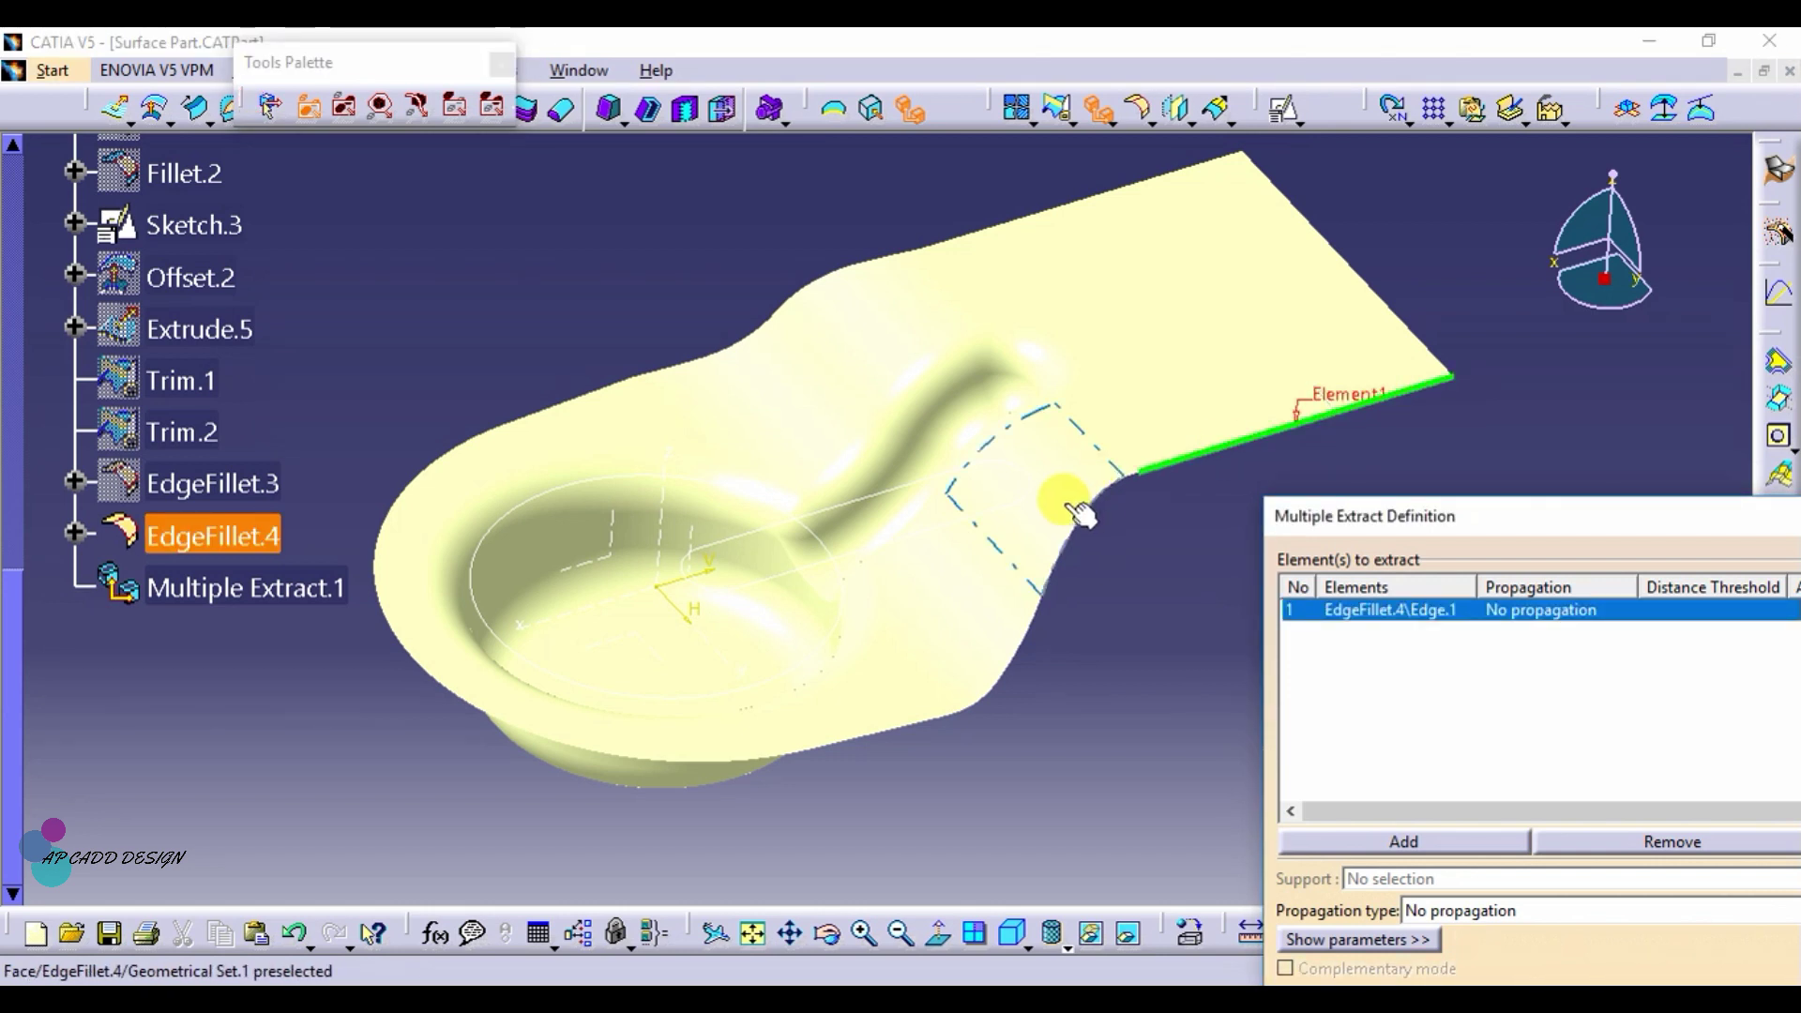
{"action": "left_click", "coordinate": [1140, 472]}
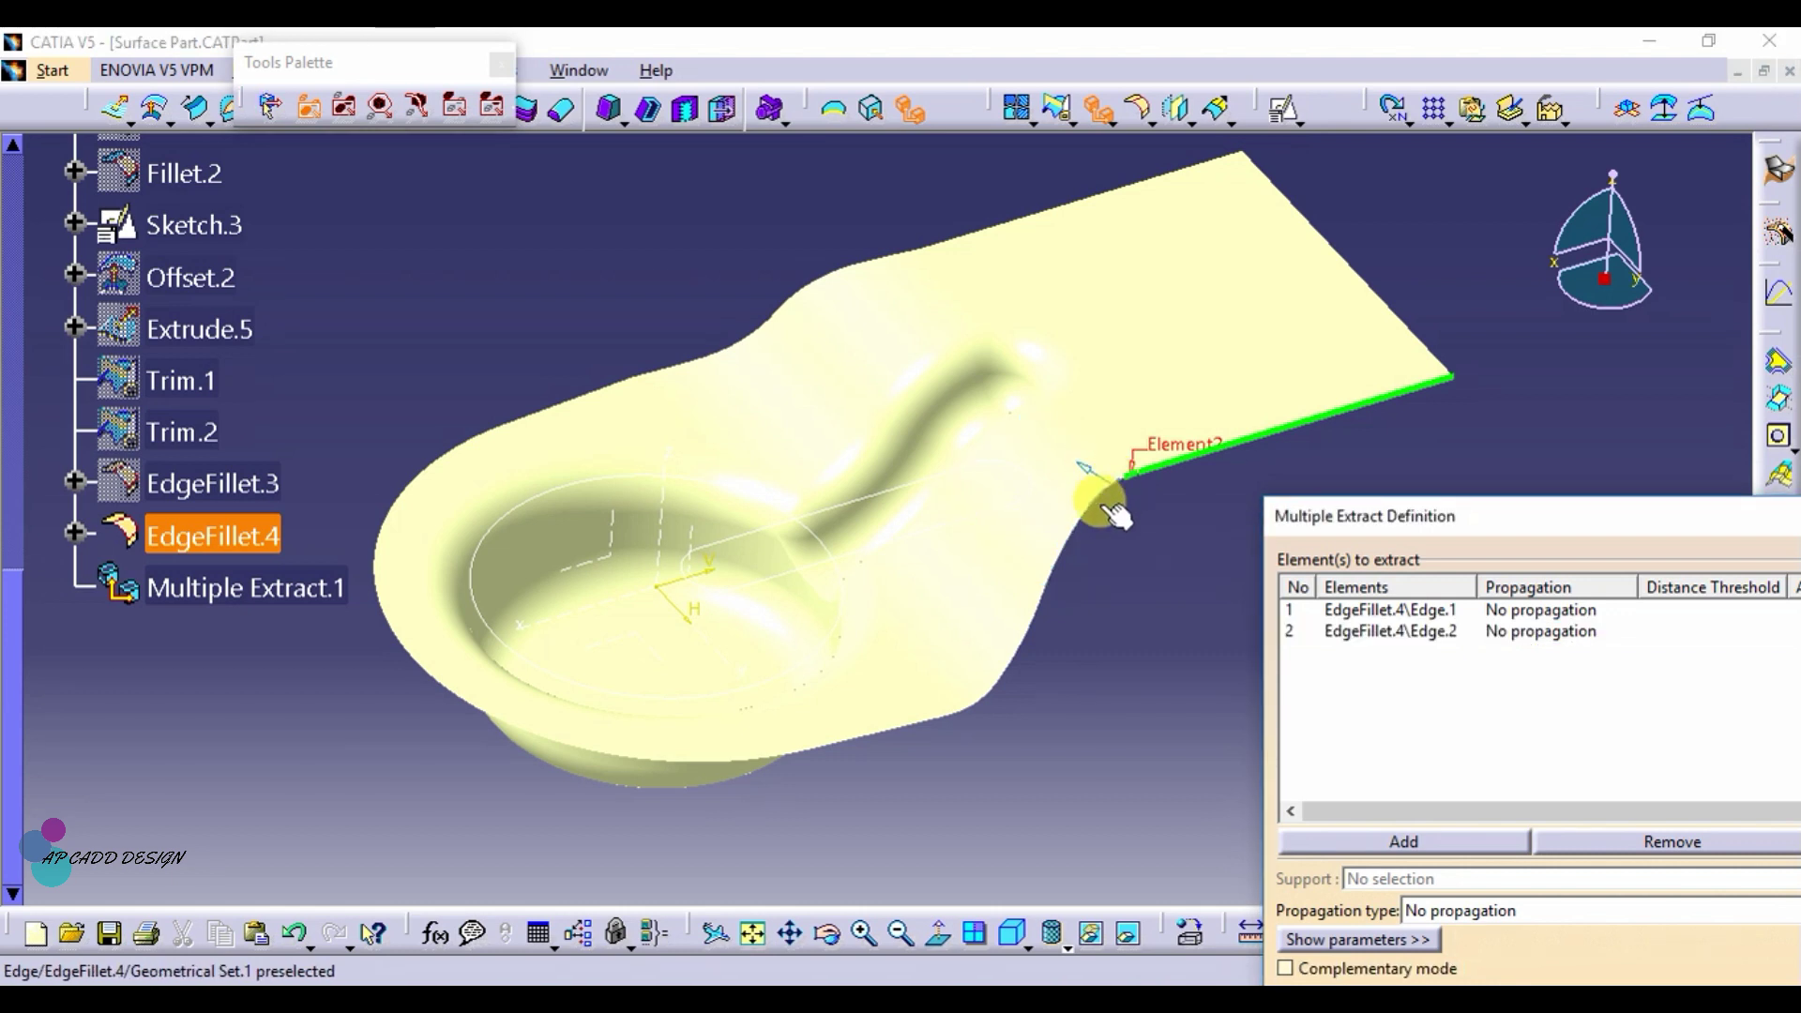
{"action": "left_click", "coordinate": [1099, 495]}
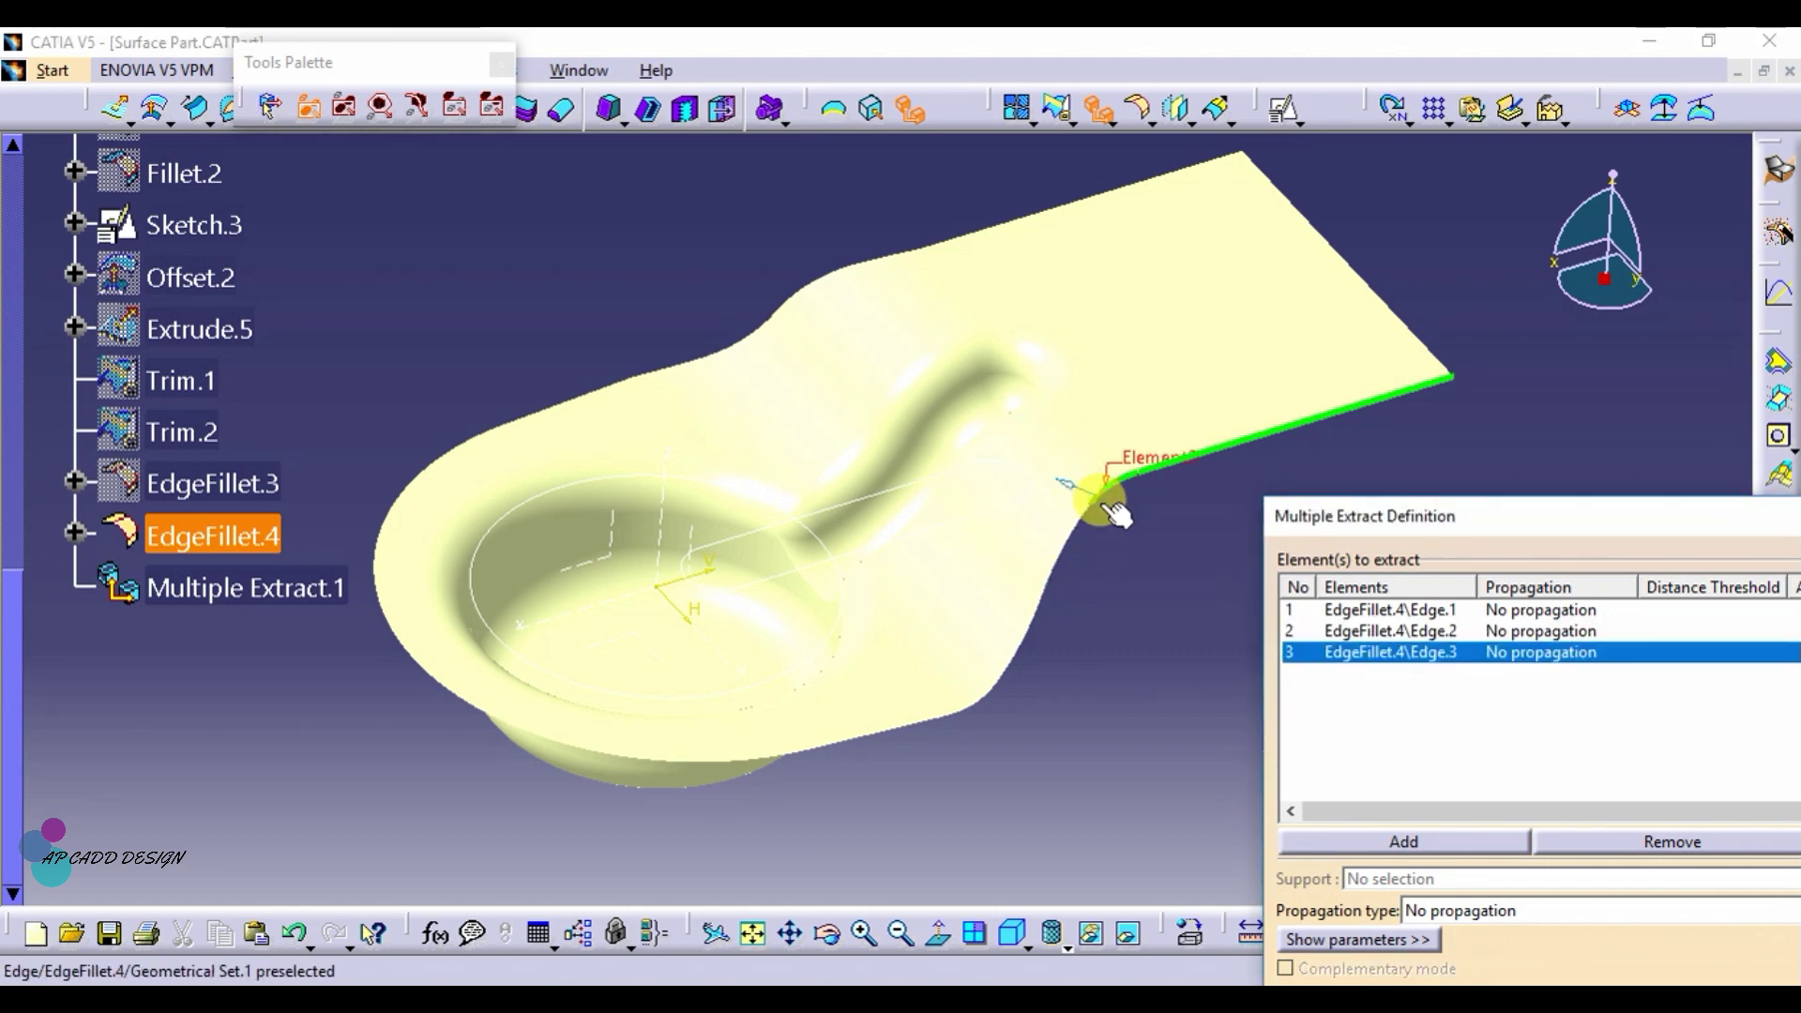
{"action": "left_click", "coordinate": [1073, 546]}
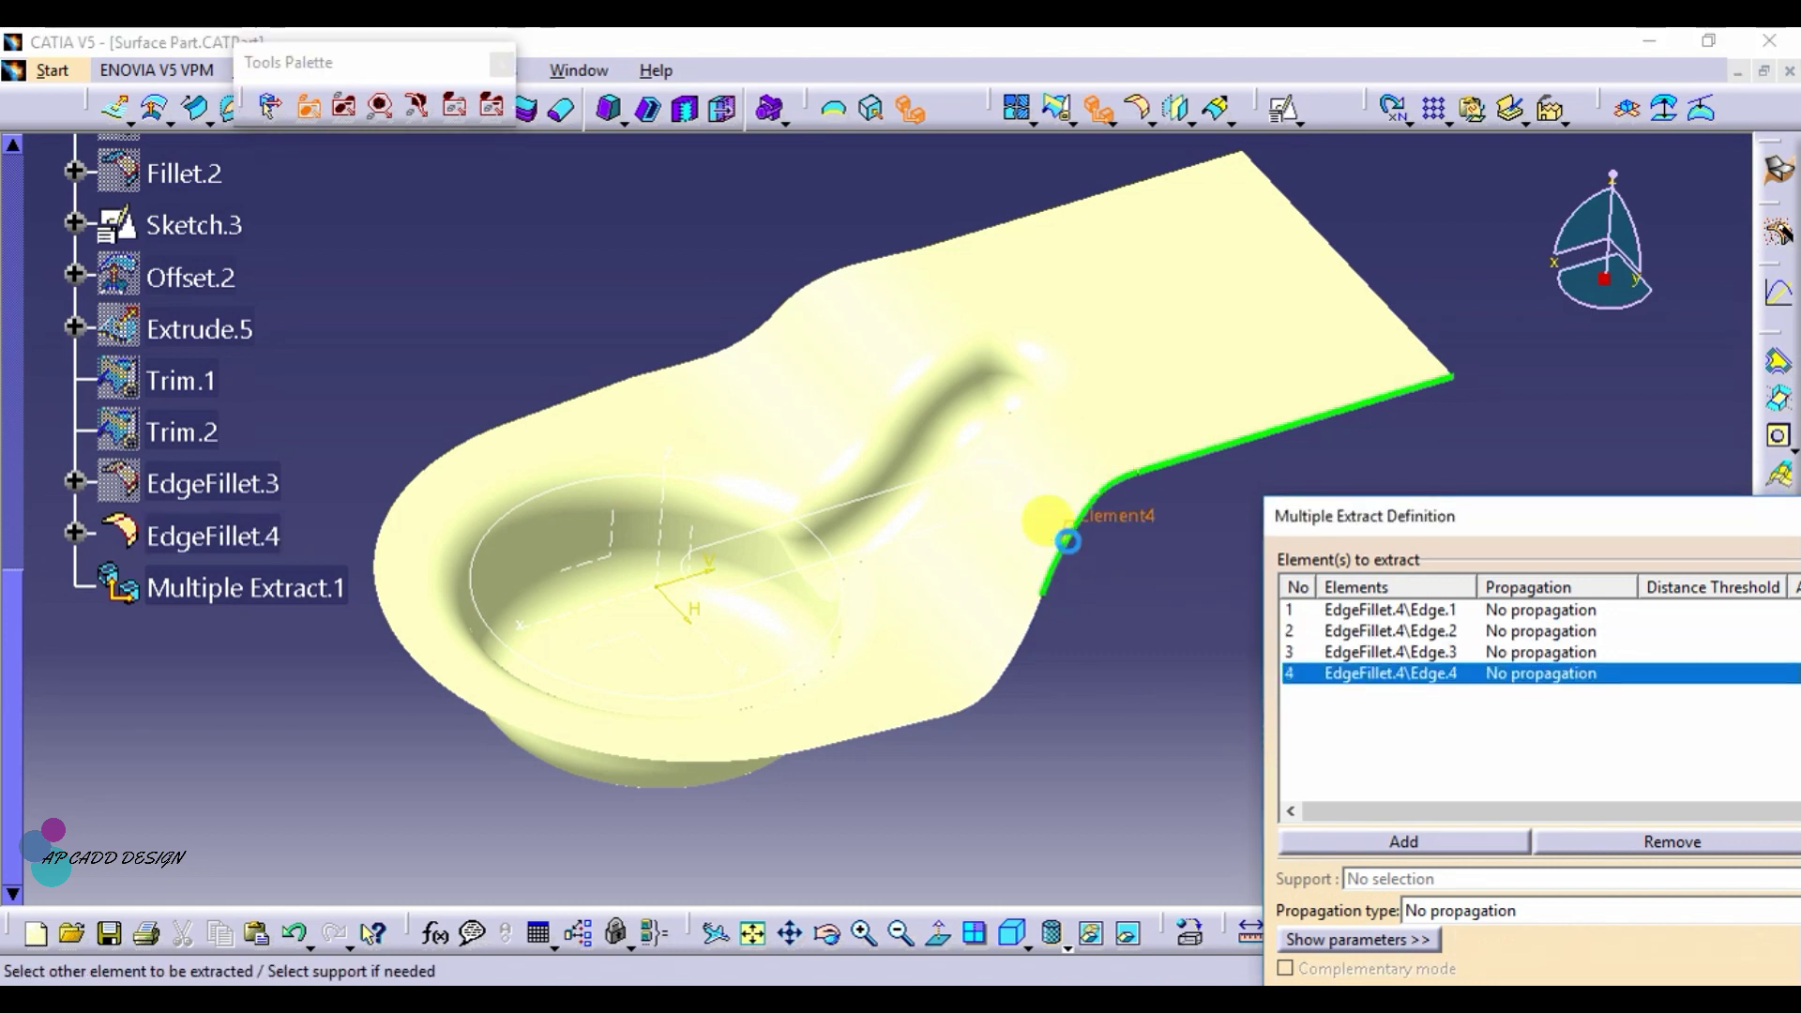
{"action": "left_click", "coordinate": [1034, 638]}
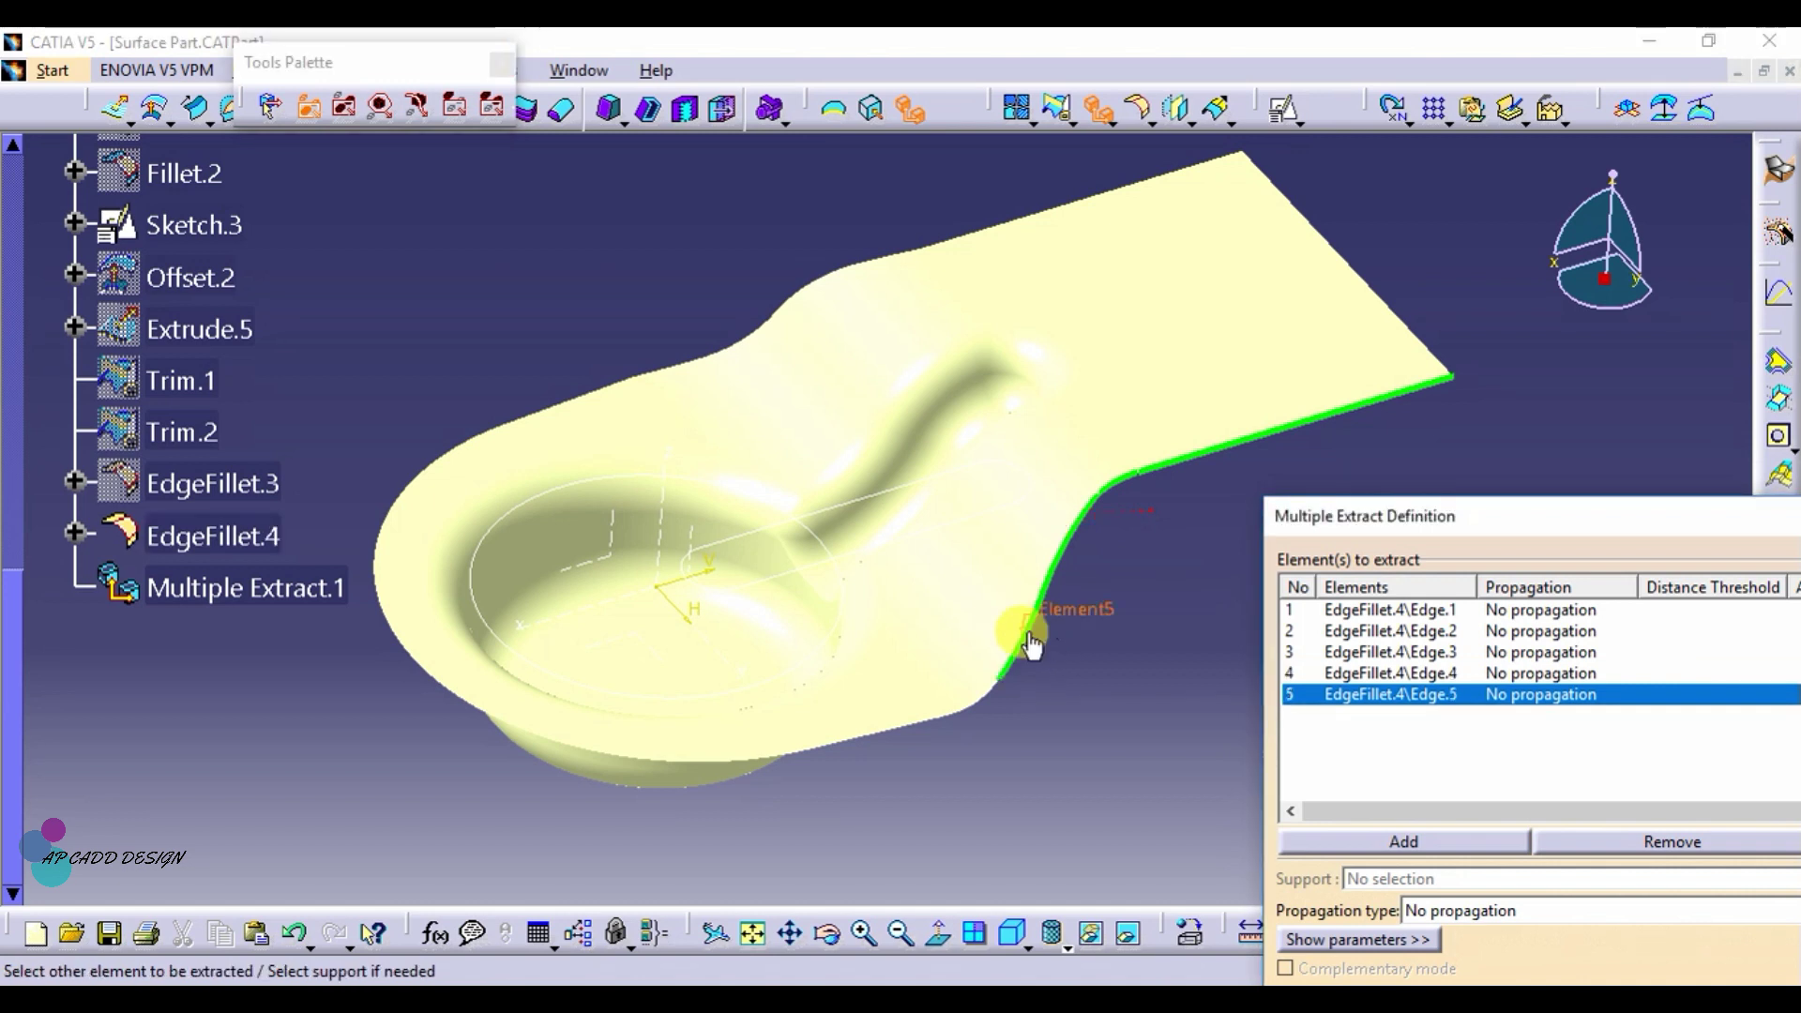
{"action": "left_click", "coordinate": [979, 696]}
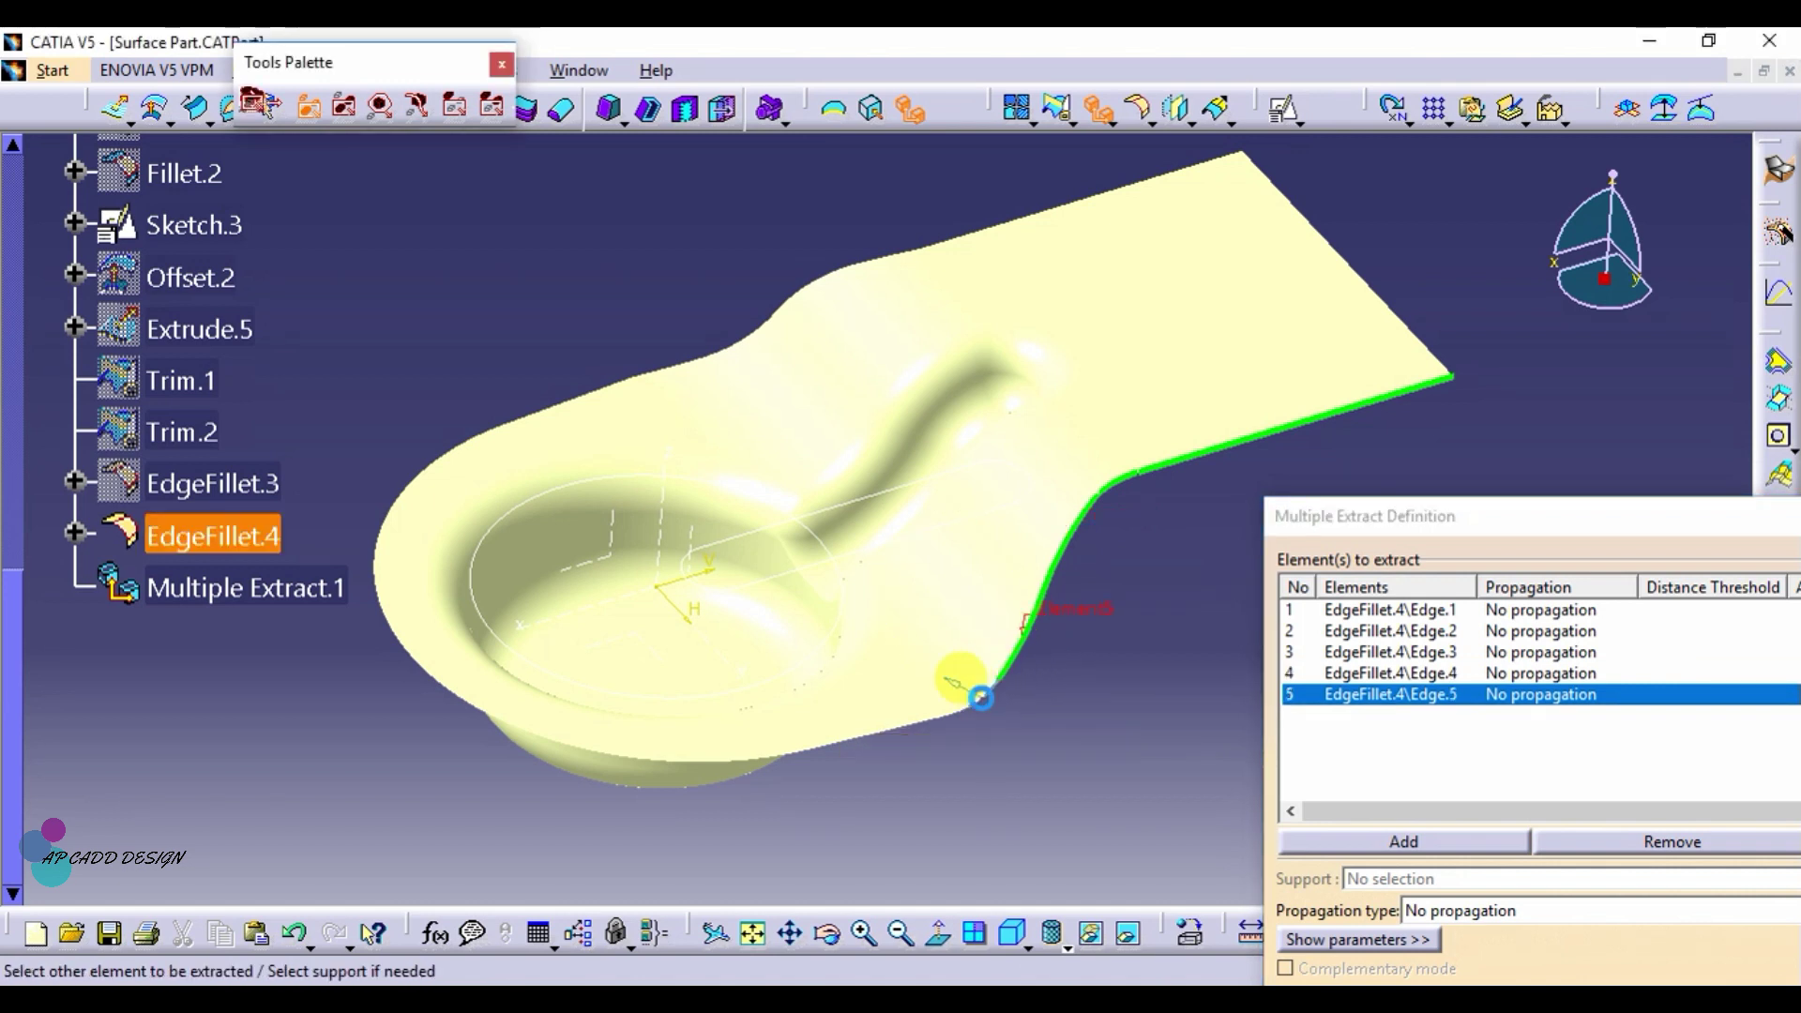
{"action": "left_click", "coordinate": [930, 728]}
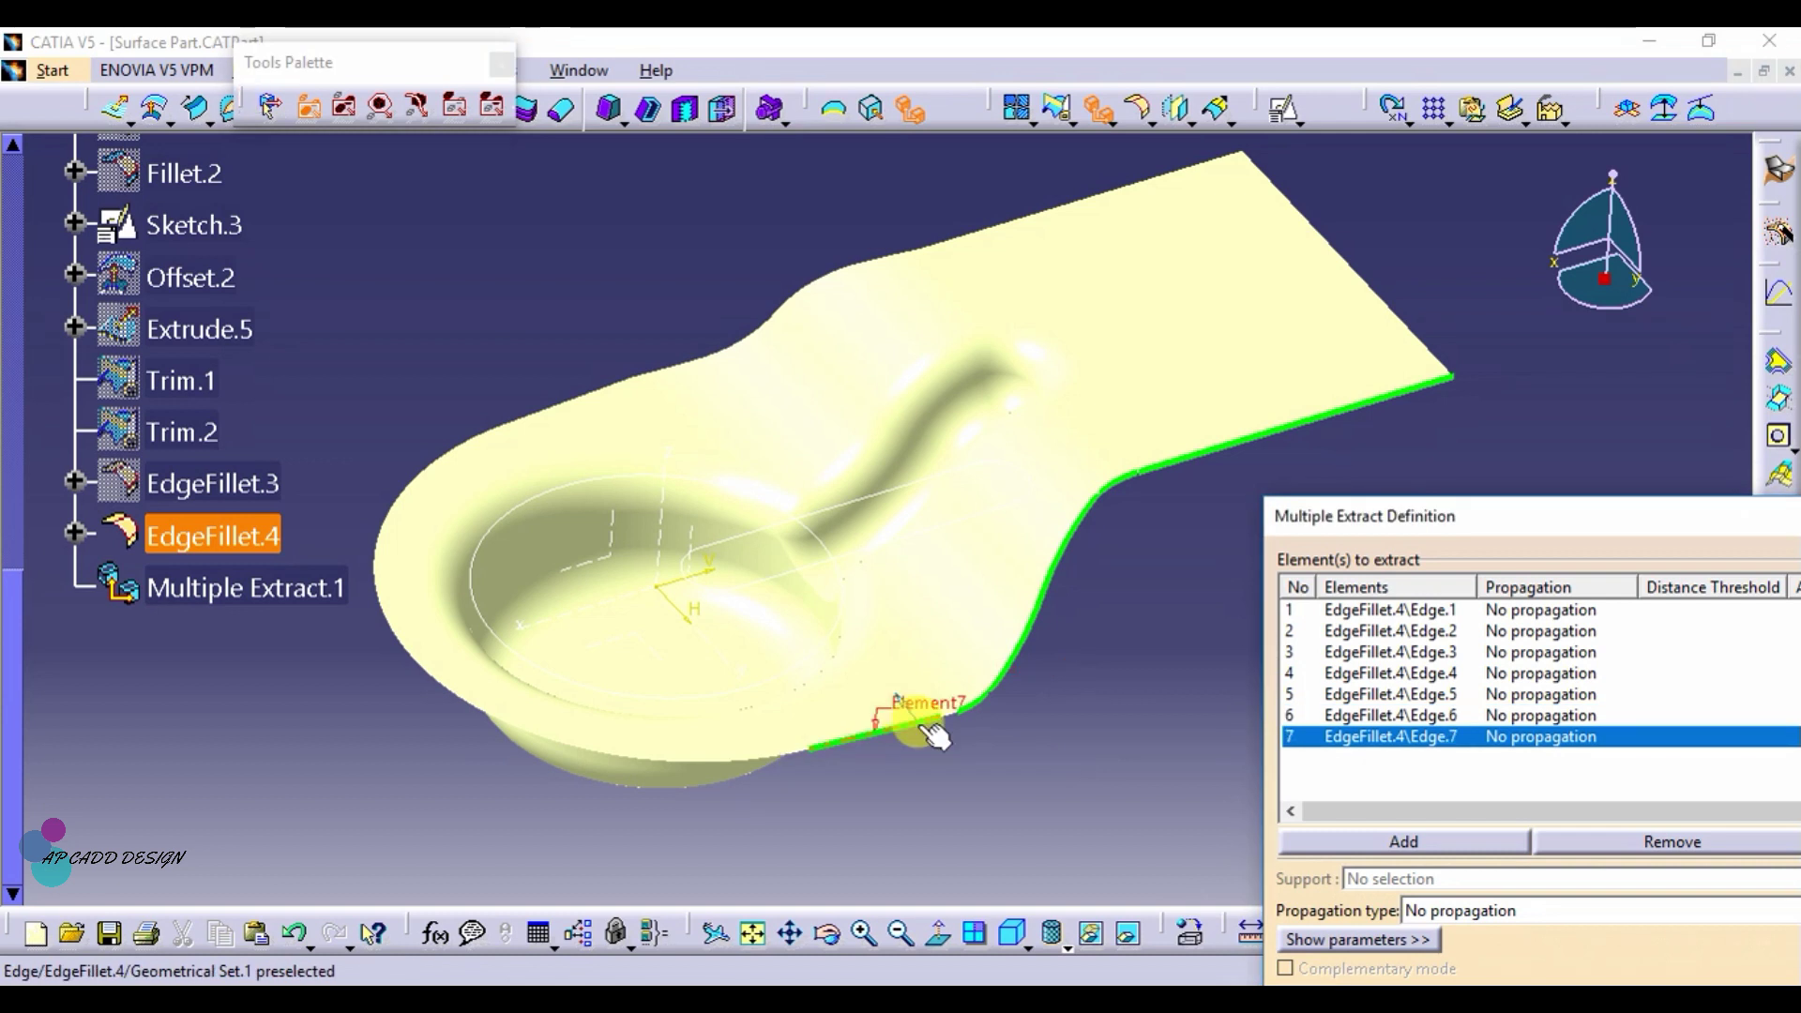
{"action": "left_click", "coordinate": [786, 750]}
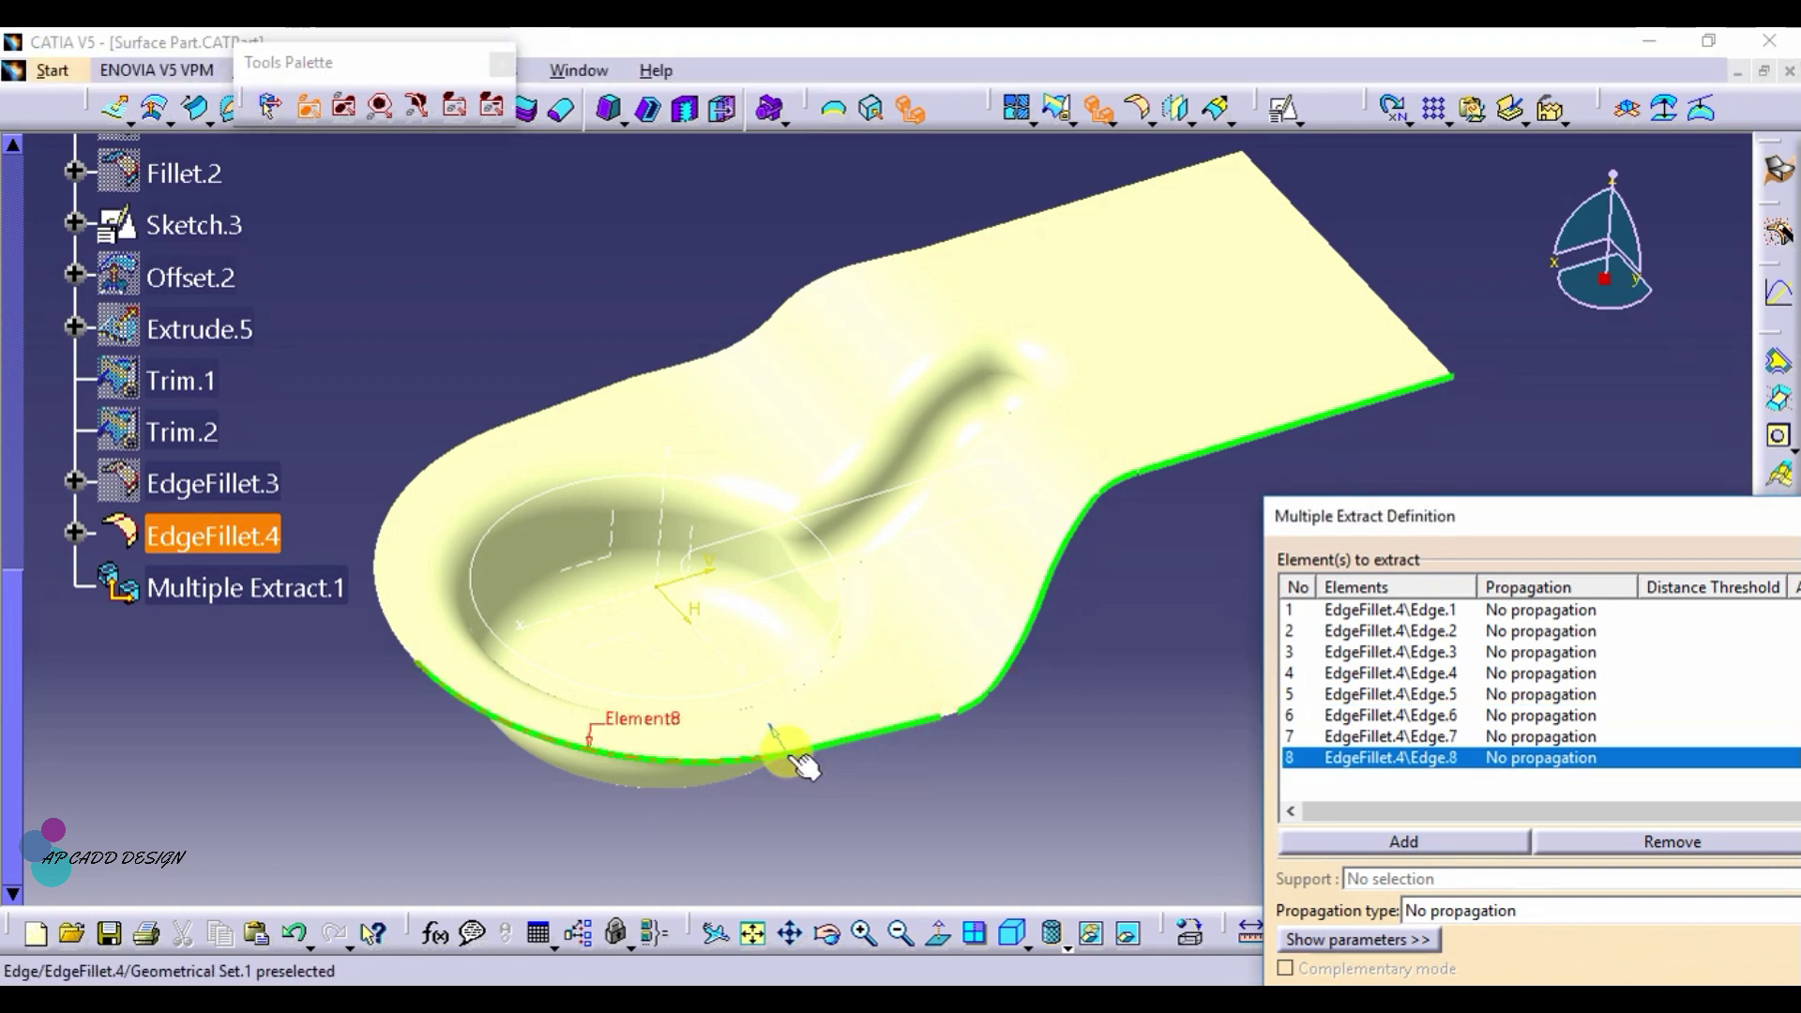
{"action": "left_click", "coordinate": [948, 713]}
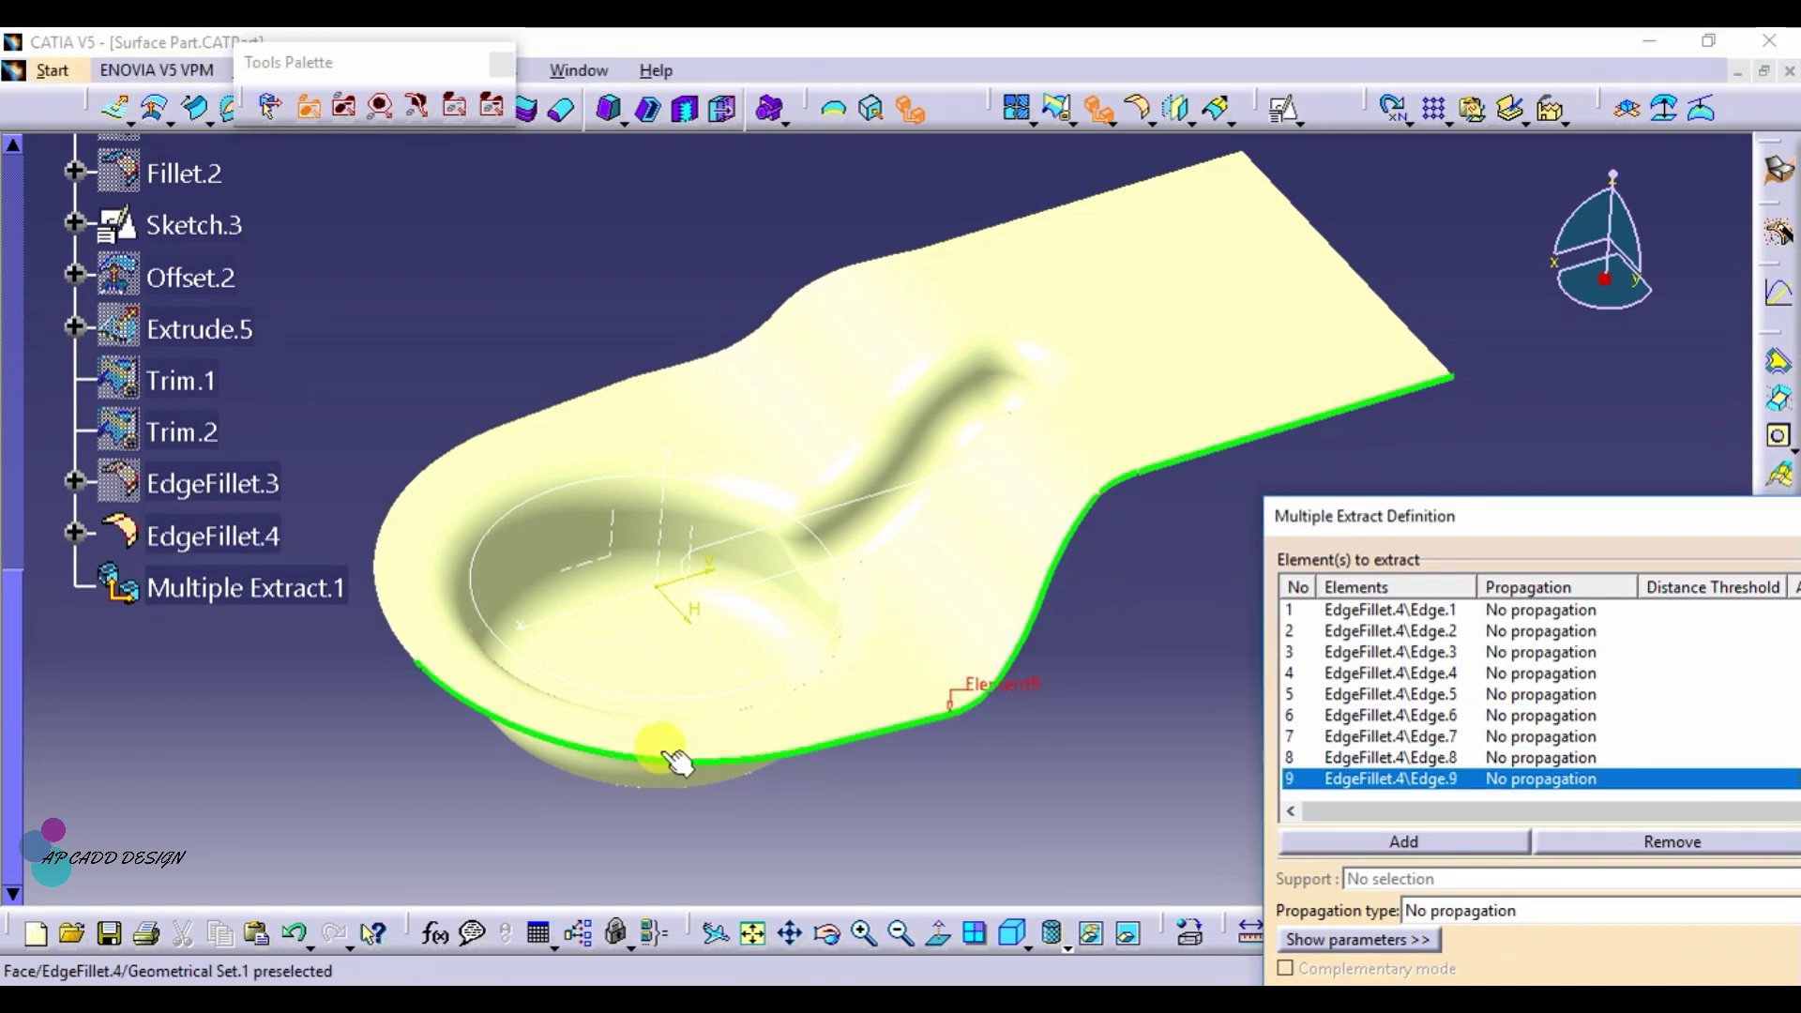
{"action": "left_click", "coordinate": [404, 626]}
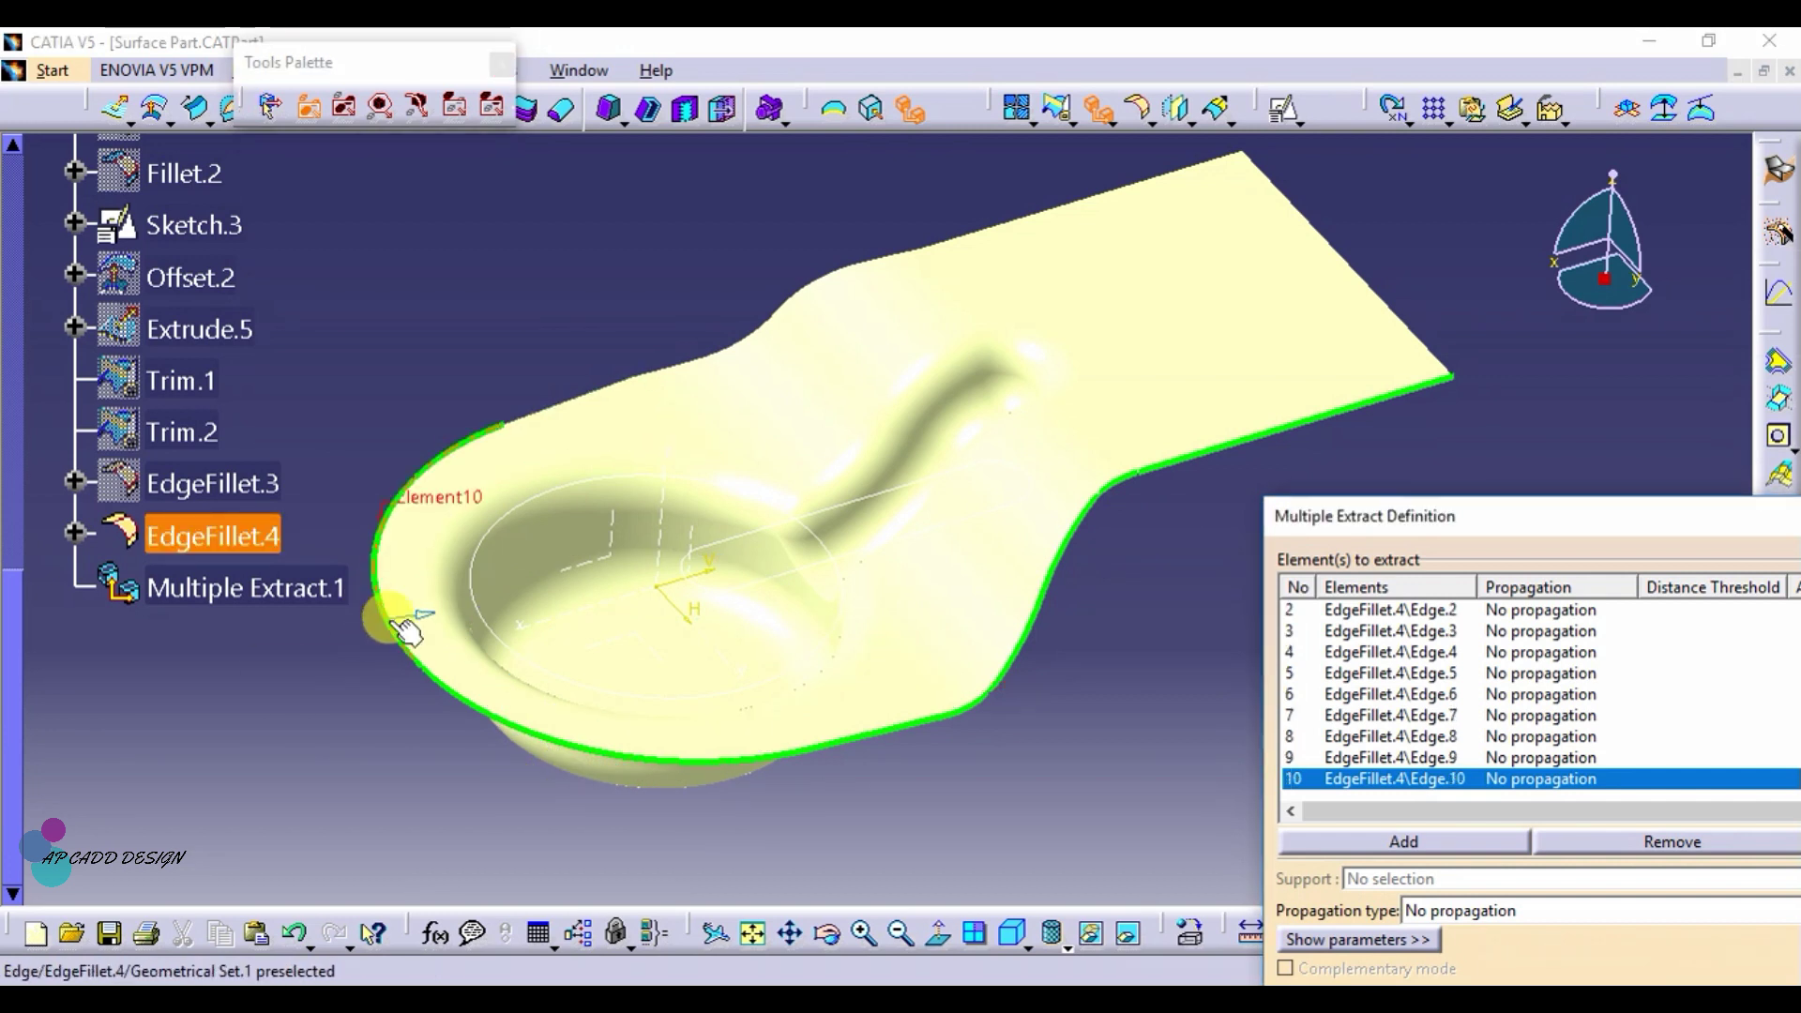
{"action": "left_click", "coordinate": [556, 409]}
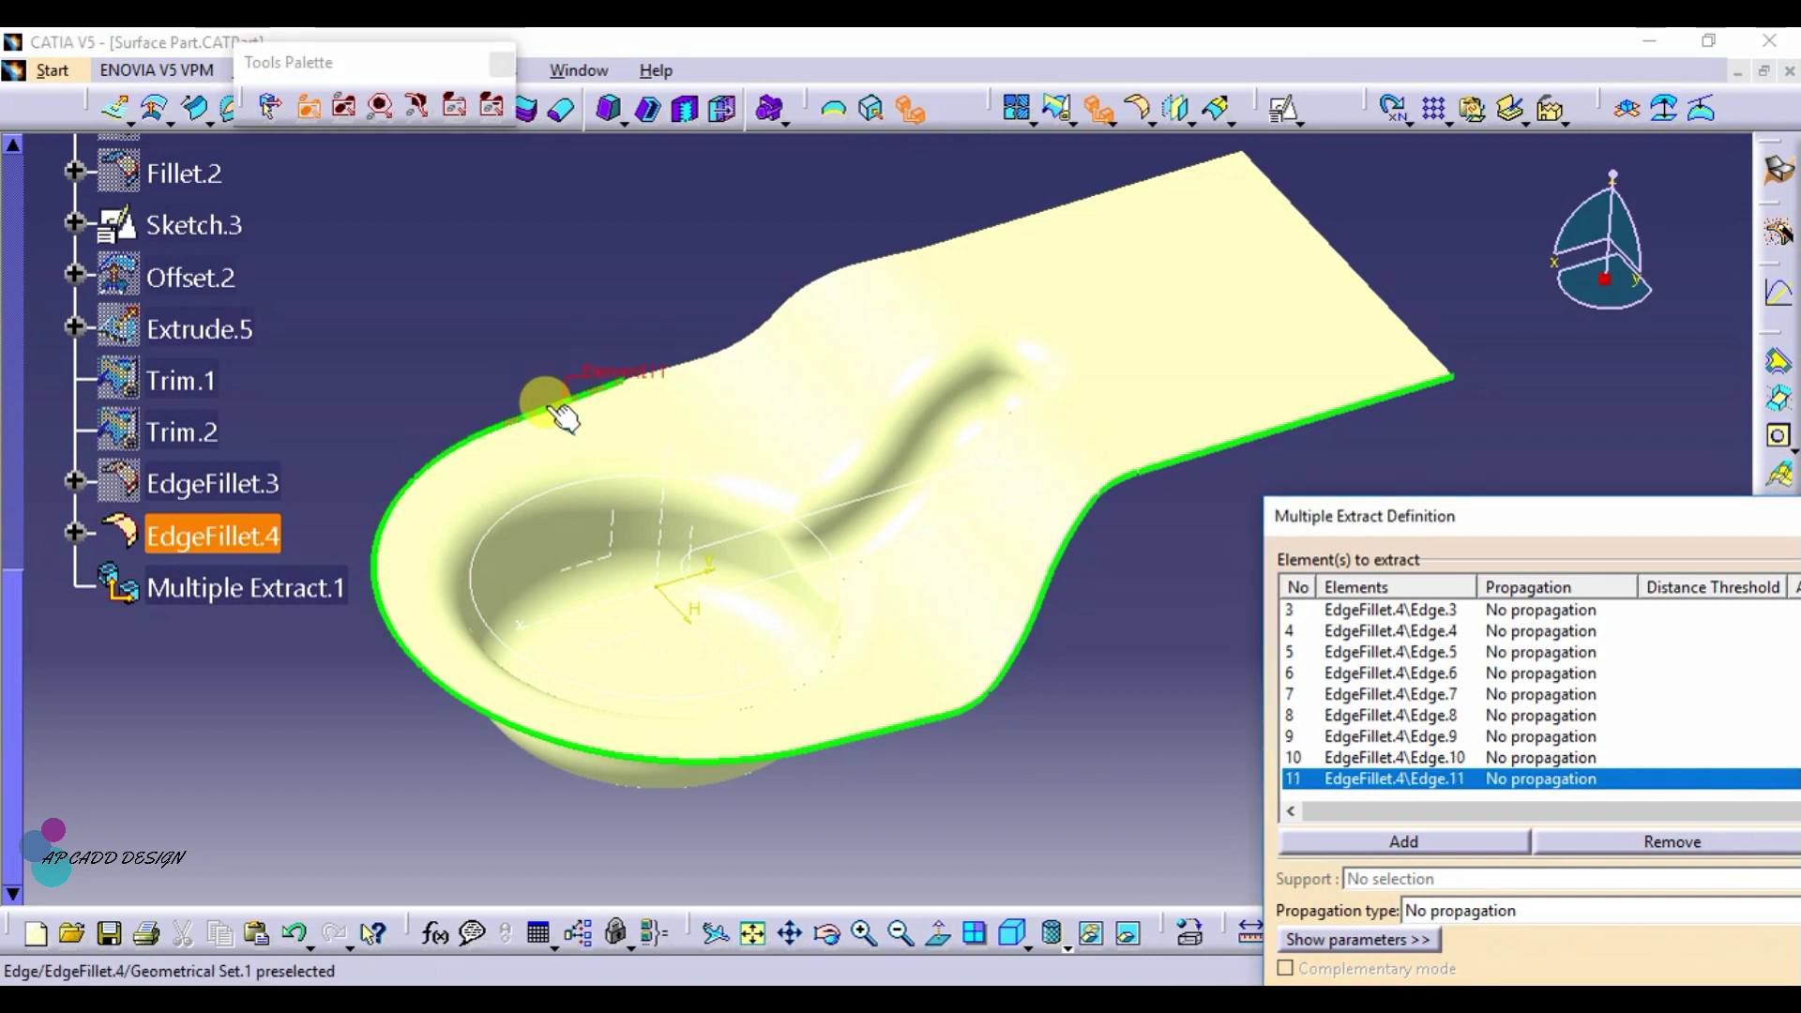
{"action": "left_click", "coordinate": [661, 370]}
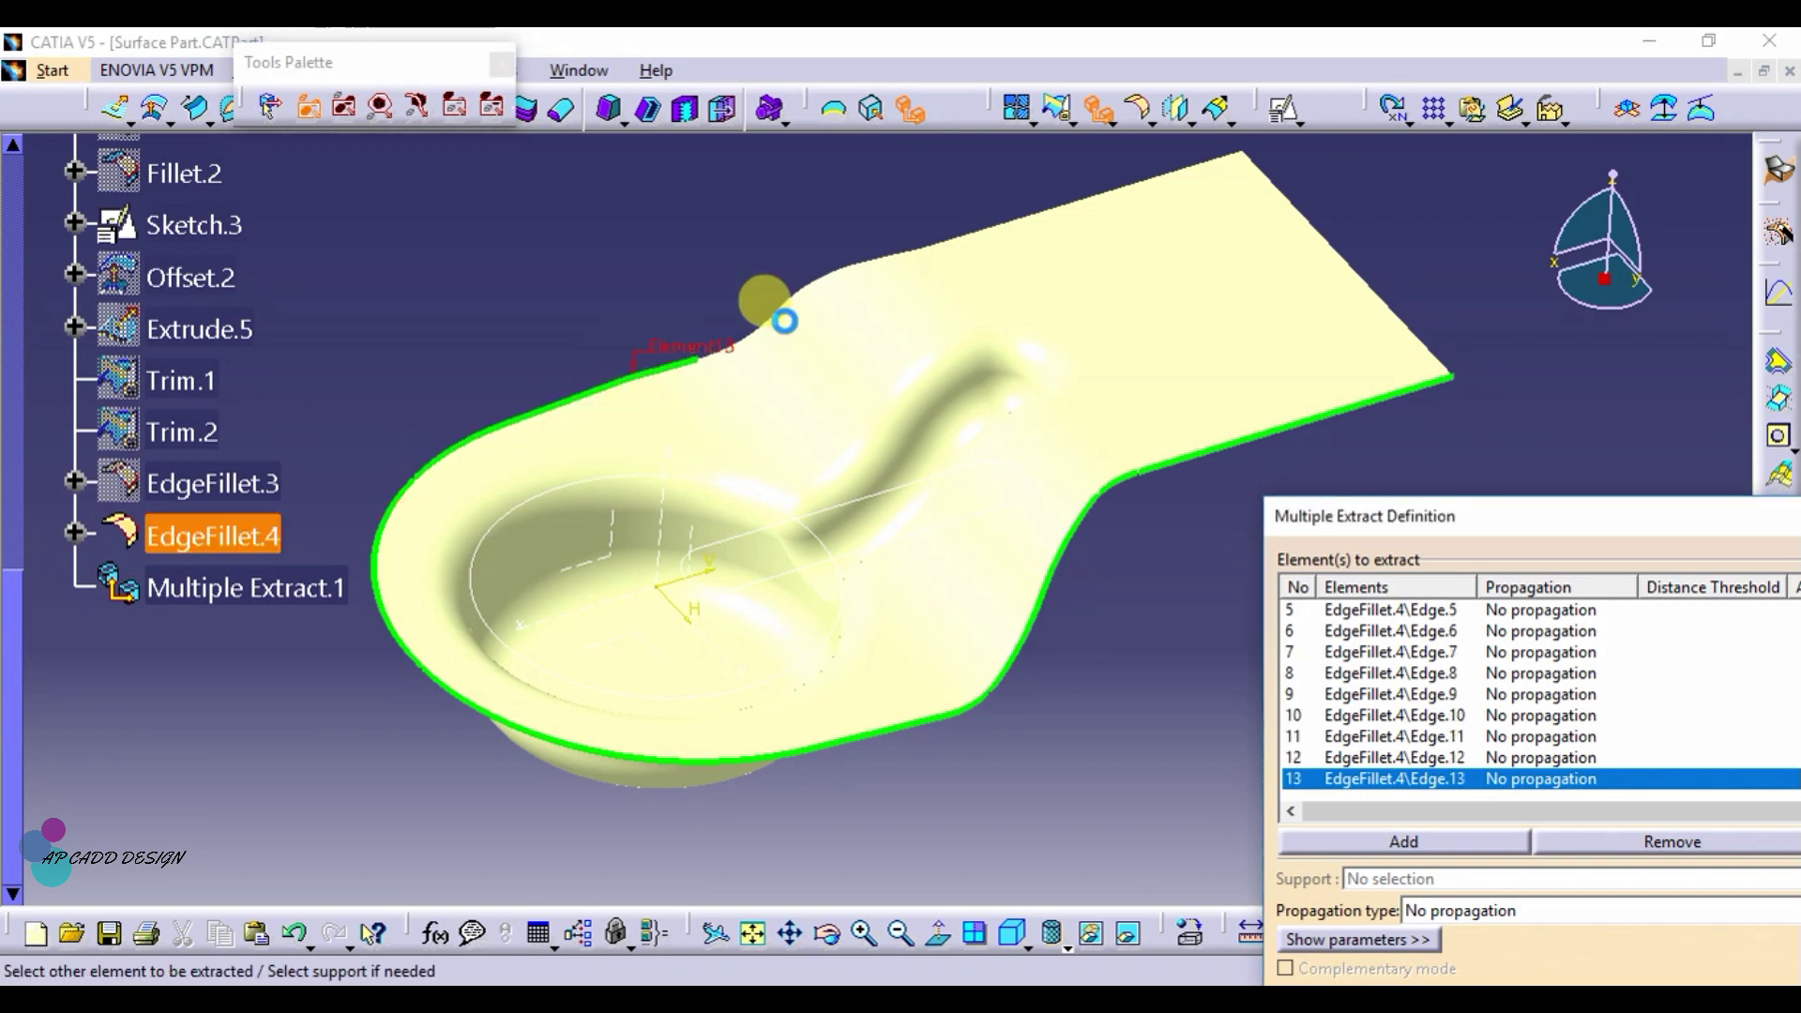
{"action": "left_click", "coordinate": [748, 347]}
{"action": "left_click", "coordinate": [749, 340]}
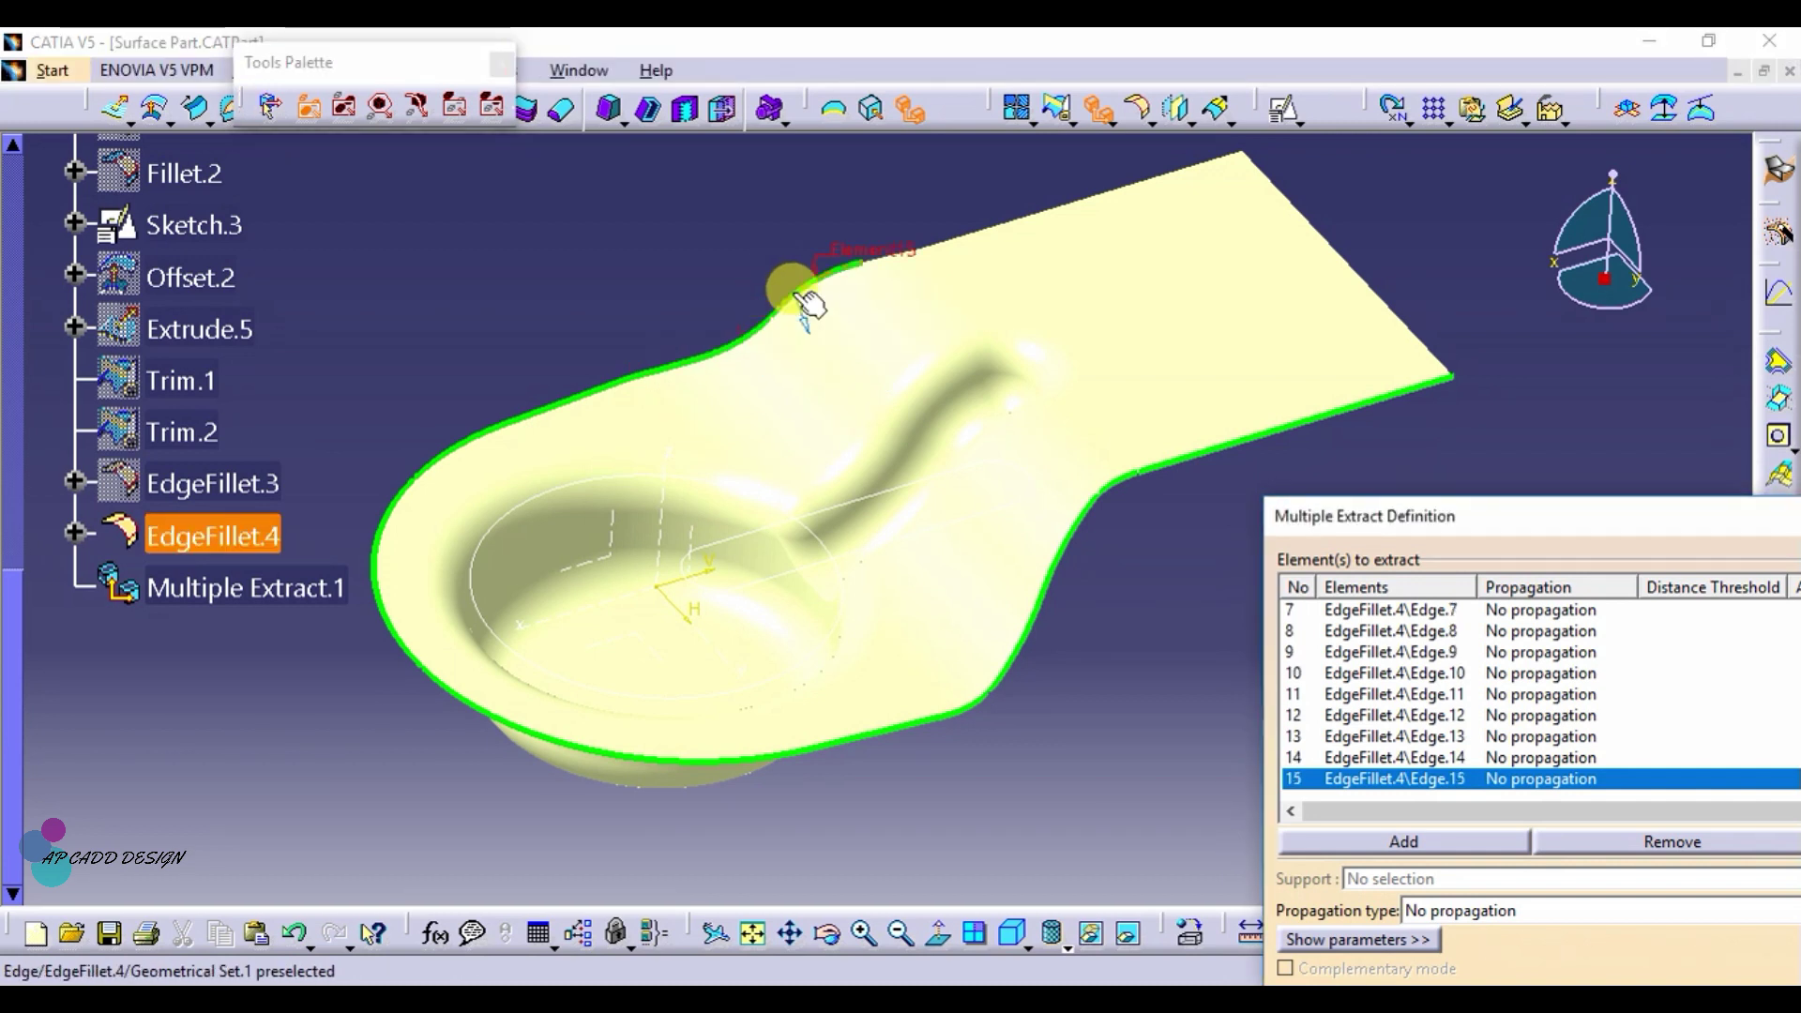
{"action": "left_click", "coordinate": [867, 263]}
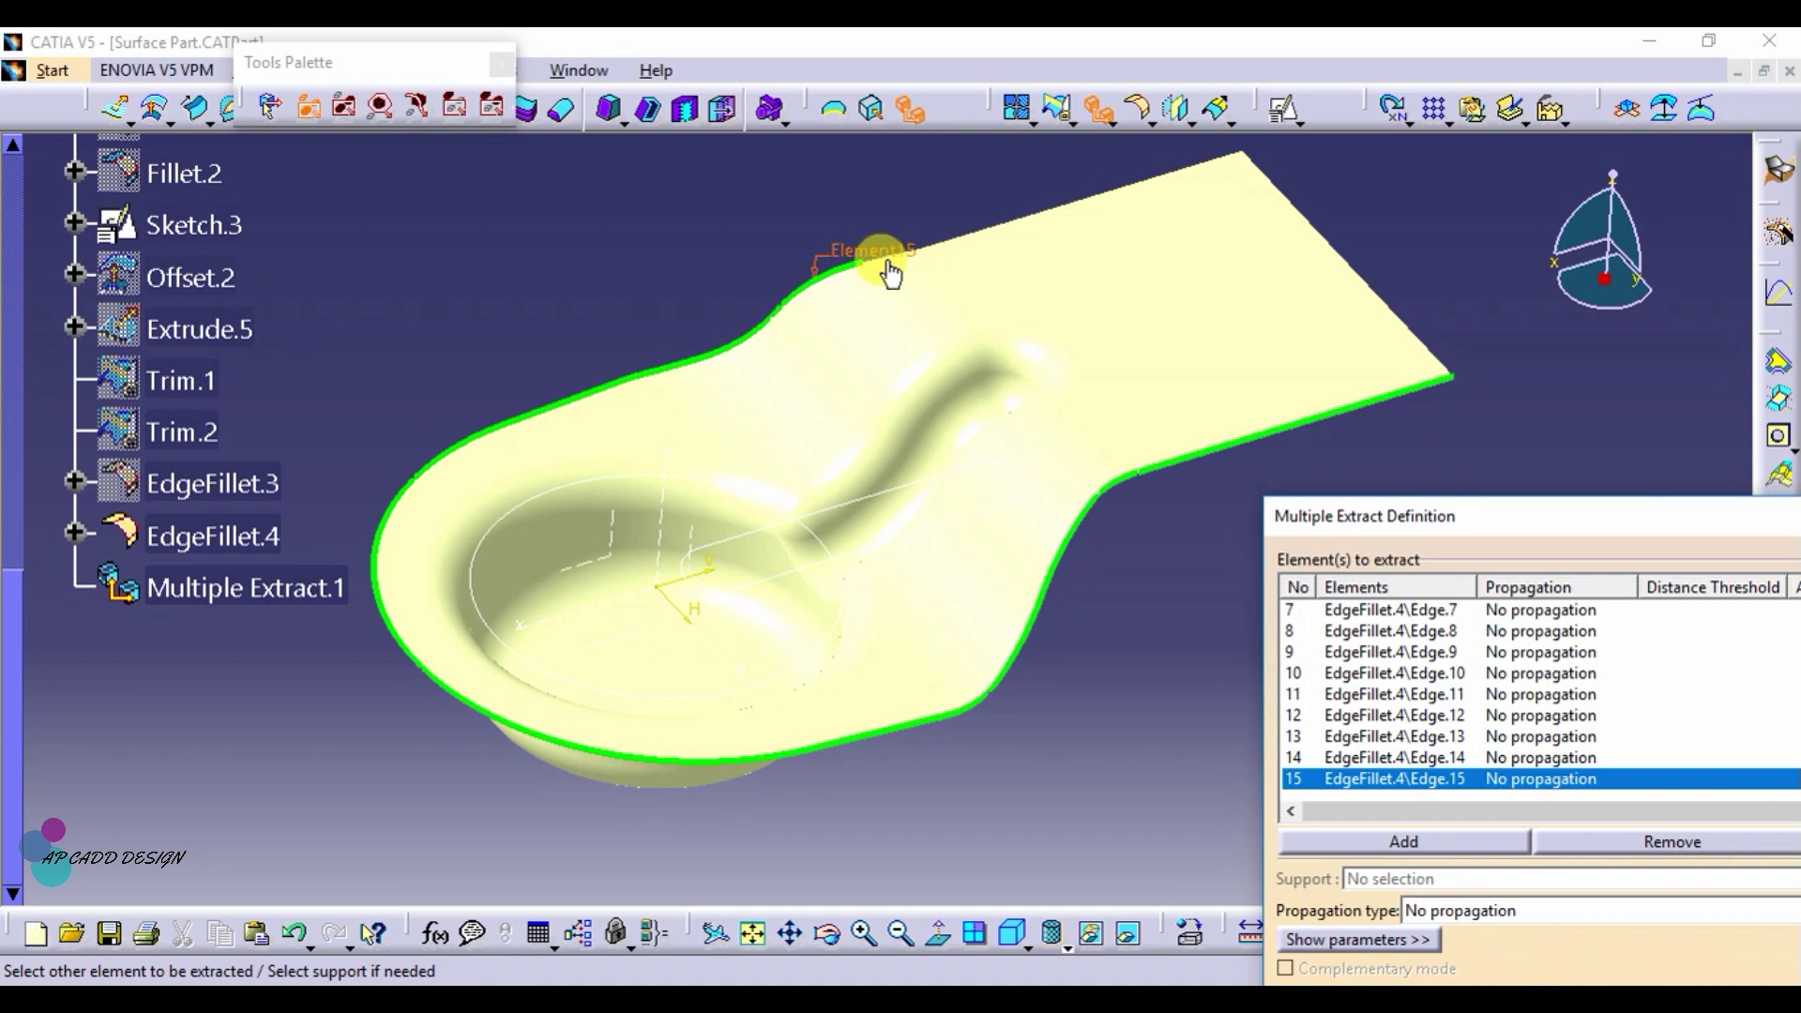
{"action": "left_click", "coordinate": [948, 225]}
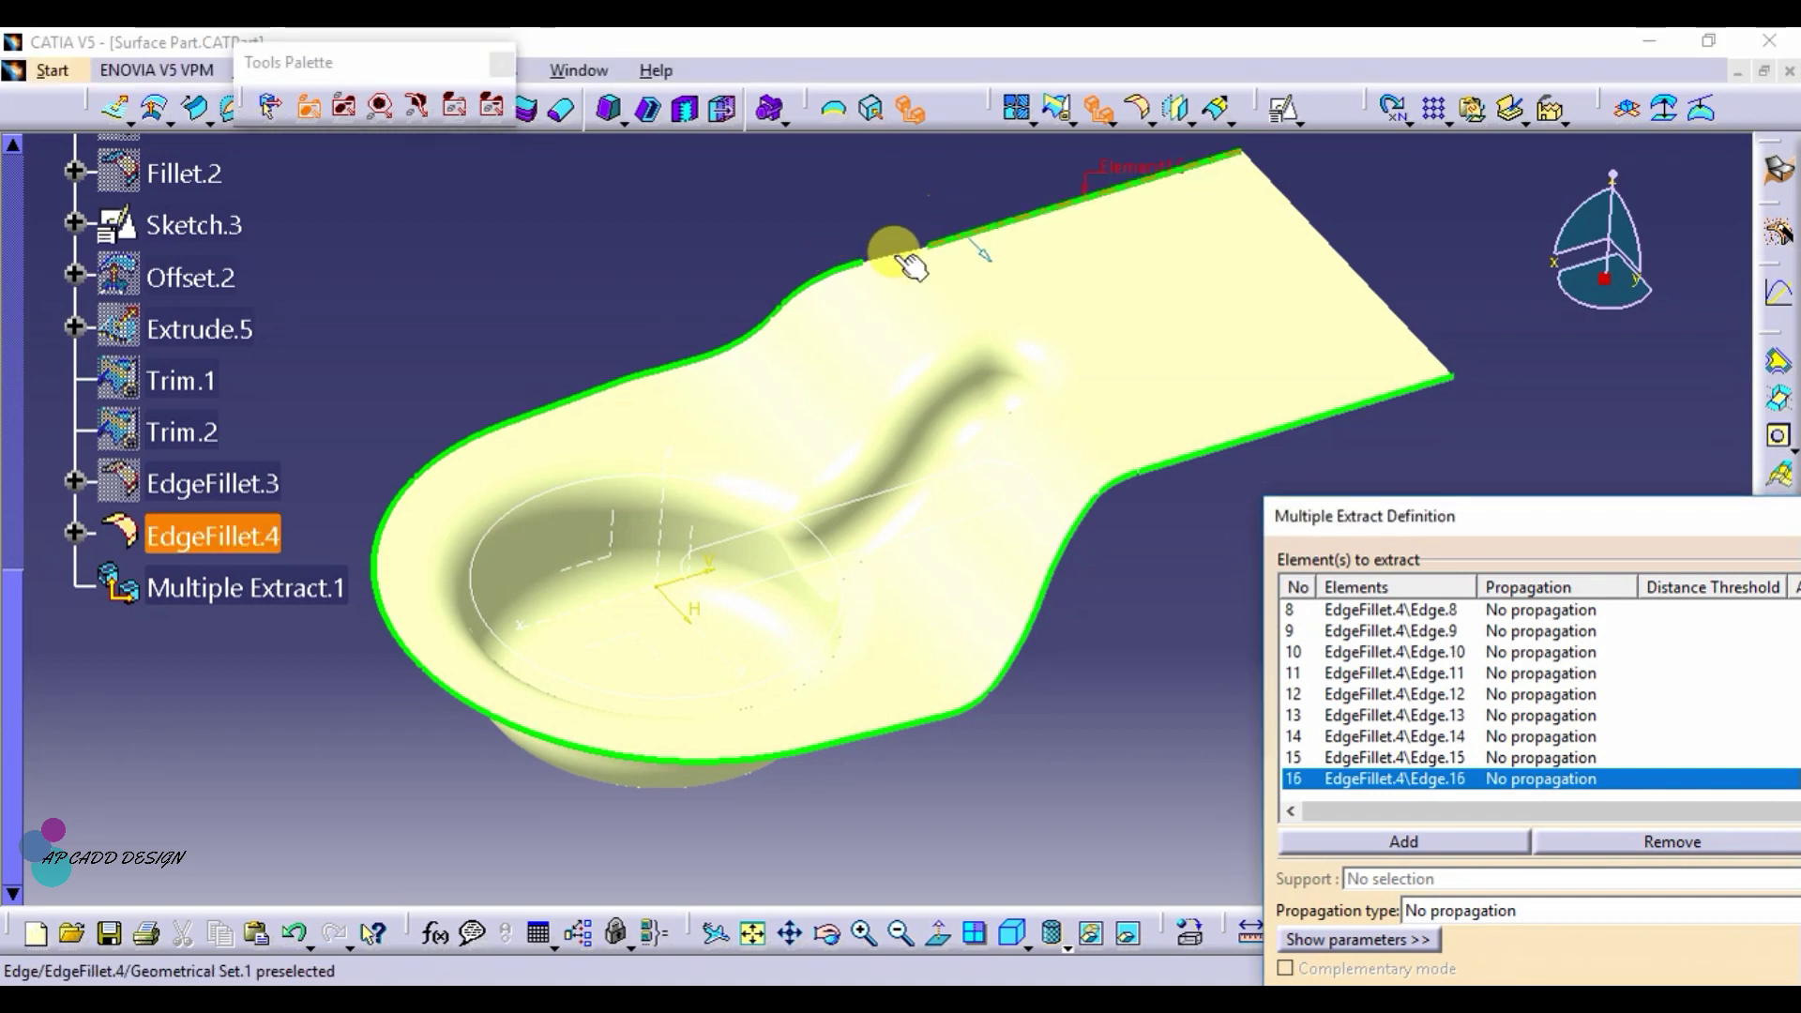
{"action": "left_click", "coordinate": [936, 242]}
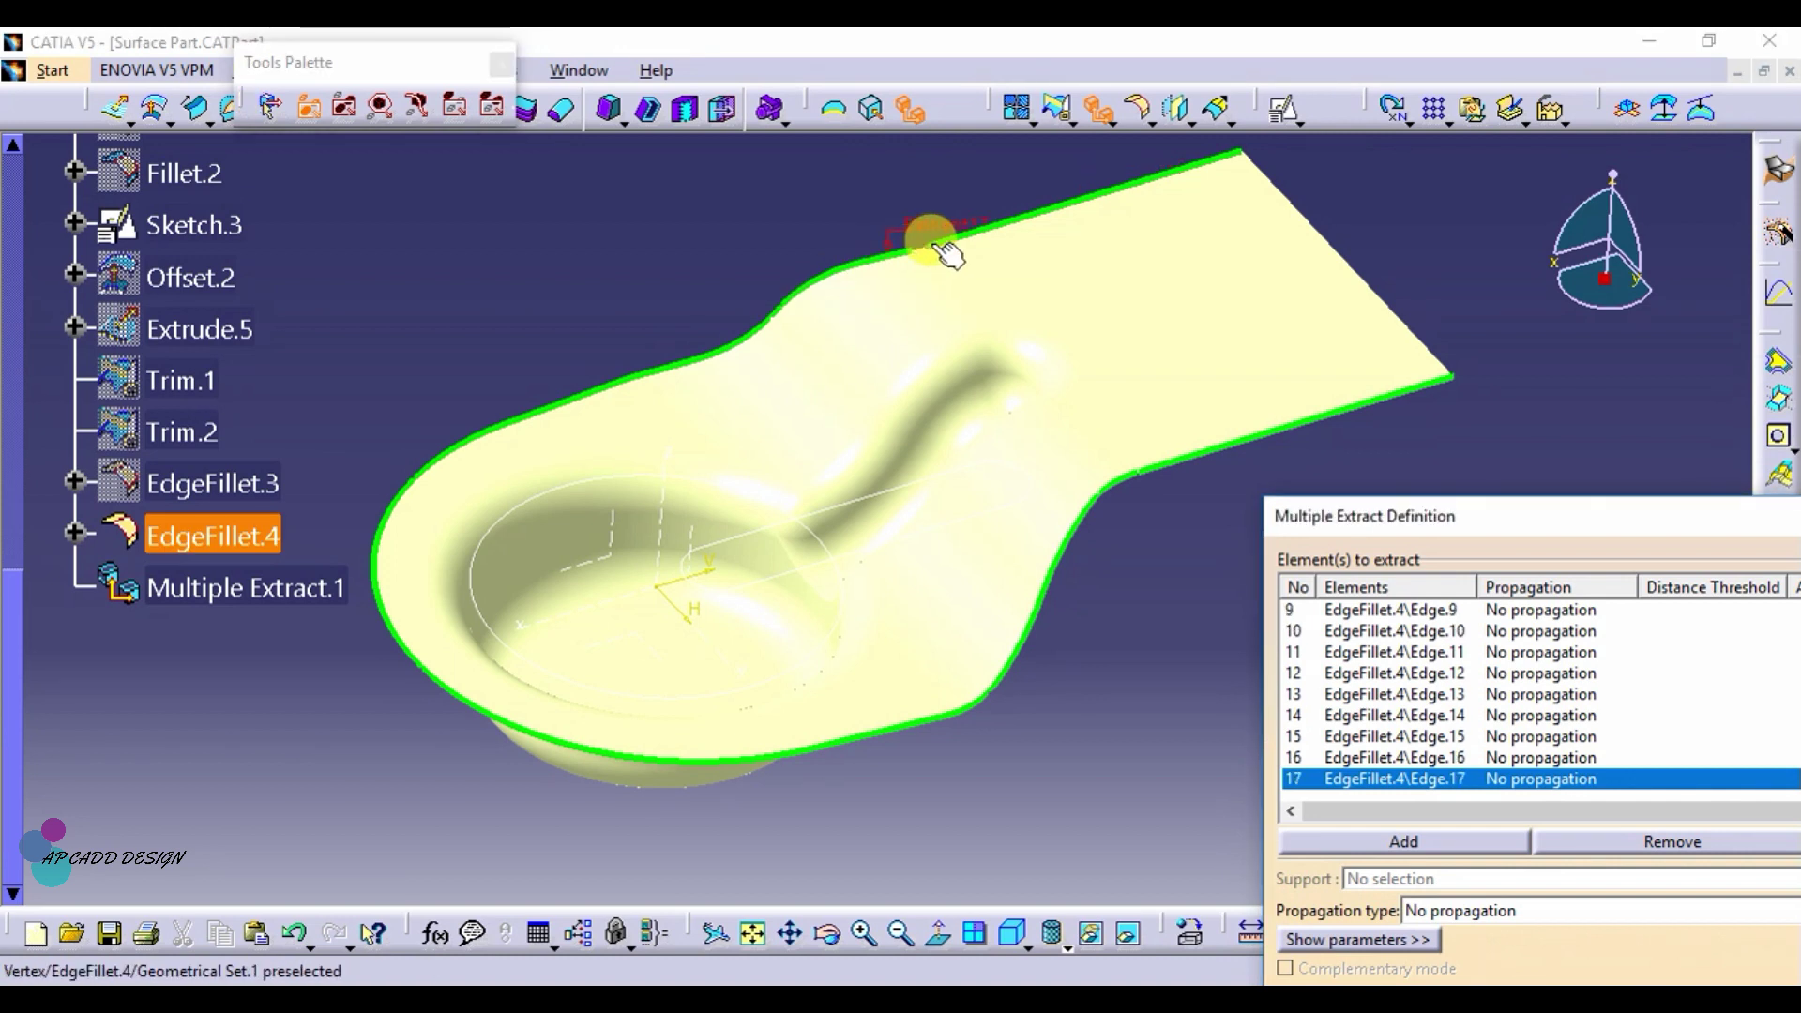
{"action": "left_click", "coordinate": [915, 242]}
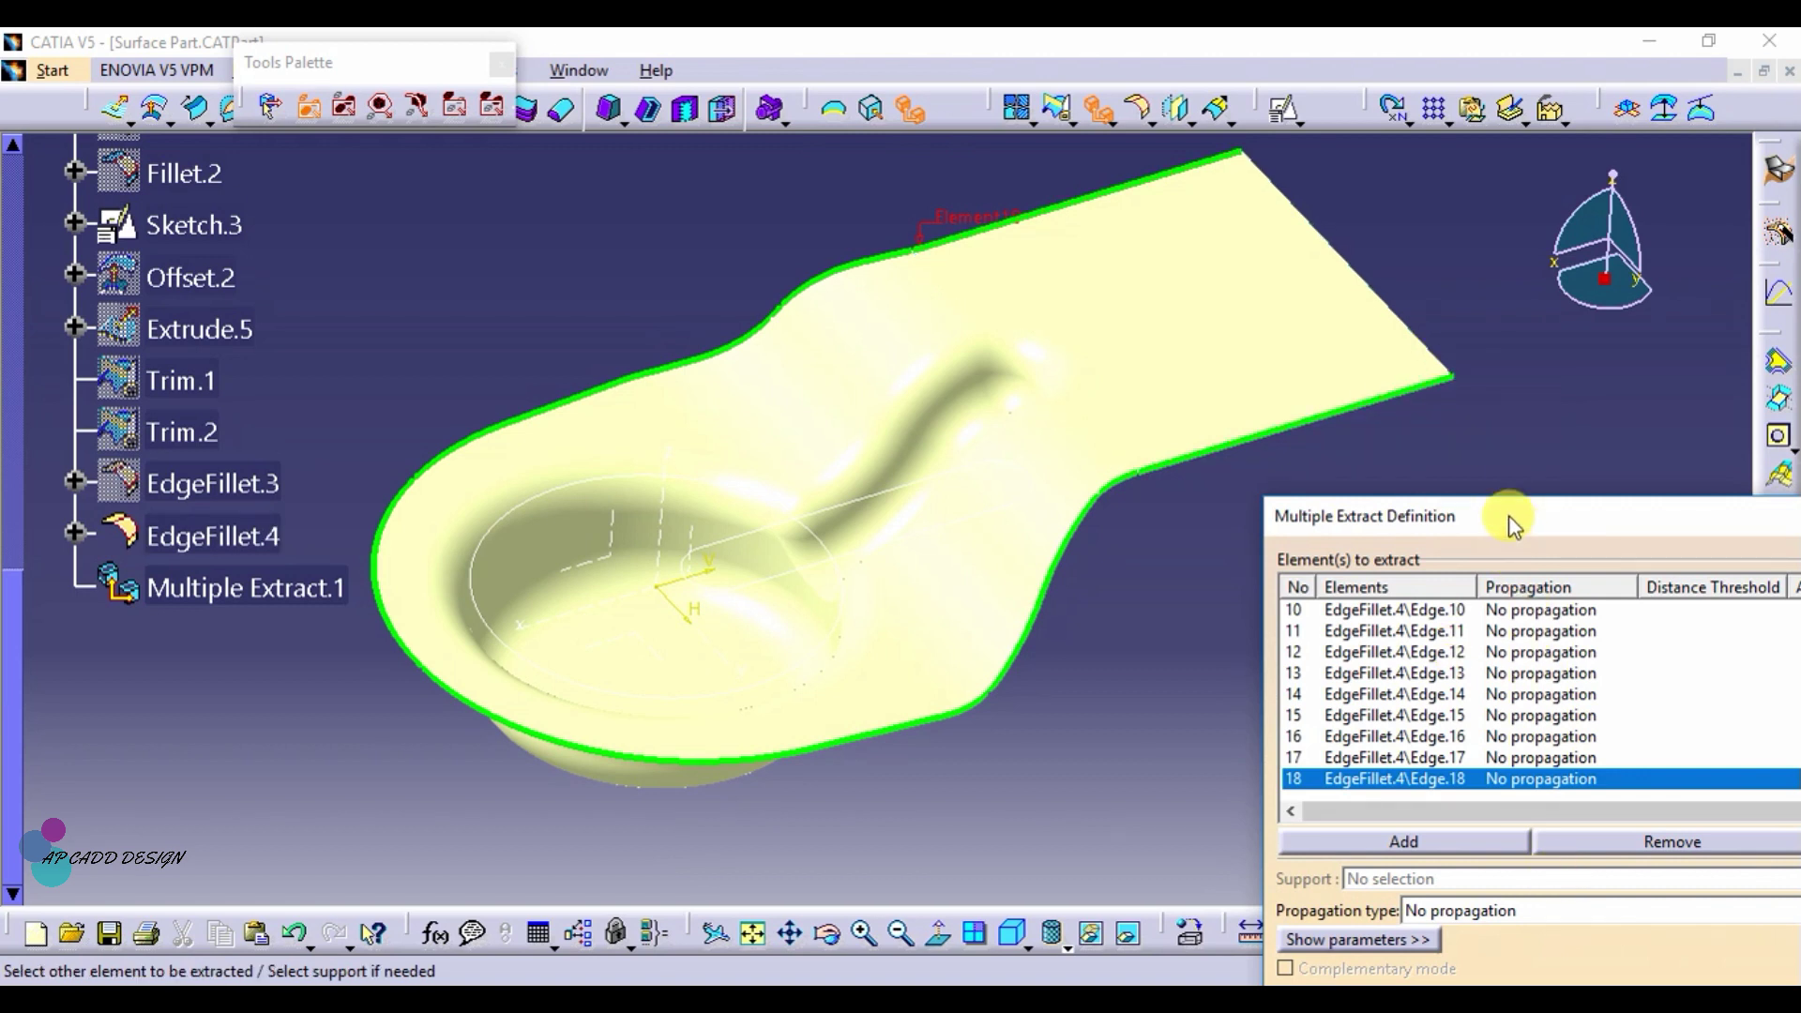
{"action": "left_click_drag", "start_coordinate": [1472, 527], "coordinate": [1186, 382]}
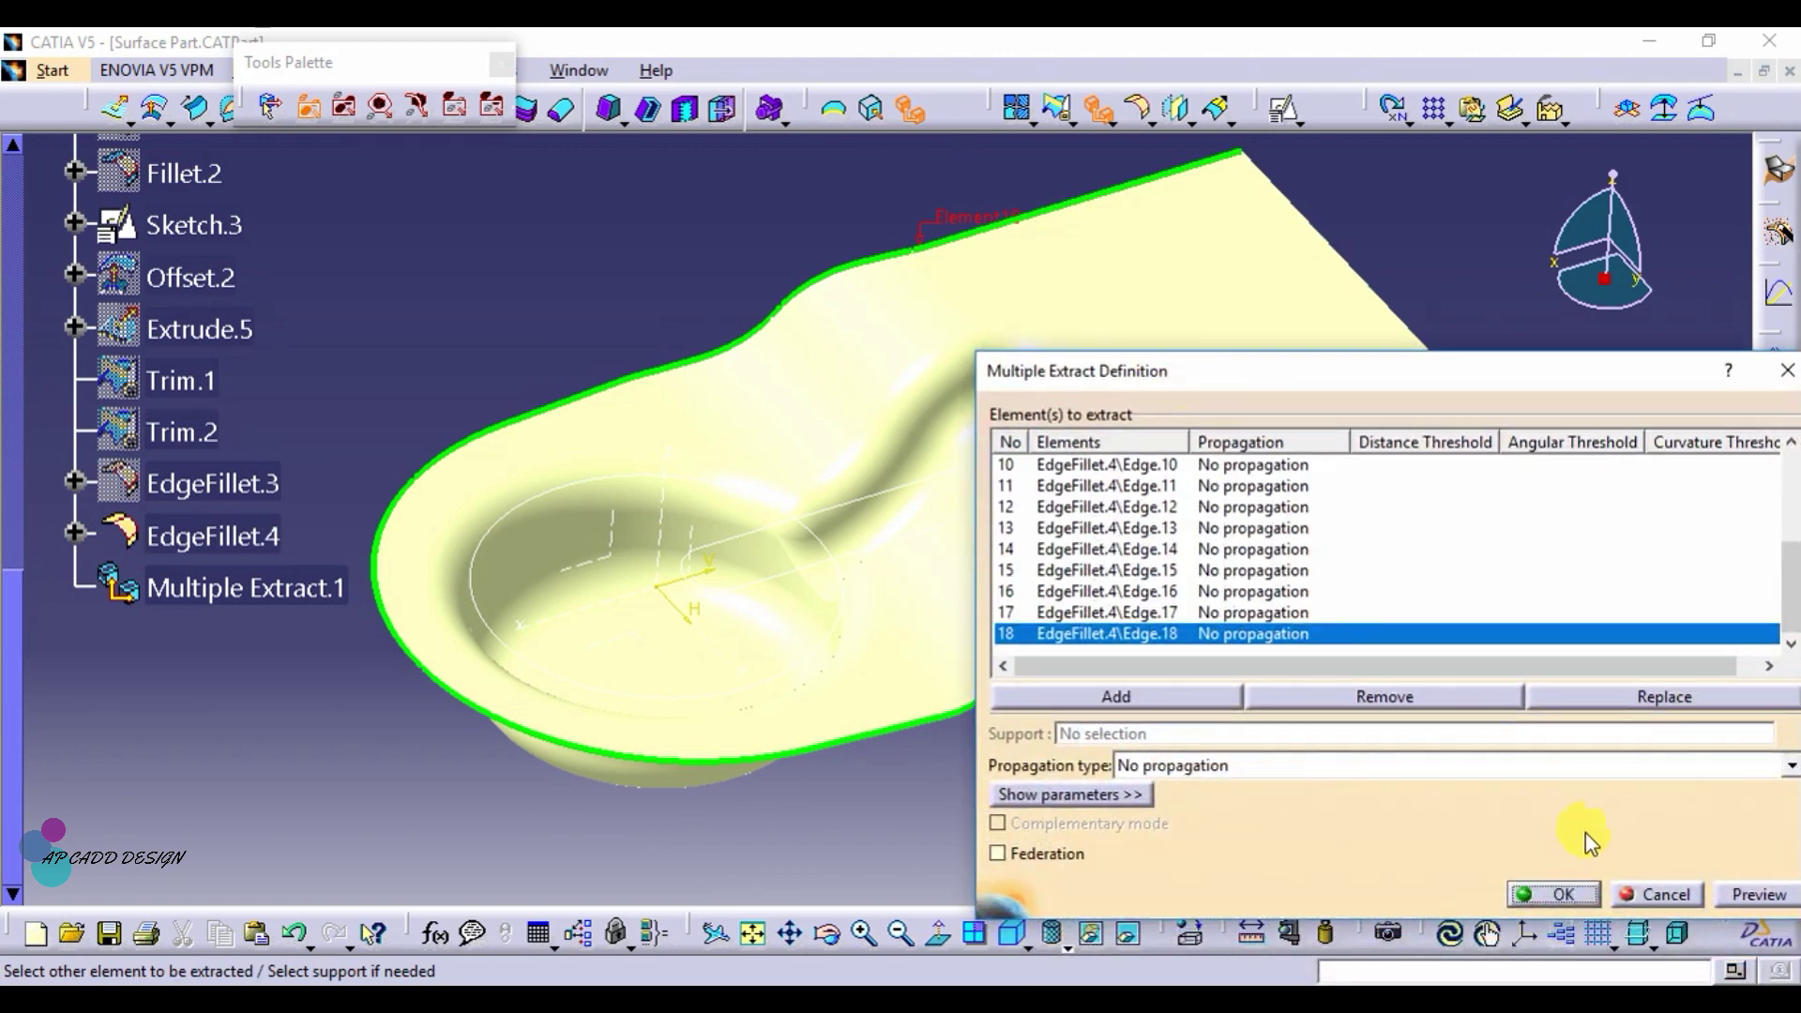
{"action": "left_click", "coordinate": [1556, 898]}
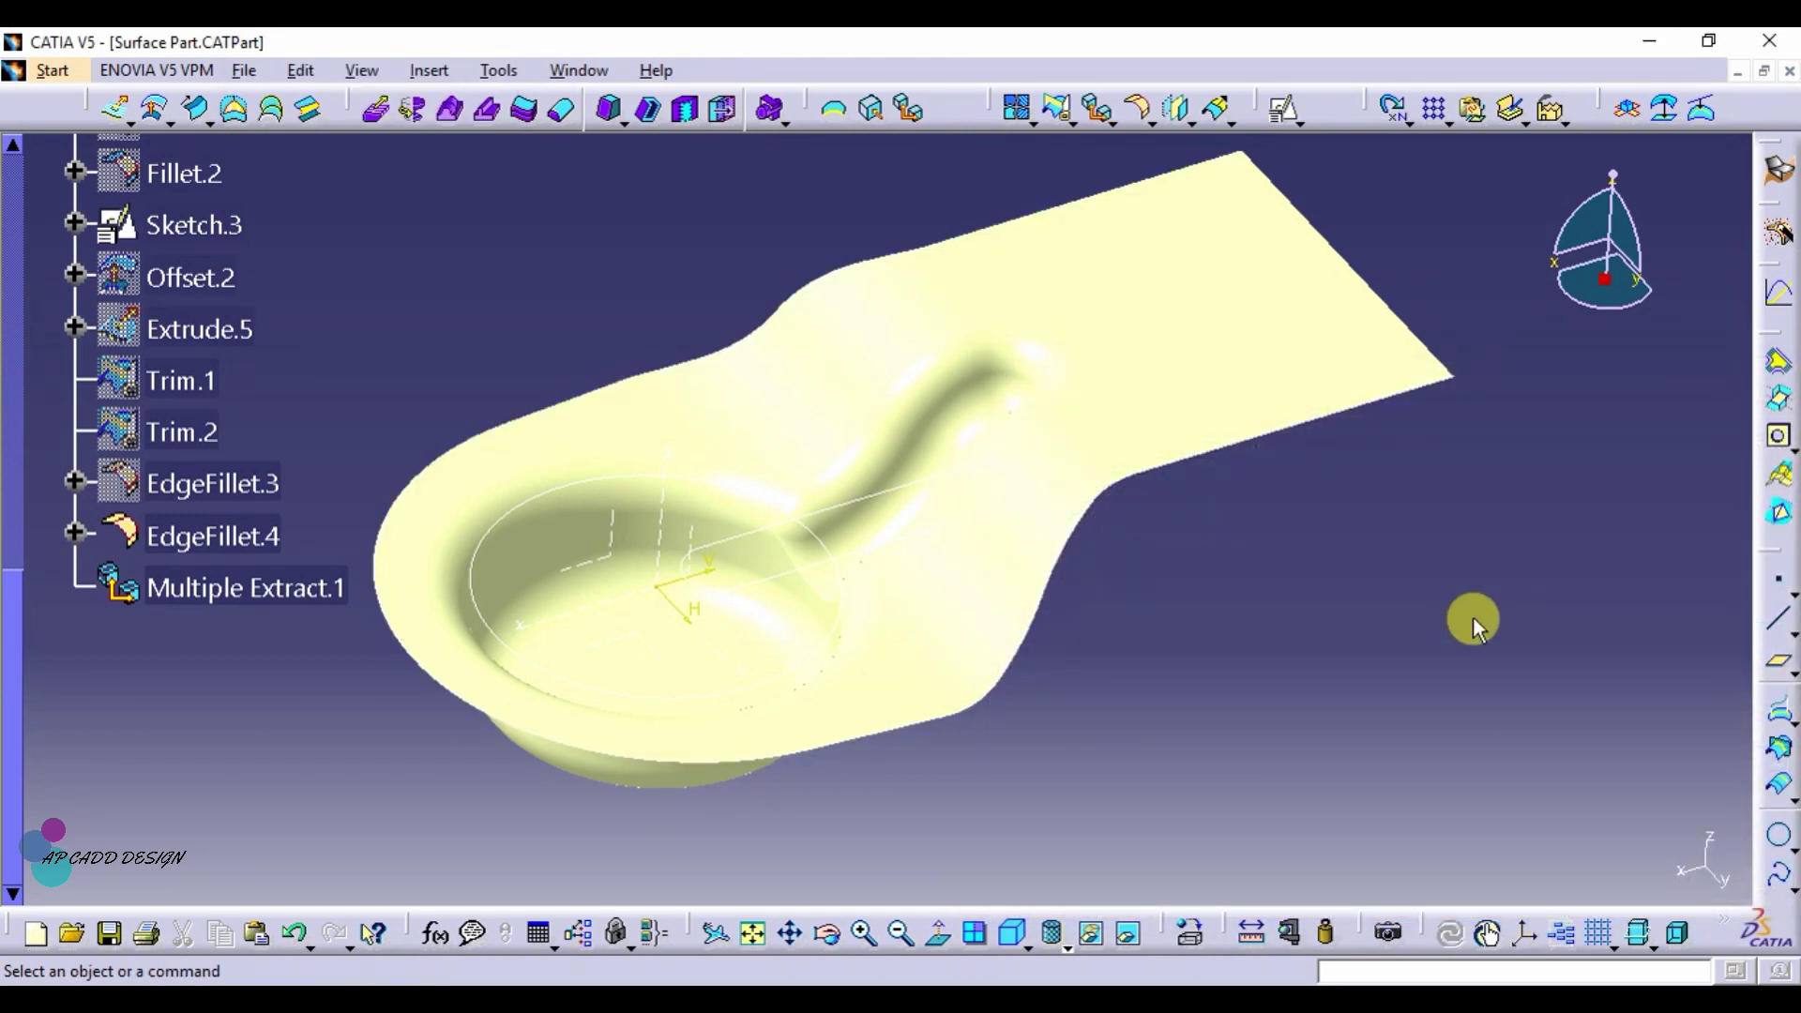
Step: Create a reversed 7.5 mm Point-Direction line along Z from the extract's corner vertex
{"action": "left_click", "coordinate": [1788, 625]}
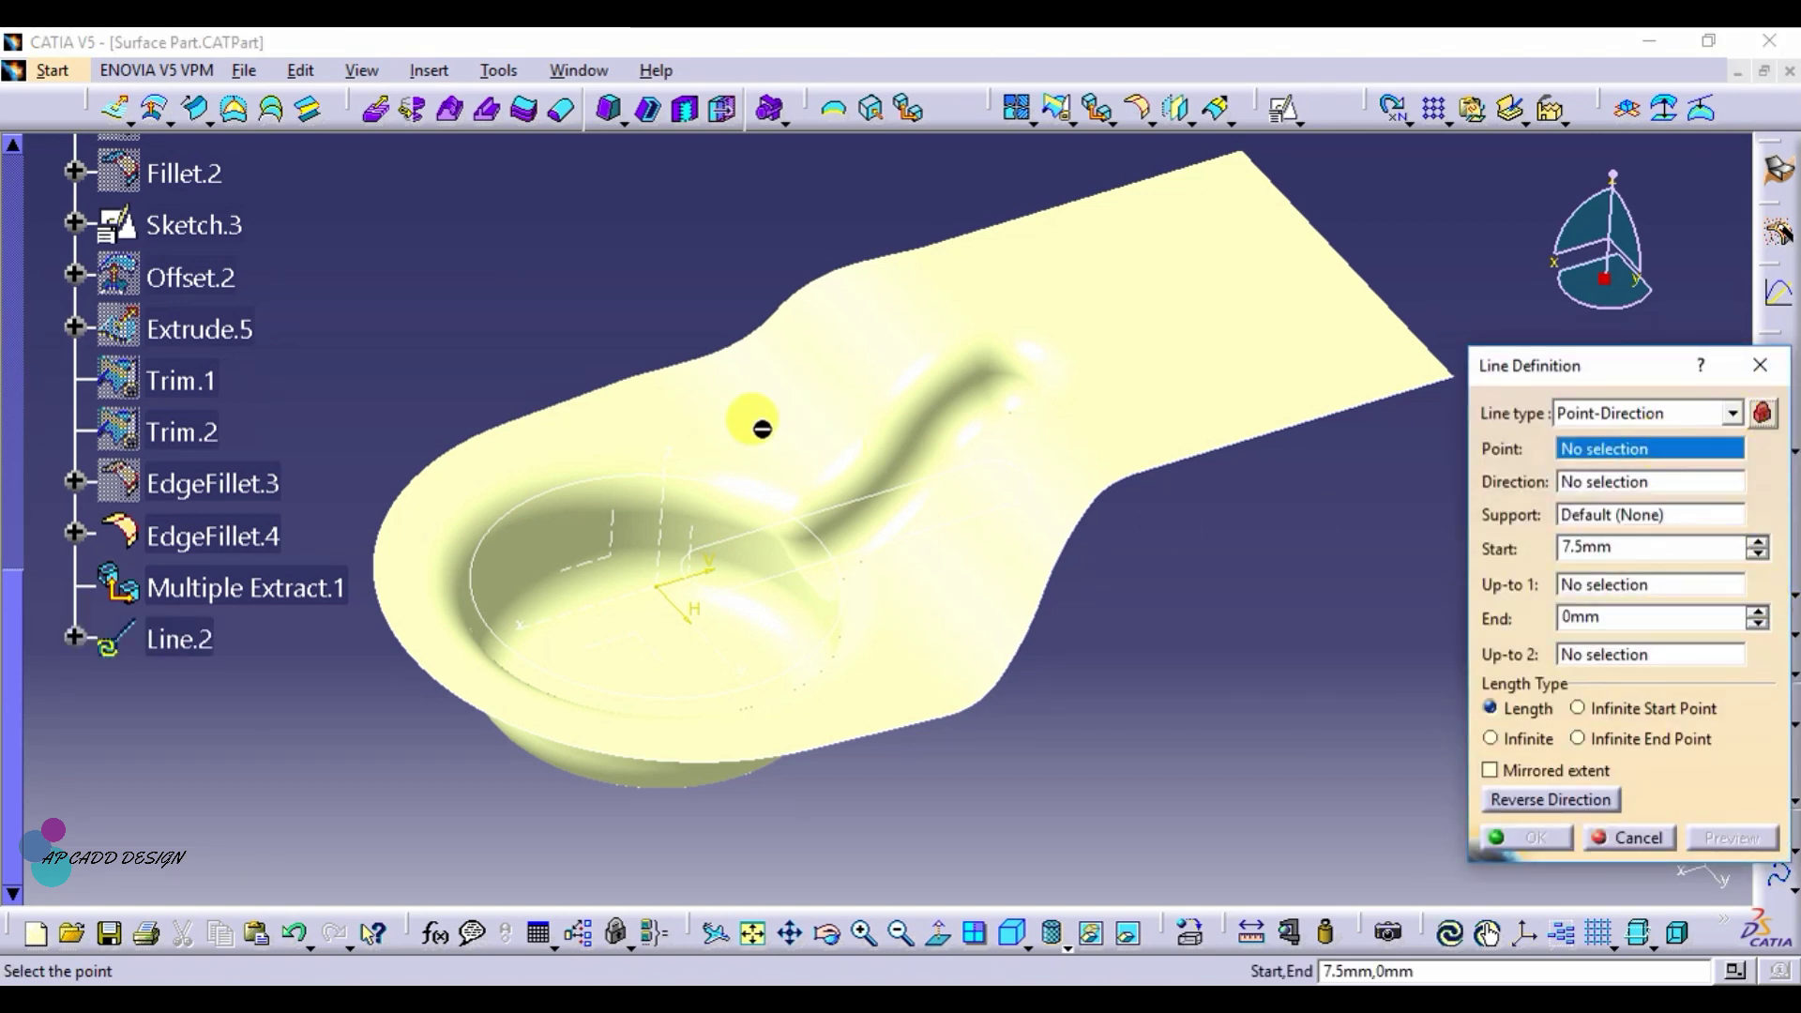
{"action": "left_click", "coordinate": [1453, 376]}
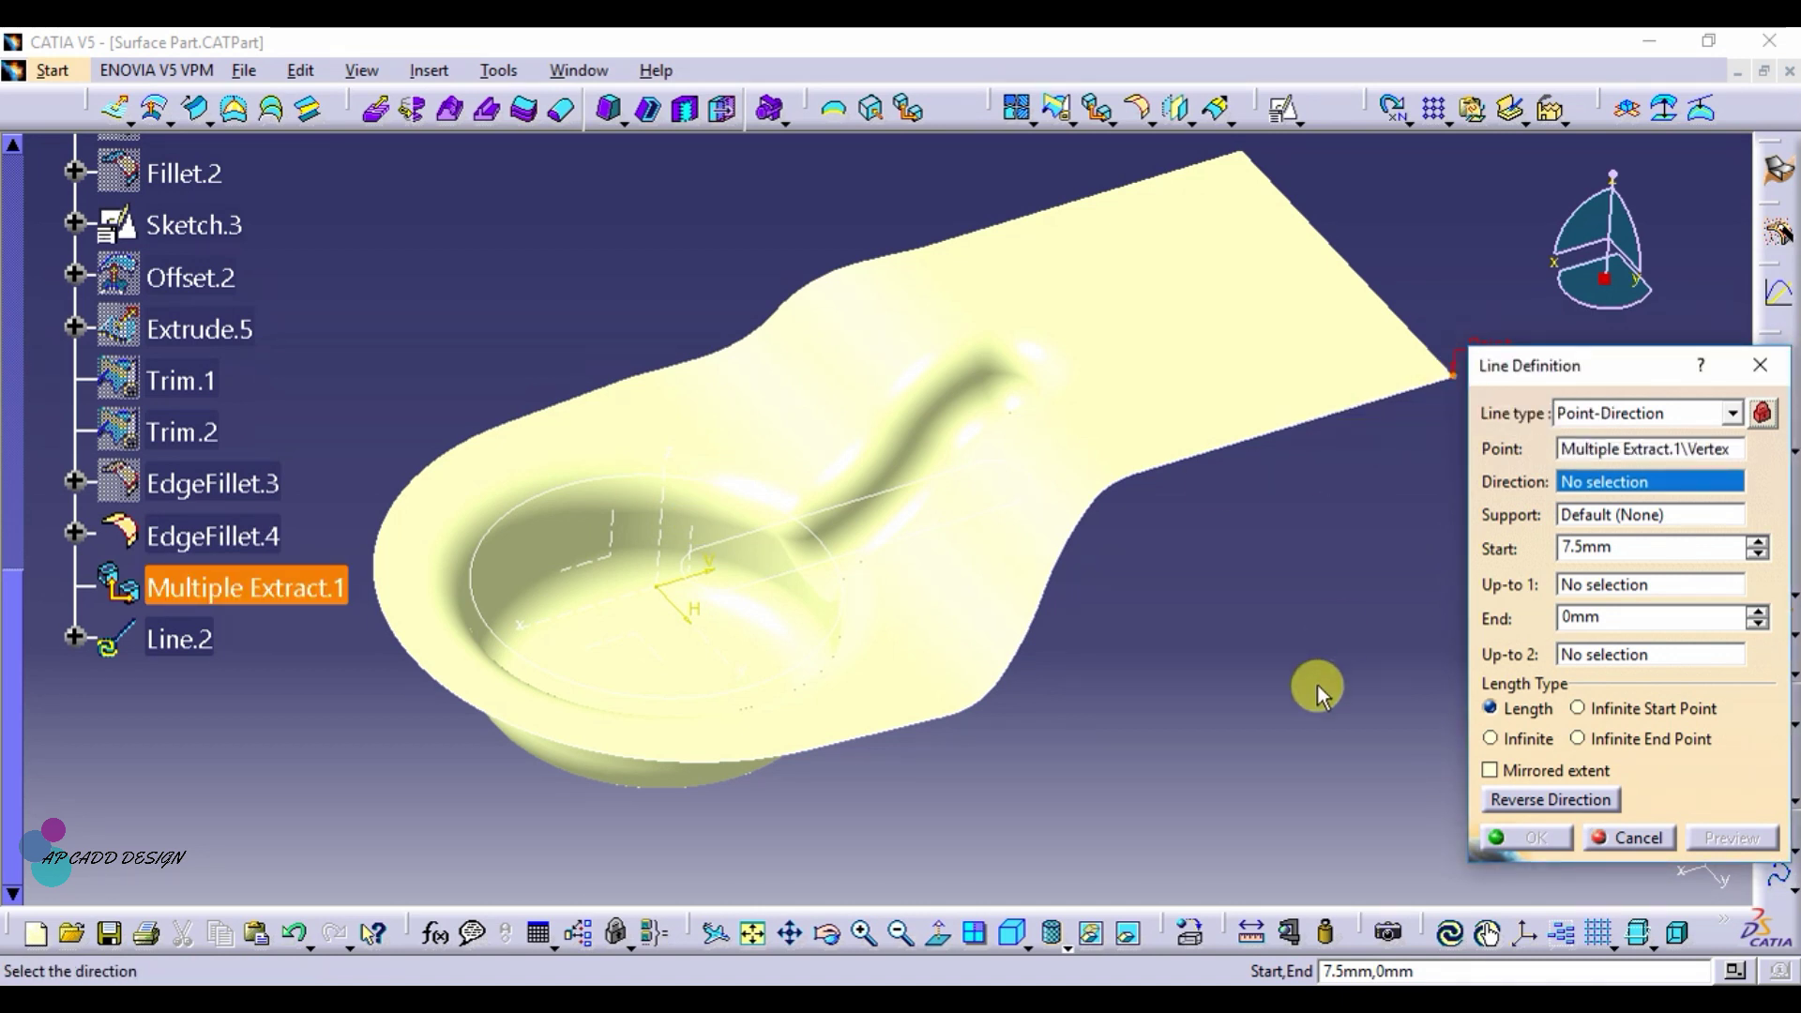
{"action": "left_click", "coordinate": [670, 500]}
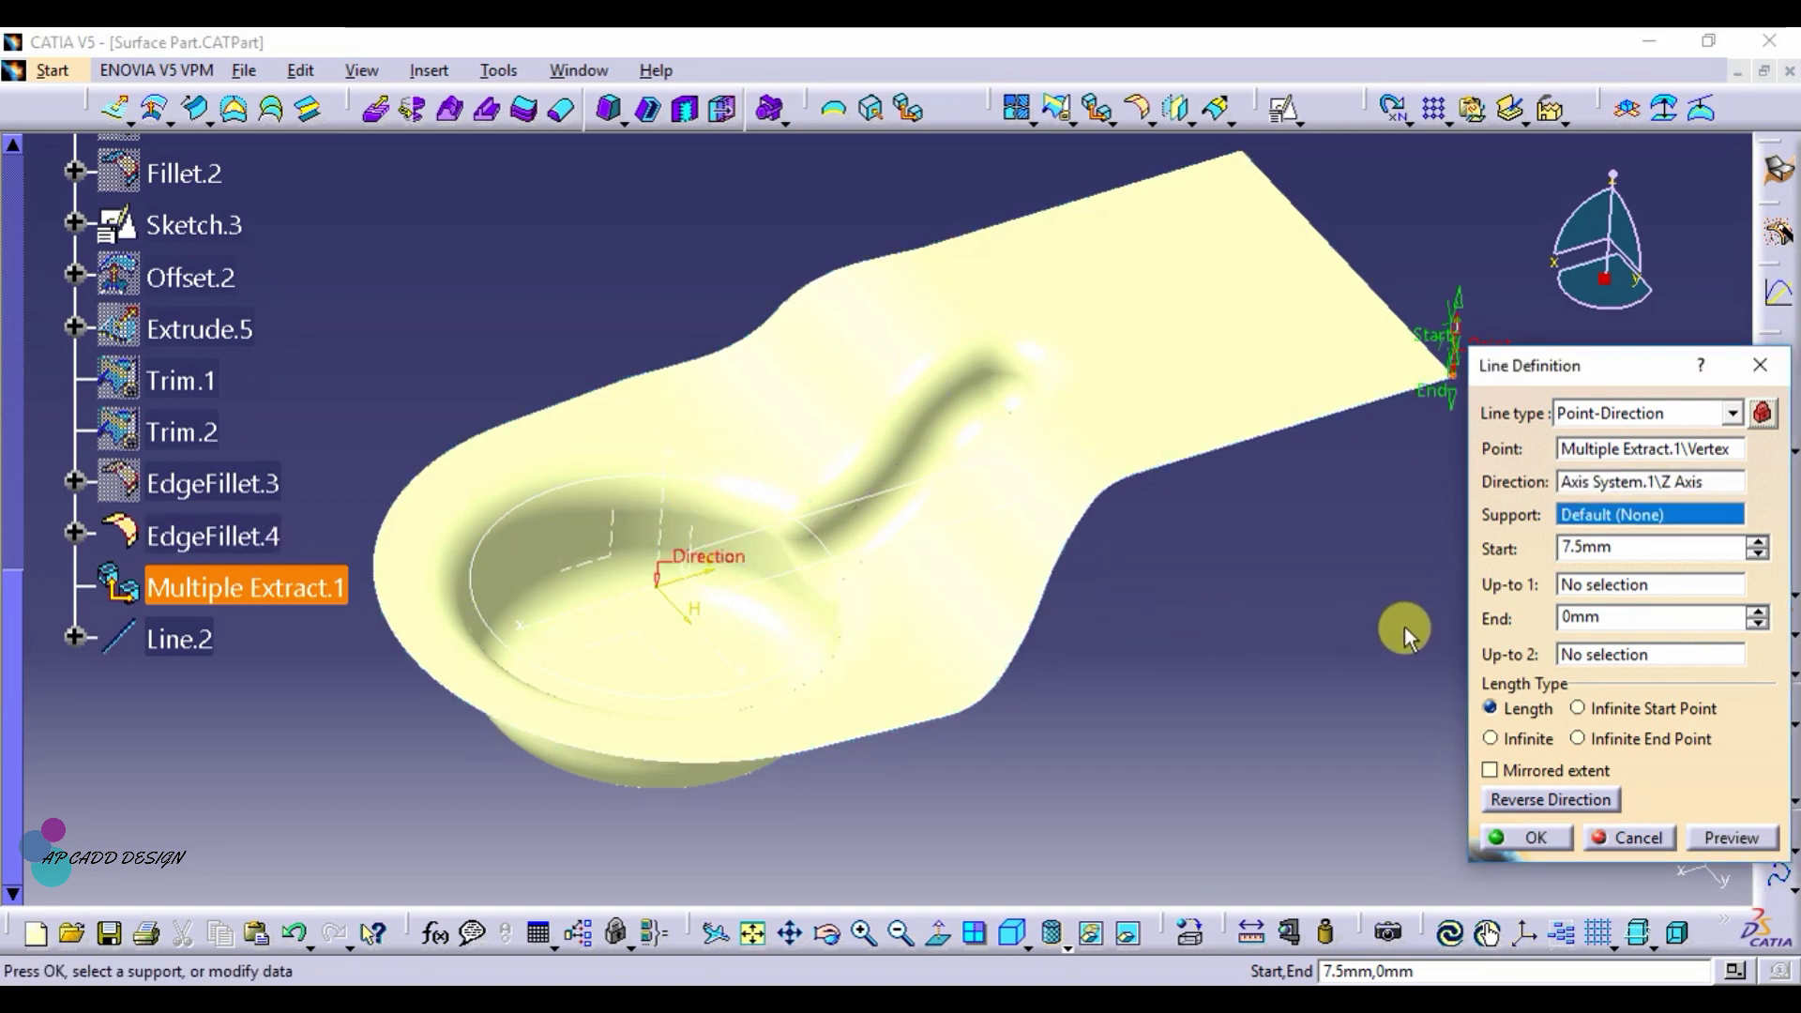
{"action": "left_click", "coordinate": [1529, 797]}
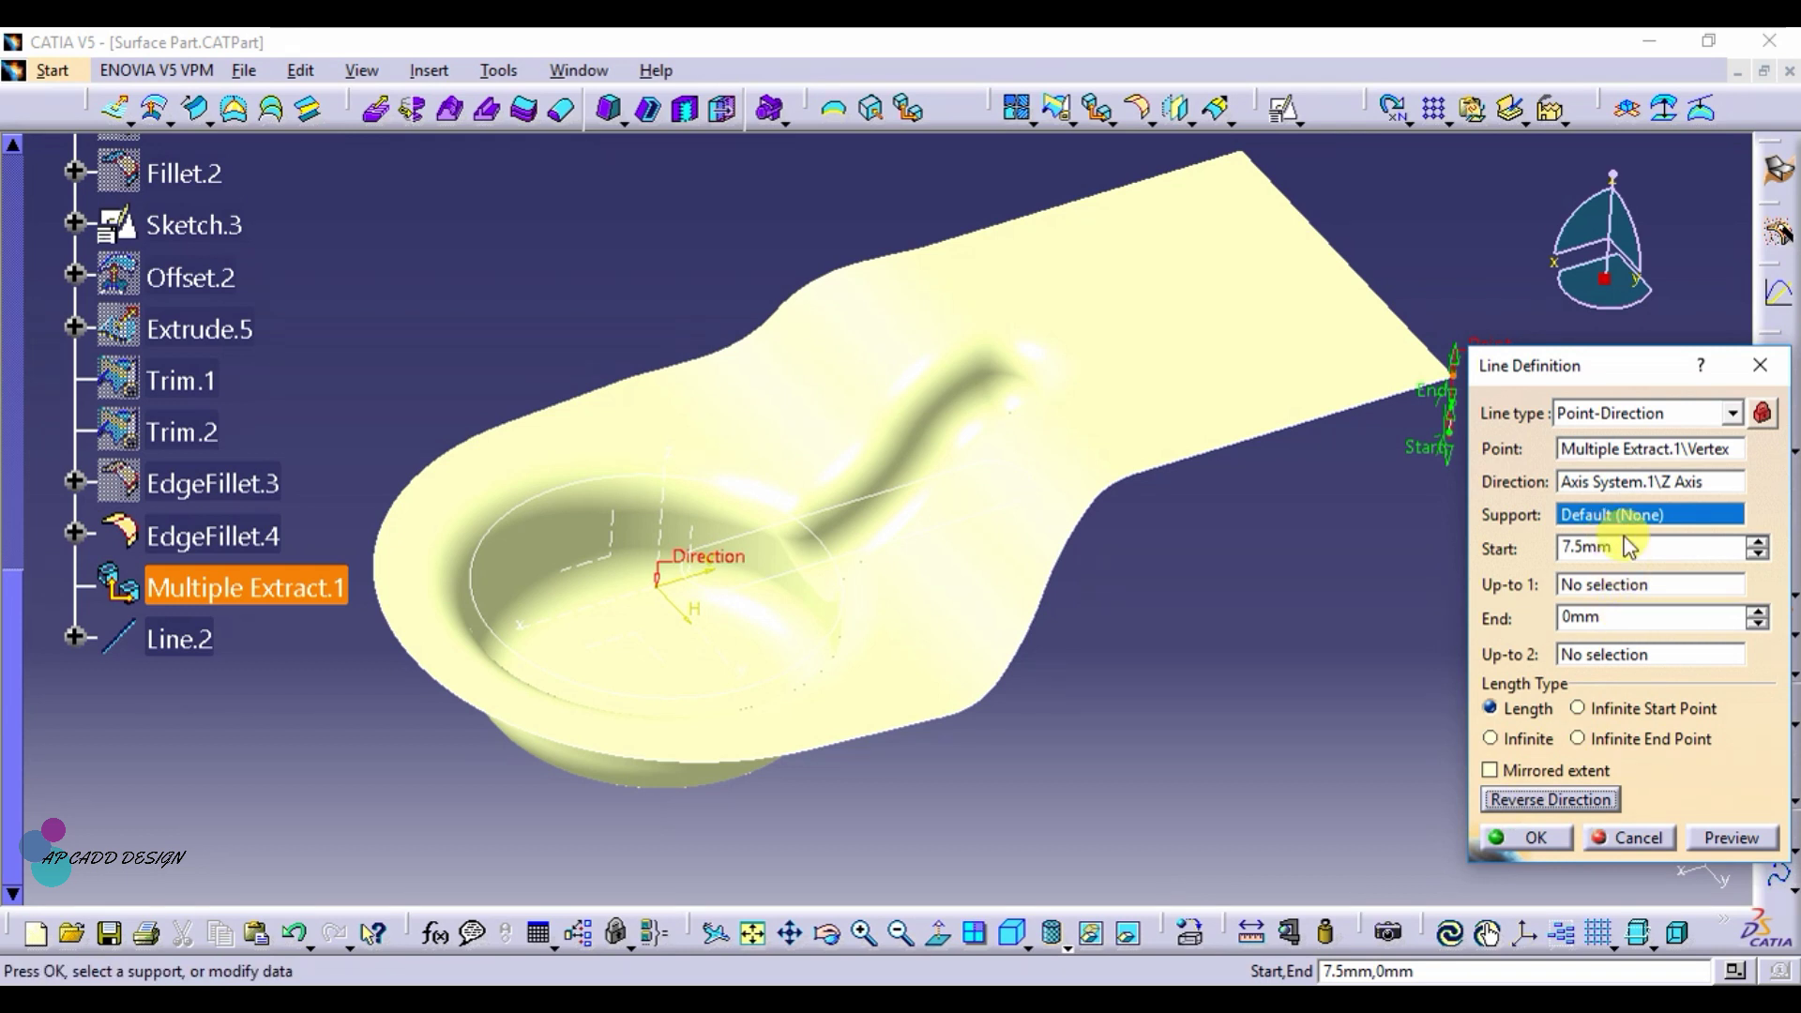
{"action": "left_click", "coordinate": [1491, 837]}
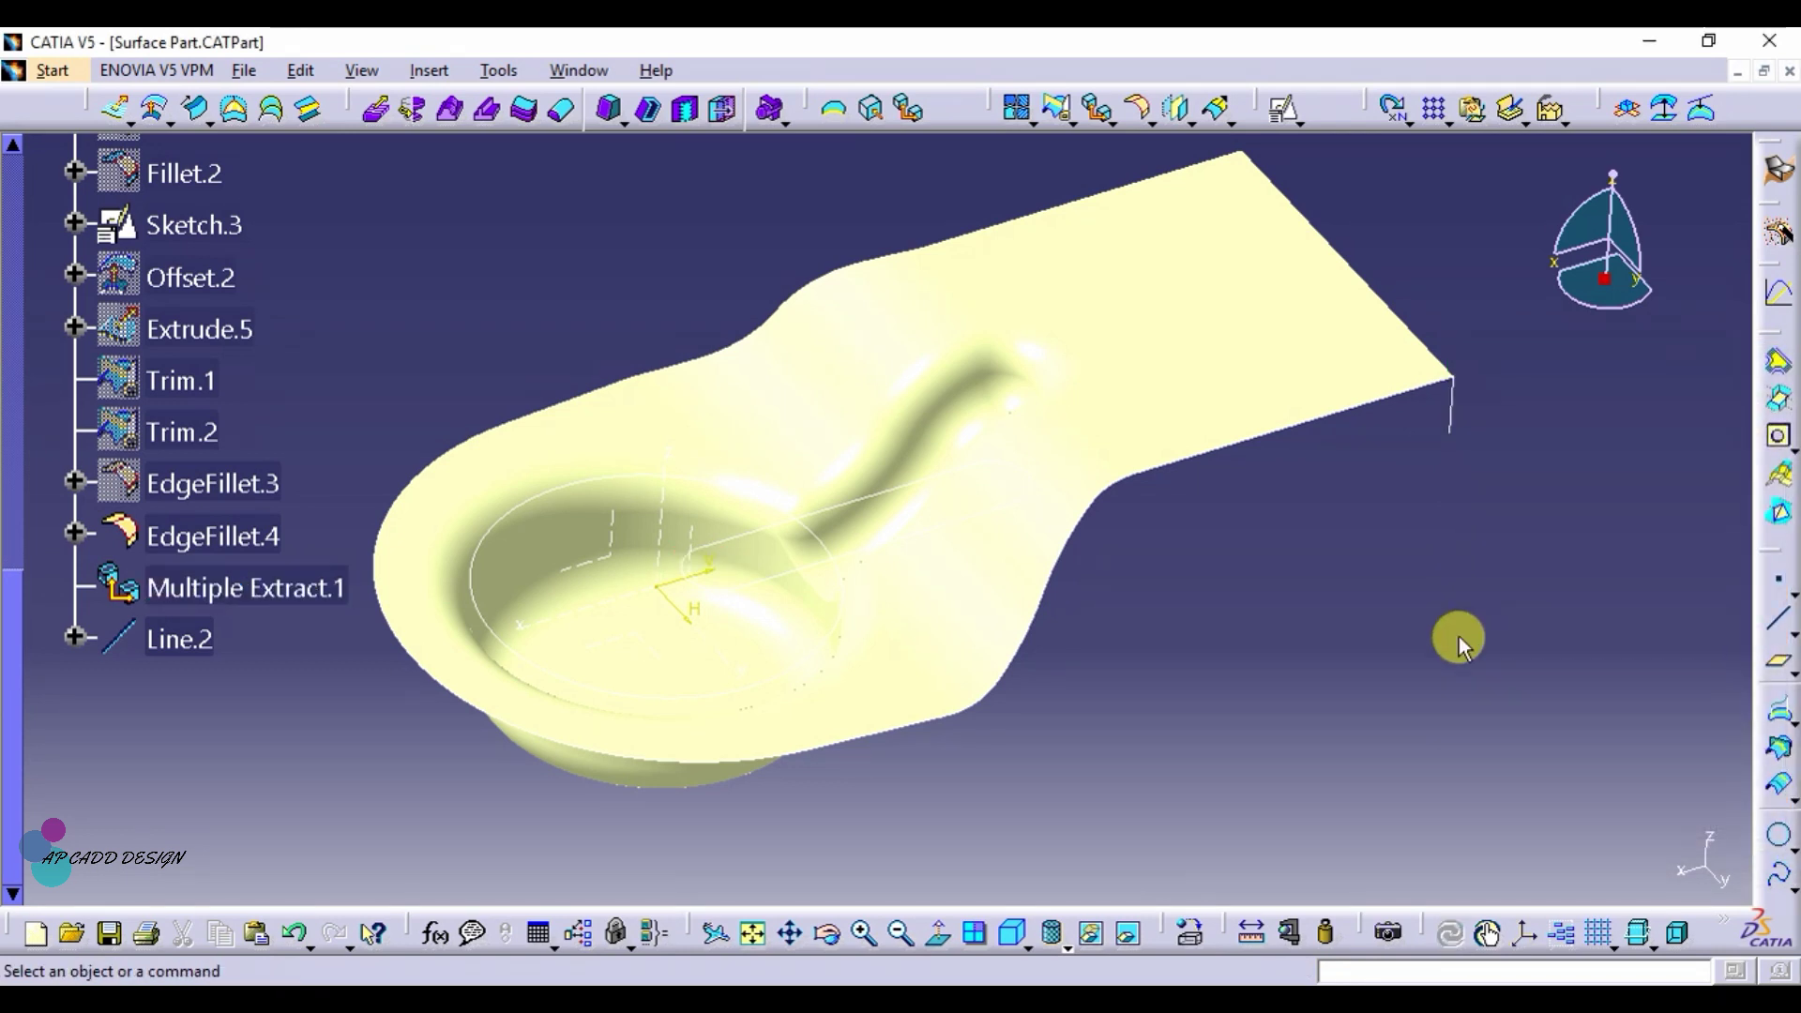
Step: Sweep Line.2 along Multiple Extract.1 to form the Sweep.1 side wall
{"action": "left_click", "coordinate": [192, 106]}
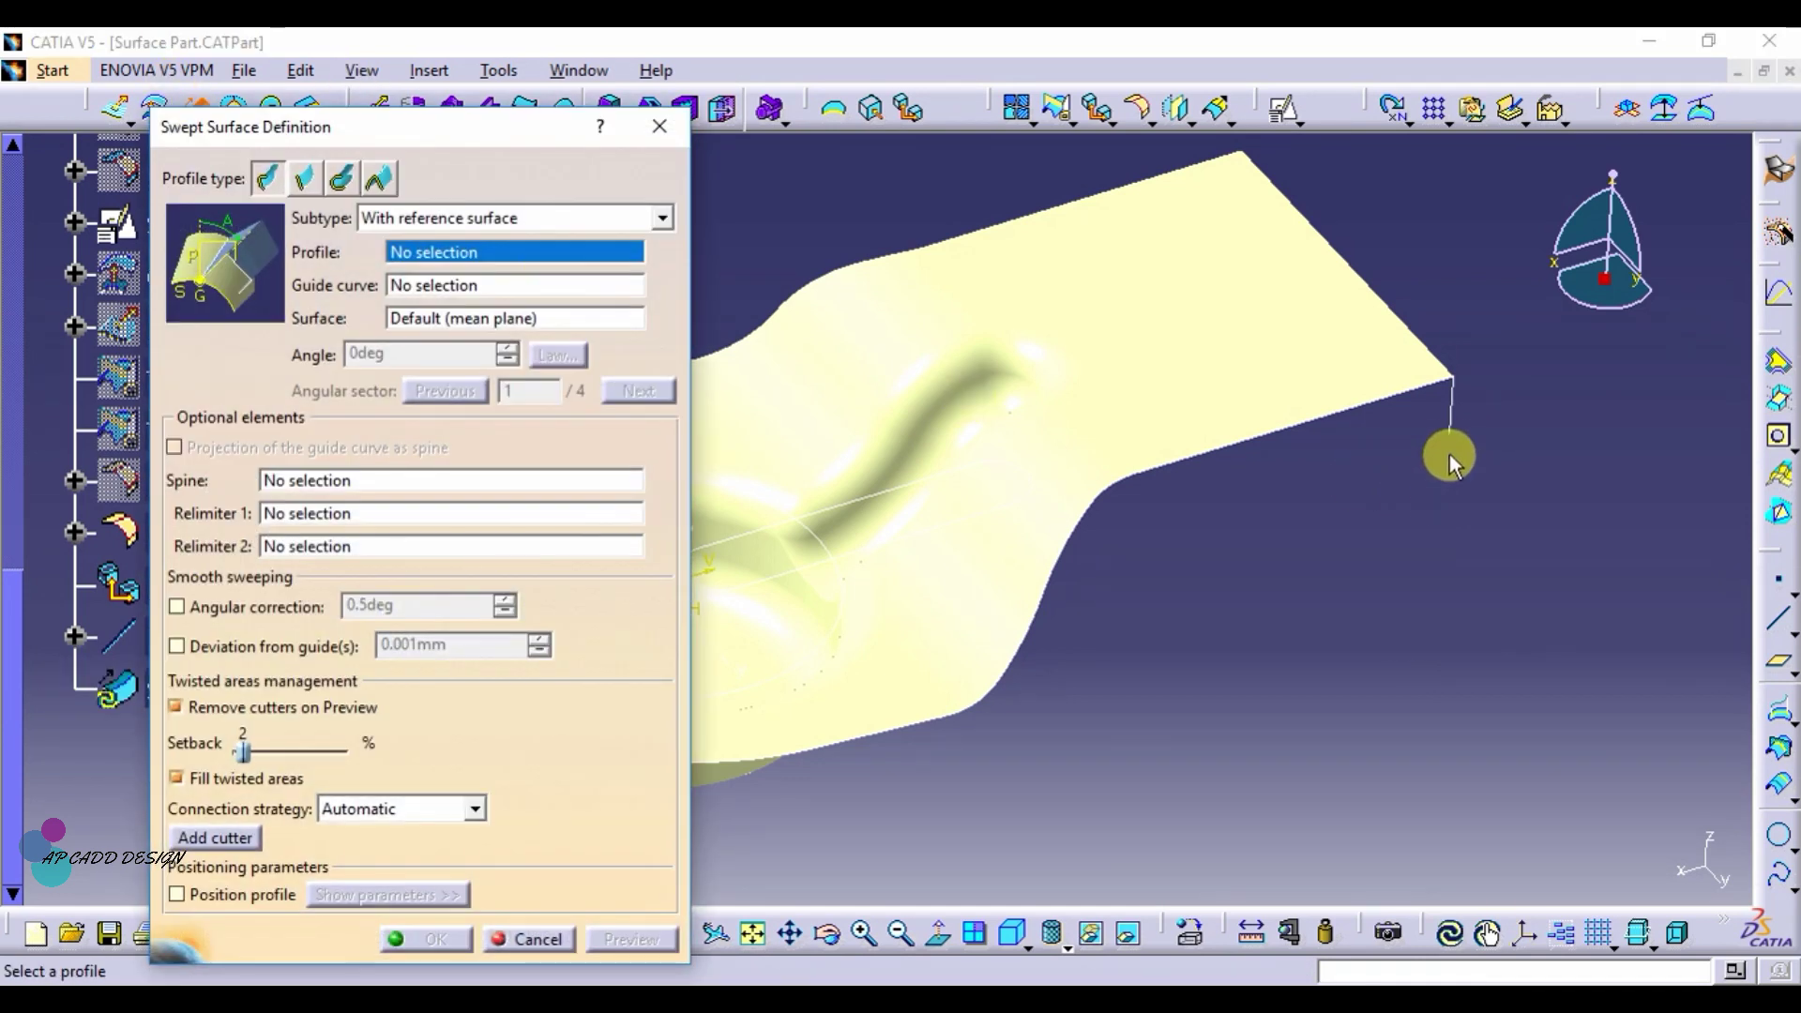
{"action": "left_click", "coordinate": [1449, 406]}
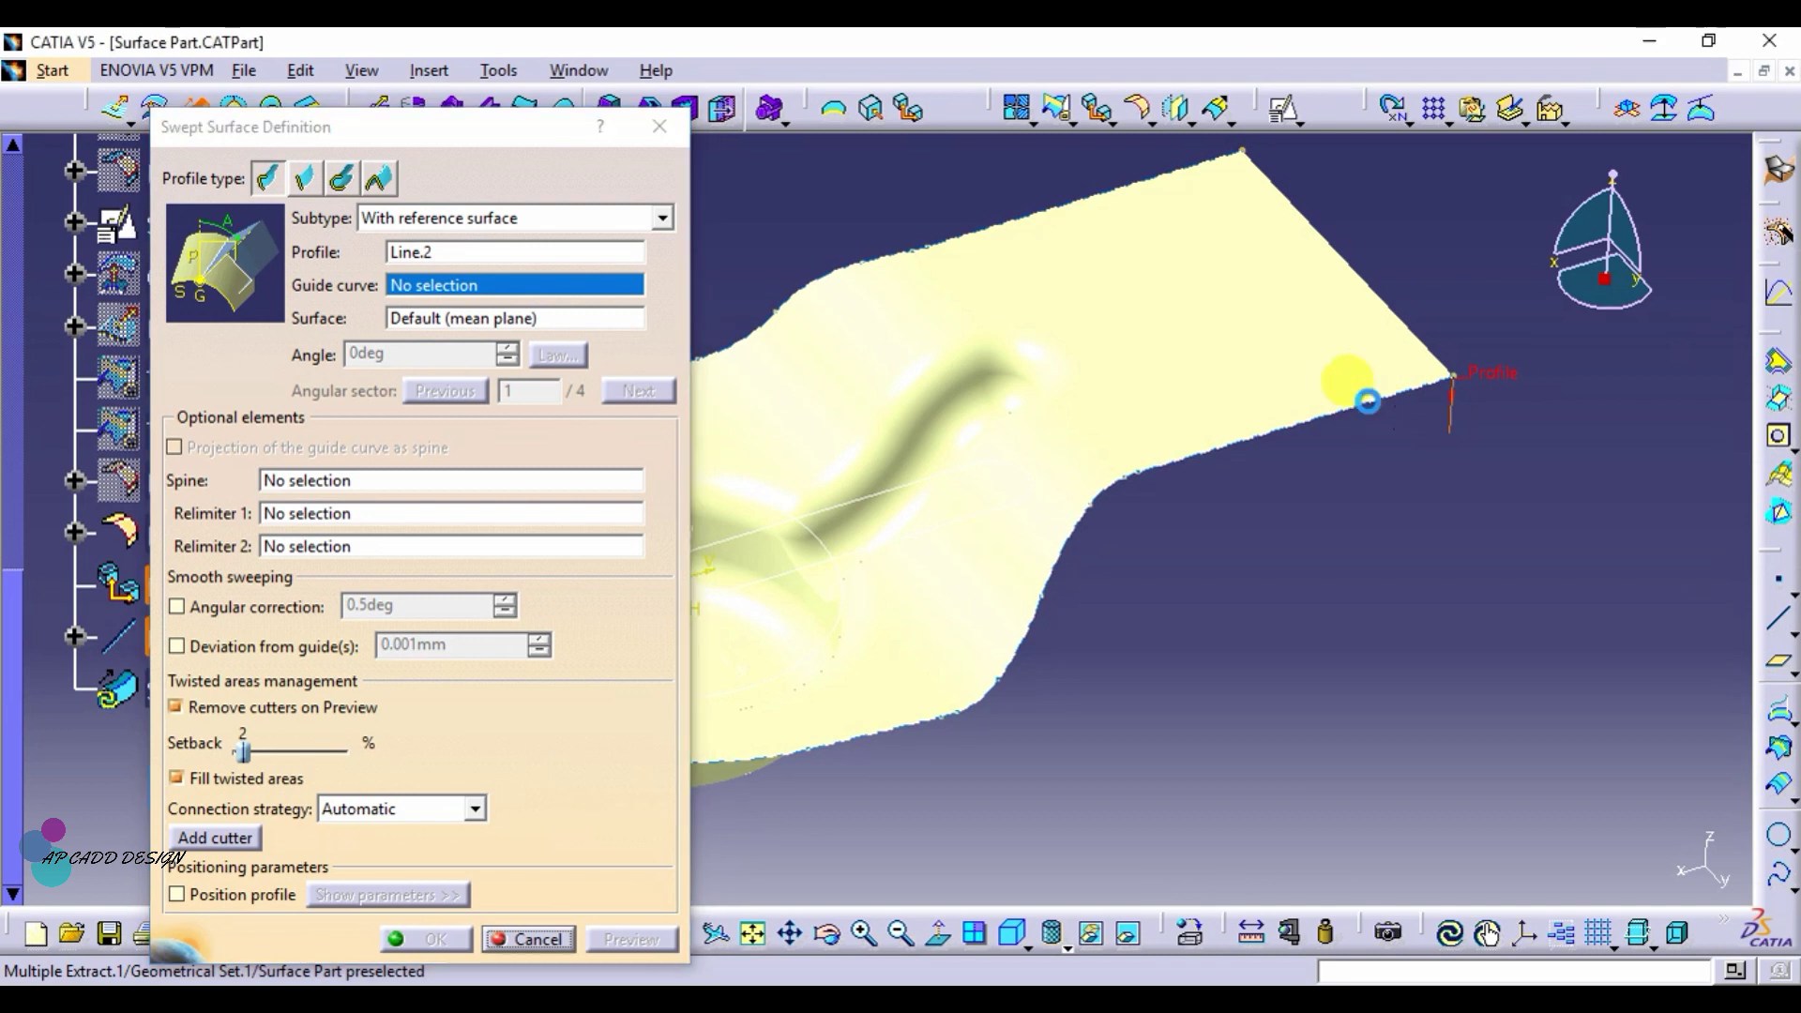
{"action": "left_click", "coordinate": [1367, 401]}
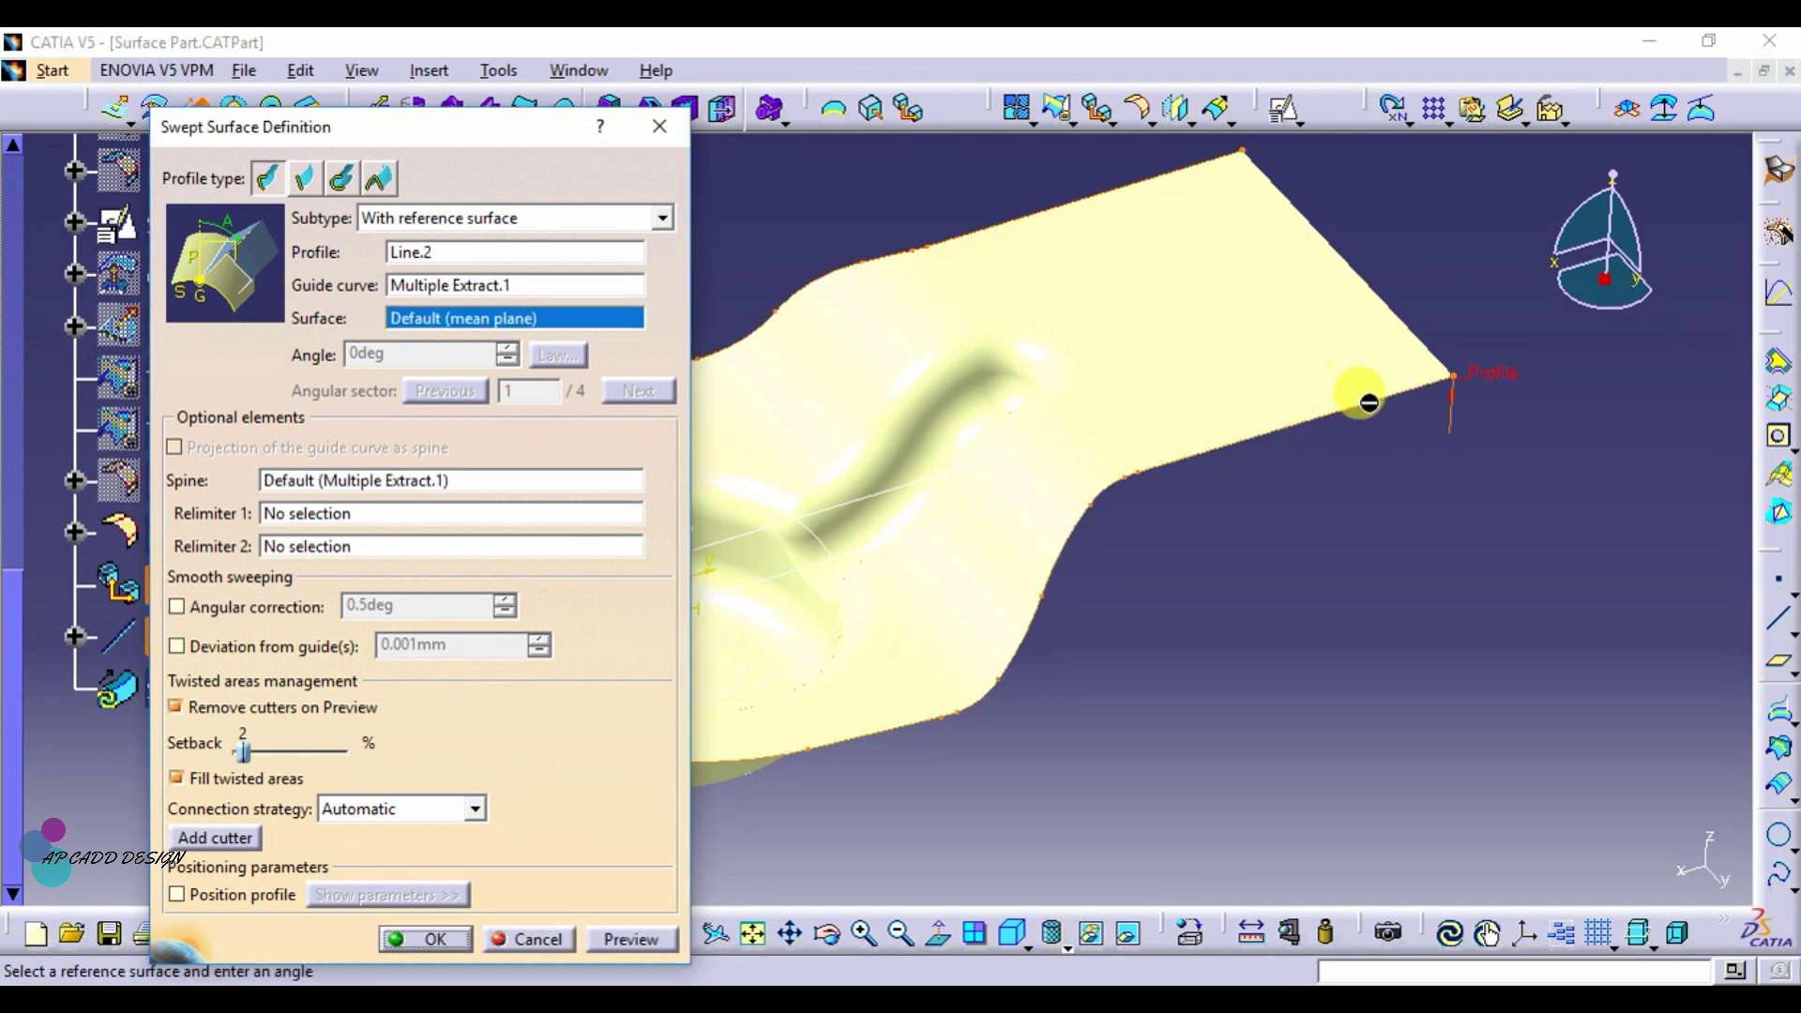
{"action": "left_click", "coordinate": [619, 941]}
{"action": "left_click", "coordinate": [458, 938]}
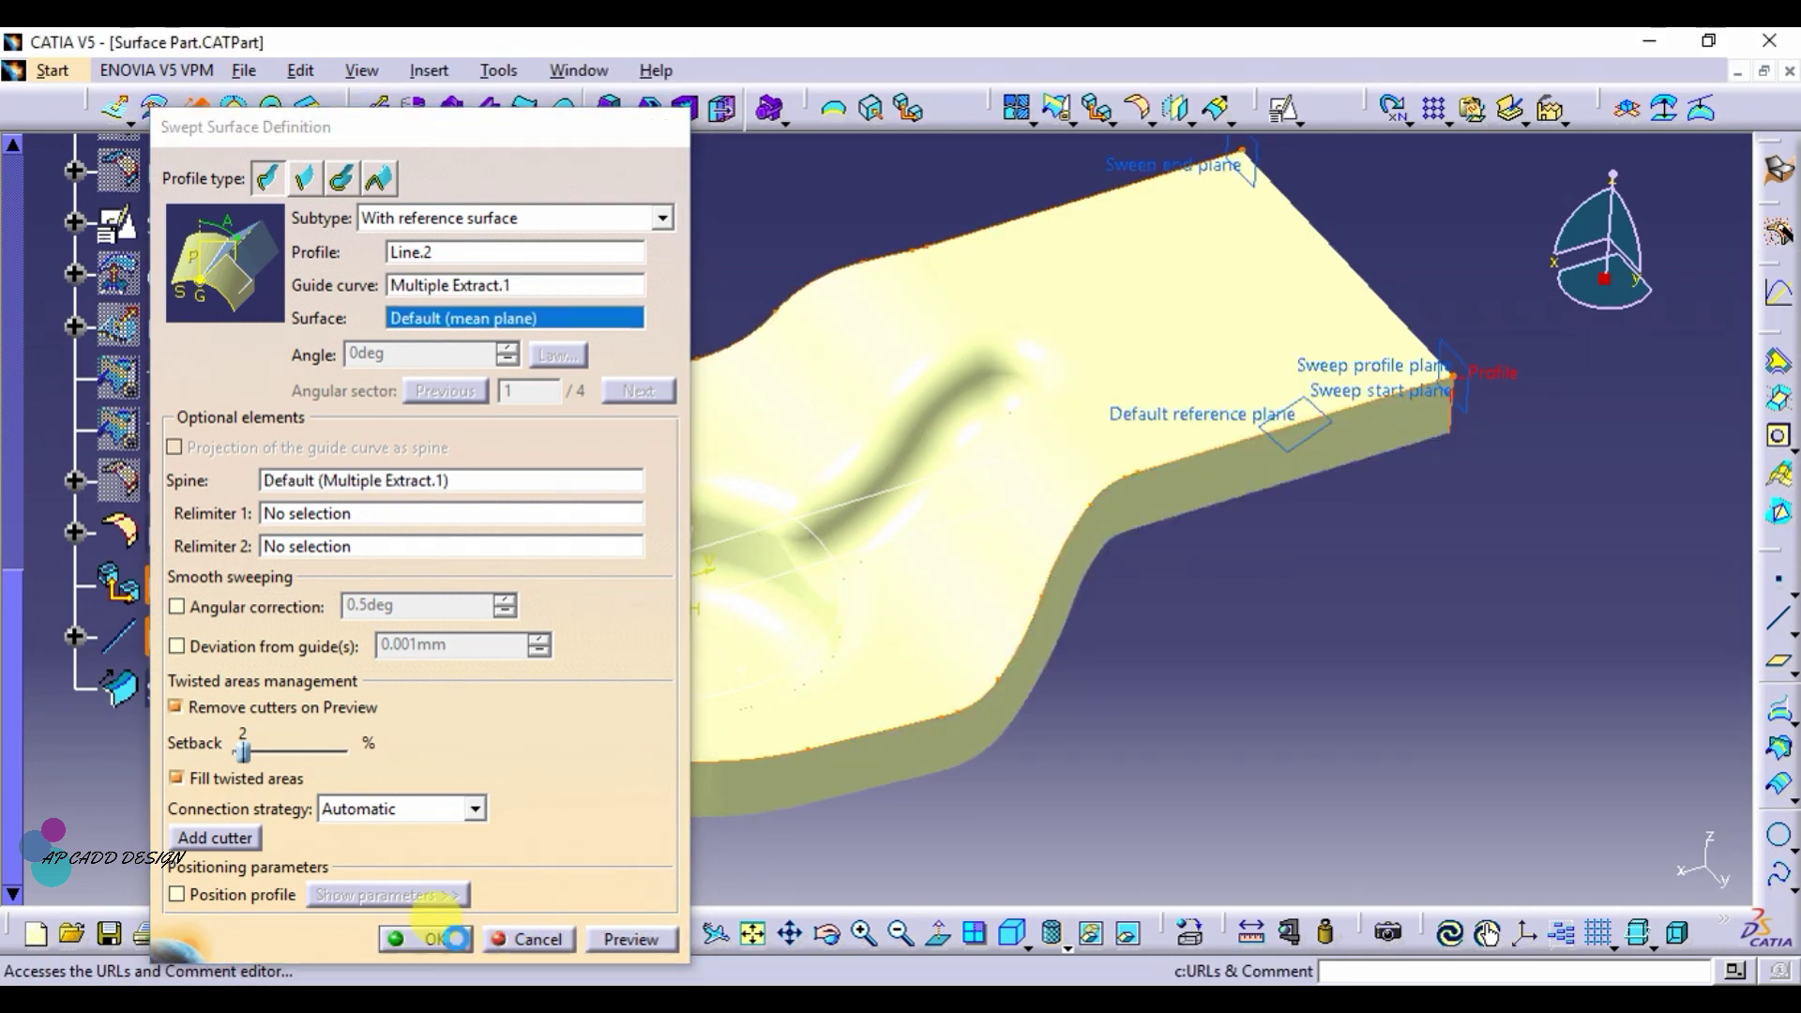
Step: Join EdgeFillet.4 and Sweep.1 into Join.1
{"action": "left_click", "coordinate": [1017, 106]}
{"action": "left_click", "coordinate": [1207, 310]}
{"action": "left_click", "coordinate": [1192, 495]}
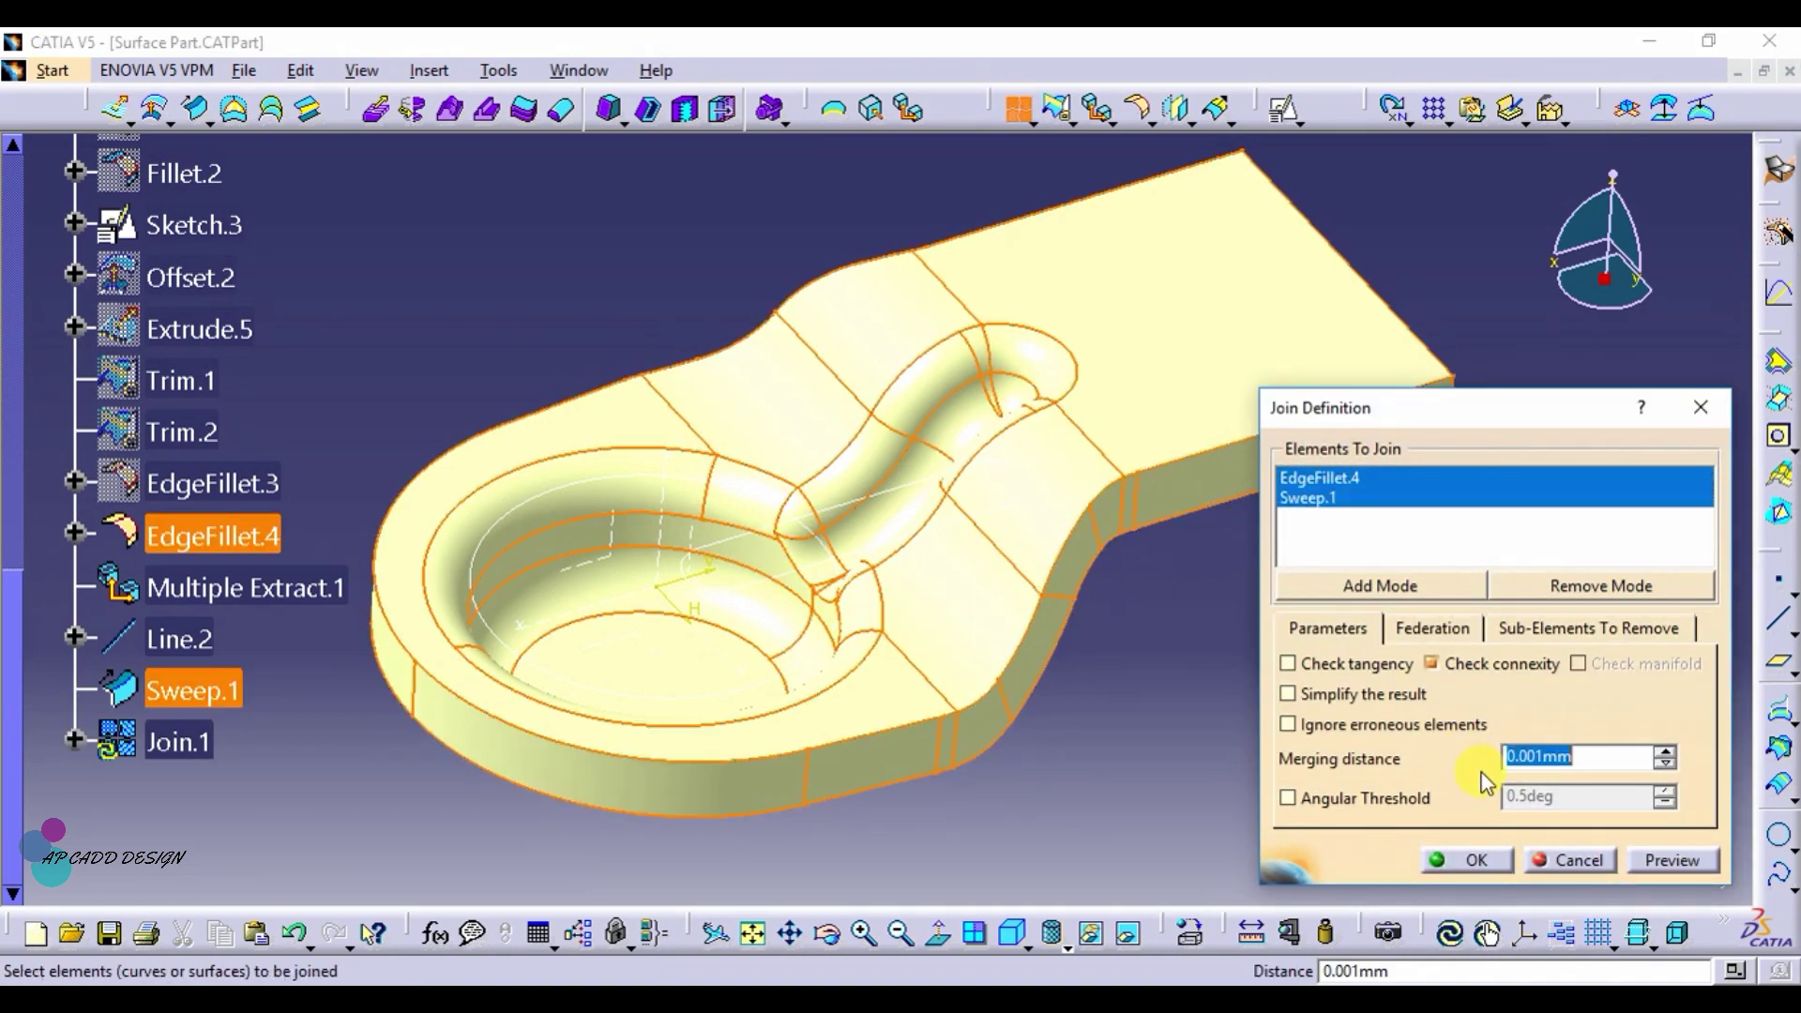
{"action": "left_click", "coordinate": [1481, 859]}
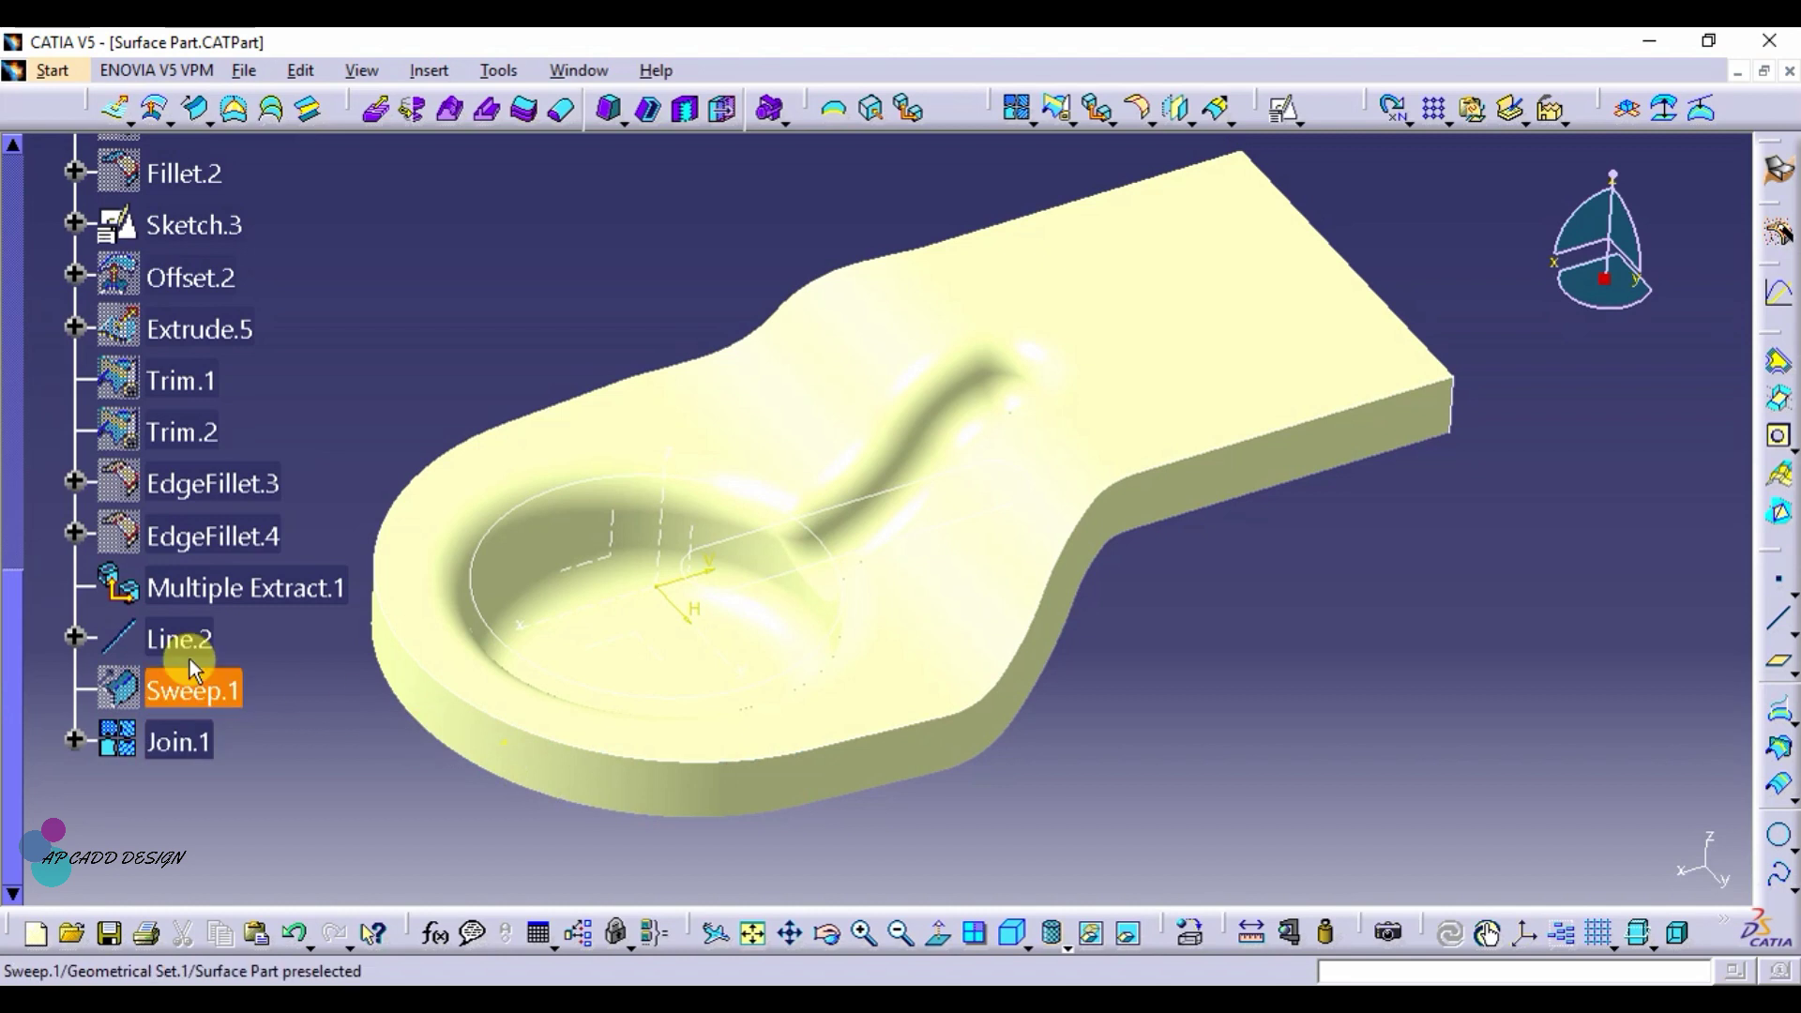
Step: Hide Multiple Extract.1 and Line.2
{"action": "left_click", "coordinate": [199, 600]}
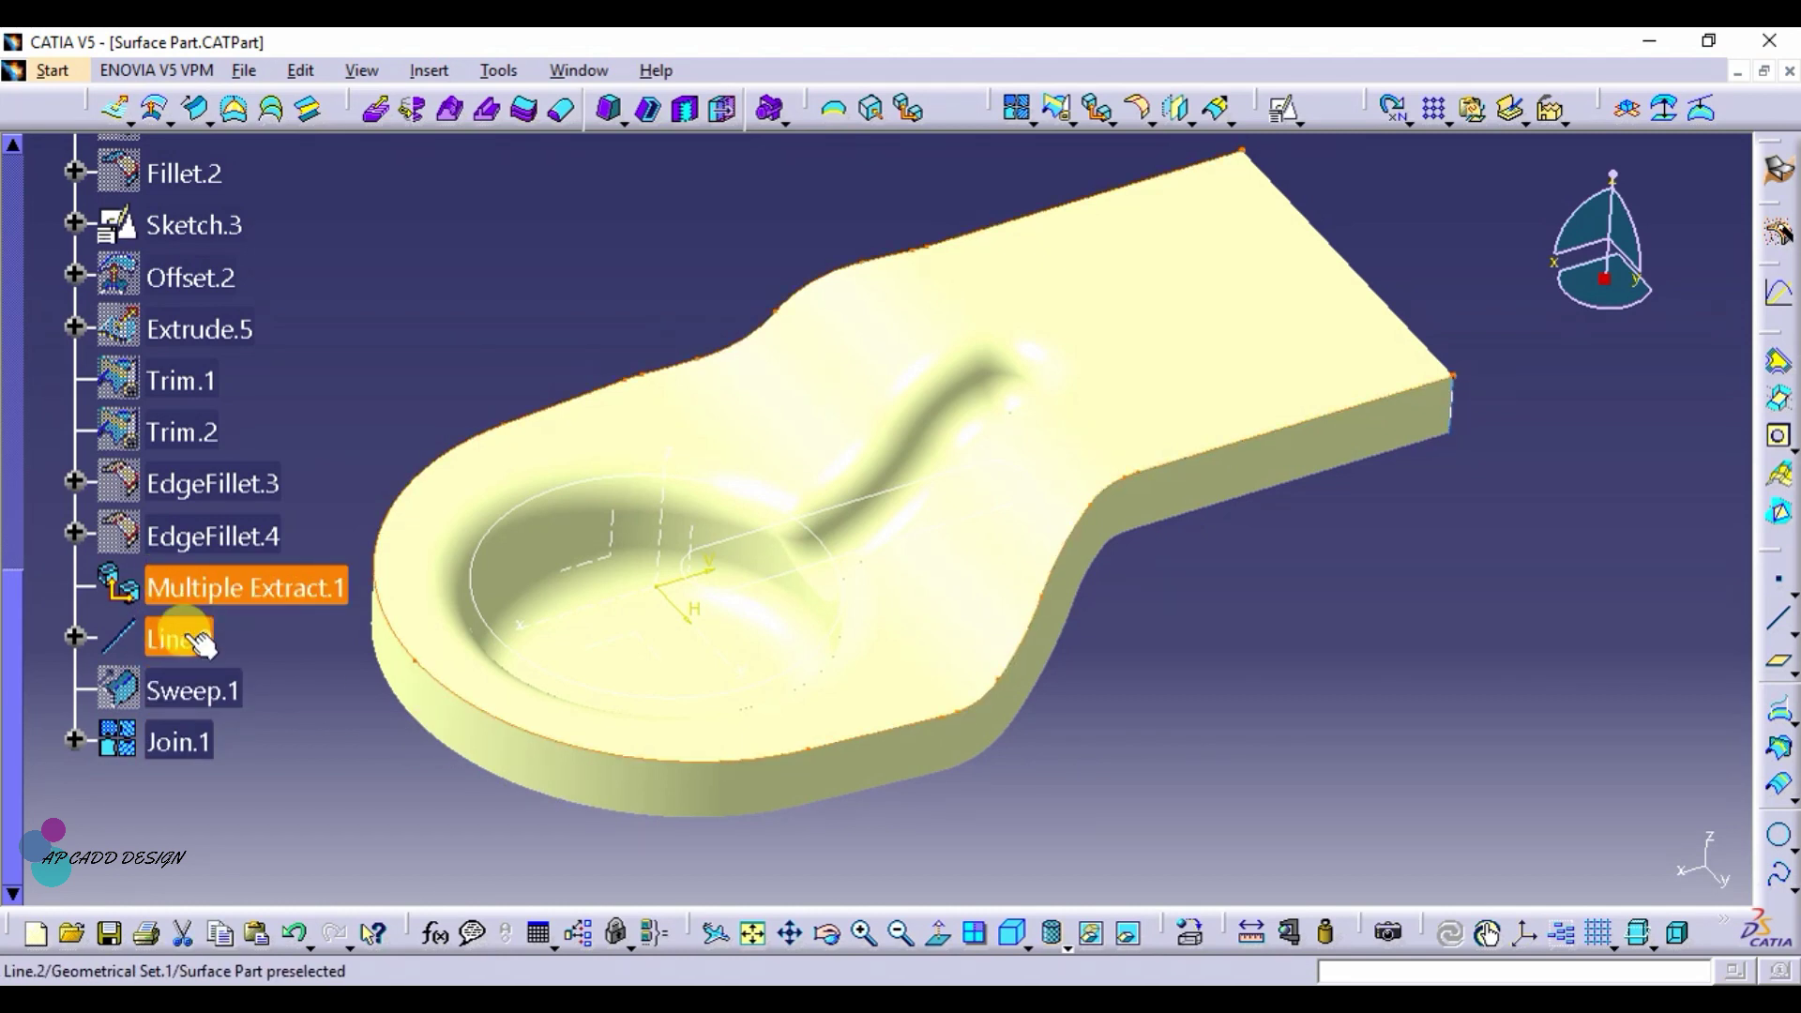
{"action": "right_click", "coordinate": [200, 642]}
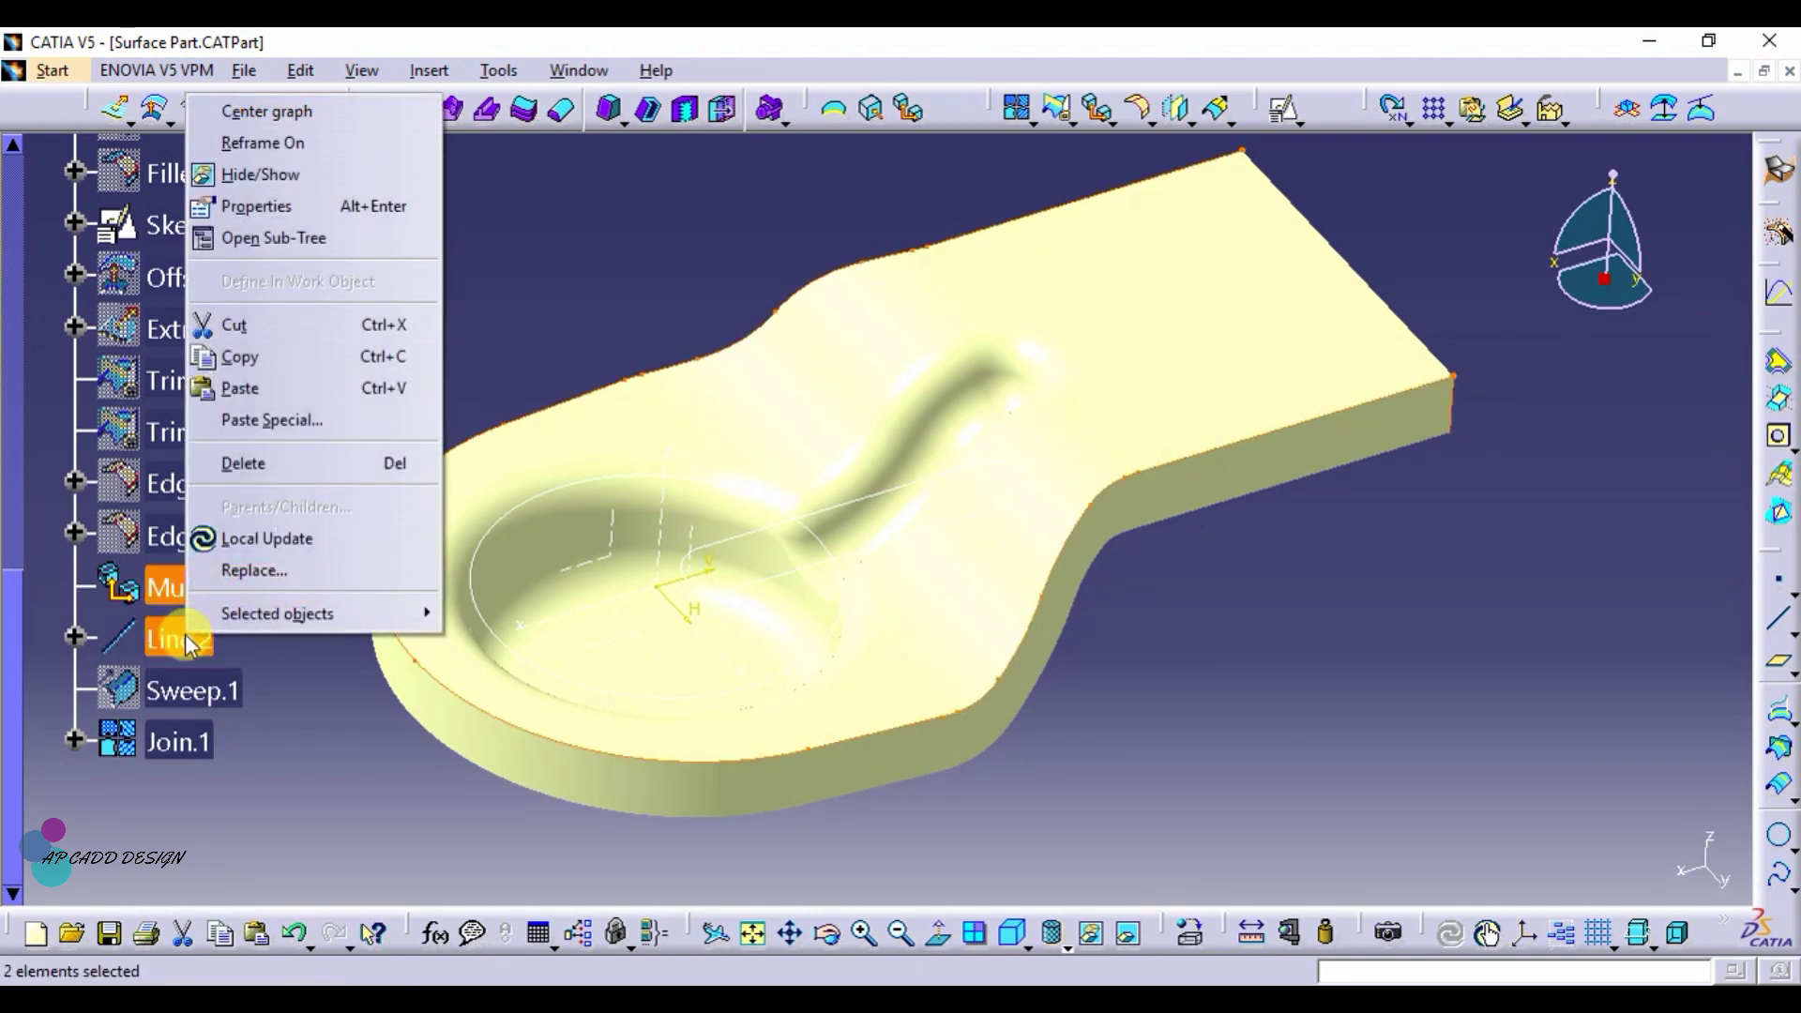
{"action": "left_click", "coordinate": [278, 176]}
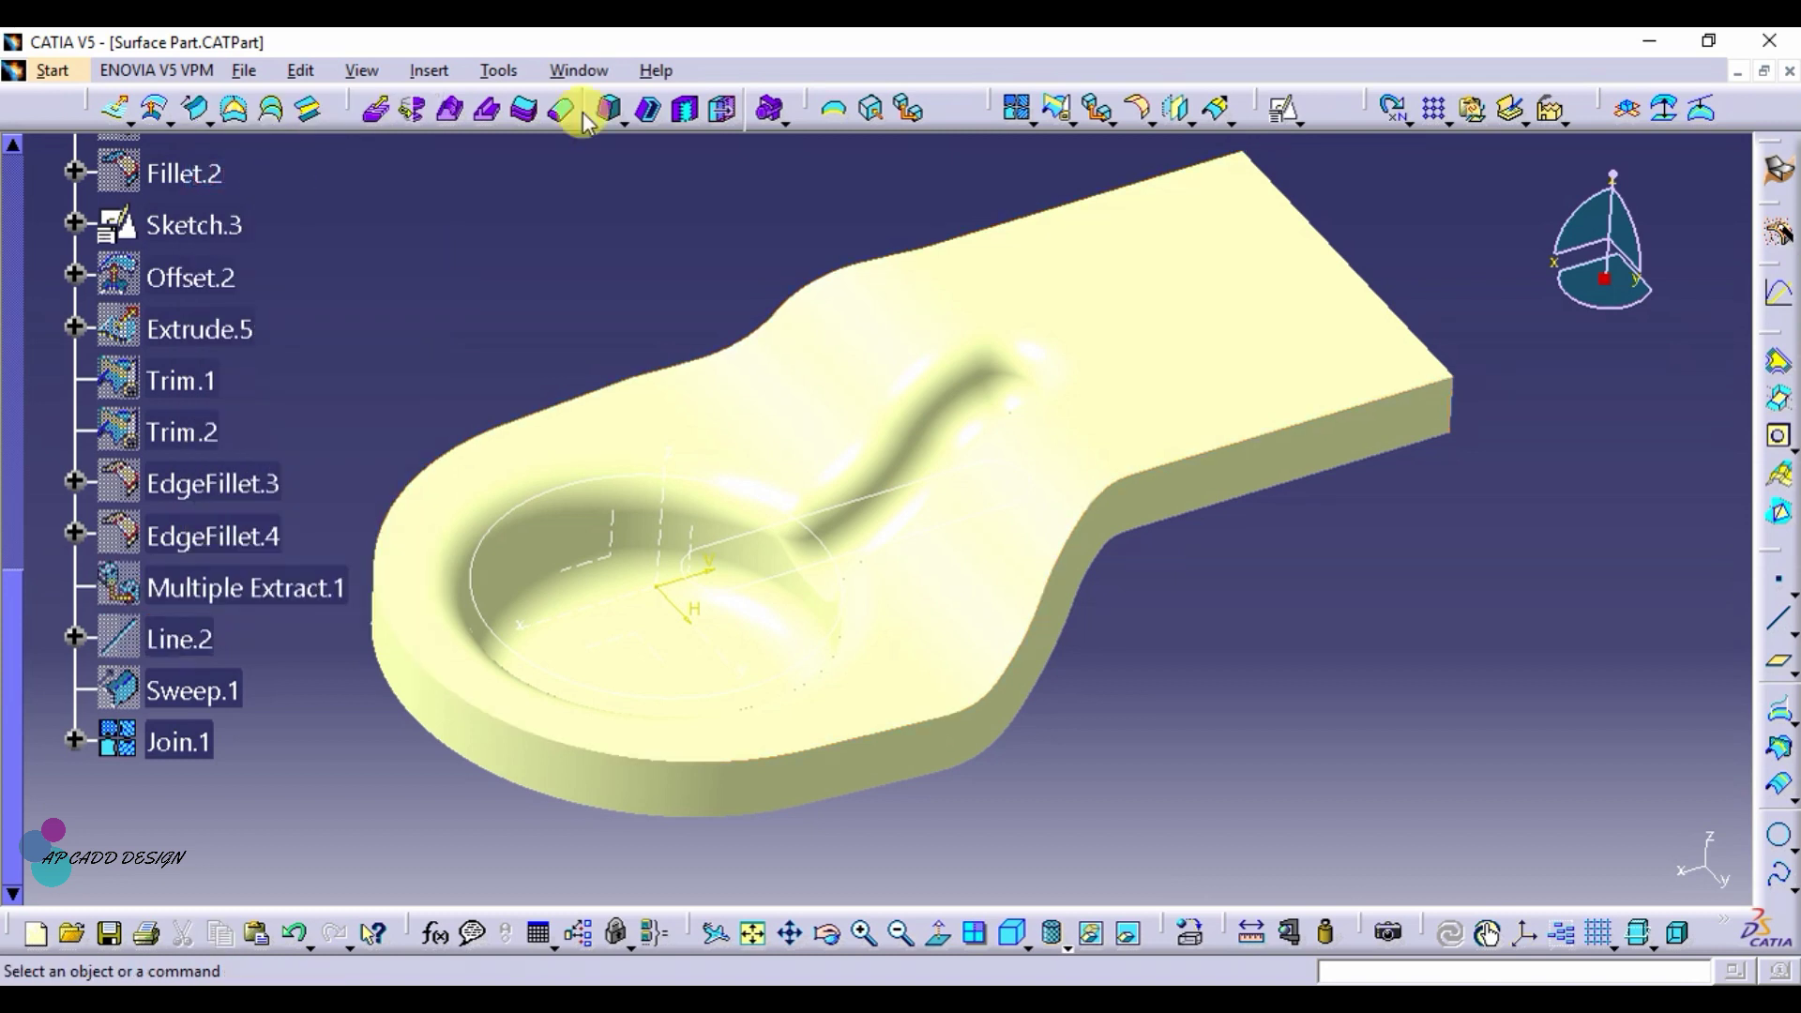
Step: Round Join.1's top outer edge with a 4 mm edge fillet
{"action": "left_click", "coordinate": [1144, 110]}
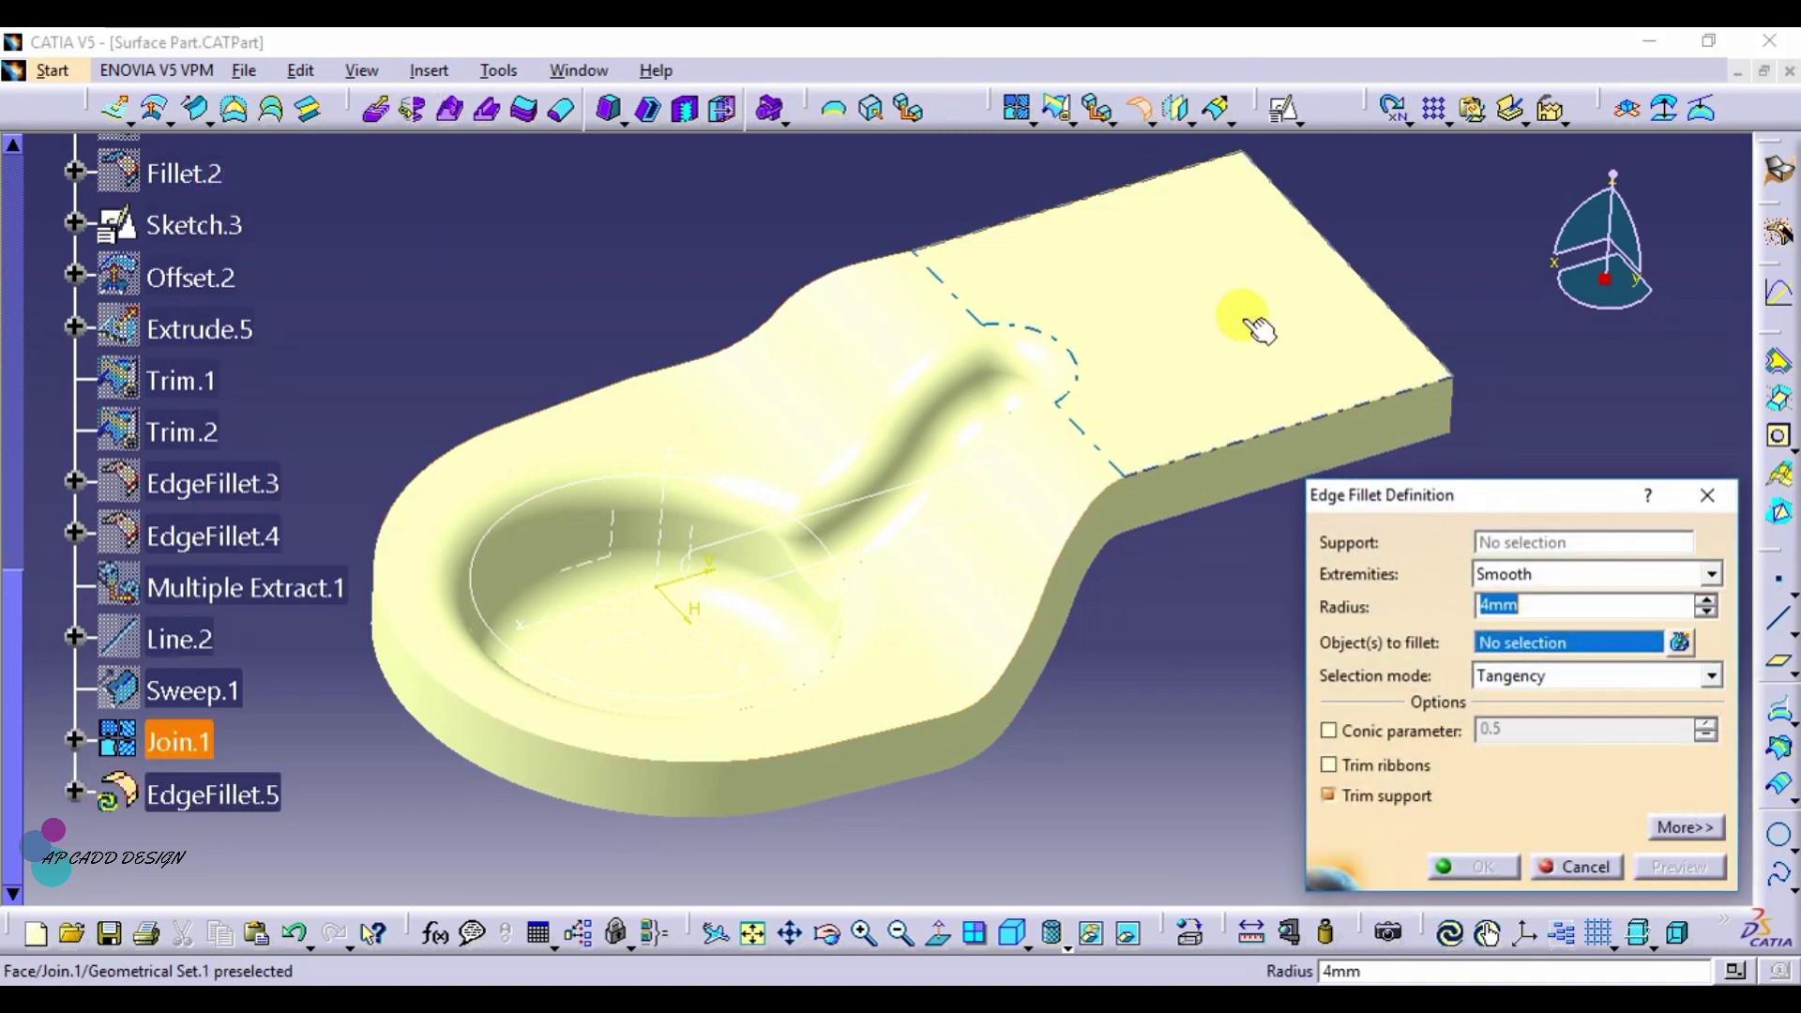
{"action": "left_click", "coordinate": [1248, 451]}
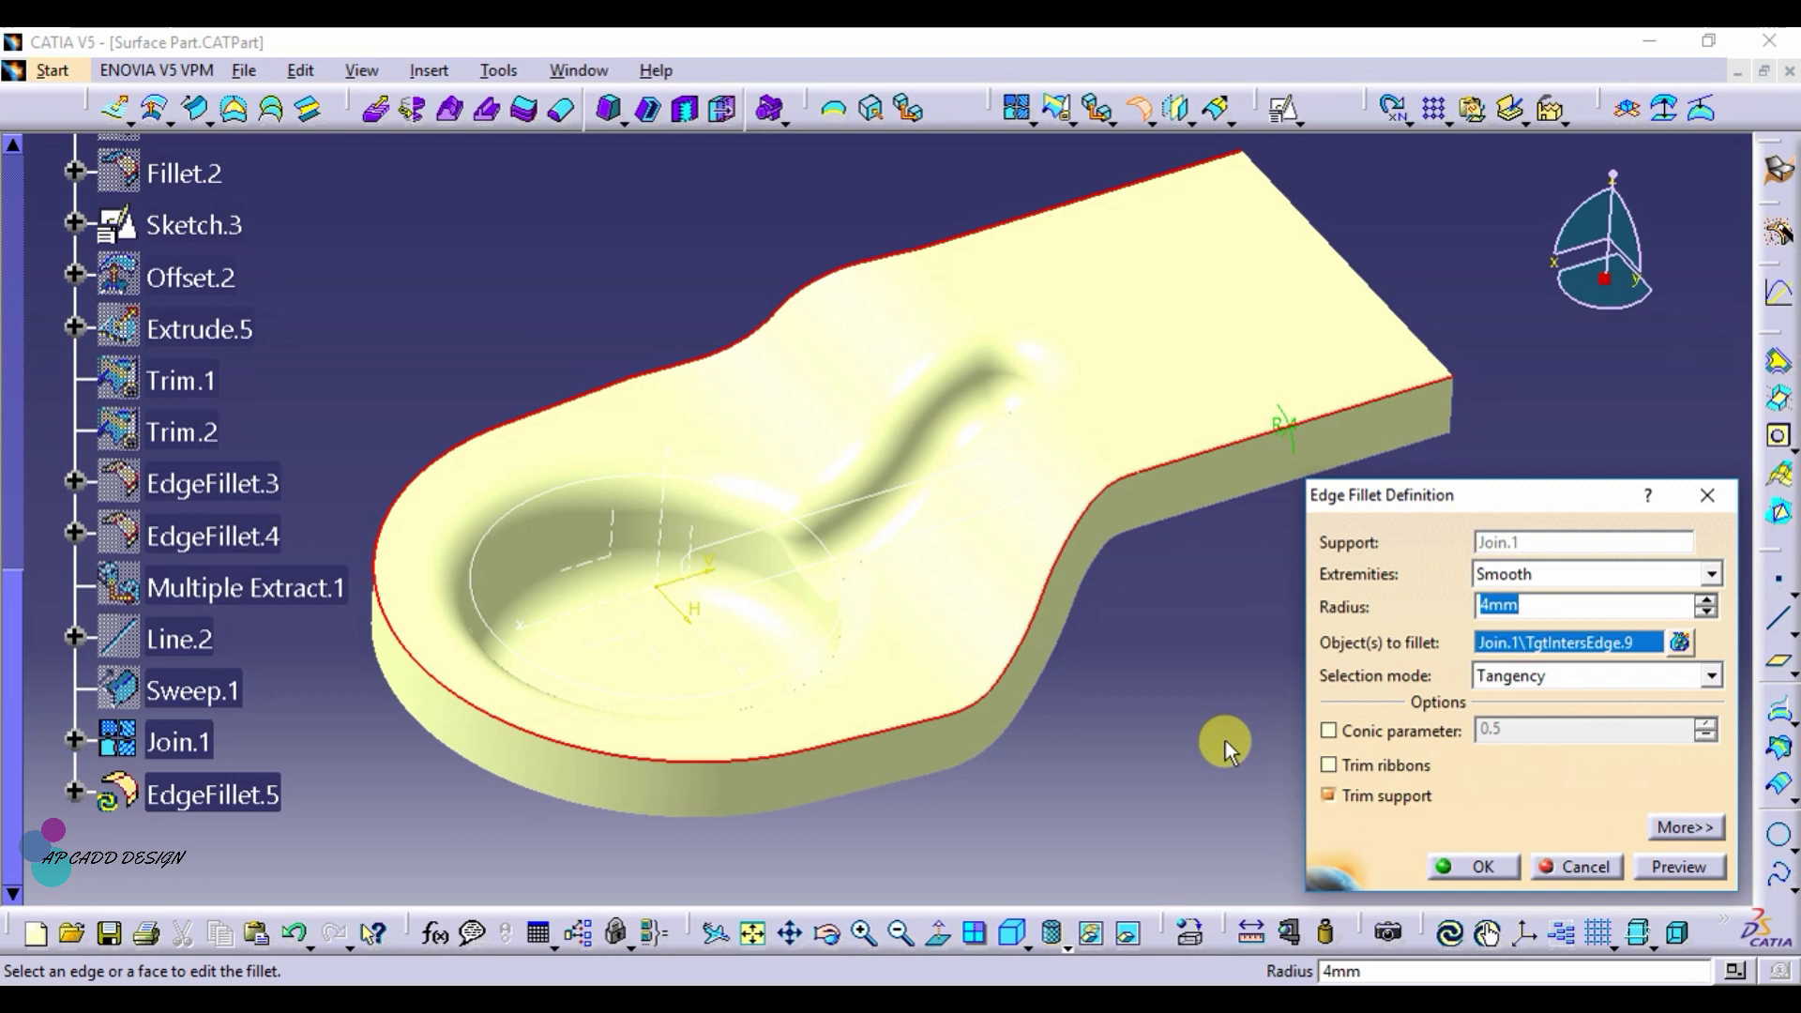
{"action": "left_click", "coordinate": [1653, 870]}
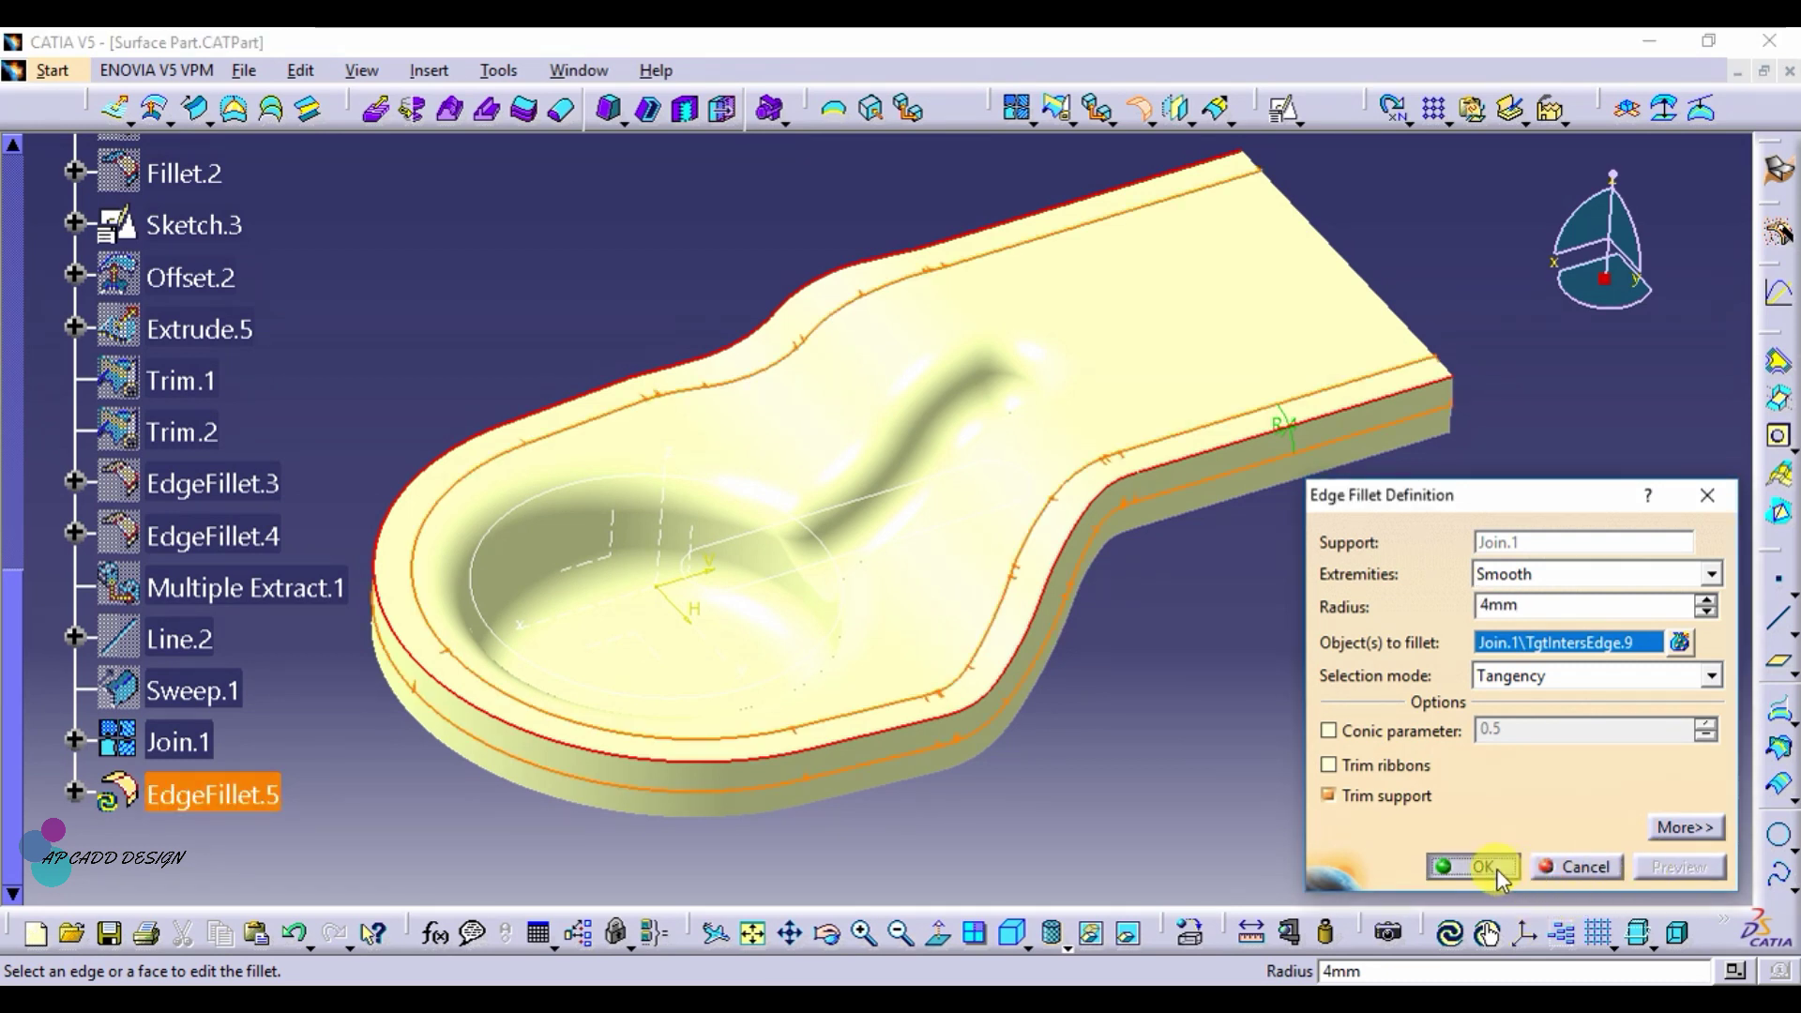
{"action": "left_click", "coordinate": [1496, 875]}
{"action": "left_click", "coordinate": [1463, 739]}
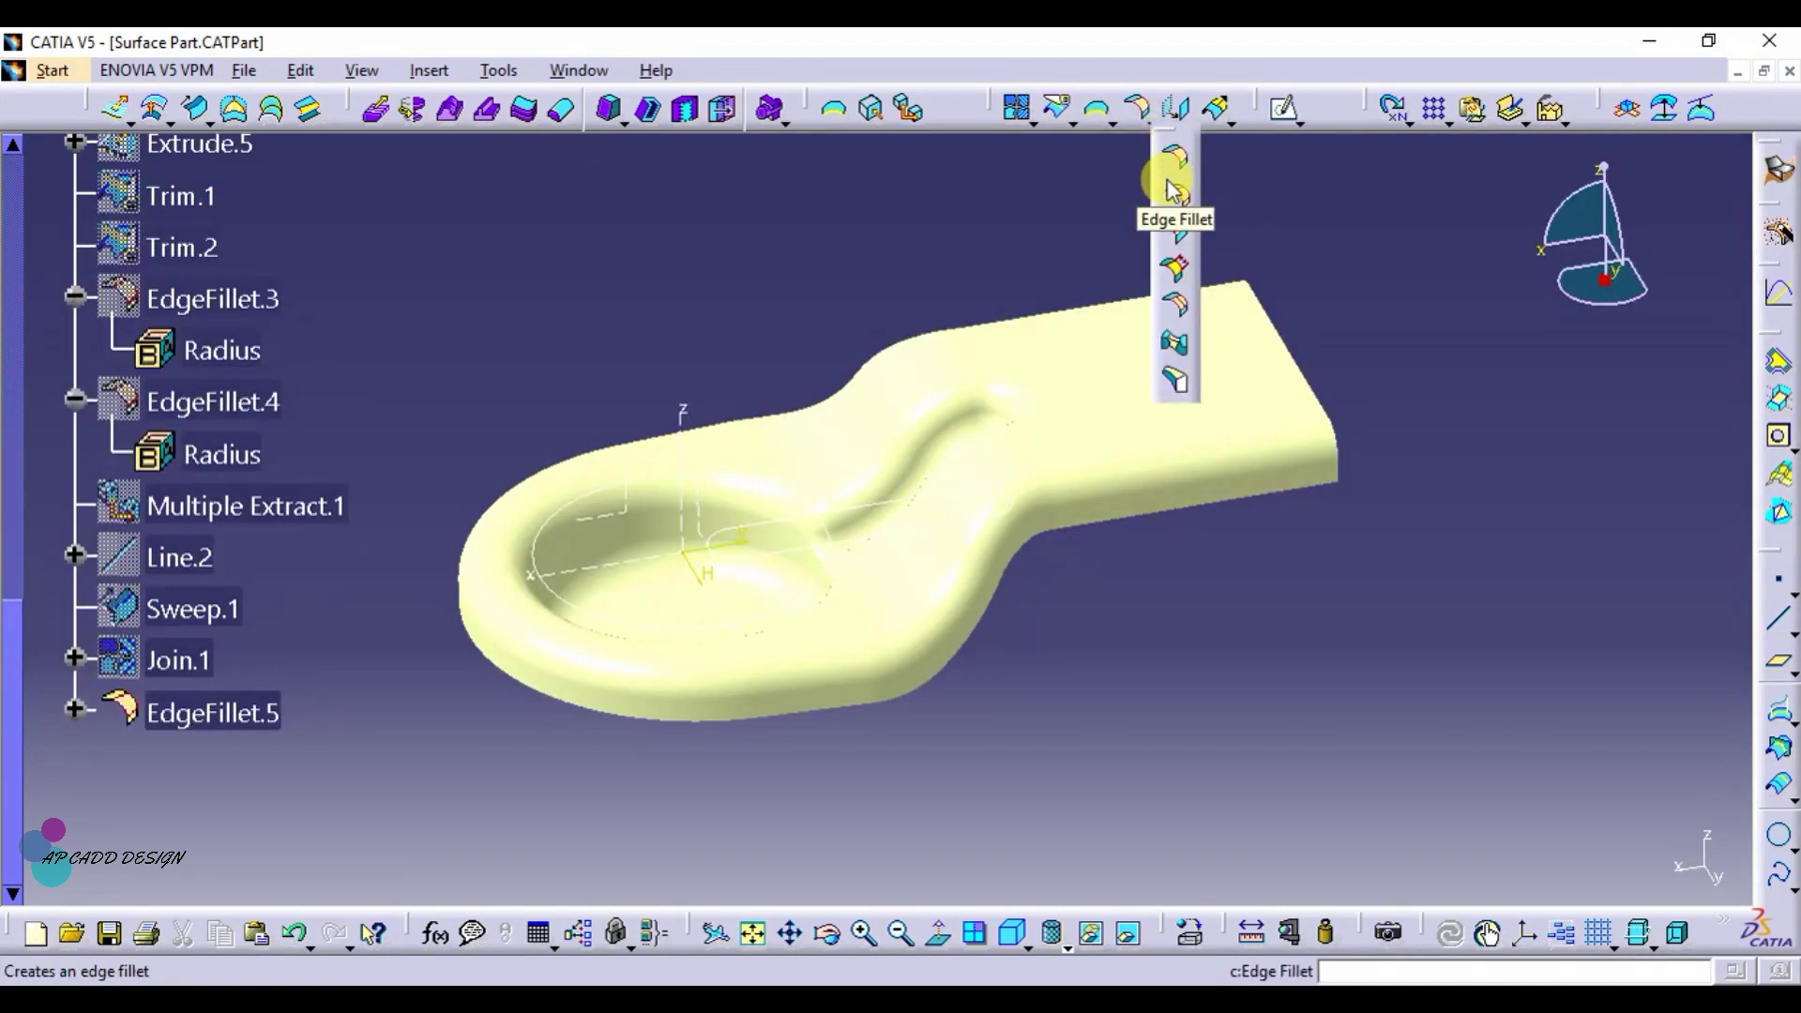
Step: Fillet EdgeFillet.5's Face.2 at 4 mm, dismiss the warnings, and orbit to inspect the cup
{"action": "left_click", "coordinate": [1172, 190]}
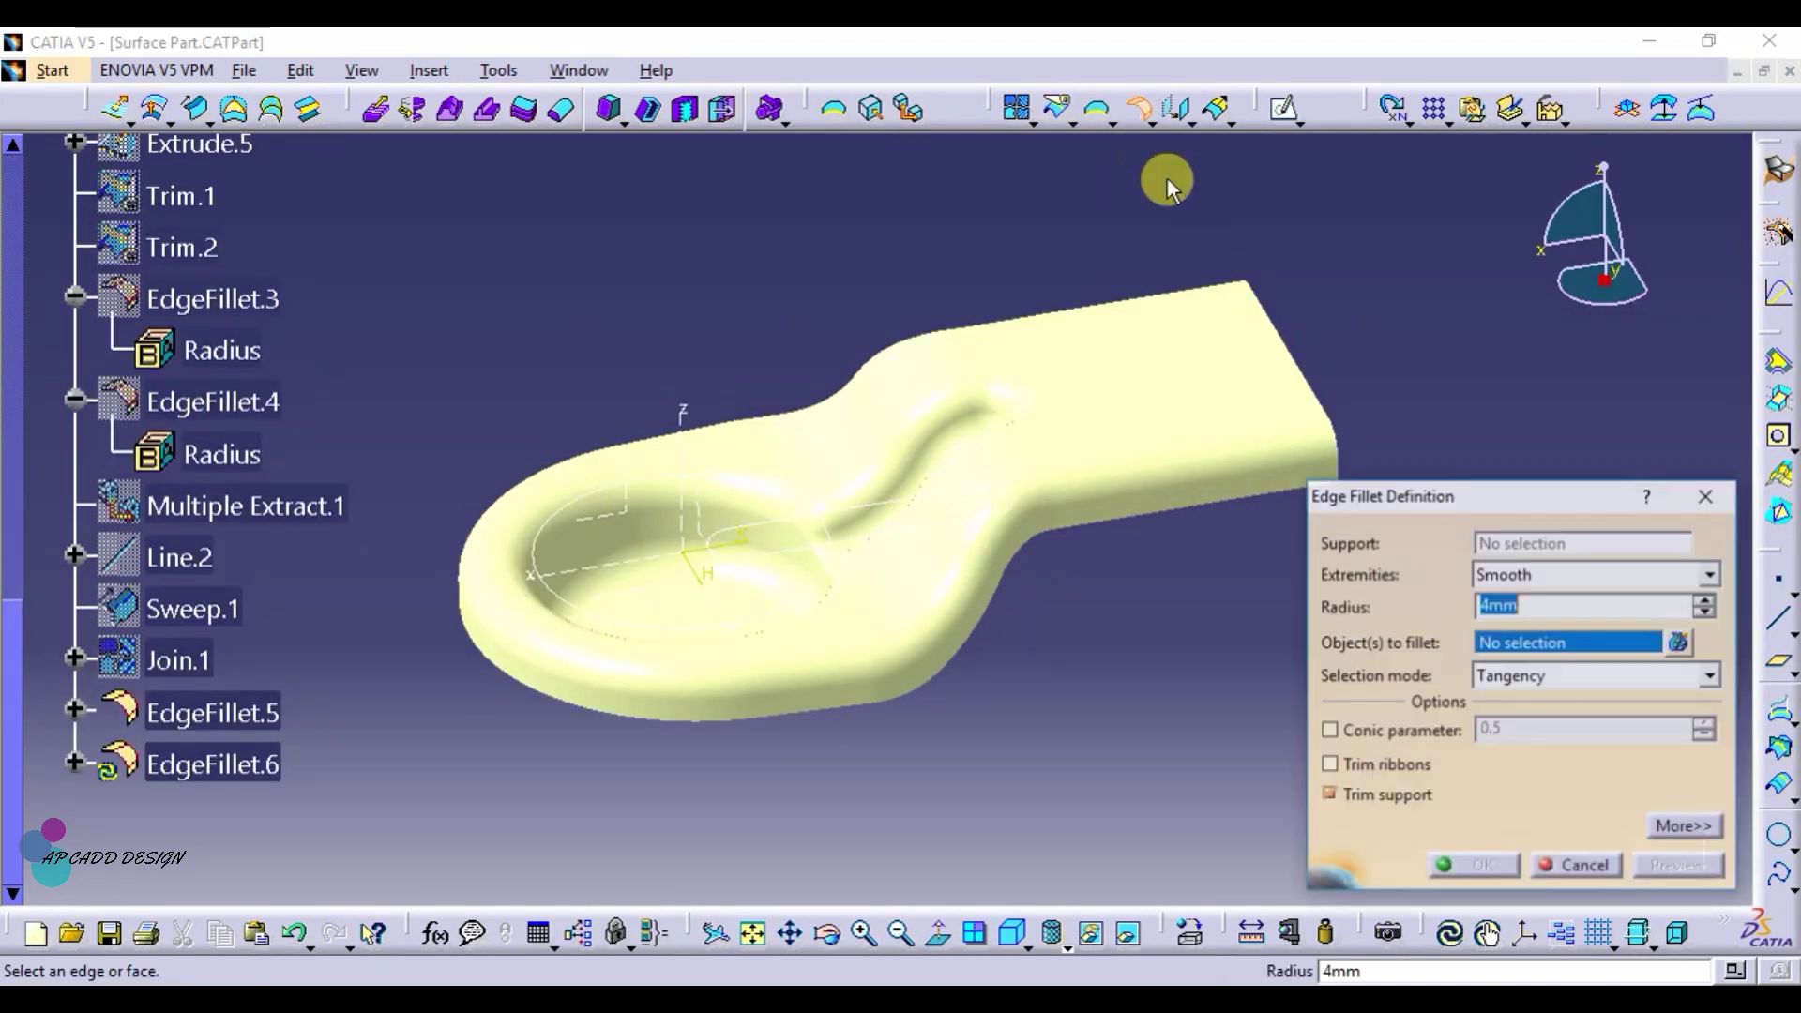
{"action": "left_click", "coordinate": [832, 561]}
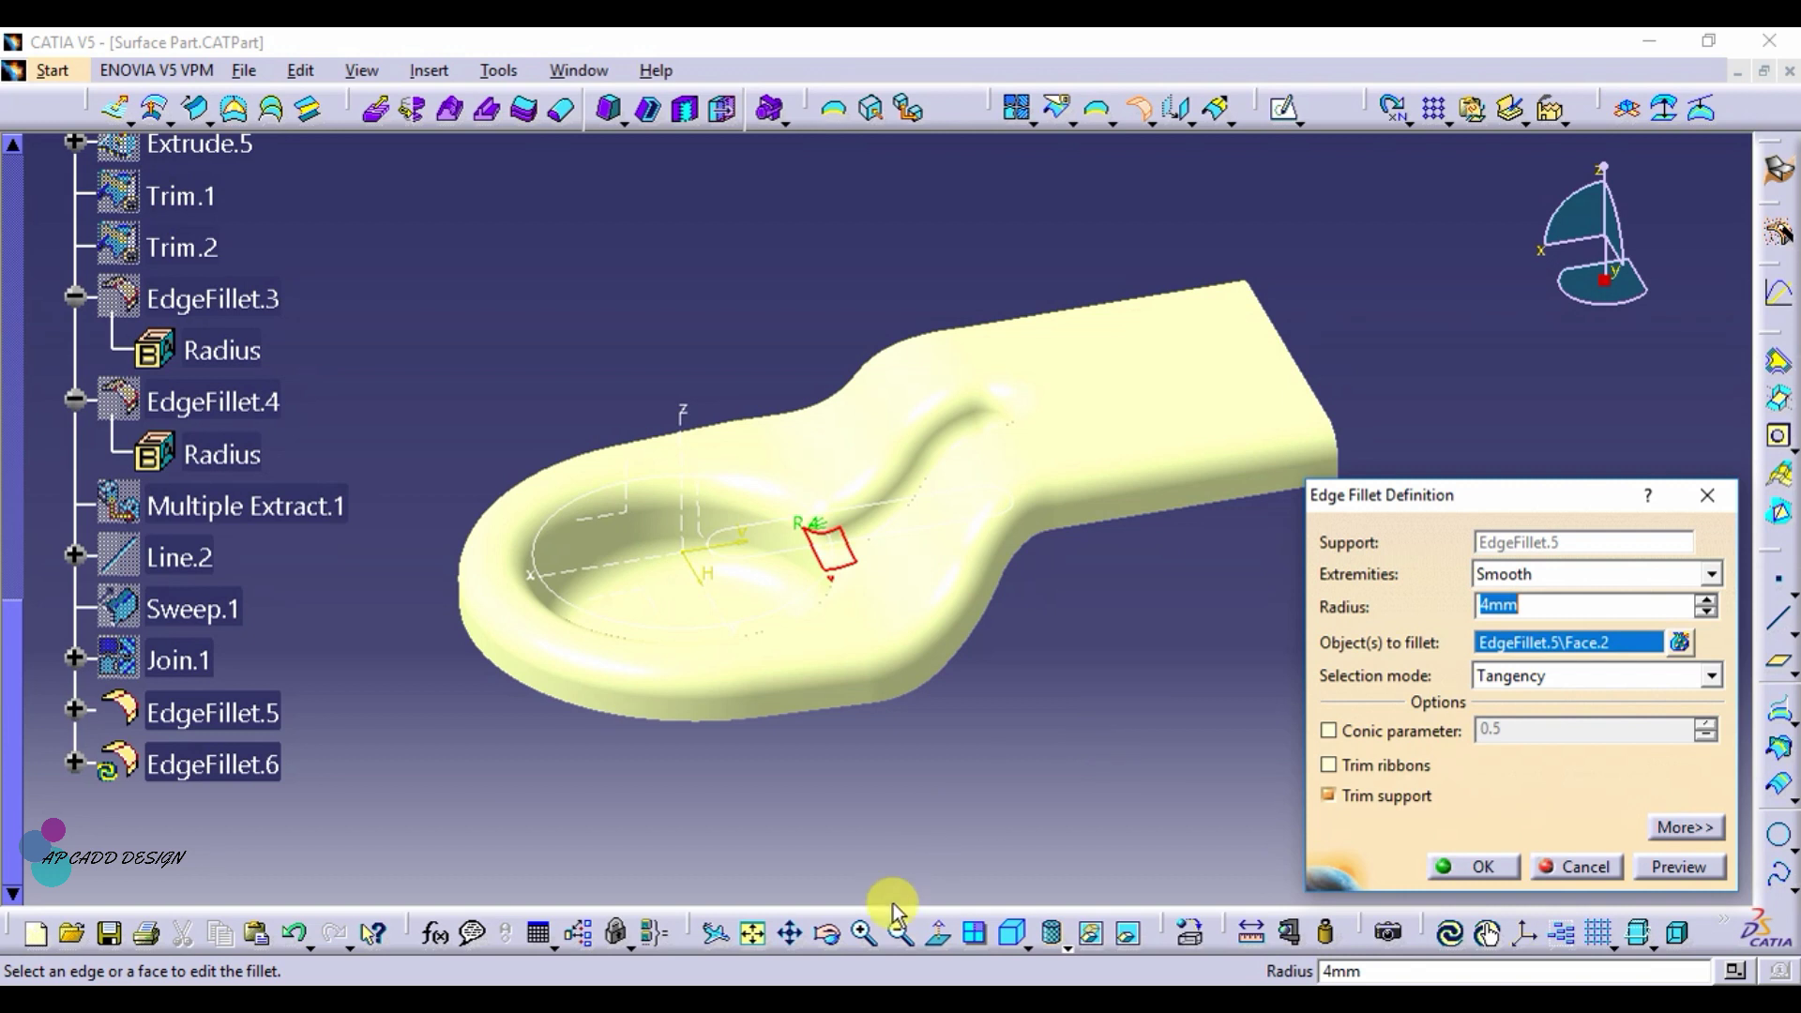
{"action": "left_click", "coordinate": [830, 935]}
{"action": "mouse_move", "coordinate": [628, 812]}
{"action": "left_mouse_down"}
{"action": "mouse_move", "coordinate": [743, 848]}
{"action": "mouse_move", "coordinate": [563, 741]}
{"action": "left_mouse_up"}
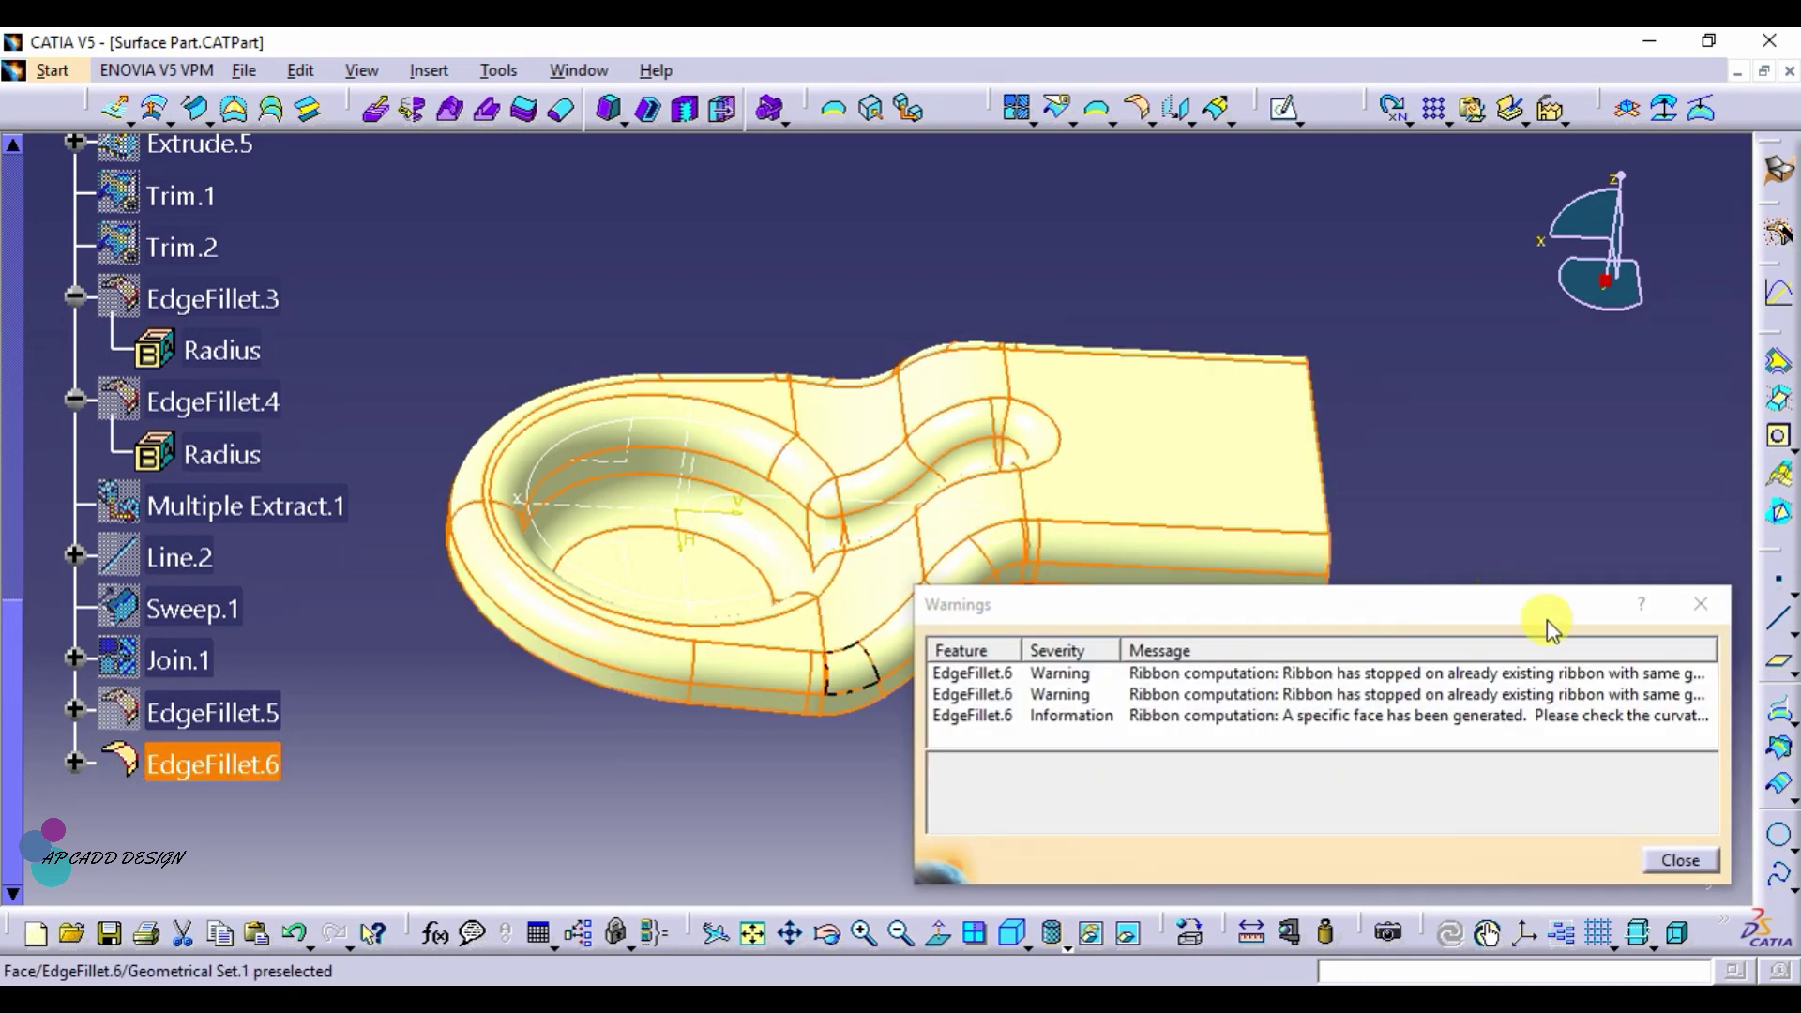
{"action": "left_click", "coordinate": [1681, 860]}
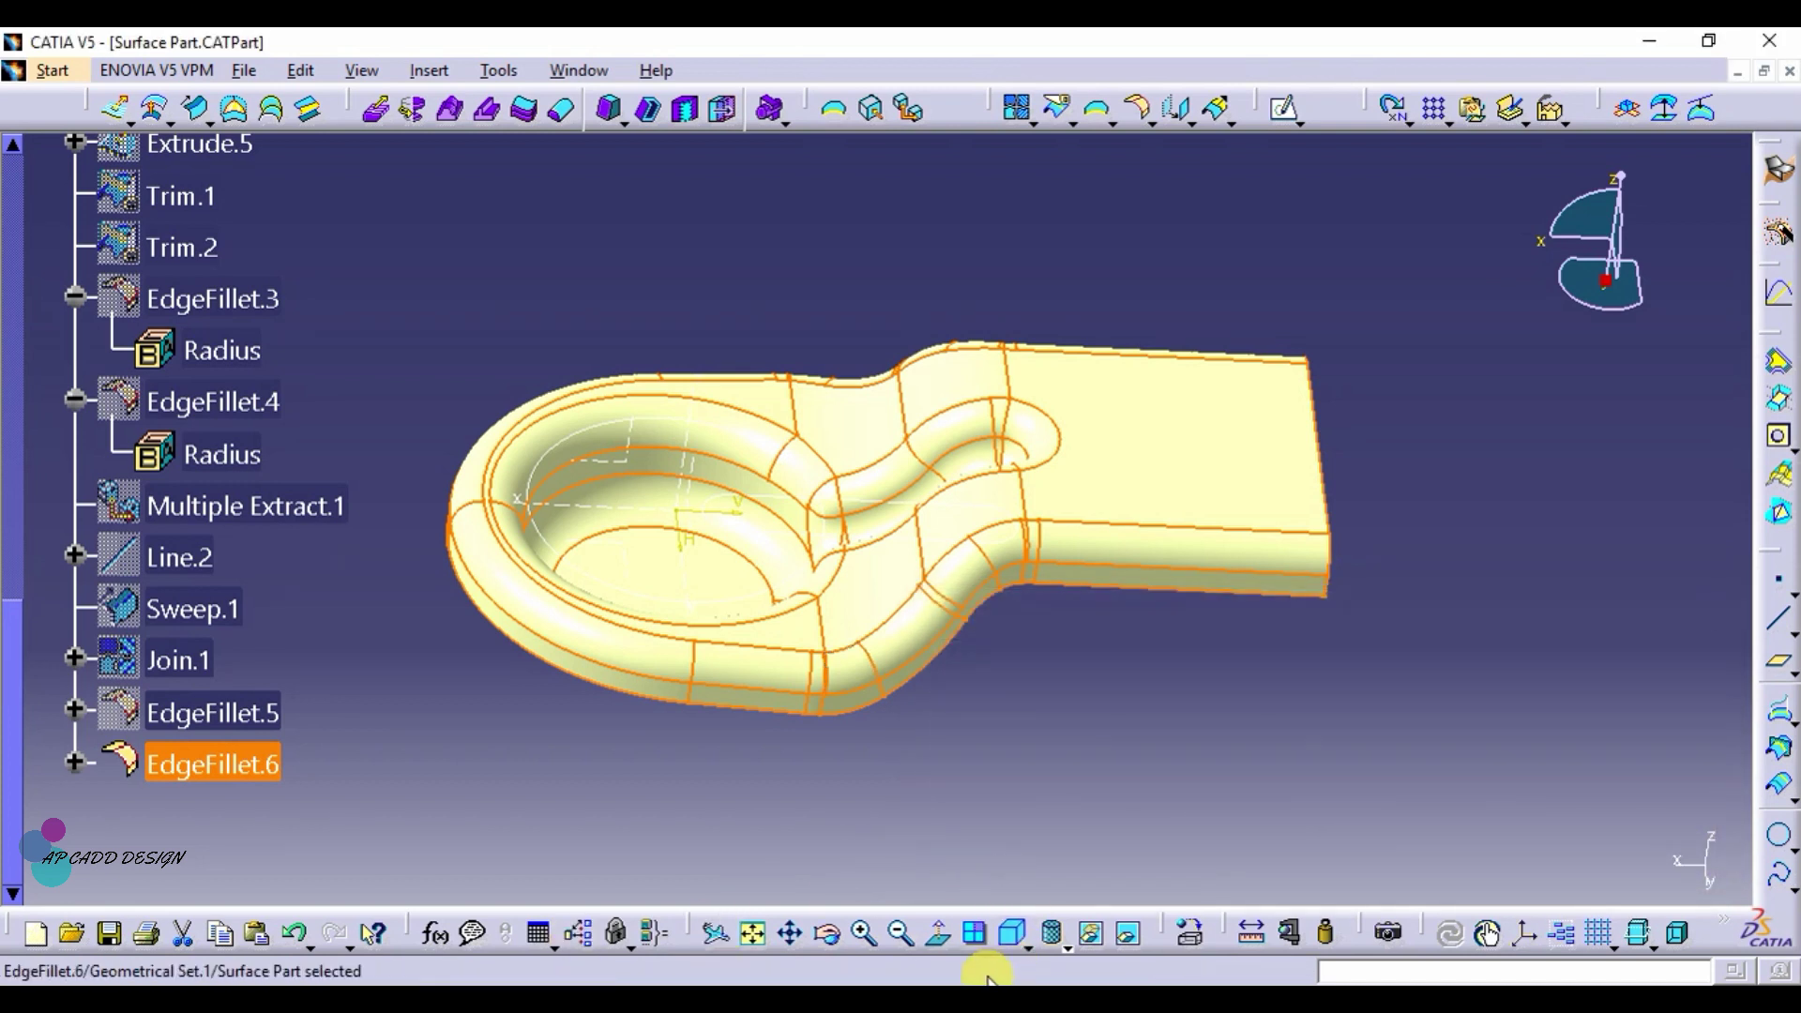
{"action": "left_click", "coordinate": [844, 935]}
{"action": "mouse_move", "coordinate": [588, 784]}
{"action": "left_mouse_down"}
{"action": "mouse_move", "coordinate": [982, 874]}
{"action": "mouse_move", "coordinate": [880, 833]}
{"action": "left_mouse_up"}
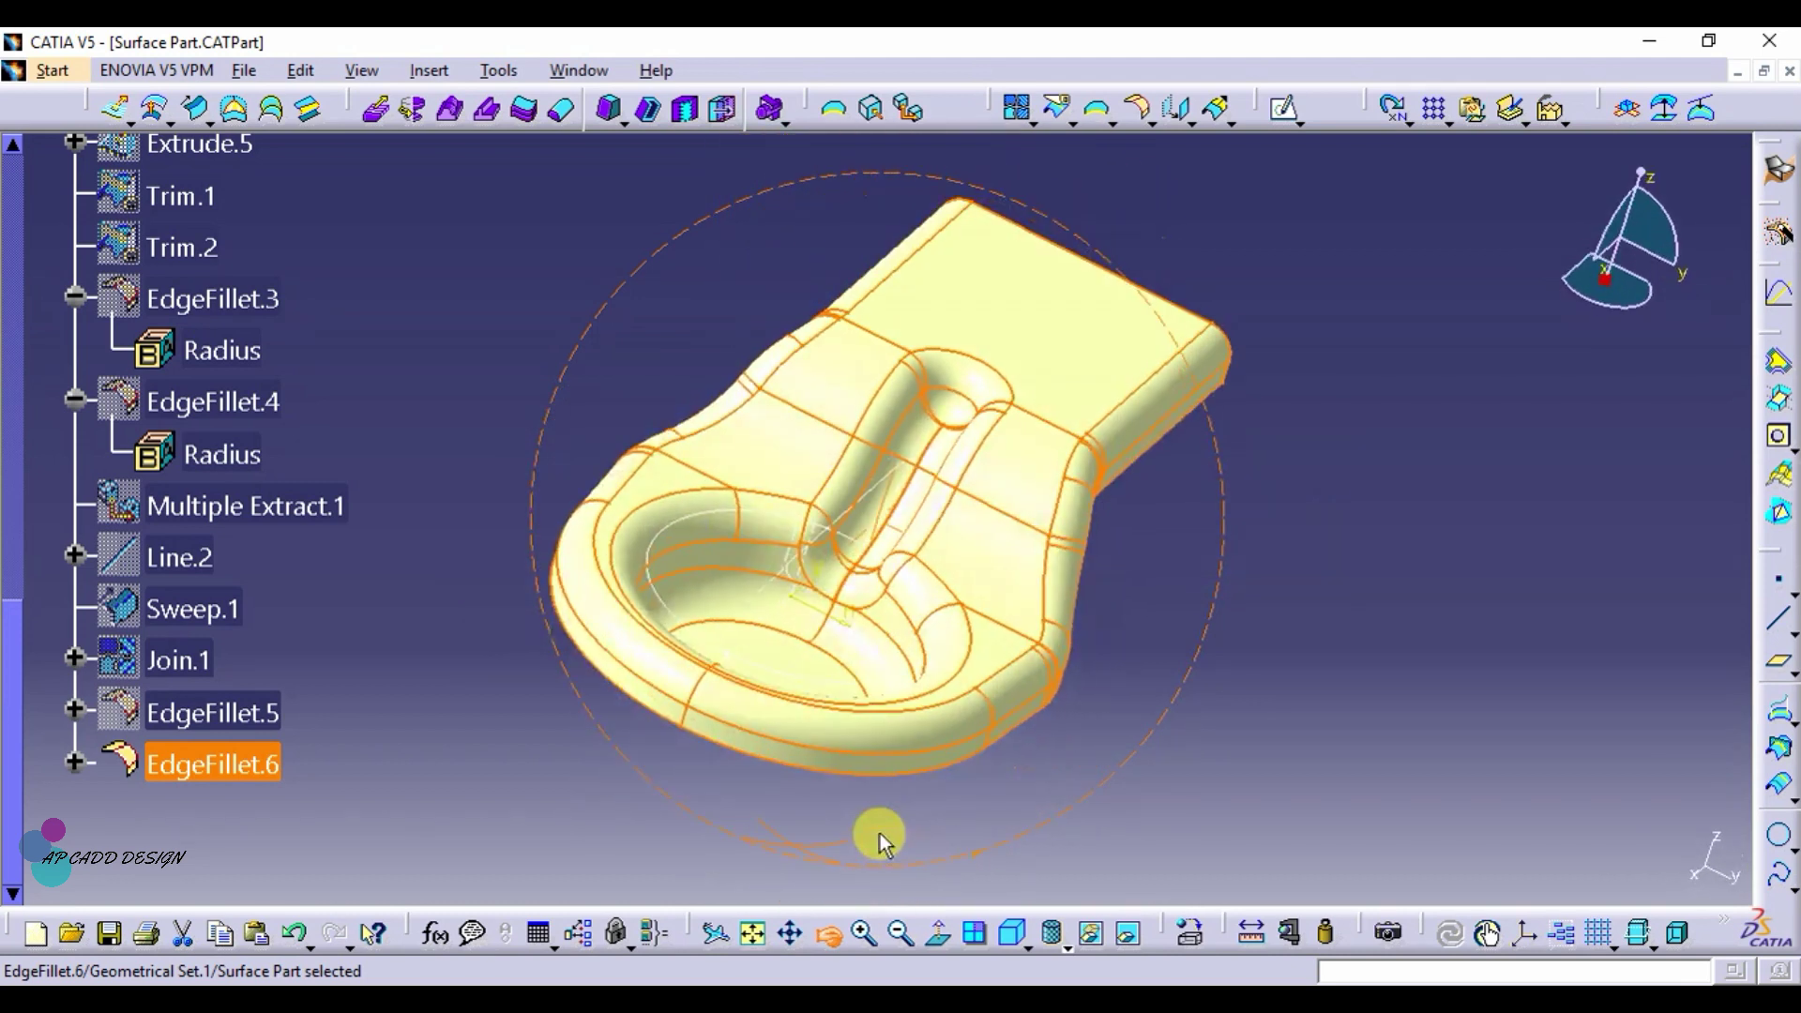
{"action": "left_click", "coordinate": [1395, 574]}
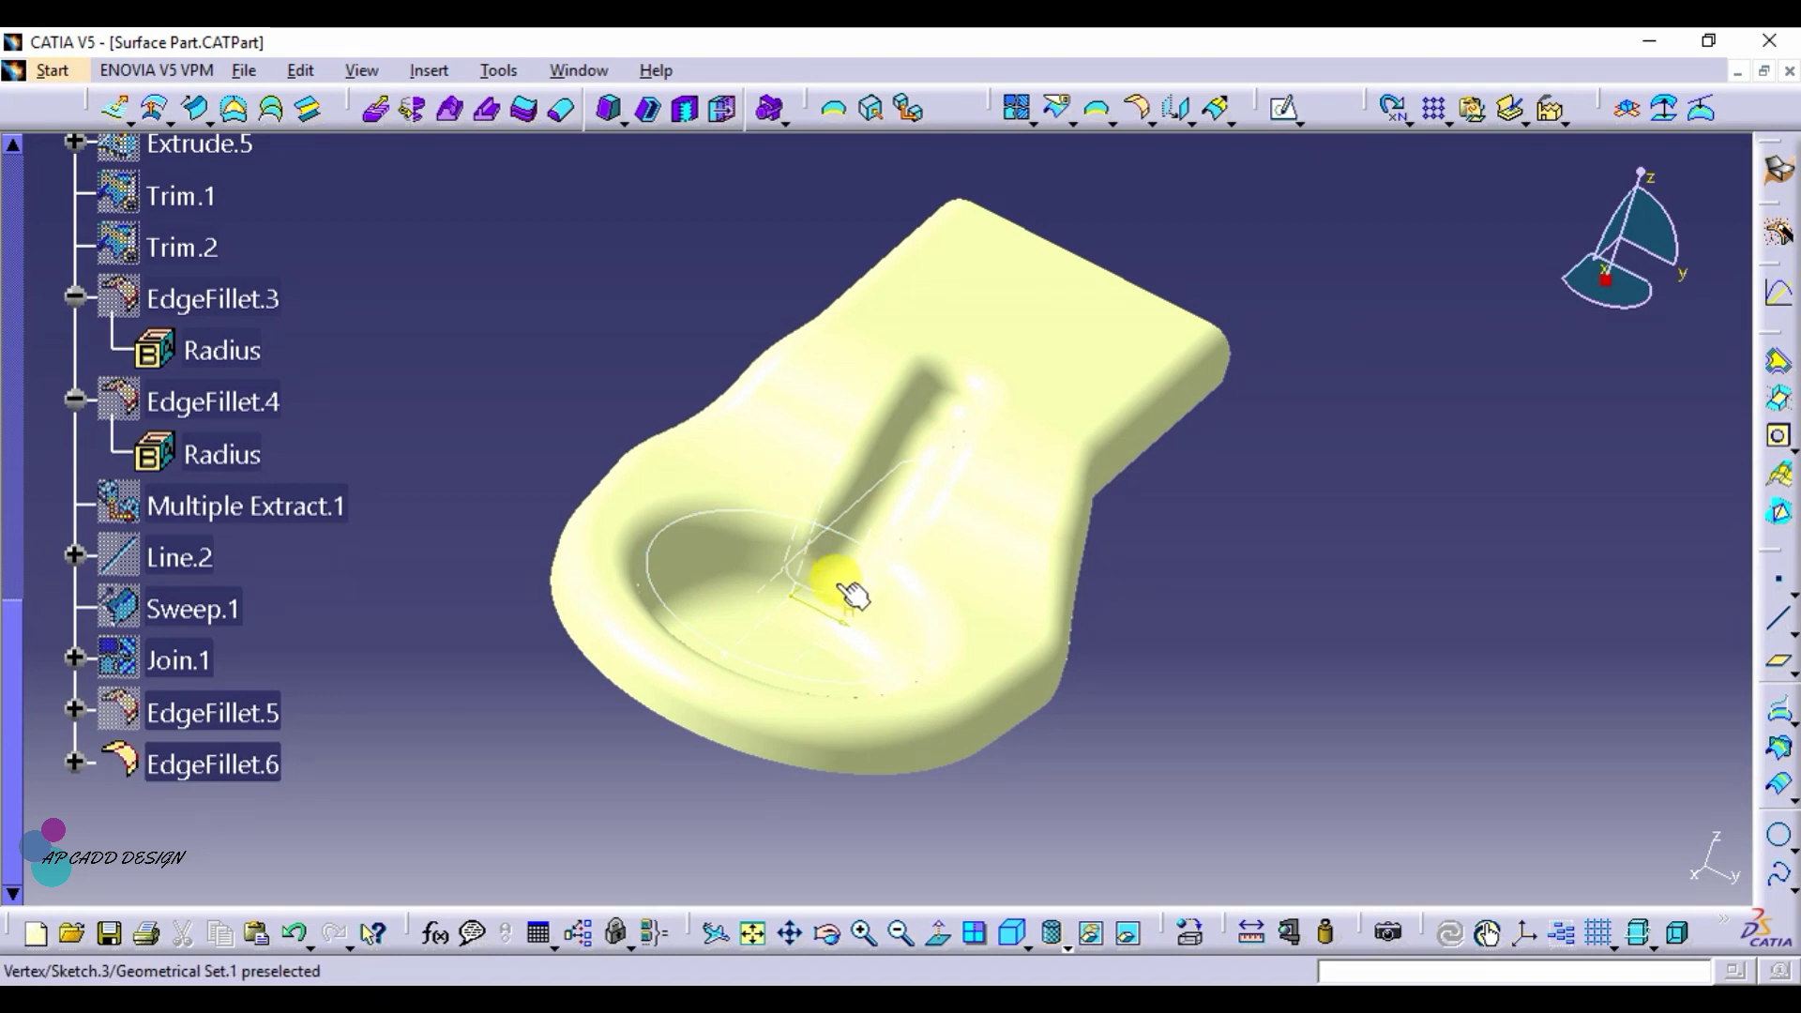
Step: Set a standard view orientation and switch to the Part Design workbench
{"action": "left_click", "coordinate": [1030, 953]}
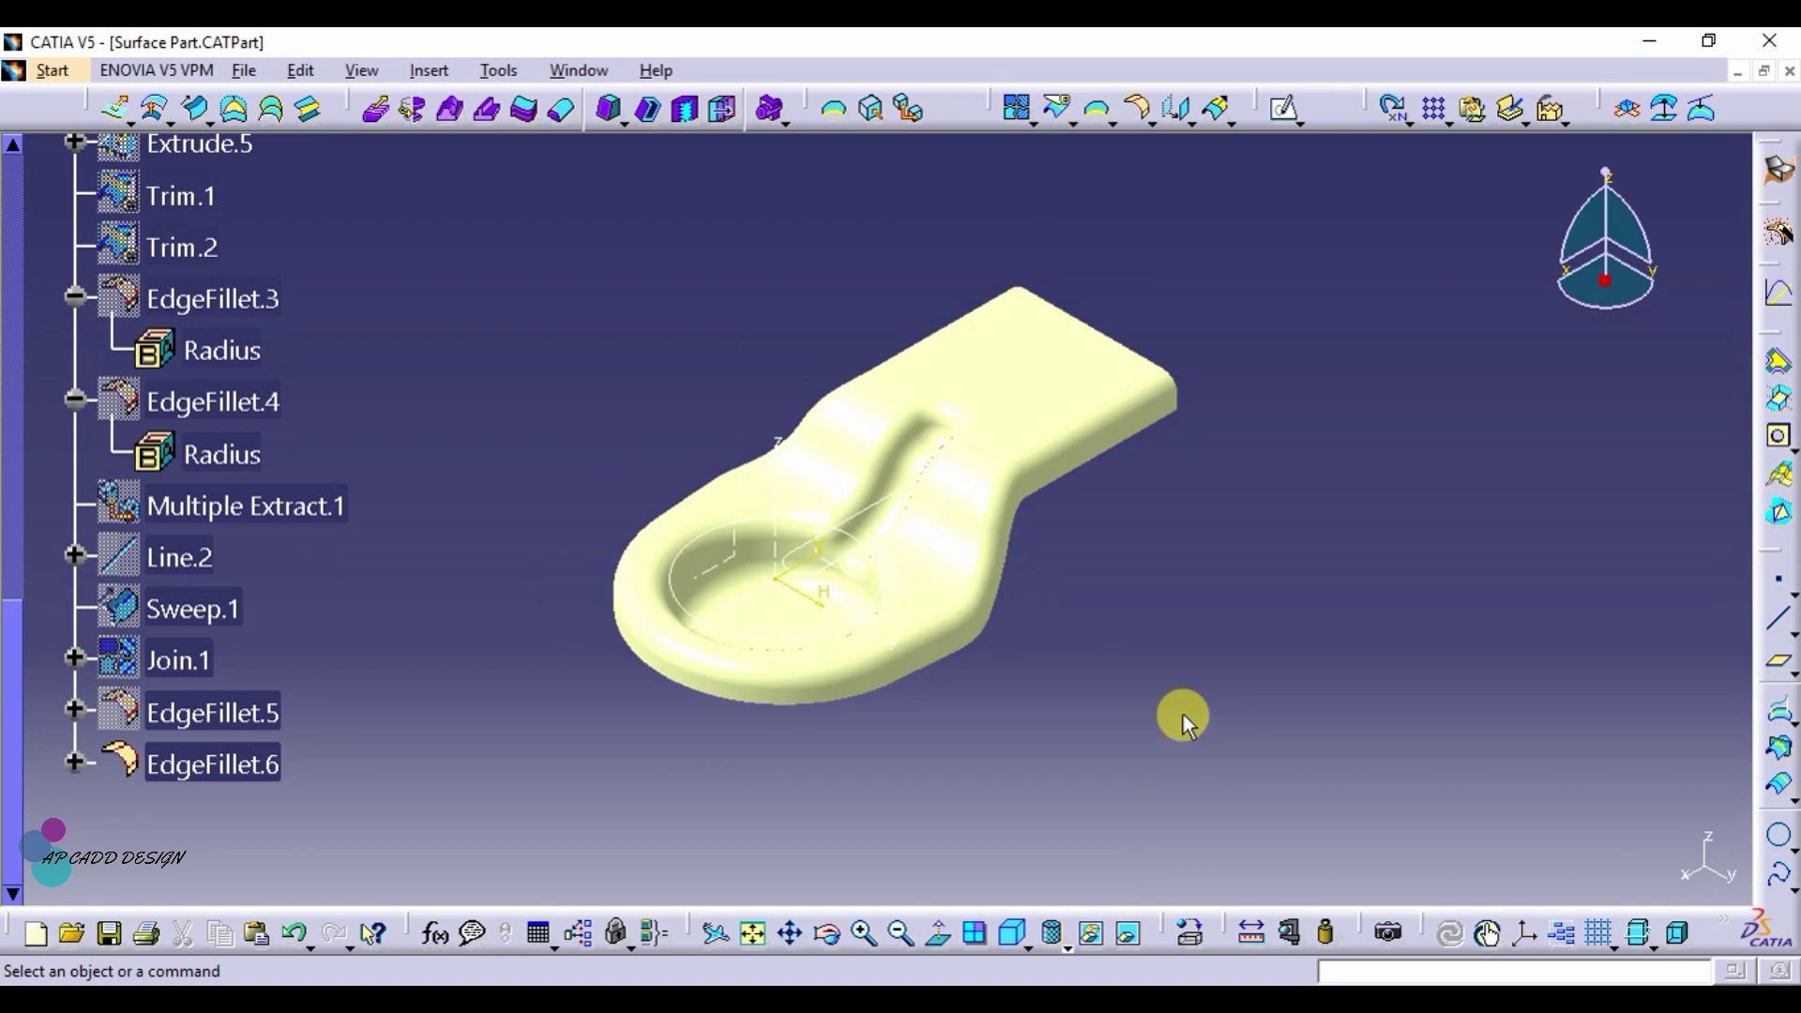
{"action": "left_click", "coordinate": [59, 77]}
{"action": "mouse_move", "coordinate": [129, 133]}
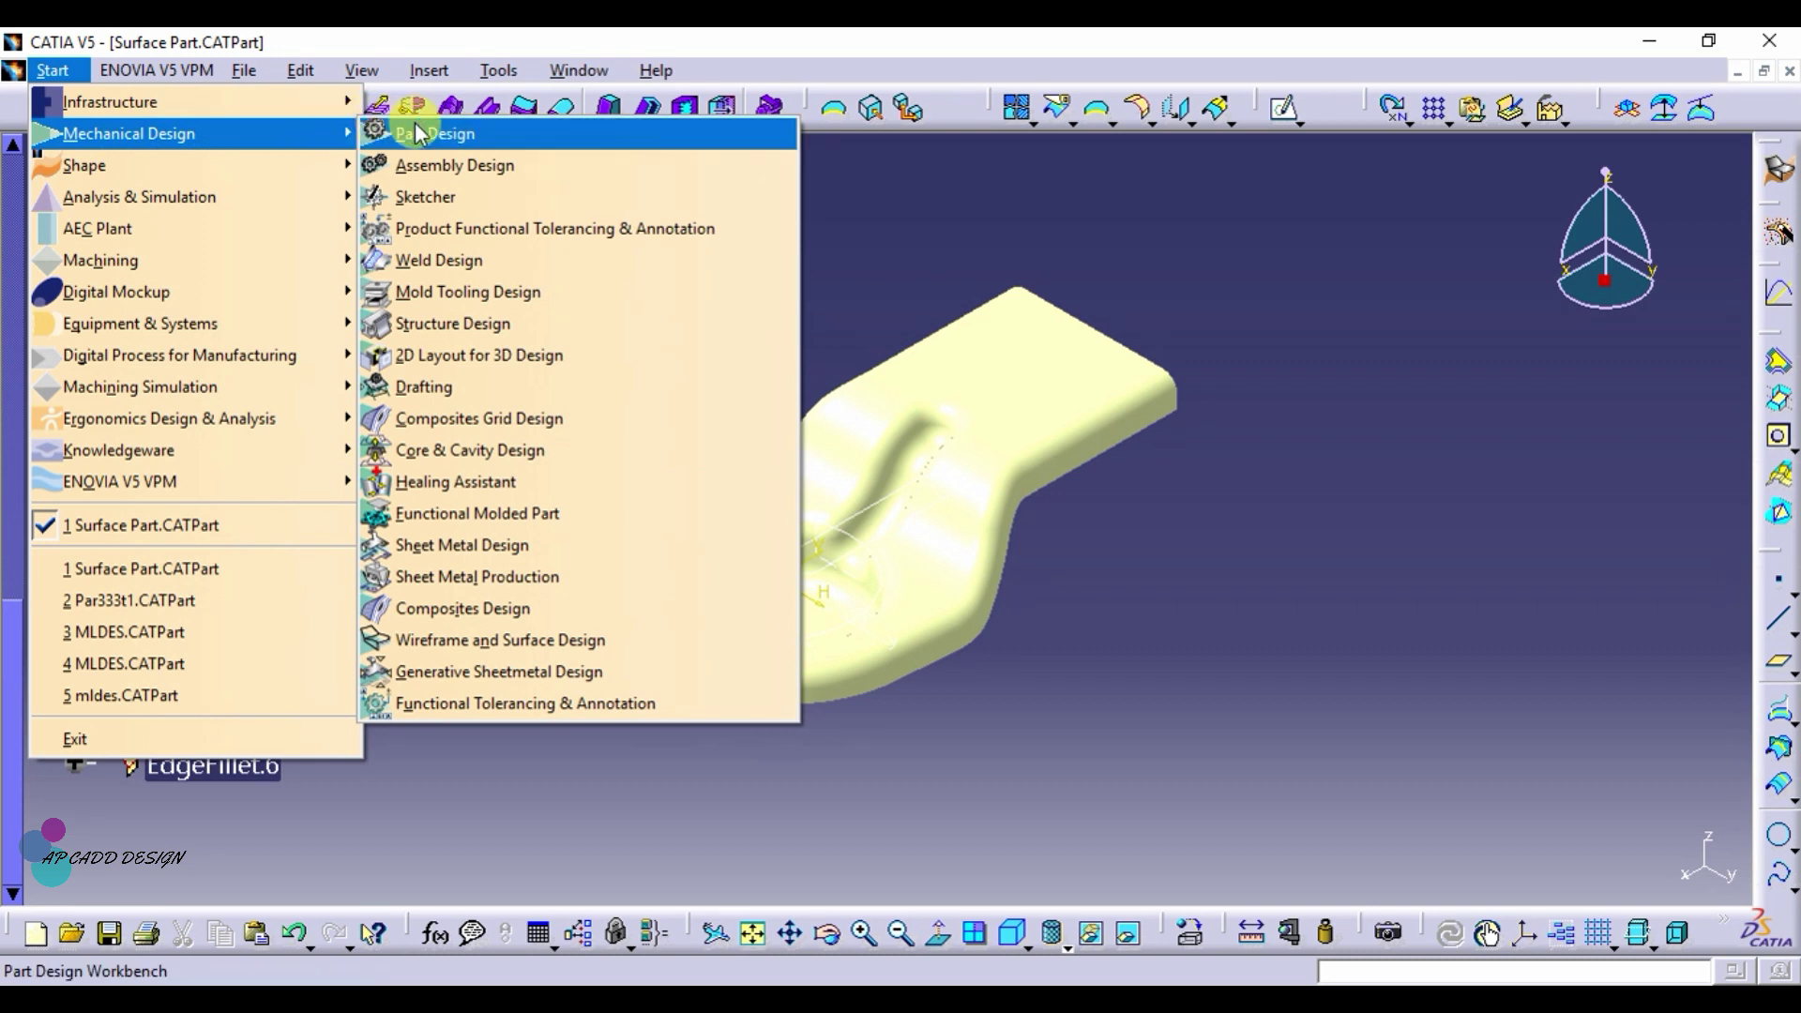
{"action": "left_click", "coordinate": [426, 134]}
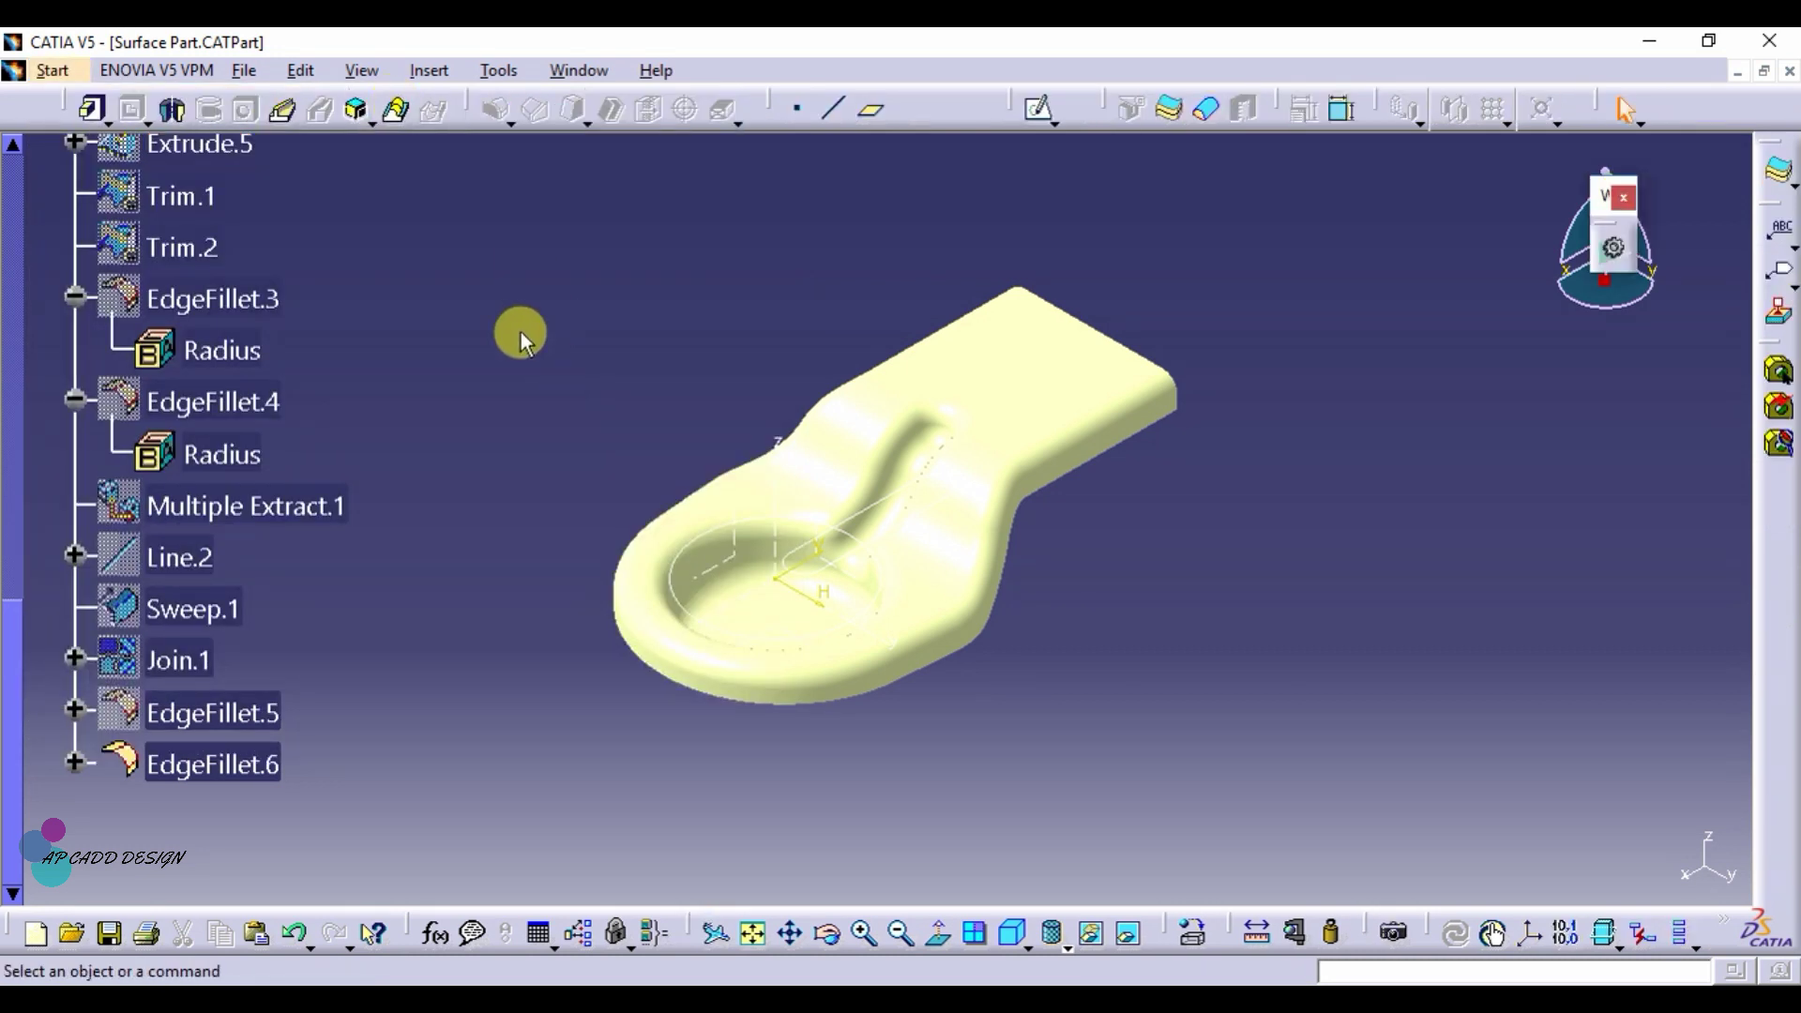
Step: Thicken EdgeFillet.6 by 2mm into a solid with Thick Surface
{"action": "left_click", "coordinate": [1173, 109]}
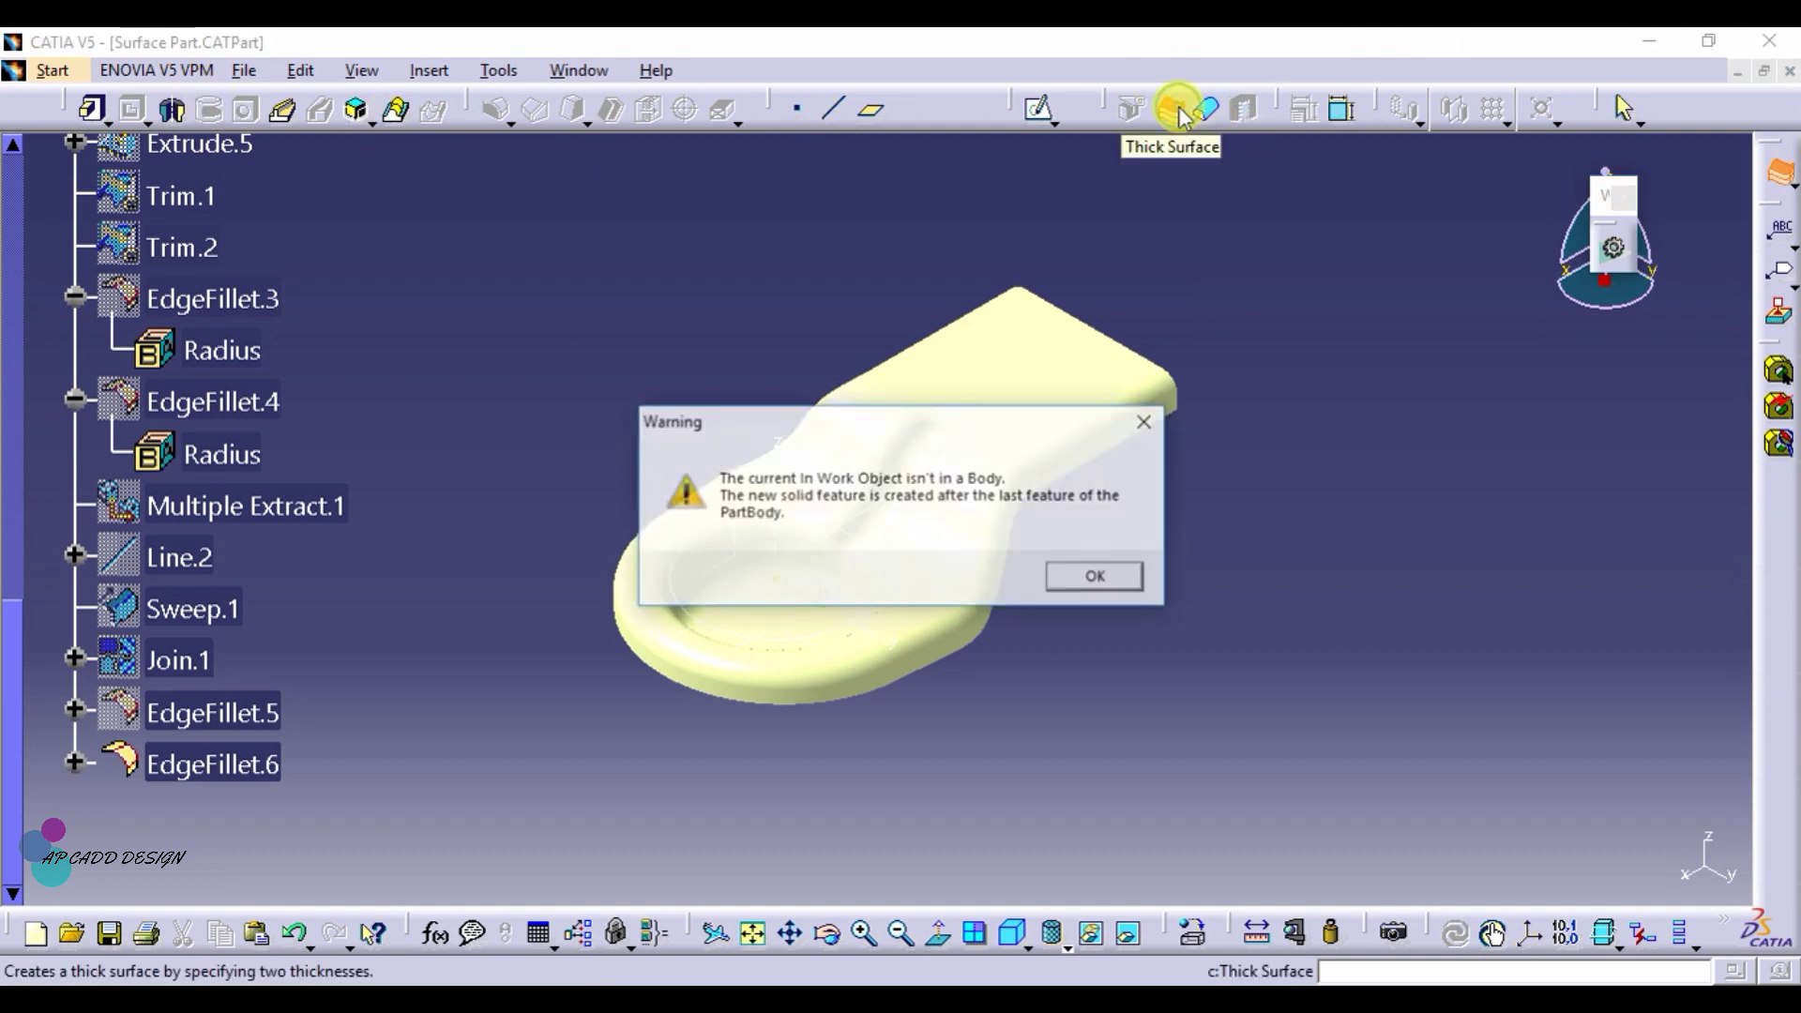
{"action": "left_click", "coordinate": [1140, 579]}
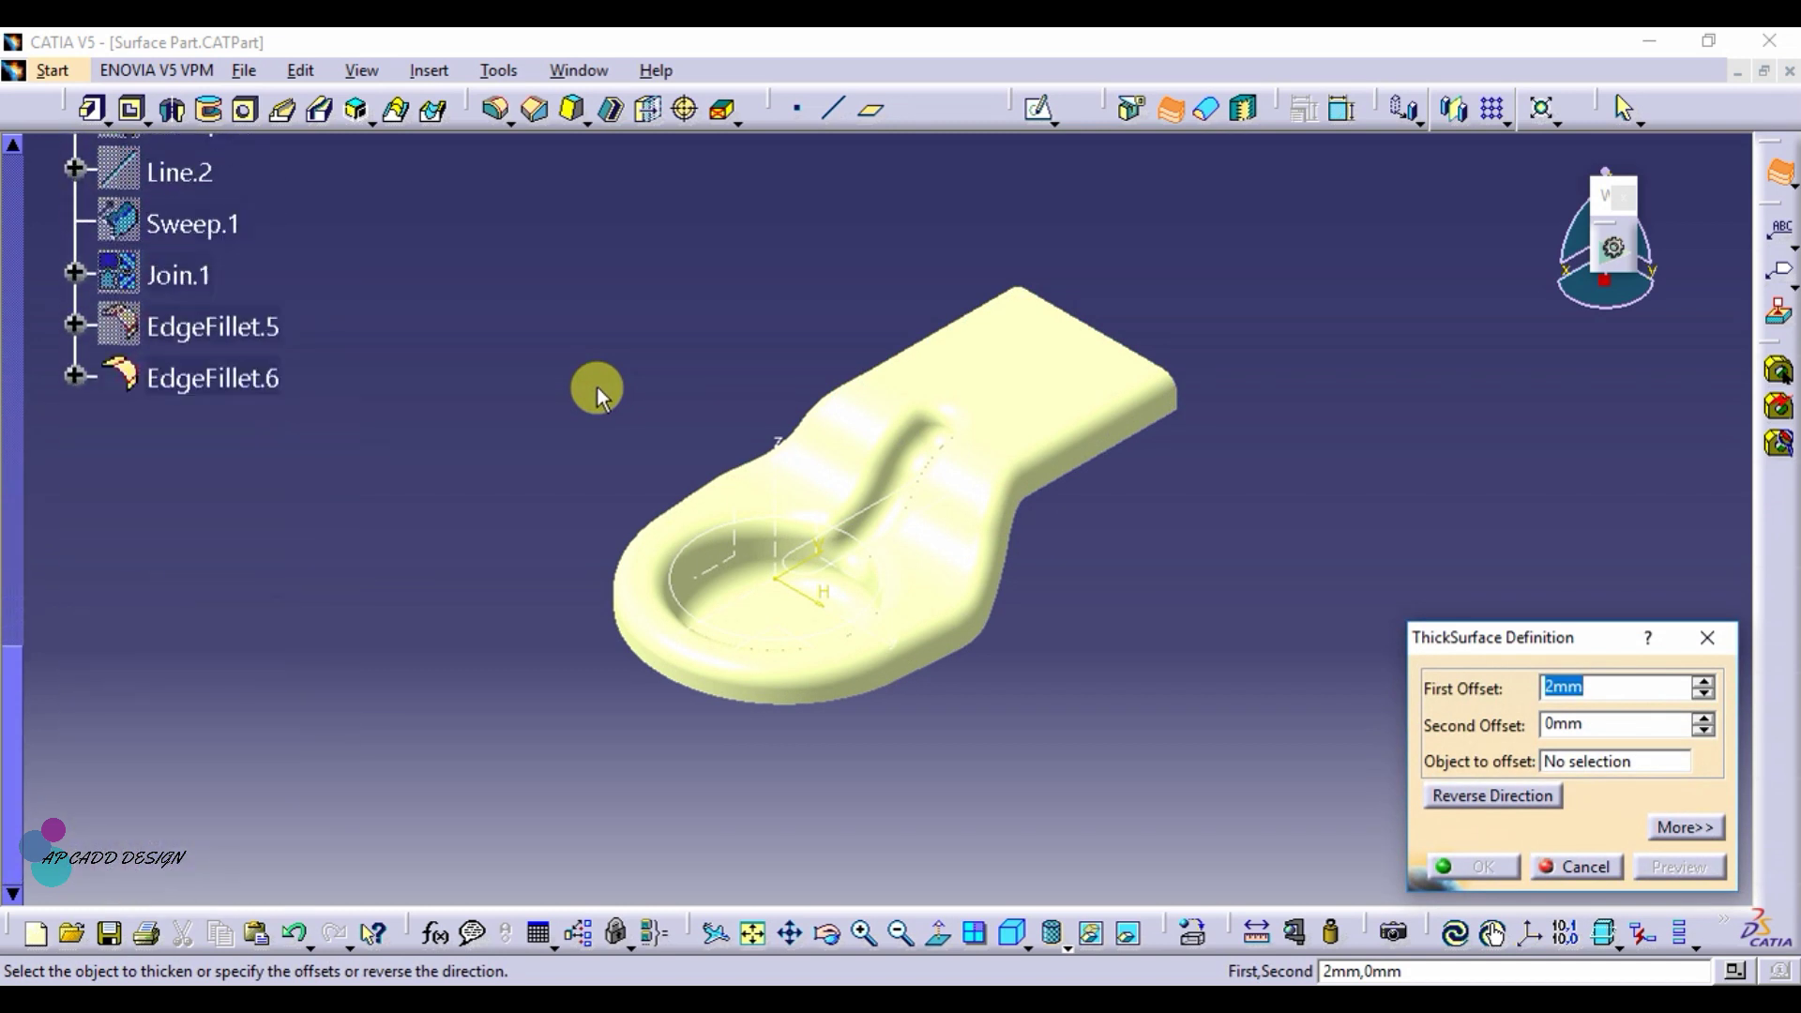
{"action": "left_click", "coordinate": [212, 378]}
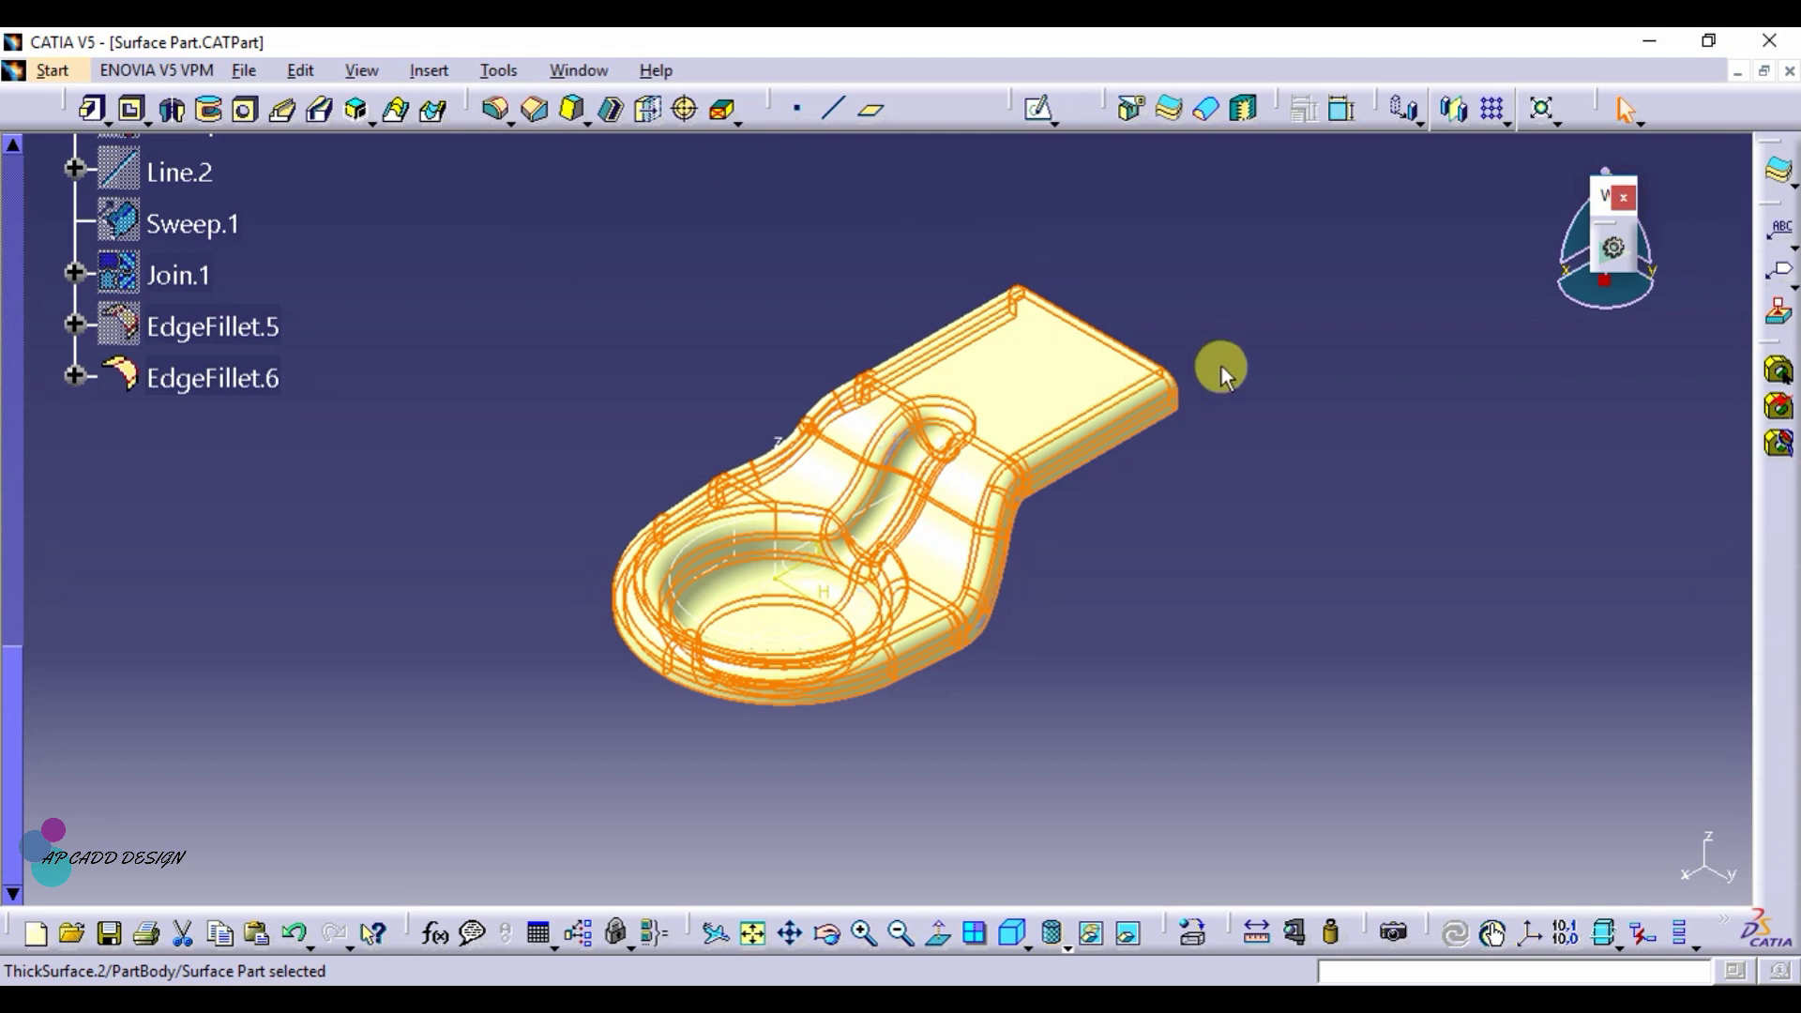
Step: Hide all surfaces in the part via Tools > Hide
{"action": "left_click", "coordinate": [501, 70]}
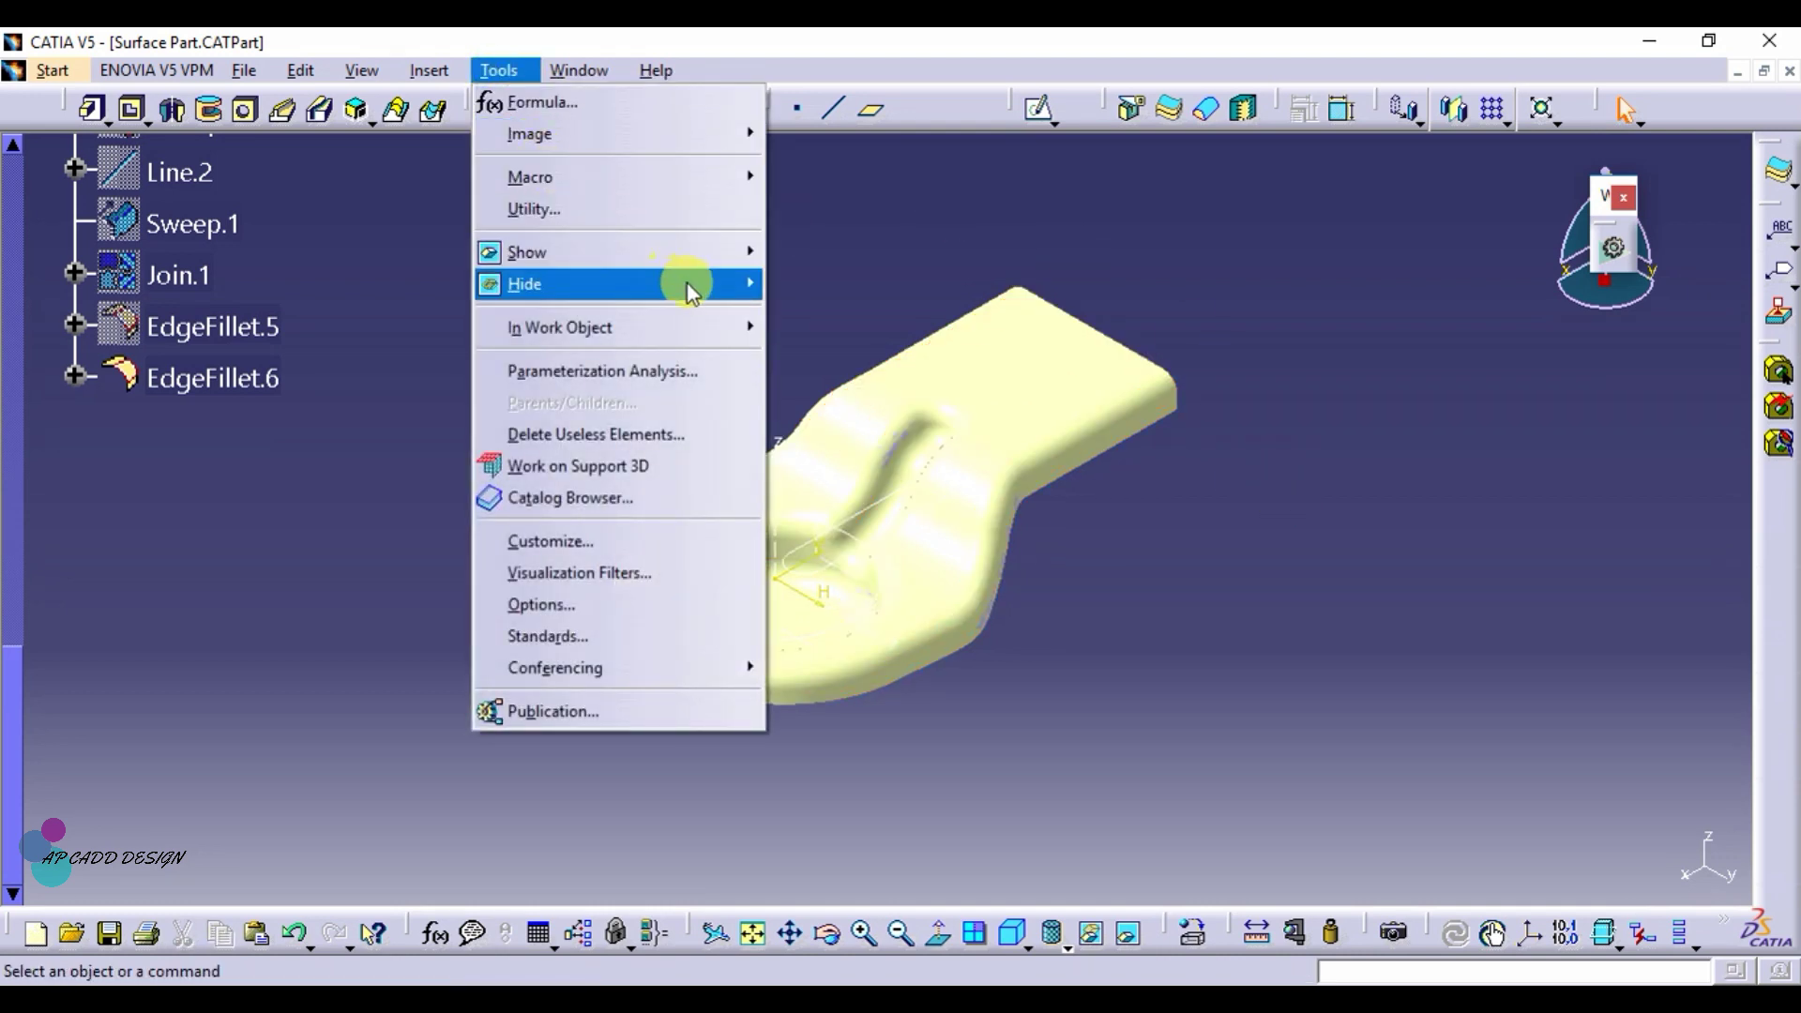
{"action": "left_click", "coordinate": [849, 410]}
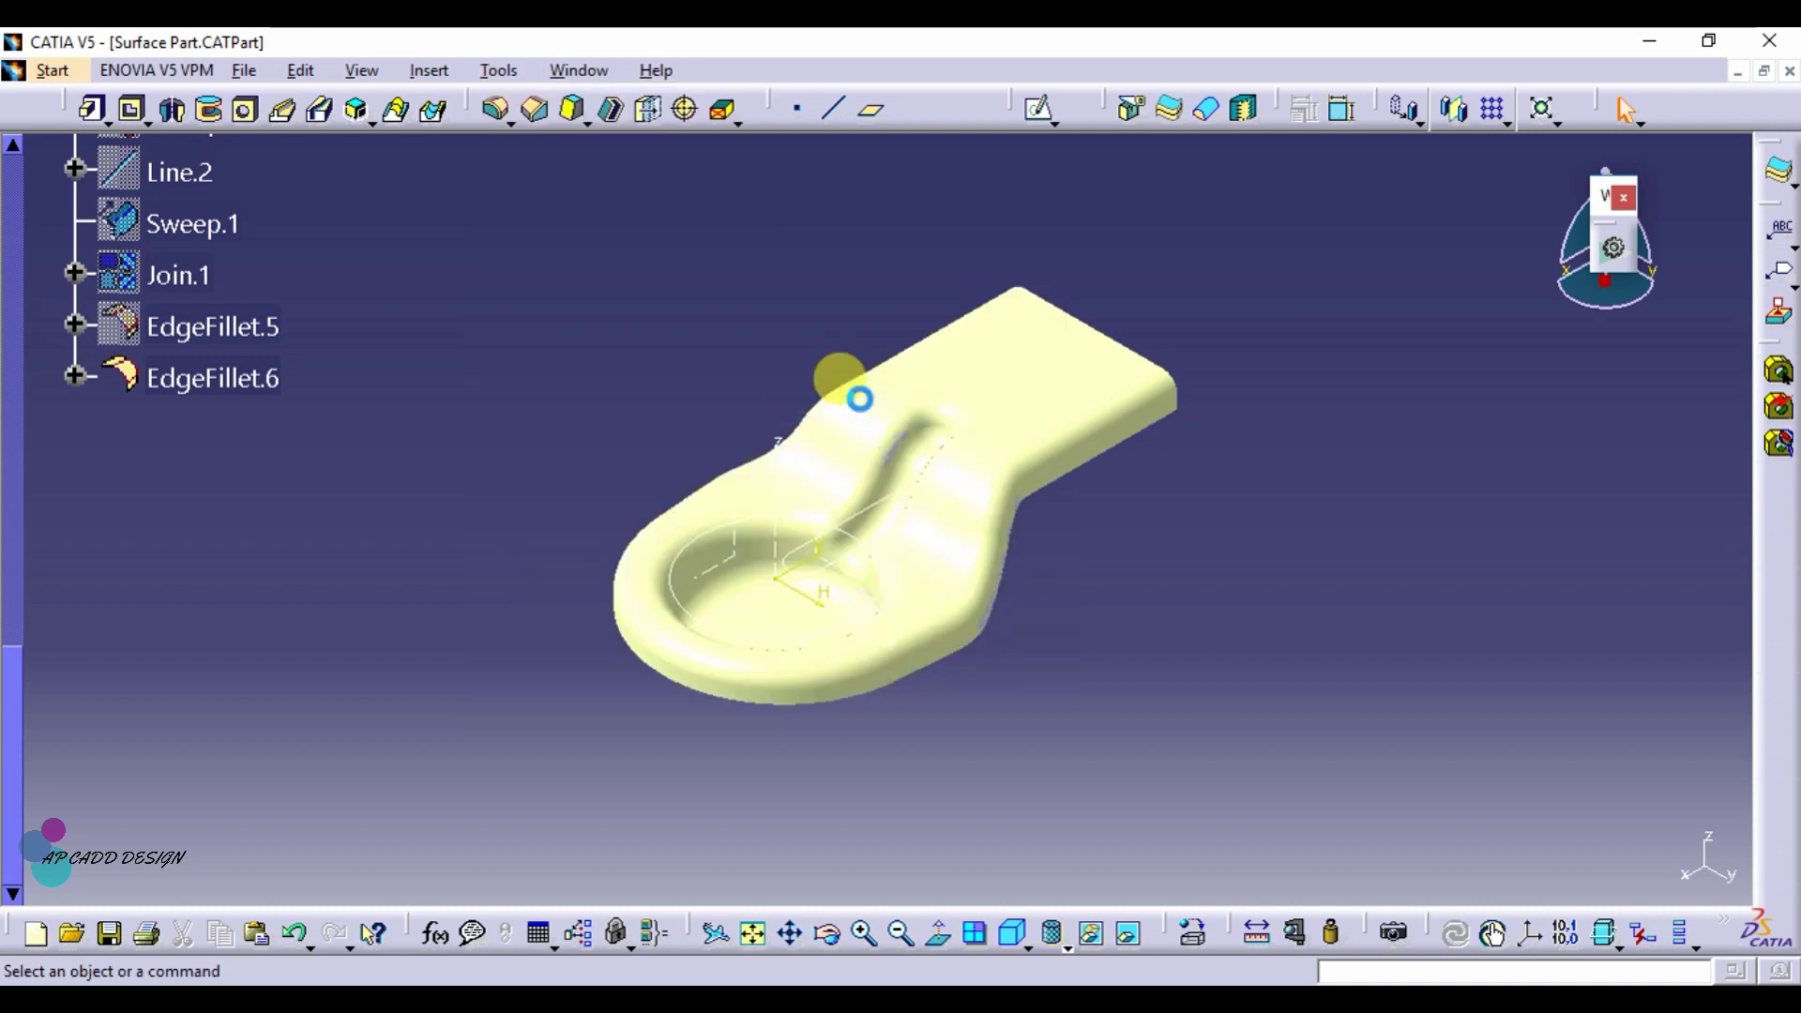
{"action": "scroll", "coordinate": [638, 347], "scroll_direction": "up", "scroll_amount": 3}
{"action": "scroll", "coordinate": [633, 345], "scroll_direction": "up", "scroll_amount": 3}
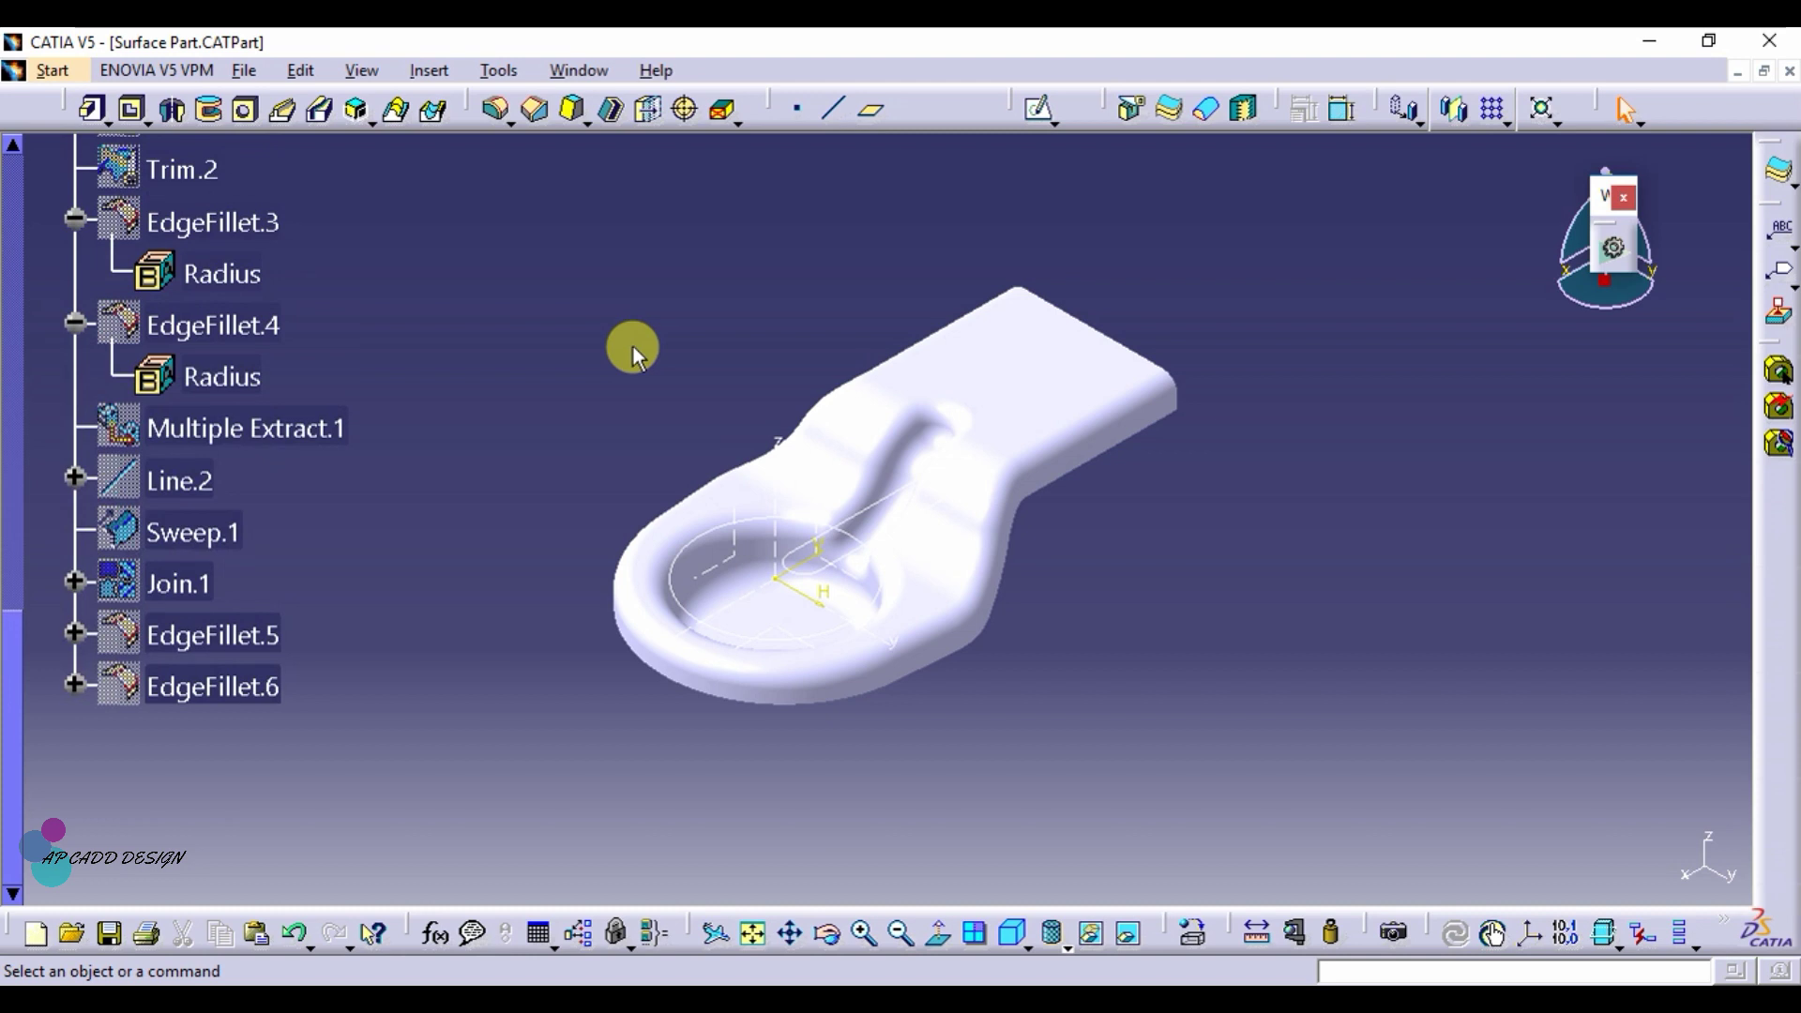
{"action": "scroll", "coordinate": [633, 346], "scroll_direction": "up", "scroll_amount": 3}
{"action": "scroll", "coordinate": [633, 346], "scroll_direction": "up", "scroll_amount": 2}
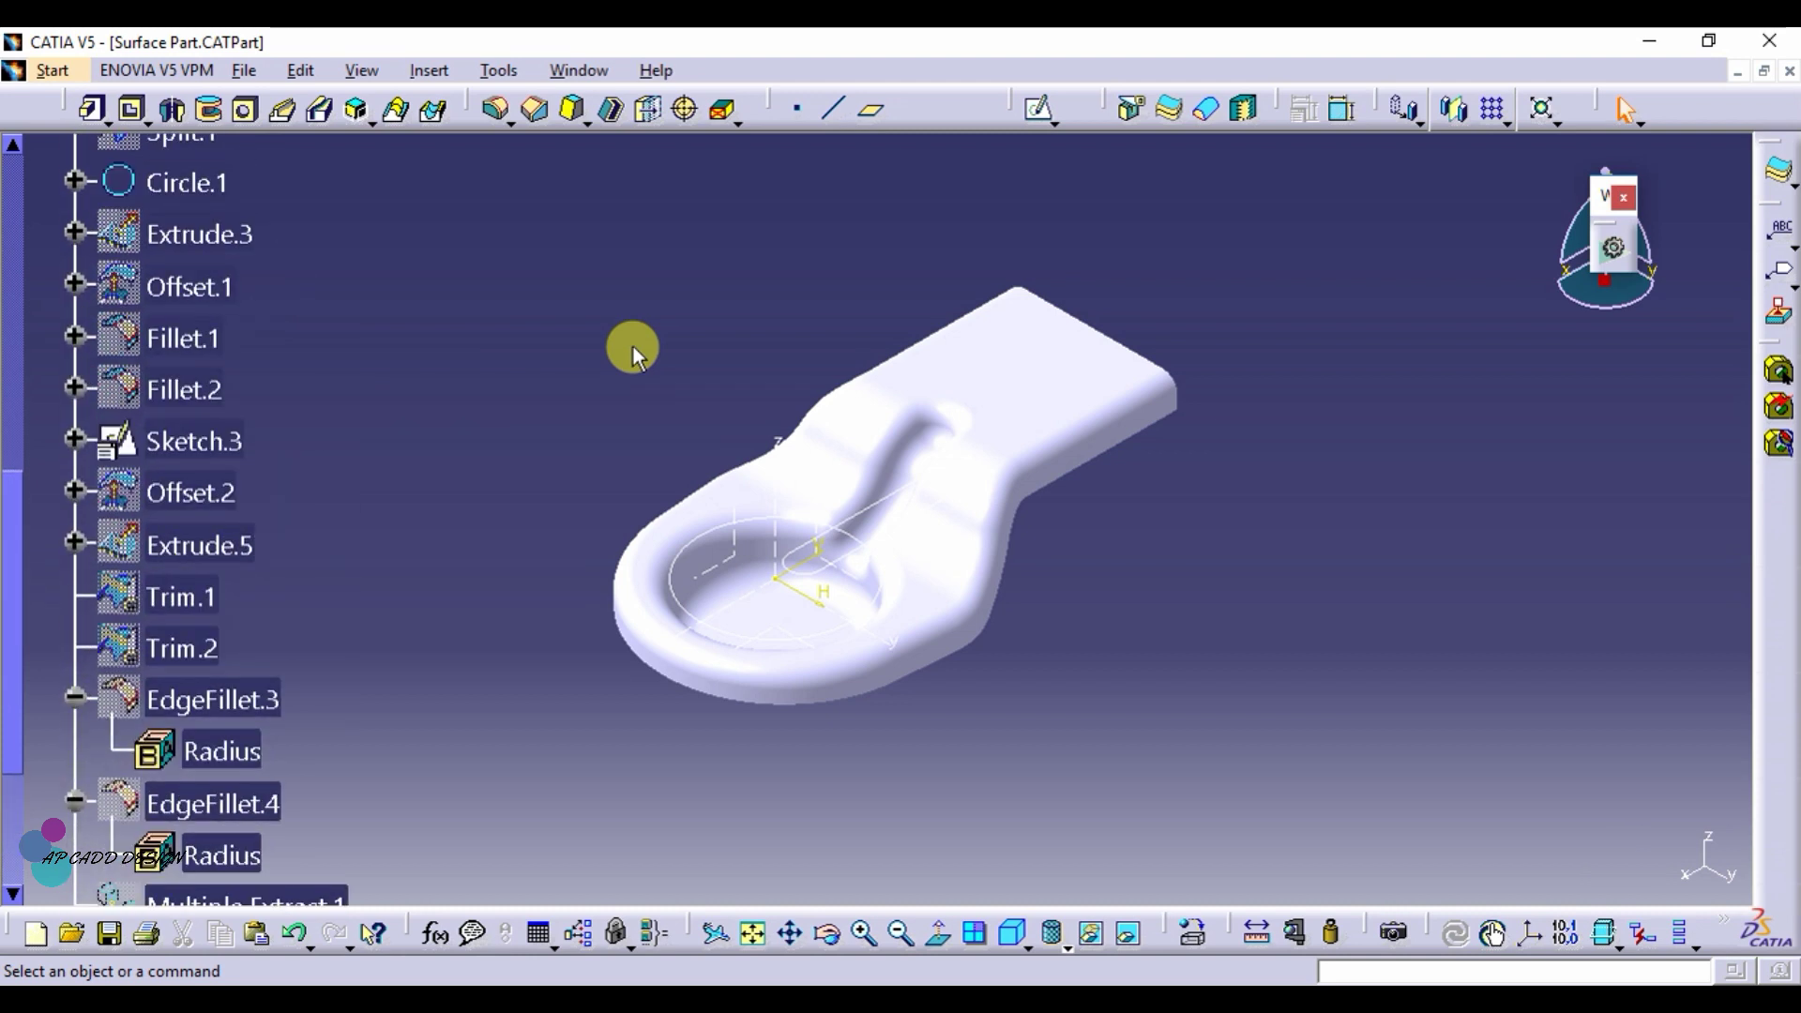
Step: Hide Sketch.3 and Circle.1 from the tree
{"action": "right_click", "coordinate": [235, 441]}
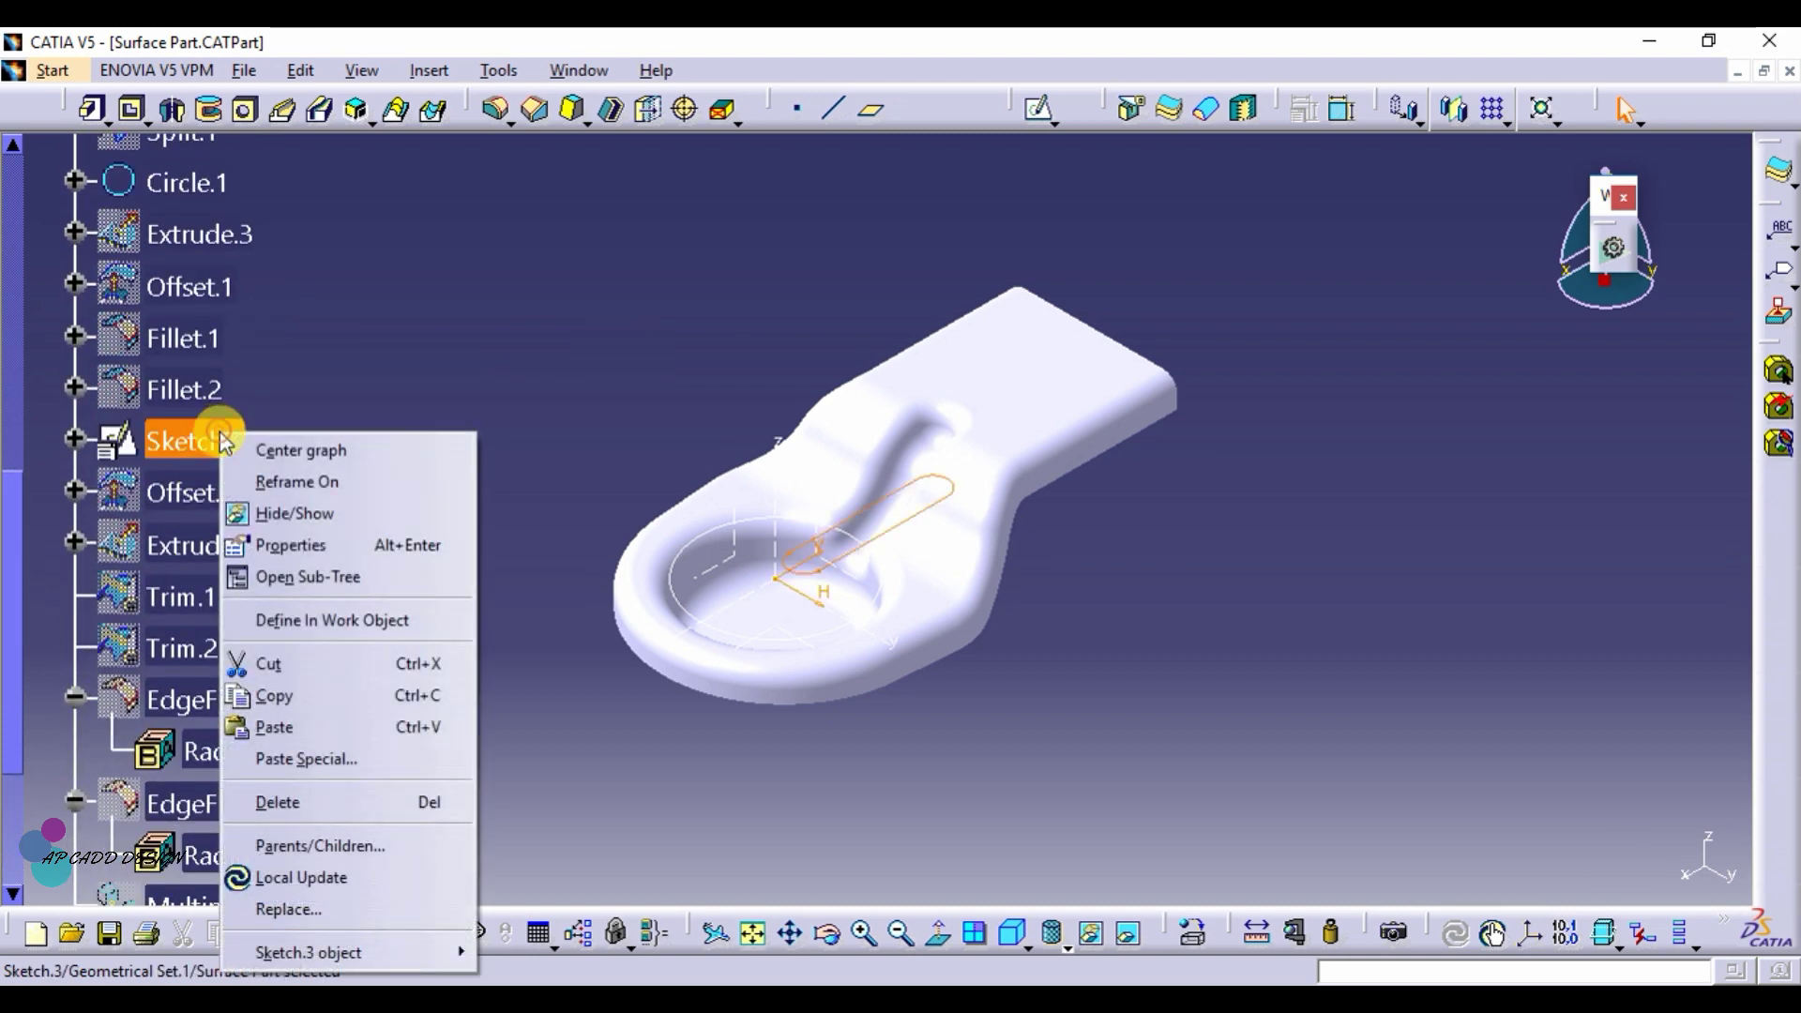
{"action": "left_click", "coordinate": [277, 511]}
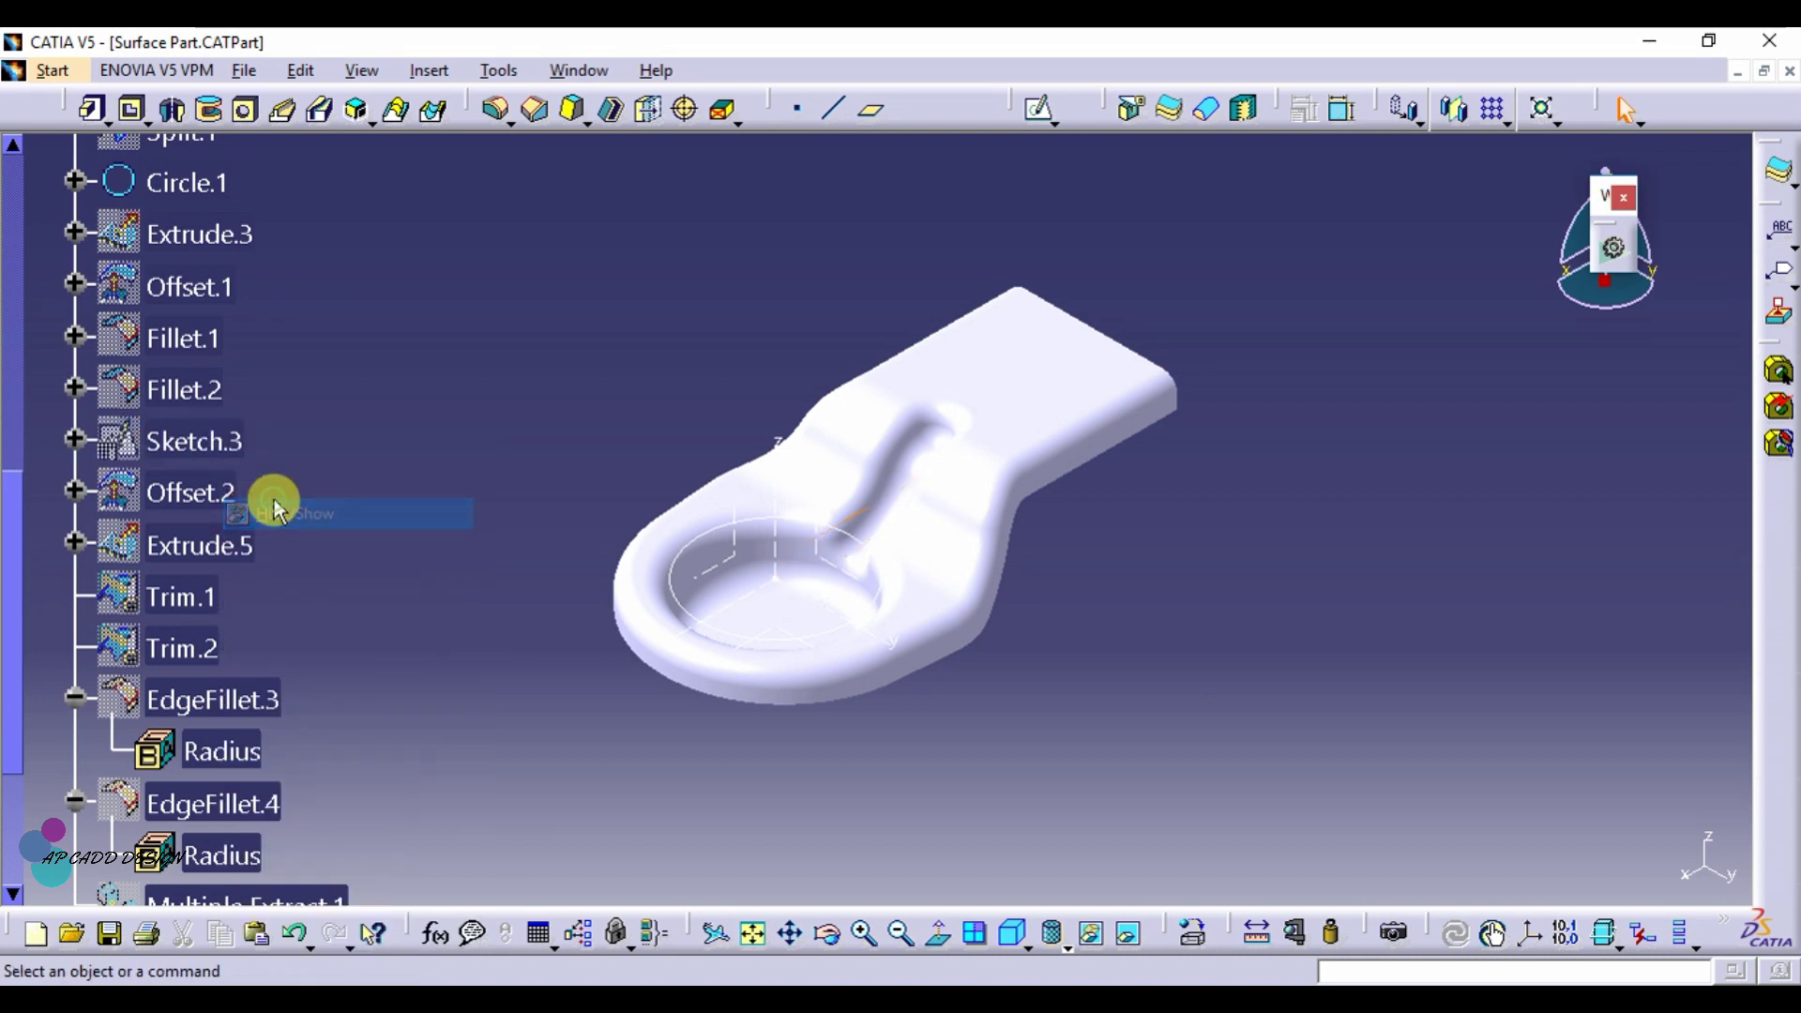
{"action": "right_click", "coordinate": [180, 198]}
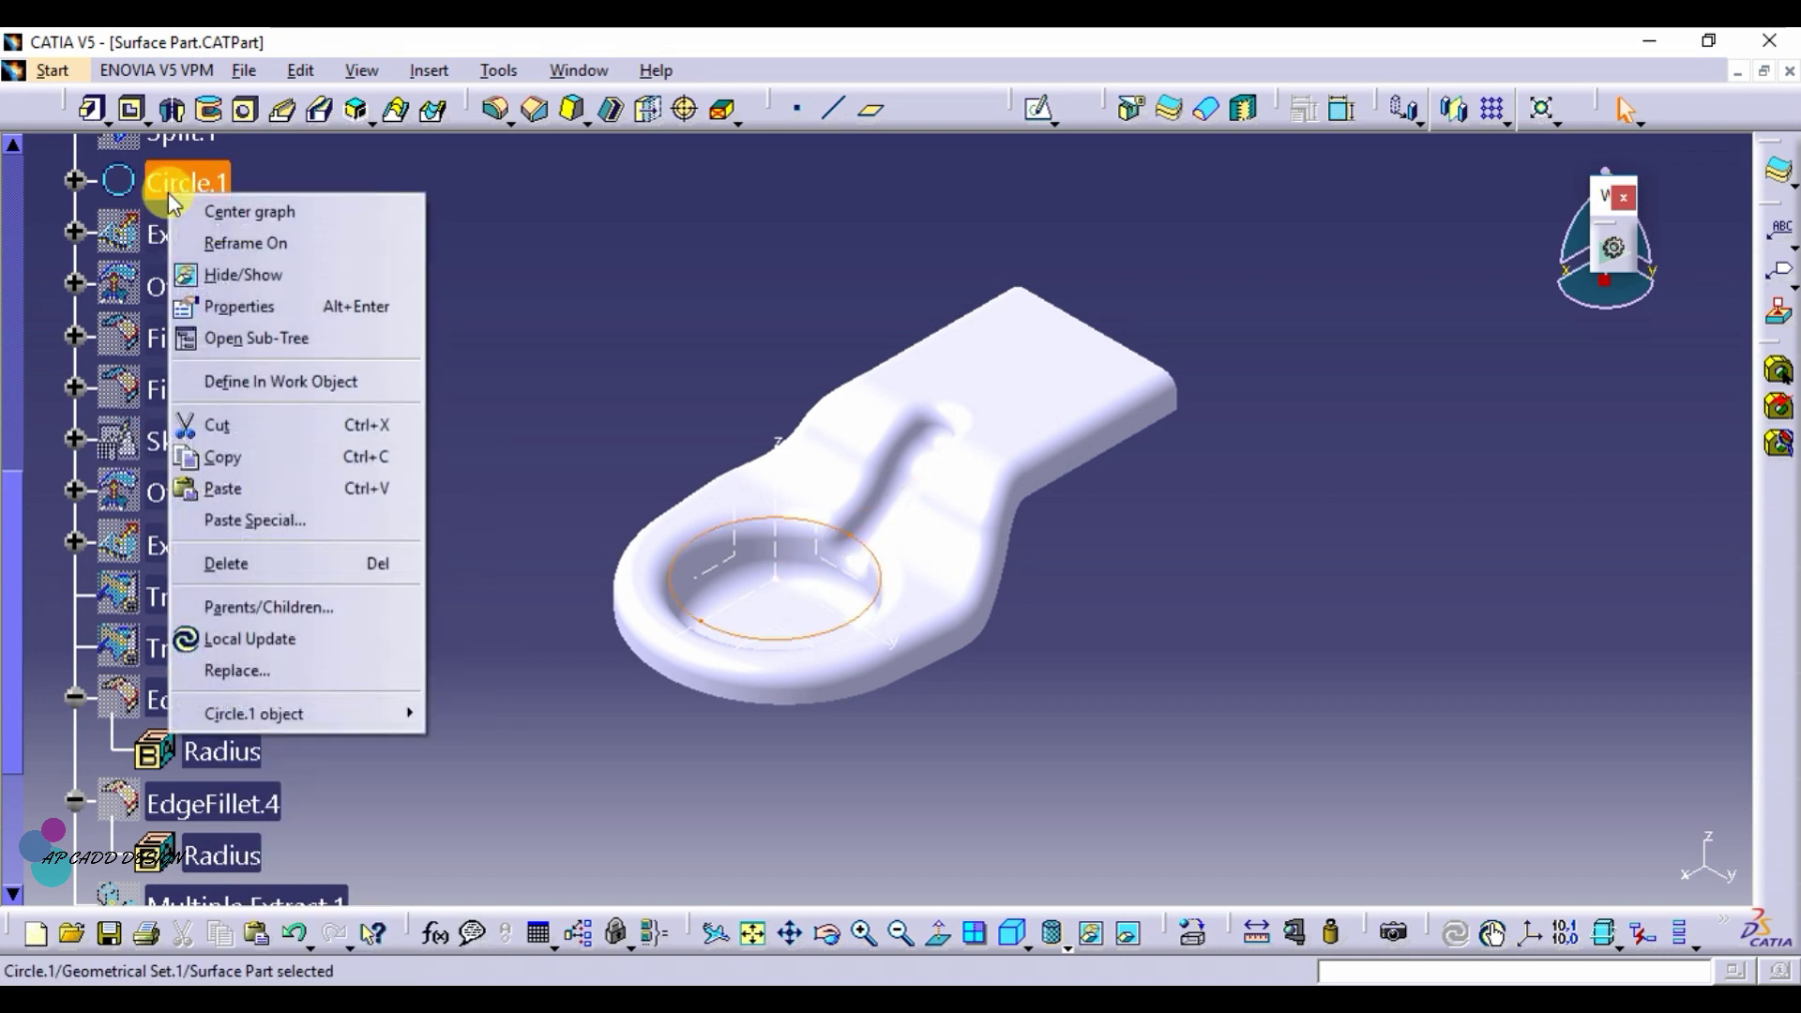
{"action": "left_click", "coordinate": [249, 281]}
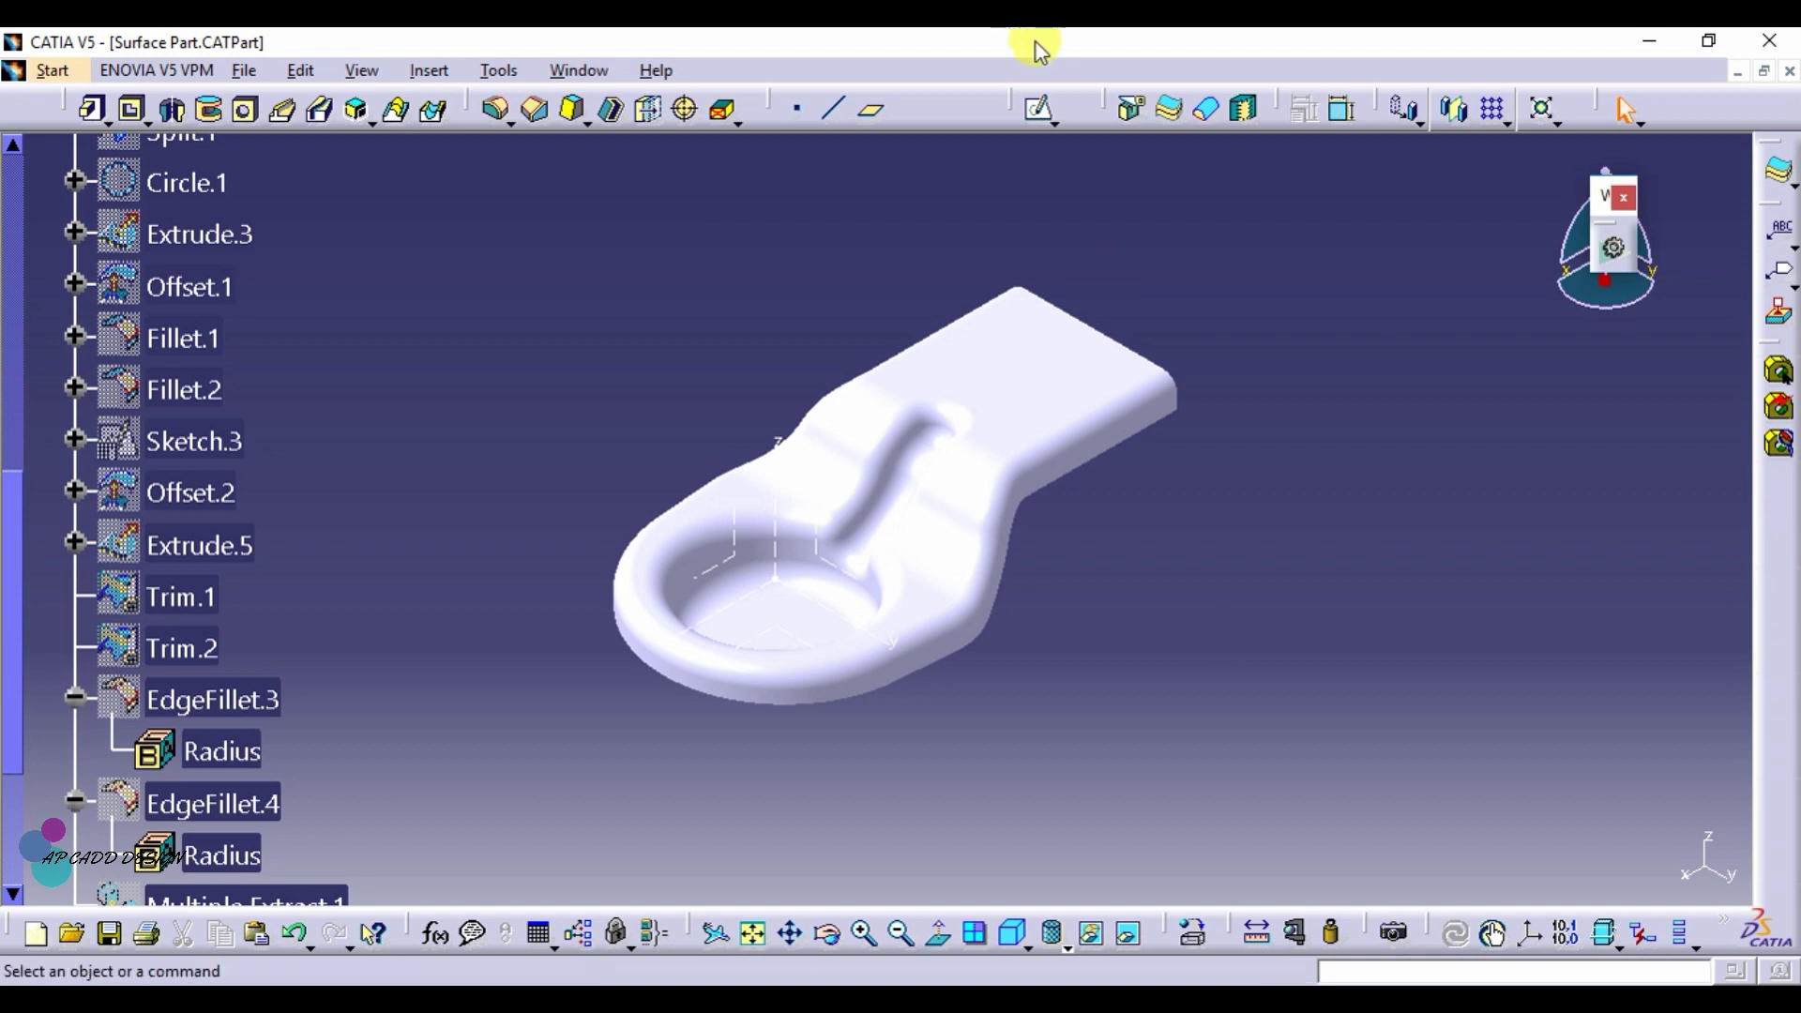
Step: Create a positioned sketch on Axis System.1's XY plane with reversed horizontal direction and swapped axes
{"action": "left_click", "coordinate": [1055, 115]}
{"action": "left_click", "coordinate": [1075, 191]}
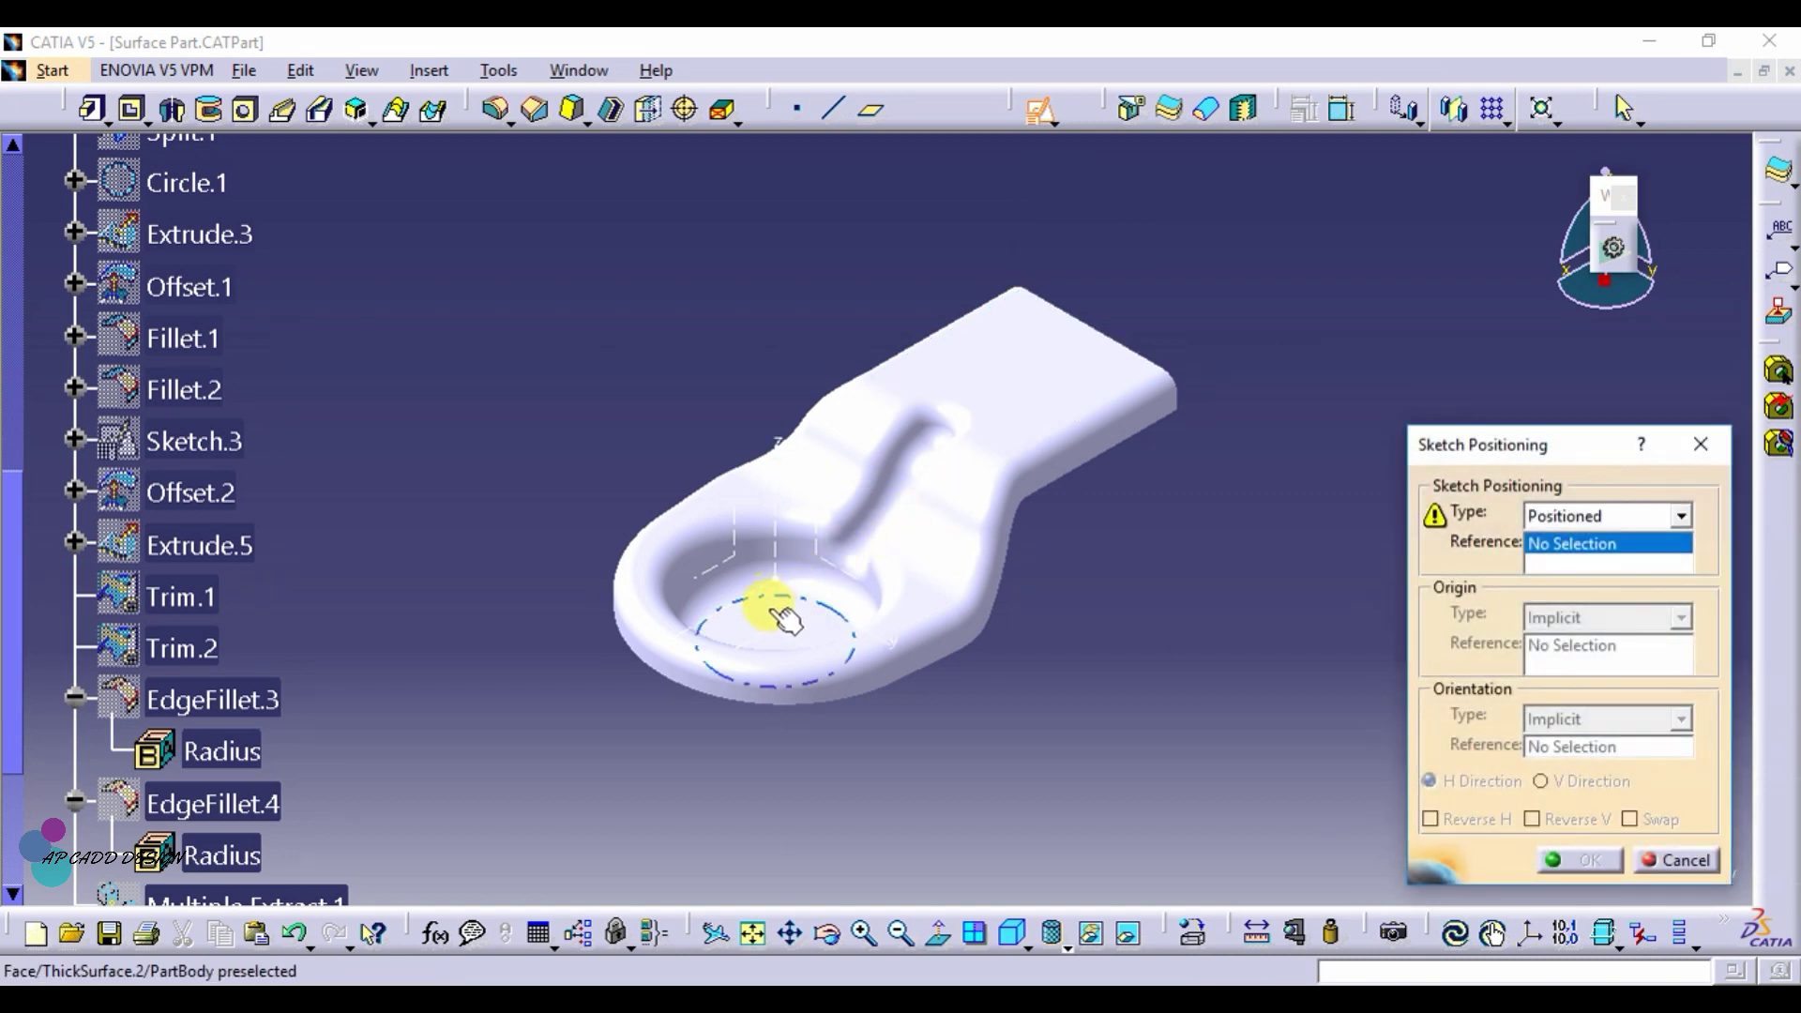
{"action": "left_click", "coordinate": [792, 637]}
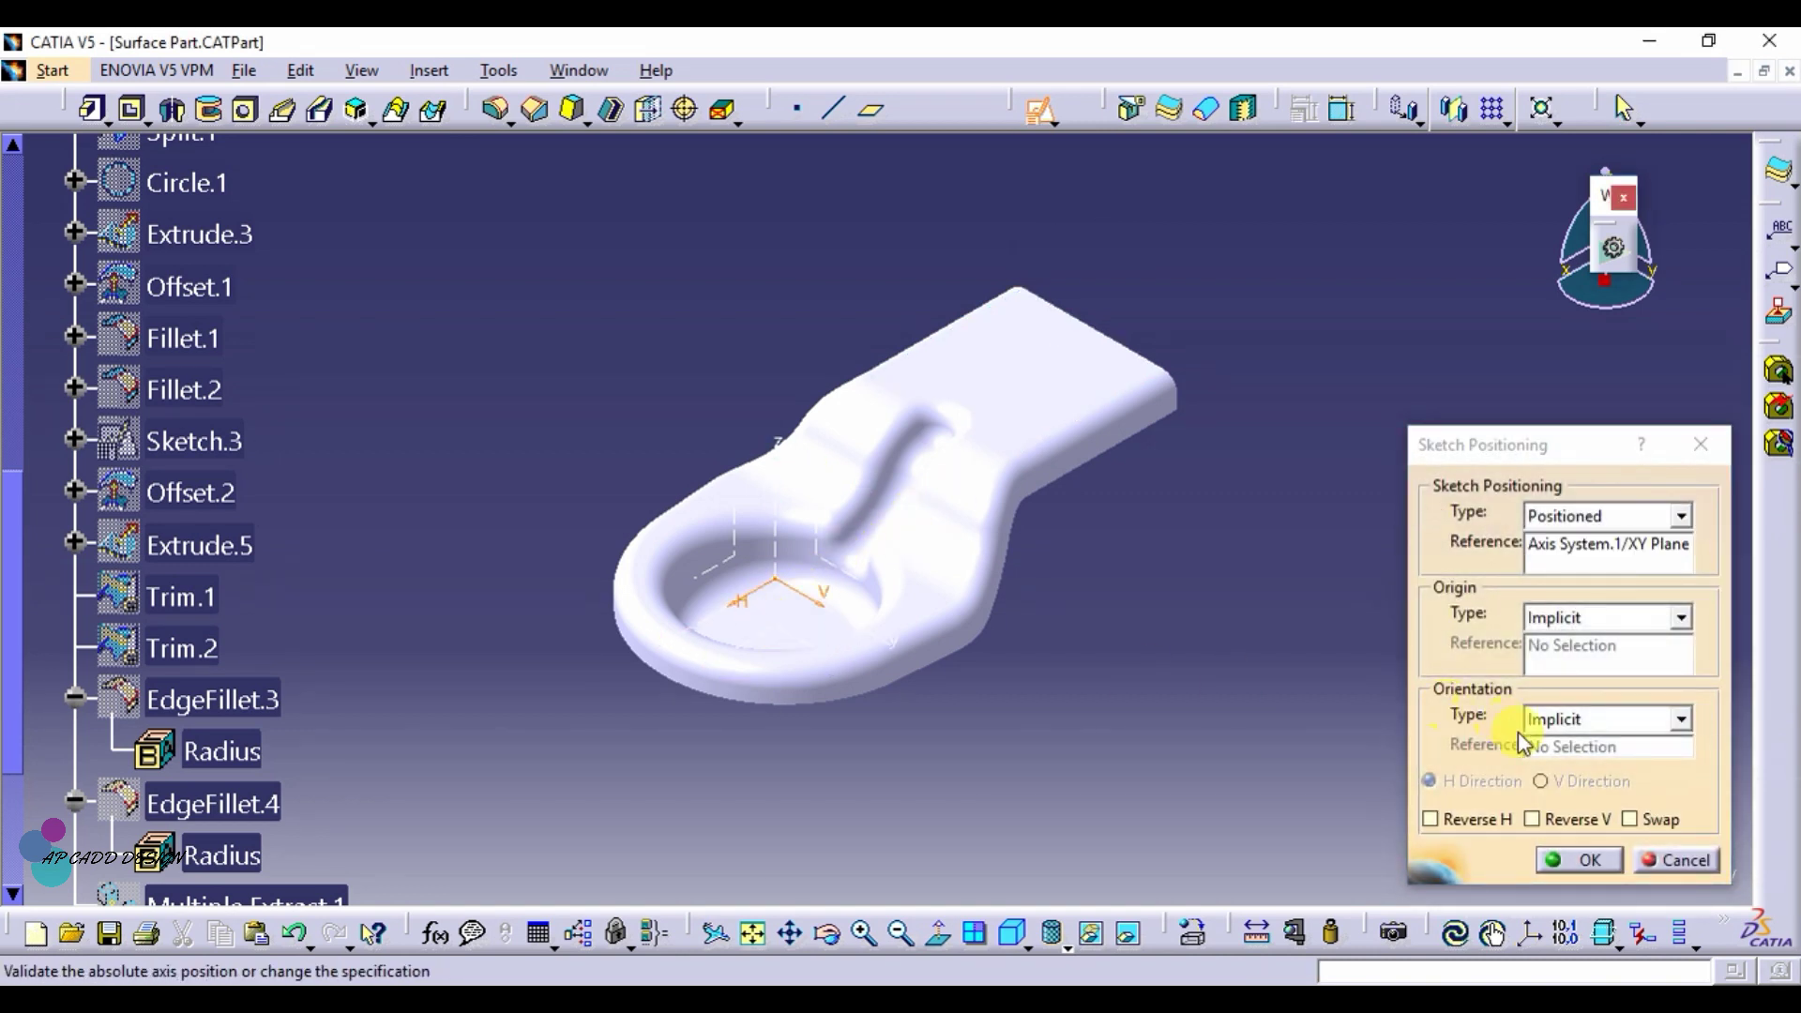
{"action": "left_click", "coordinate": [1484, 817]}
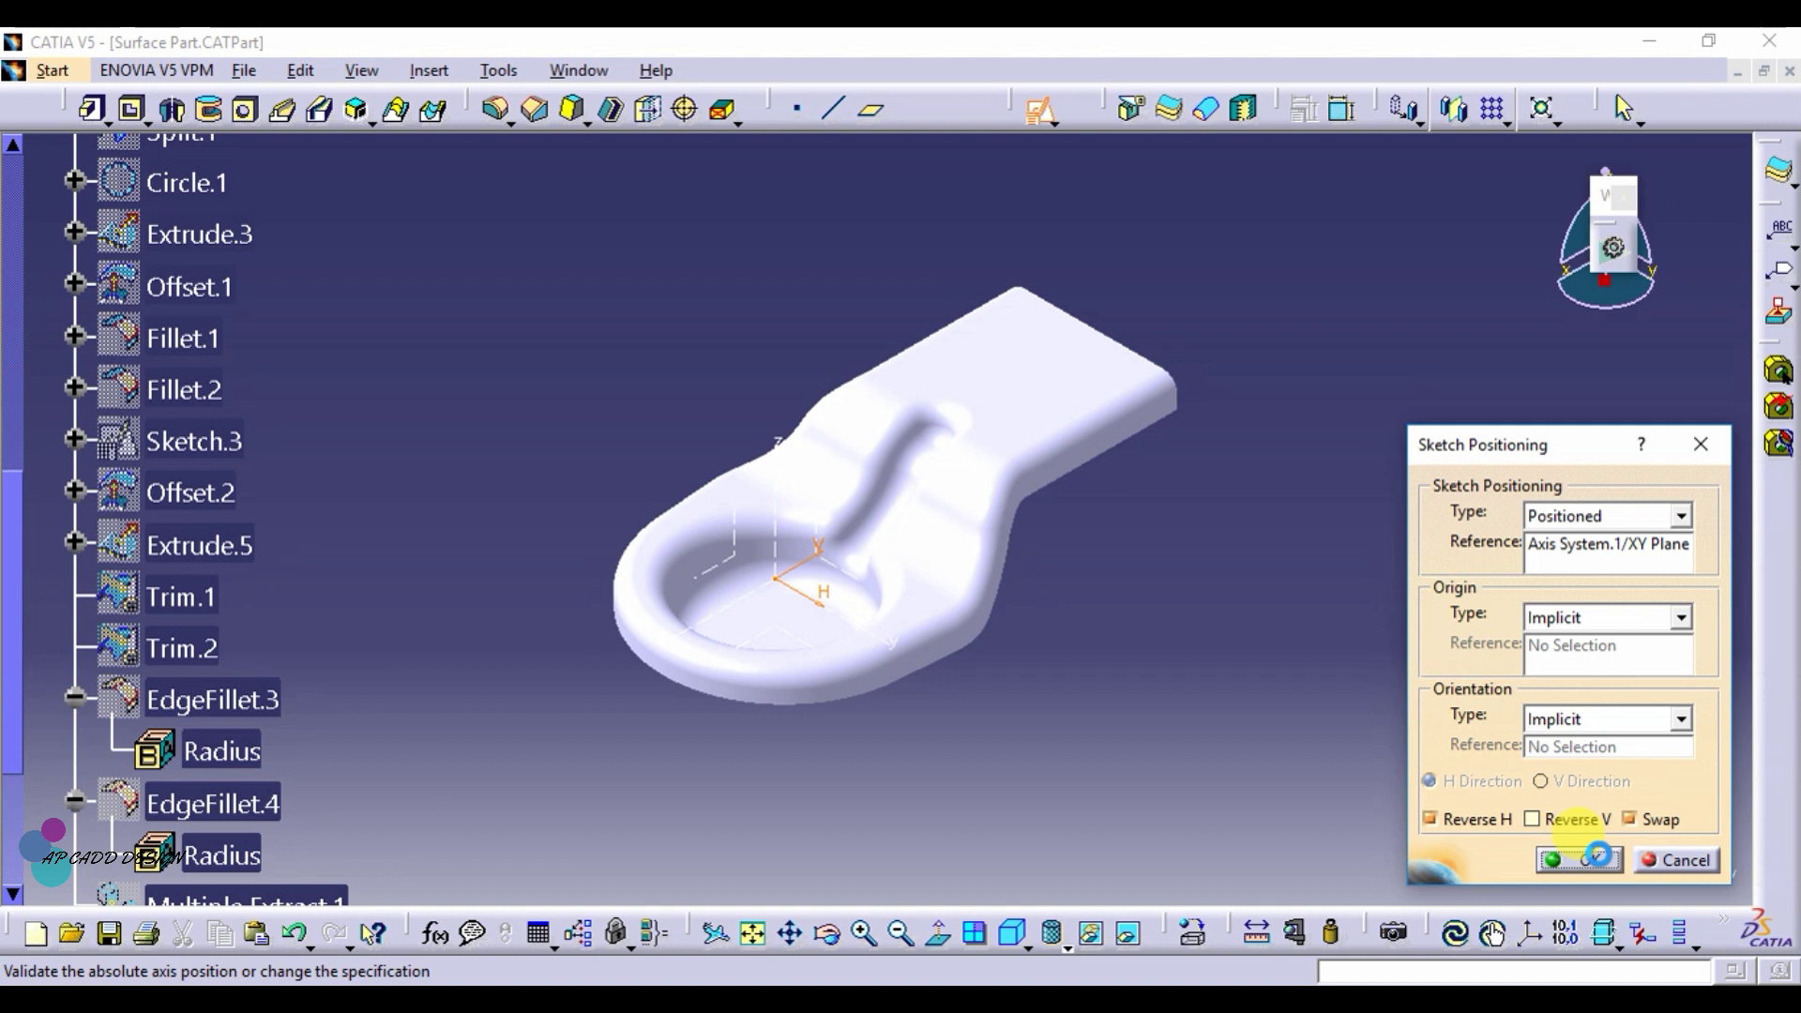
{"action": "left_click", "coordinate": [1597, 855]}
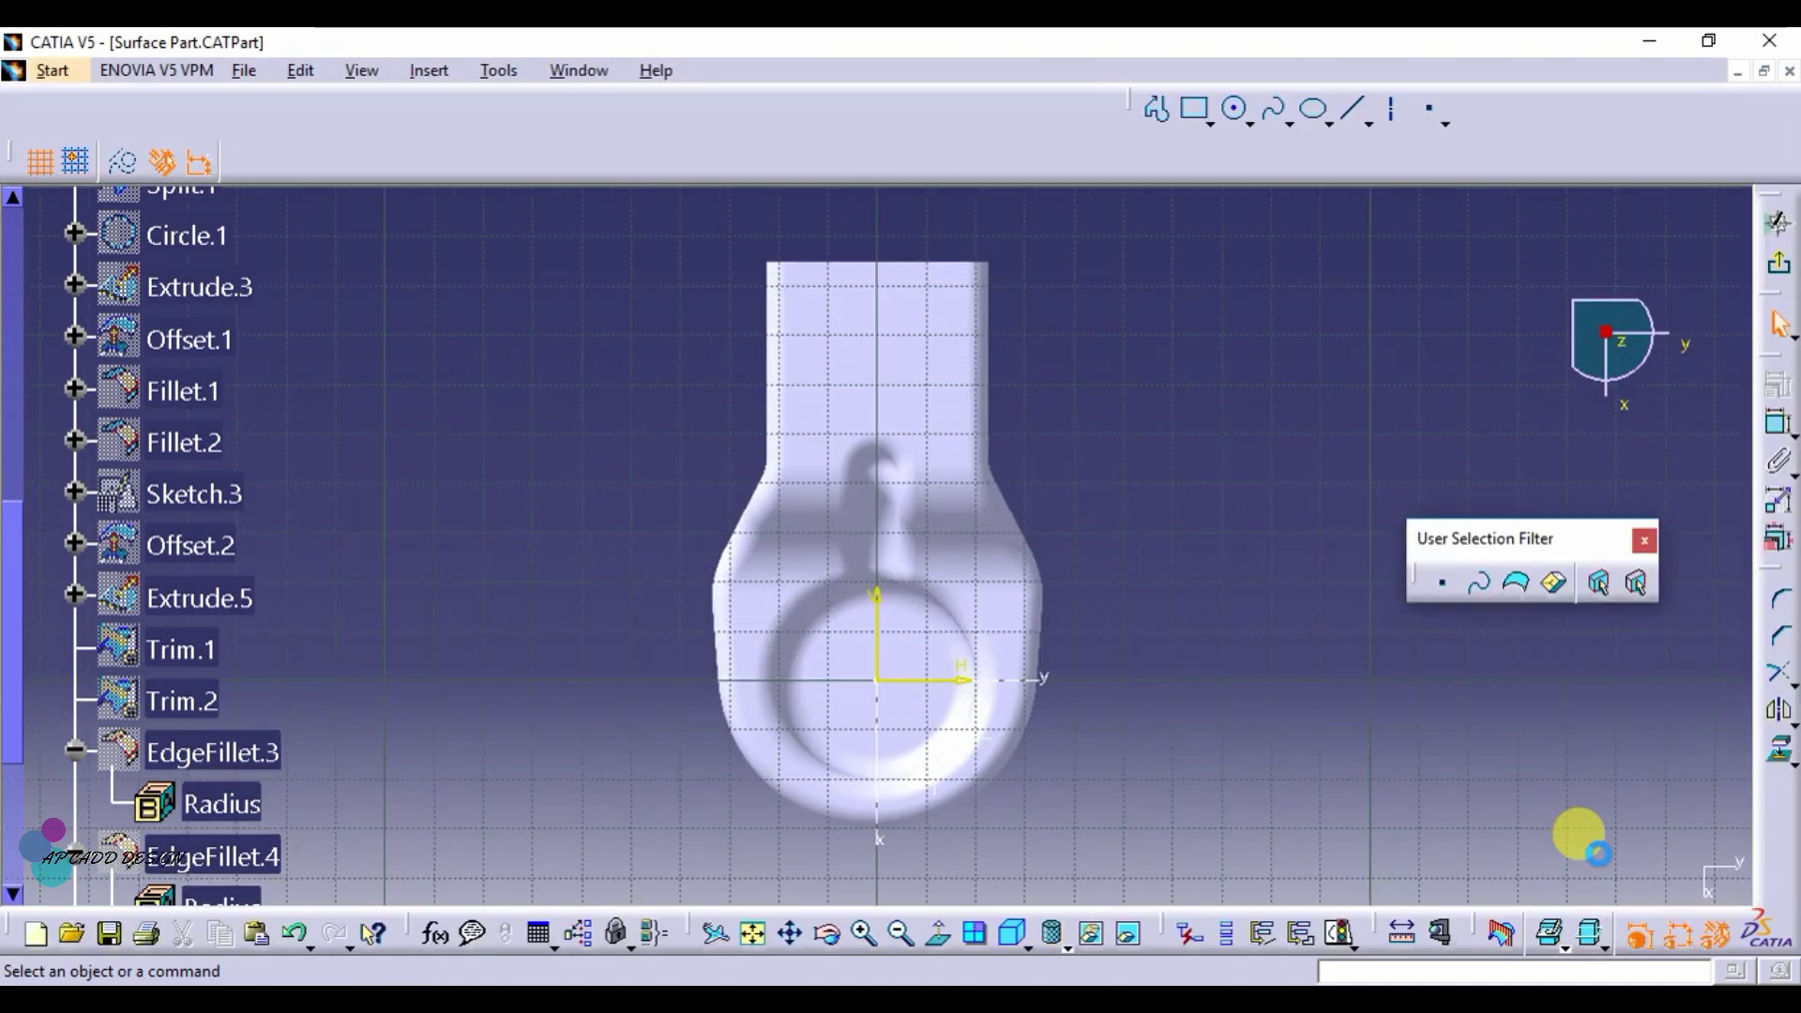
Step: Draw a cup circle centred at the origin and two small circles along the arm's centreline
{"action": "left_click", "coordinate": [1236, 109]}
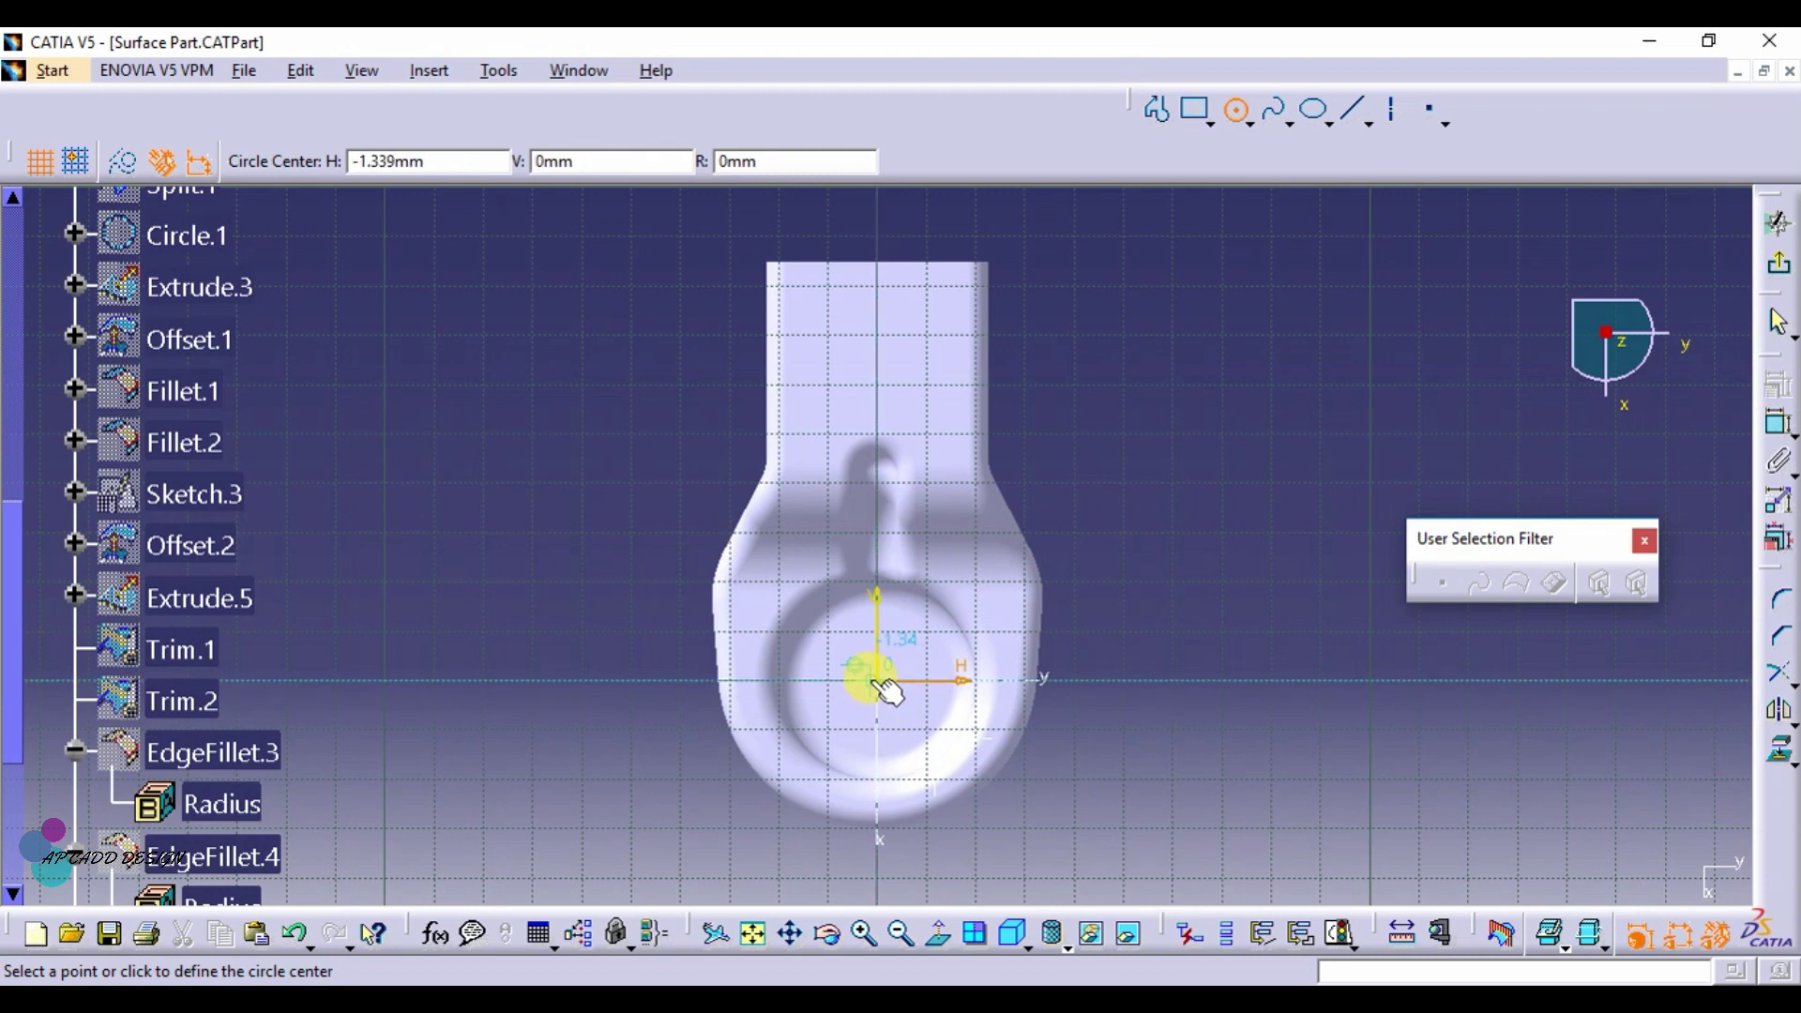
{"action": "left_click", "coordinate": [882, 683]}
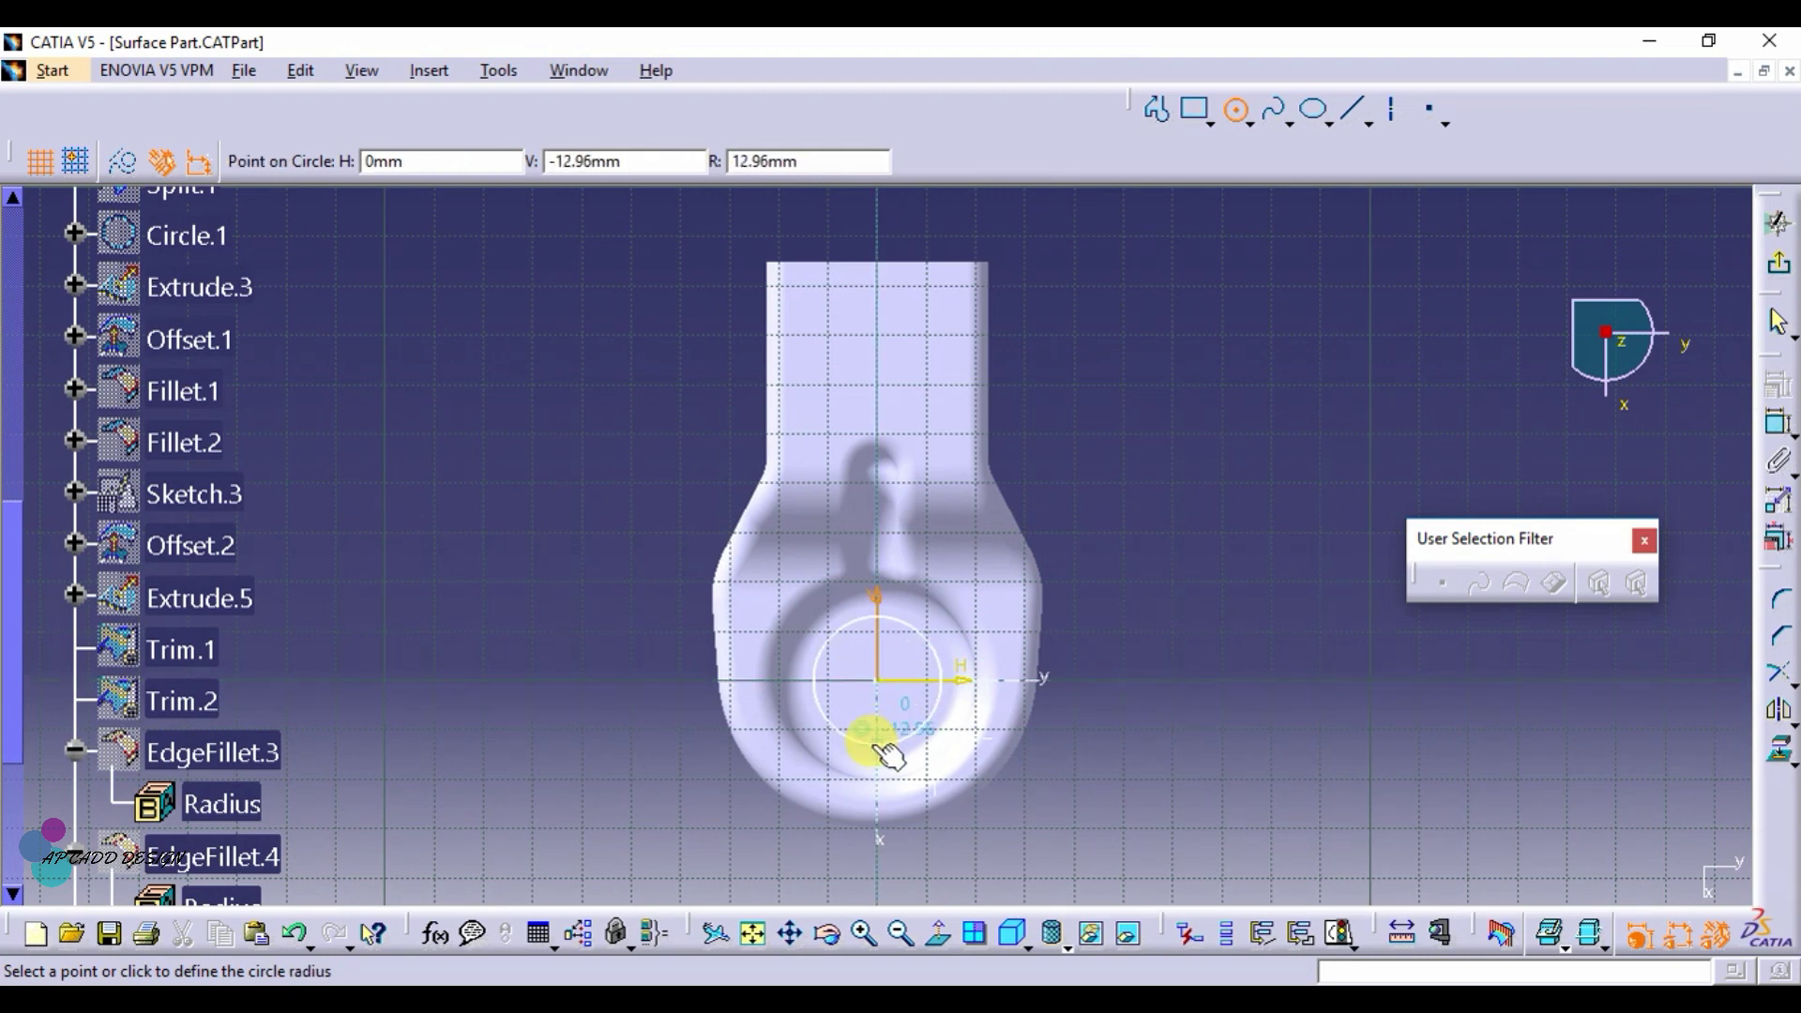
{"action": "left_click", "coordinate": [899, 741]}
{"action": "left_click", "coordinate": [1237, 114]}
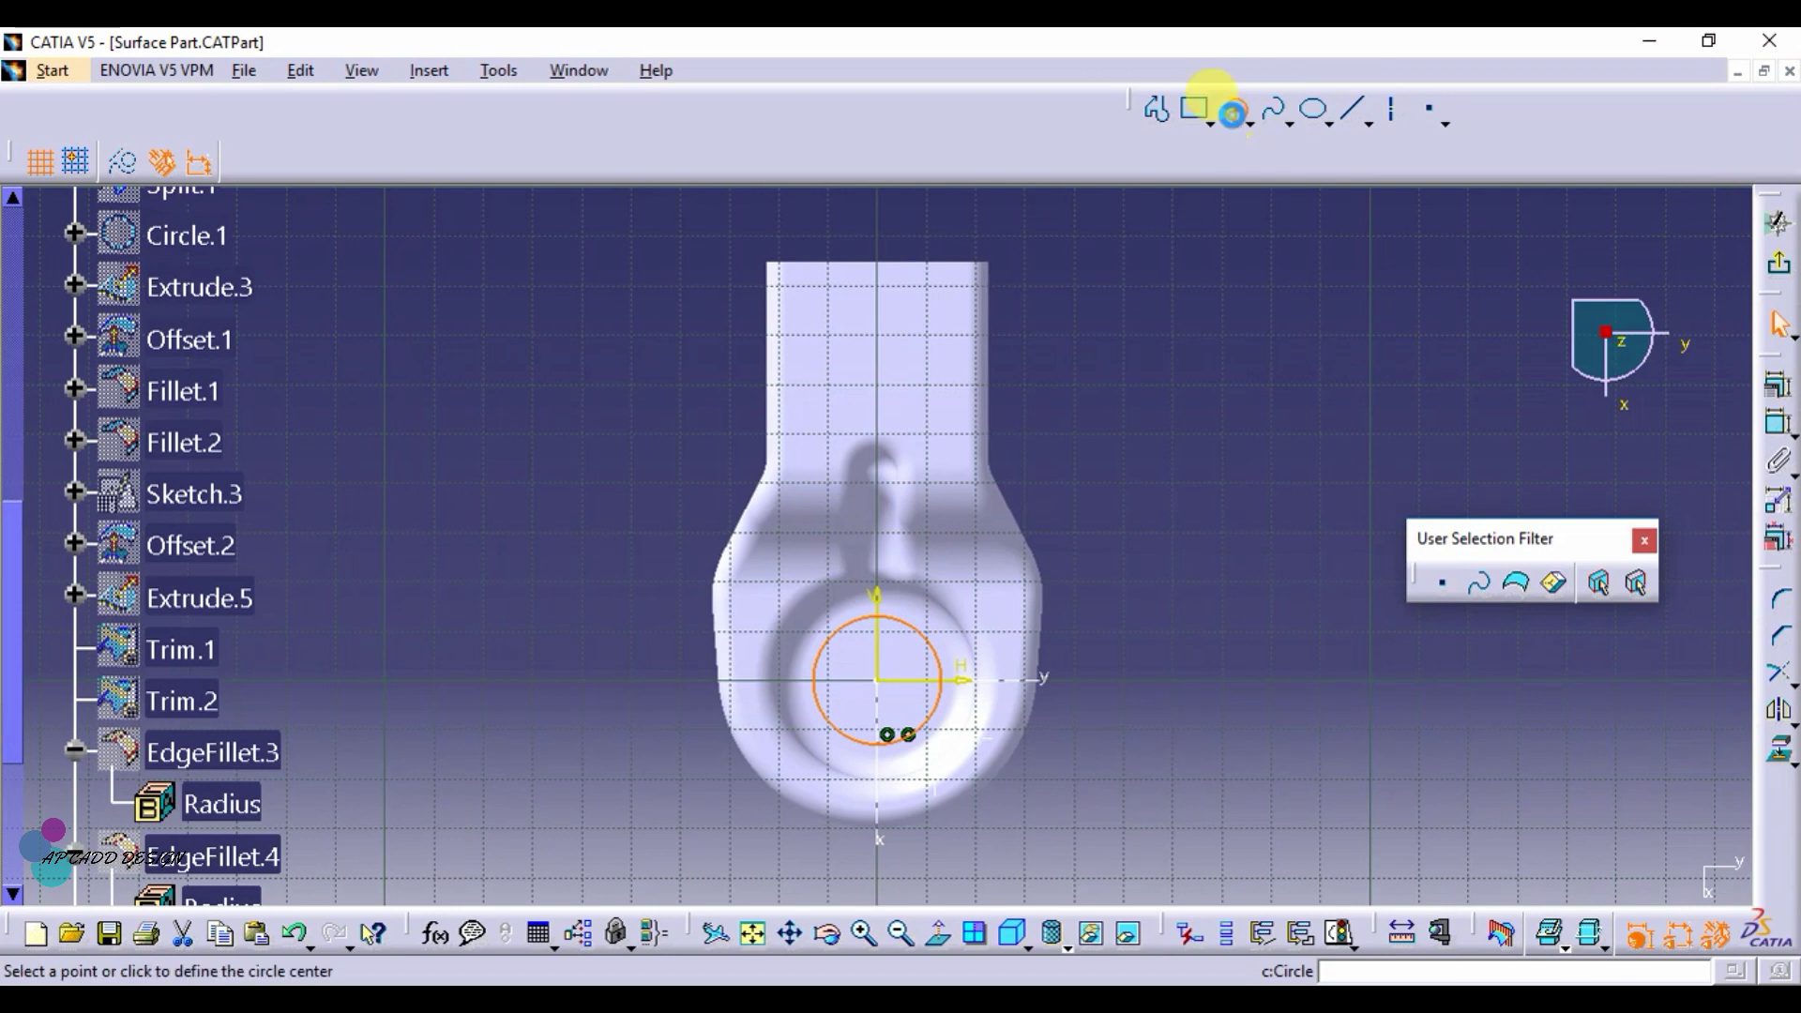
{"action": "left_click", "coordinate": [878, 294]}
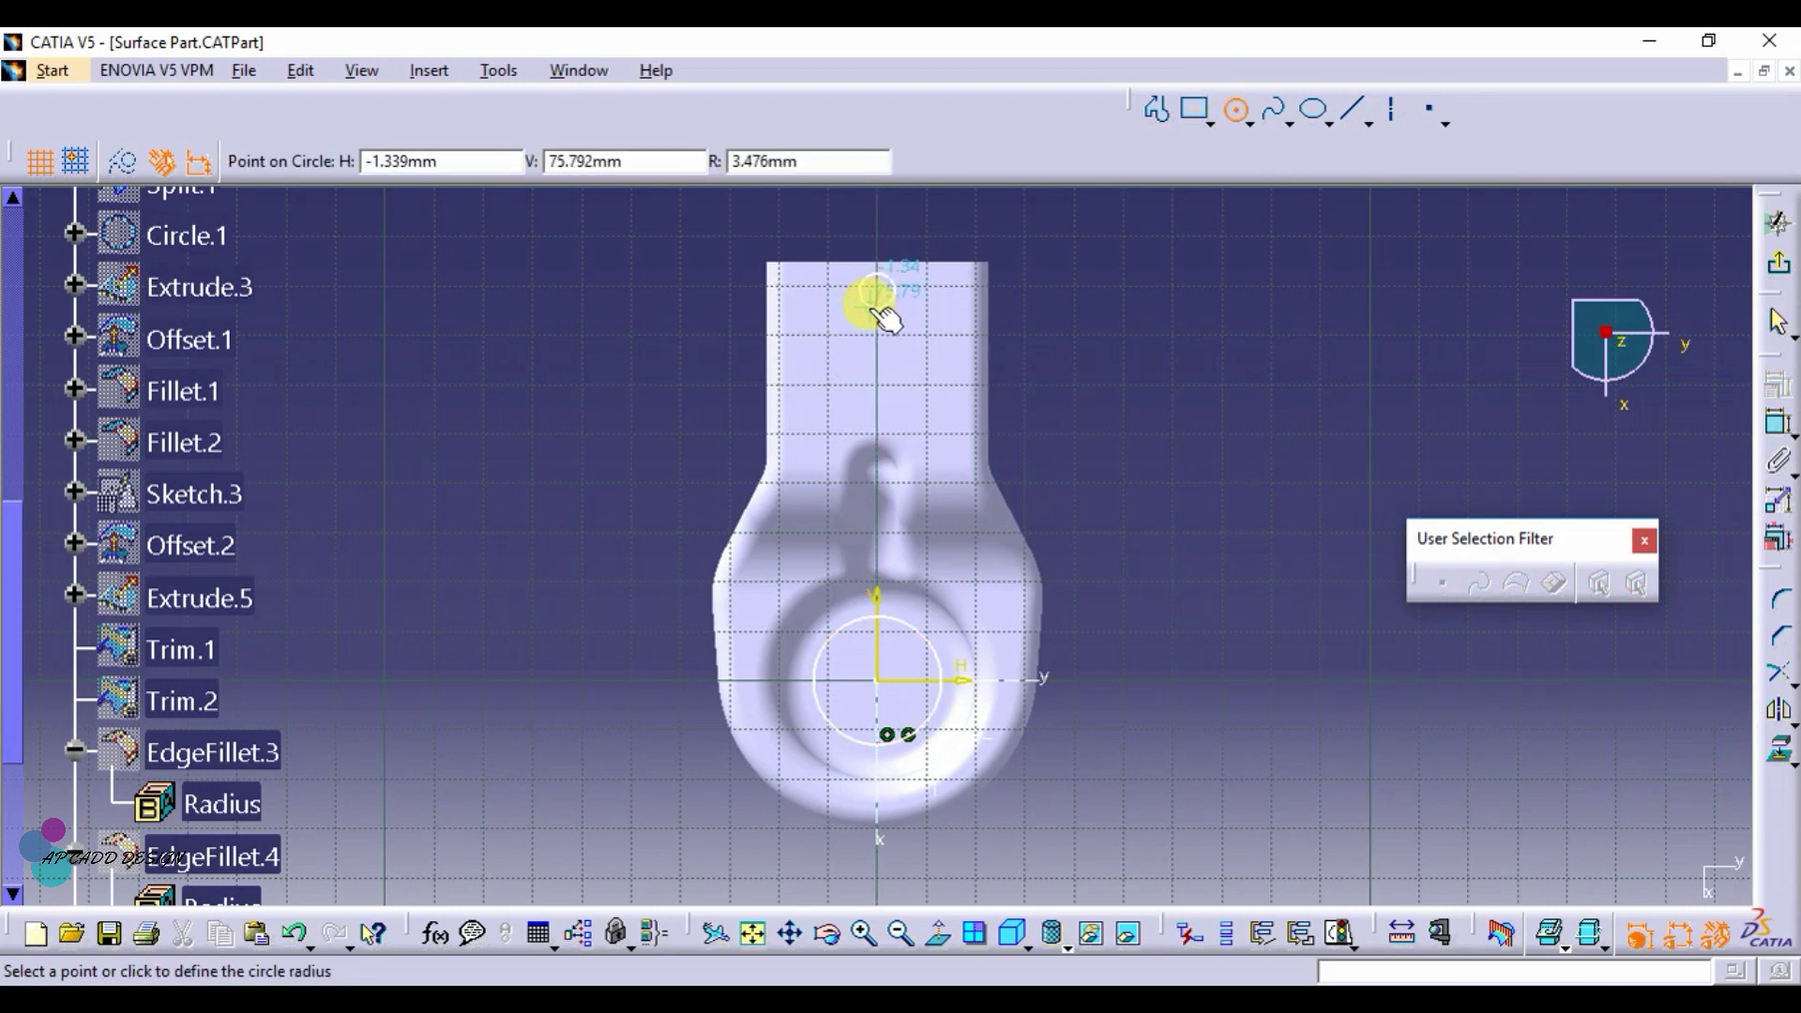
{"action": "left_click", "coordinate": [880, 311]}
{"action": "left_click", "coordinate": [1237, 115]}
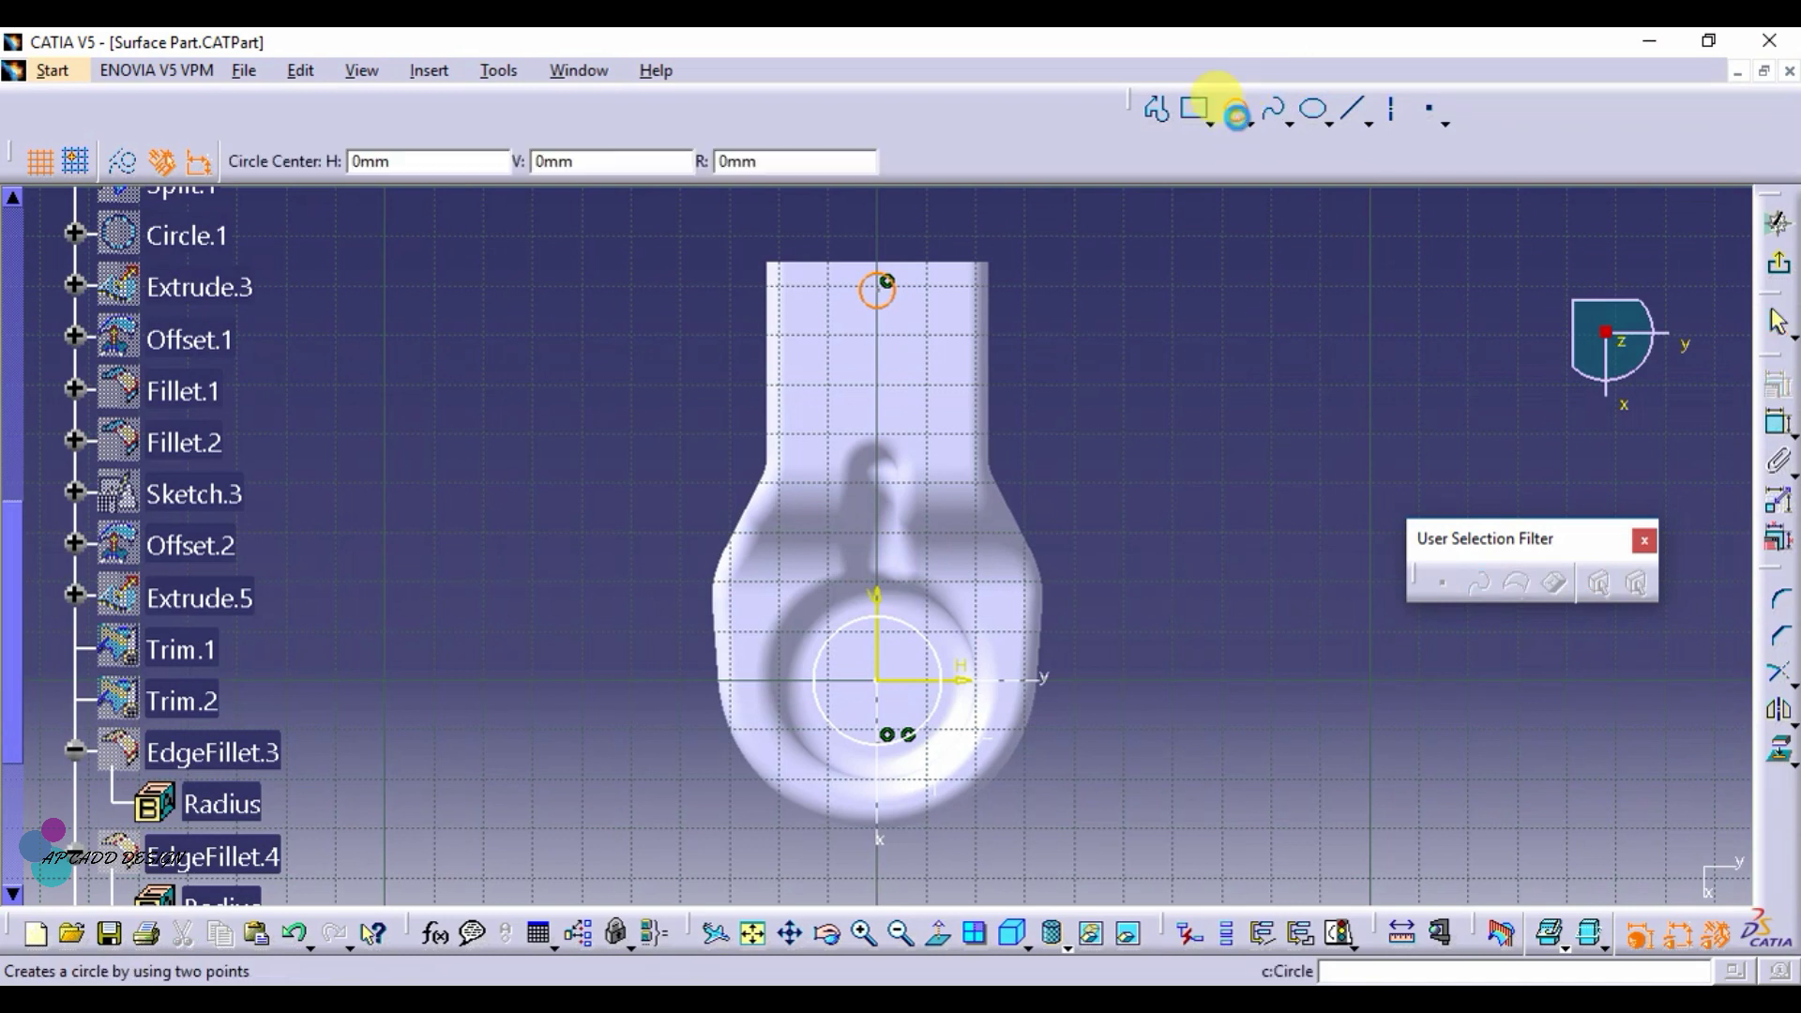
{"action": "left_click", "coordinate": [874, 366]}
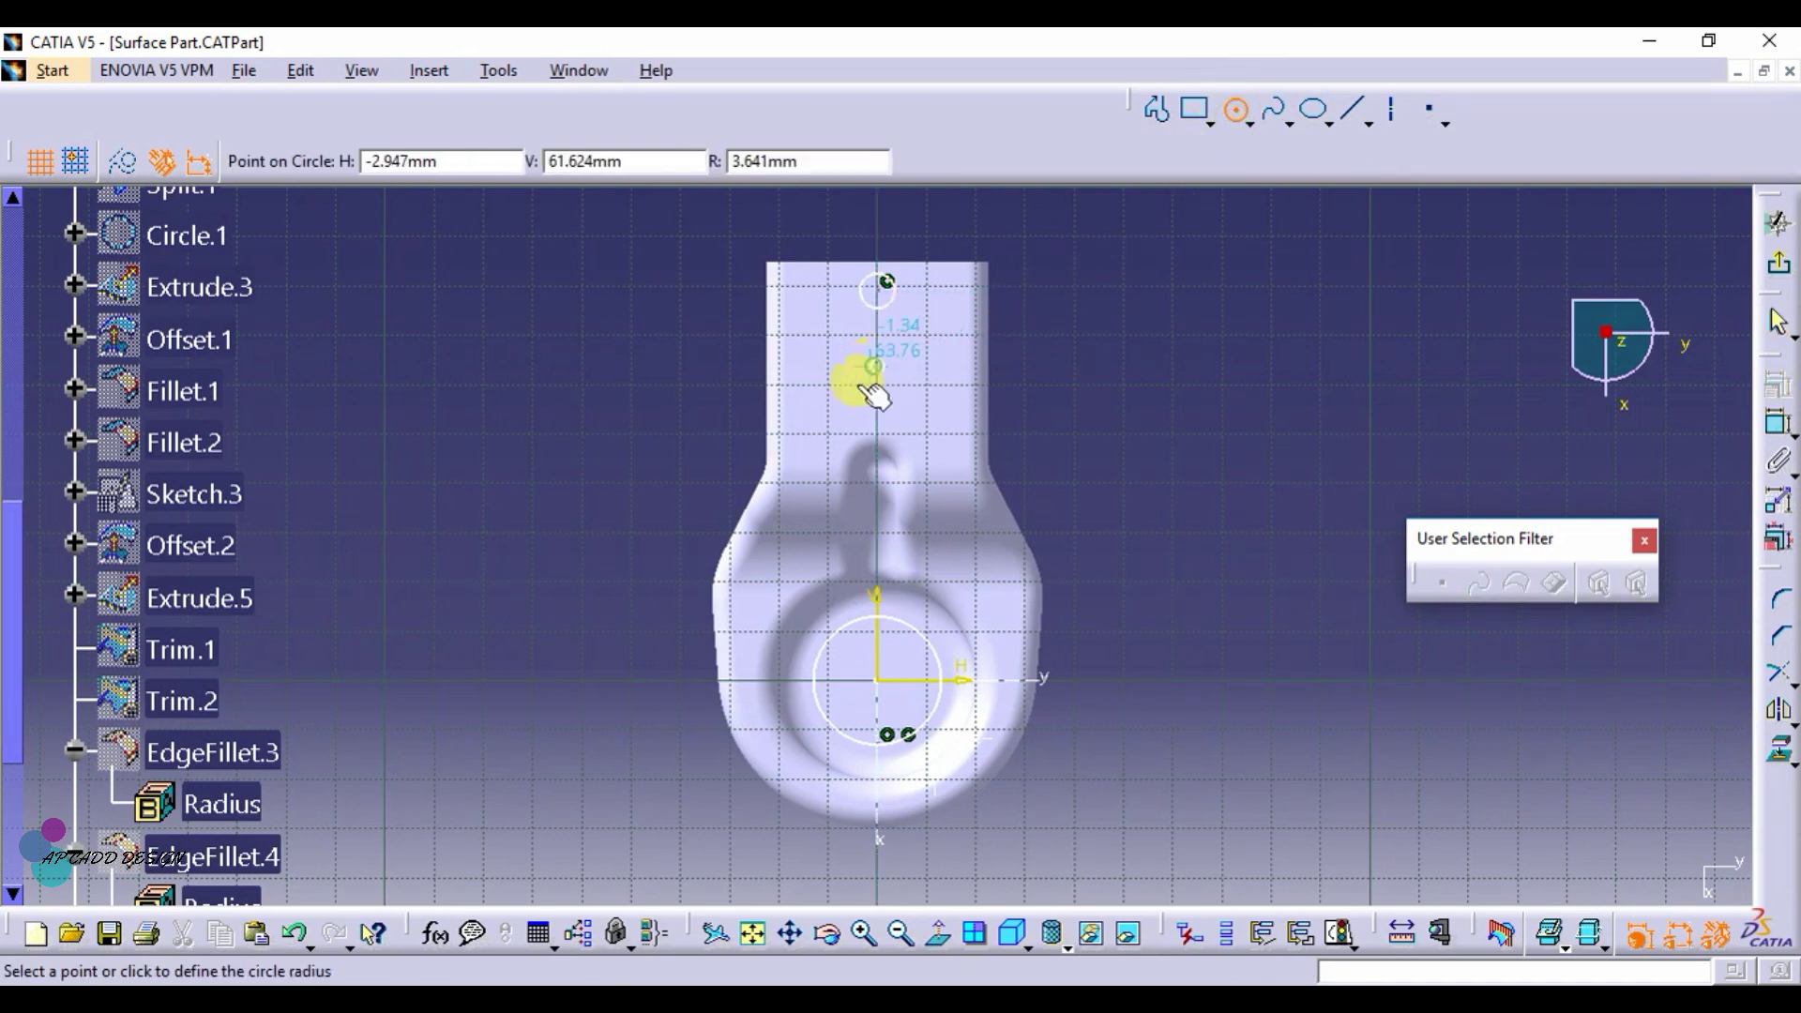
{"action": "left_click", "coordinate": [858, 383]}
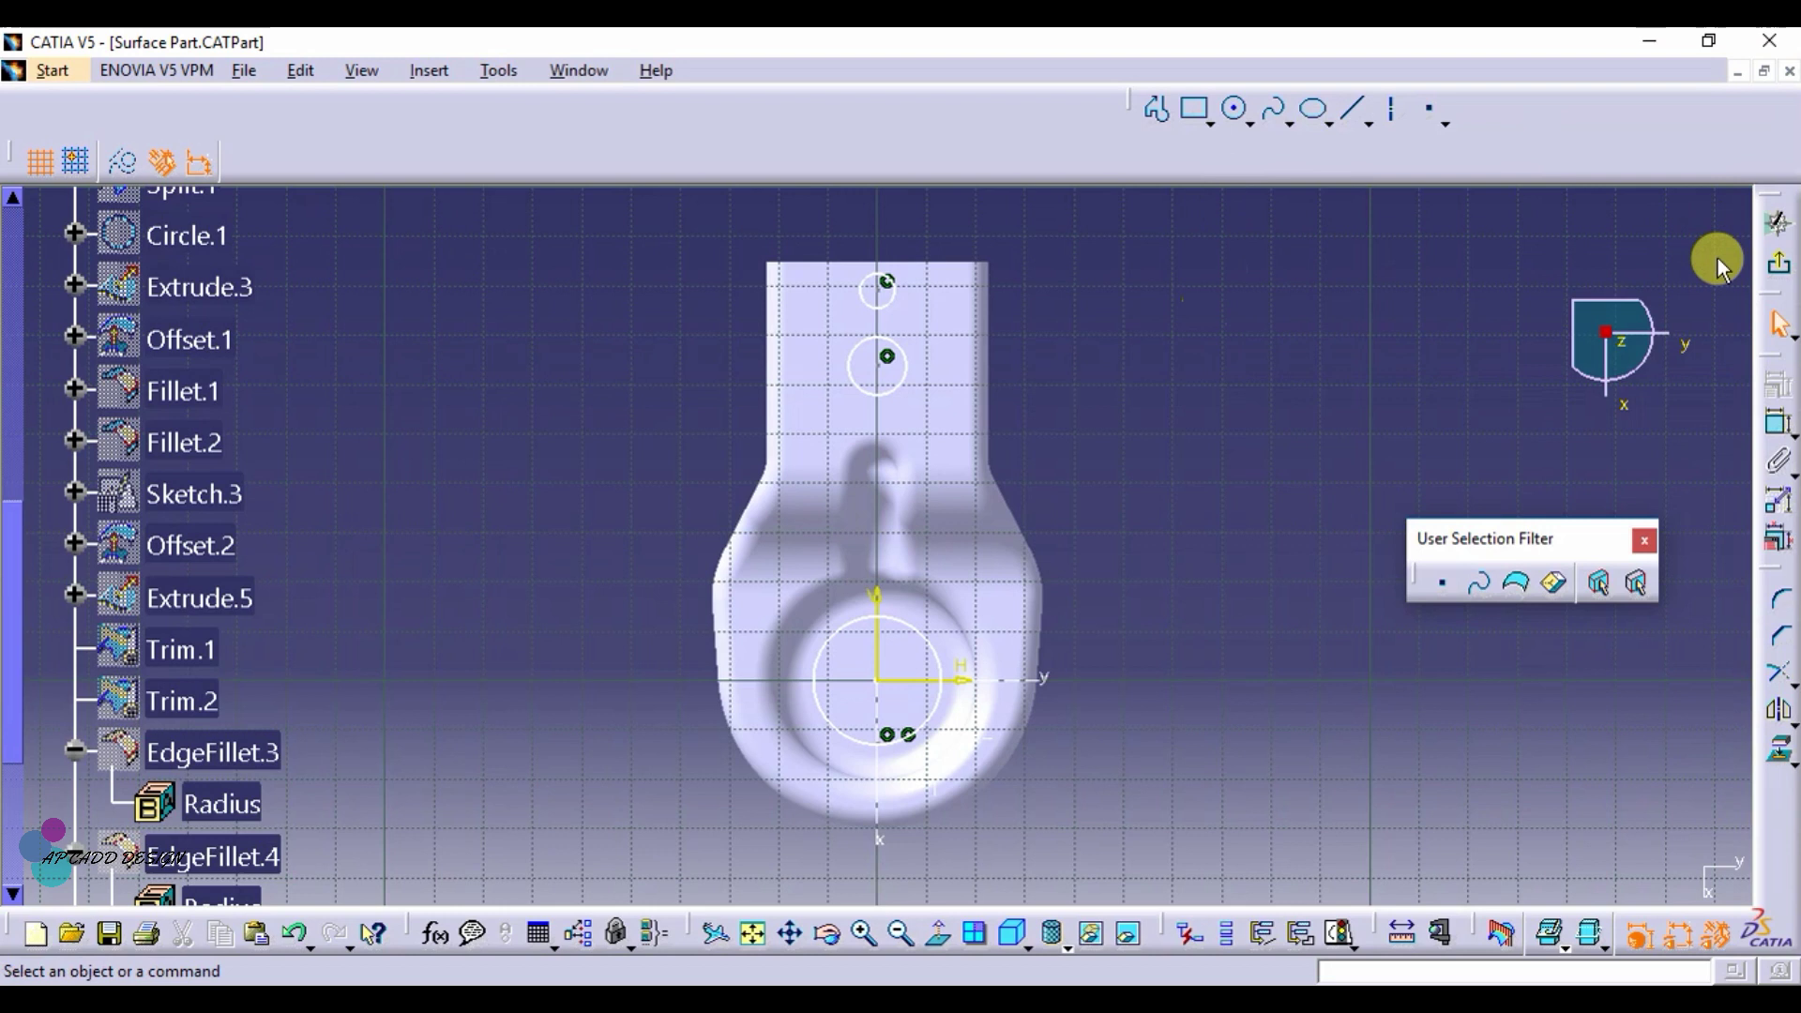
Step: Dimension the spacing between the two small hole centres as 18mm
{"action": "left_click", "coordinate": [1778, 423]}
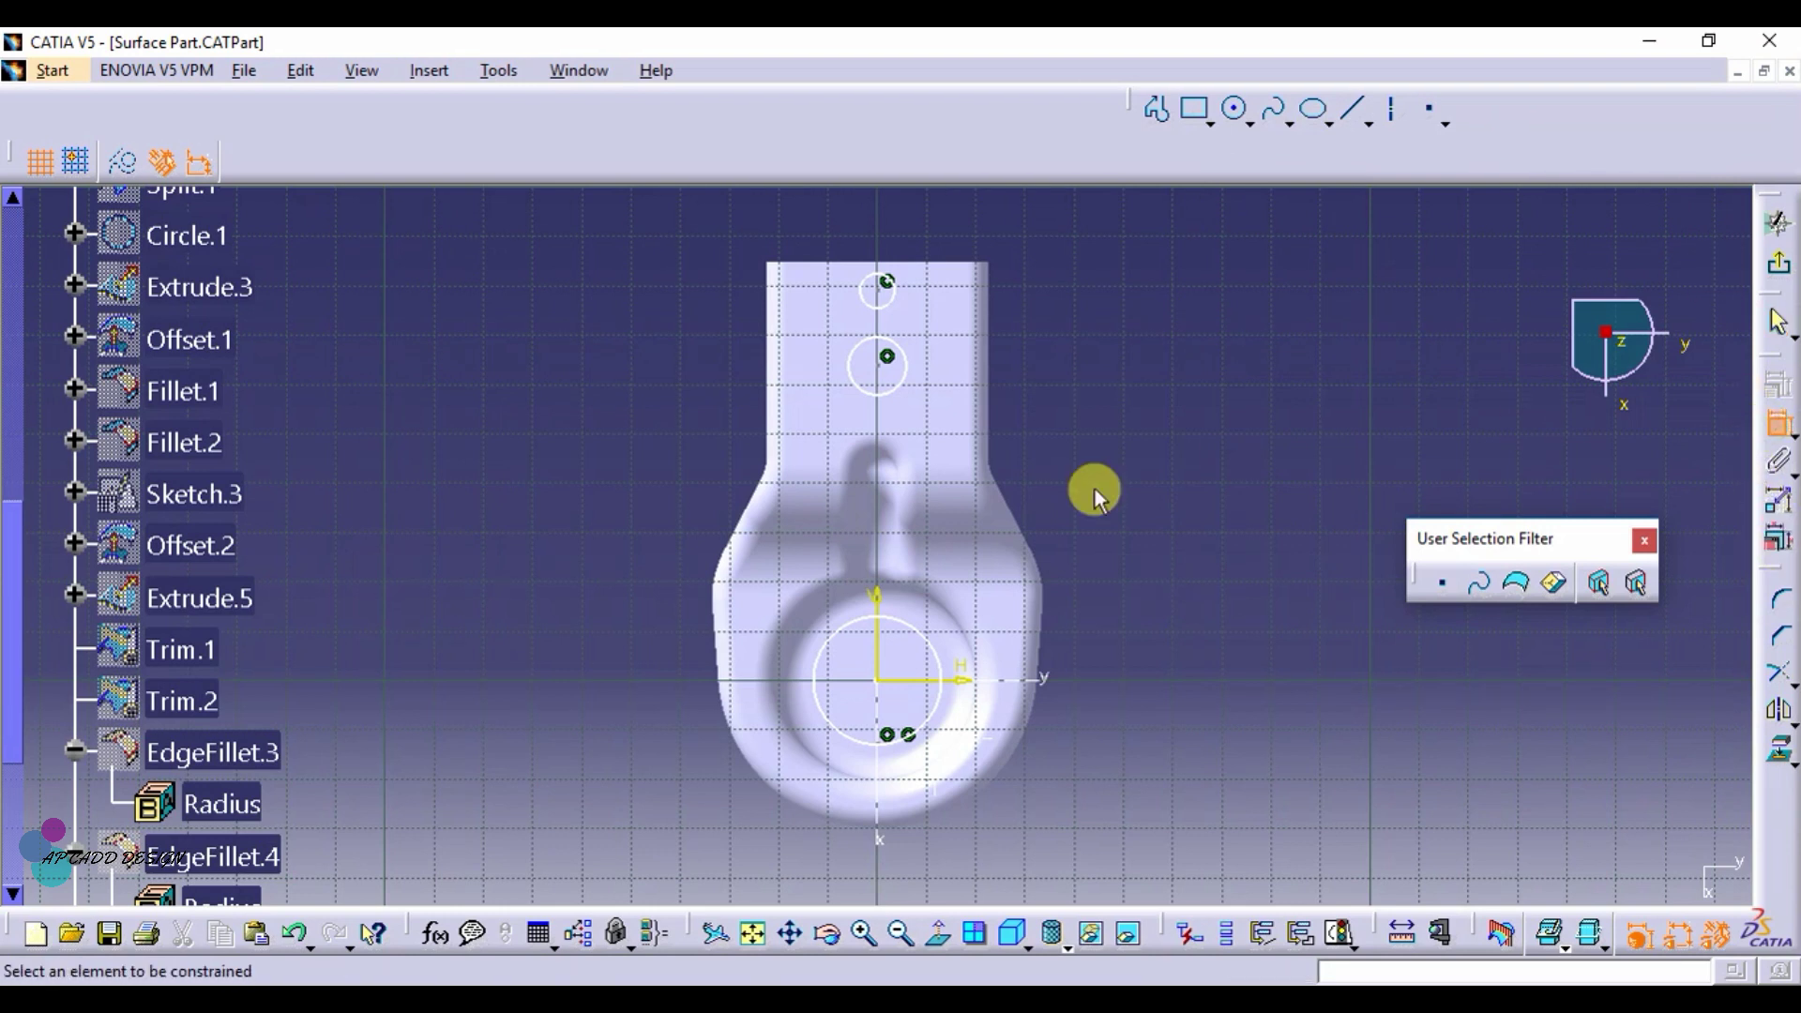
{"action": "left_click", "coordinate": [886, 284]}
{"action": "left_click", "coordinate": [886, 358]}
{"action": "left_click", "coordinate": [1019, 361]}
{"action": "double_click", "coordinate": [1022, 365]}
{"action": "type", "text": "18mm"}
{"action": "key", "text": "Return"}
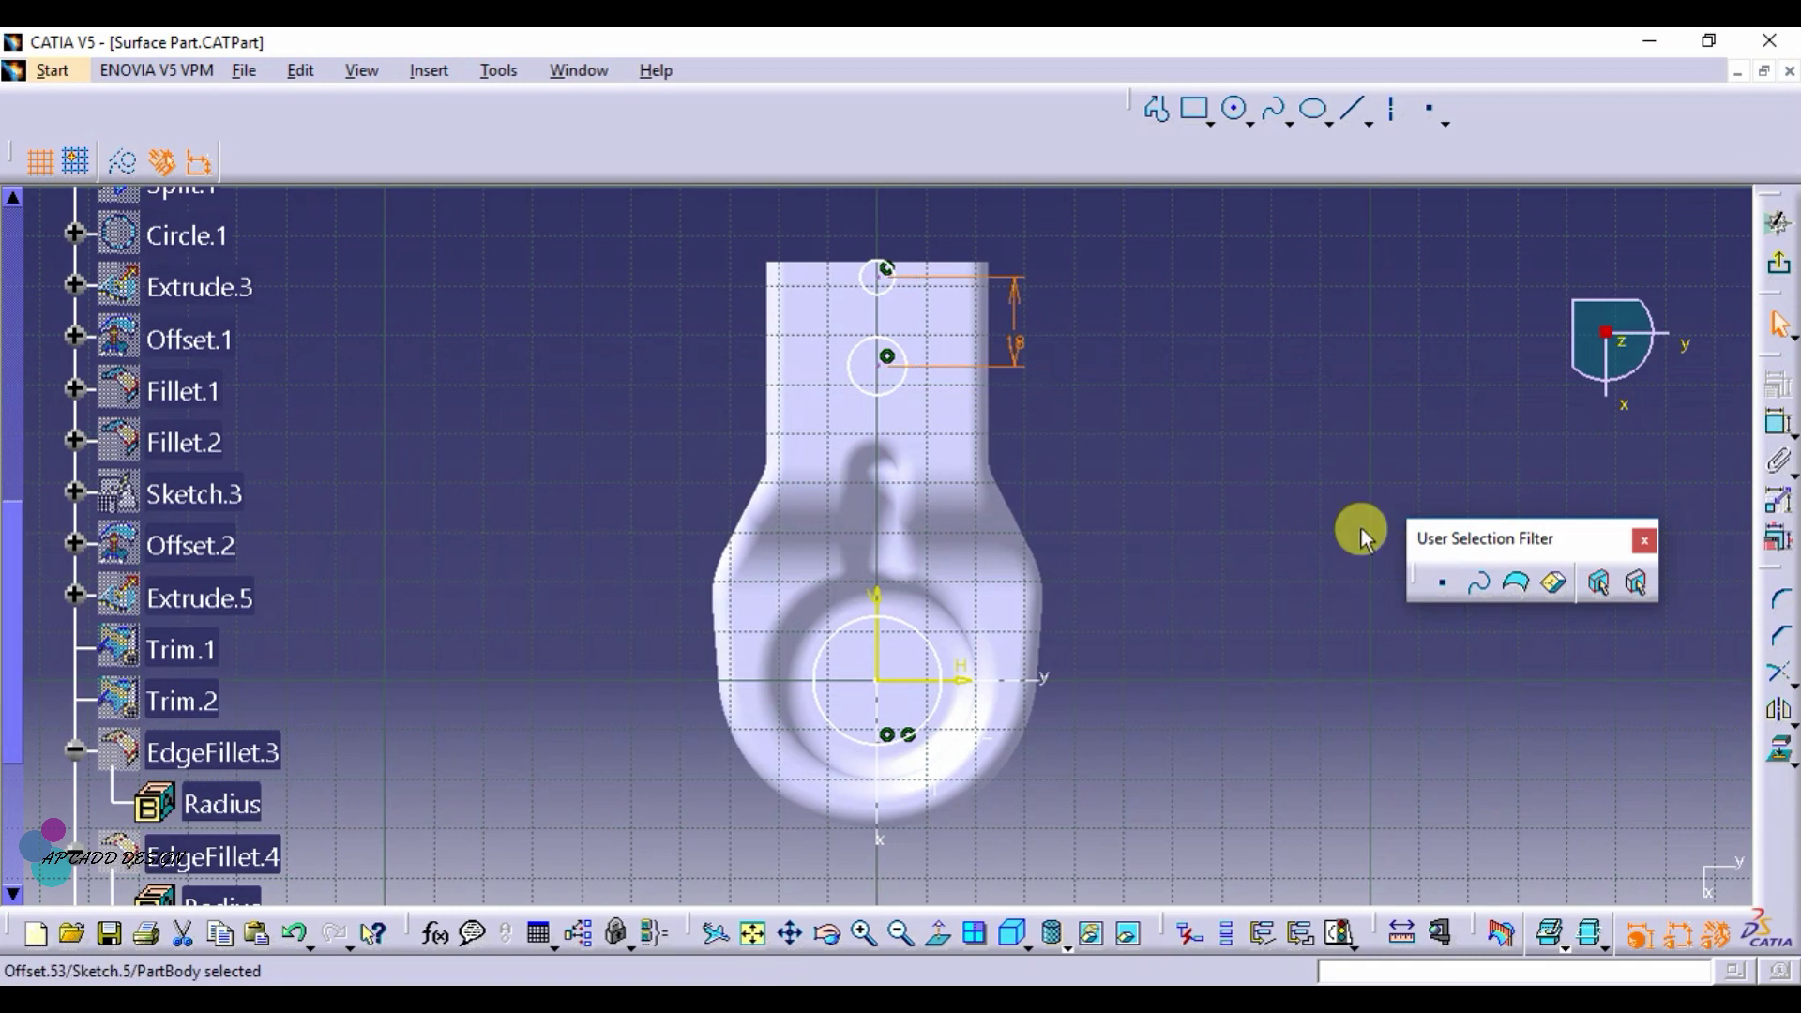
Step: Dimension the top hole centre 9.2 from the part's top edge
{"action": "left_click", "coordinate": [1790, 434]}
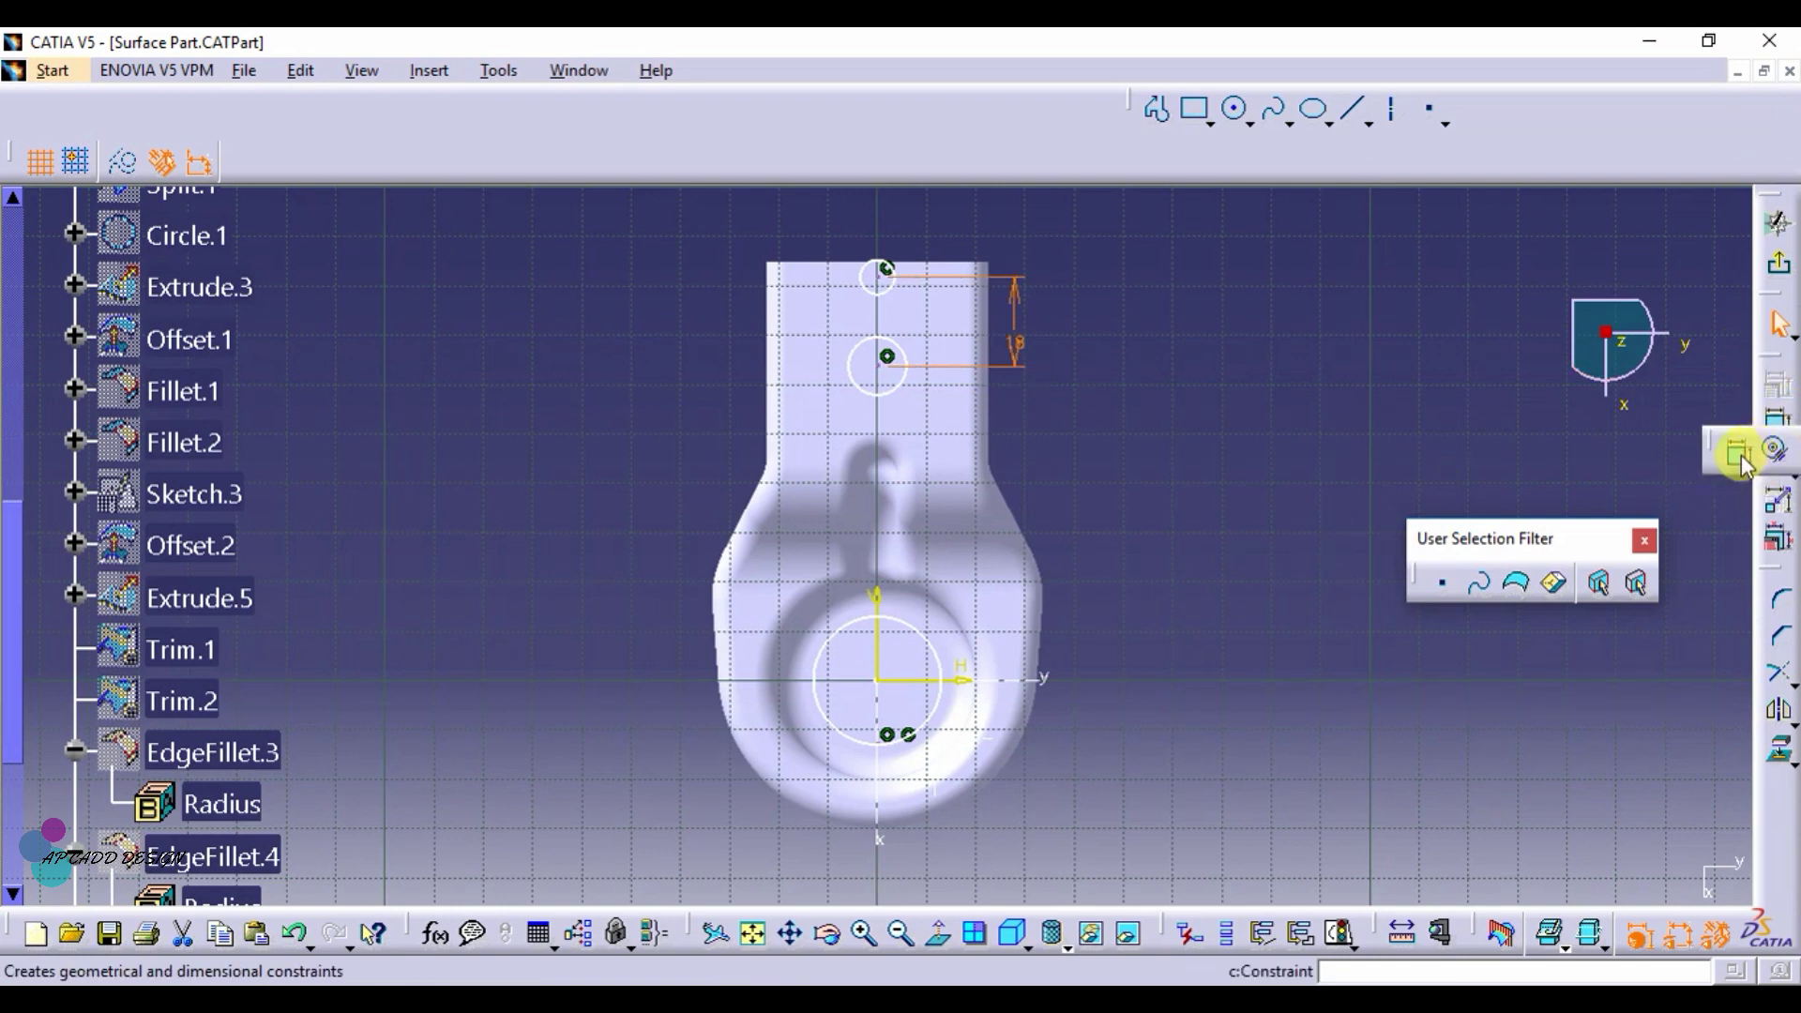
{"action": "left_click", "coordinate": [1741, 460]}
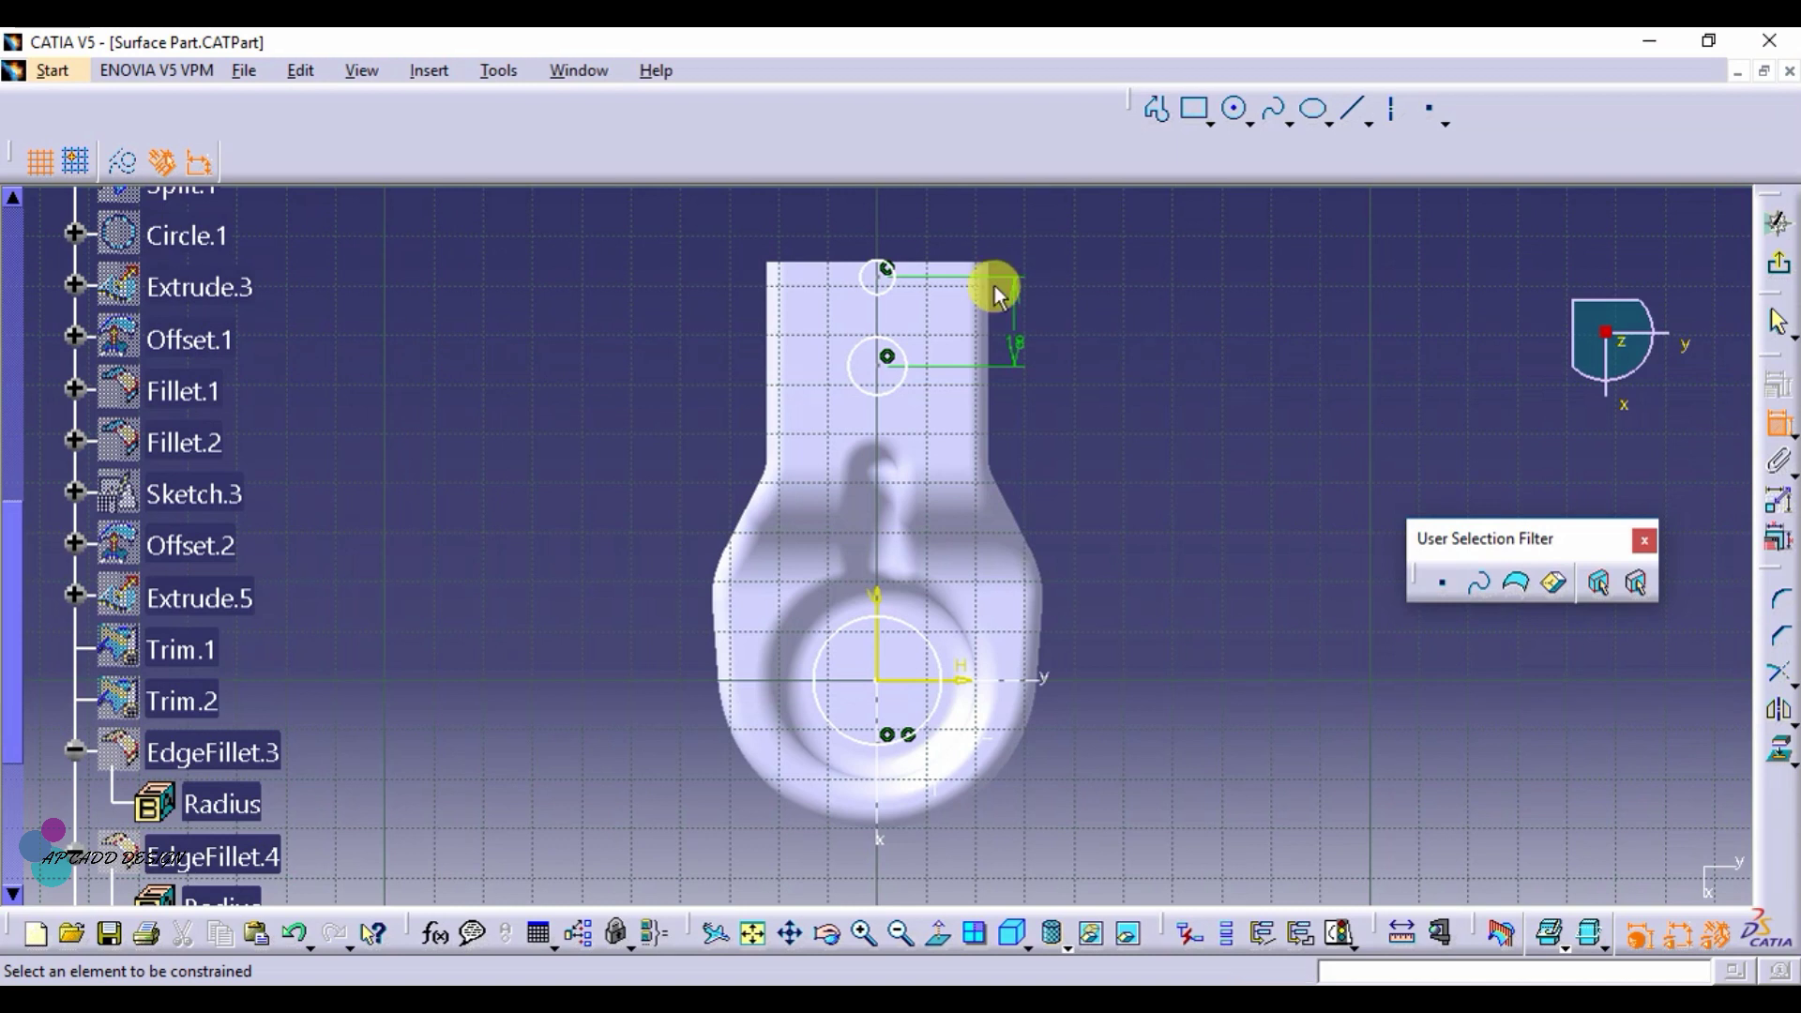
{"action": "left_click", "coordinate": [934, 261]}
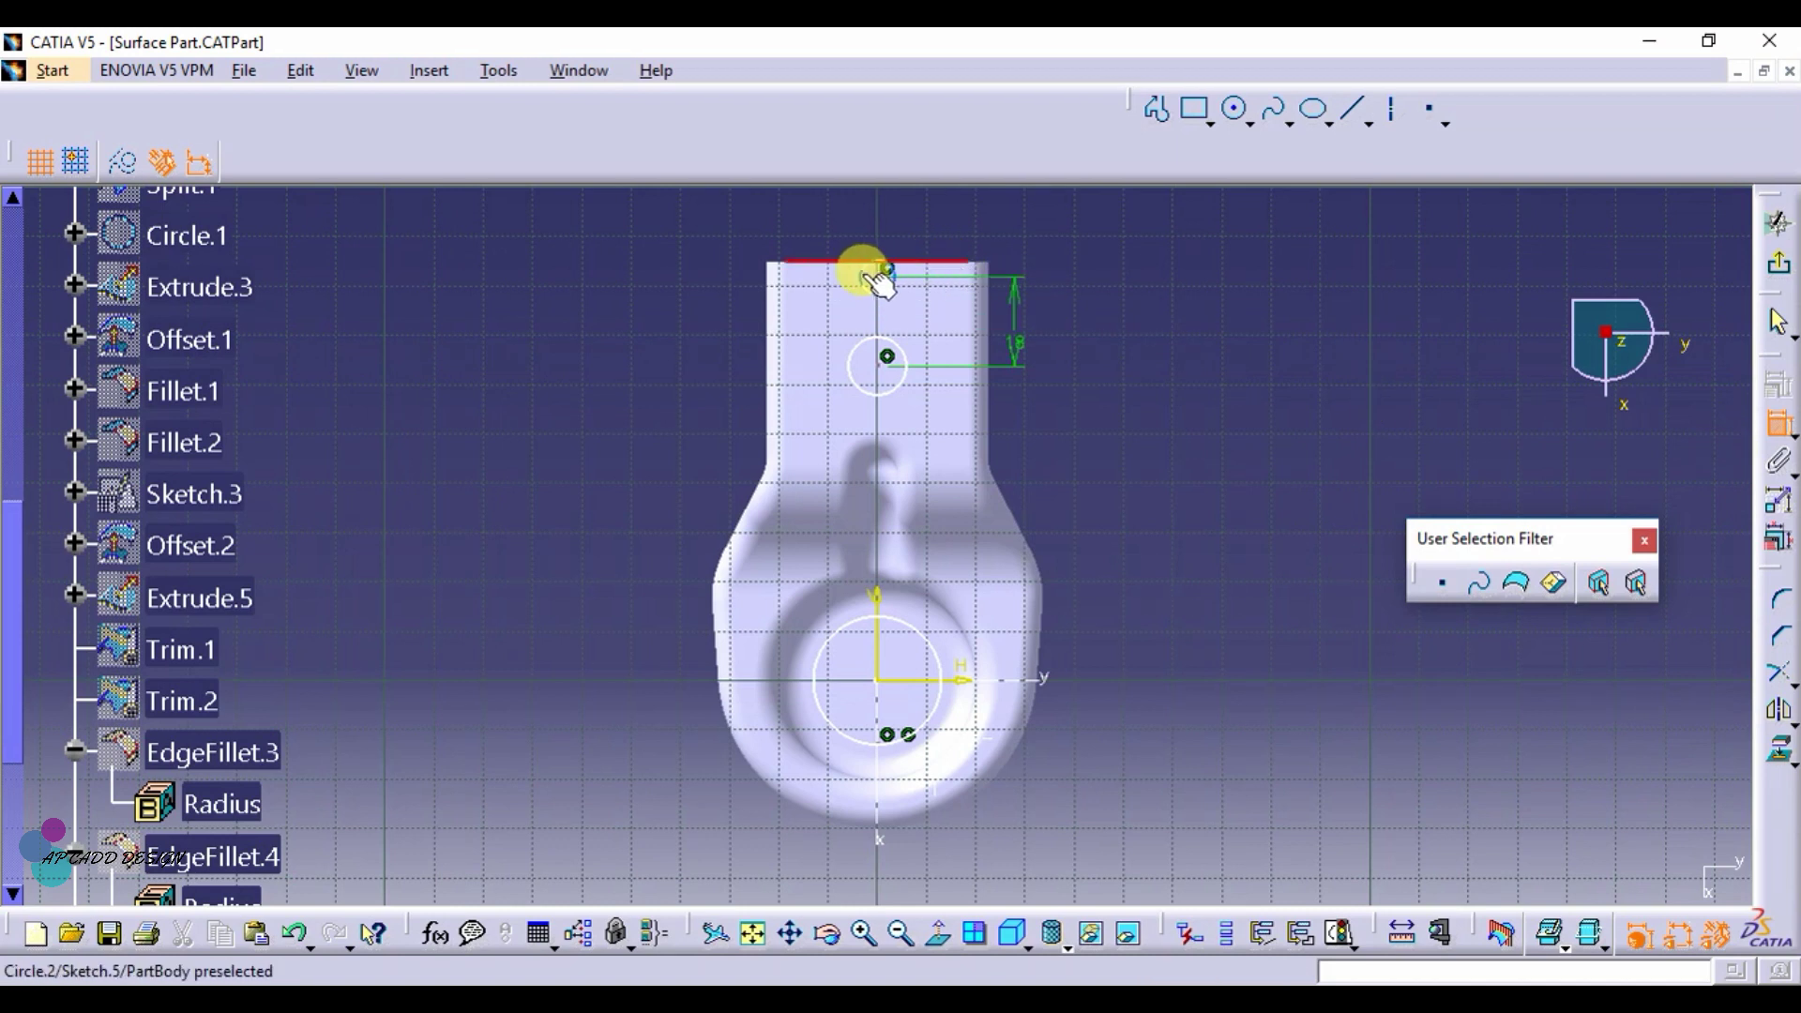
{"action": "left_click", "coordinate": [896, 282]}
{"action": "left_click", "coordinate": [1117, 255]}
{"action": "double_click", "coordinate": [1118, 255]}
{"action": "type", "text": "9."}
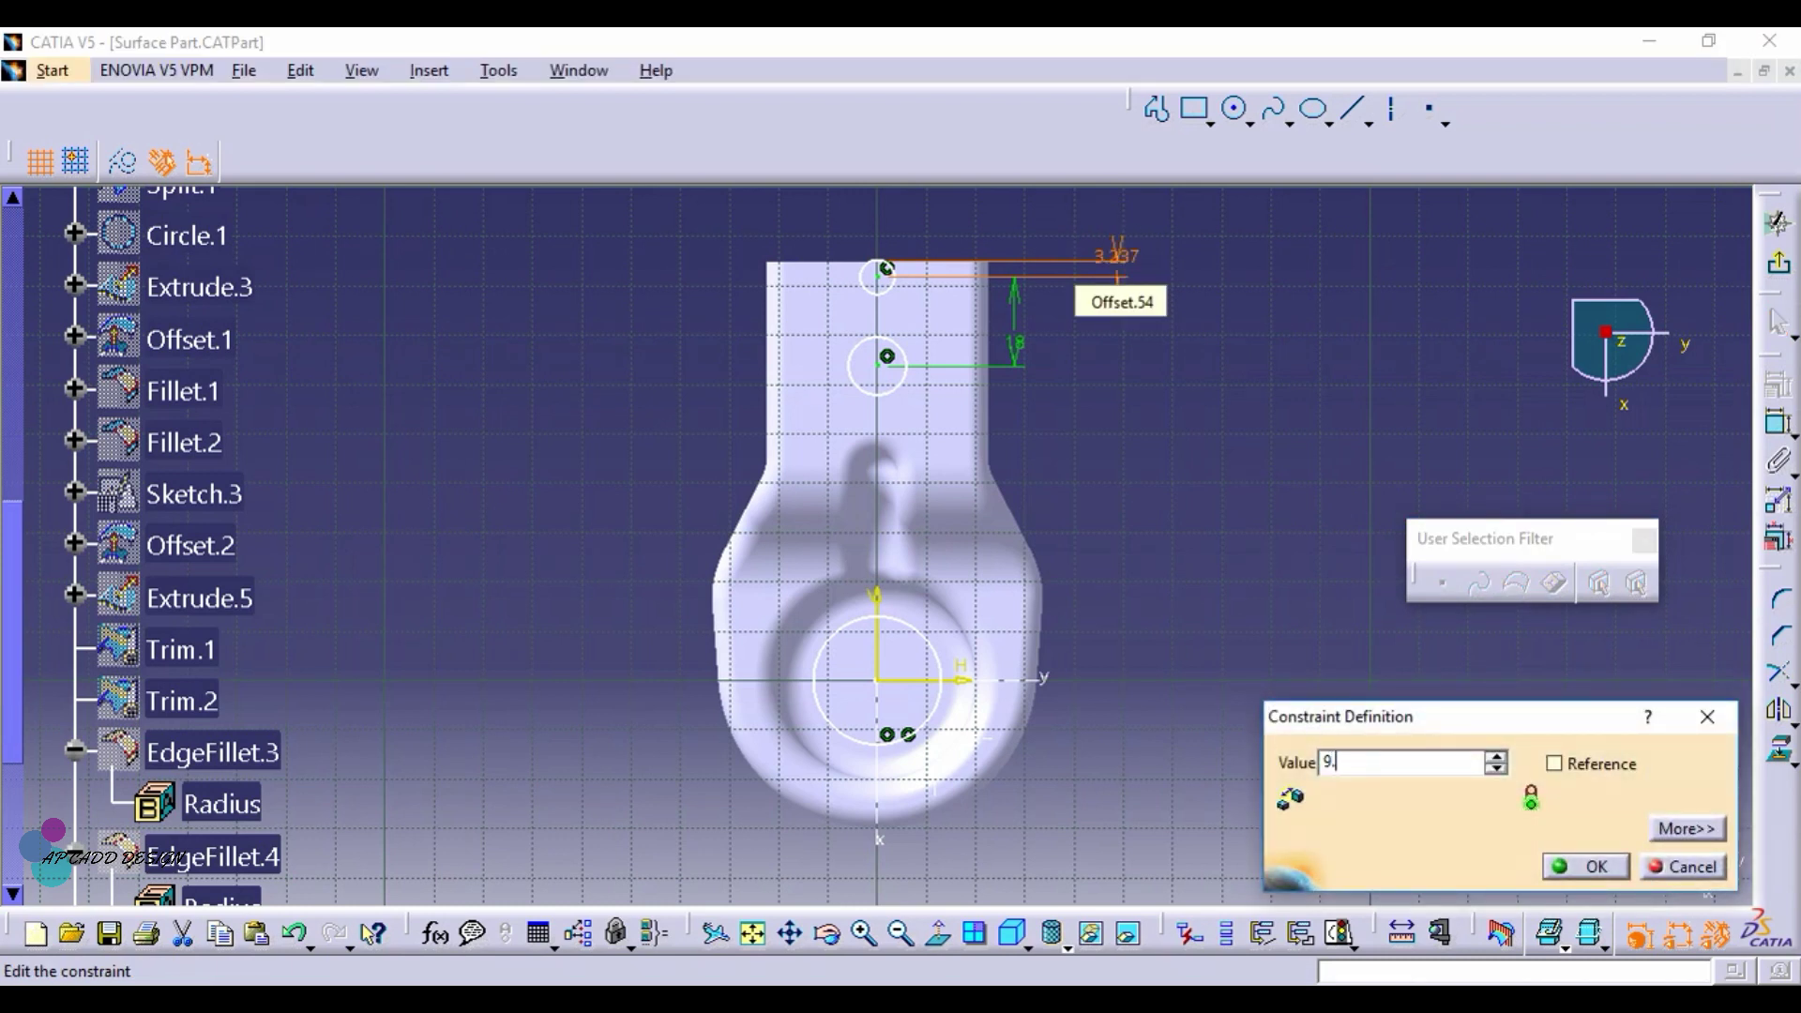
{"action": "type", "text": "2mm"}
{"action": "key", "text": "Return"}
Step: Give both small holes an 8.2 diameter
{"action": "left_click", "coordinate": [1776, 422]}
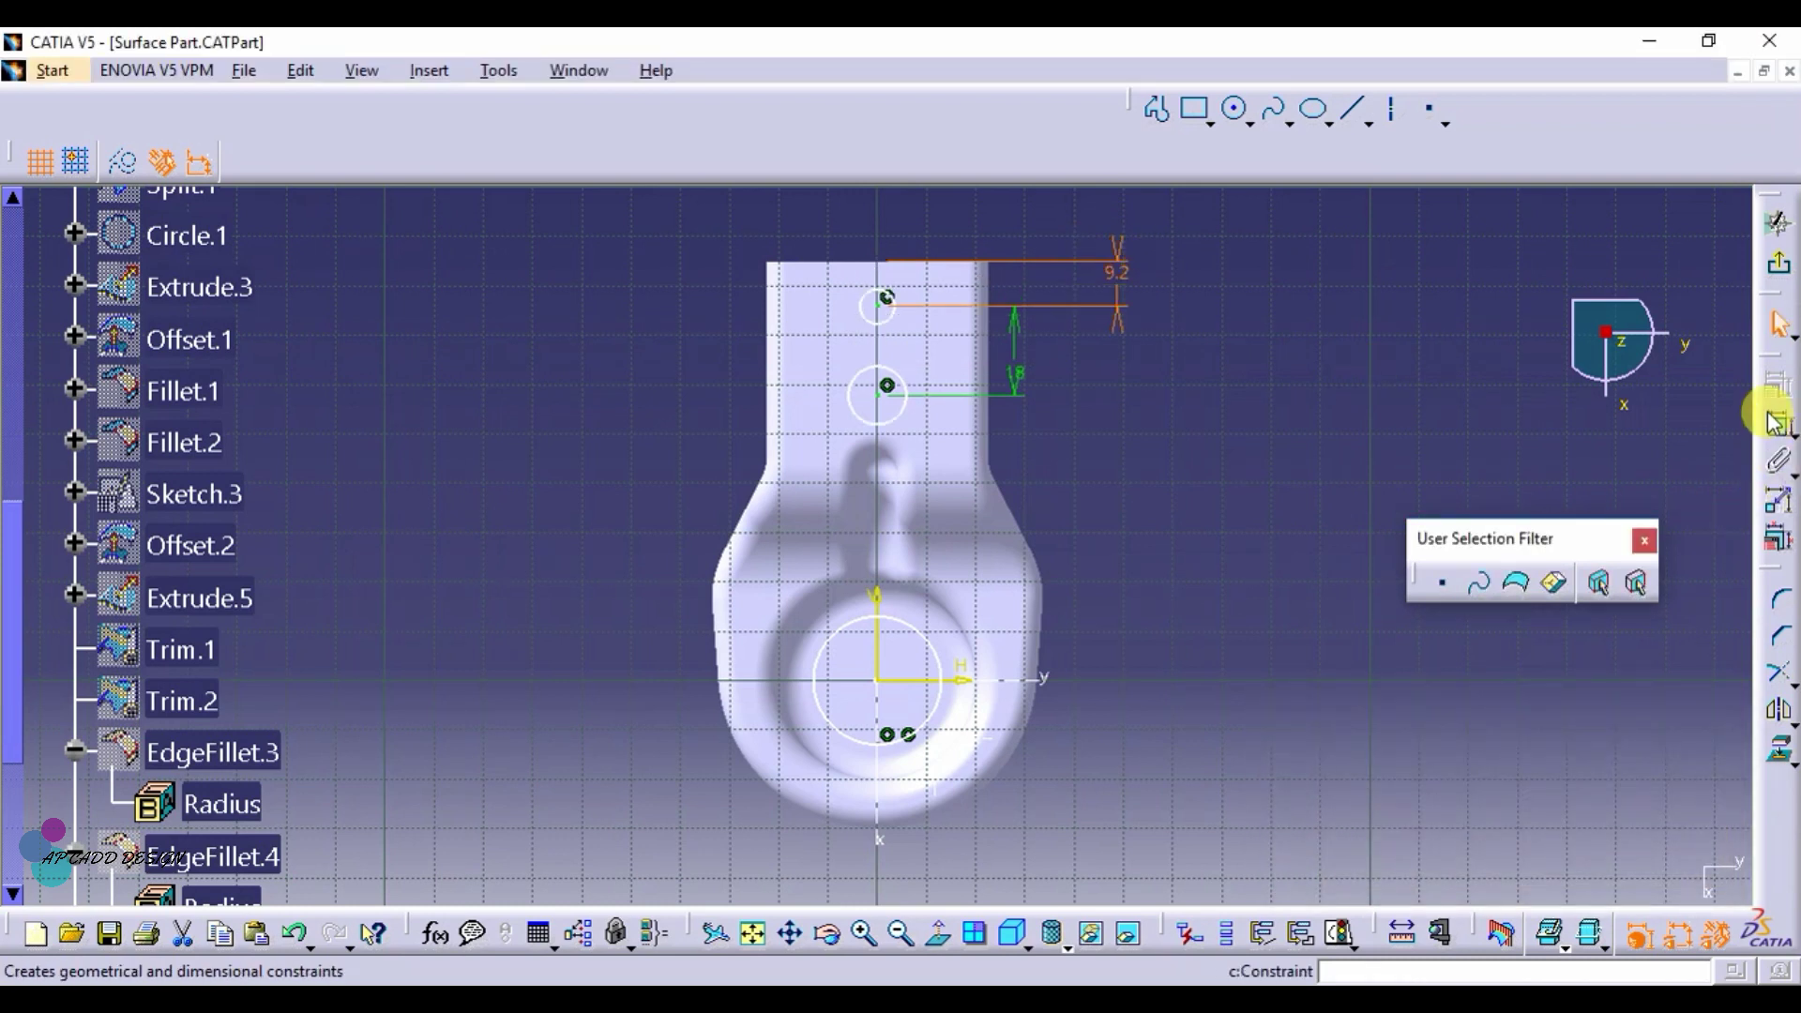
{"action": "left_click", "coordinate": [1775, 422]}
{"action": "left_click", "coordinate": [899, 302]}
{"action": "left_click", "coordinate": [584, 259]}
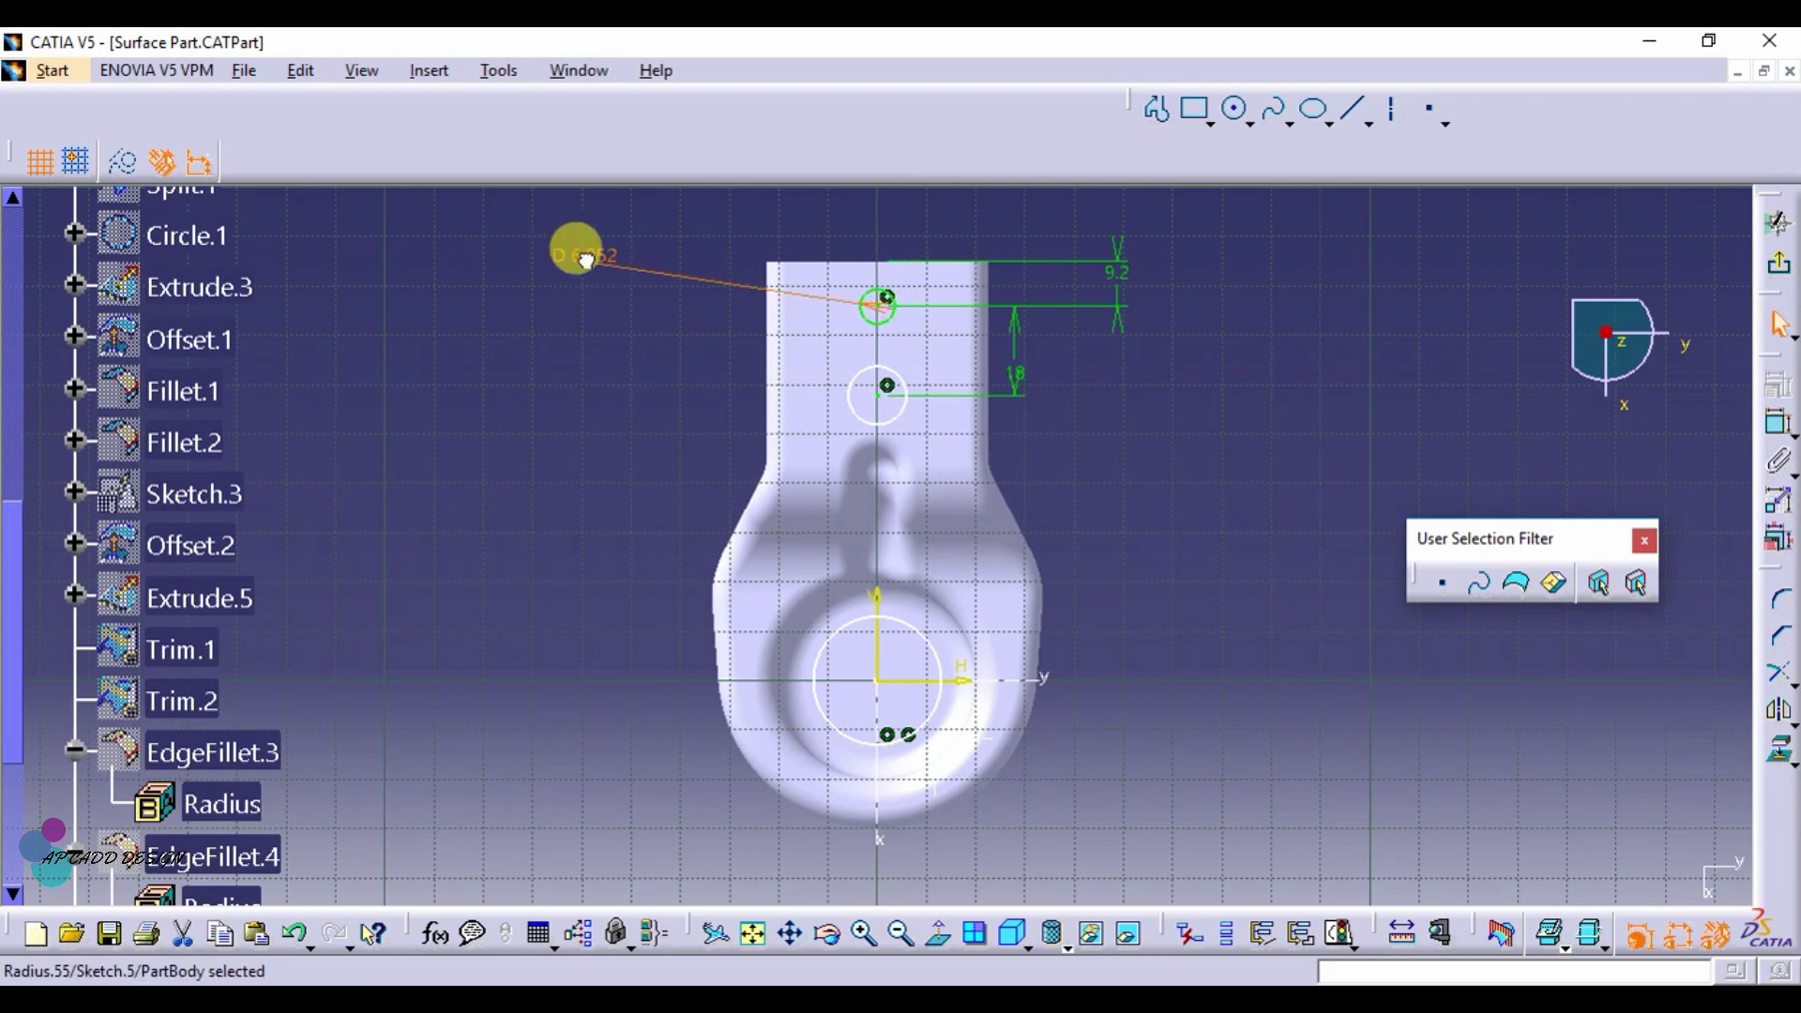
{"action": "double_click", "coordinate": [585, 260]}
{"action": "type", "text": "8.2"}
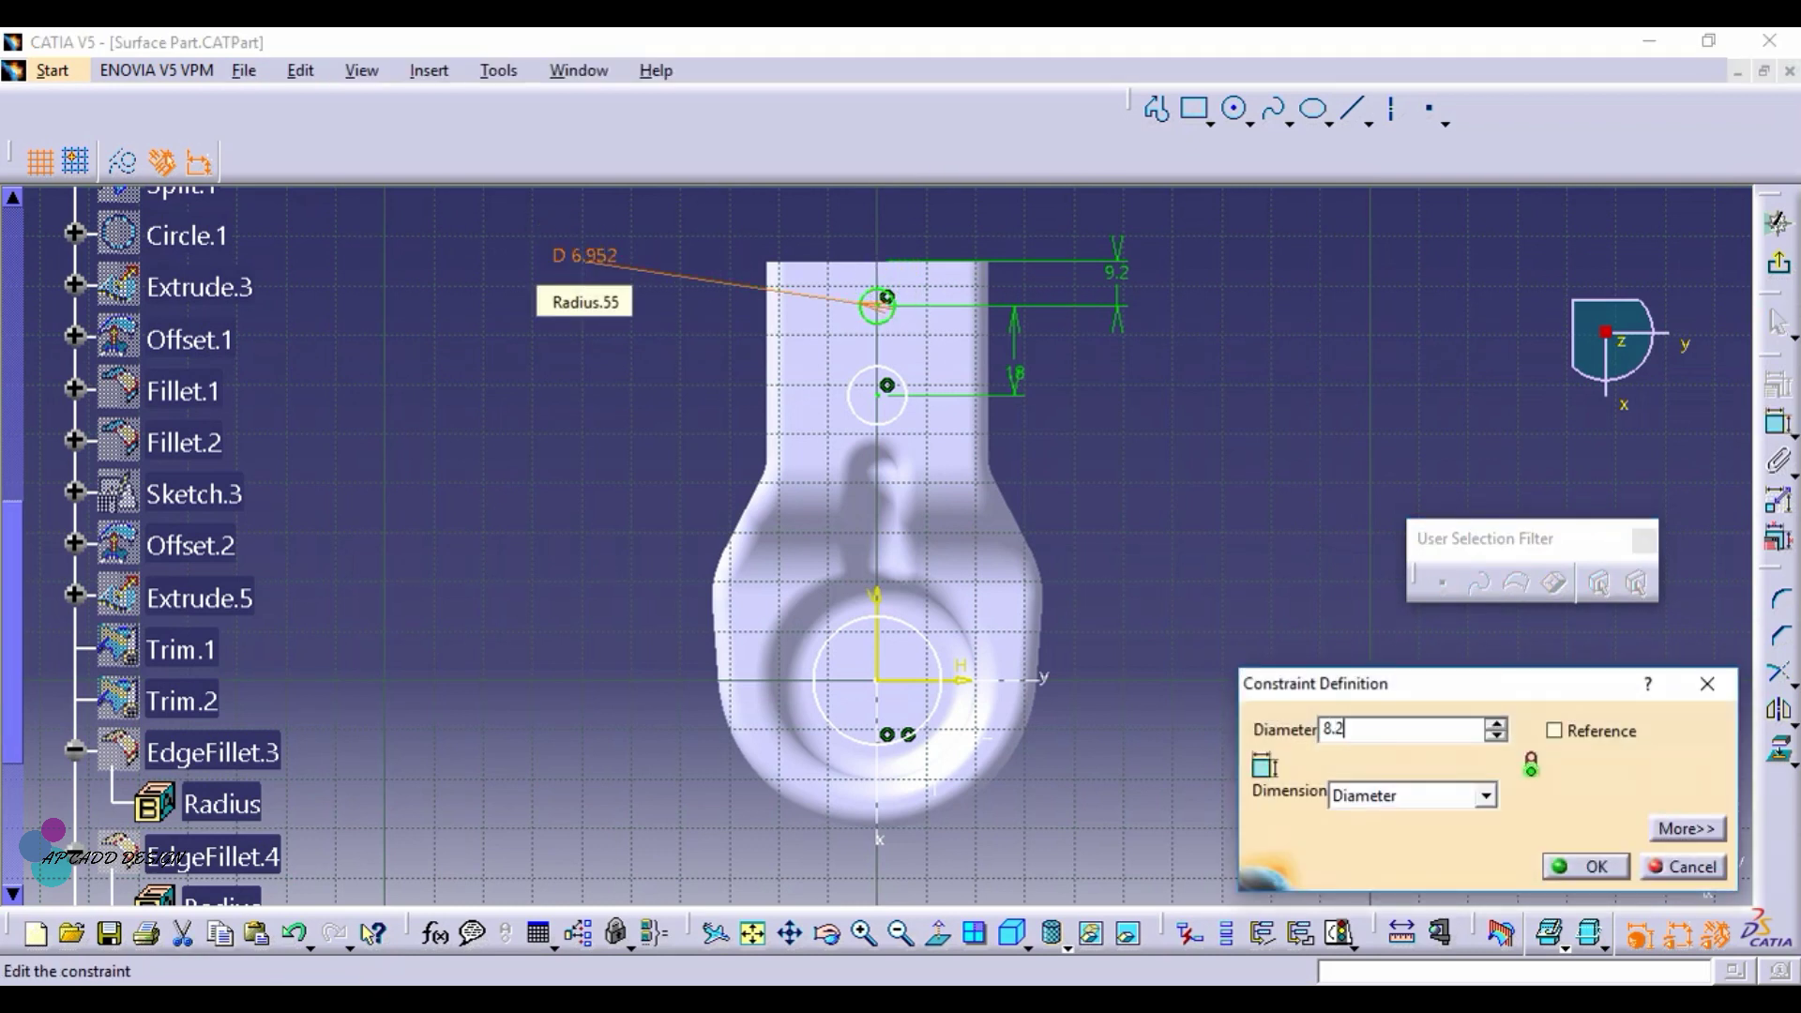
{"action": "key", "text": "Return"}
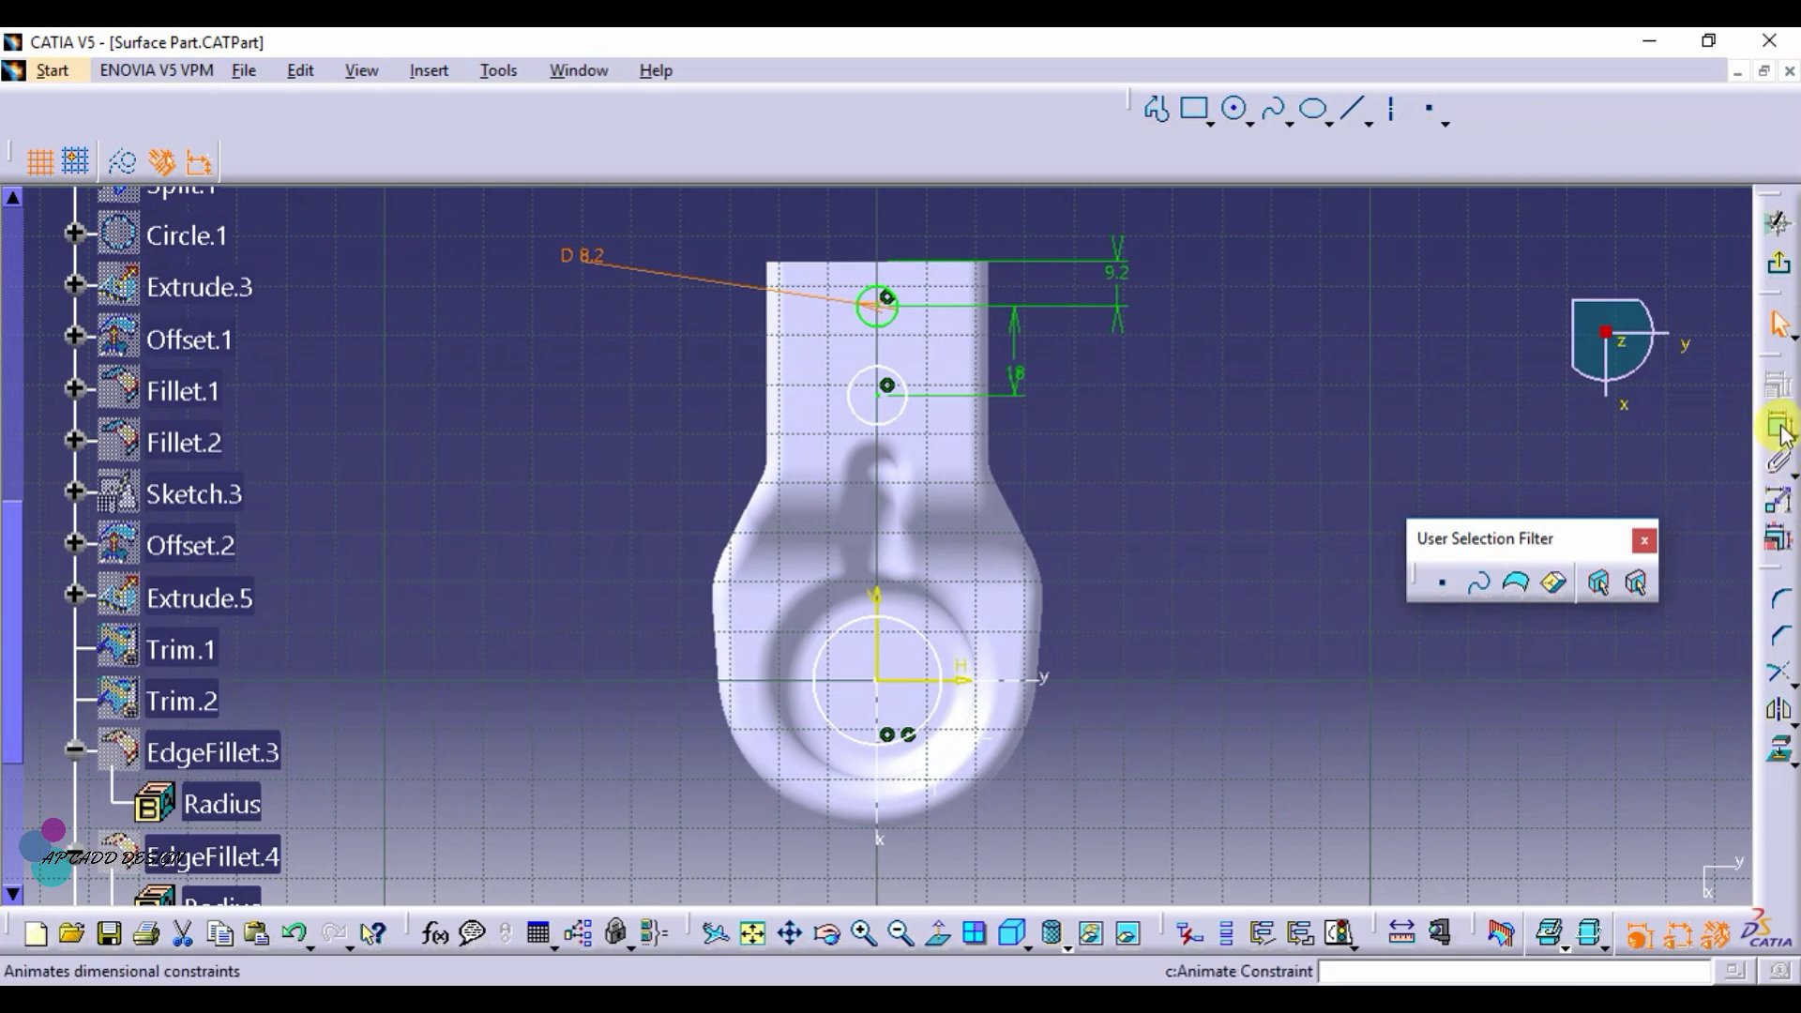
{"action": "left_click", "coordinate": [1781, 430]}
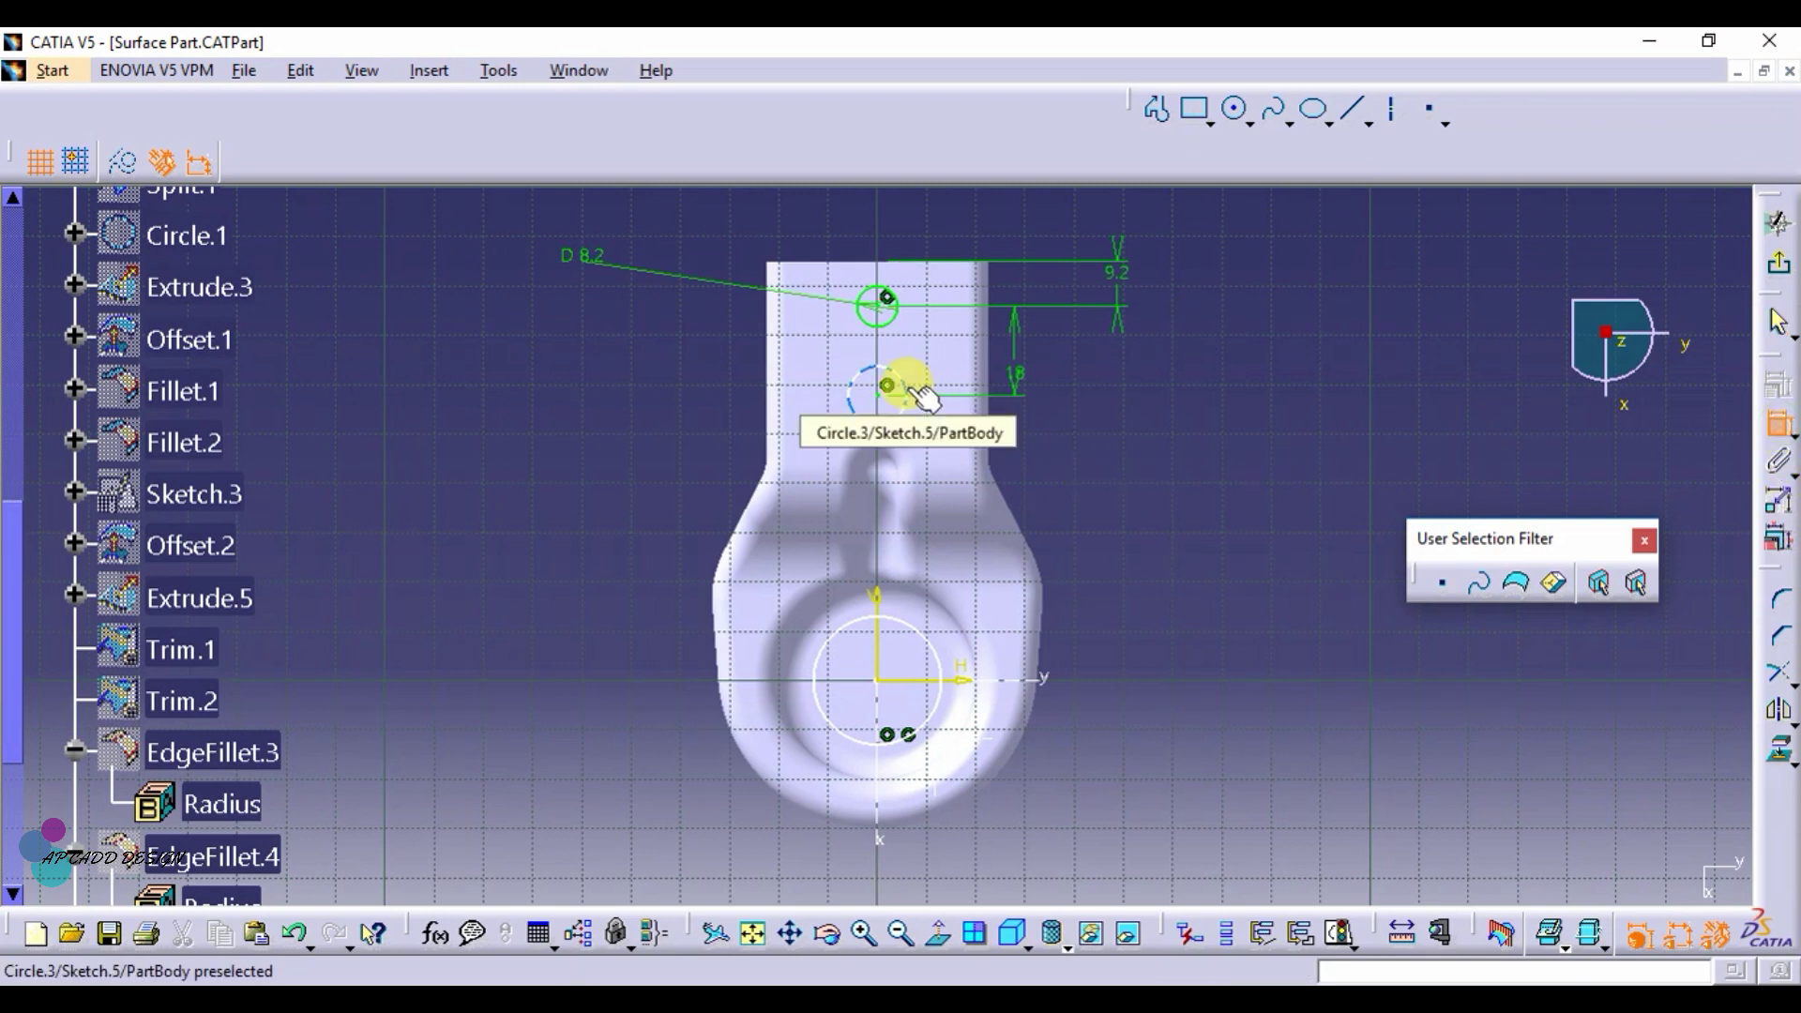
{"action": "left_click", "coordinate": [923, 398]}
{"action": "left_click", "coordinate": [551, 431]}
{"action": "double_click", "coordinate": [552, 431]}
{"action": "type", "text": "8"}
{"action": "key", "text": "Return"}
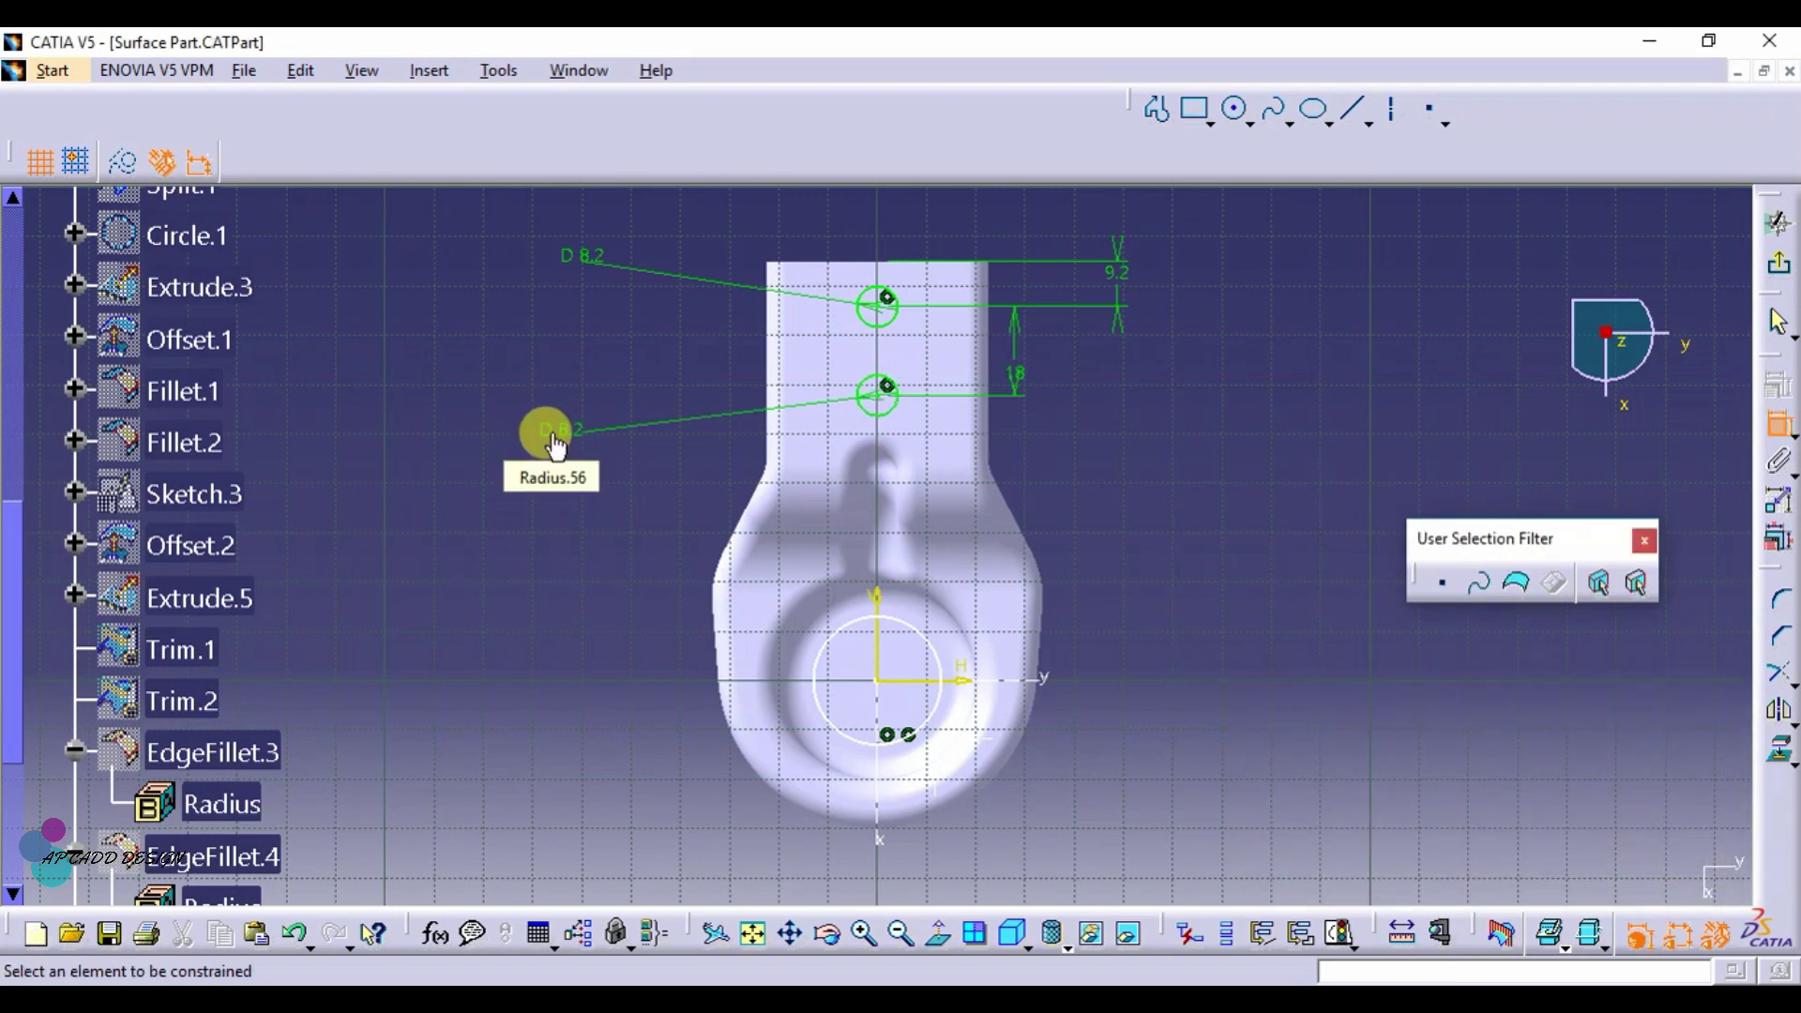
Step: Give the centre cup circle a 14 diameter
{"action": "left_click", "coordinate": [947, 661]}
{"action": "left_click", "coordinate": [1213, 598]}
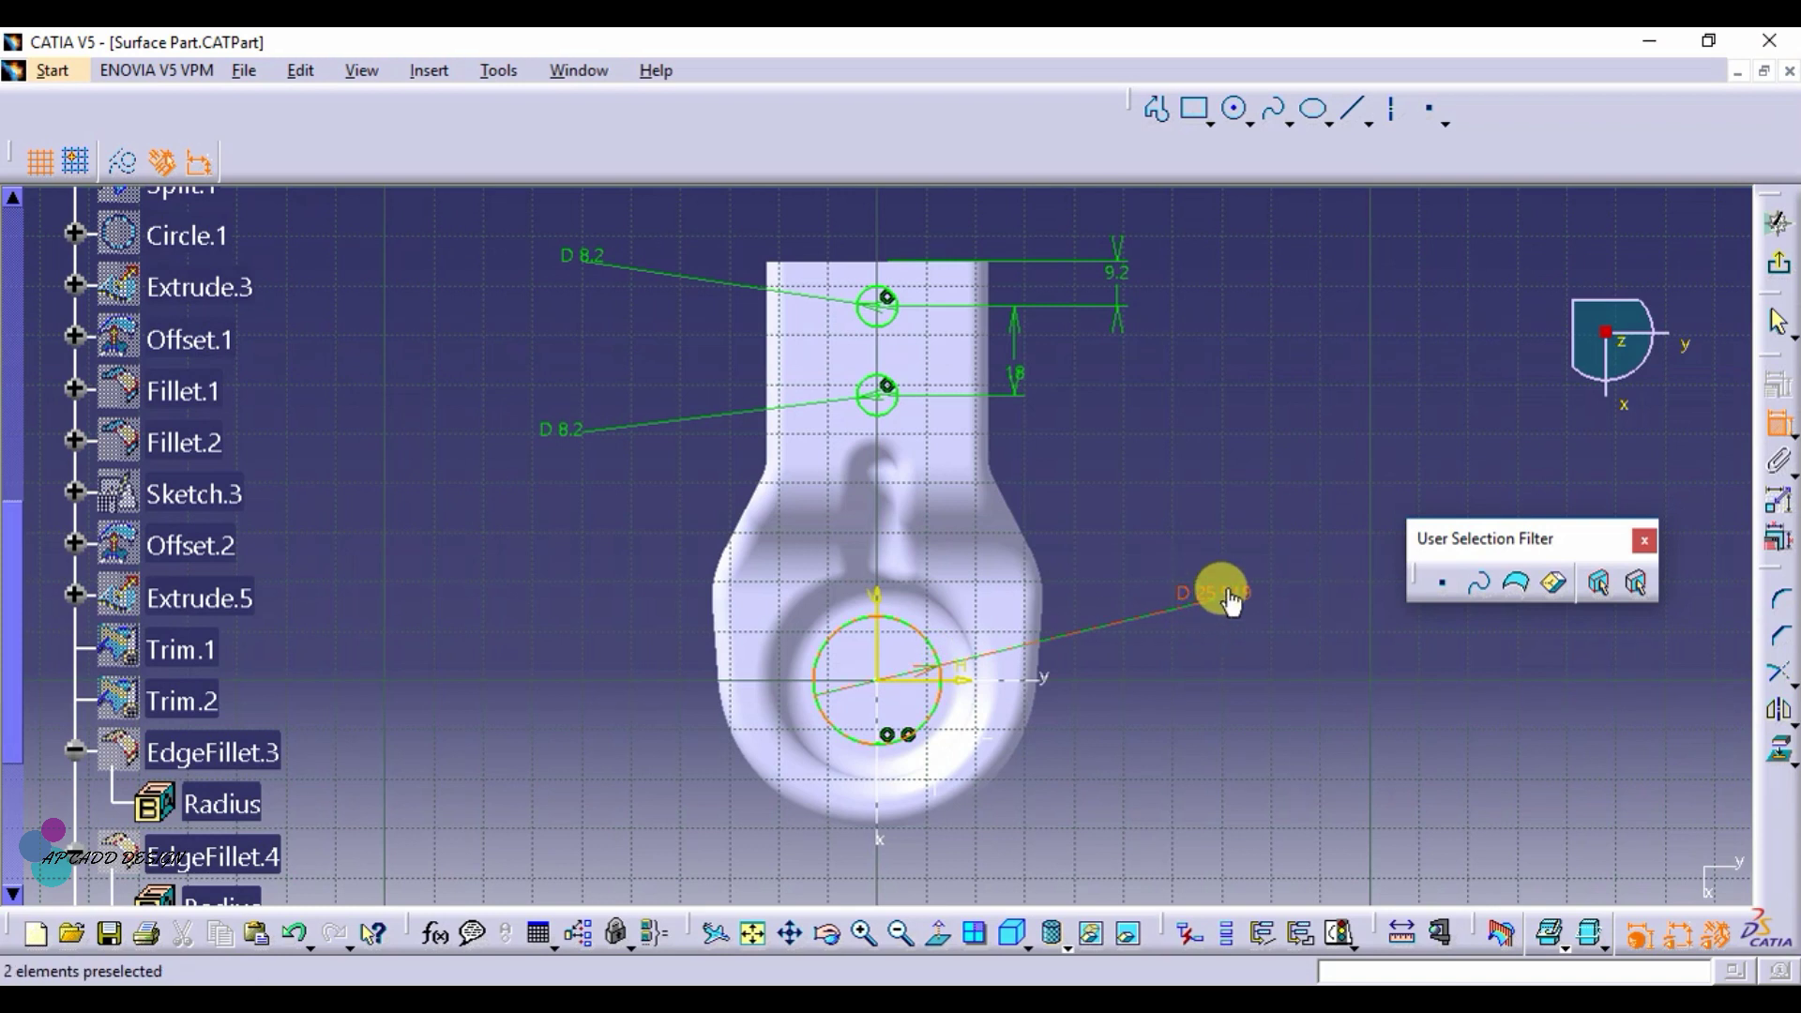
{"action": "double_click", "coordinate": [1228, 599]}
{"action": "type", "text": "14"}
{"action": "key", "text": "Return"}
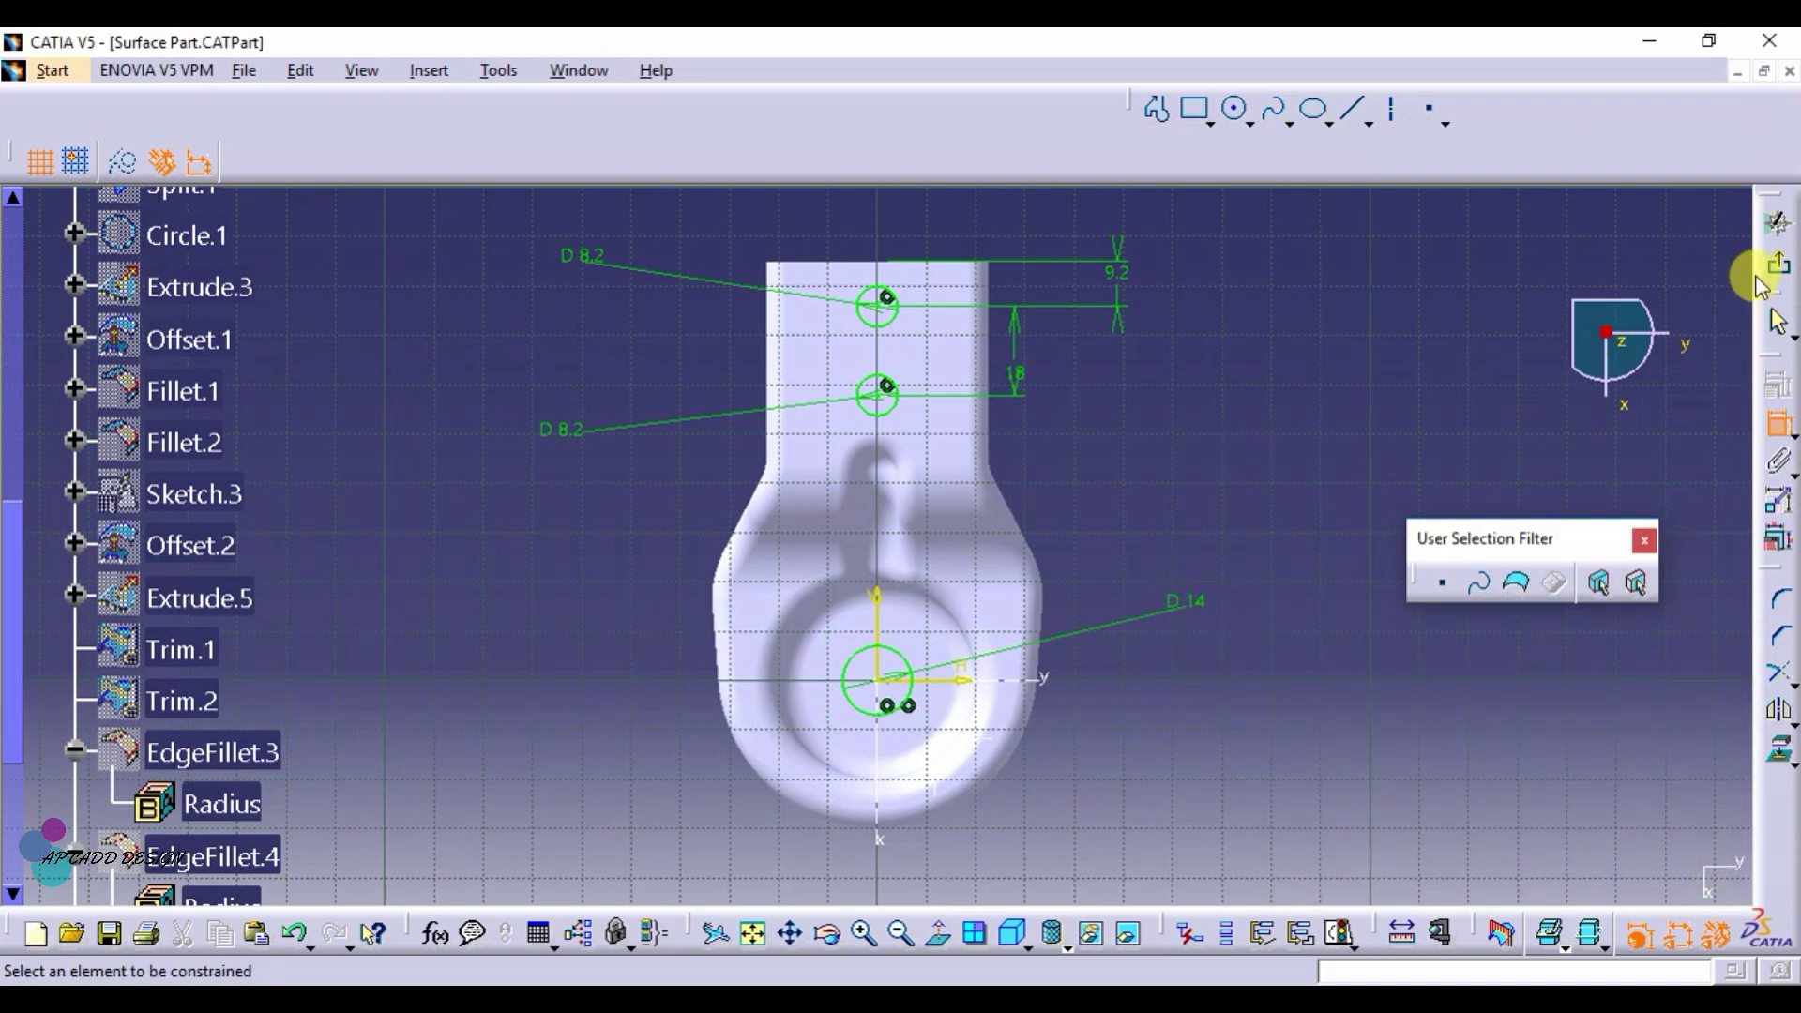
Step: Pocket the hole sketch 100mm with Mirrored extent through the bracket
{"action": "left_click", "coordinate": [1777, 265]}
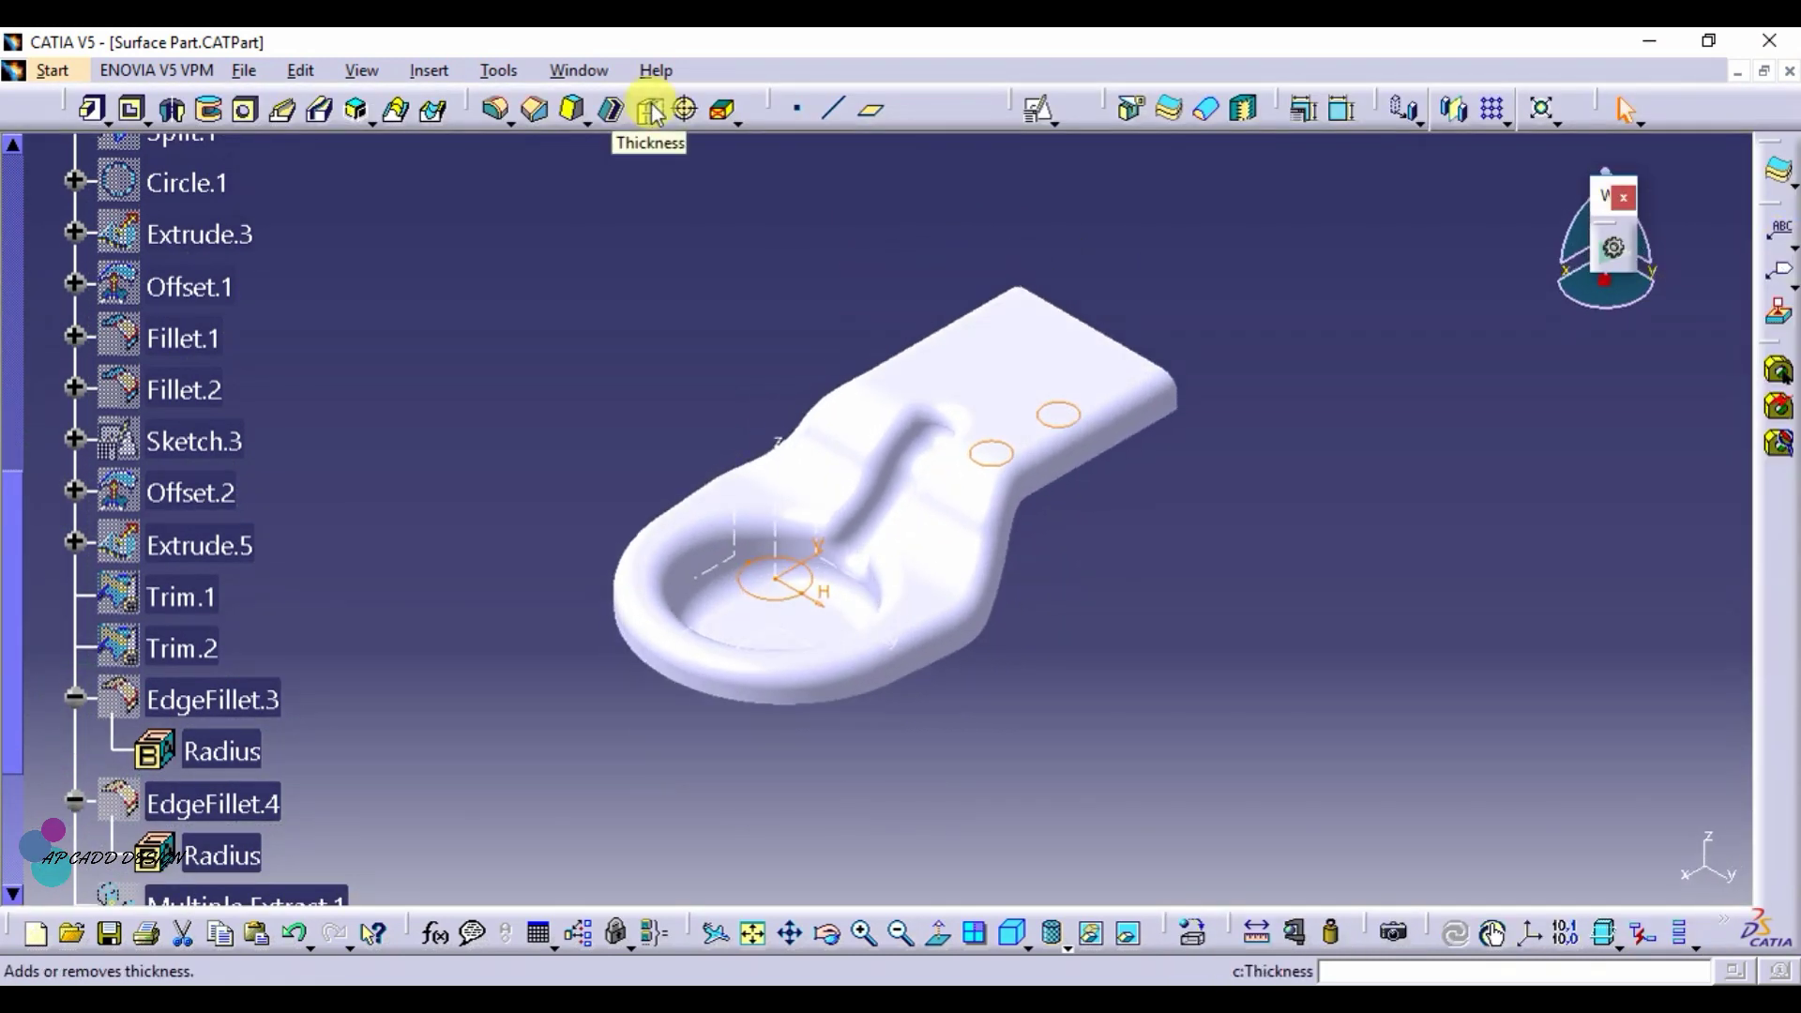
{"action": "left_click", "coordinate": [131, 113]}
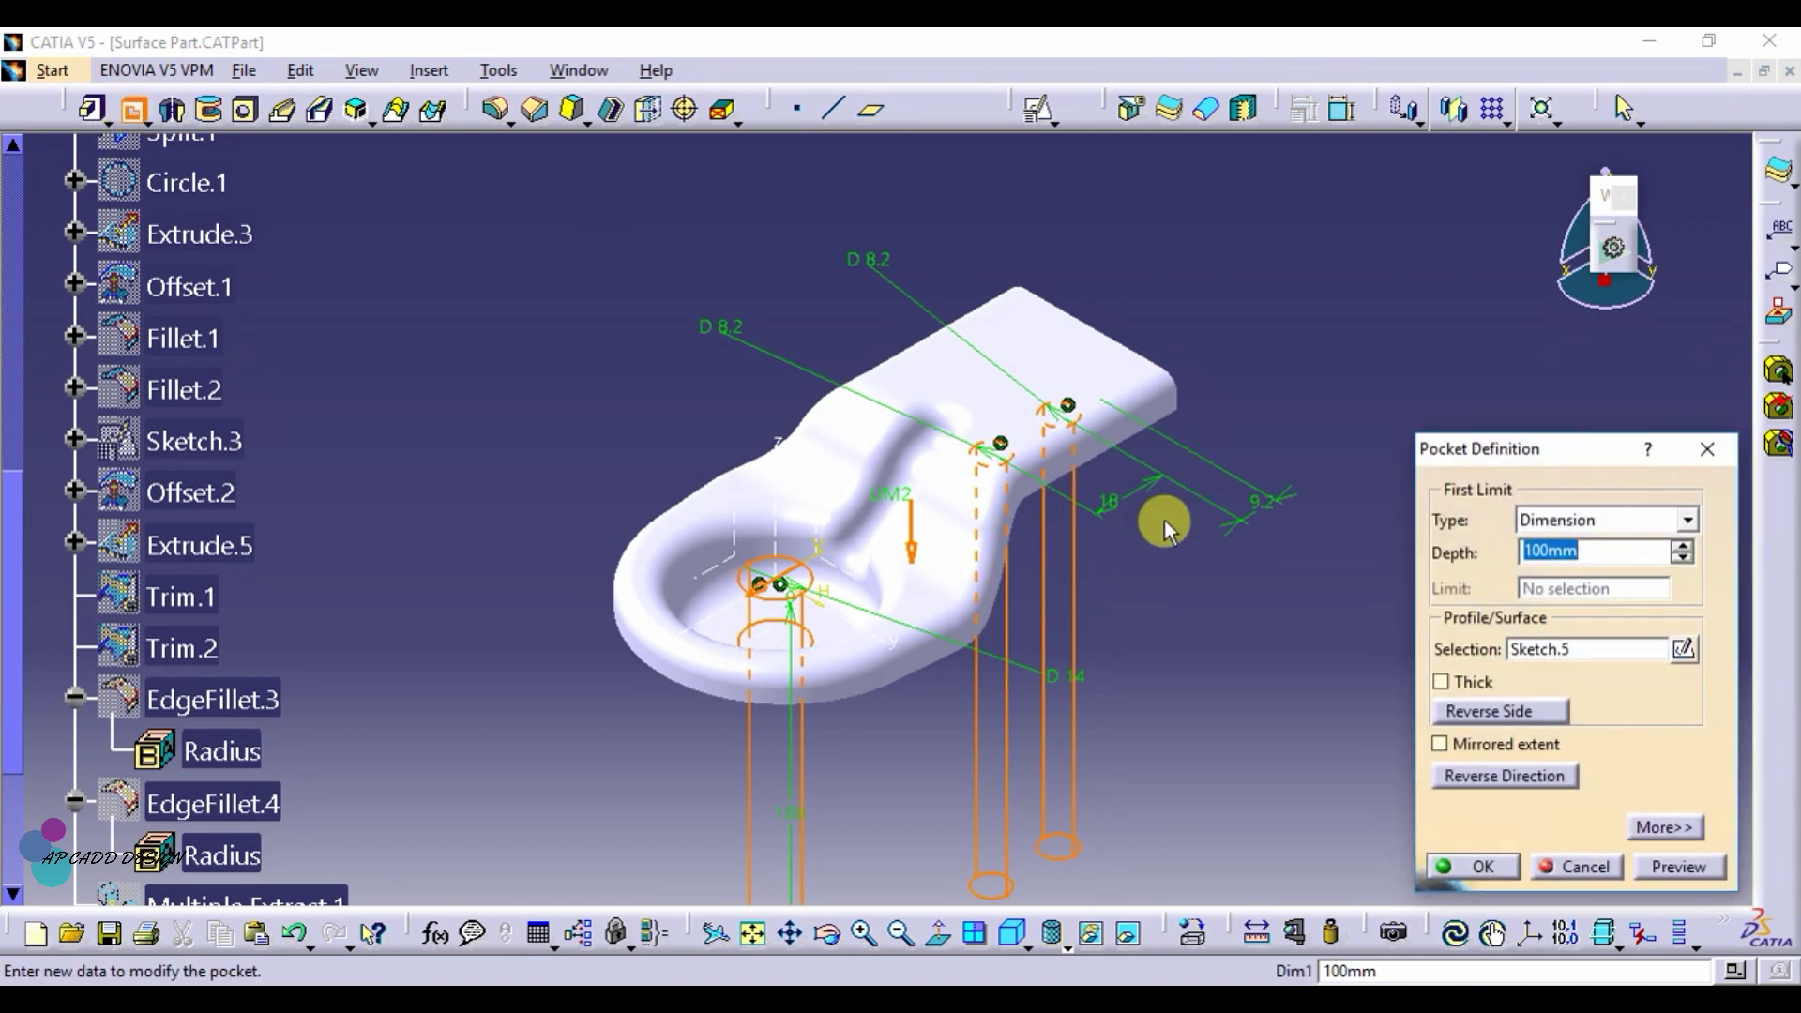
{"action": "left_click", "coordinate": [1499, 746]}
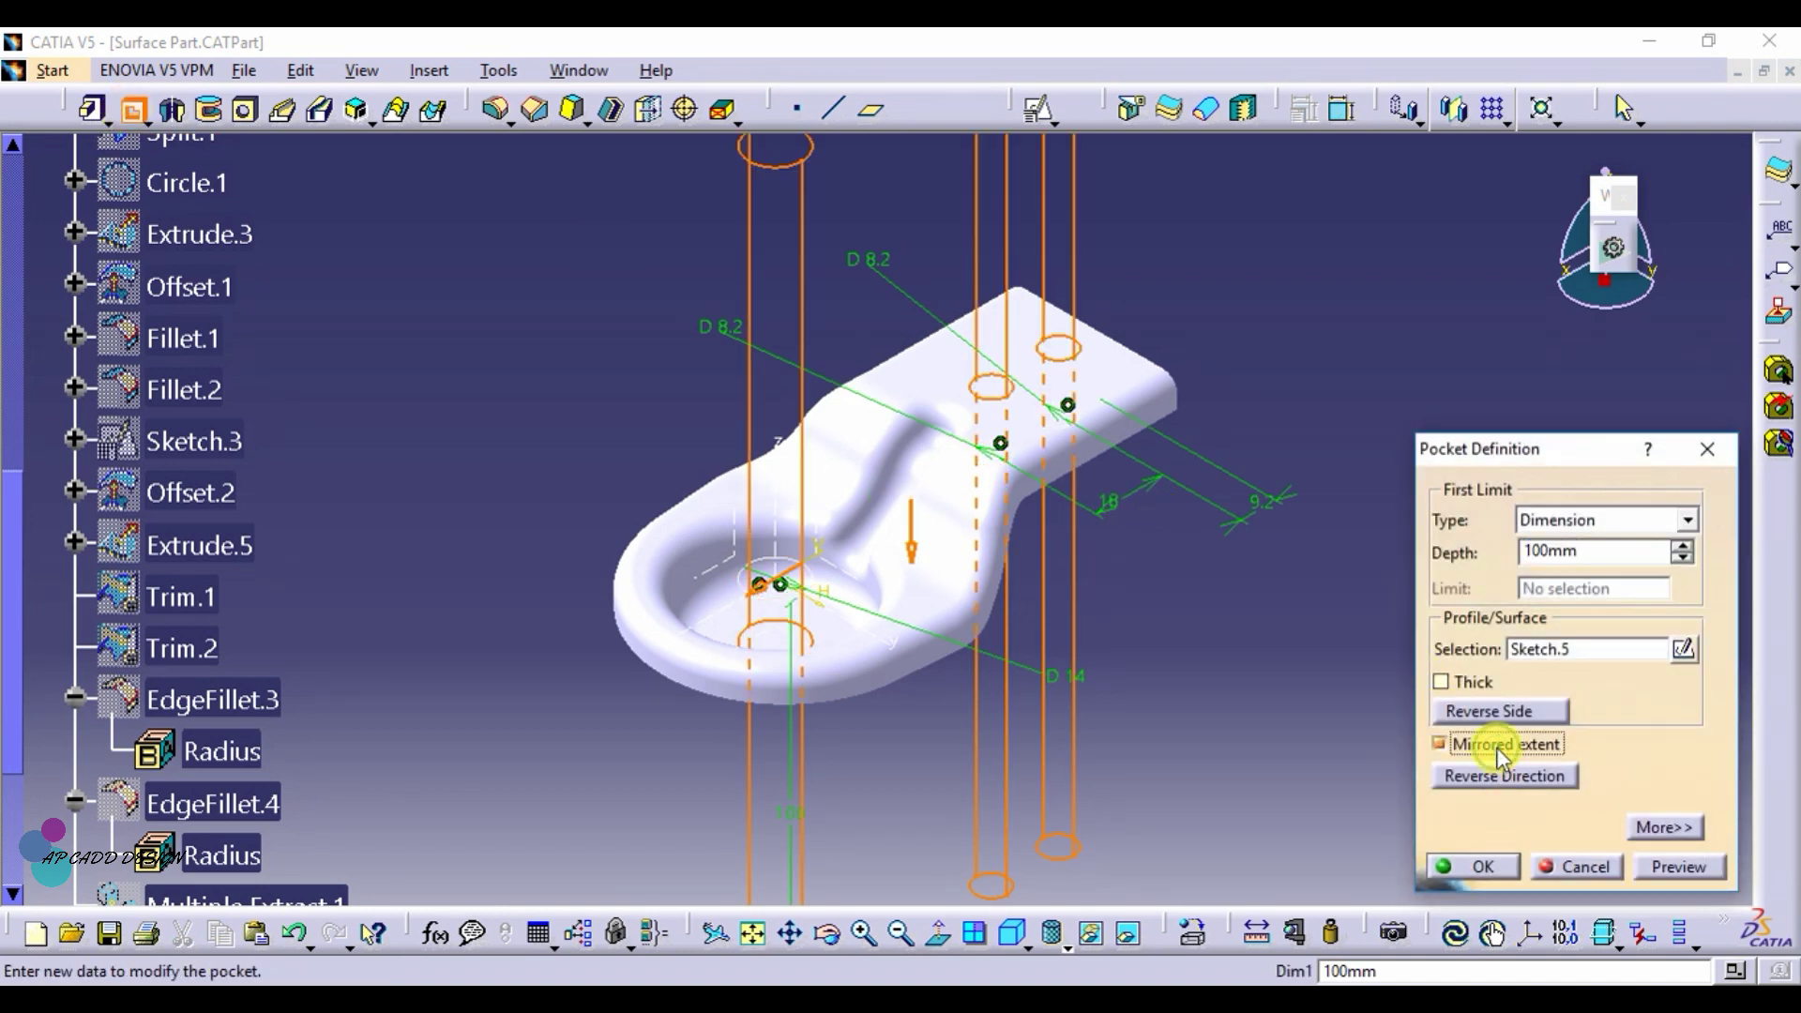
{"action": "left_click", "coordinate": [1512, 865]}
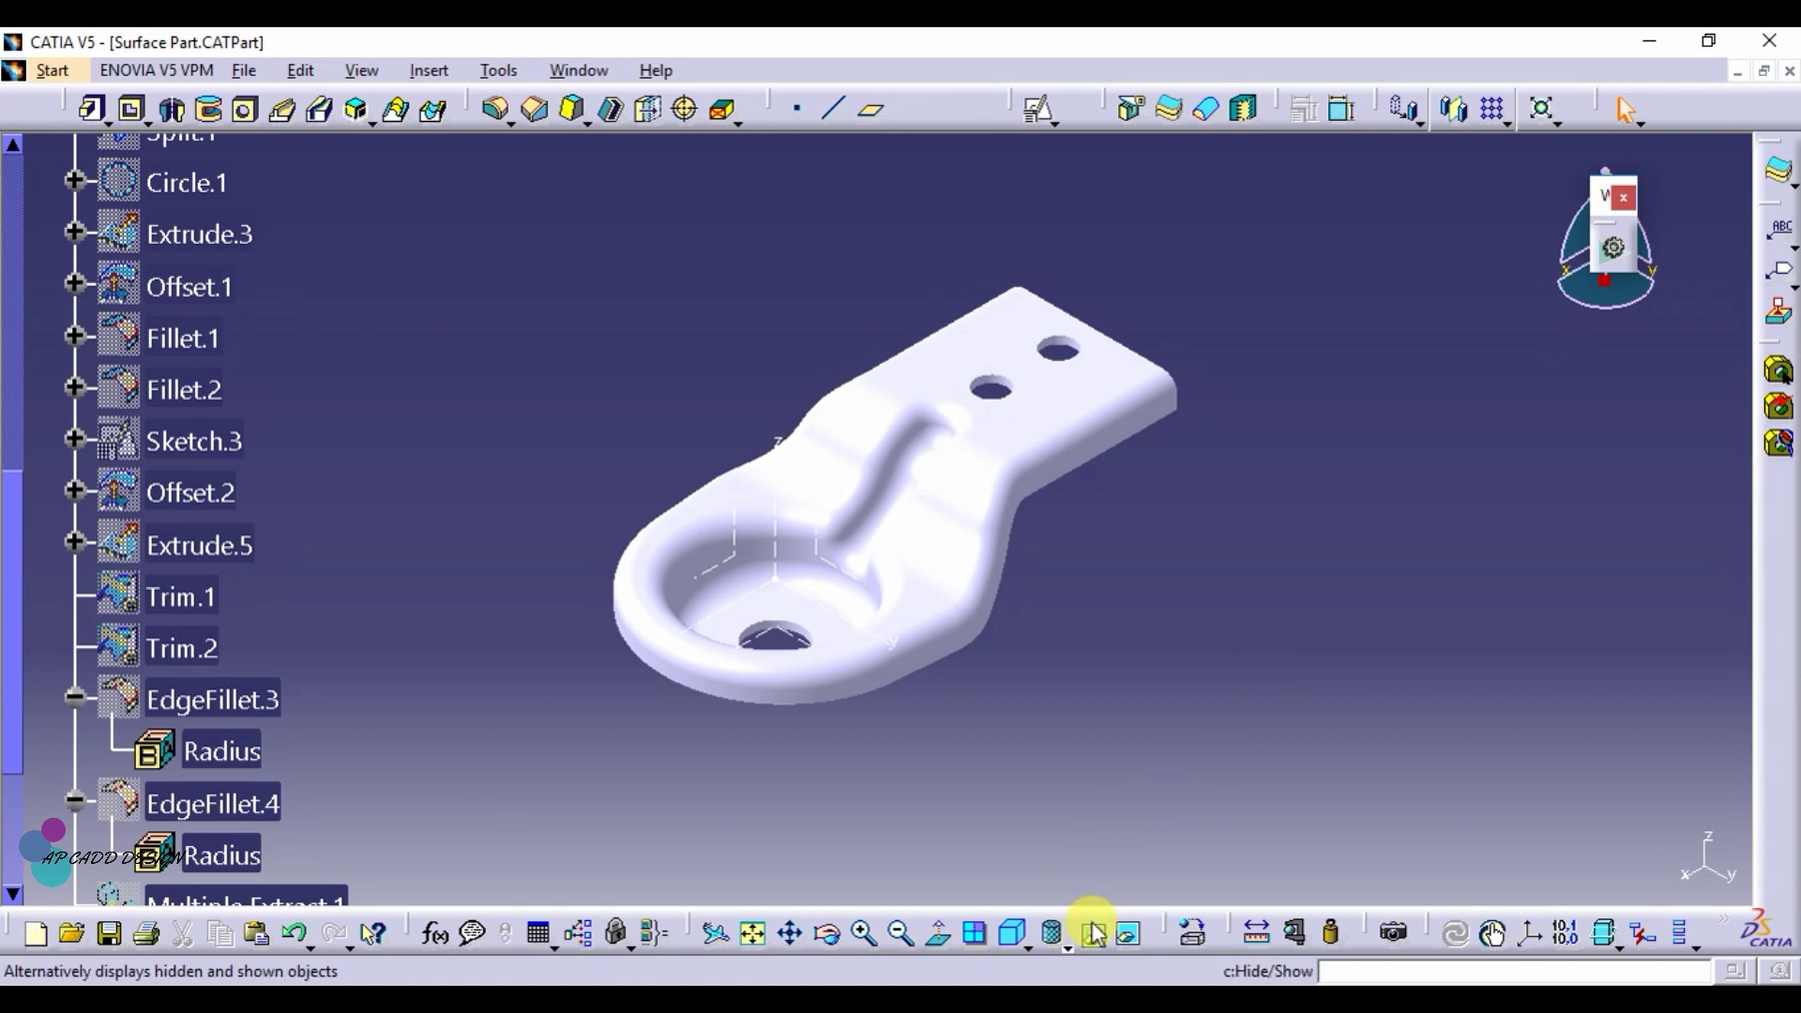
Step: Apply Steel from the Metal material library to PartBody
{"action": "left_click", "coordinate": [1179, 930]}
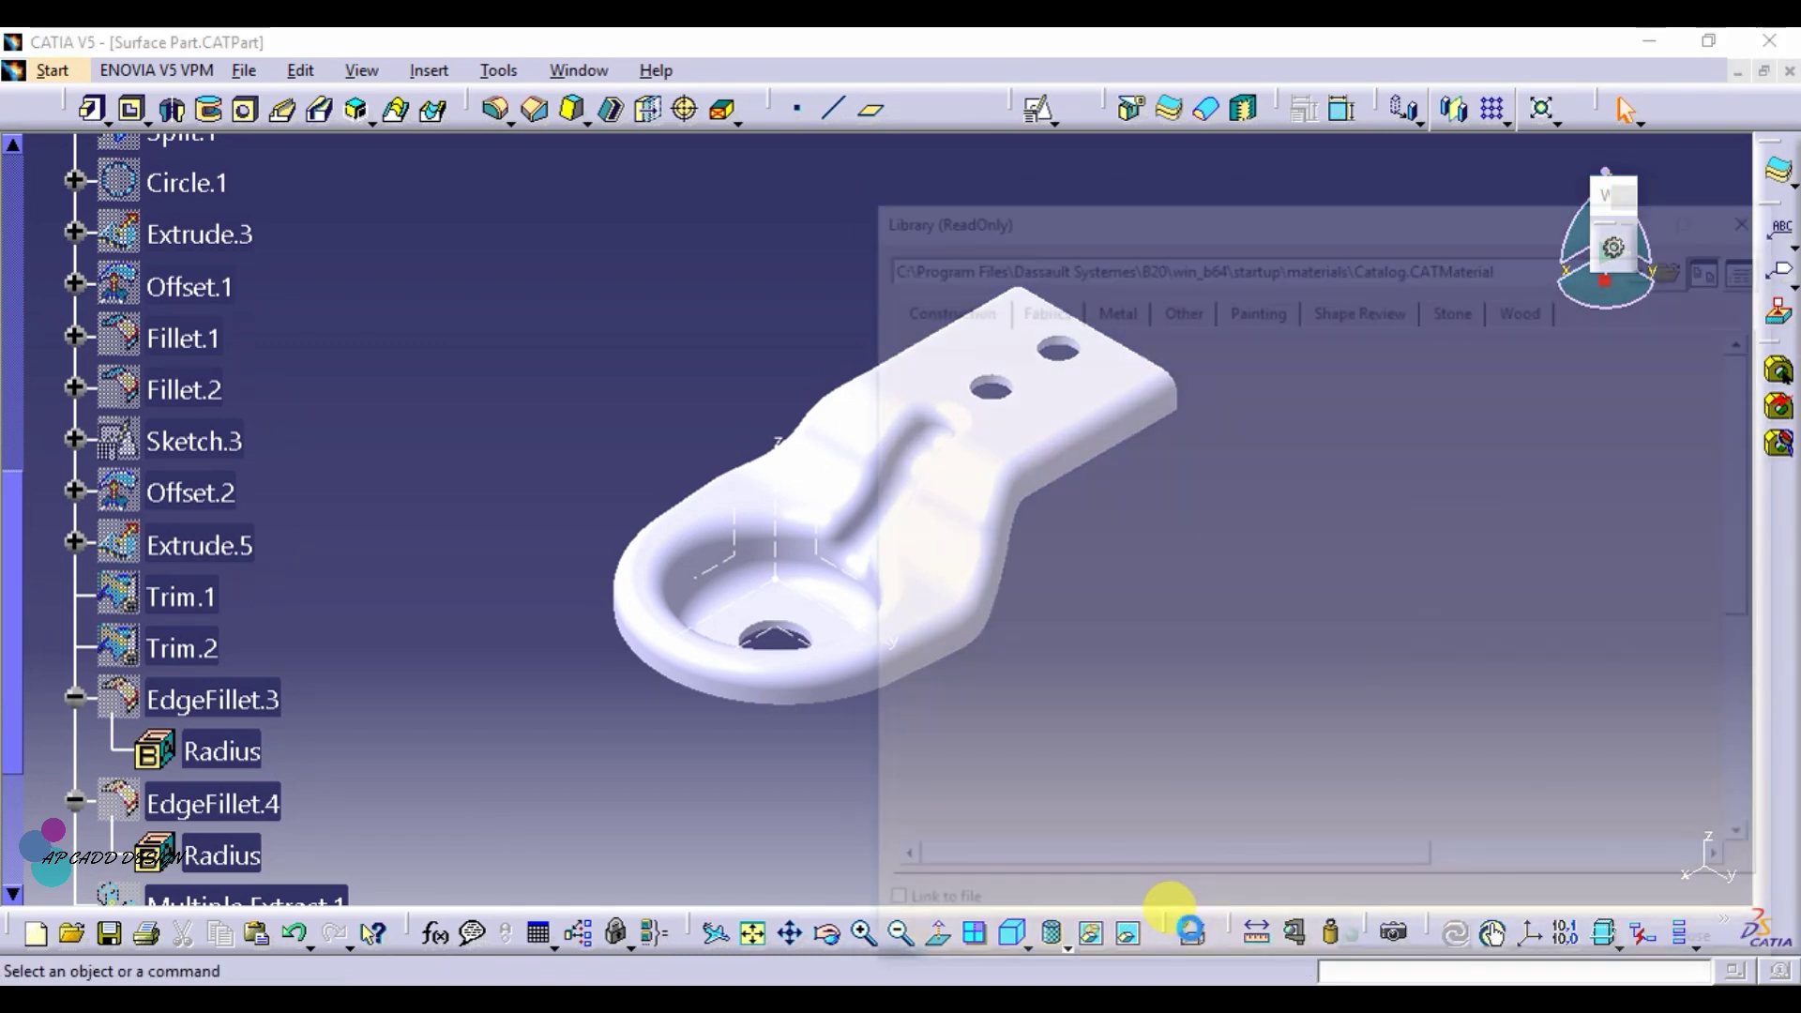
{"action": "scroll", "coordinate": [381, 519], "scroll_direction": "up", "scroll_amount": 5}
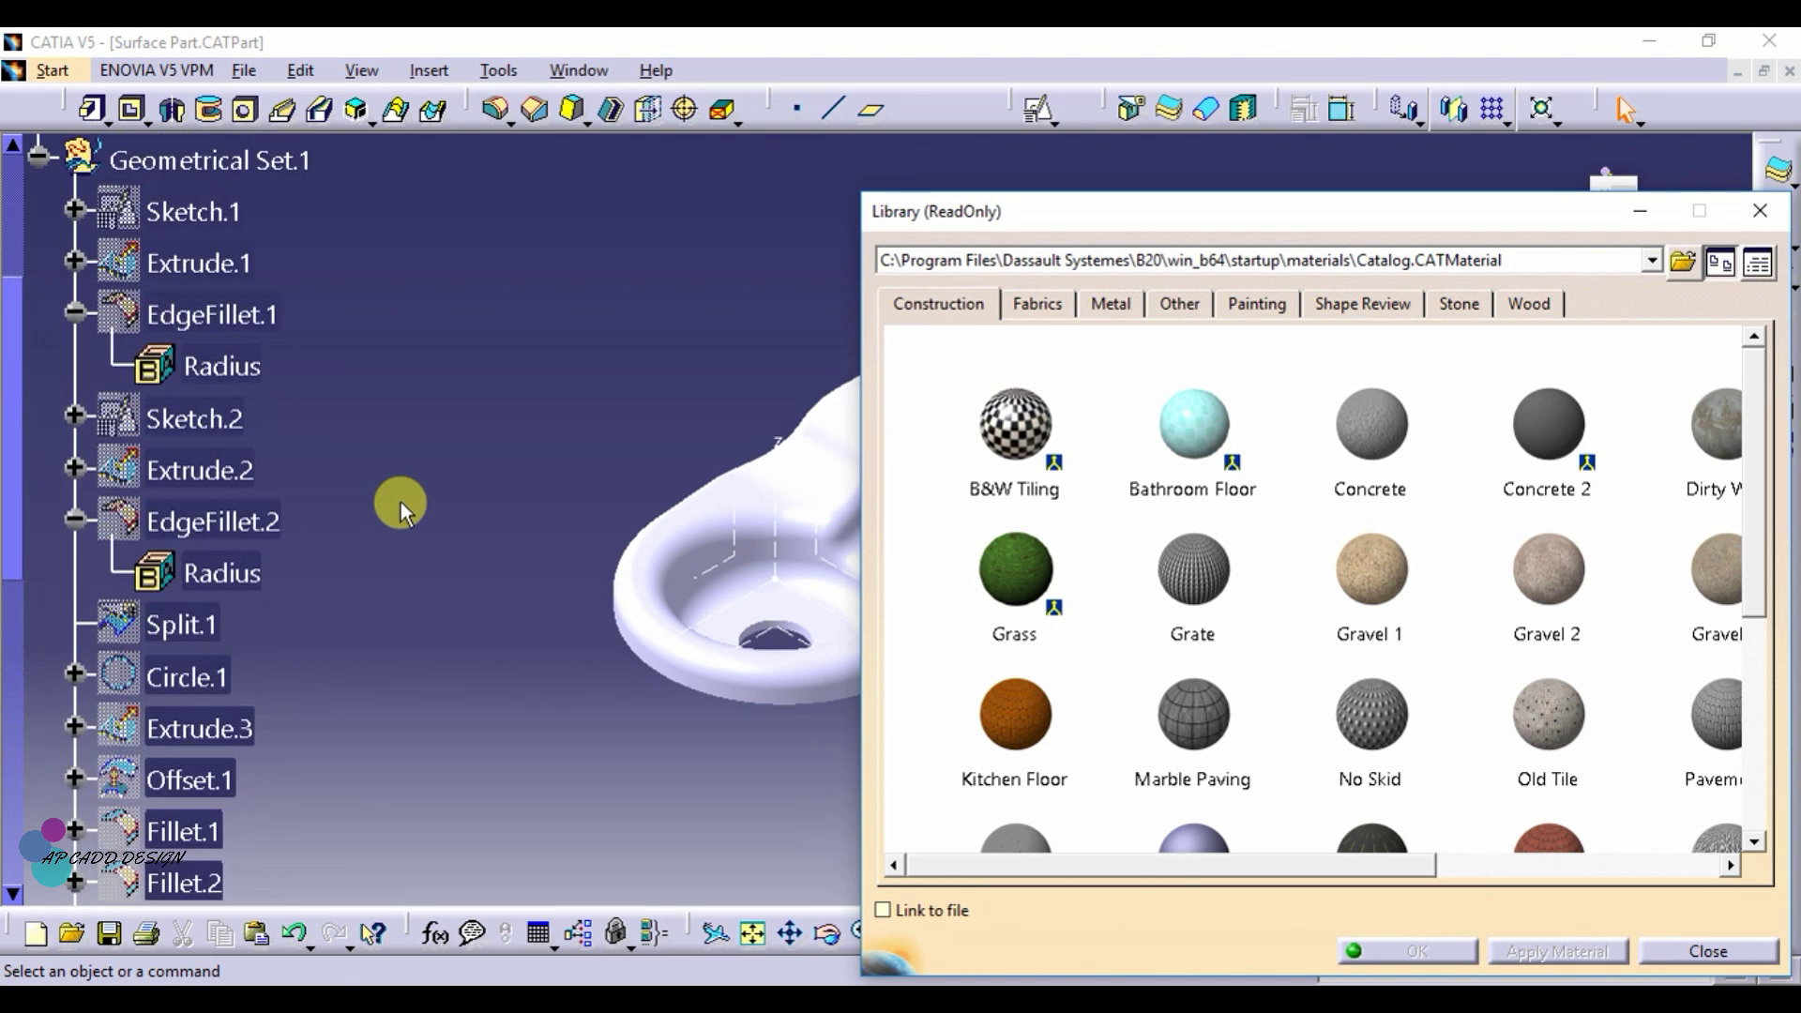
{"action": "scroll", "coordinate": [402, 503], "scroll_direction": "up", "scroll_amount": 3}
{"action": "left_click", "coordinate": [173, 341]}
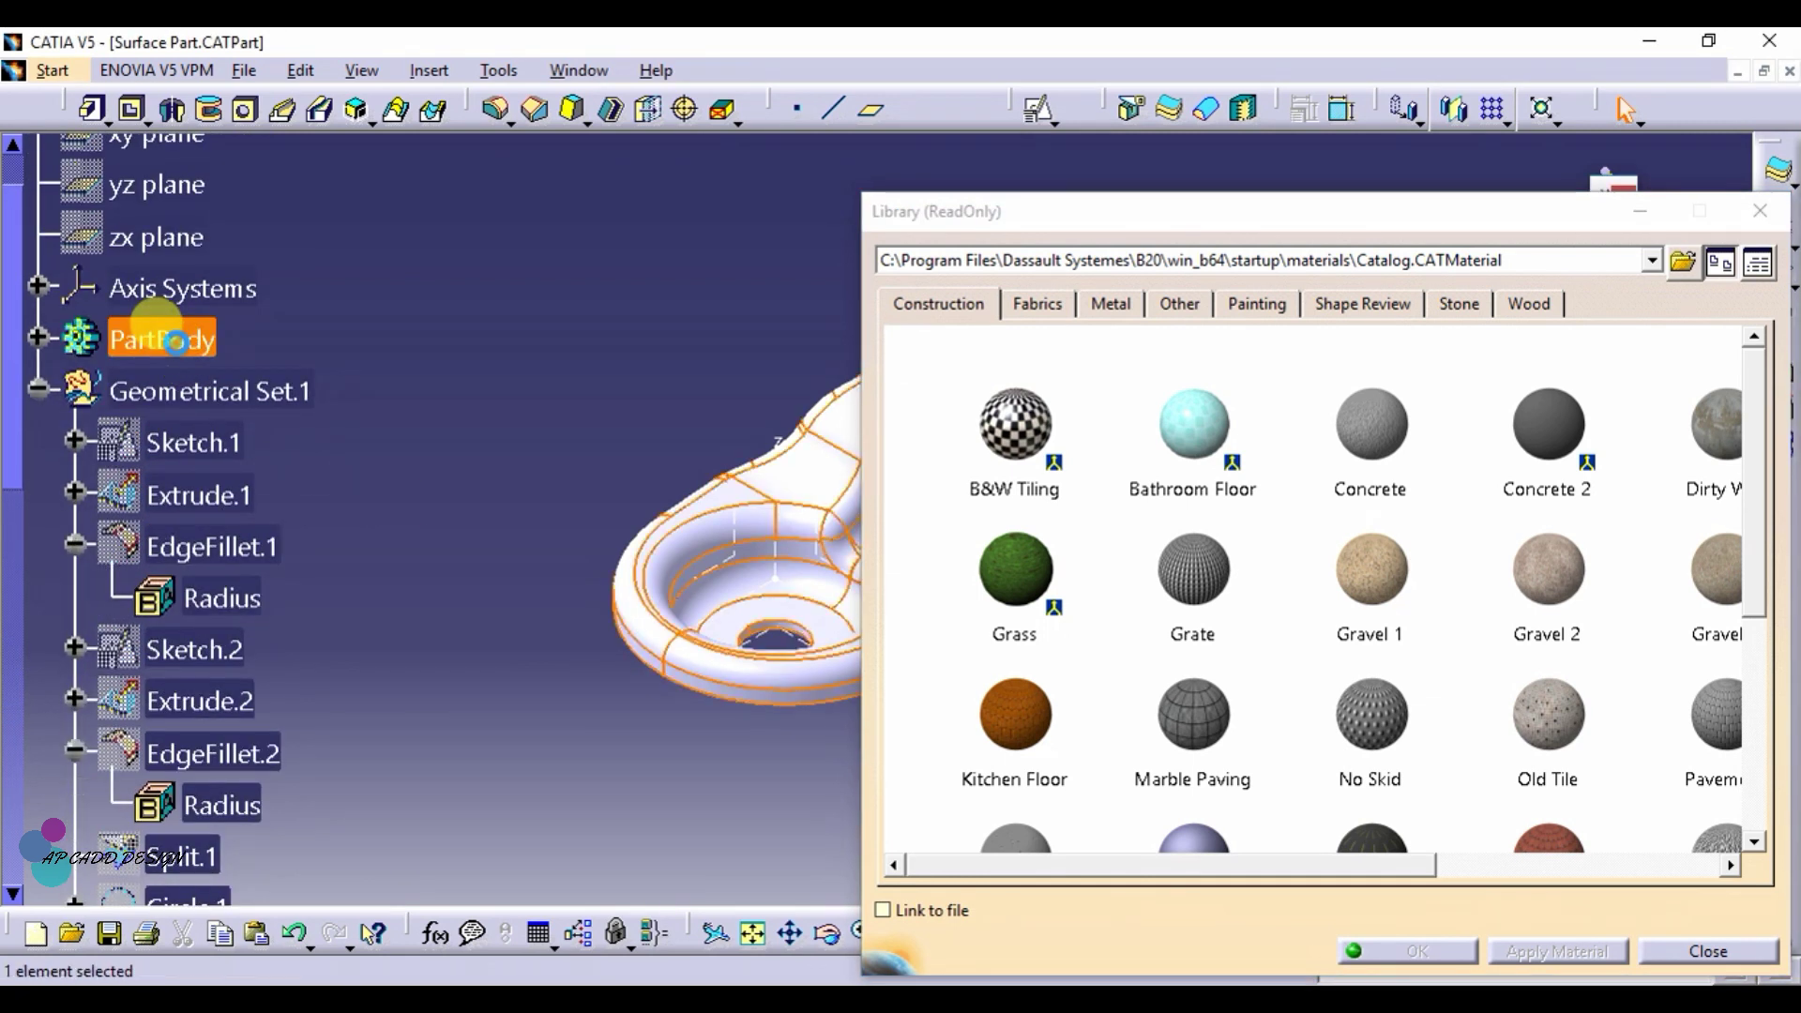
{"action": "left_click", "coordinate": [1126, 312]}
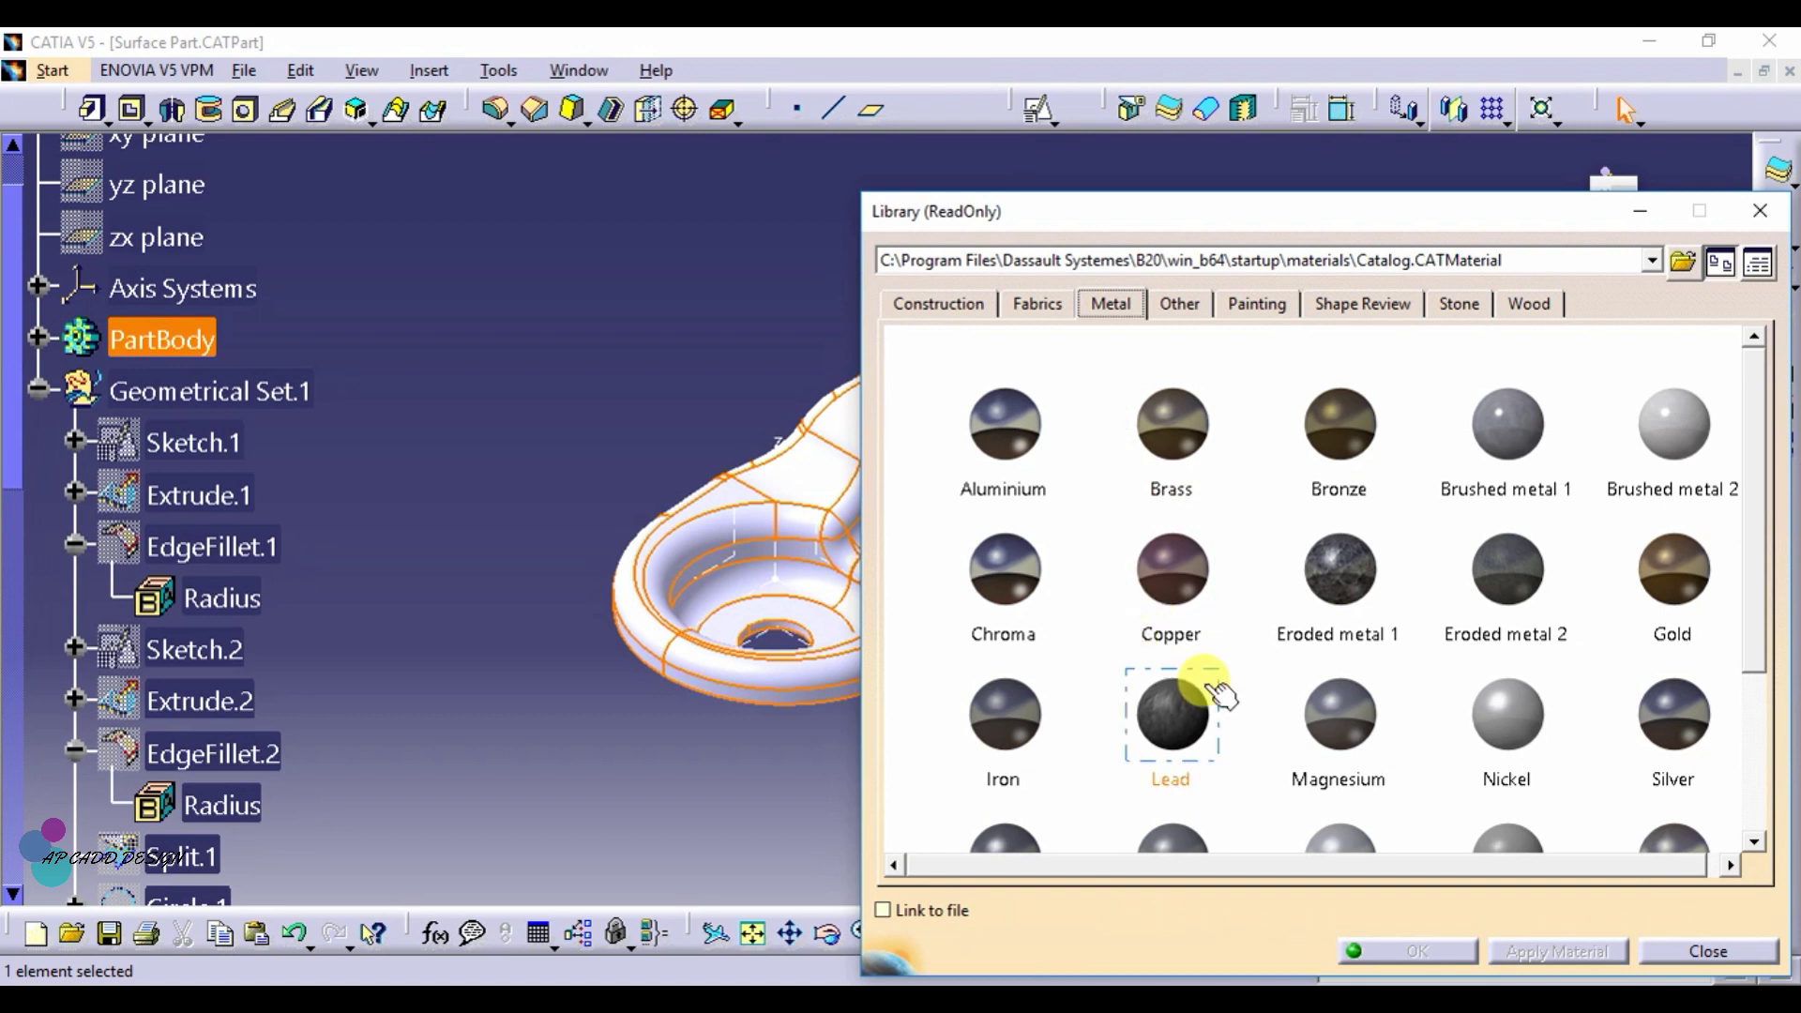
{"action": "scroll", "coordinate": [1206, 703], "scroll_direction": "down", "scroll_amount": 3}
{"action": "left_click", "coordinate": [1032, 620]}
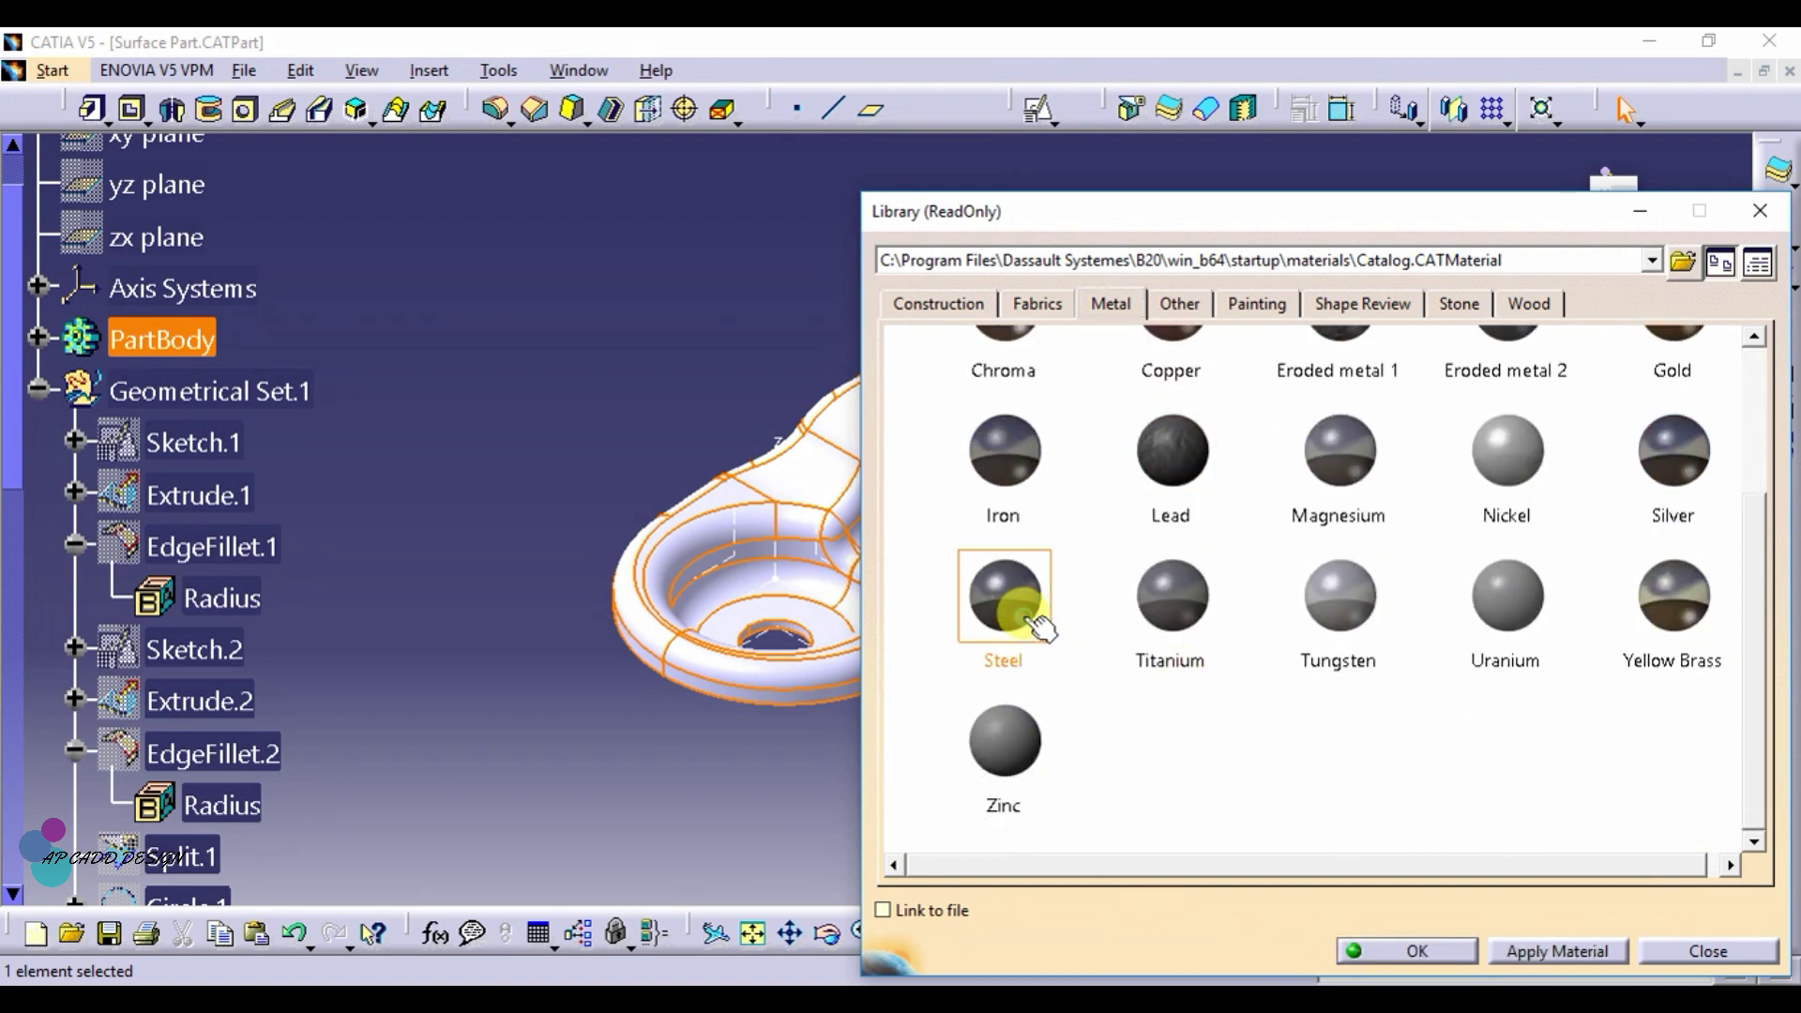
{"action": "left_click", "coordinate": [1543, 952]}
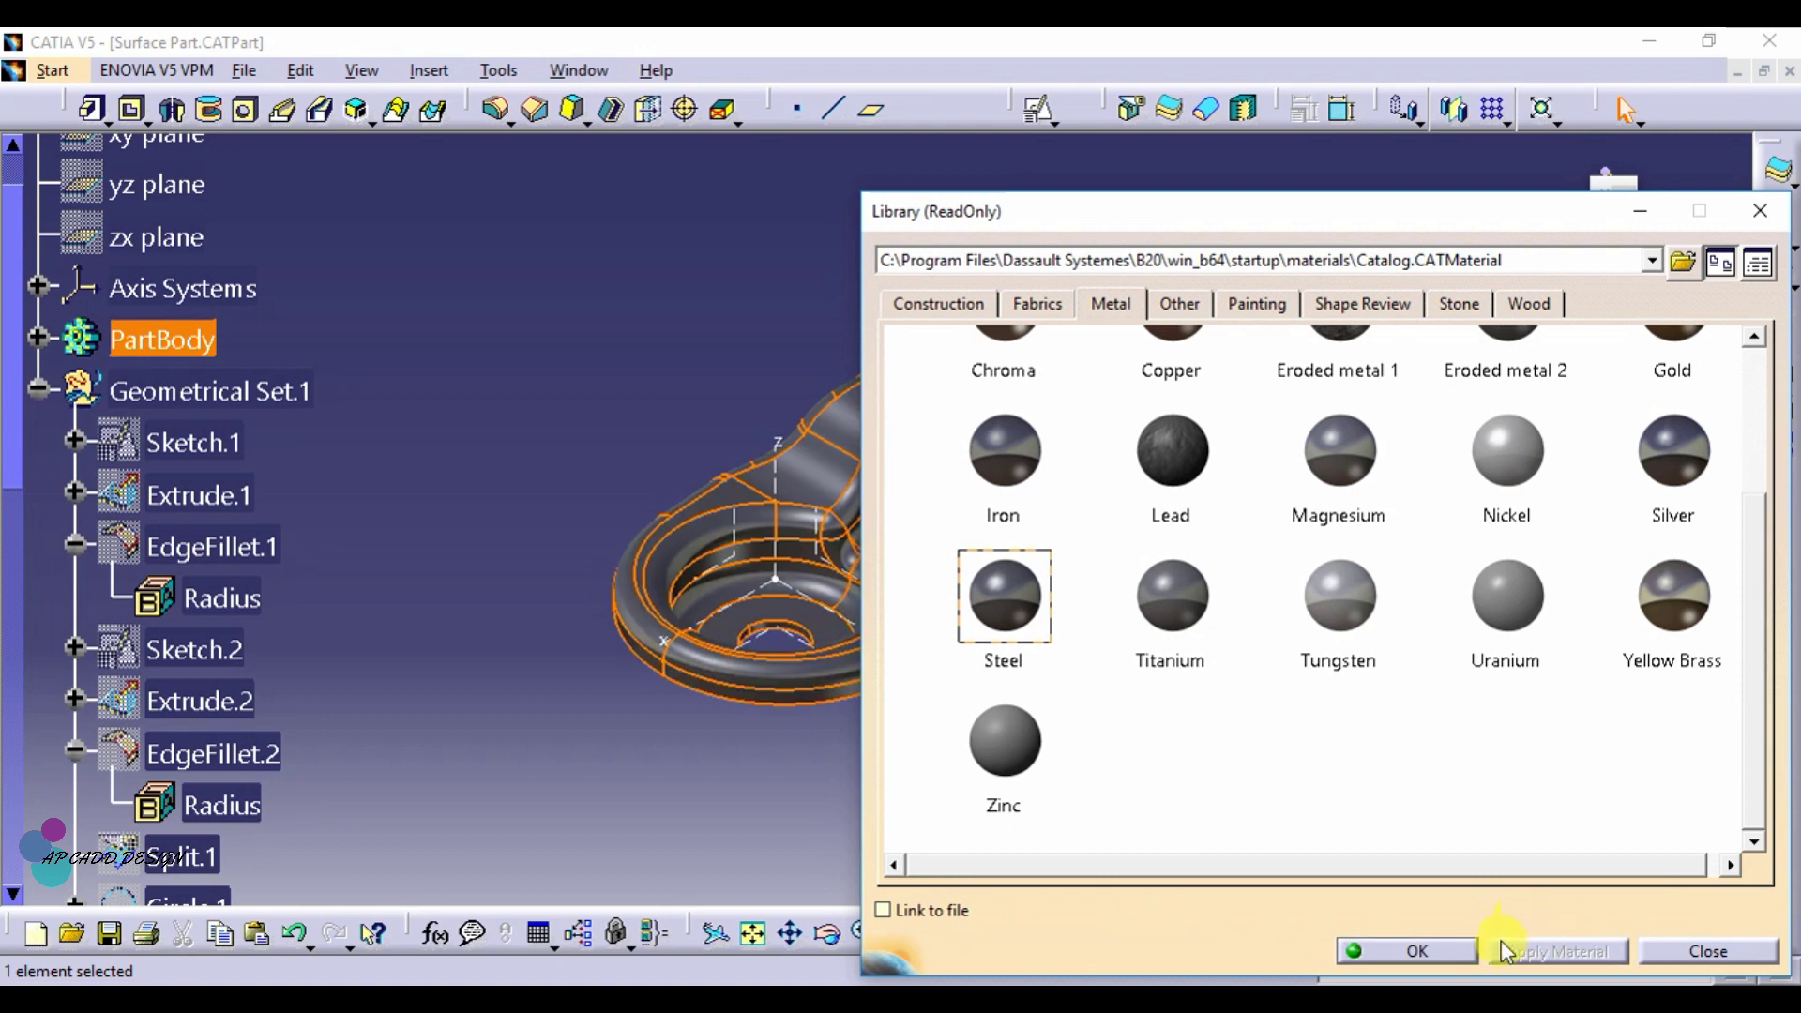
{"action": "left_click", "coordinate": [1450, 952]}
{"action": "left_click", "coordinate": [1378, 636]}
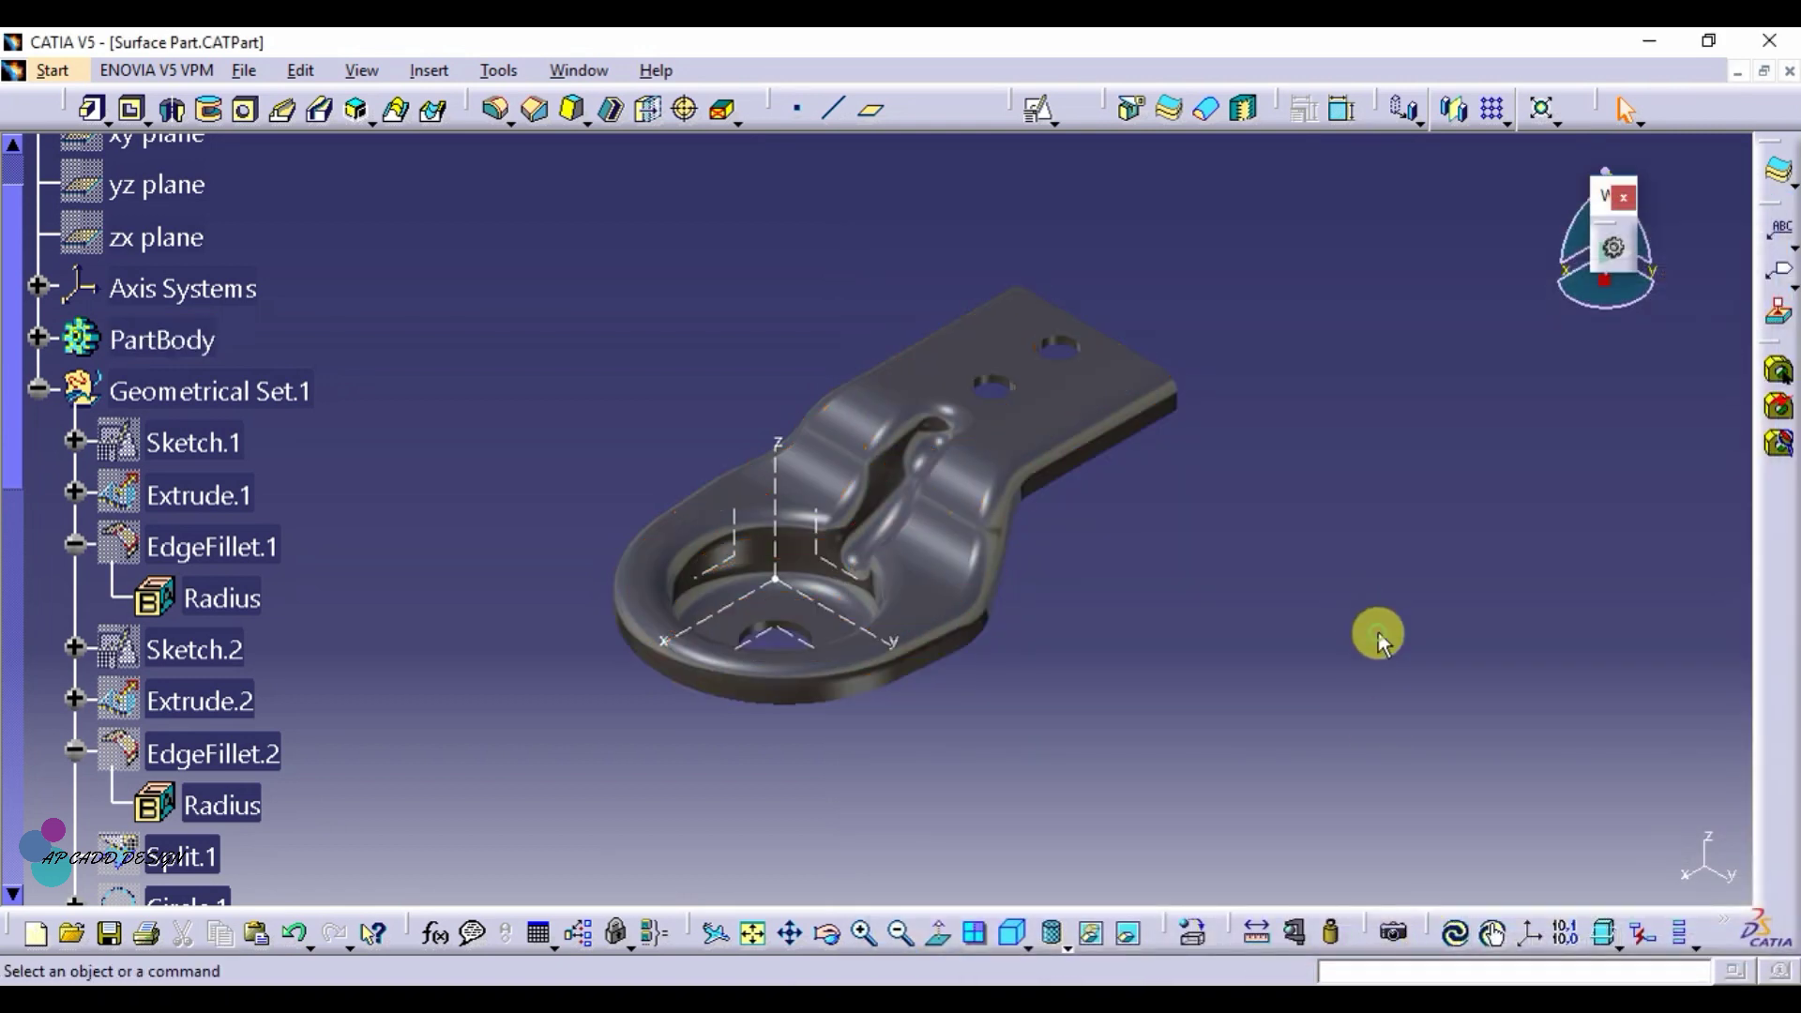